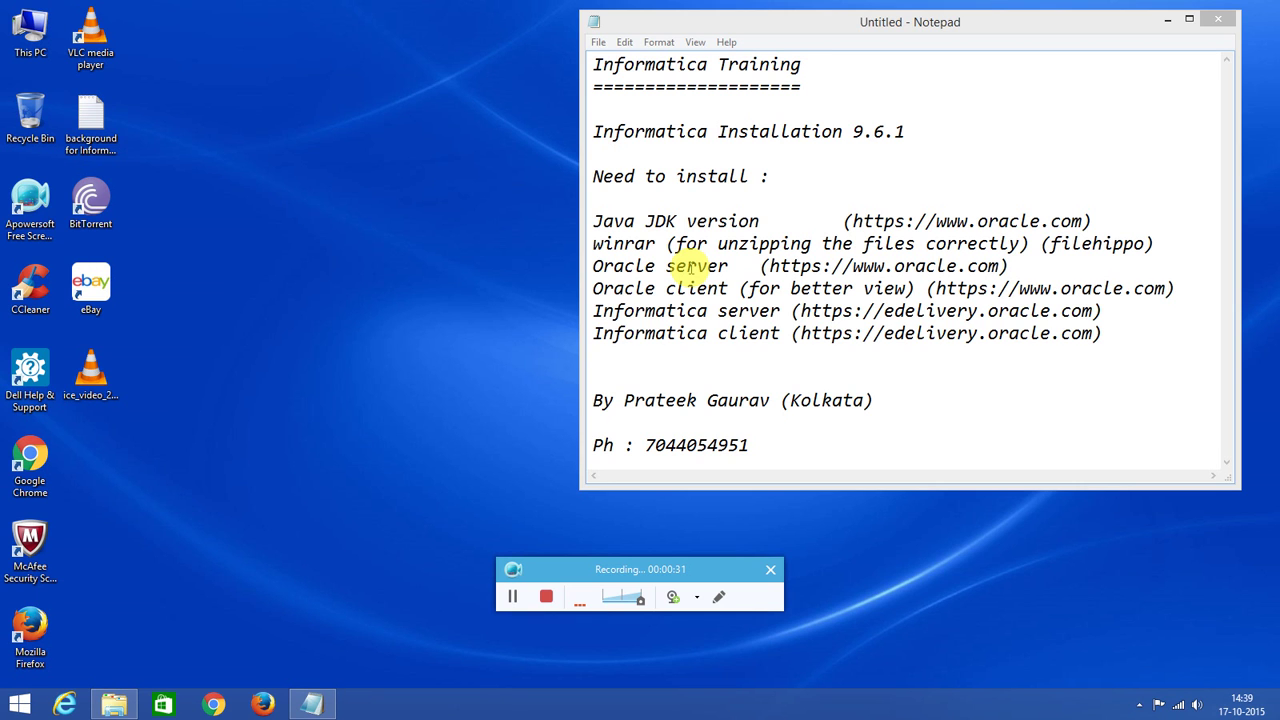
# Highlight the Oracle, WinRAR and Informatica server and client entries in the installation notes.
pyautogui.moveTo(729, 288); pyautogui.dragTo(595, 290)
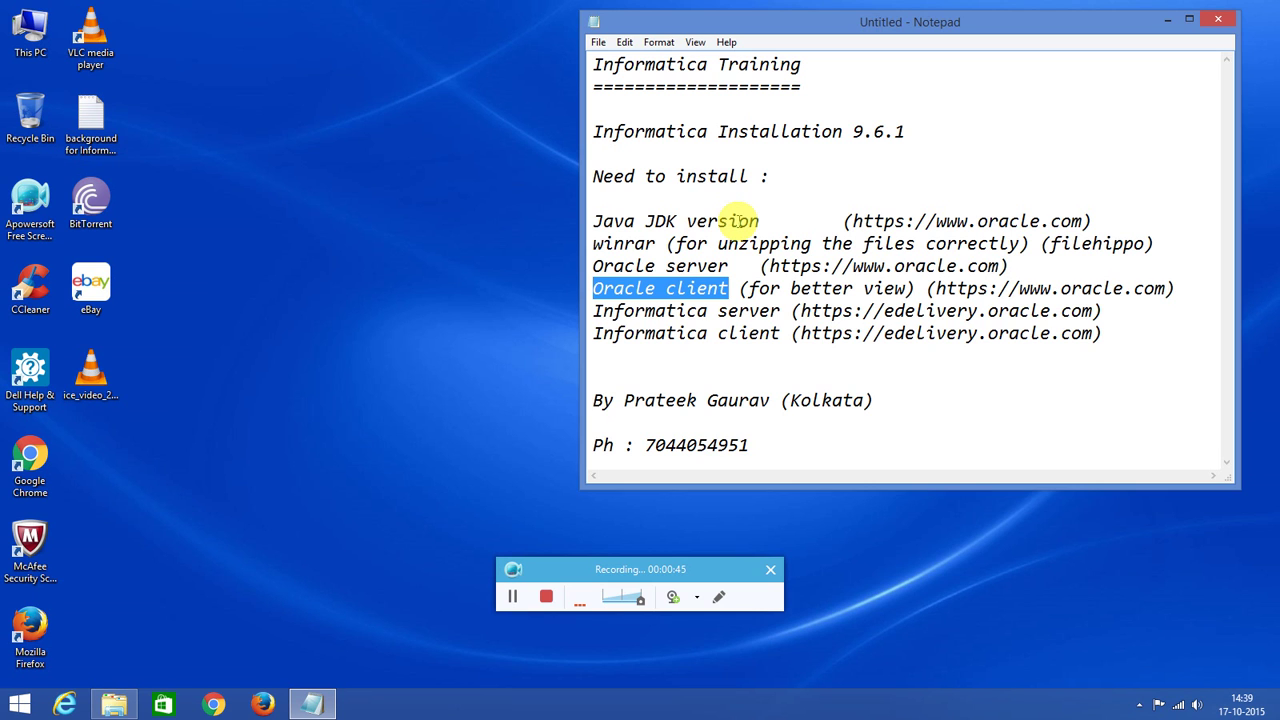
pyautogui.moveTo(666, 245); pyautogui.dragTo(580, 250)
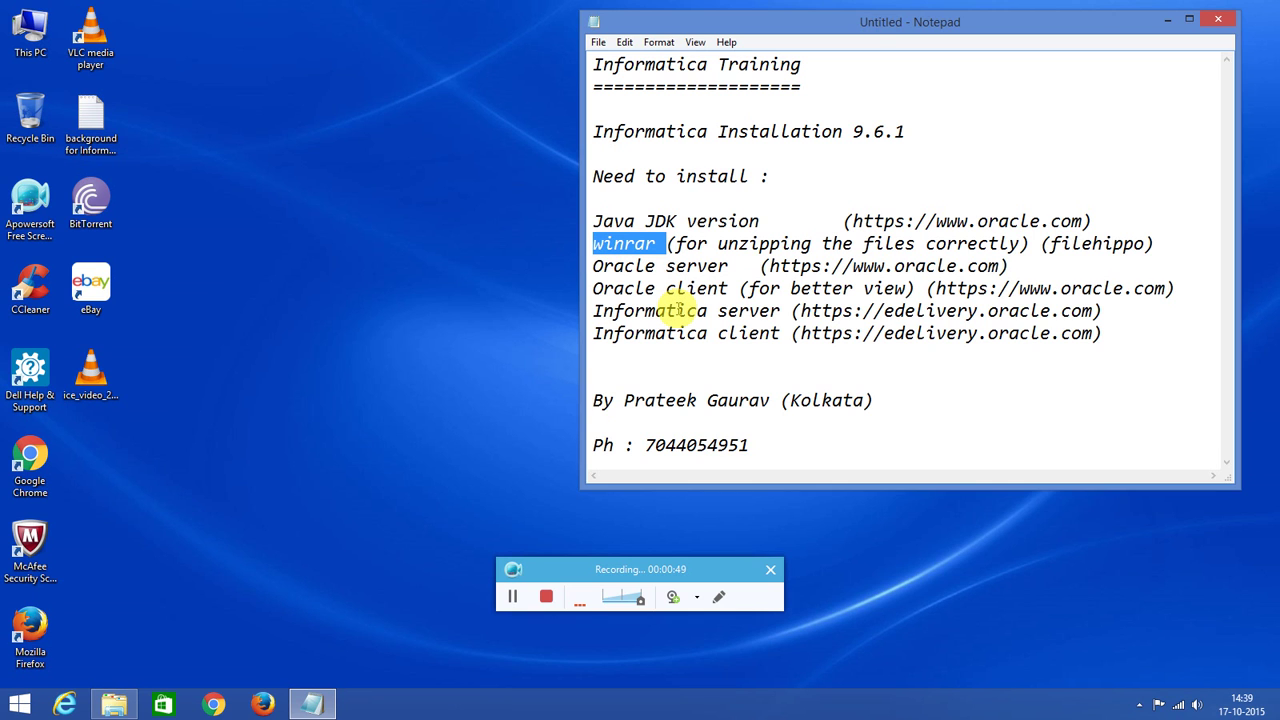
pyautogui.moveTo(678, 311); pyautogui.dragTo(698, 312)
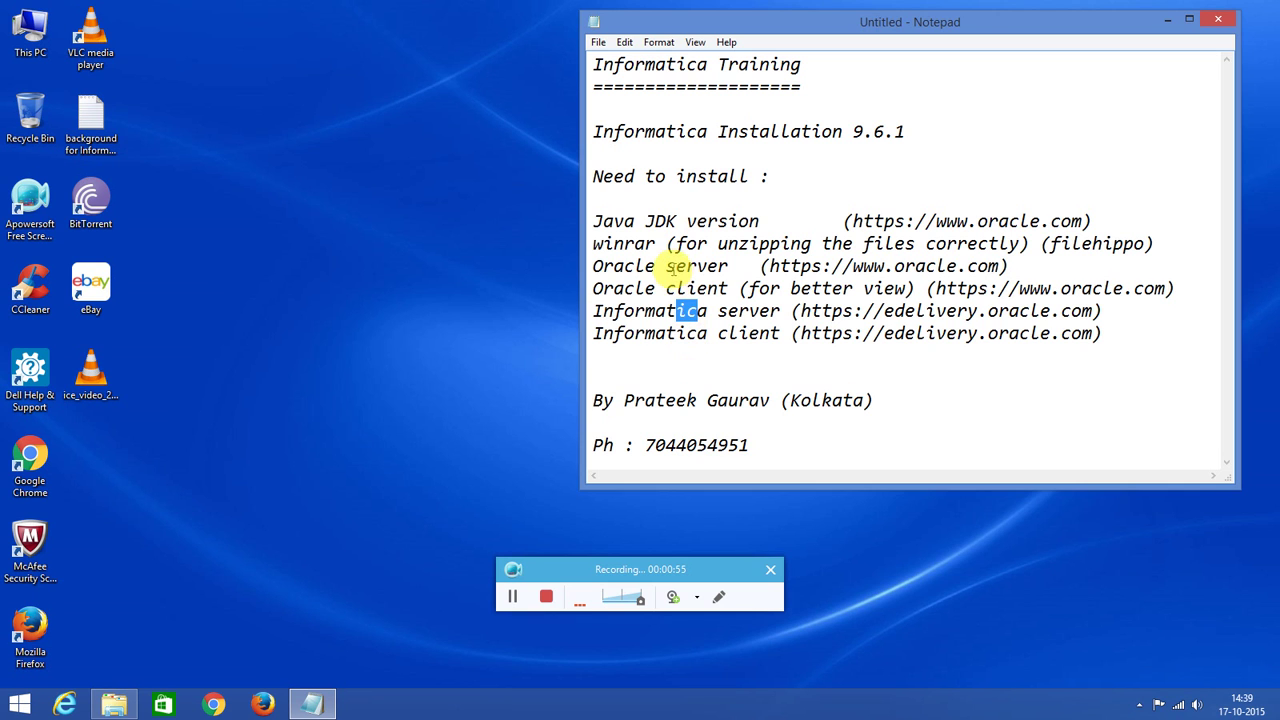
pyautogui.moveTo(674, 266); pyautogui.dragTo(608, 270)
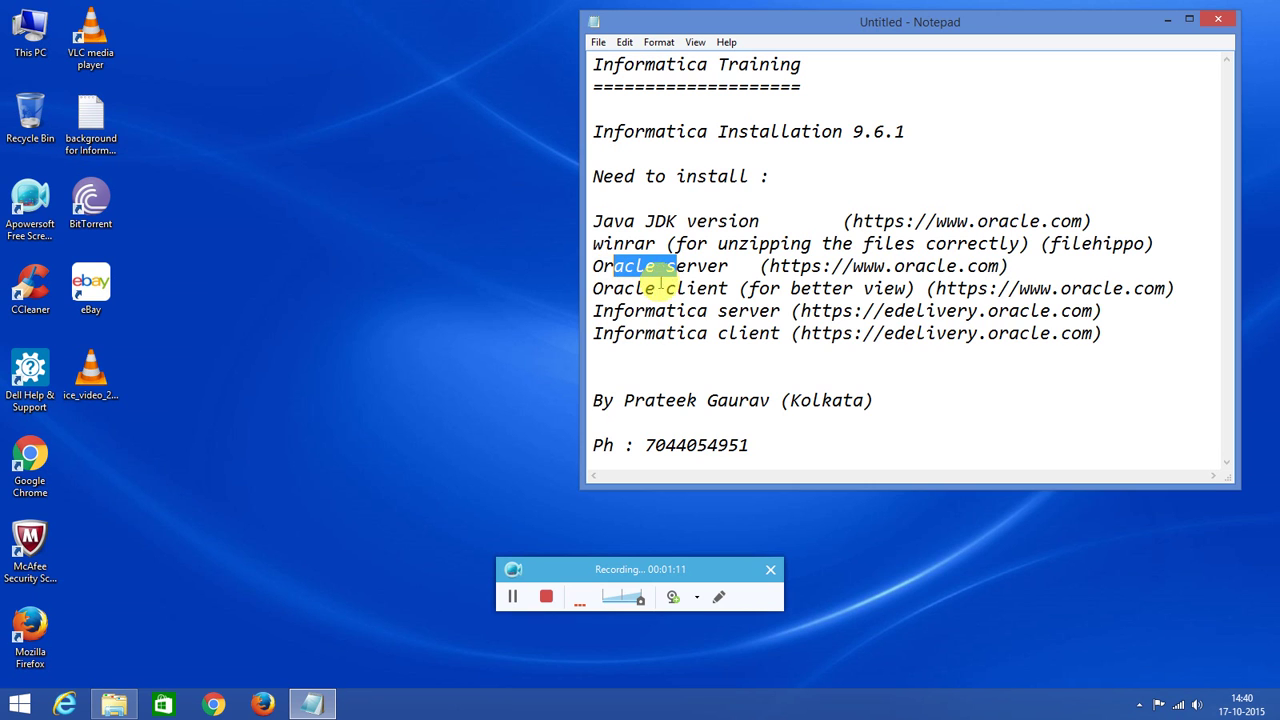
pyautogui.moveTo(677, 289); pyautogui.dragTo(630, 295)
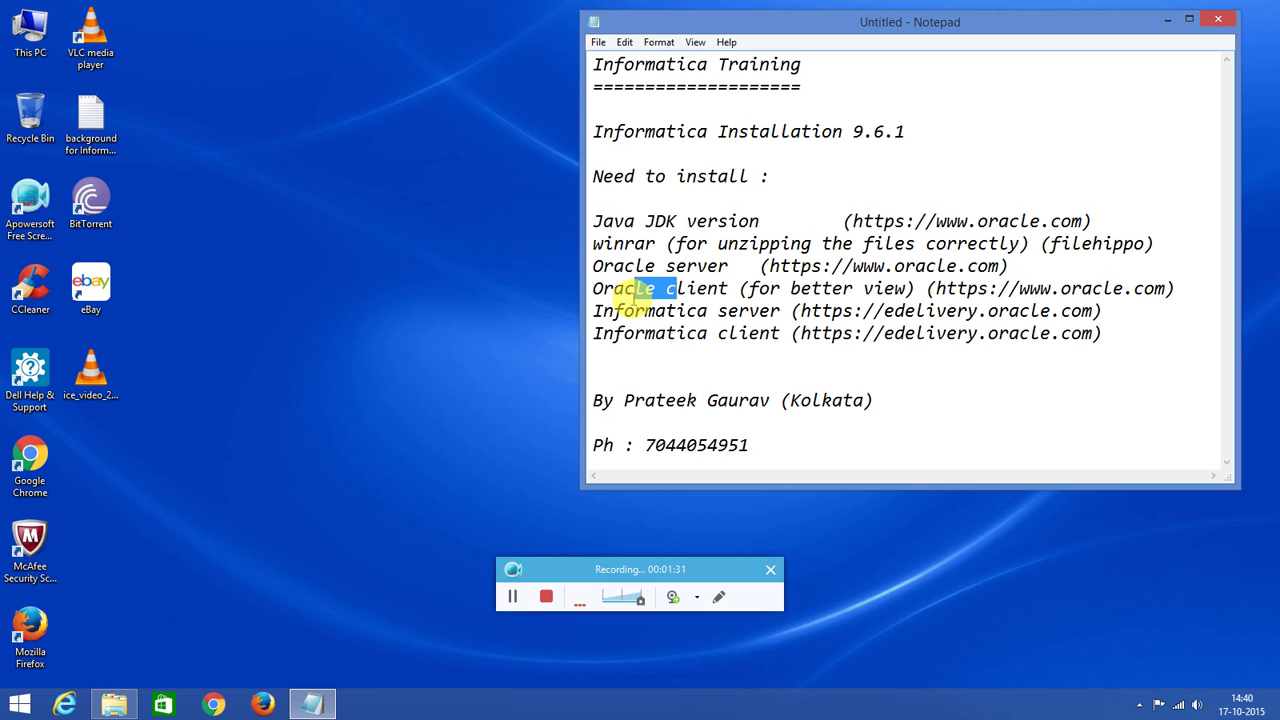
pyautogui.moveTo(645, 310); pyautogui.dragTo(737, 308)
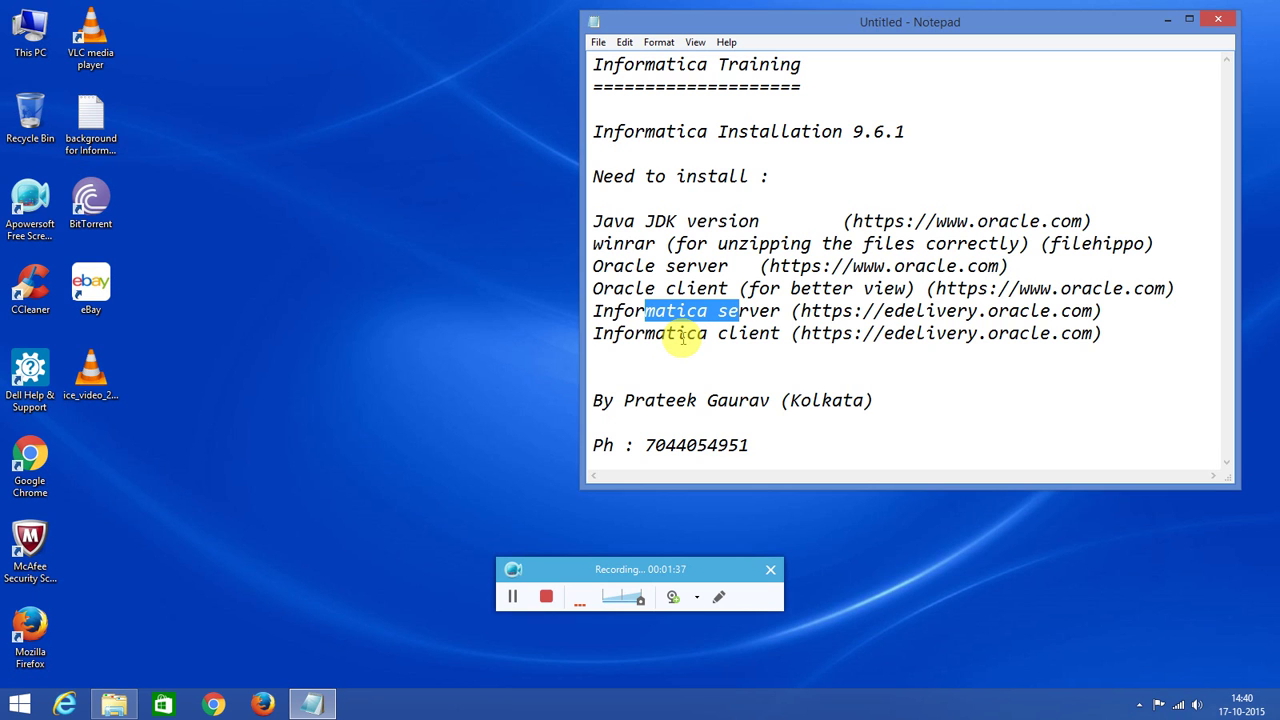
pyautogui.moveTo(687, 334); pyautogui.dragTo(737, 333)
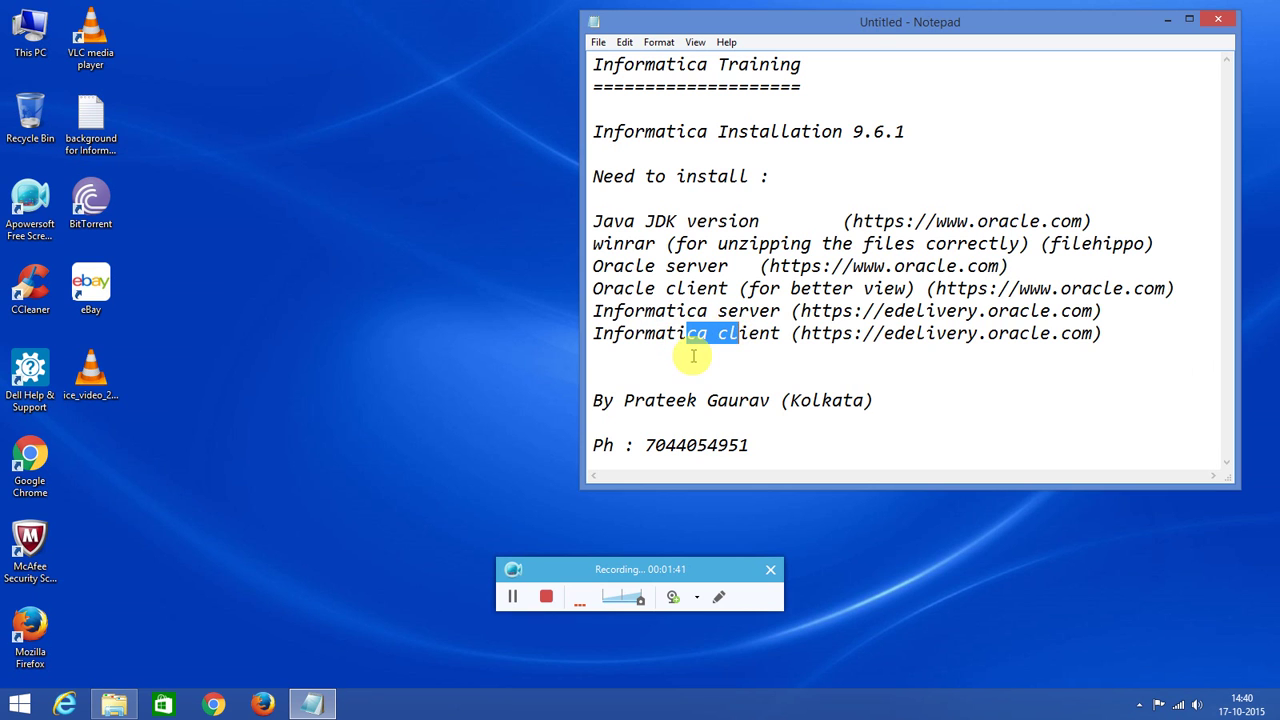
pyautogui.click(692, 357)
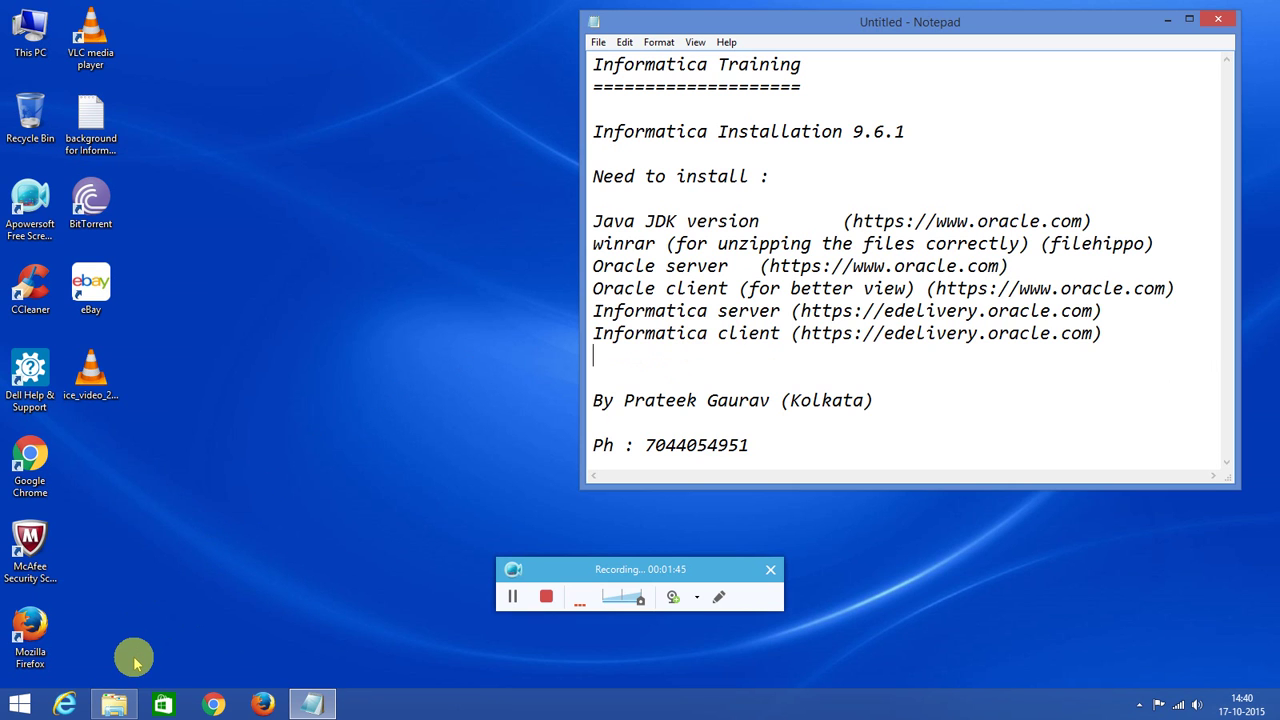
# Open File Explorer and browse to This PC > Work (M:) > Informatica > 64.
pyautogui.moveTo(118, 707)
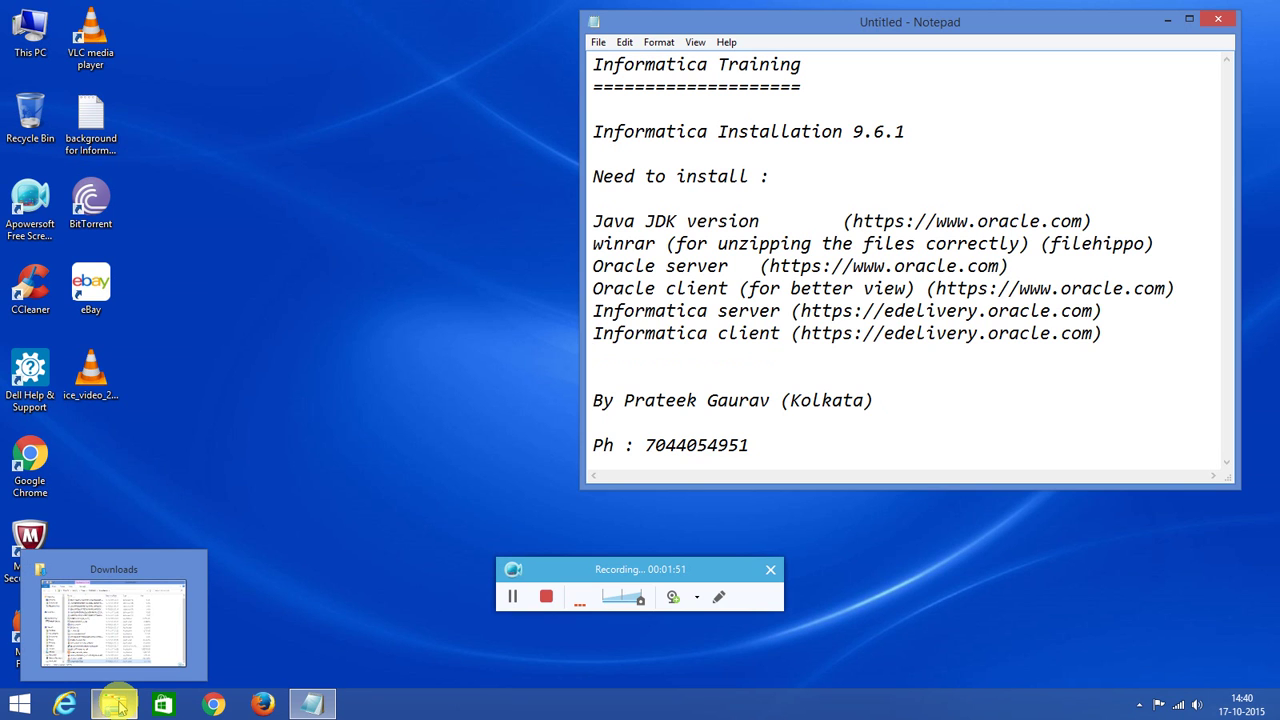
pyautogui.click(115, 704)
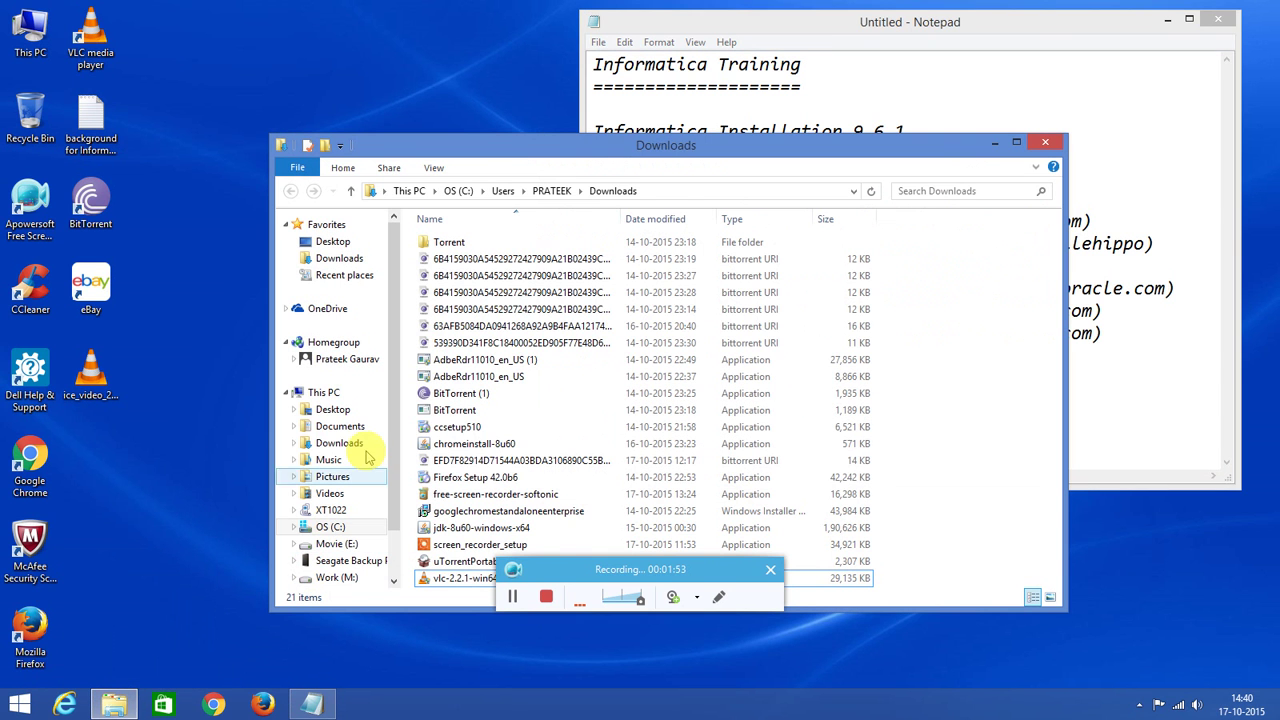
pyautogui.click(408, 190)
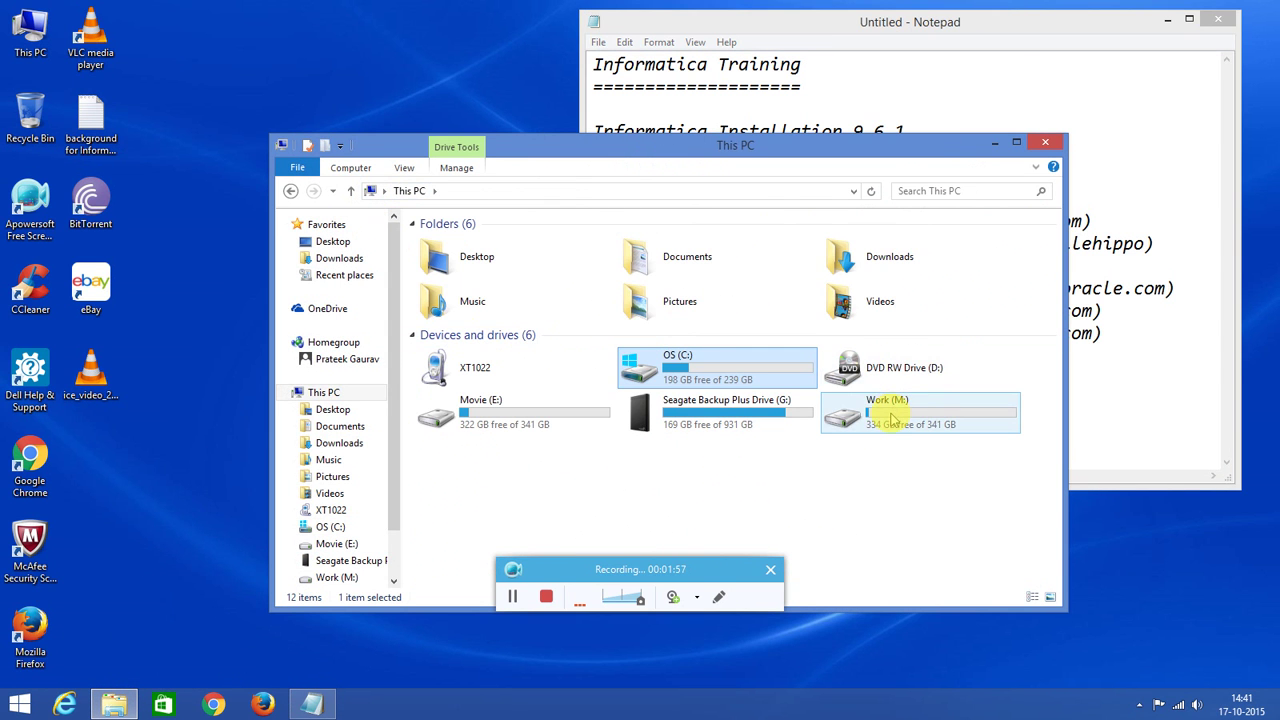
pyautogui.doubleClick(890, 420)
pyautogui.click(444, 247)
pyautogui.doubleClick(444, 247)
pyautogui.doubleClick(471, 244)
pyautogui.moveTo(540, 158); pyautogui.dragTo(400, 69)
# Inspect the V76290-01 Informatica zip parts in info_64 > informatica_64_bit_9.6.1.
pyautogui.click(340, 170)
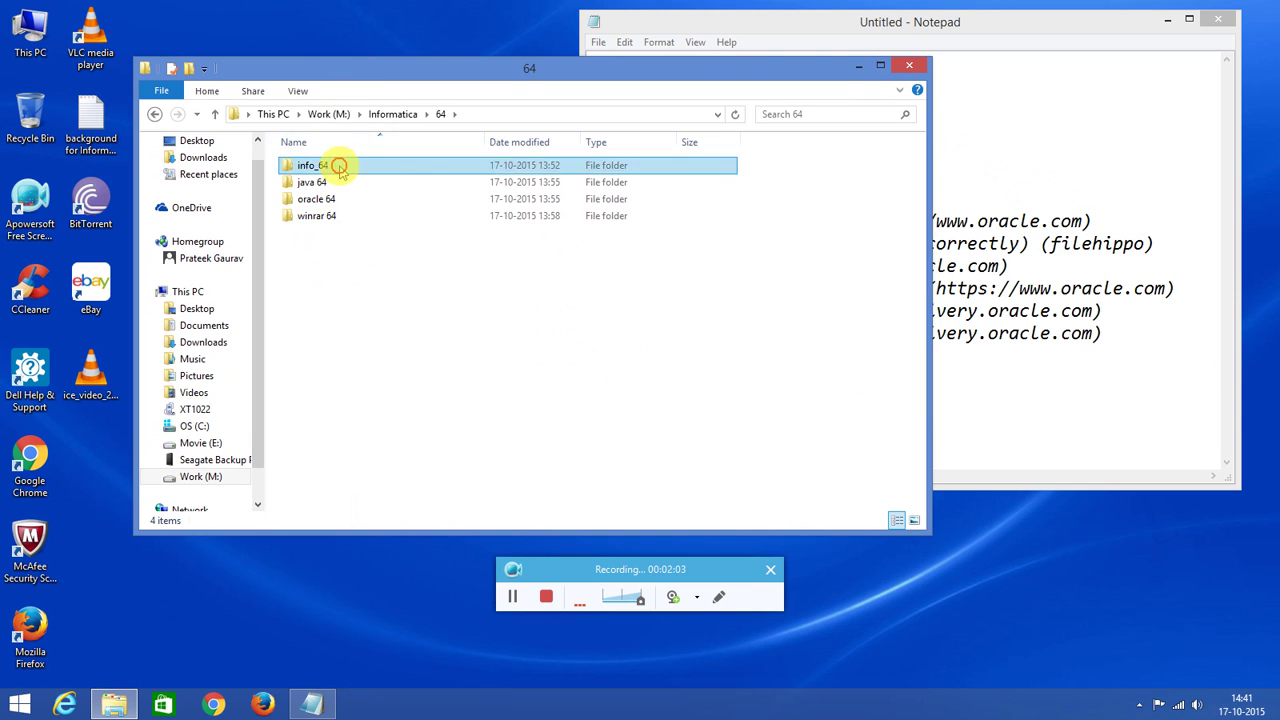
pyautogui.doubleClick(340, 170)
pyautogui.doubleClick(349, 165)
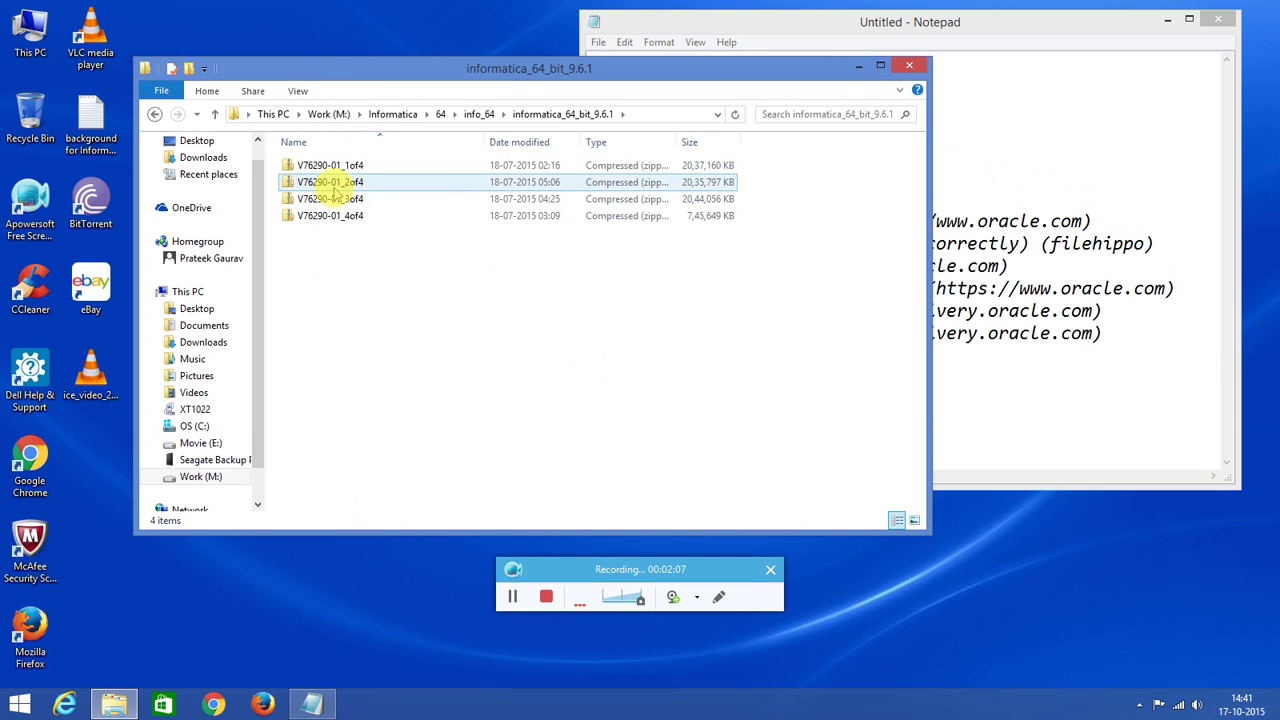
pyautogui.click(340, 168)
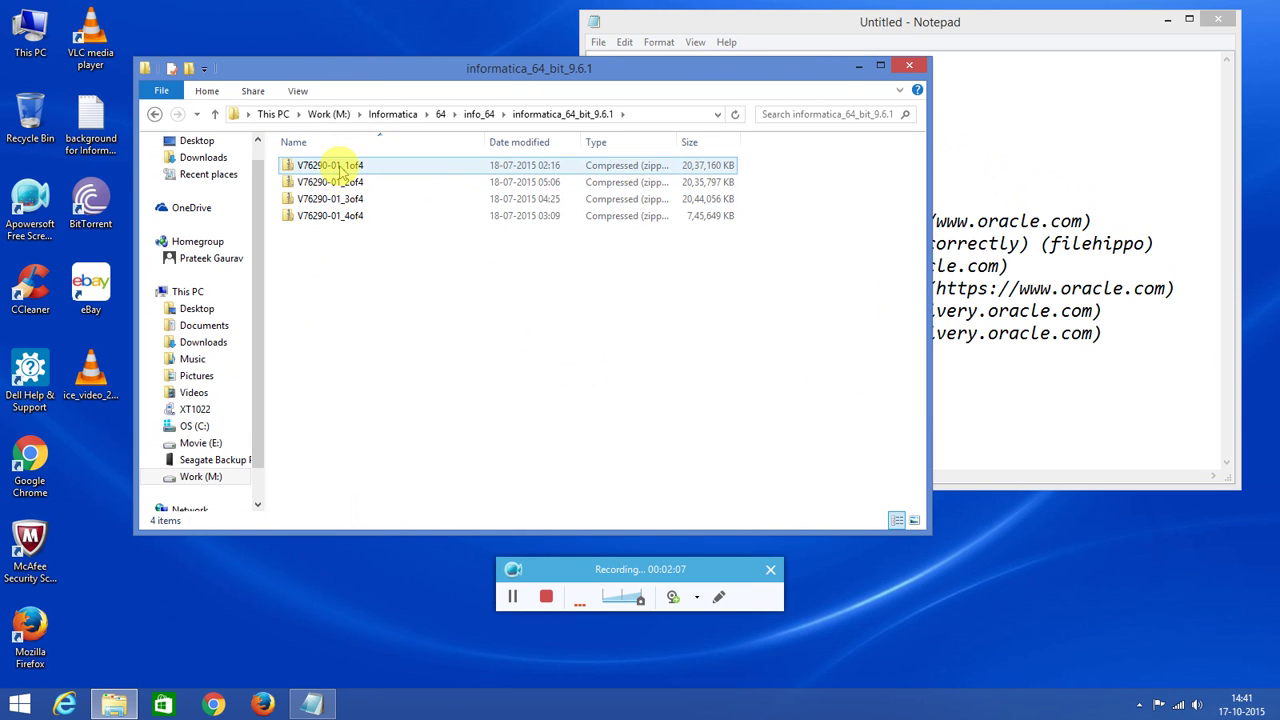
pyautogui.click(216, 116)
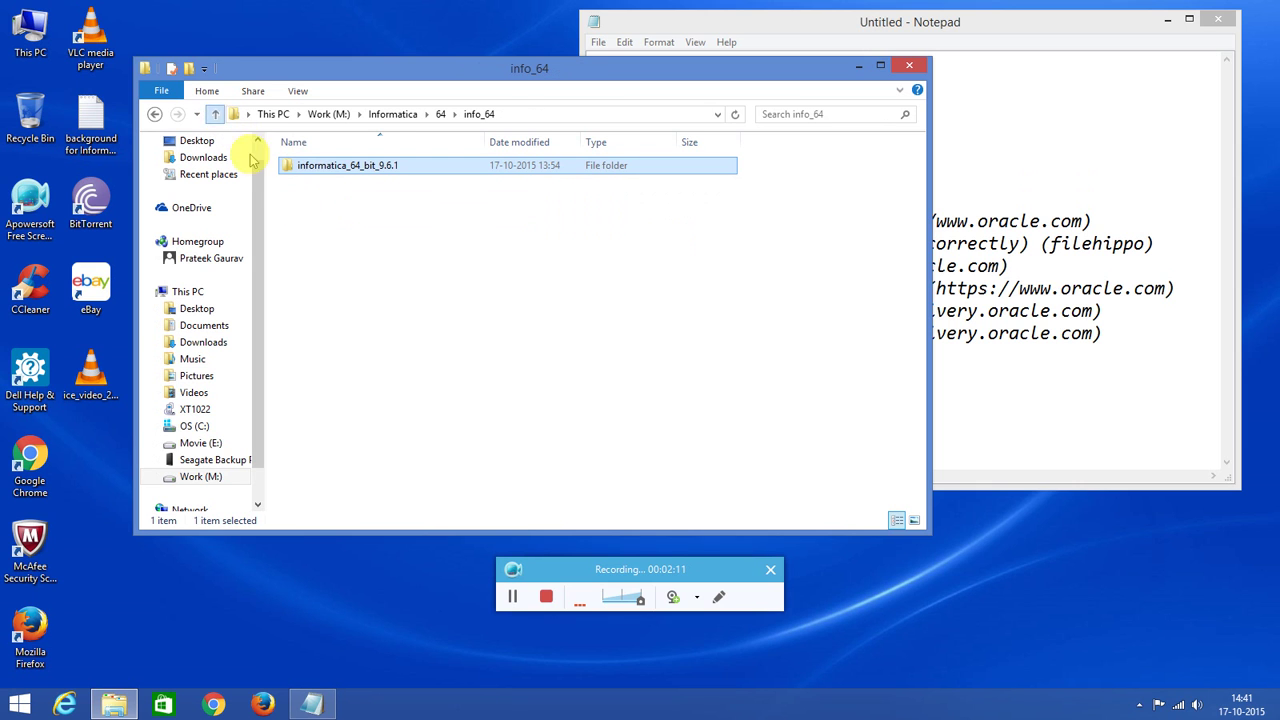
pyautogui.click(215, 114)
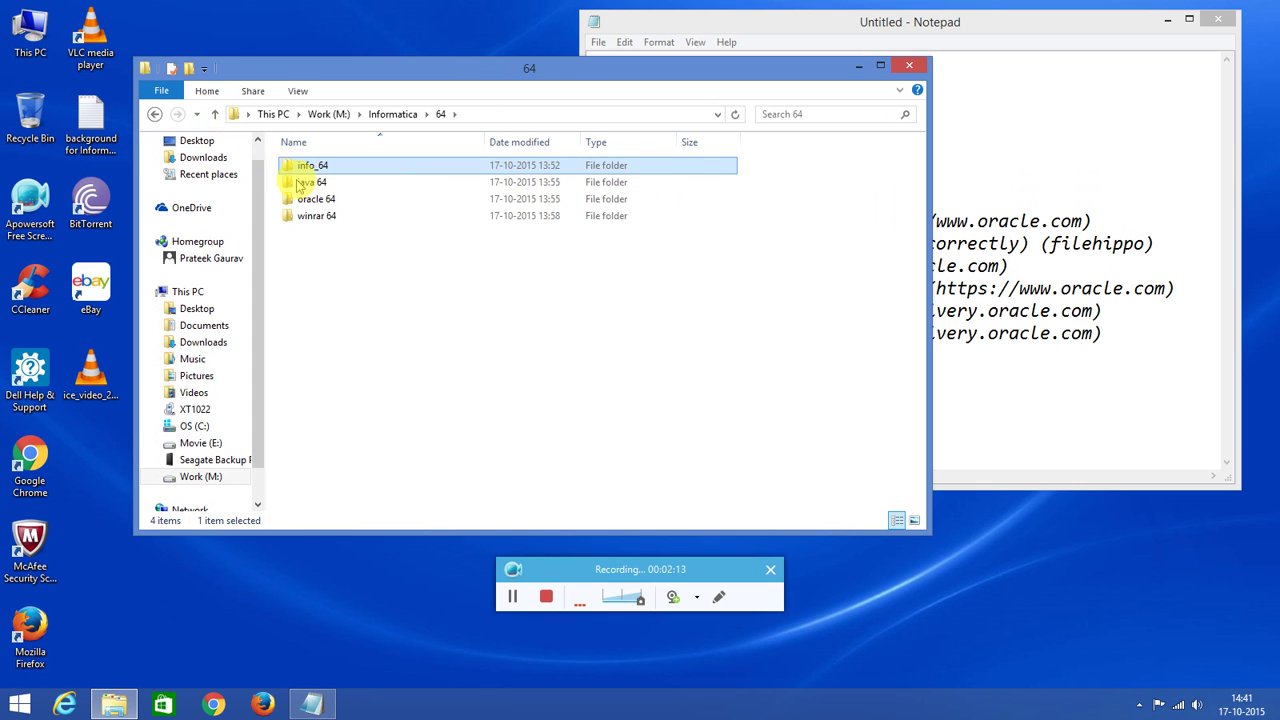
# Check the jdk-8u51-windows-x64 installer in java 64 and the zips in oracle 64.
pyautogui.doubleClick(300, 182)
pyautogui.click(326, 166)
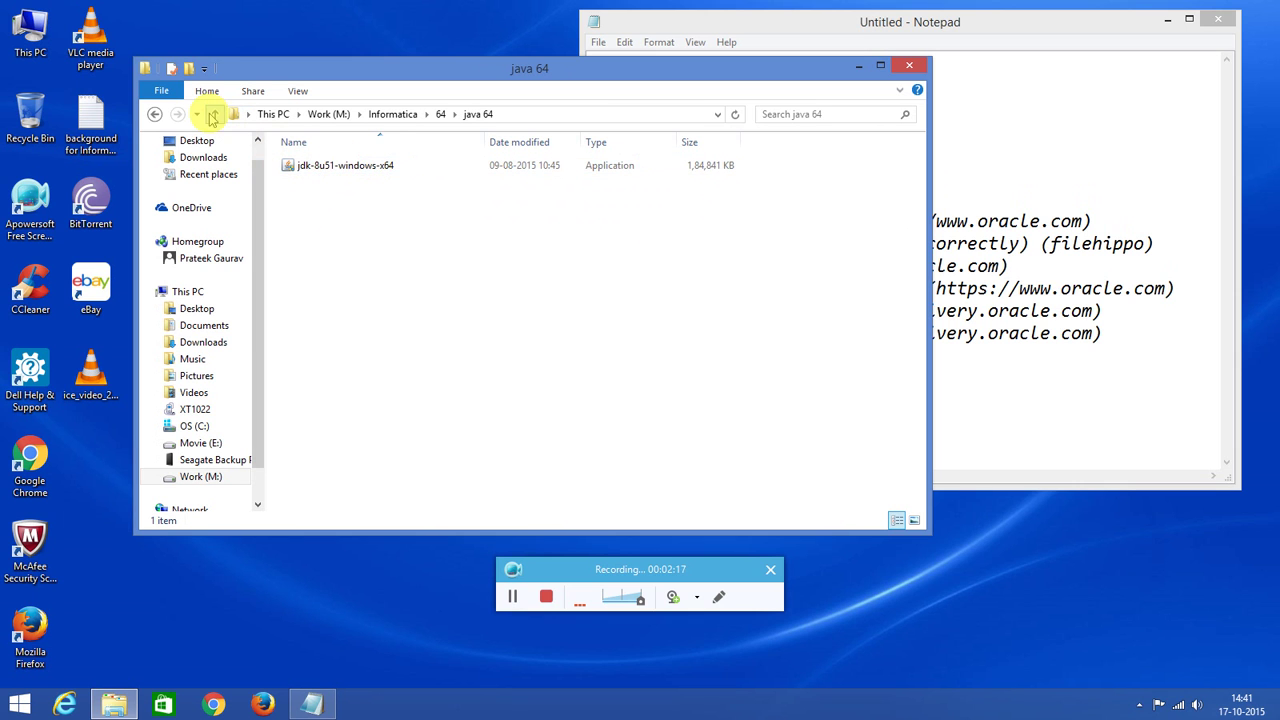
pyautogui.click(215, 114)
pyautogui.doubleClick(305, 200)
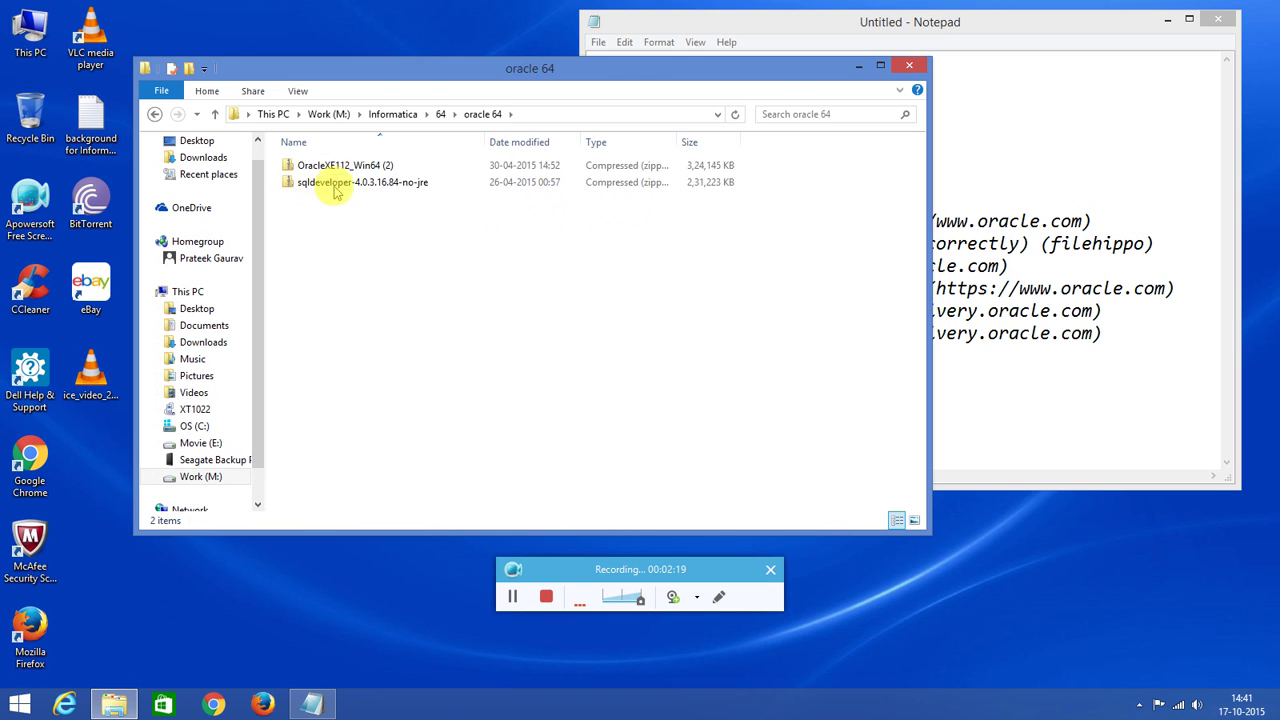
pyautogui.click(330, 168)
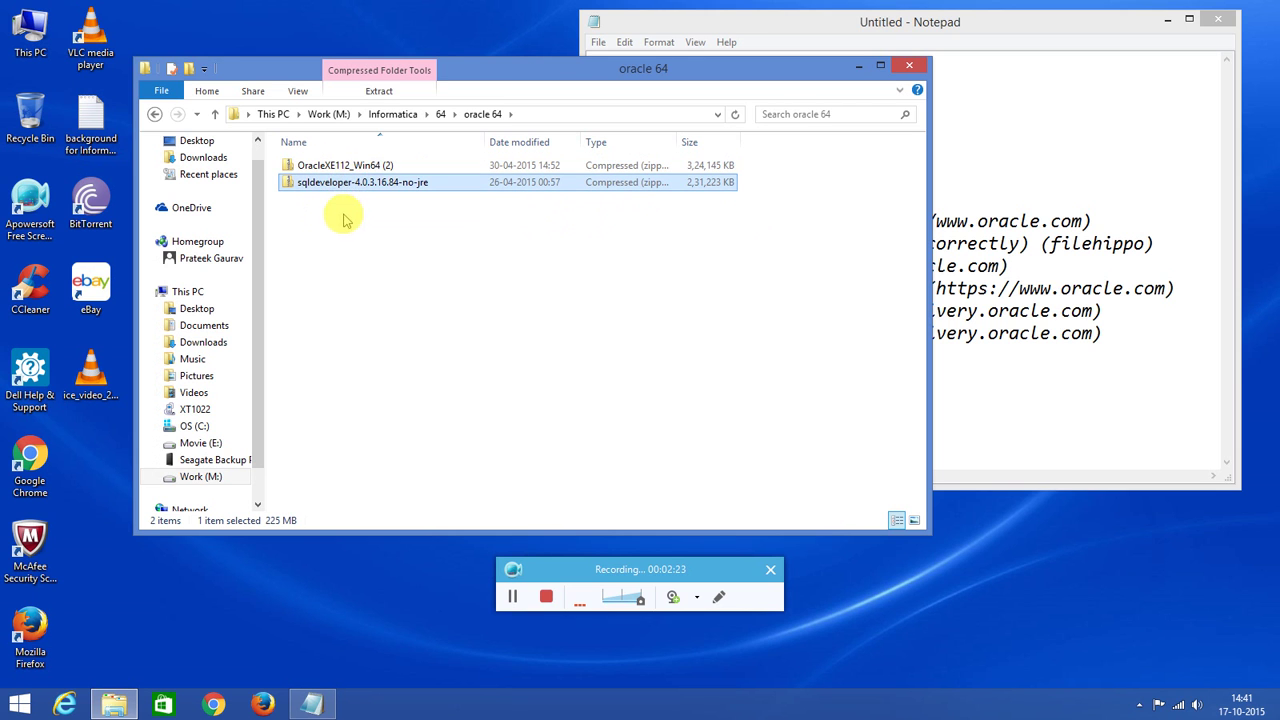
pyautogui.click(216, 116)
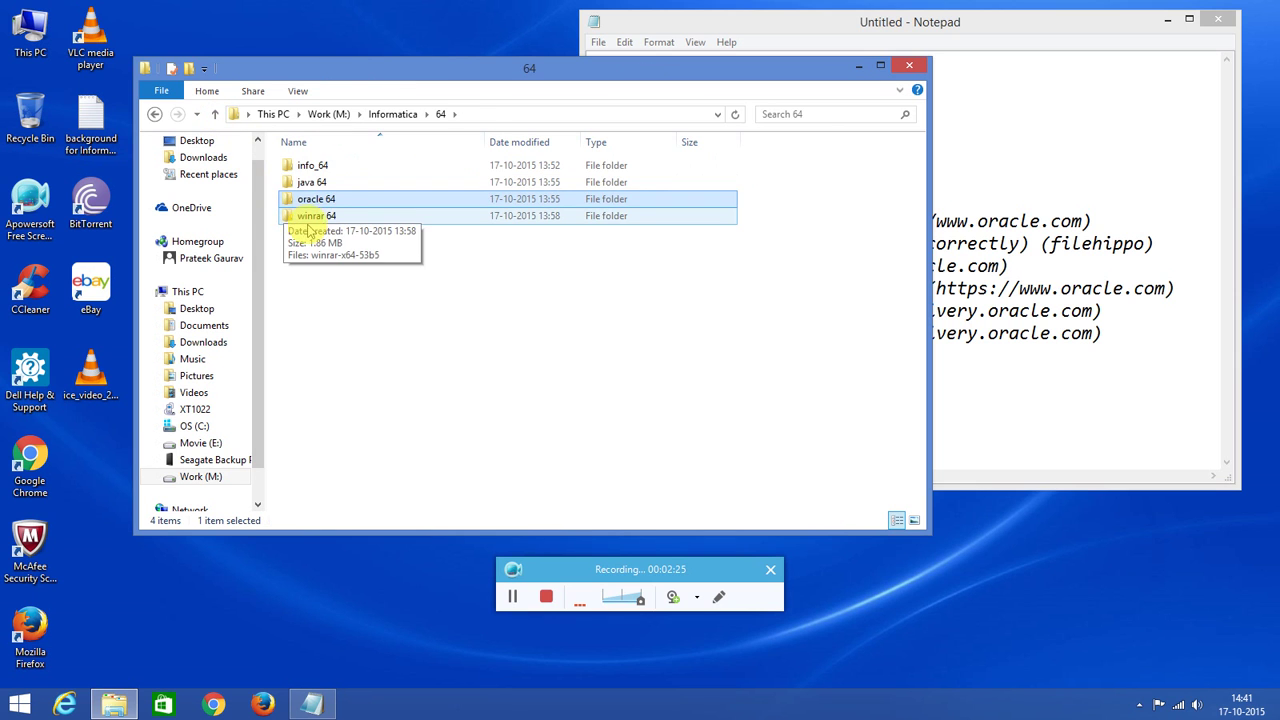
# Open the winrar 64 folder and select the winrar-x64-53b5 installer.
pyautogui.doubleClick(305, 216)
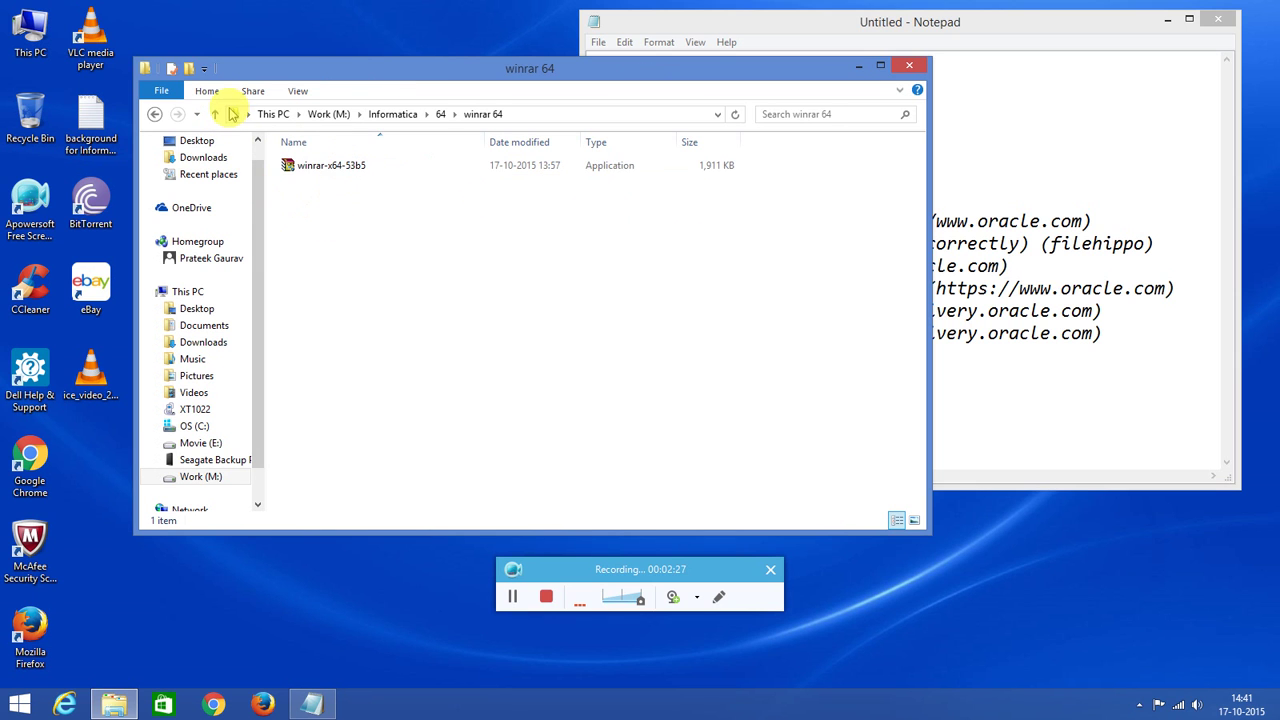
pyautogui.click(214, 114)
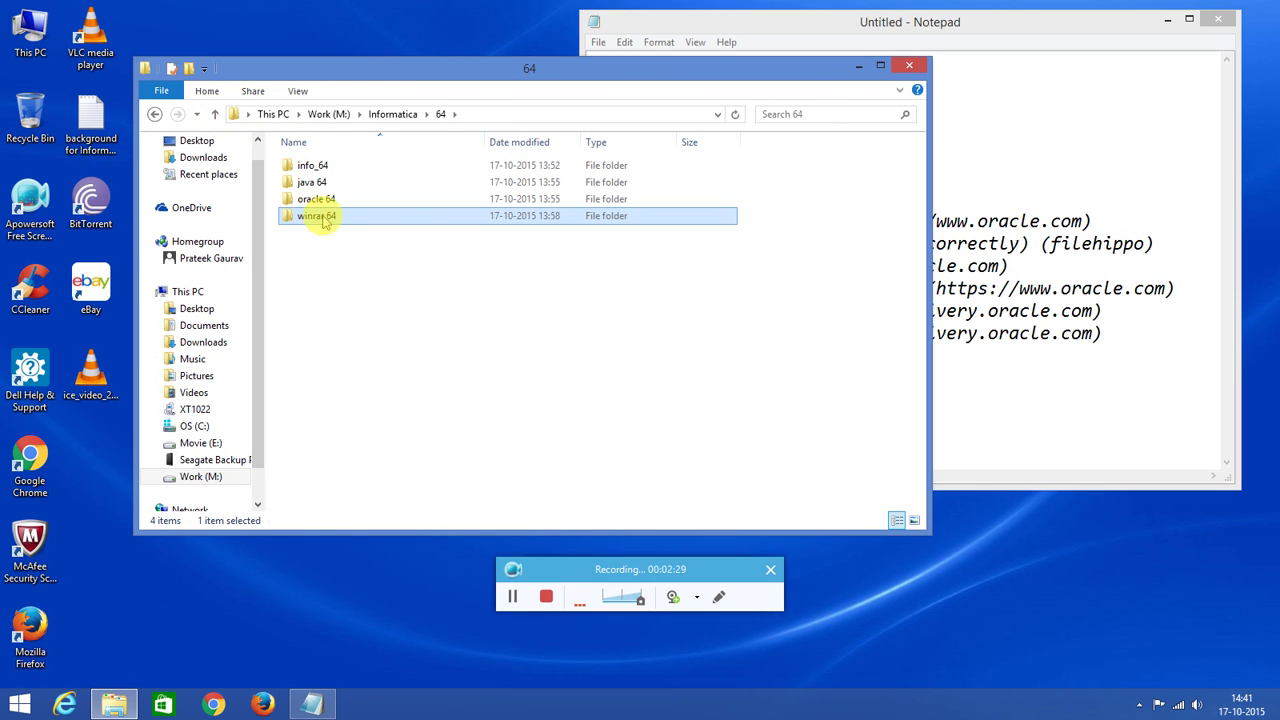
pyautogui.doubleClick(321, 216)
pyautogui.moveTo(562, 66)
pyautogui.mouseDown()
pyautogui.moveTo(572, 337)
pyautogui.moveTo(569, 71)
pyautogui.moveTo(567, 84)
pyautogui.mouseUp()
pyautogui.click(362, 174)
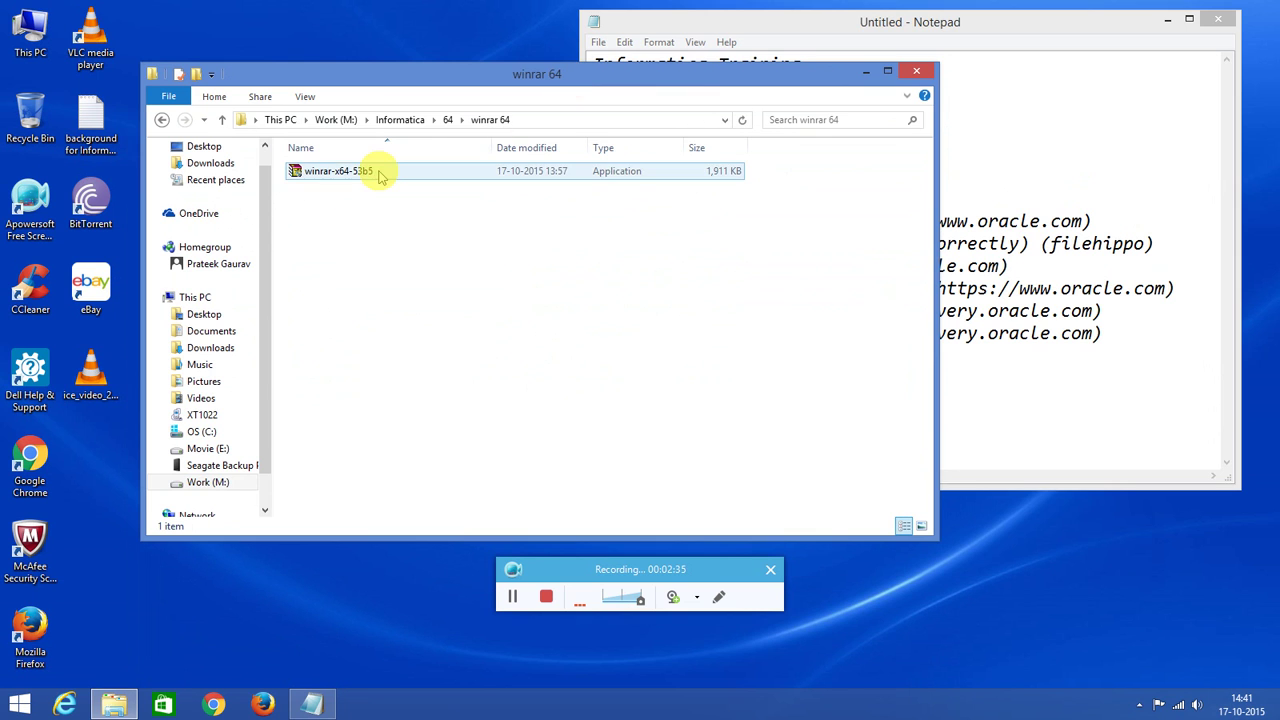
# Install WinRAR 5.30 beta 5 to C:\Program Files\WinRAR with default file associations.
pyautogui.doubleClick(362, 174)
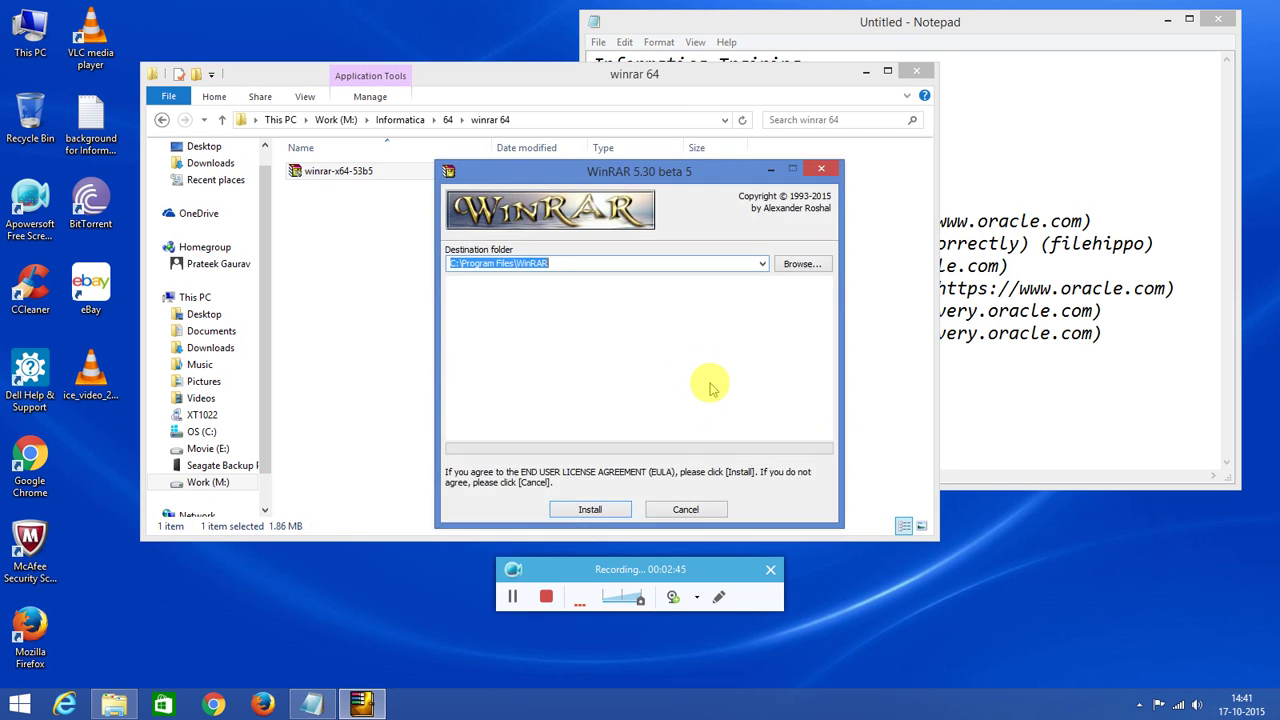
pyautogui.click(590, 512)
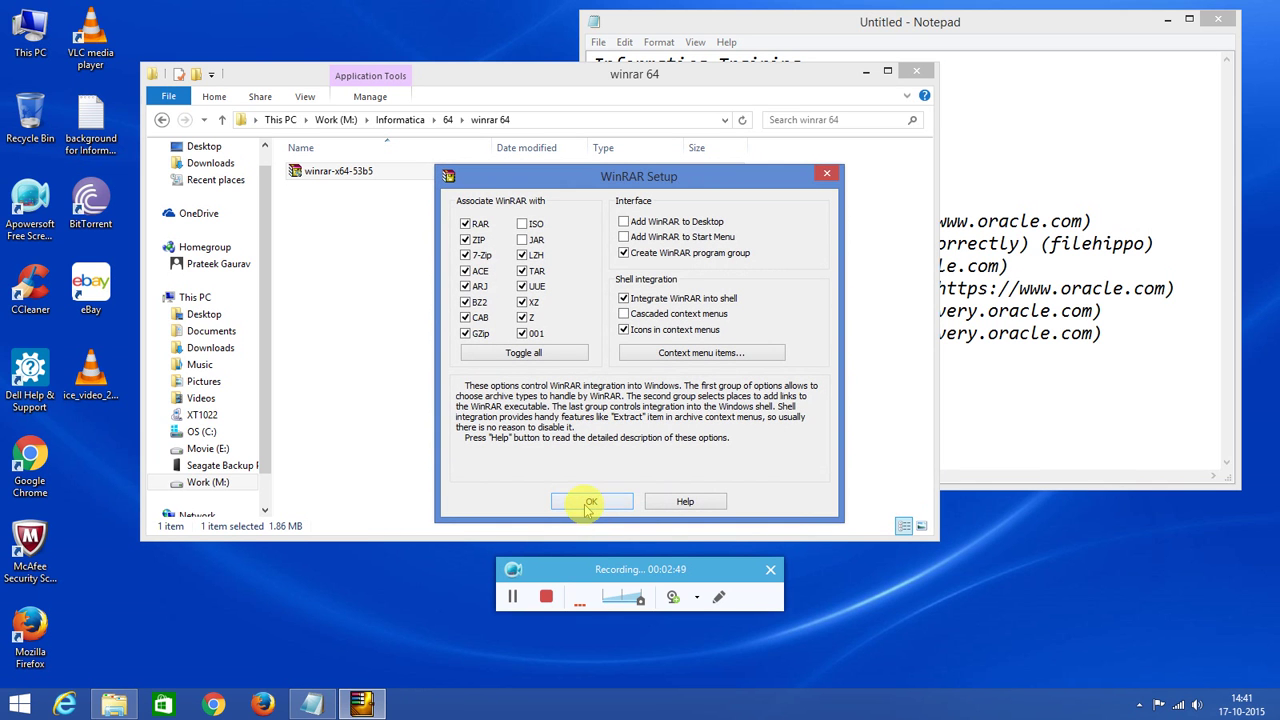
pyautogui.click(590, 504)
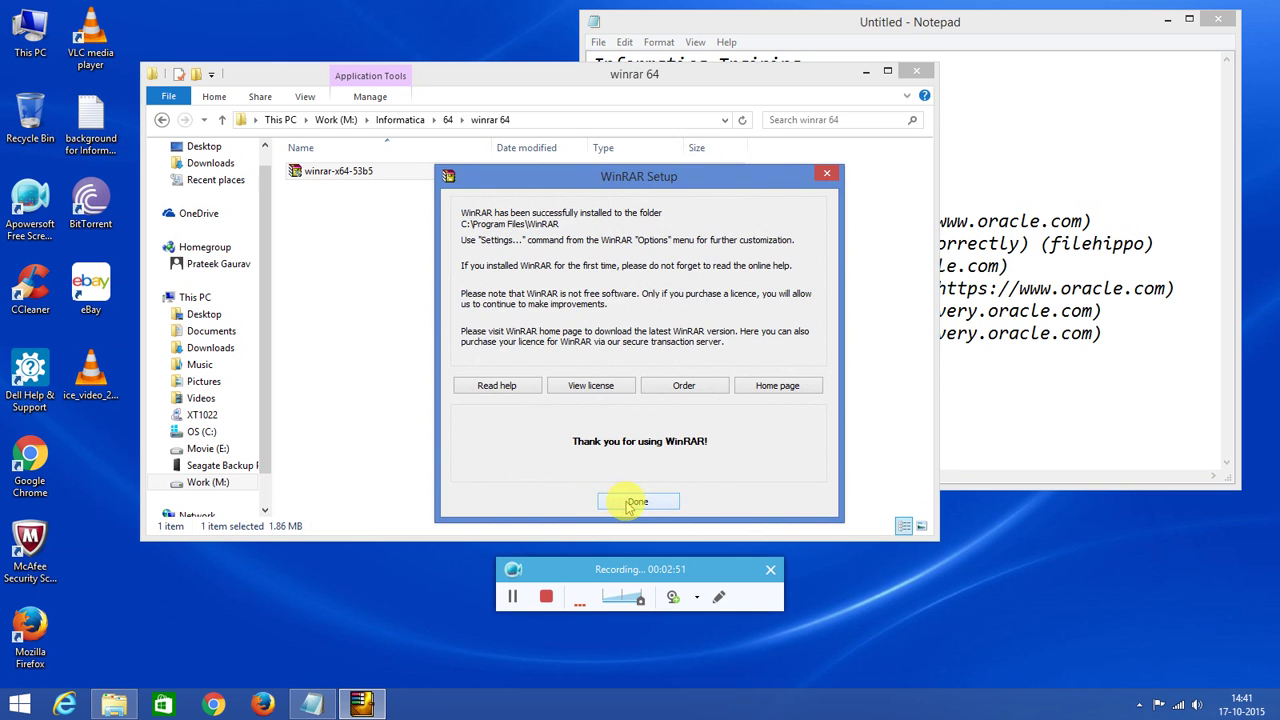
pyautogui.click(637, 502)
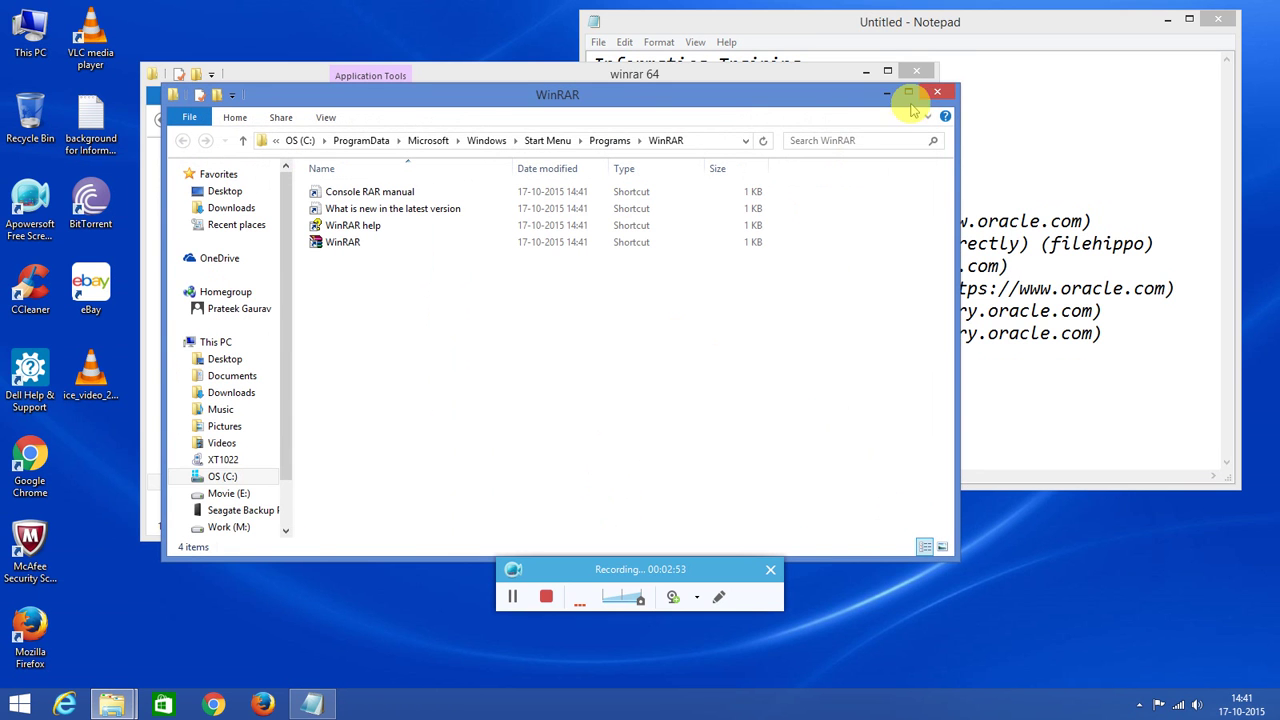
pyautogui.click(936, 91)
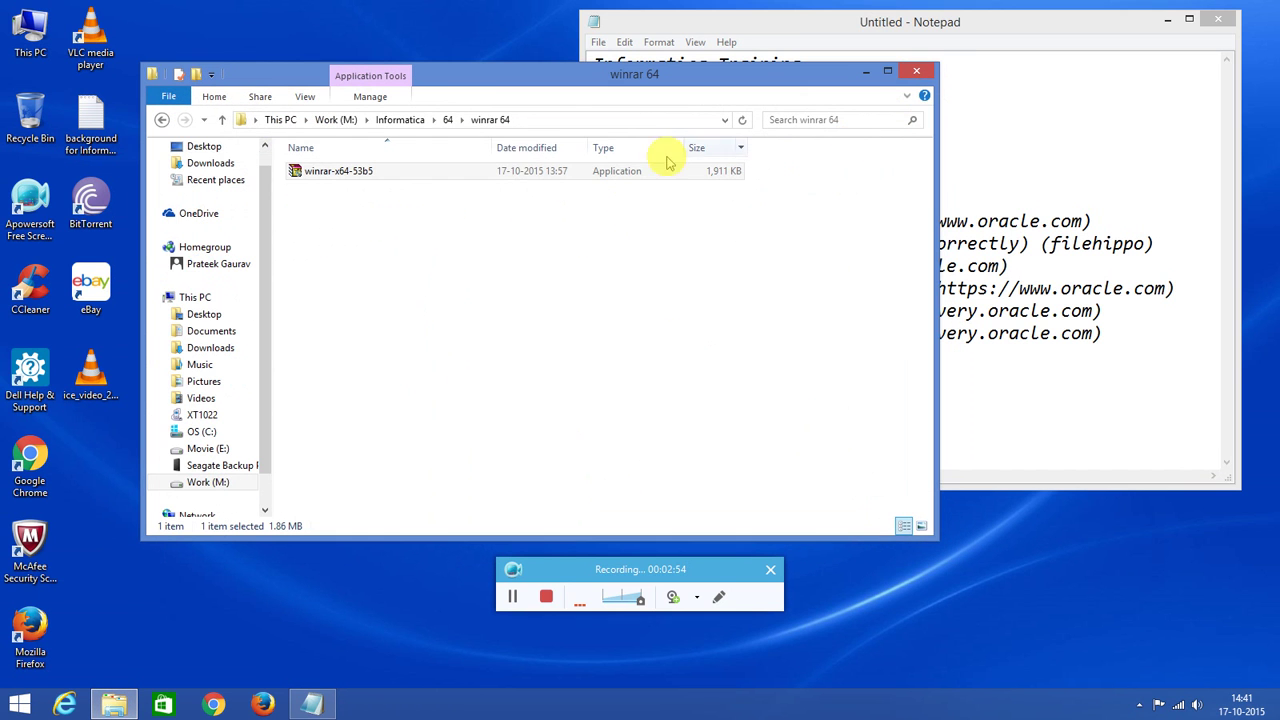
# Confirm JDK 1.8.0_60 by browsing C:\Program Files\Java\jdk1.8.0_60\bin, then close Explorer.
pyautogui.click(222, 119)
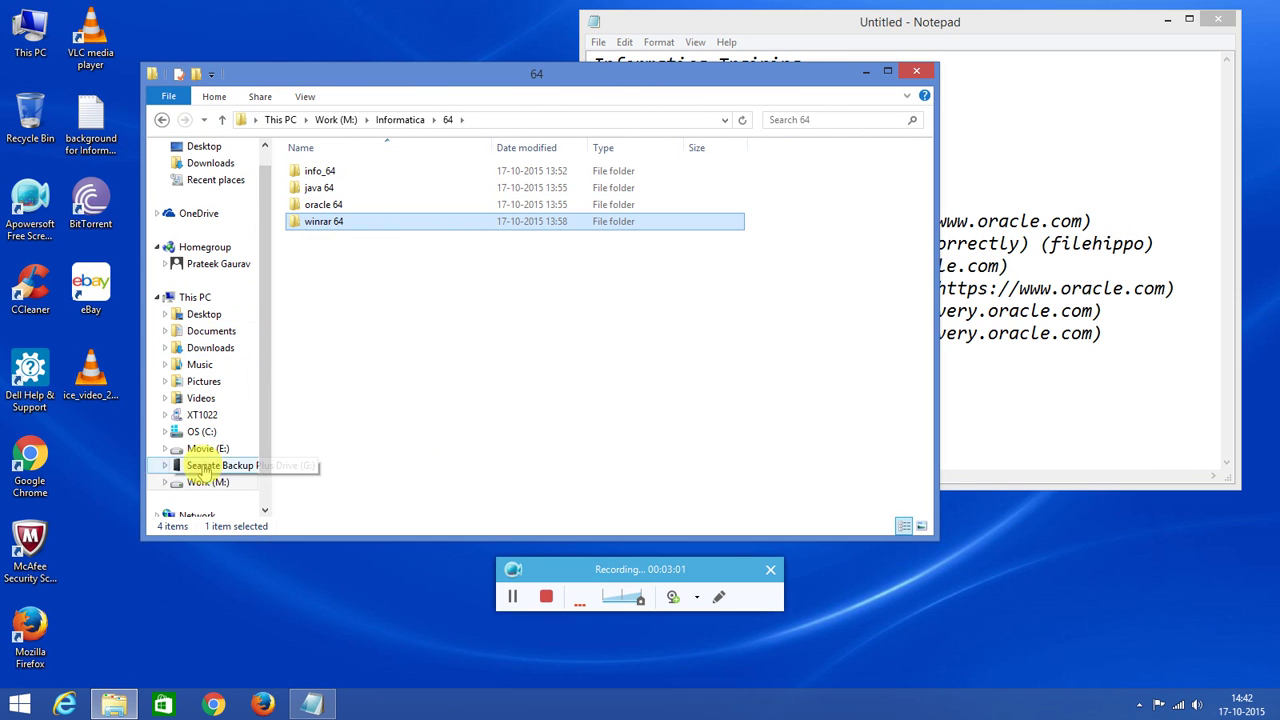
pyautogui.click(201, 432)
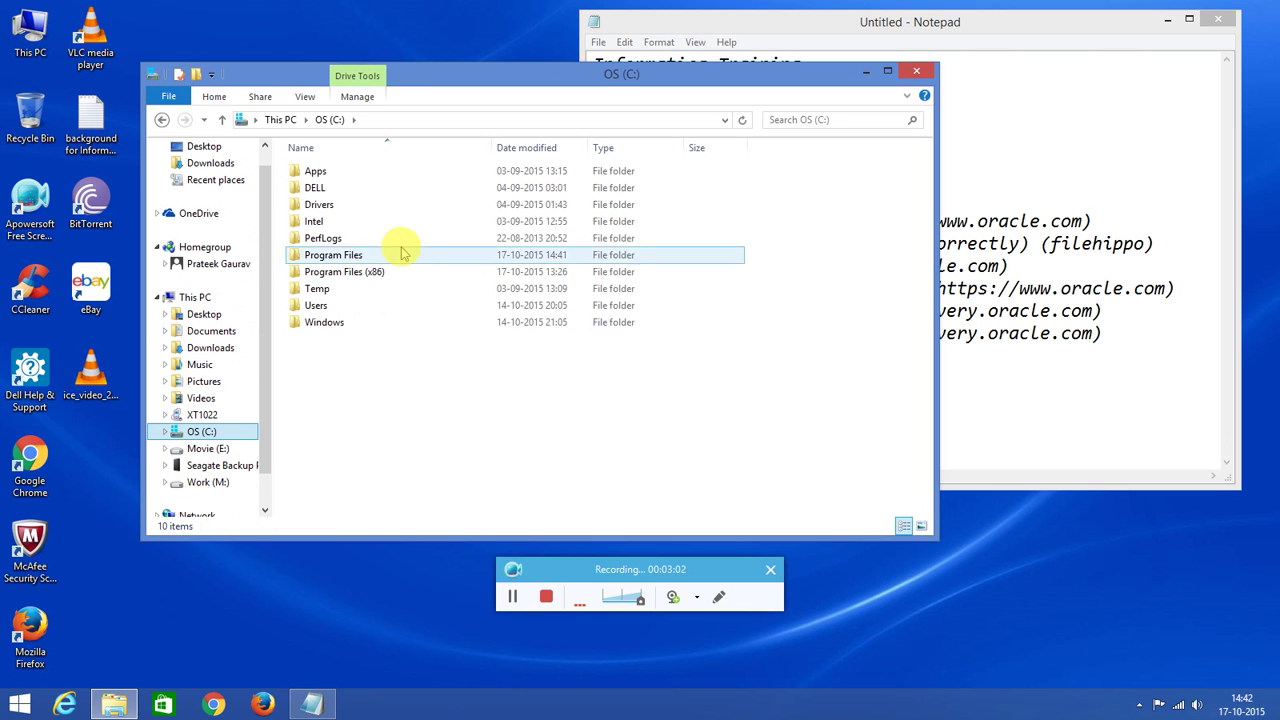
pyautogui.doubleClick(338, 256)
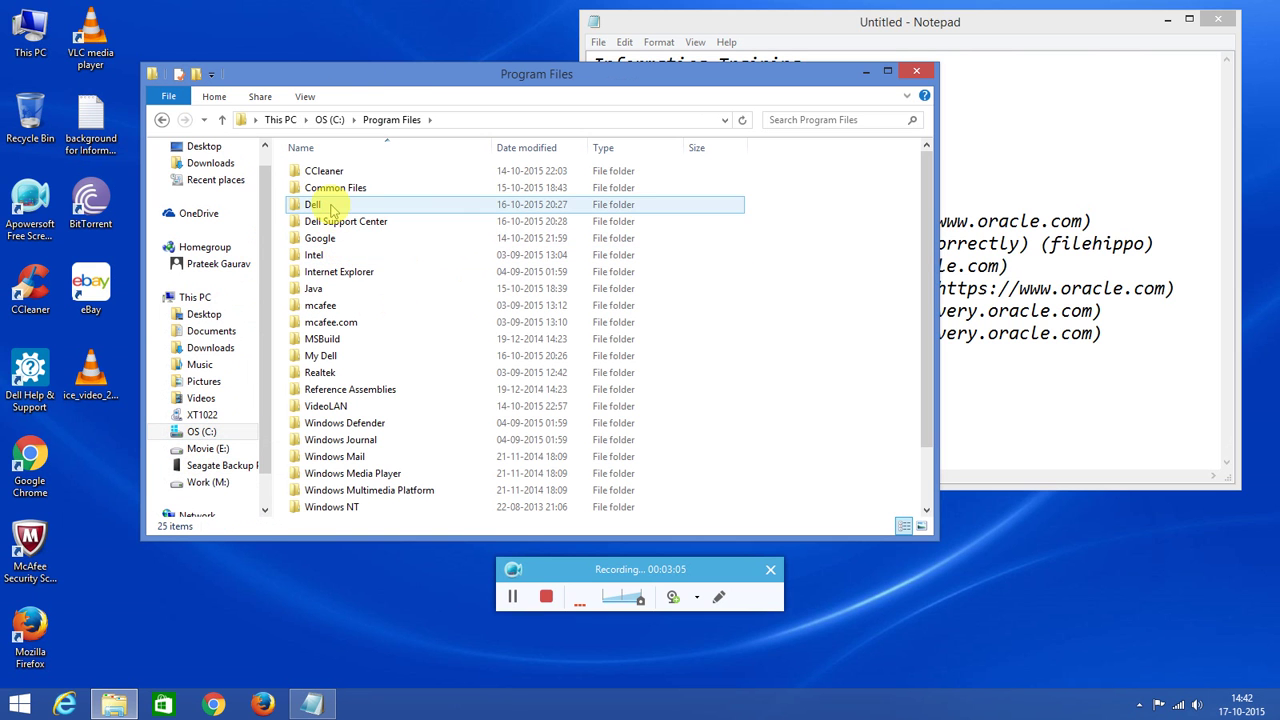
pyautogui.doubleClick(322, 288)
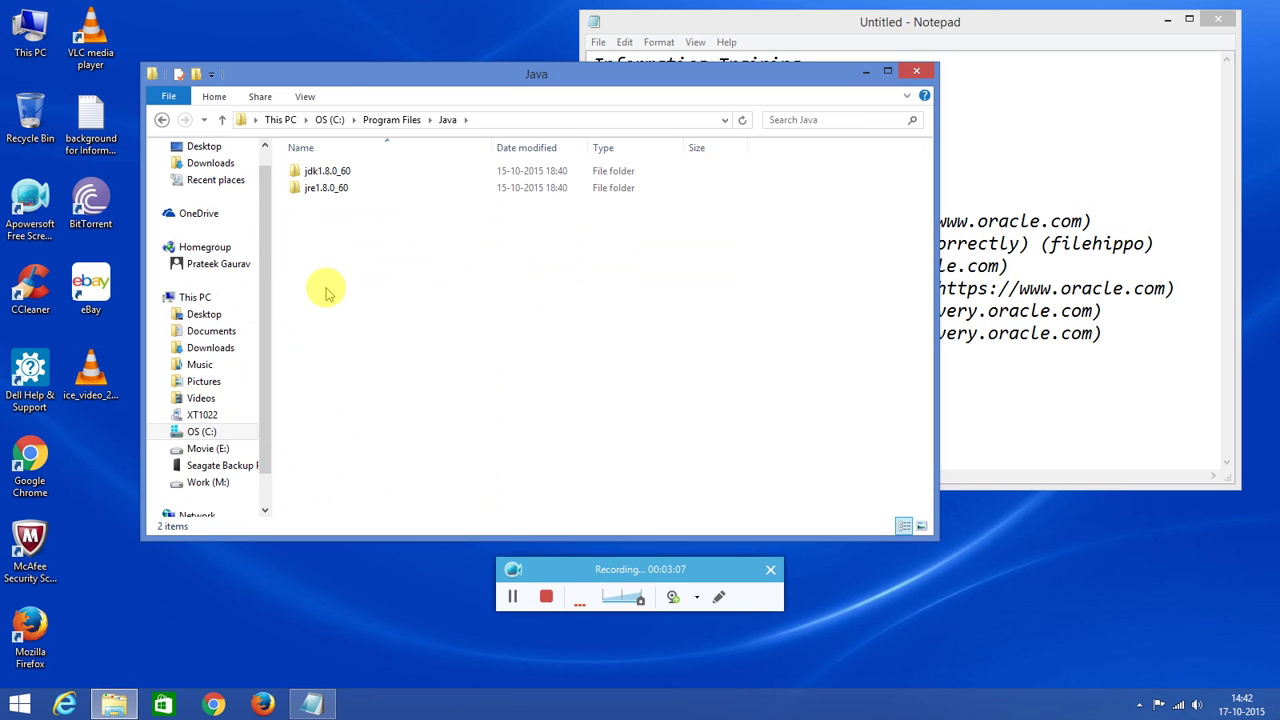
pyautogui.doubleClick(325, 172)
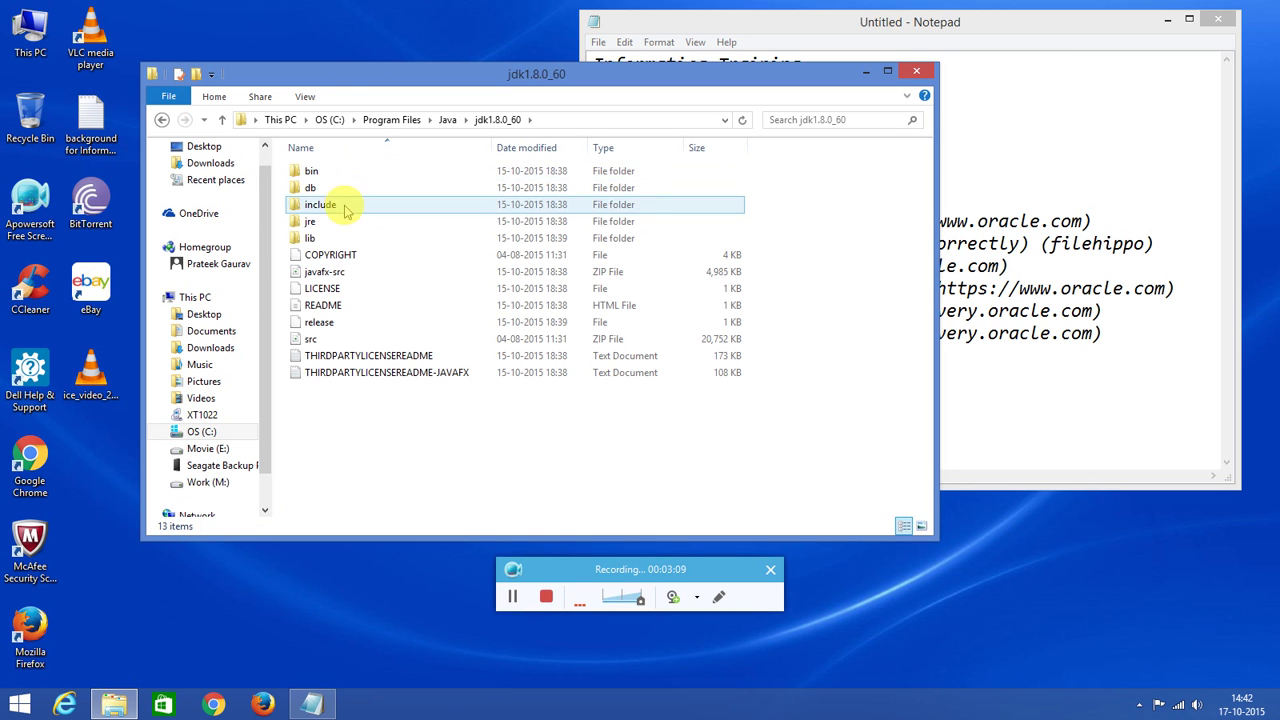
pyautogui.doubleClick(320, 171)
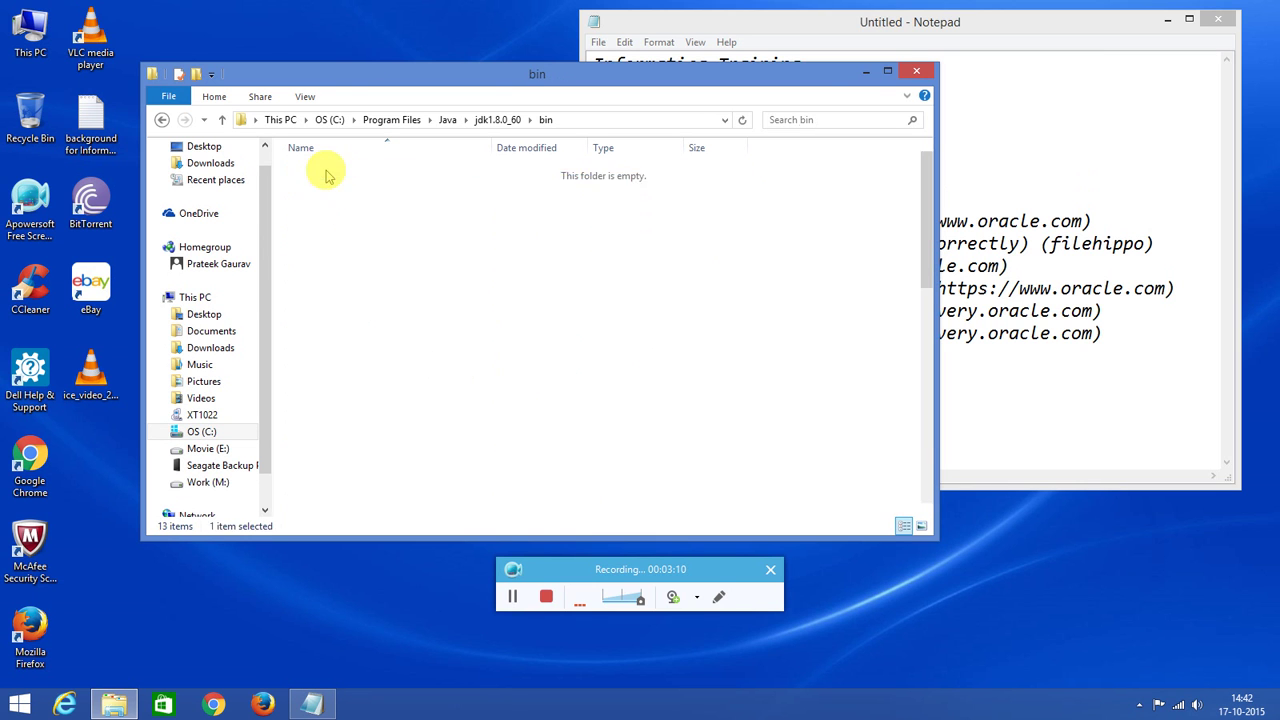
pyautogui.click(916, 72)
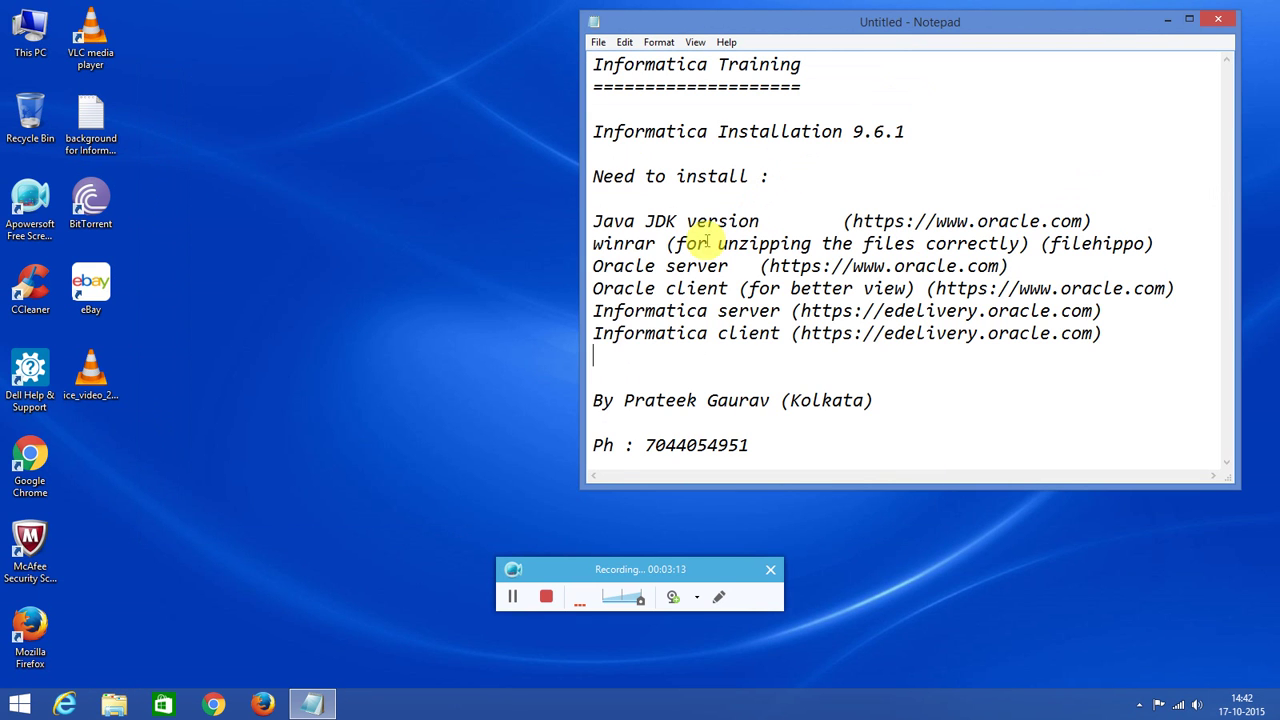
# Open M:\Informatica\64\oracle 64 in File Explorer and place it below the notes.
pyautogui.moveTo(634, 224); pyautogui.dragTo(714, 220)
pyautogui.moveTo(636, 244); pyautogui.dragTo(687, 288)
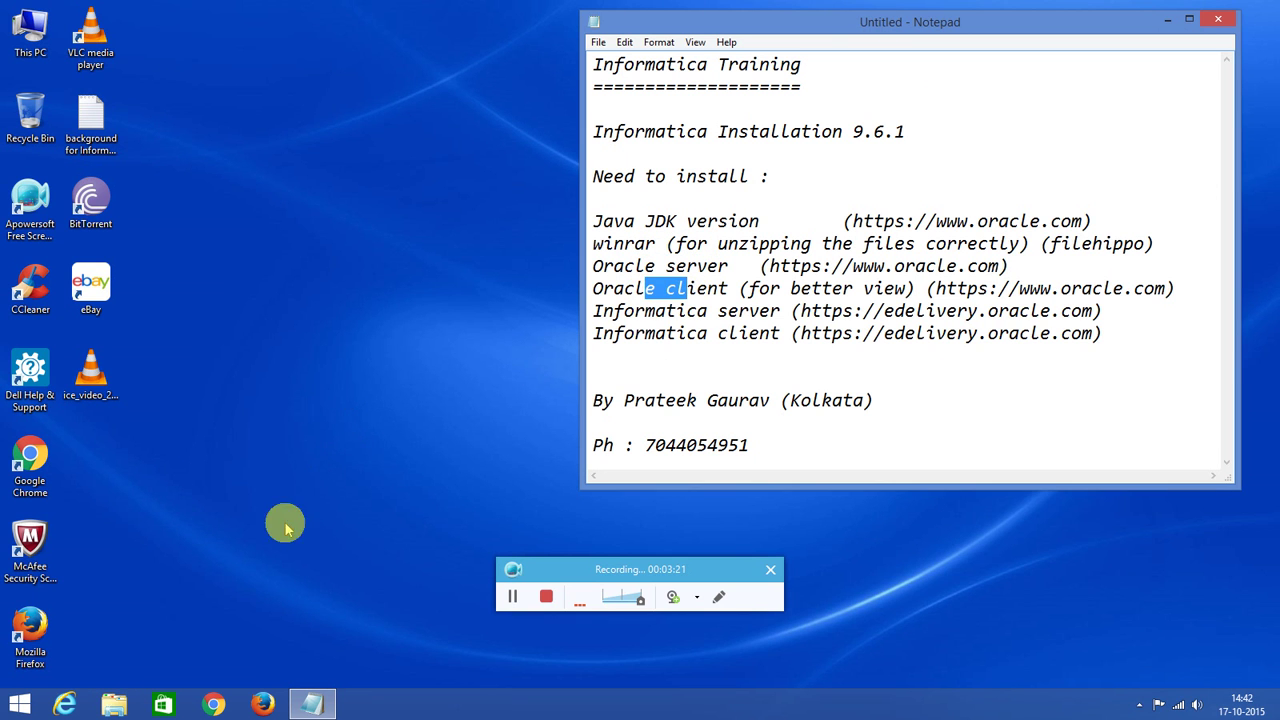
pyautogui.click(114, 704)
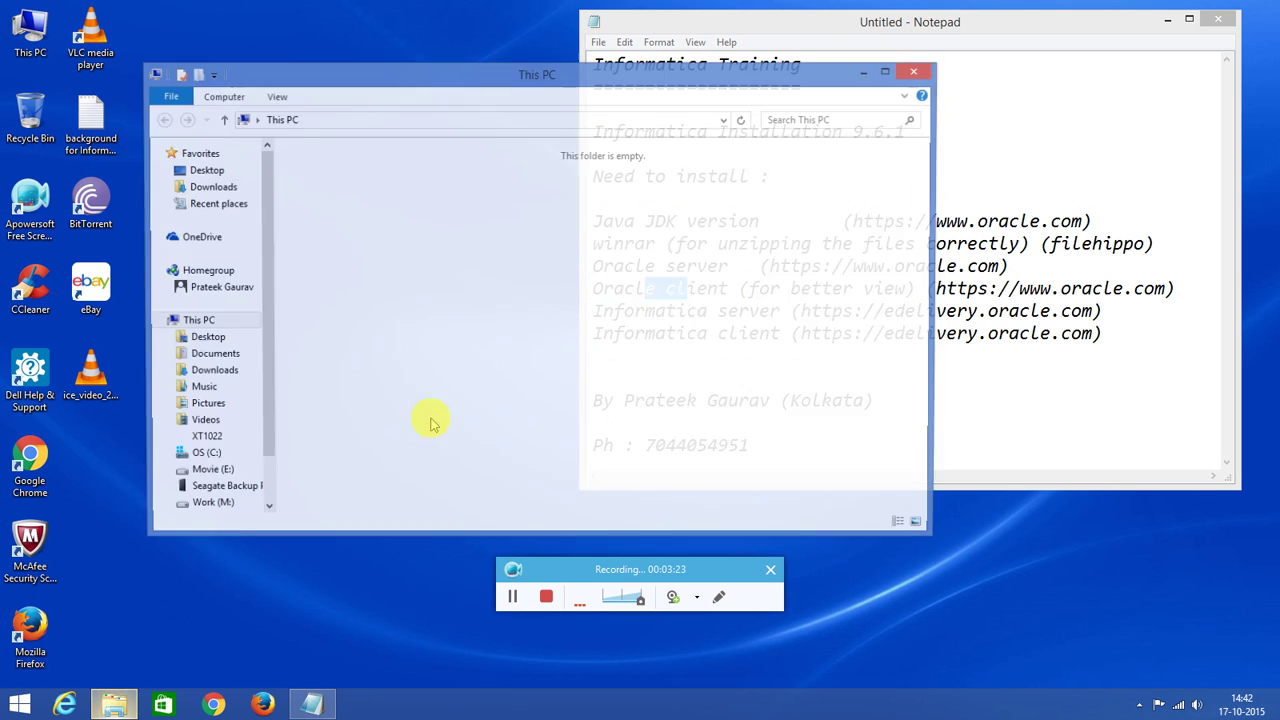
pyautogui.doubleClick(751, 345)
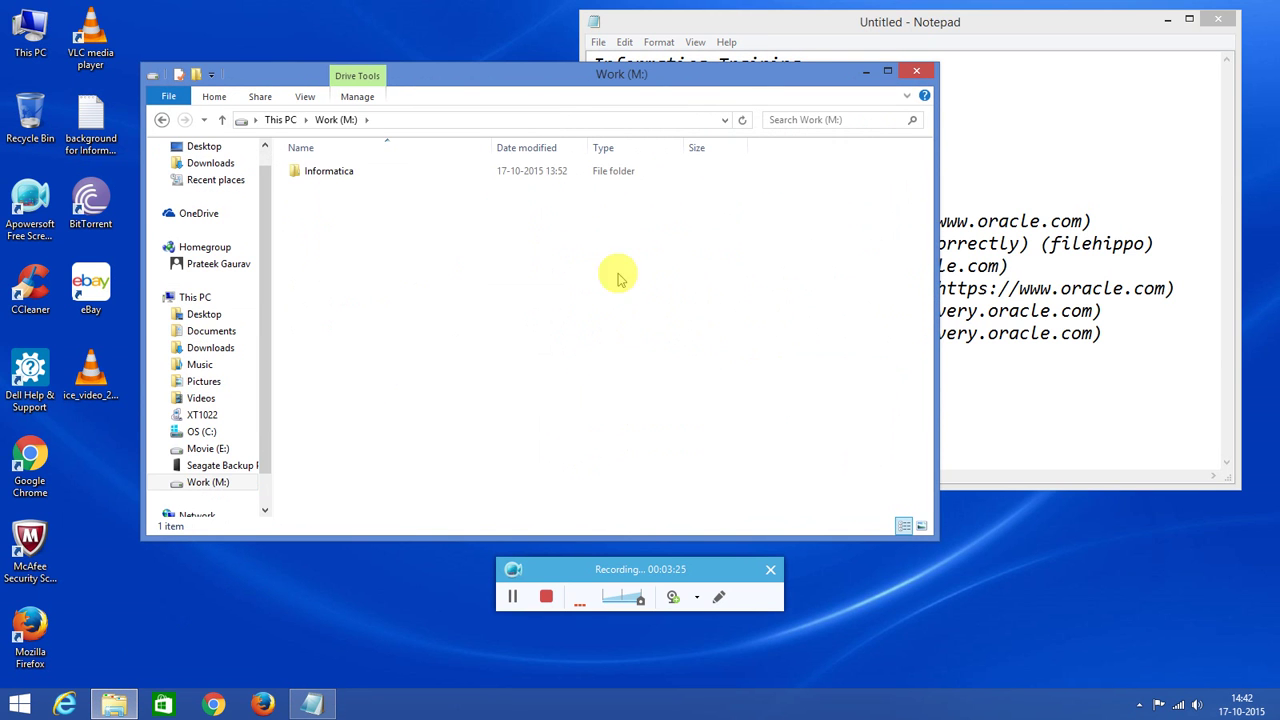
pyautogui.doubleClick(314, 171)
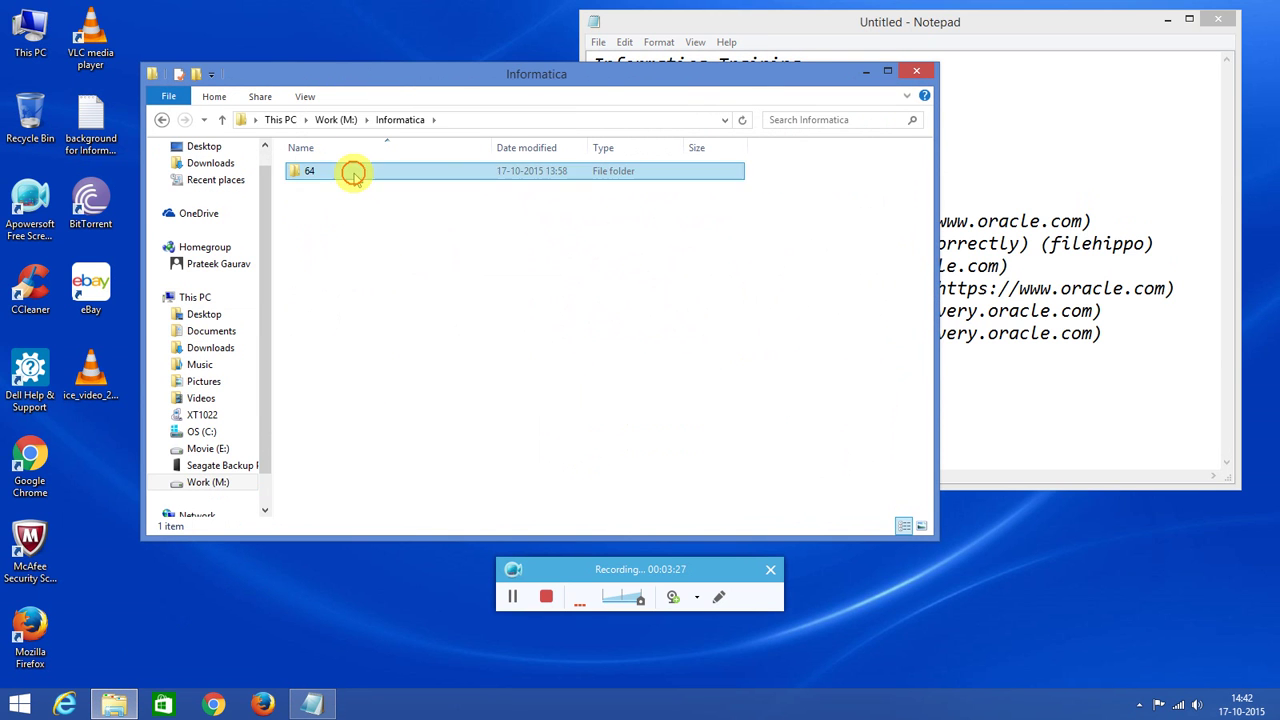
pyautogui.doubleClick(353, 175)
pyautogui.click(343, 206)
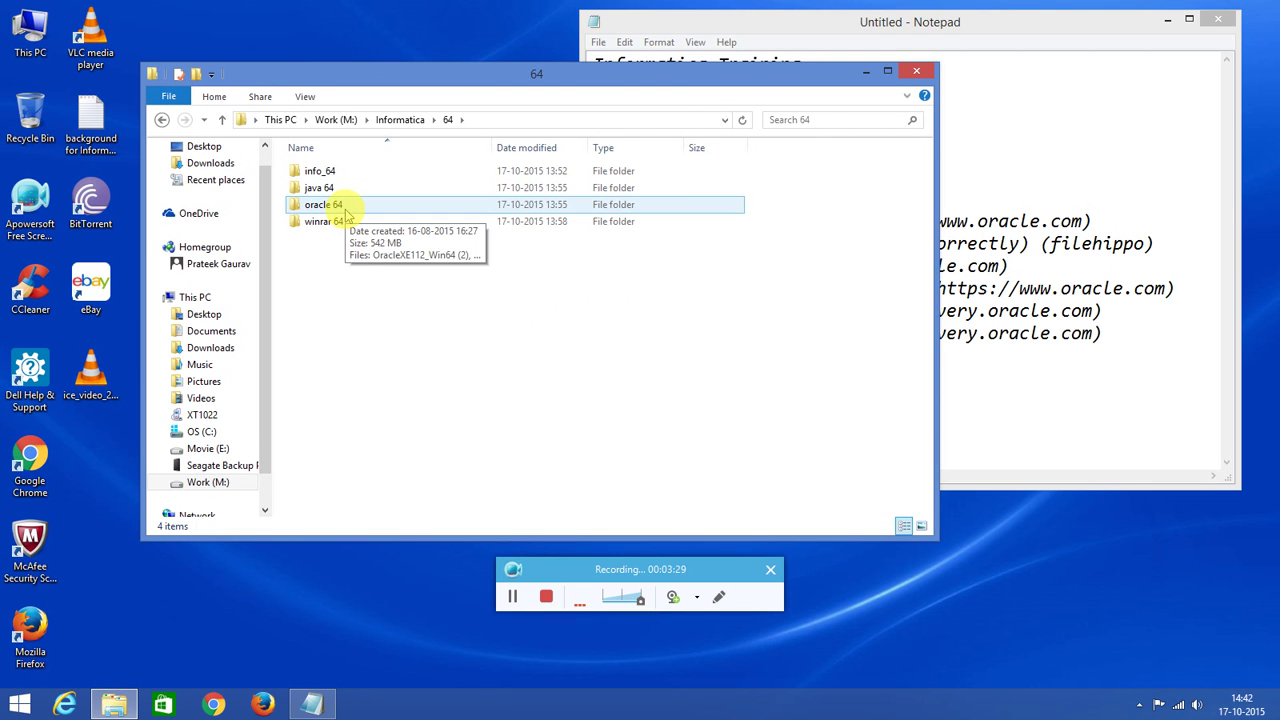
pyautogui.click(346, 212)
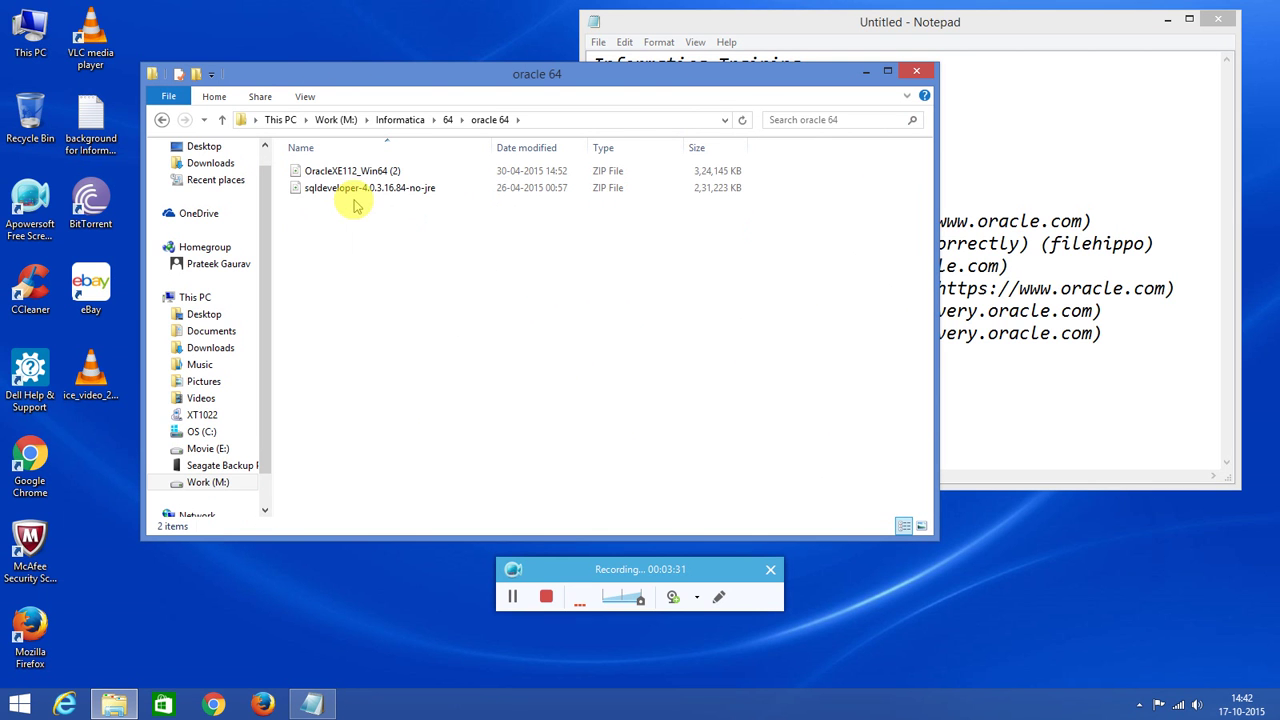
pyautogui.moveTo(389, 81); pyautogui.dragTo(437, 423)
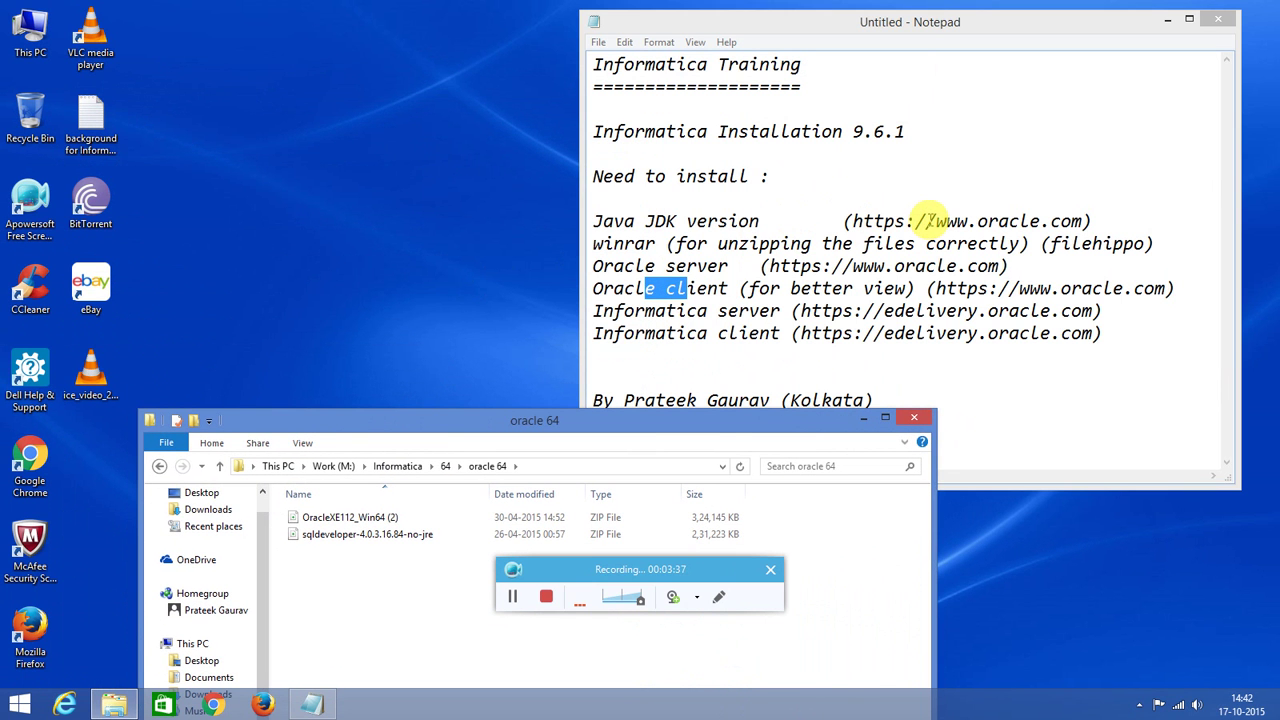
# Highlight the Java JDK site, Oracle entries and Informatica server and client download addresses.
pyautogui.moveTo(927, 221); pyautogui.dragTo(1049, 221)
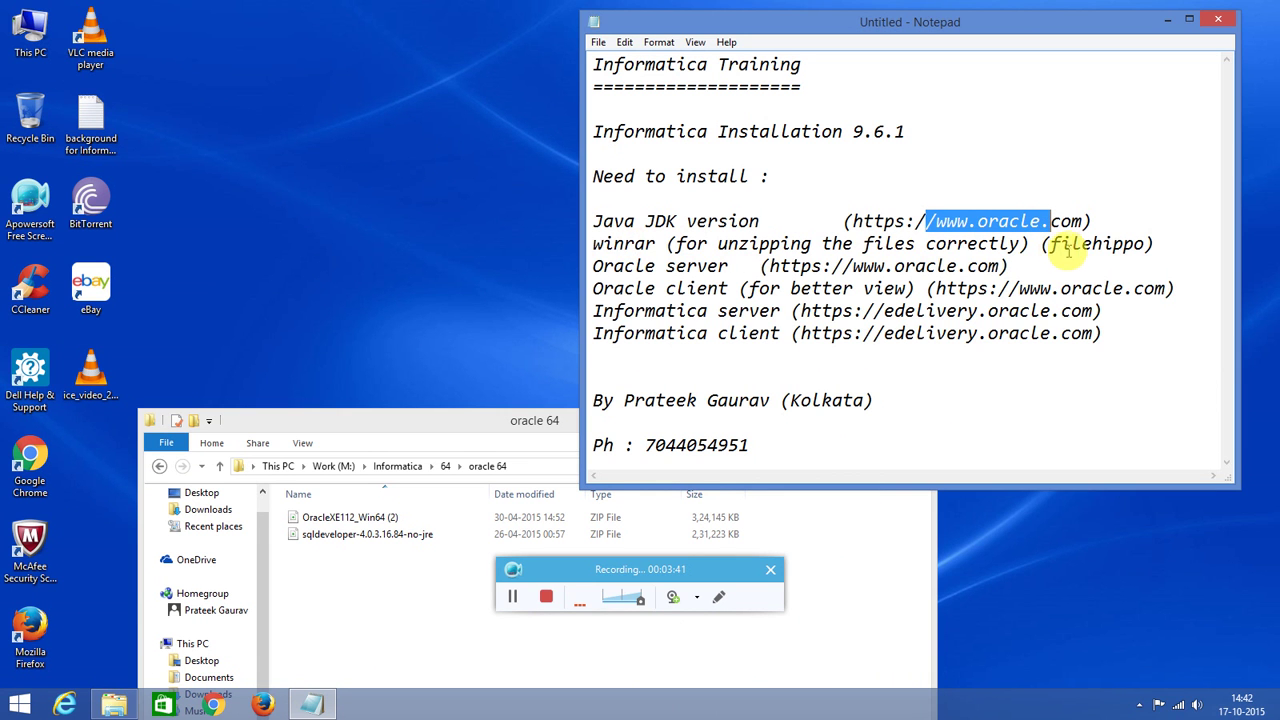
pyautogui.moveTo(635, 266); pyautogui.dragTo(716, 288)
pyautogui.moveTo(716, 288); pyautogui.dragTo(1060, 290)
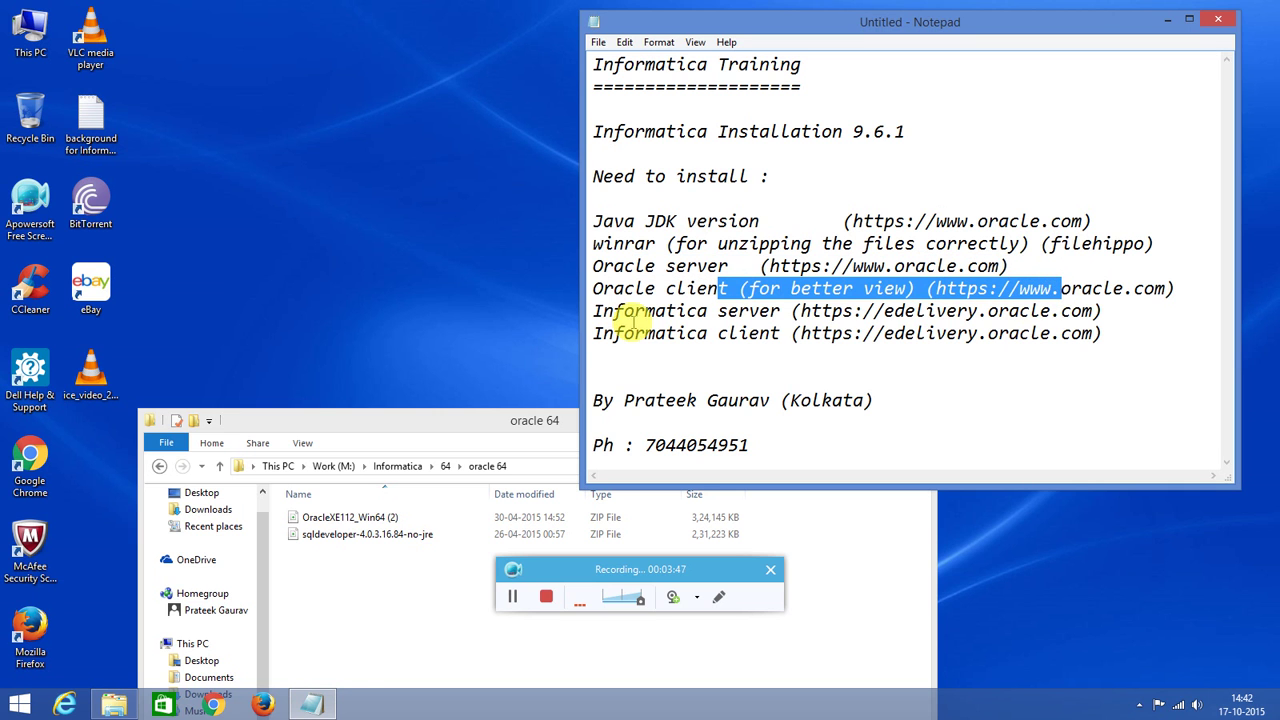
pyautogui.moveTo(635, 311); pyautogui.dragTo(772, 312)
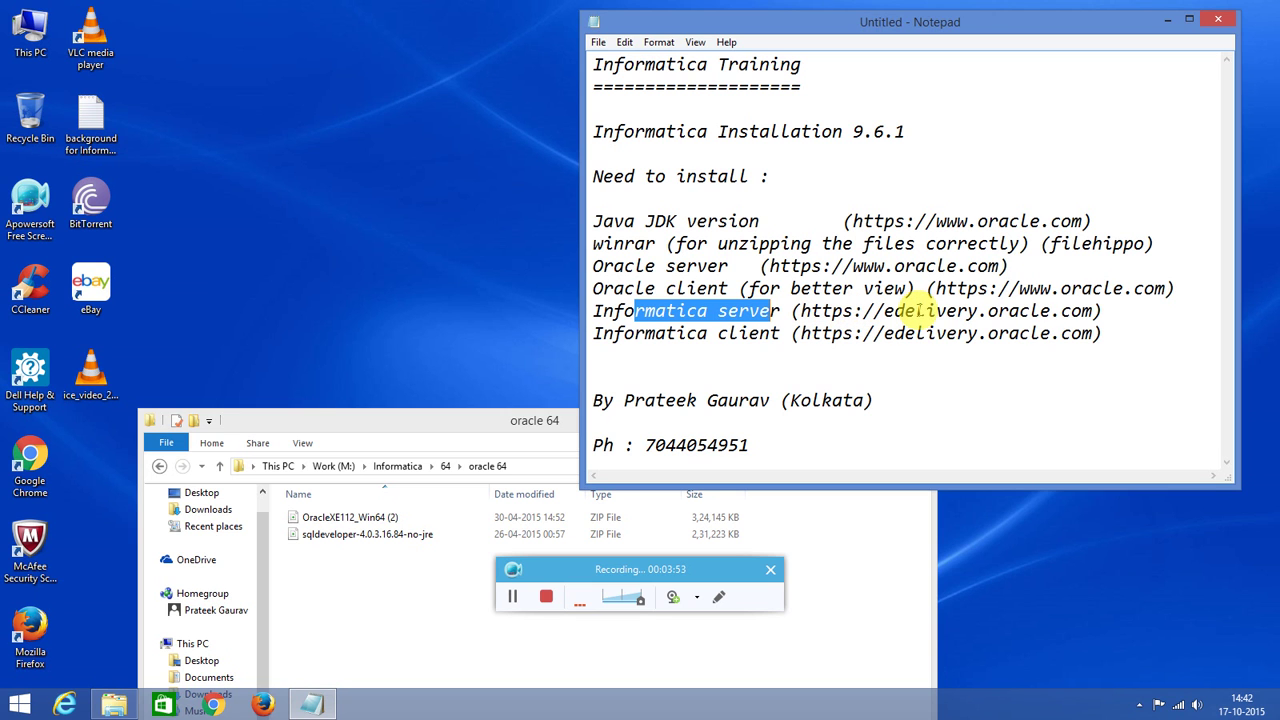
pyautogui.moveTo(1094, 311); pyautogui.dragTo(801, 312)
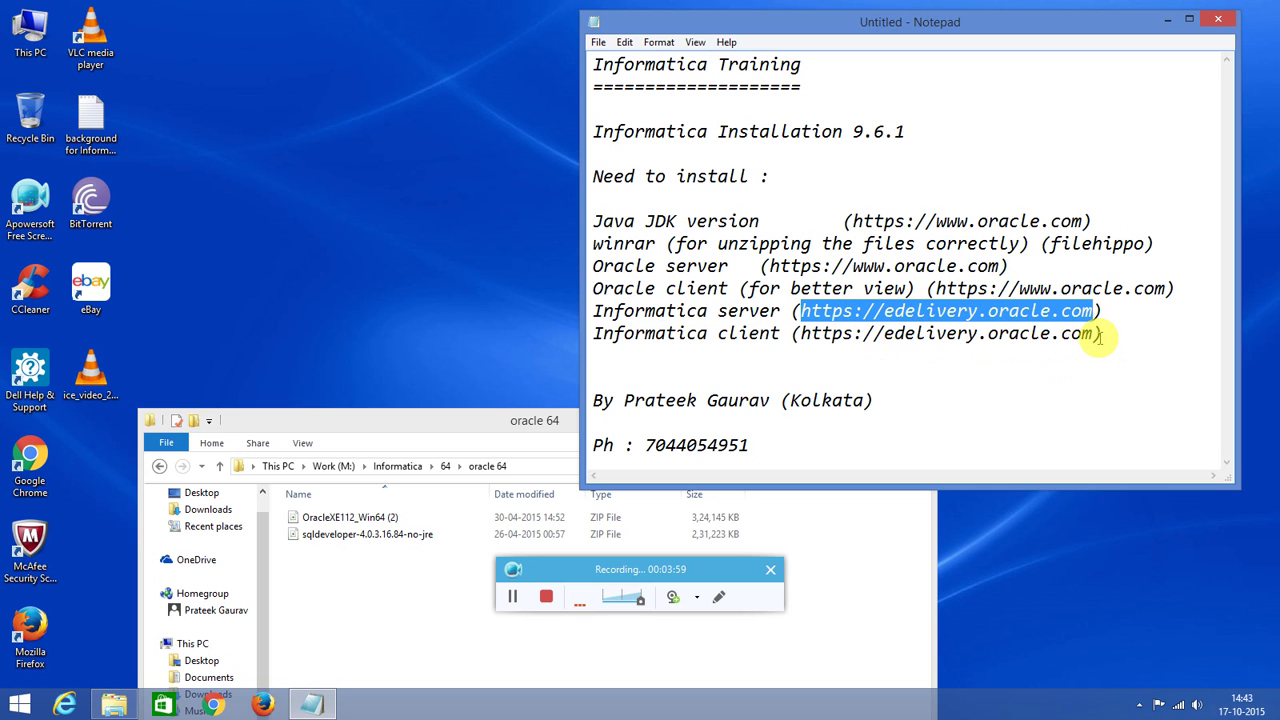
pyautogui.moveTo(1094, 334); pyautogui.dragTo(800, 334)
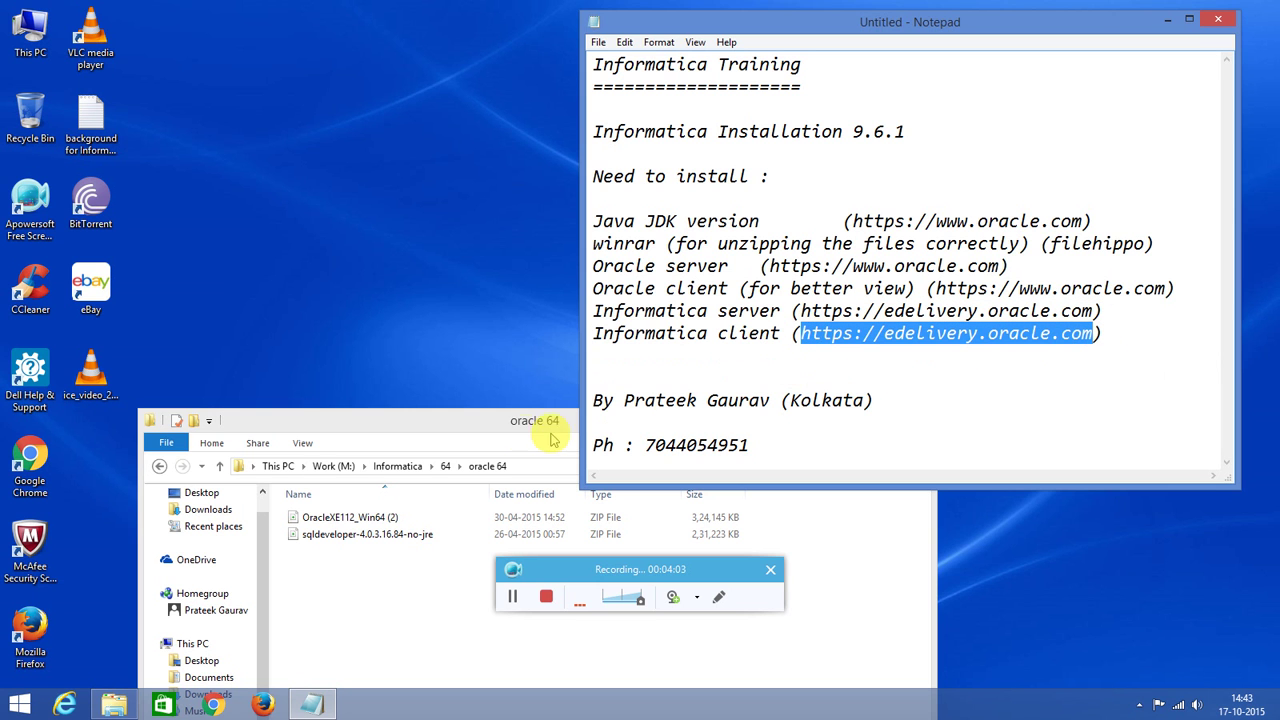
pyautogui.moveTo(518, 427); pyautogui.dragTo(477, 112)
# Extract OracleXE112_Win64 (2).zip into the current oracle 64 folder.
pyautogui.click(356, 205)
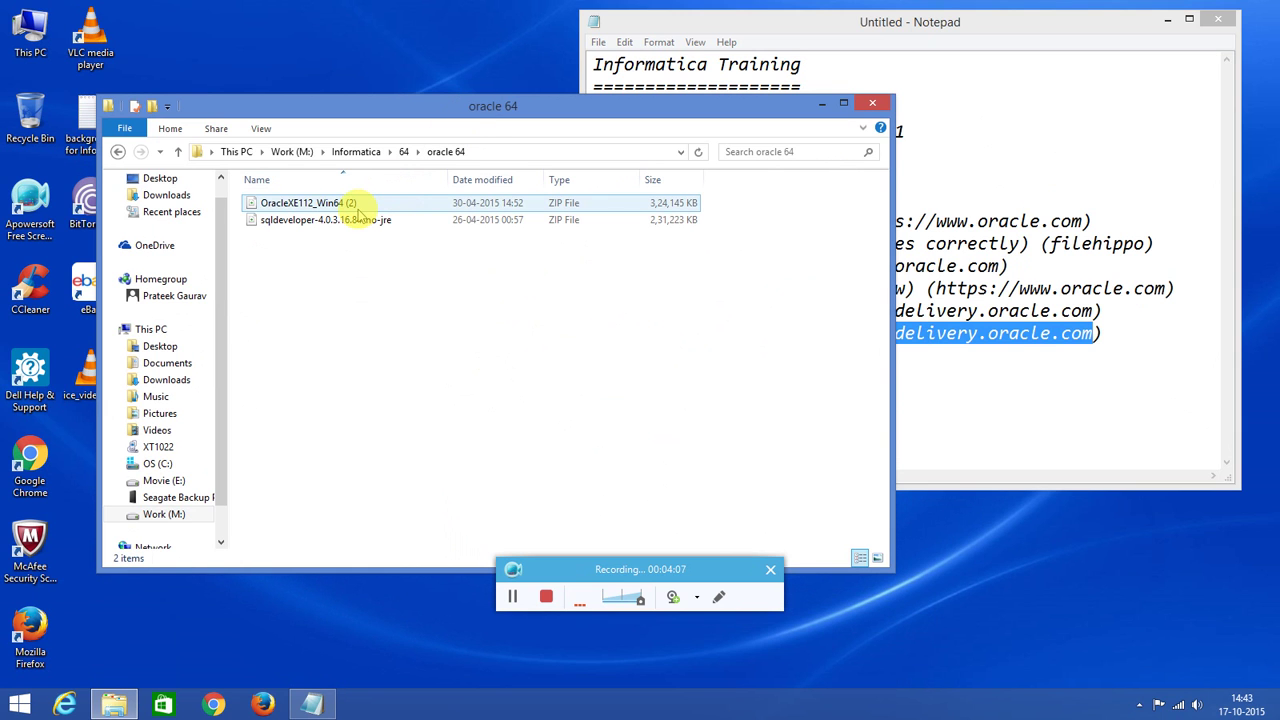
pyautogui.click(306, 305)
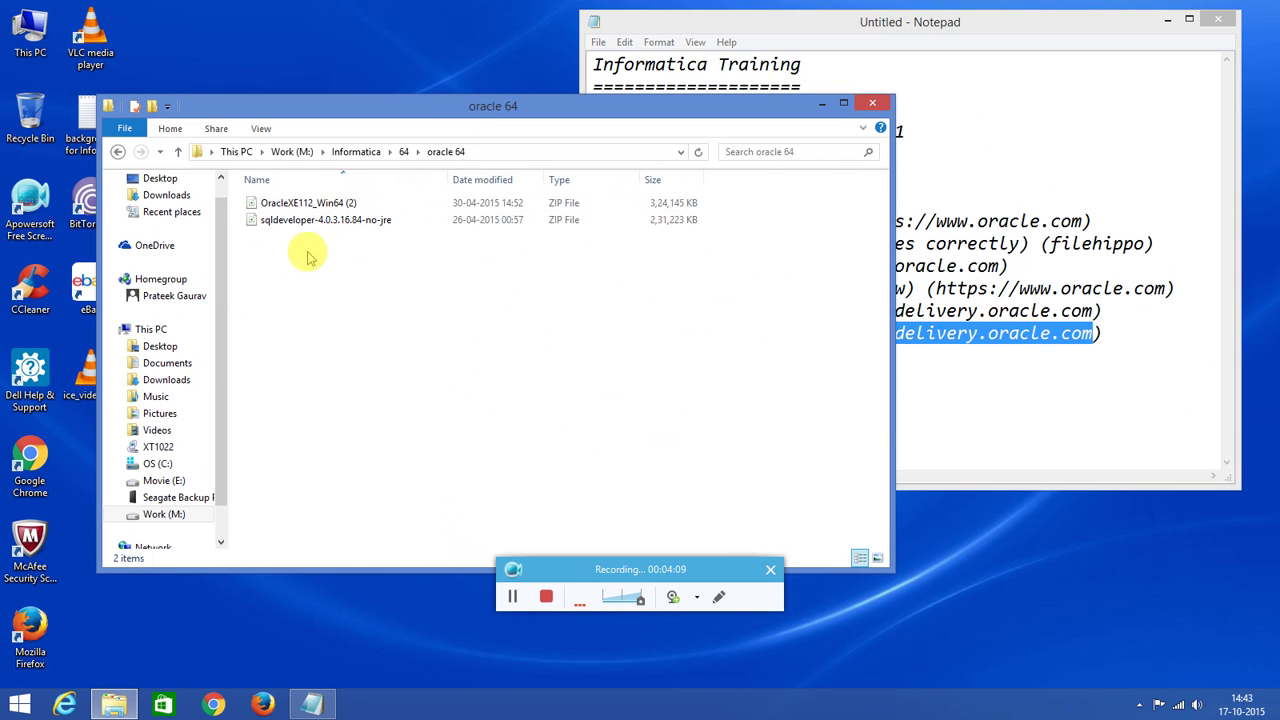
pyautogui.click(313, 205)
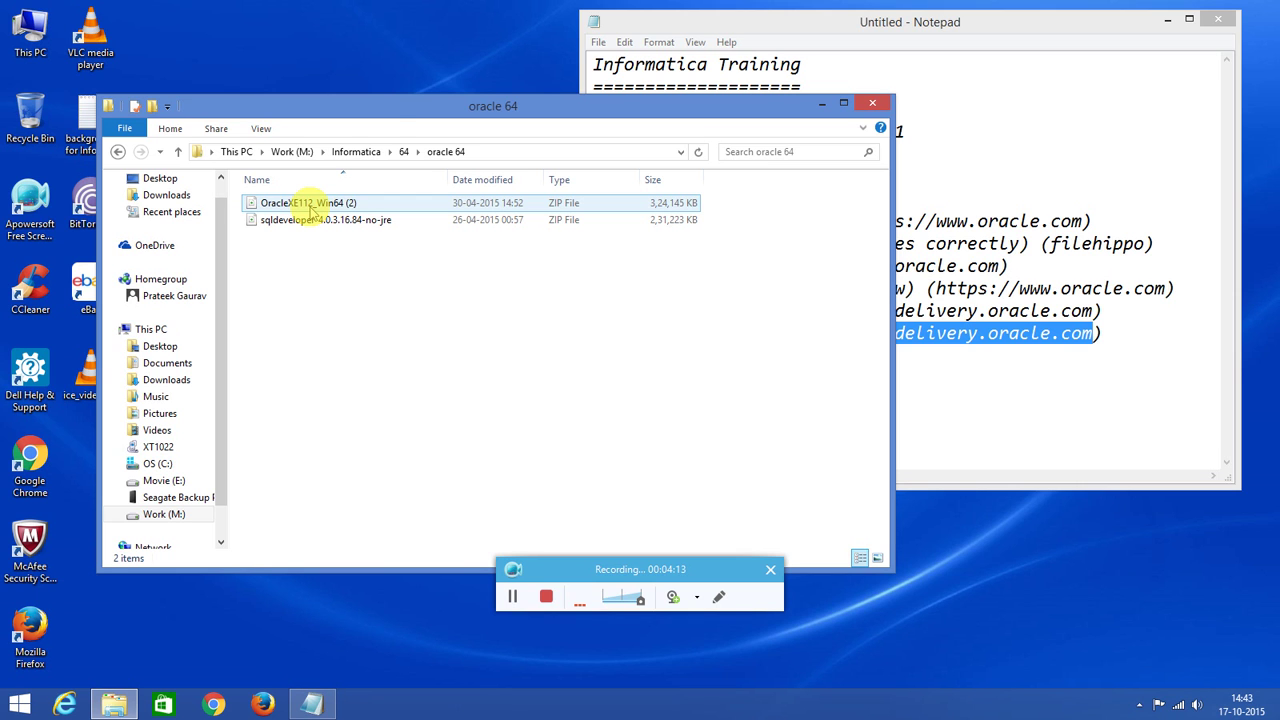
pyautogui.click(309, 206)
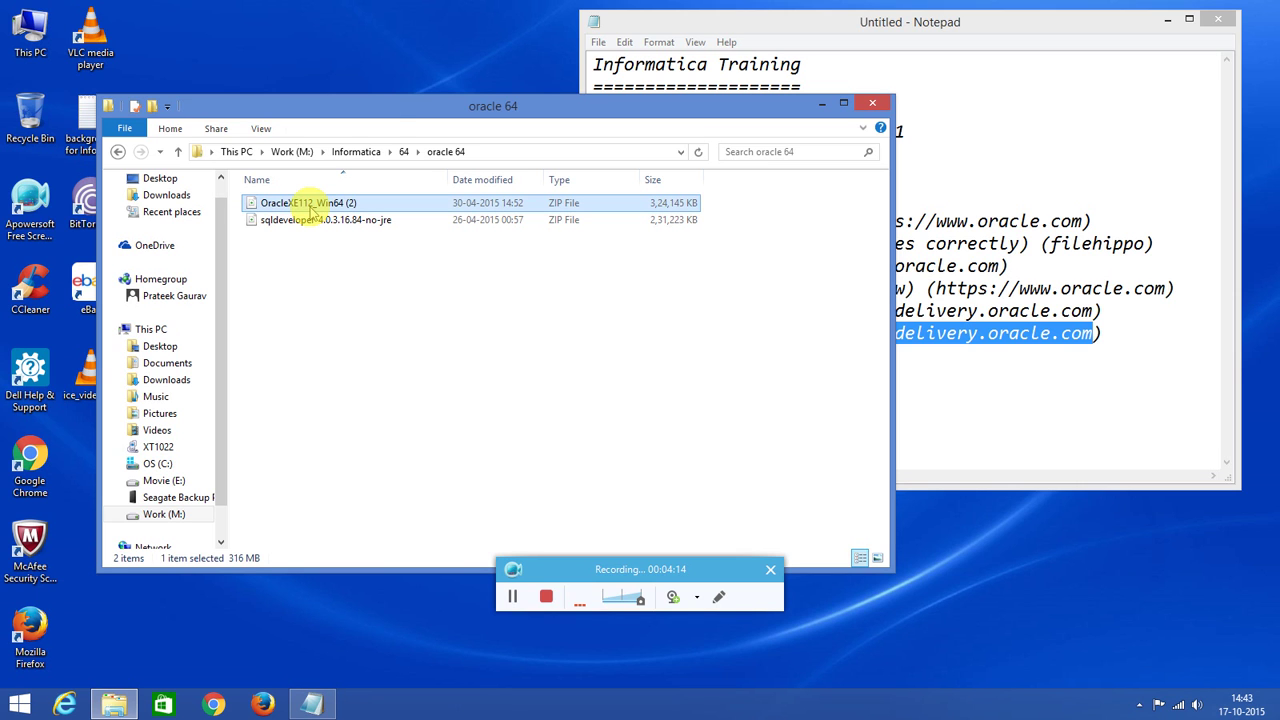
pyautogui.rightClick(309, 204)
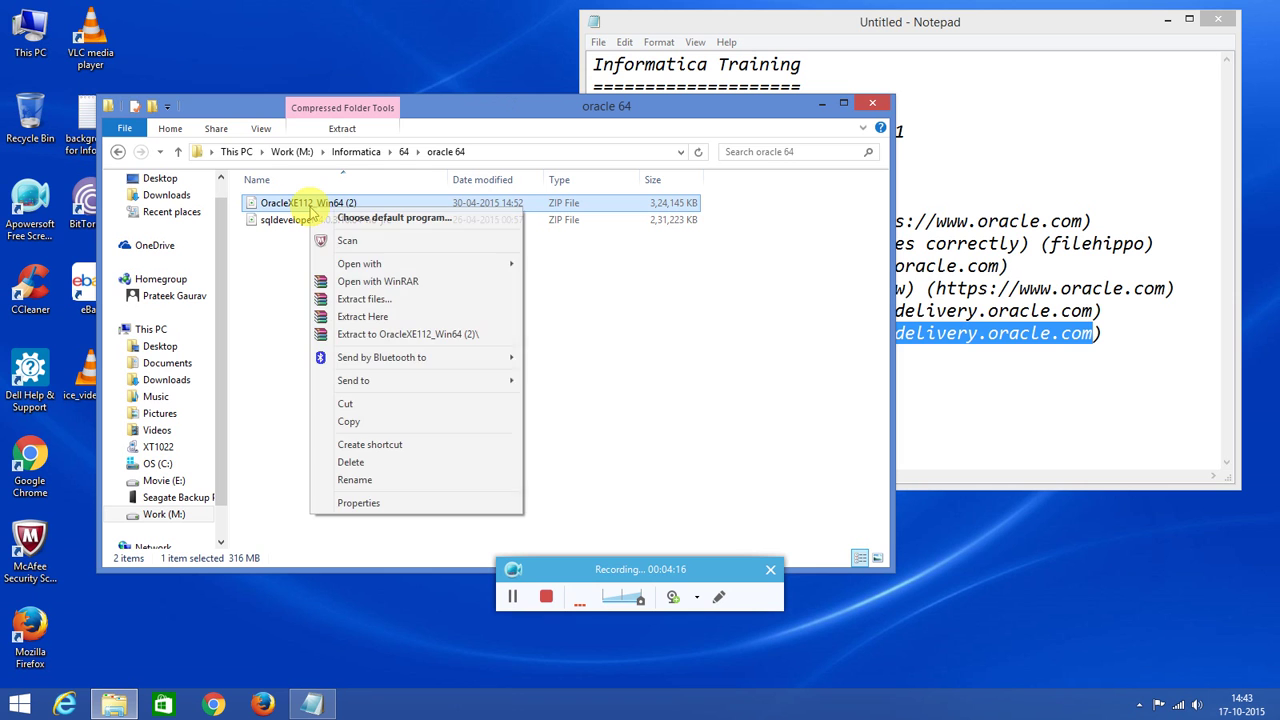
pyautogui.click(366, 320)
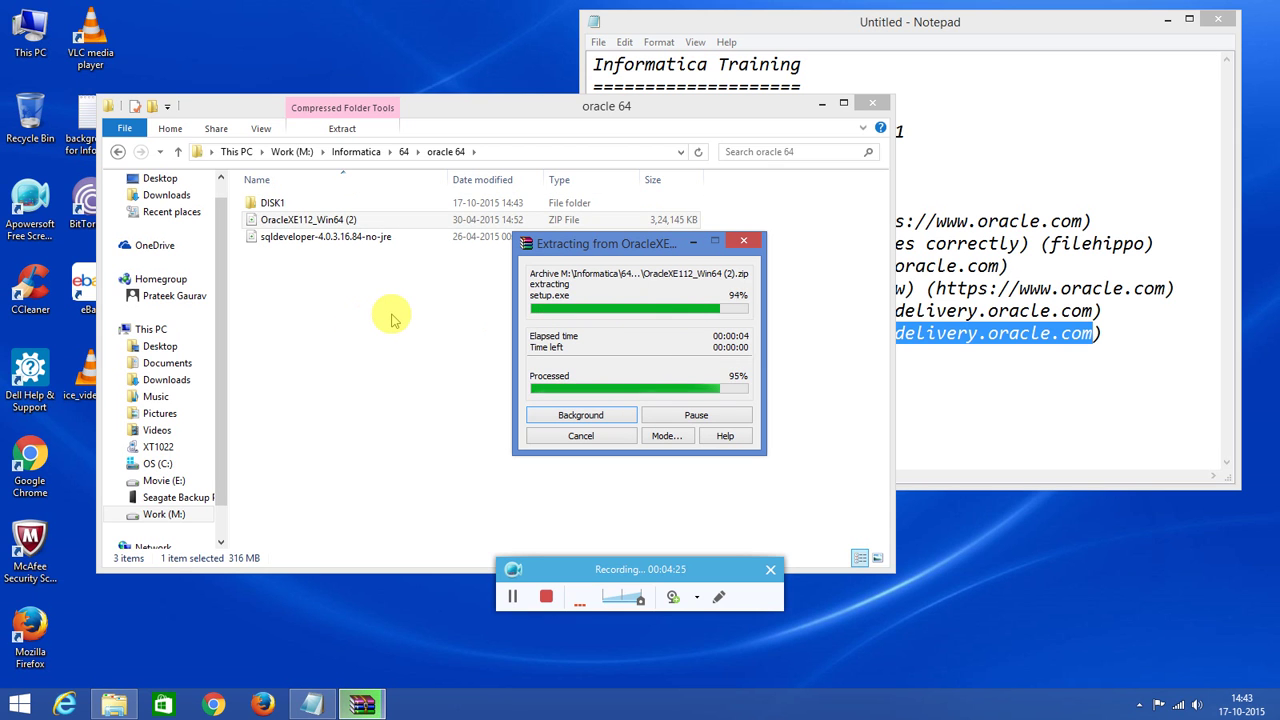
# Launch the setup program from the extracted DISK1 folder.
pyautogui.click(276, 203)
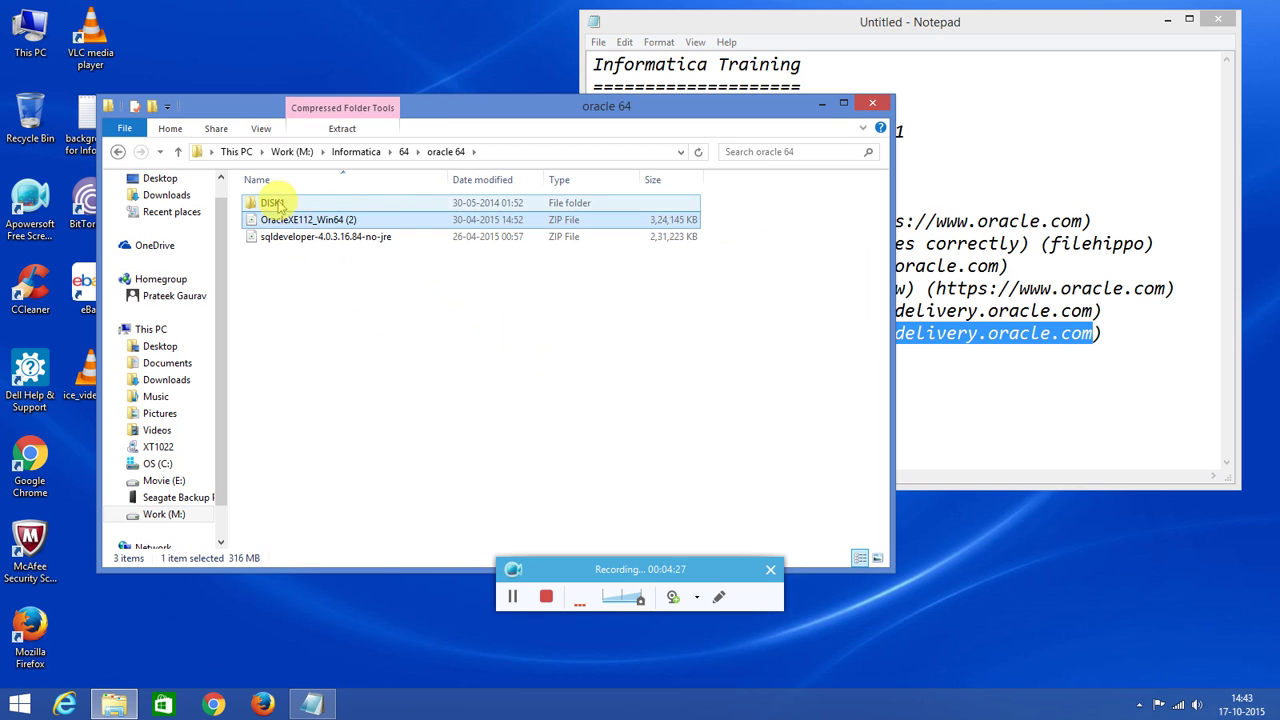
pyautogui.doubleClick(276, 203)
pyautogui.click(284, 240)
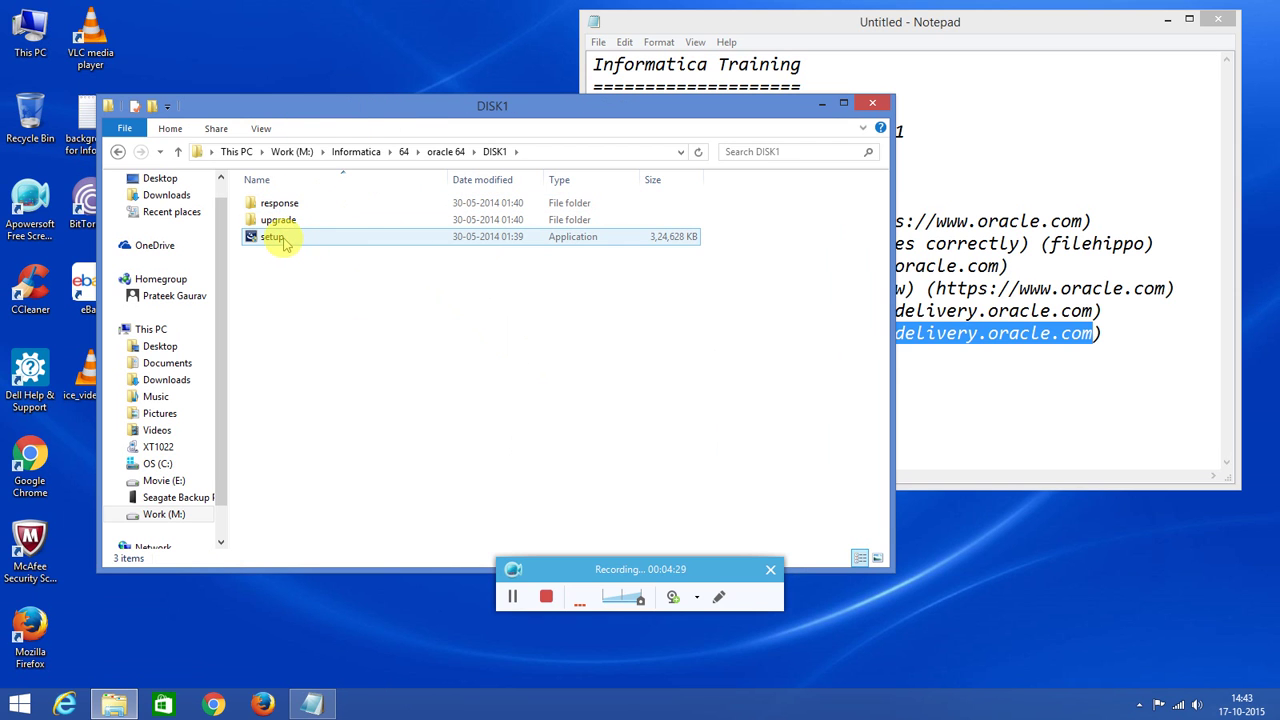
pyautogui.doubleClick(285, 243)
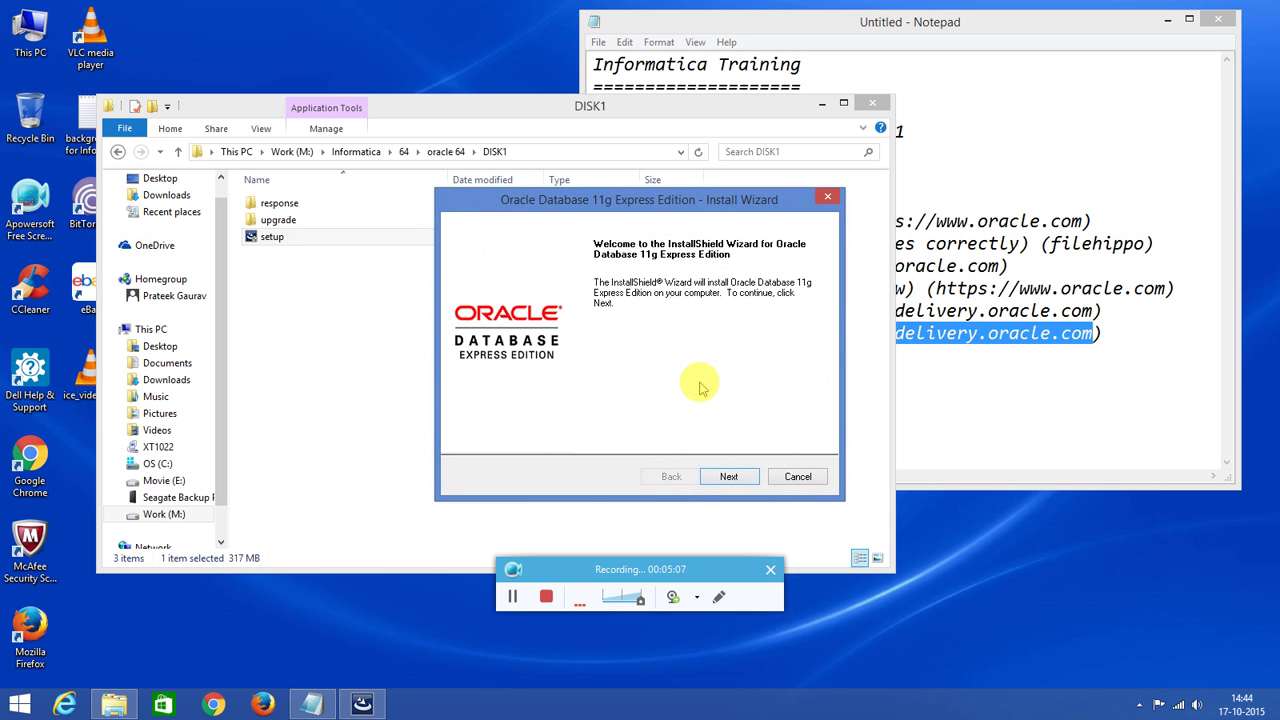
# Accept the license agreement and keep the default destination folder in the Oracle XE wizard.
pyautogui.click(729, 480)
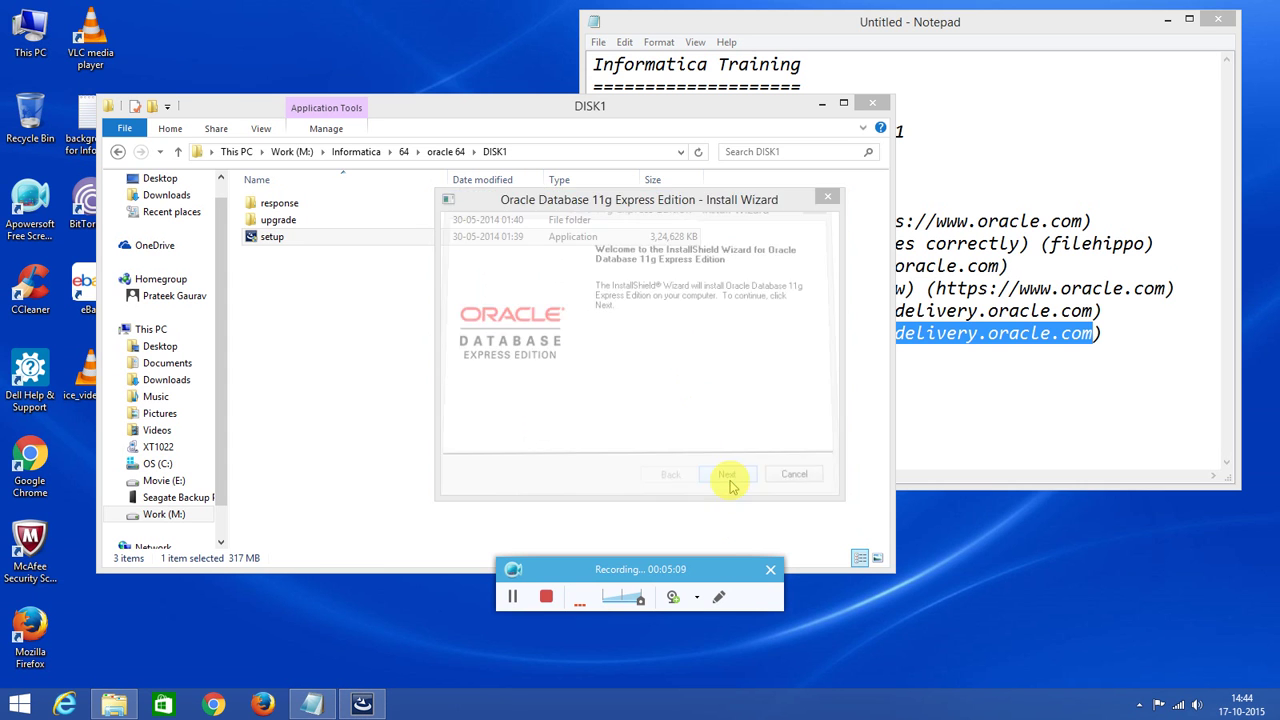
pyautogui.click(528, 416)
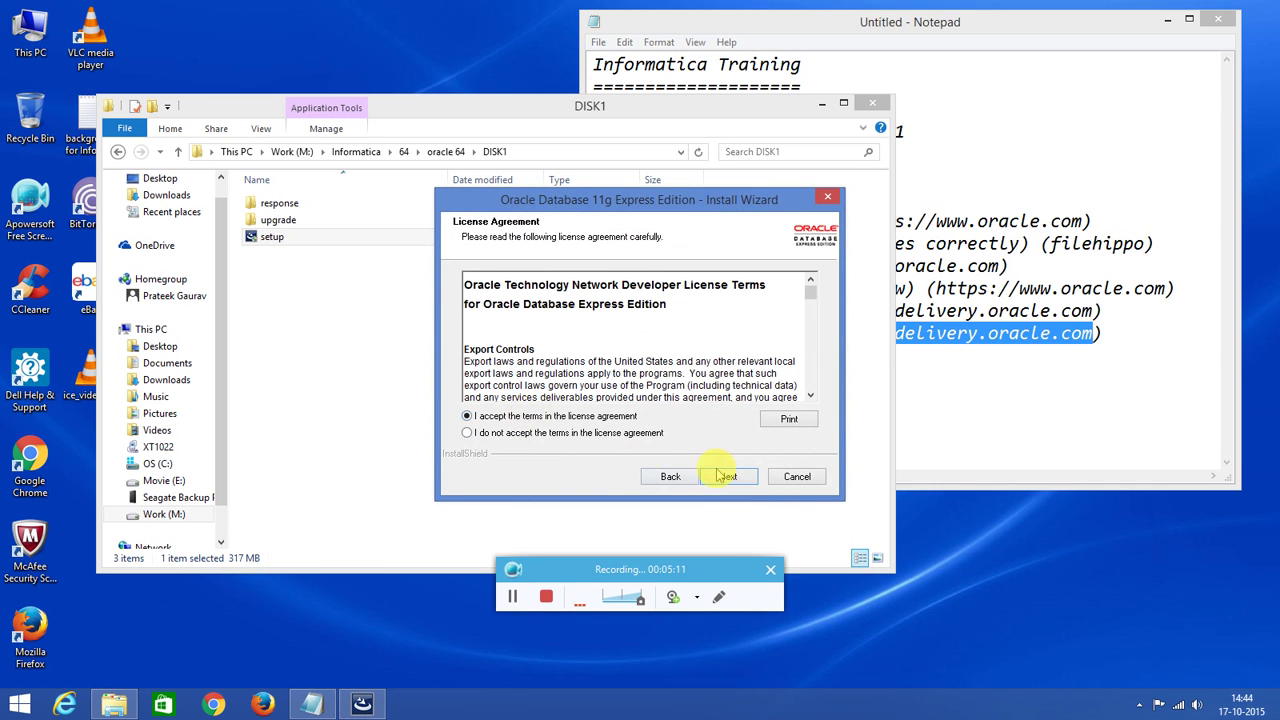
pyautogui.click(732, 478)
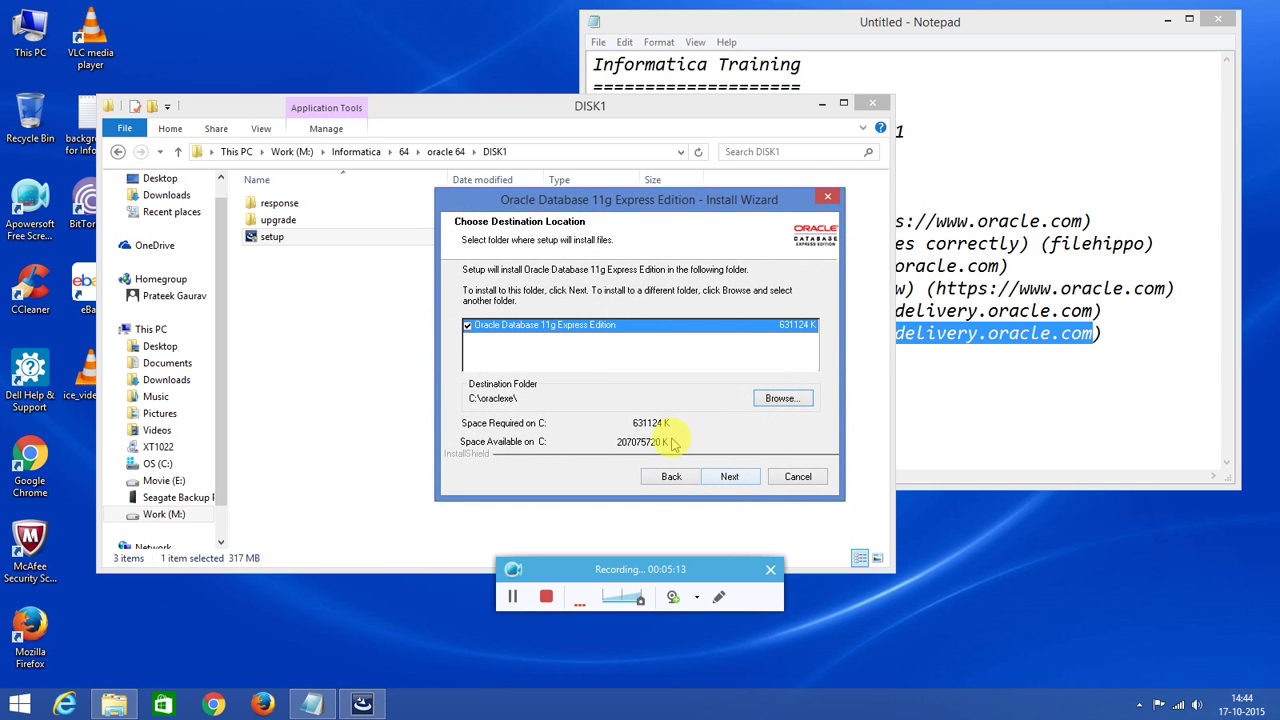
pyautogui.click(729, 478)
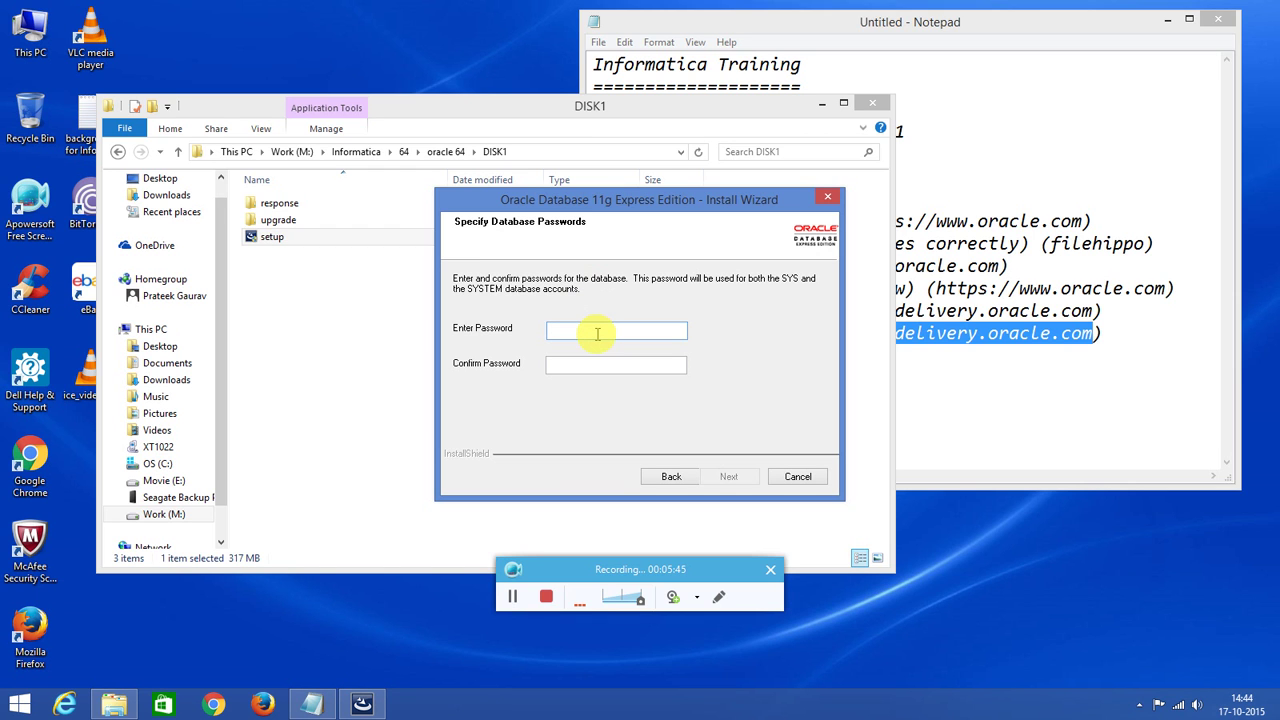
# Enter and confirm the SYS/SYSTEM password, then start the Oracle XE installation.
pyautogui.write('aracle')
pyautogui.click(600, 367)
pyautogui.write('oracle')
pyautogui.click(725, 479)
pyautogui.click(727, 478)
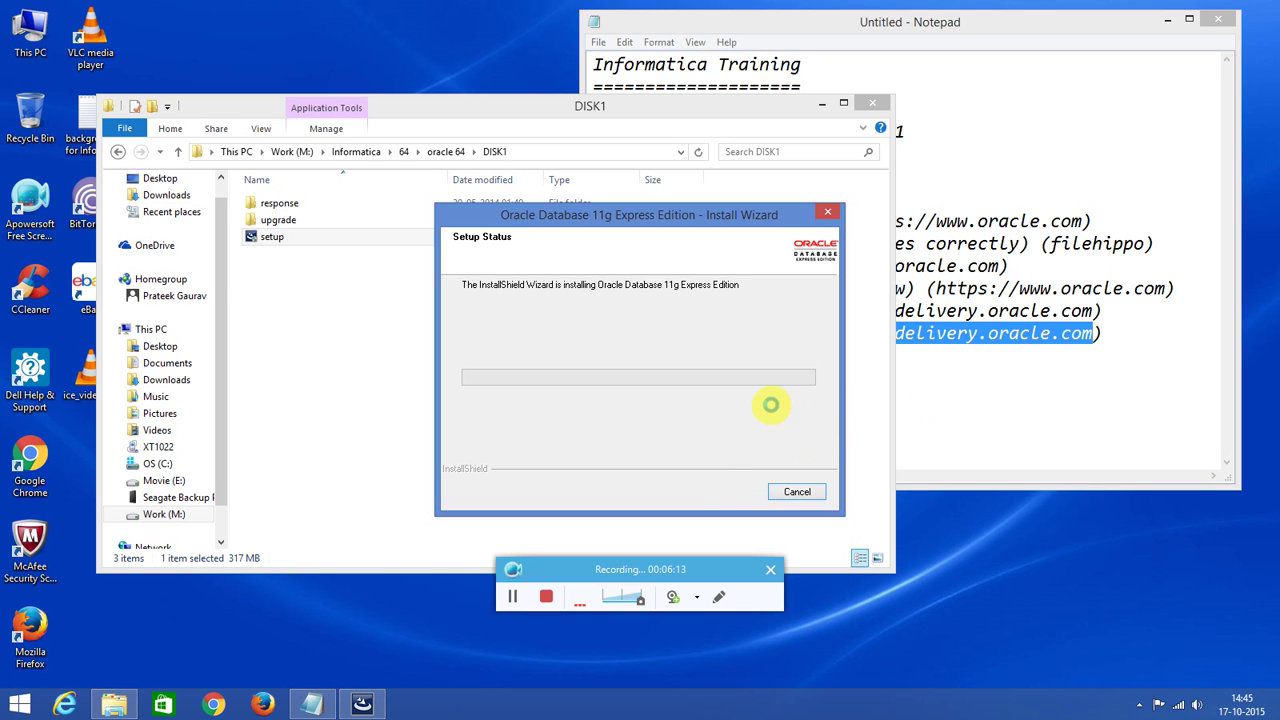
pyautogui.click(995, 414)
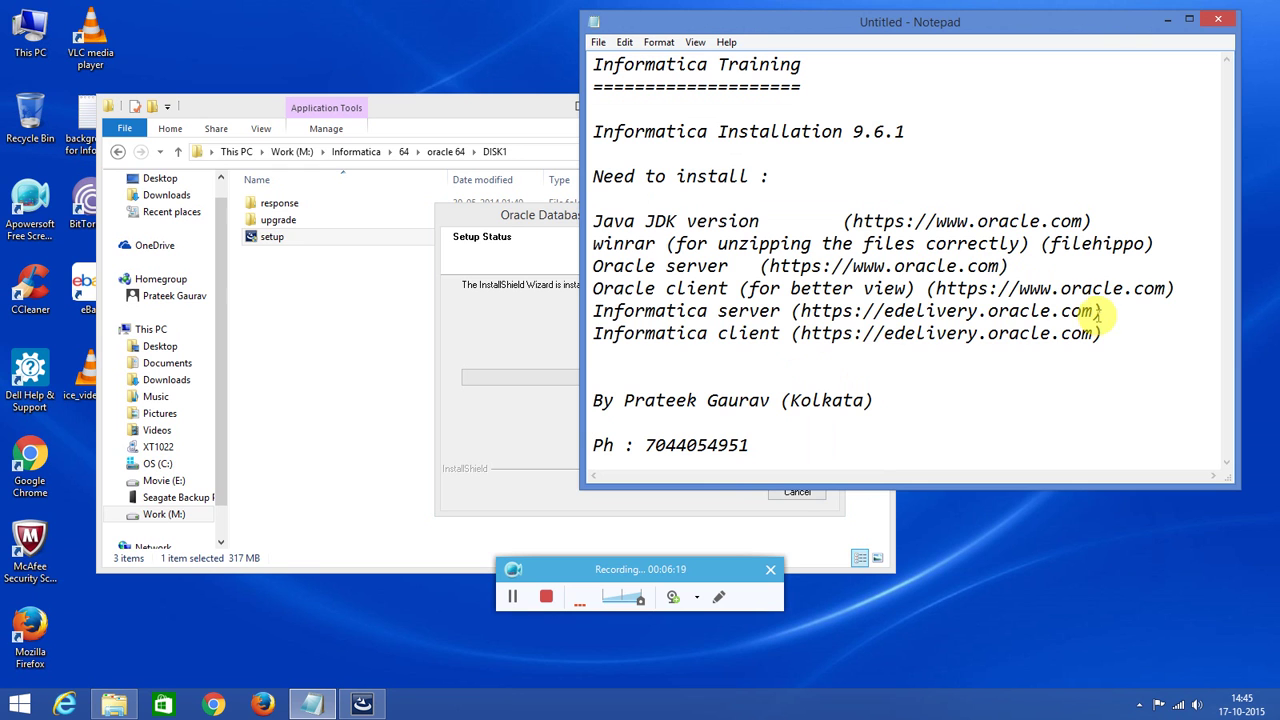
pyautogui.moveTo(1097, 312); pyautogui.dragTo(803, 313)
pyautogui.hotkey('ctrl', 'c')
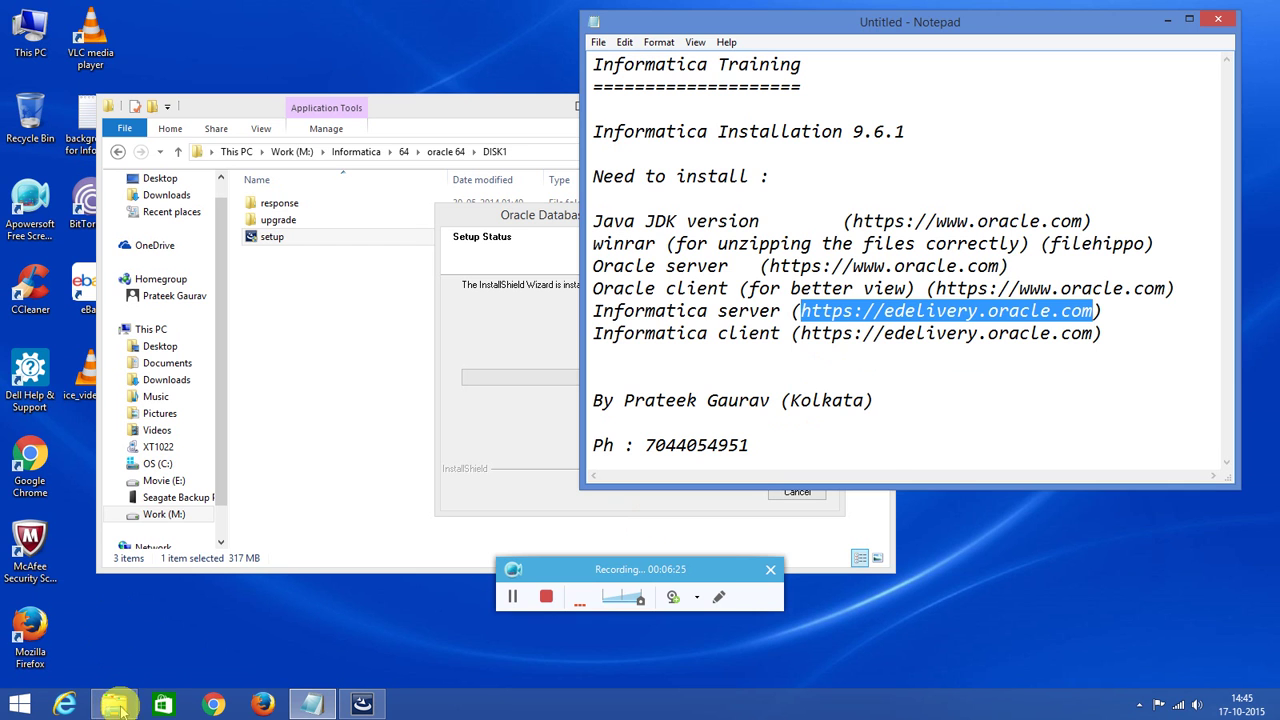
pyautogui.click(213, 705)
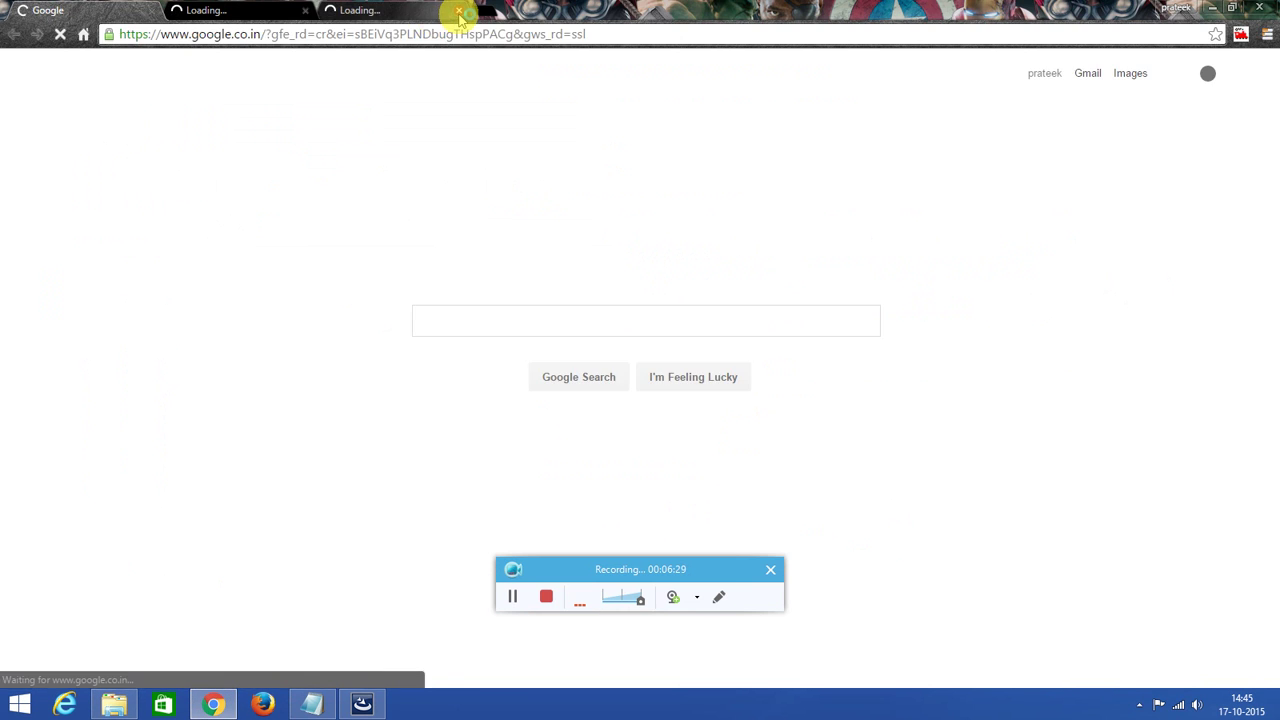
pyautogui.click(459, 11)
pyautogui.click(316, 11)
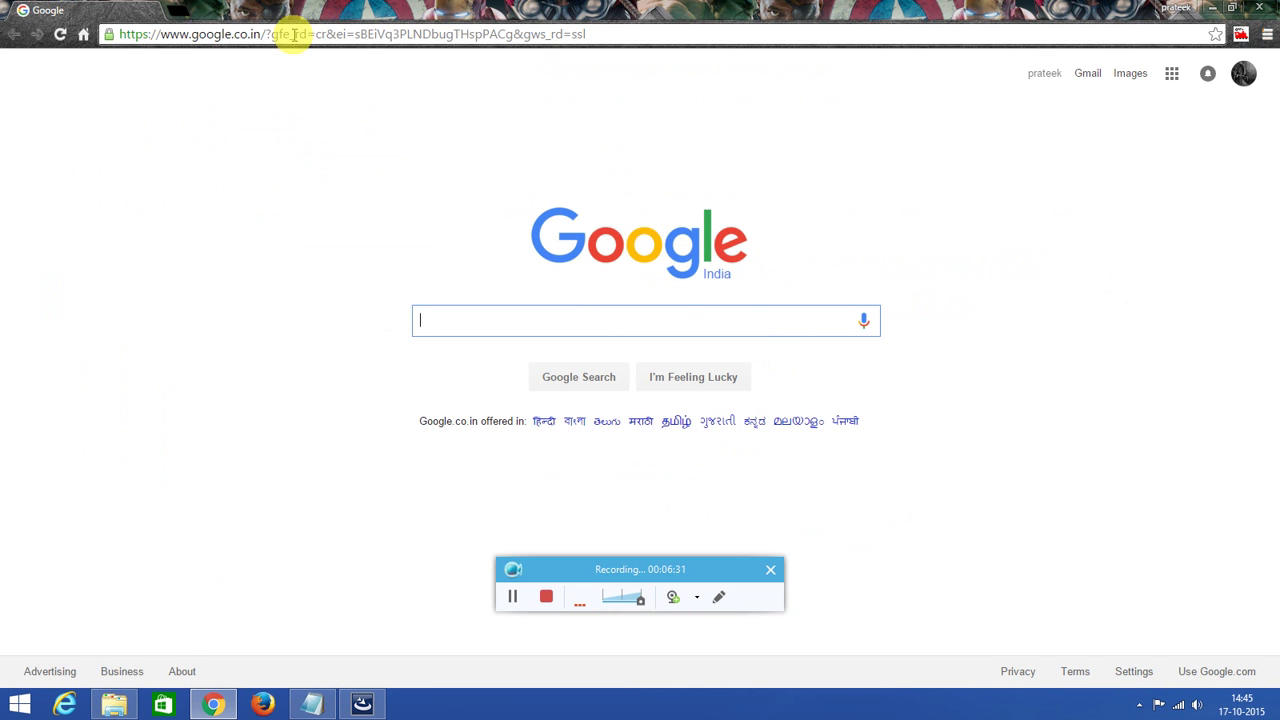
pyautogui.click(289, 34)
pyautogui.hotkey('ctrl', 'v')
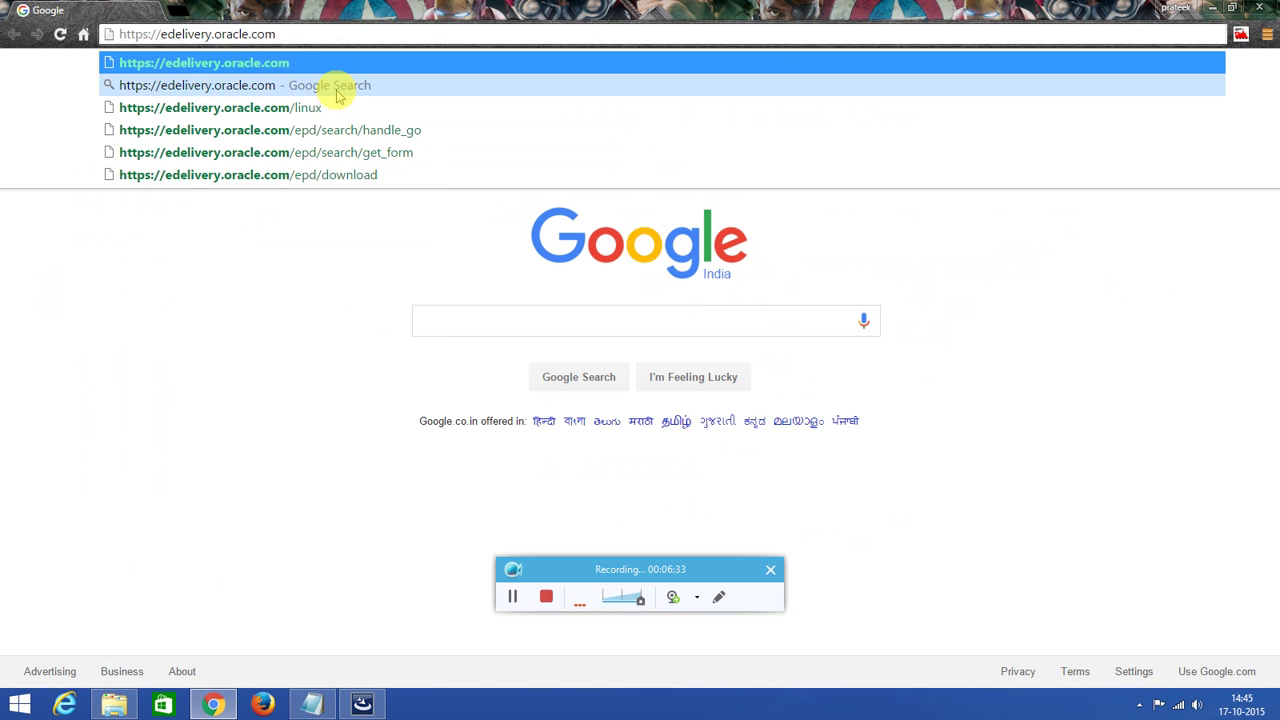
pyautogui.press('Return')
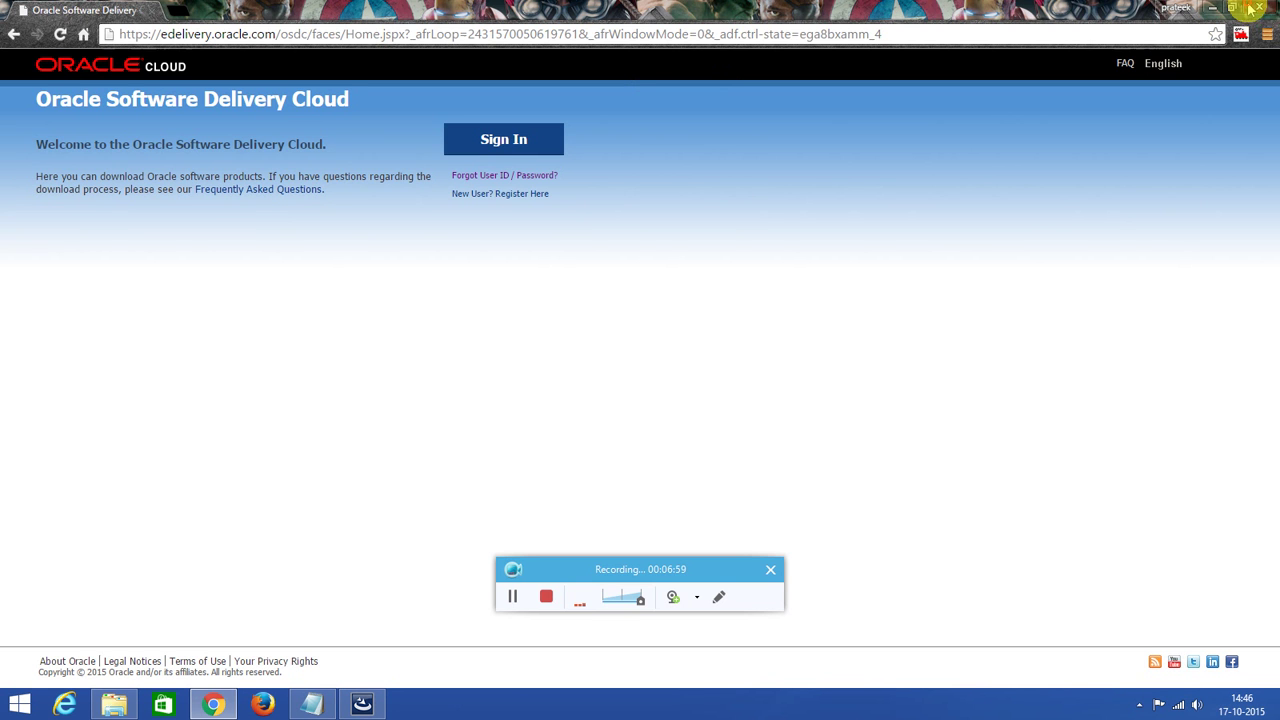
pyautogui.click(1250, 8)
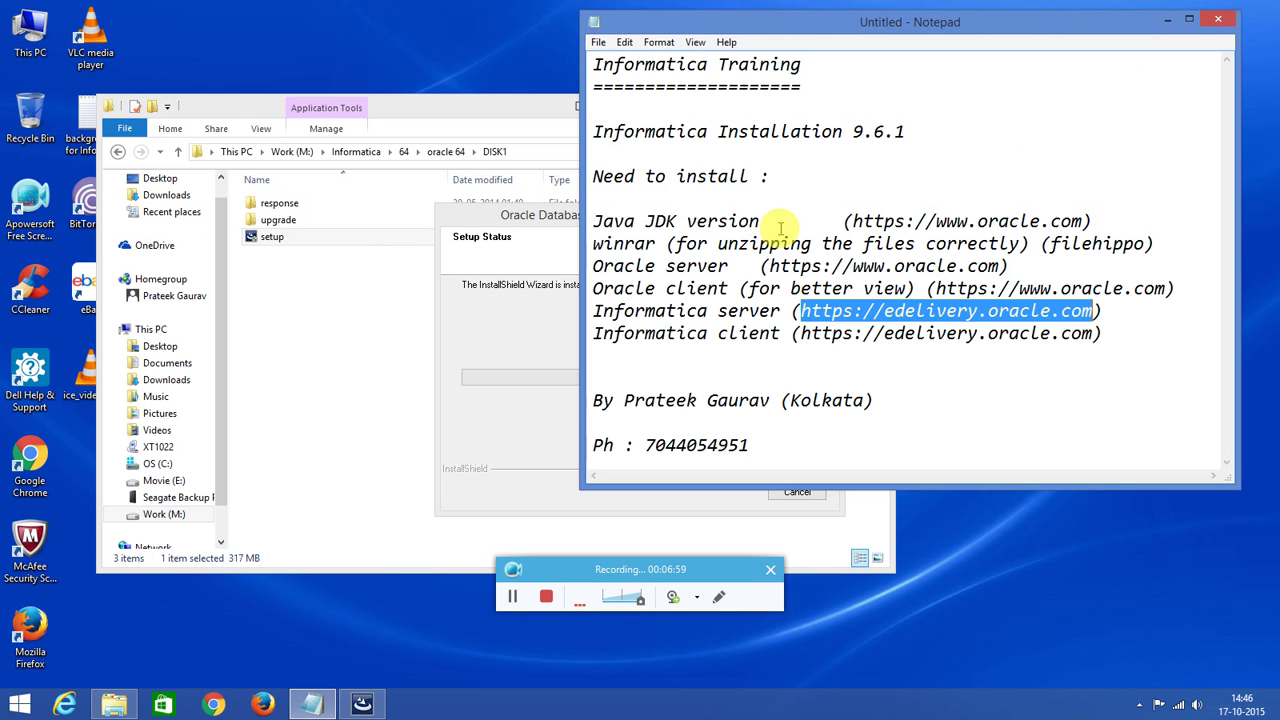
# View the four V76290-01 zip parts in Work (M:) > Informatica > 64 > info_64 > informatica_64_bit_9.6.1.
pyautogui.click(200, 102)
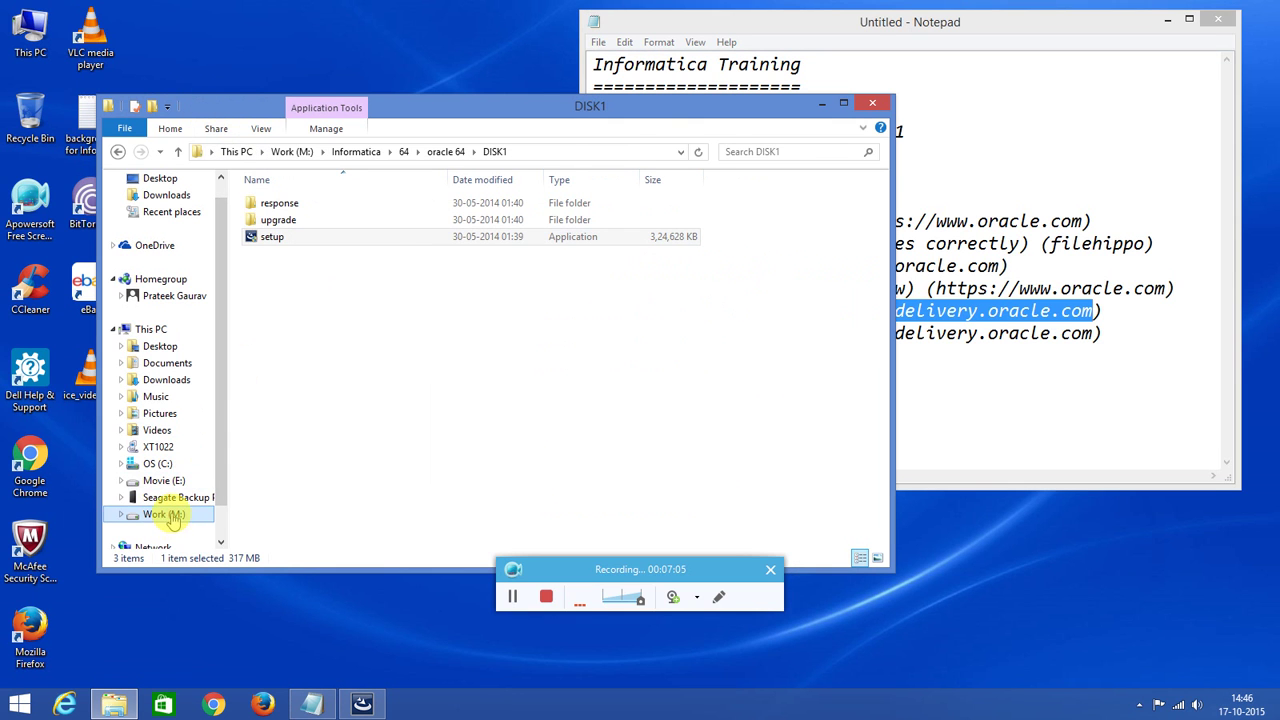
pyautogui.click(170, 518)
pyautogui.click(278, 207)
pyautogui.doubleClick(278, 207)
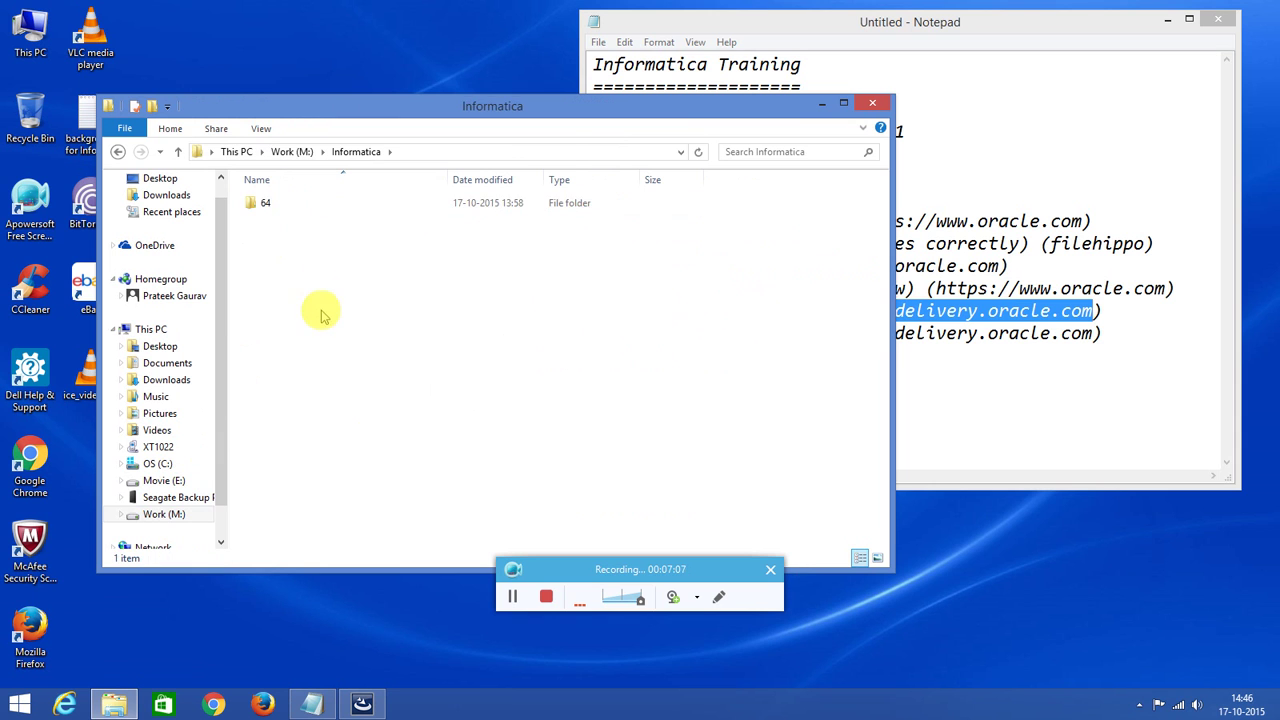
pyautogui.doubleClick(277, 203)
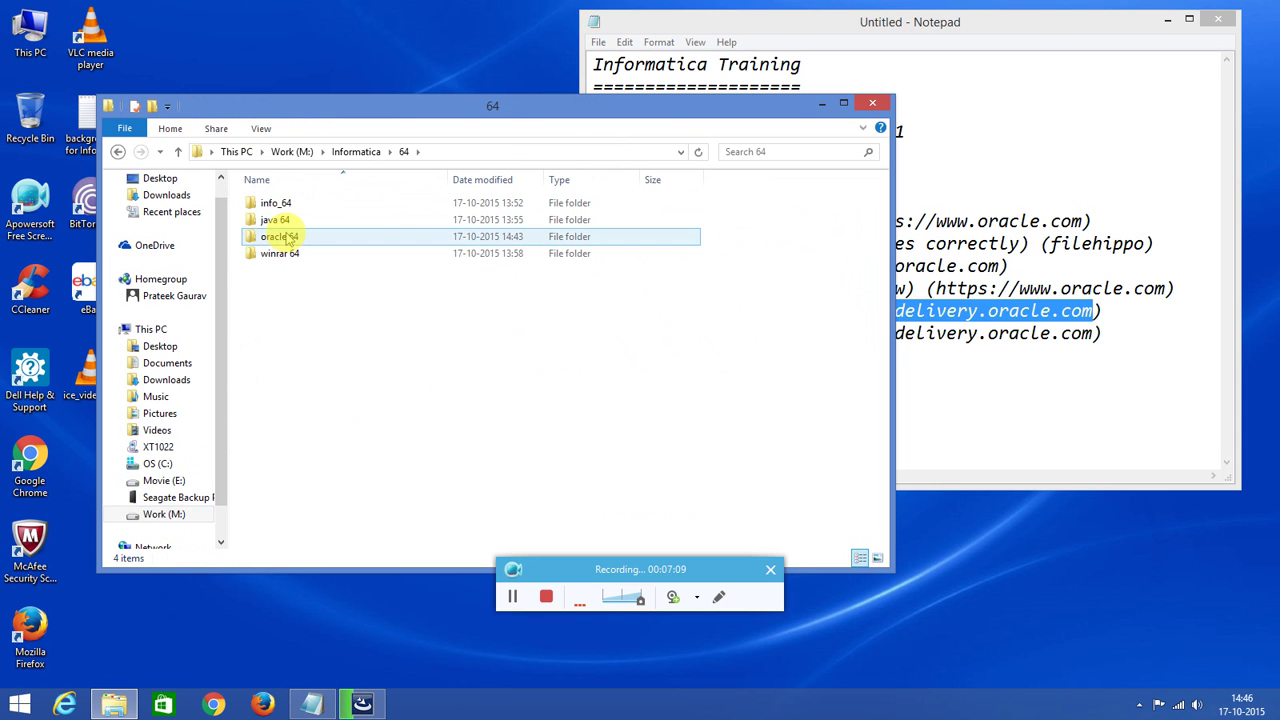
pyautogui.click(290, 221)
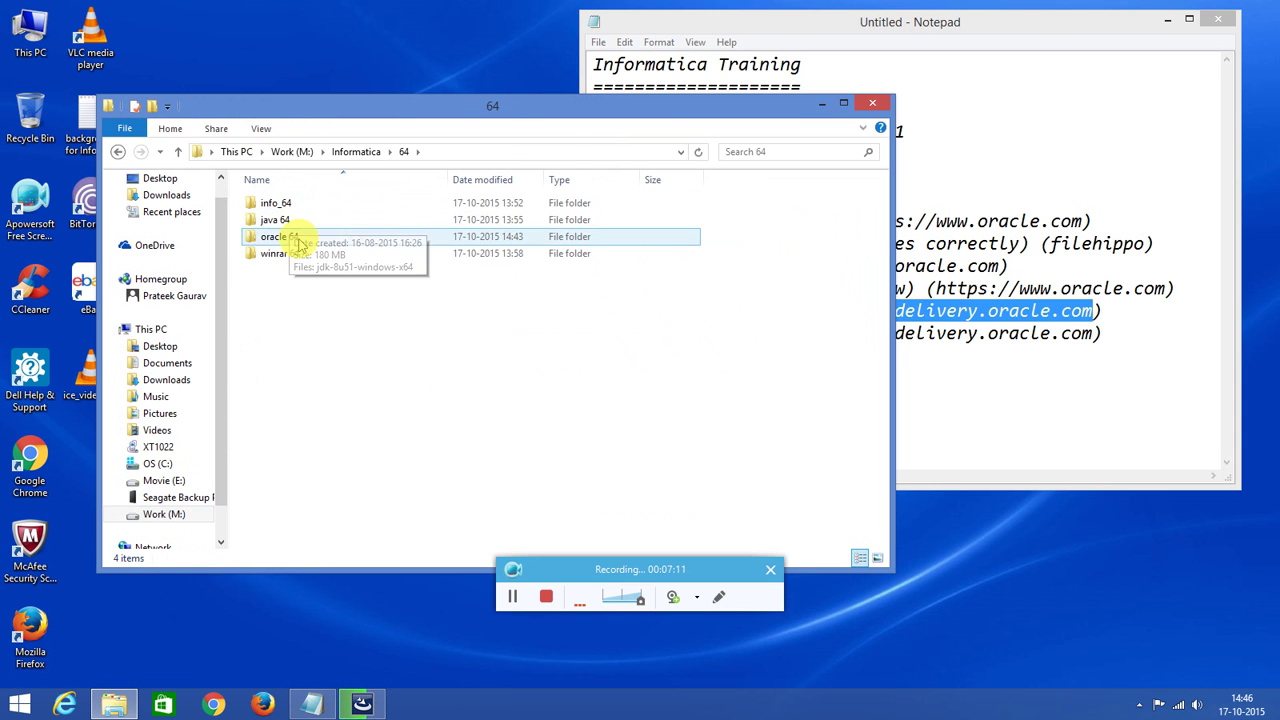
pyautogui.click(288, 205)
pyautogui.doubleClick(287, 207)
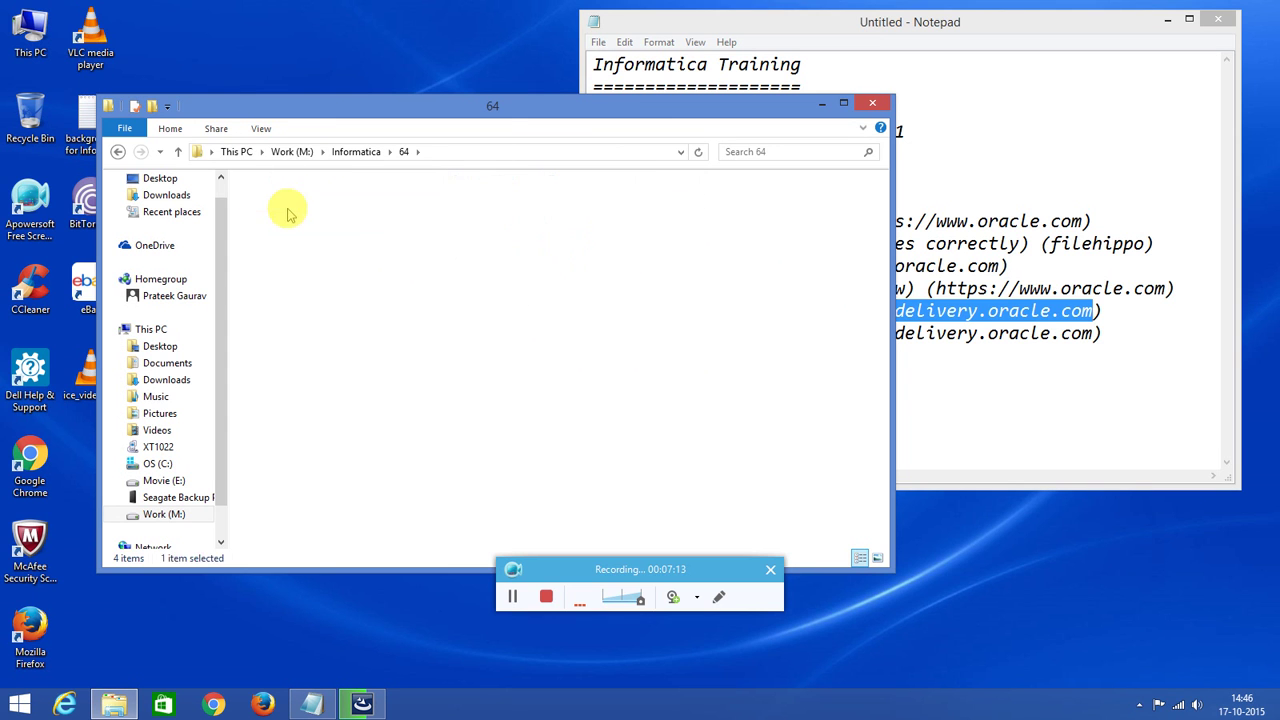
pyautogui.doubleClick(310, 205)
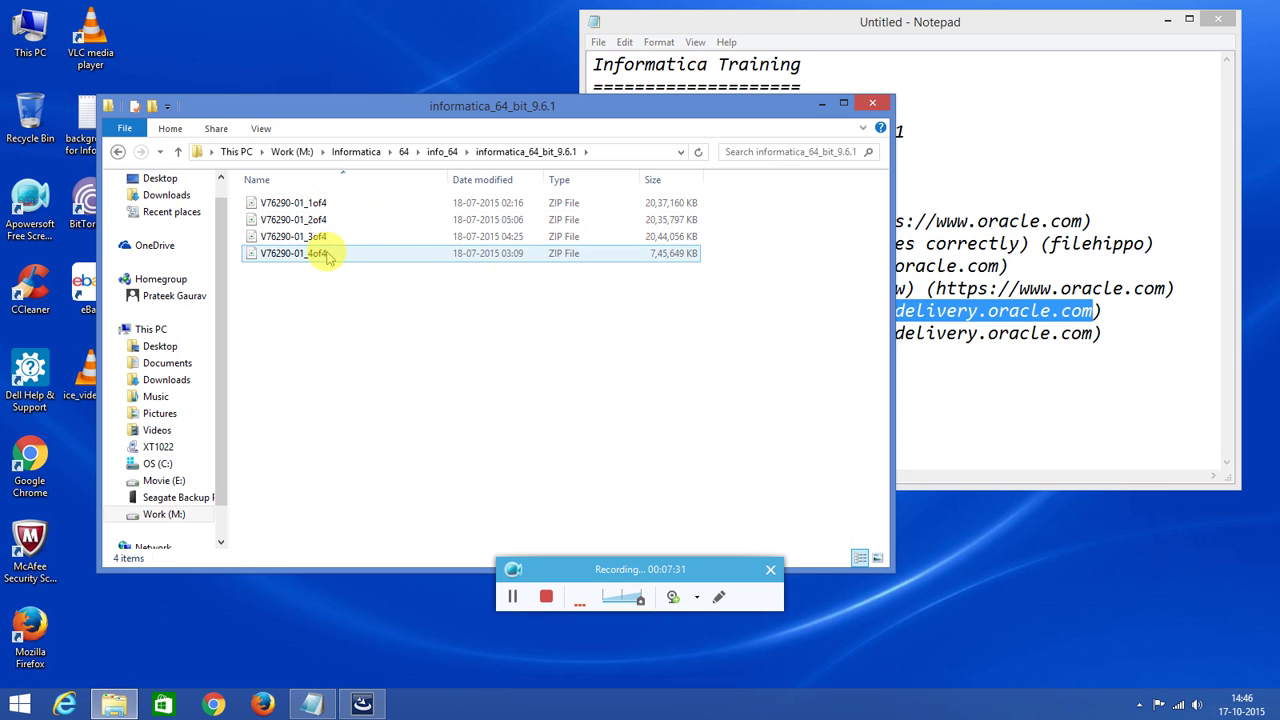
pyautogui.moveTo(340, 206)
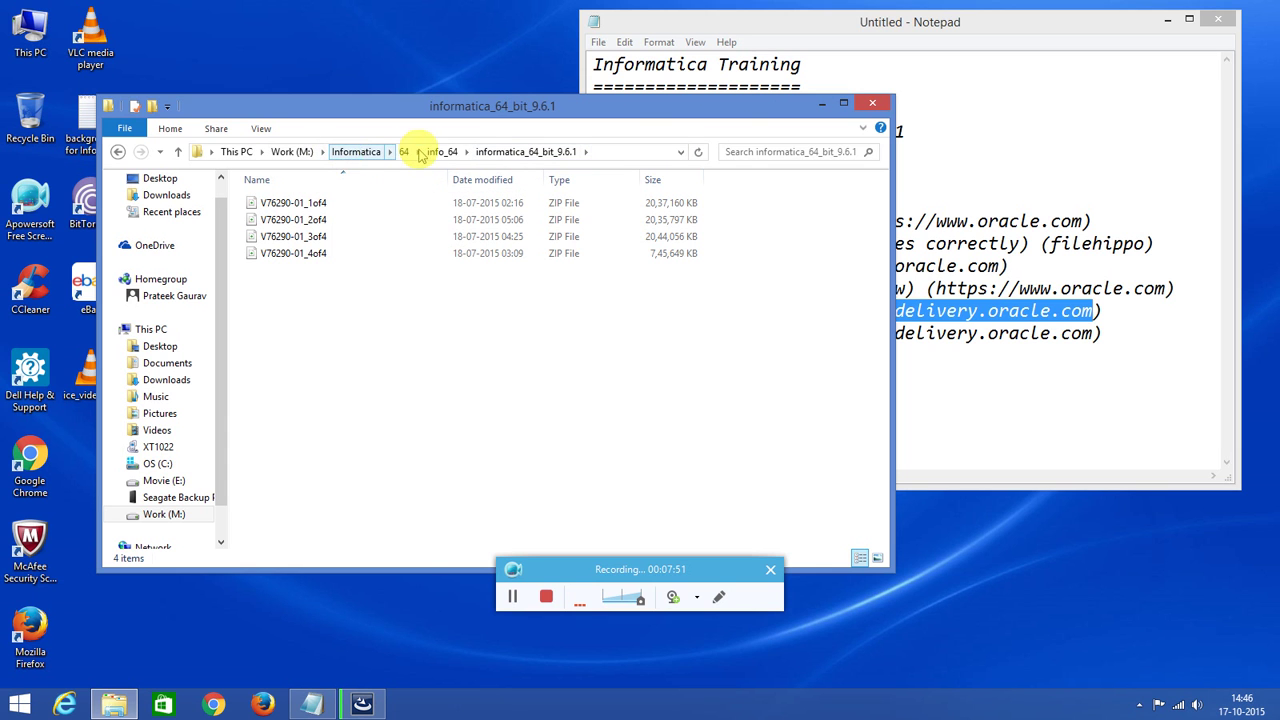
pyautogui.click(870, 103)
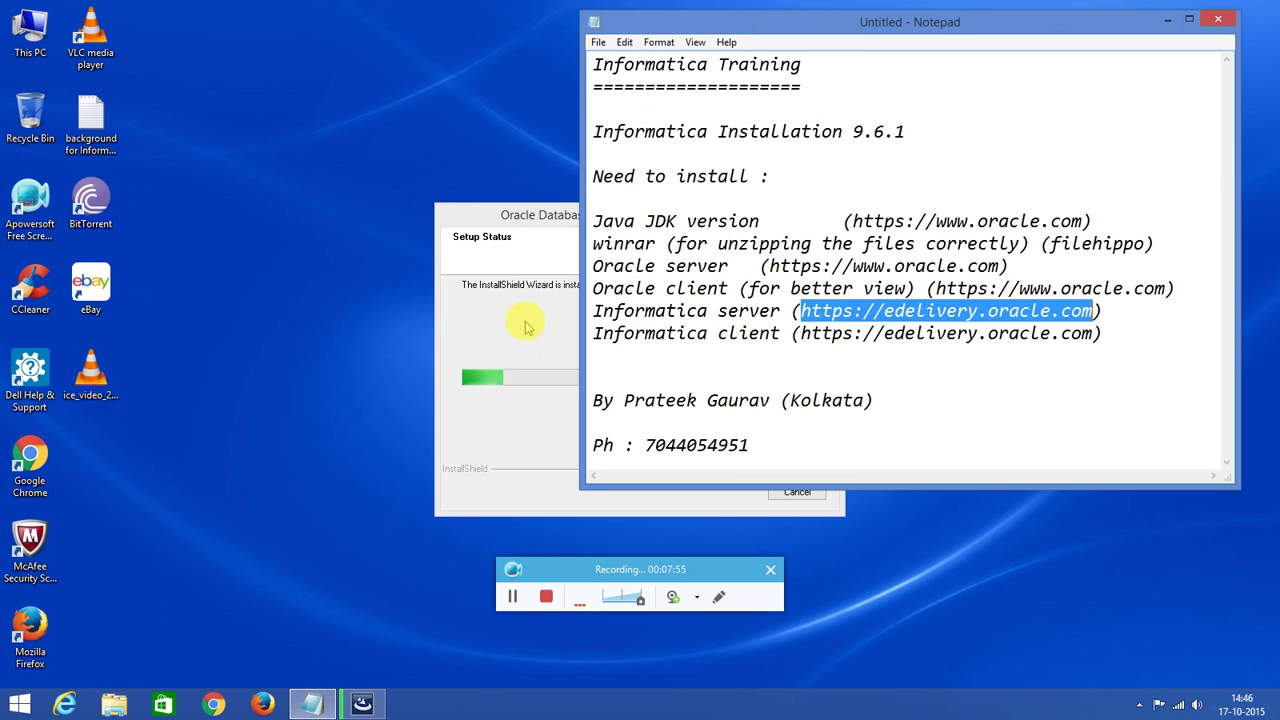
# Bring the Oracle XE installer forward and wait until it reaches Configuring Database.
pyautogui.click(525, 324)
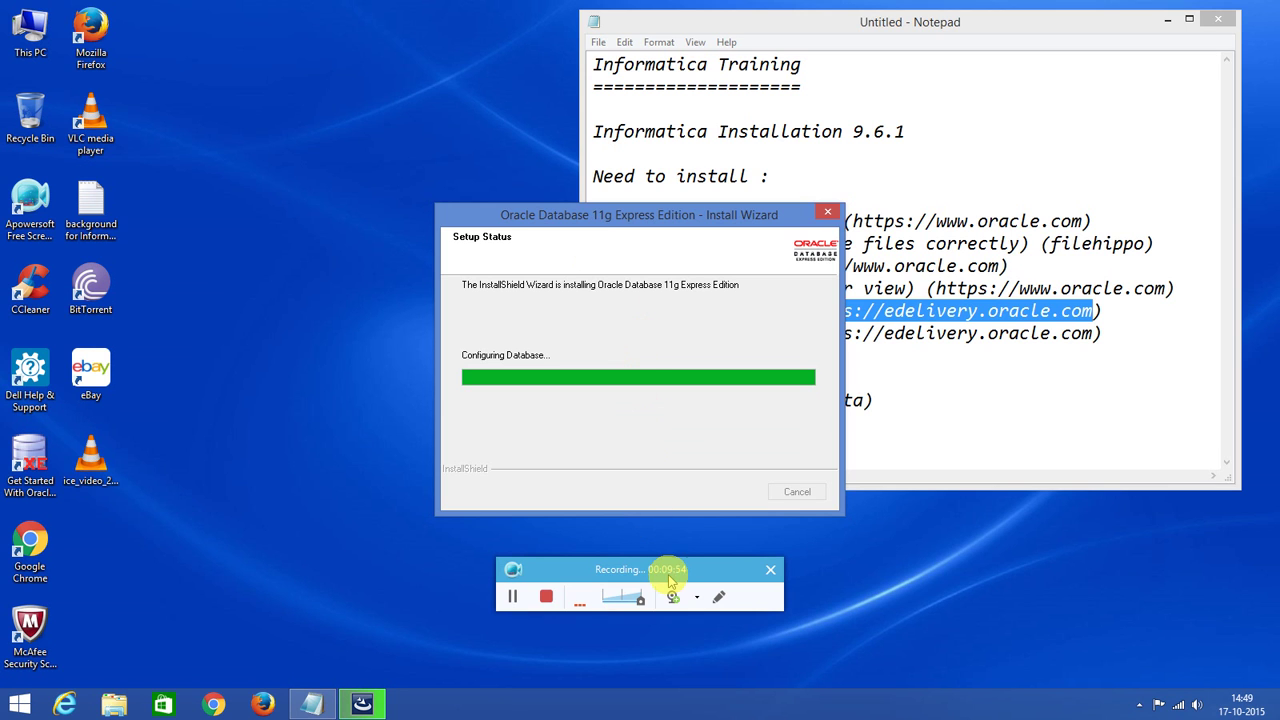
pyautogui.moveTo(682, 581); pyautogui.dragTo(690, 702)
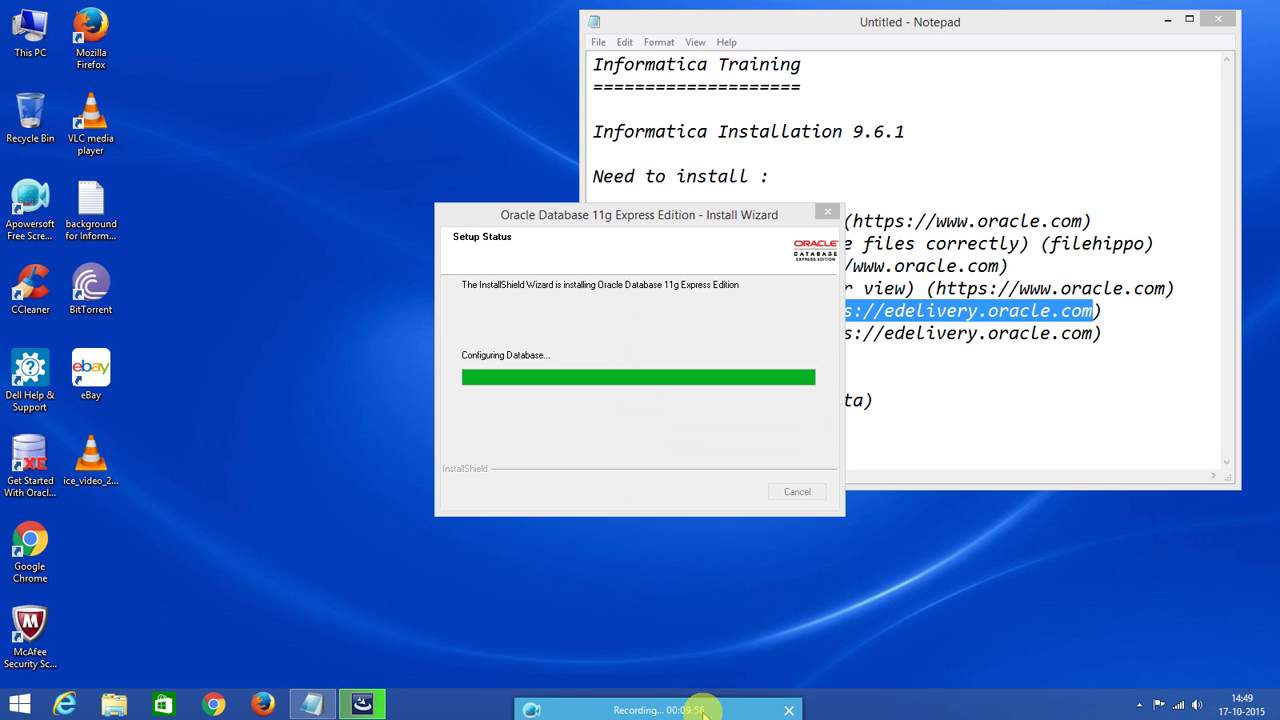
# Move Notepad to the right edge, mark the contact phone line, and wait for installer completion.
pyautogui.moveTo(1025, 28); pyautogui.dragTo(1152, 21)
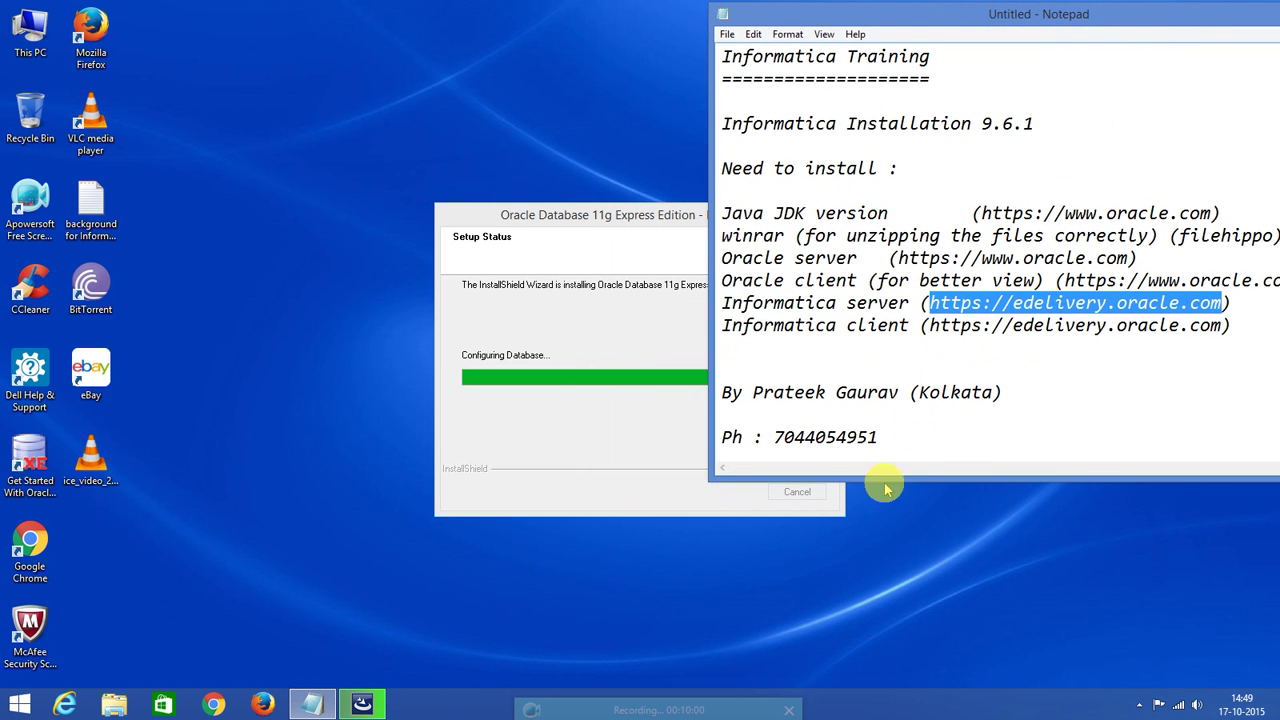
pyautogui.moveTo(879, 440); pyautogui.dragTo(774, 437)
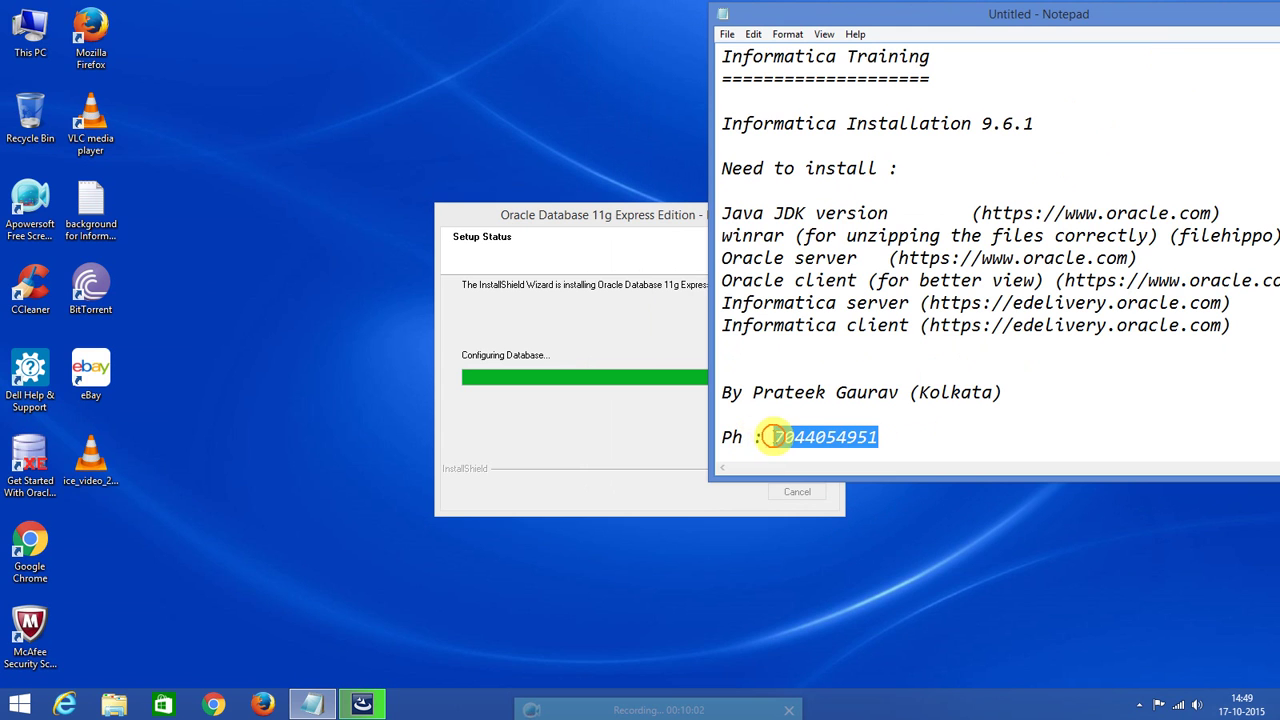
pyautogui.click(630, 222)
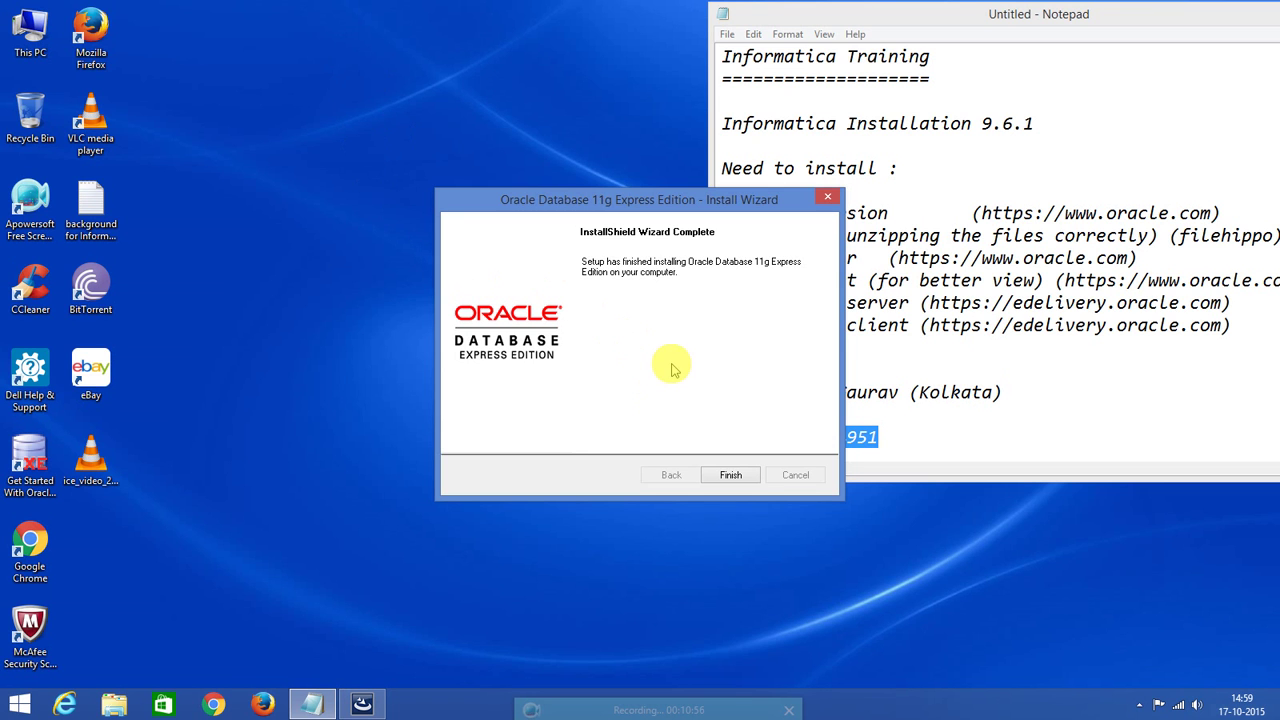
# Close the finished installer and open the OS (C:) drive in File Explorer.
pyautogui.click(731, 477)
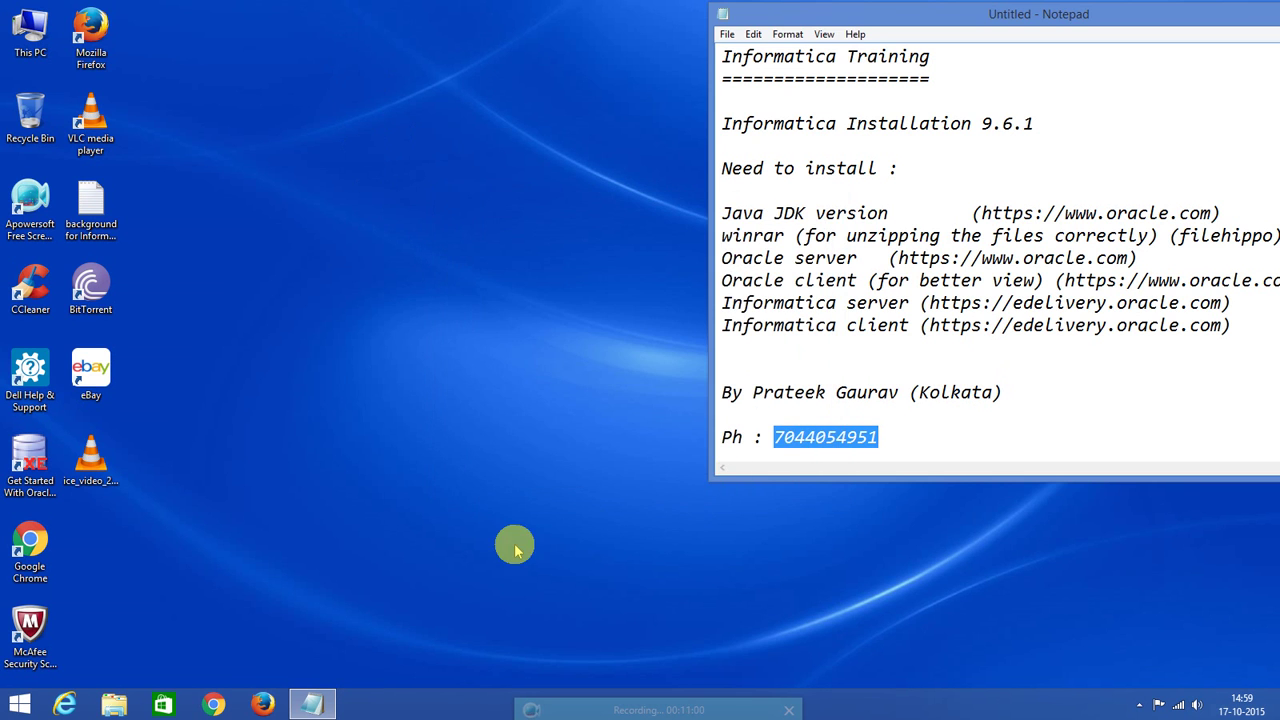
pyautogui.click(115, 704)
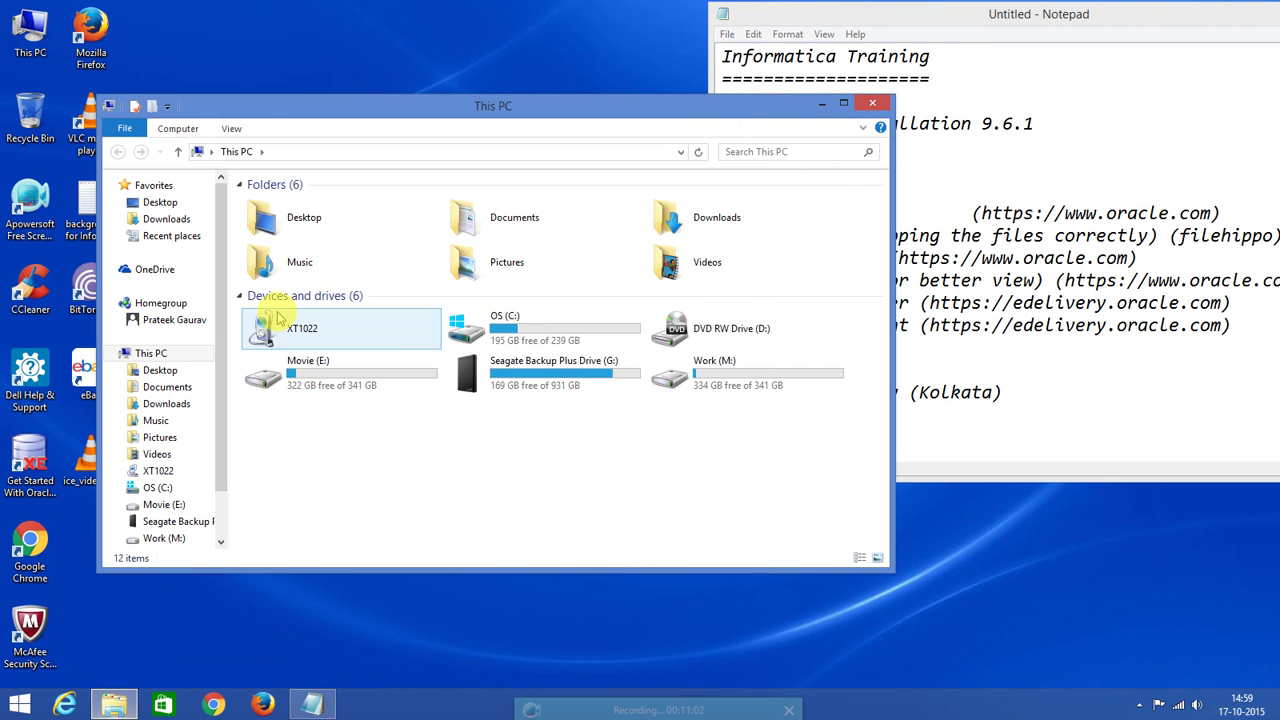
pyautogui.doubleClick(565, 340)
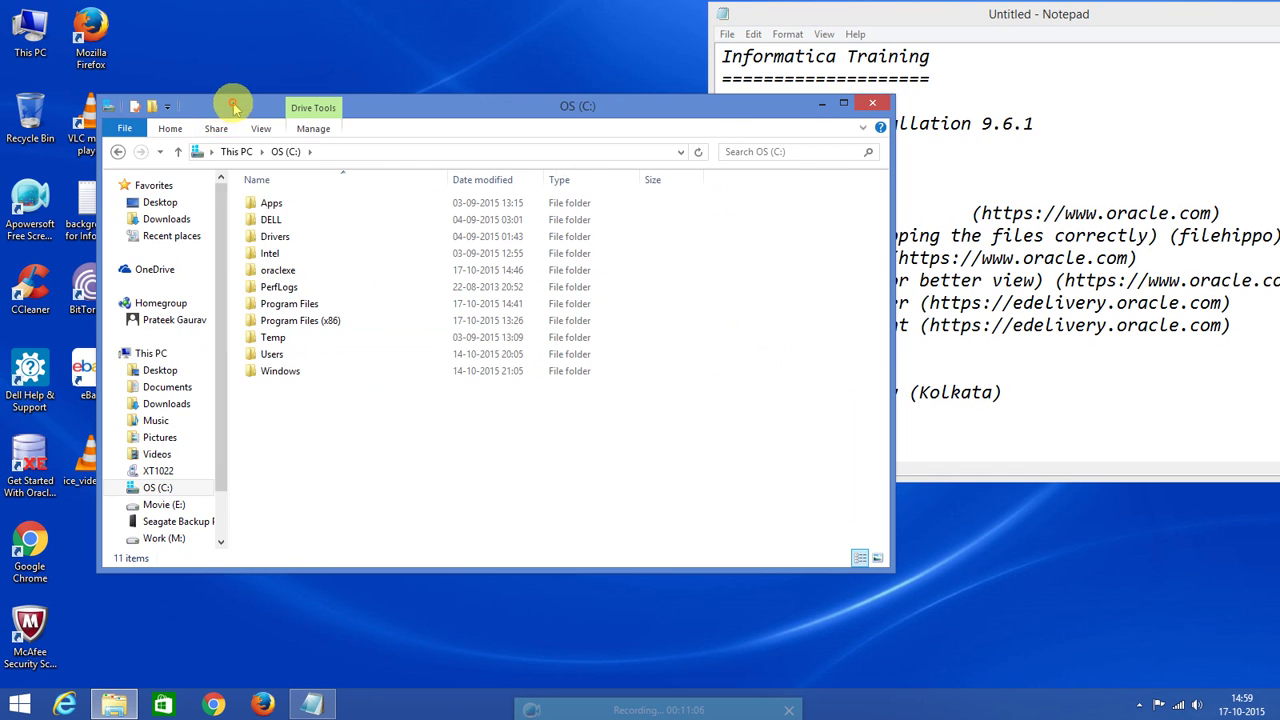
pyautogui.moveTo(223, 103); pyautogui.dragTo(354, 95)
pyautogui.click(31, 466)
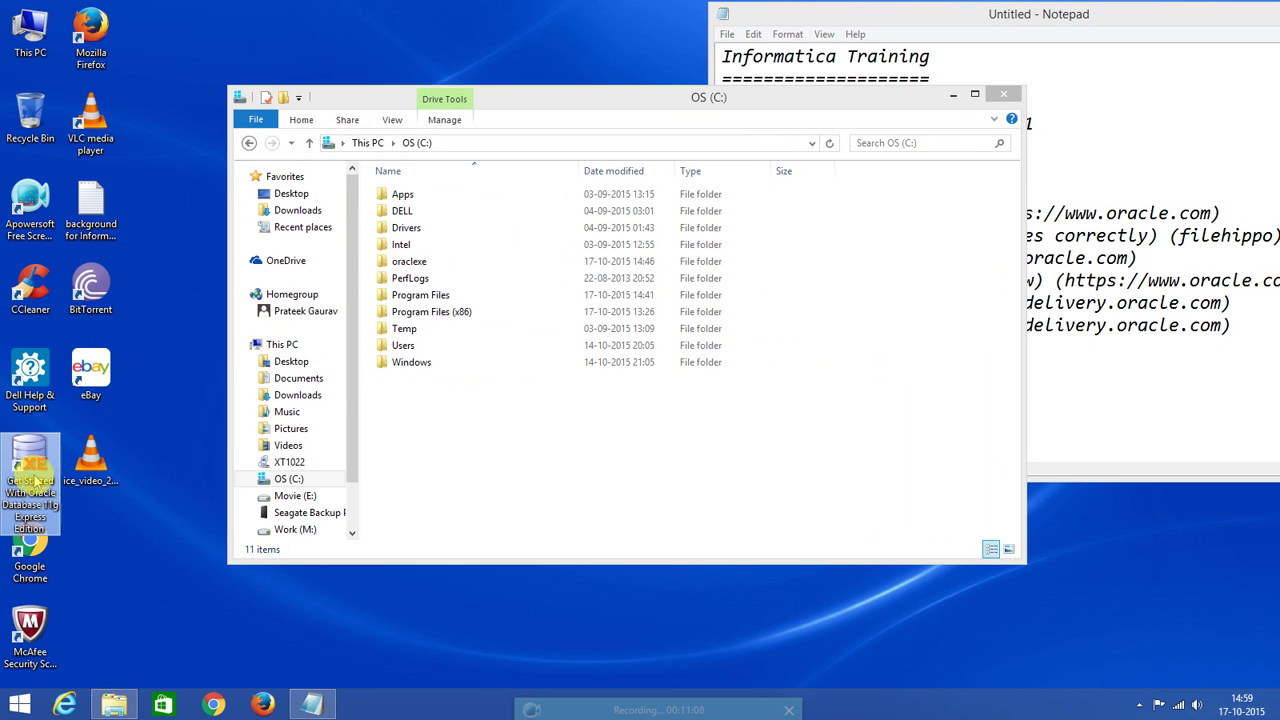
pyautogui.click(458, 209)
pyautogui.moveTo(506, 100); pyautogui.dragTo(432, 94)
# Browse into C:\oraclexe\app\oracle\product\11.2.0\server.
pyautogui.click(390, 275)
pyautogui.click(335, 206)
pyautogui.click(338, 256)
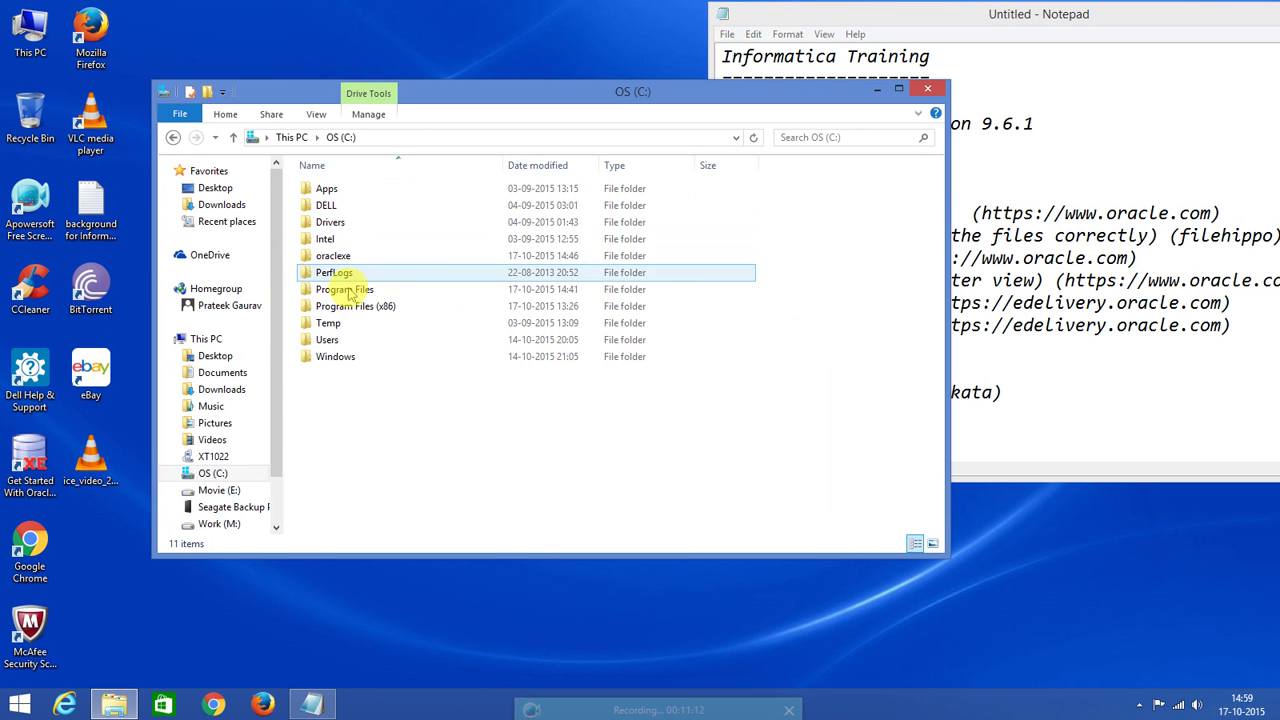
pyautogui.click(350, 291)
pyautogui.click(340, 256)
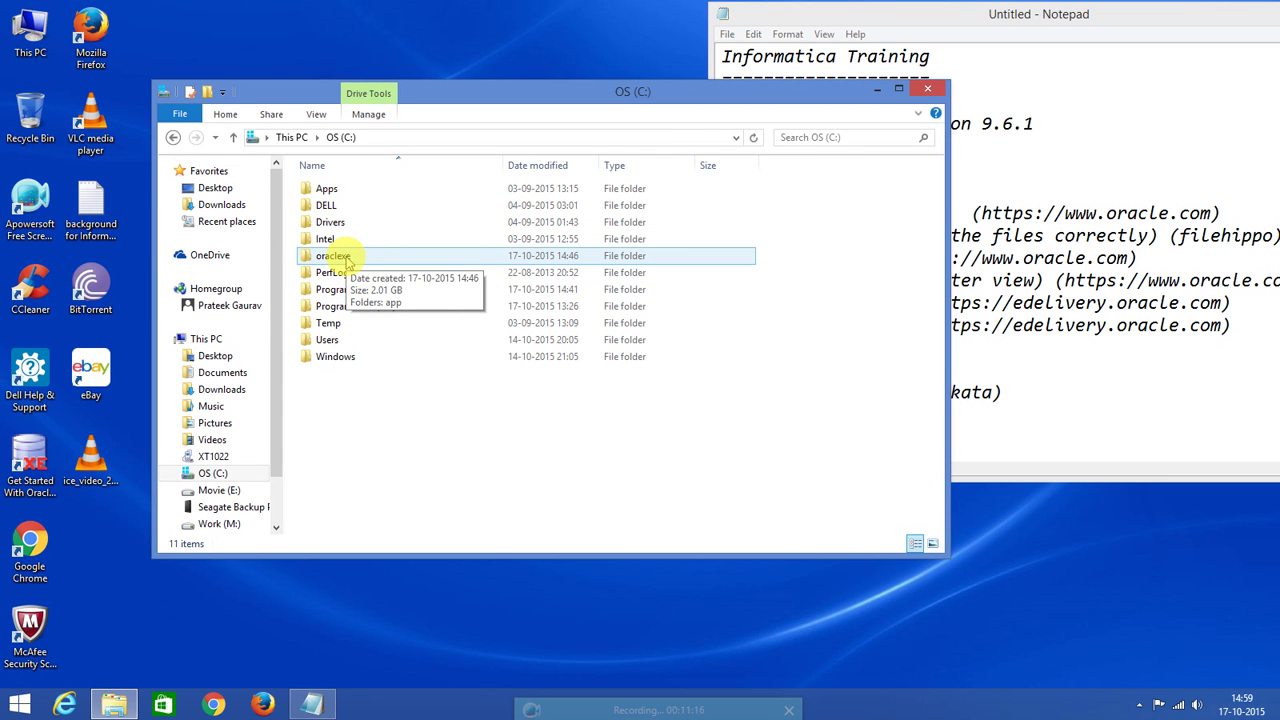
pyautogui.doubleClick(345, 258)
pyautogui.click(337, 190)
pyautogui.doubleClick(337, 190)
pyautogui.doubleClick(340, 191)
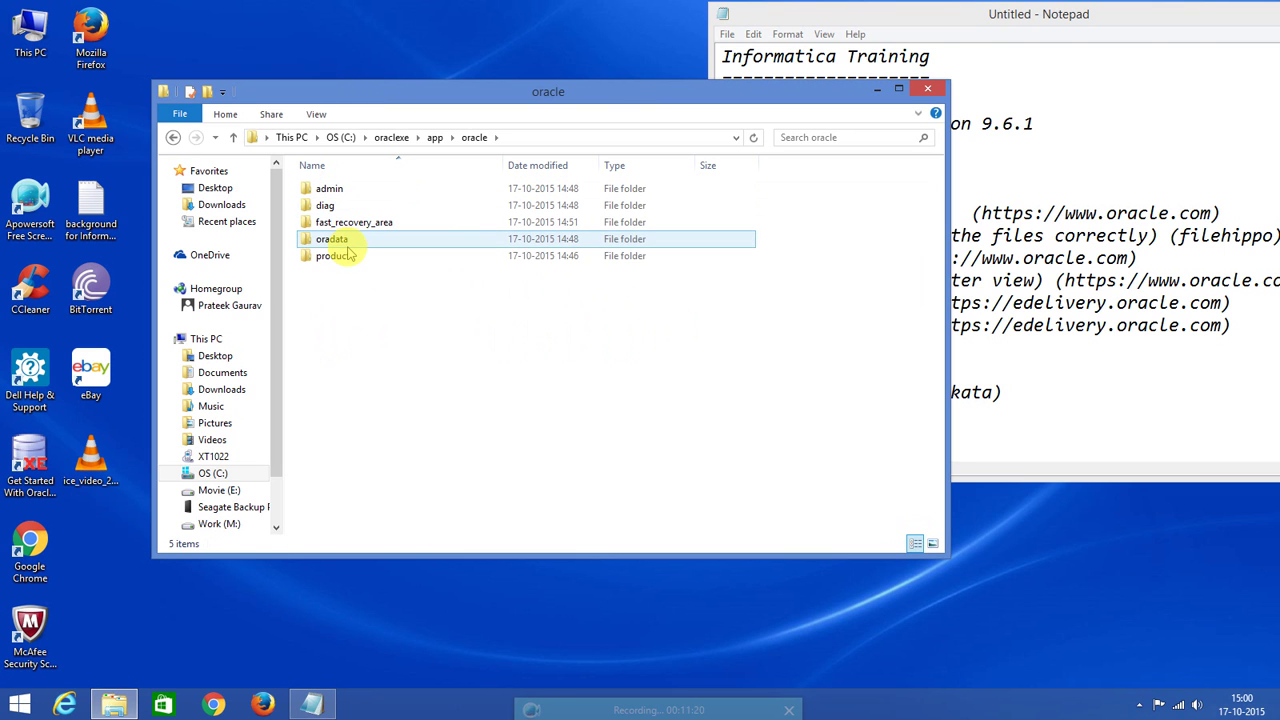
pyautogui.click(345, 256)
pyautogui.doubleClick(337, 256)
pyautogui.click(334, 191)
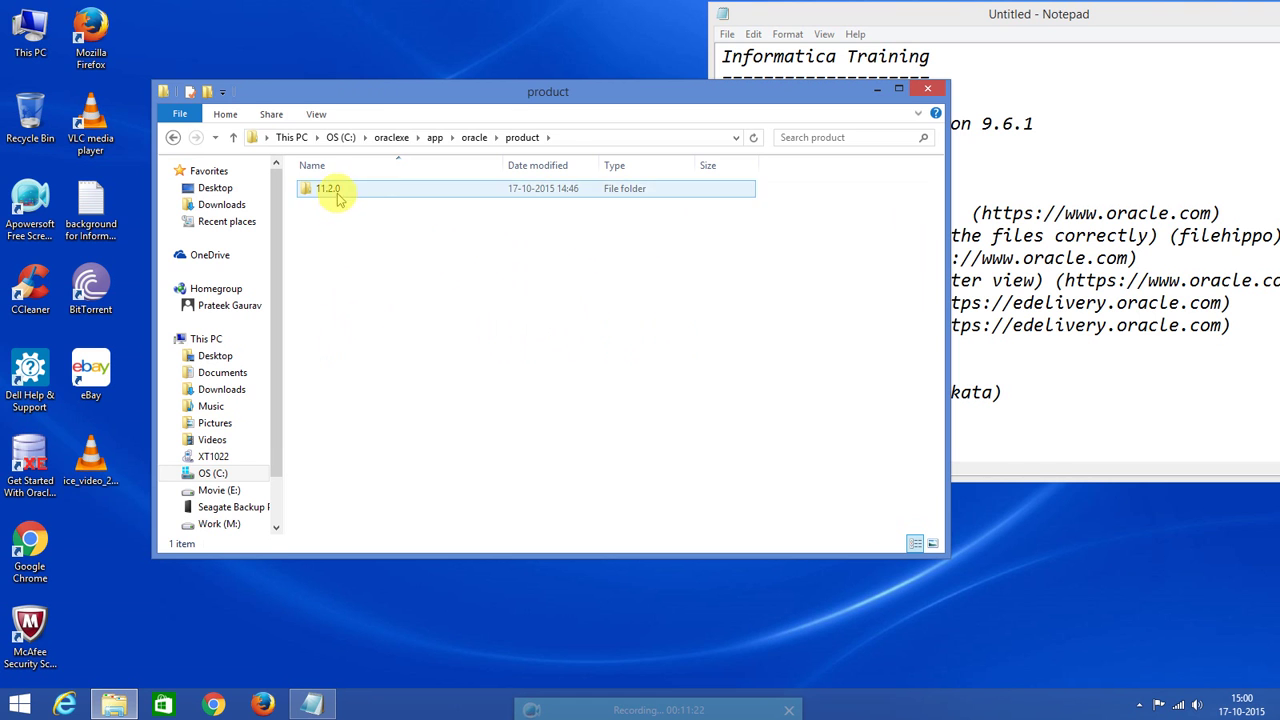
pyautogui.doubleClick(334, 191)
pyautogui.doubleClick(340, 191)
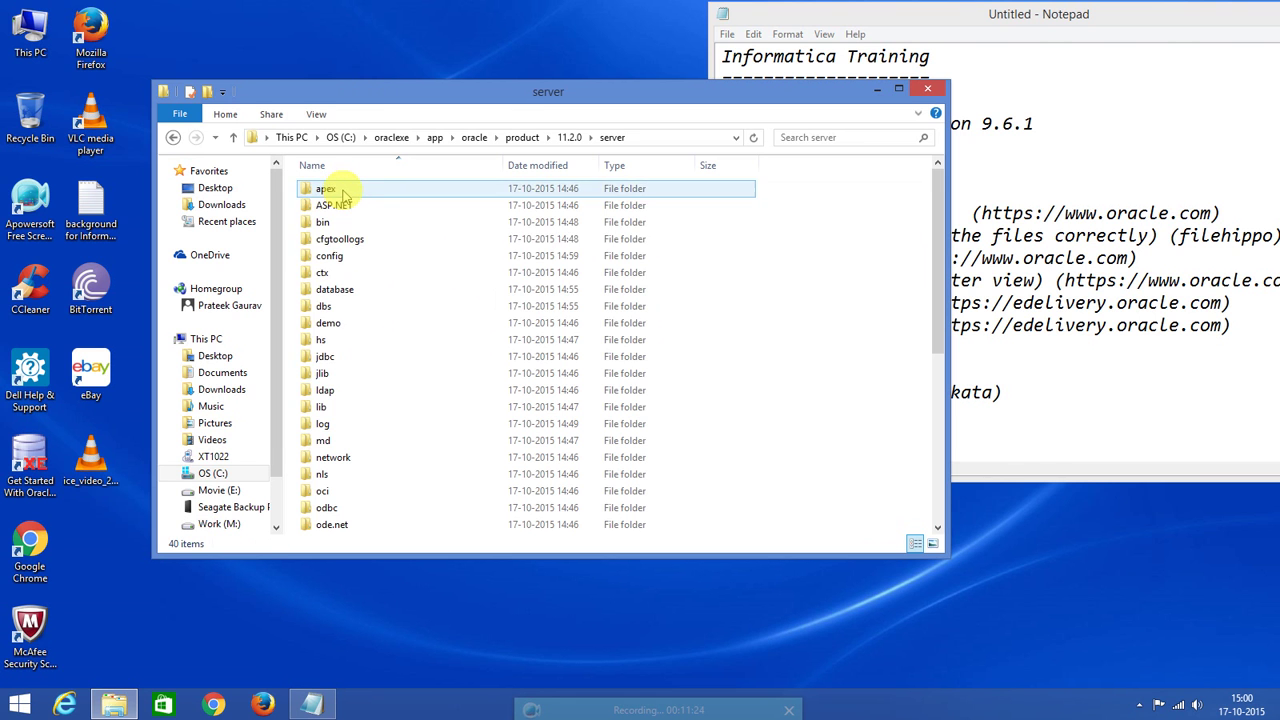
# Open network\ADMIN to view listener.ora and tnsnames.ora, then return to the C: root.
pyautogui.moveTo(931, 234); pyautogui.dragTo(930, 405)
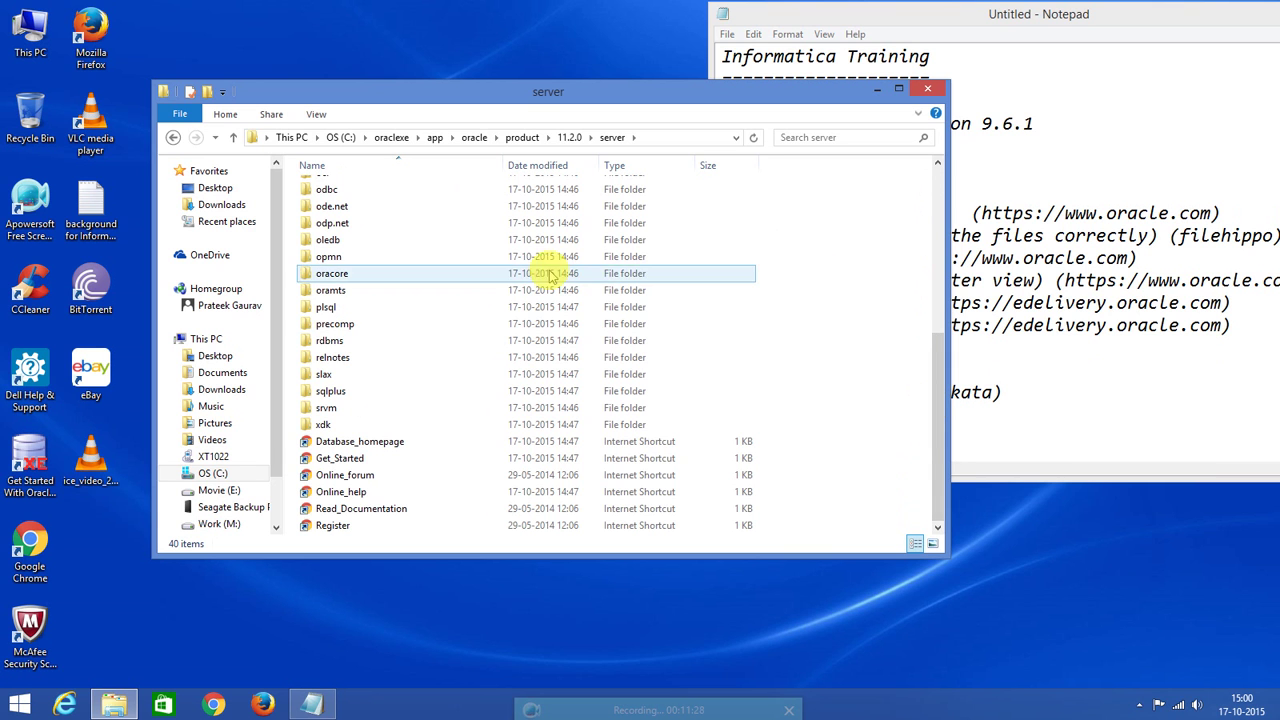
pyautogui.scroll(3, 488, 250)
pyautogui.scroll(2, 488, 250)
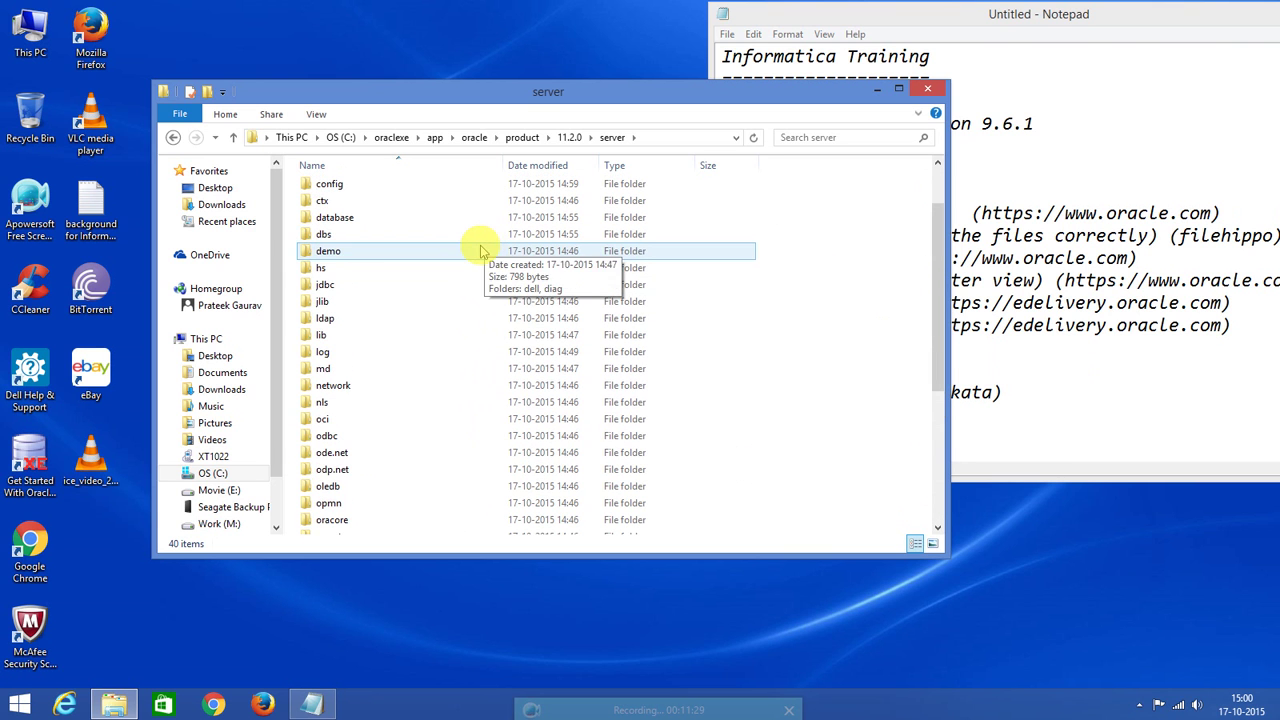
pyautogui.click(362, 389)
pyautogui.doubleClick(362, 389)
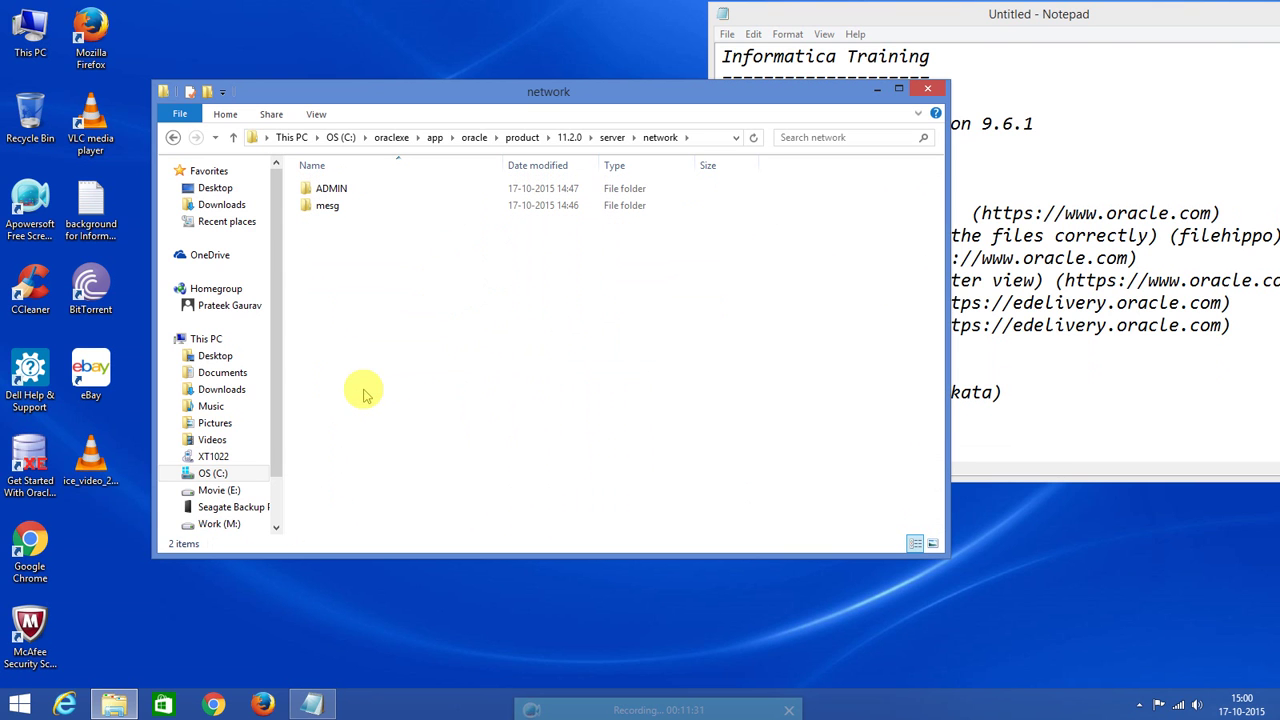
pyautogui.click(326, 190)
pyautogui.doubleClick(332, 190)
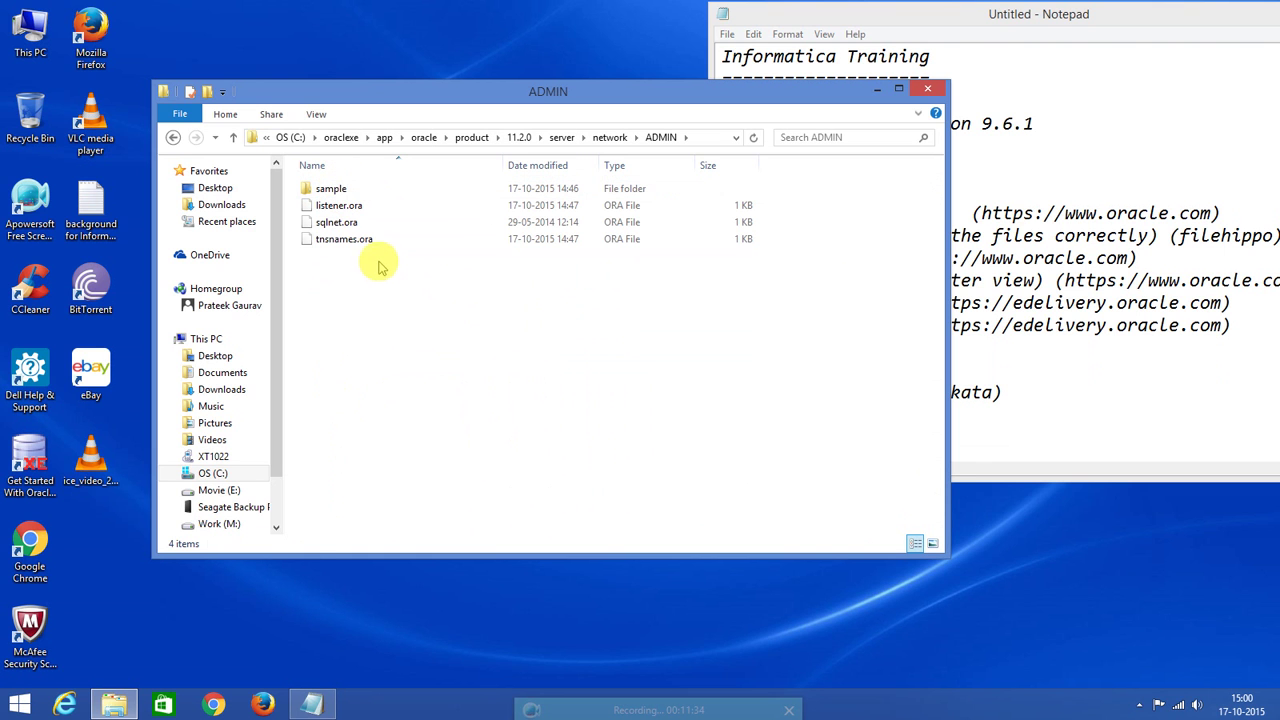
pyautogui.click(354, 242)
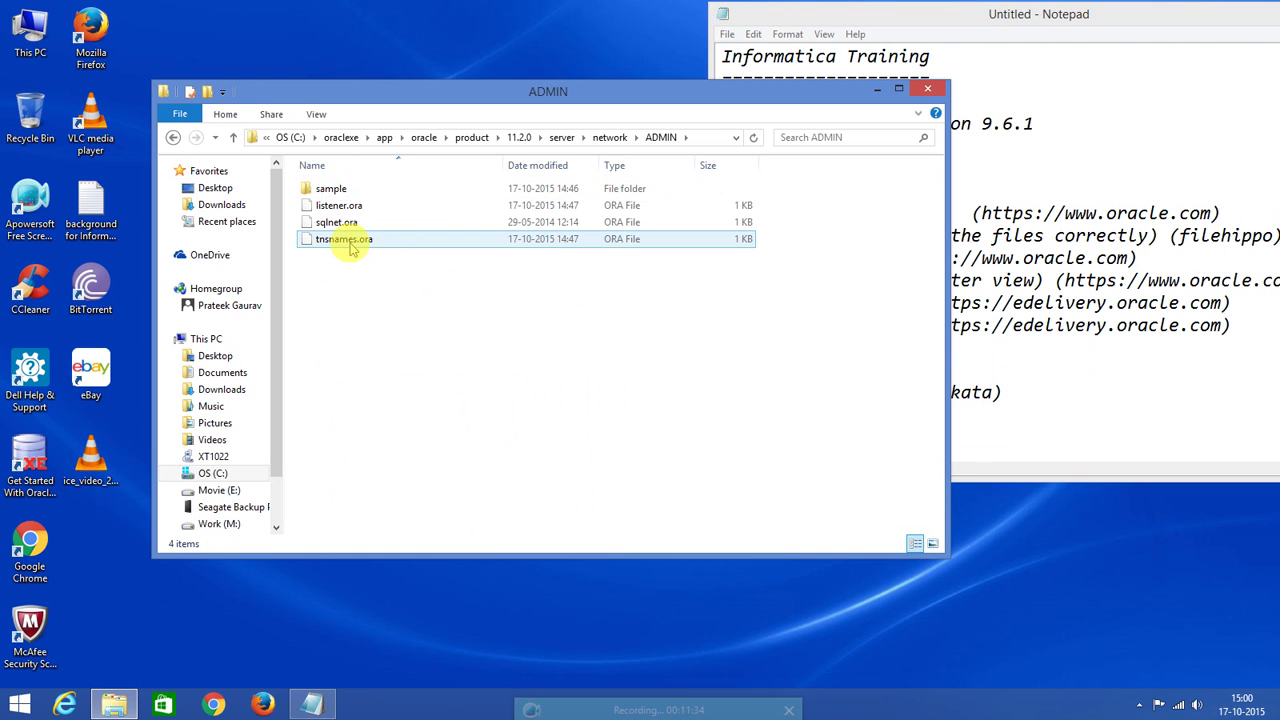
pyautogui.click(343, 206)
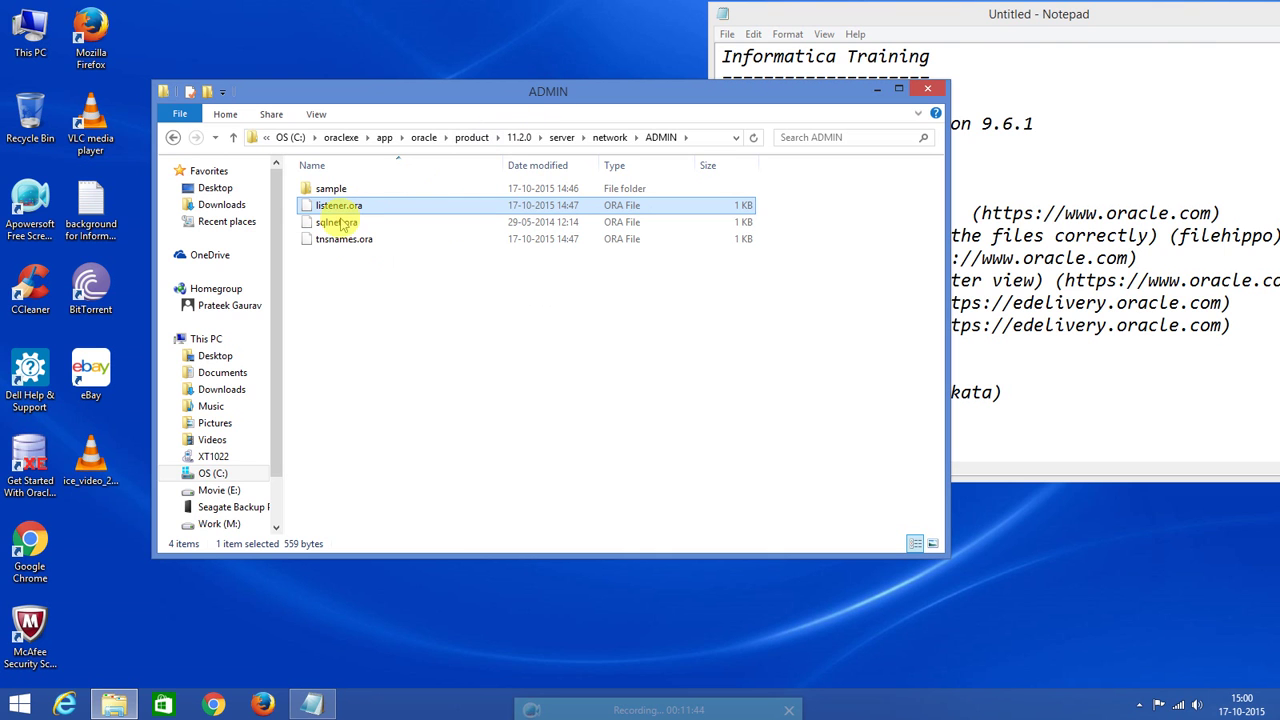
pyautogui.click(292, 139)
# Navigate to Work (M:) > Informatica > 64 > oracle 64.
pyautogui.click(292, 138)
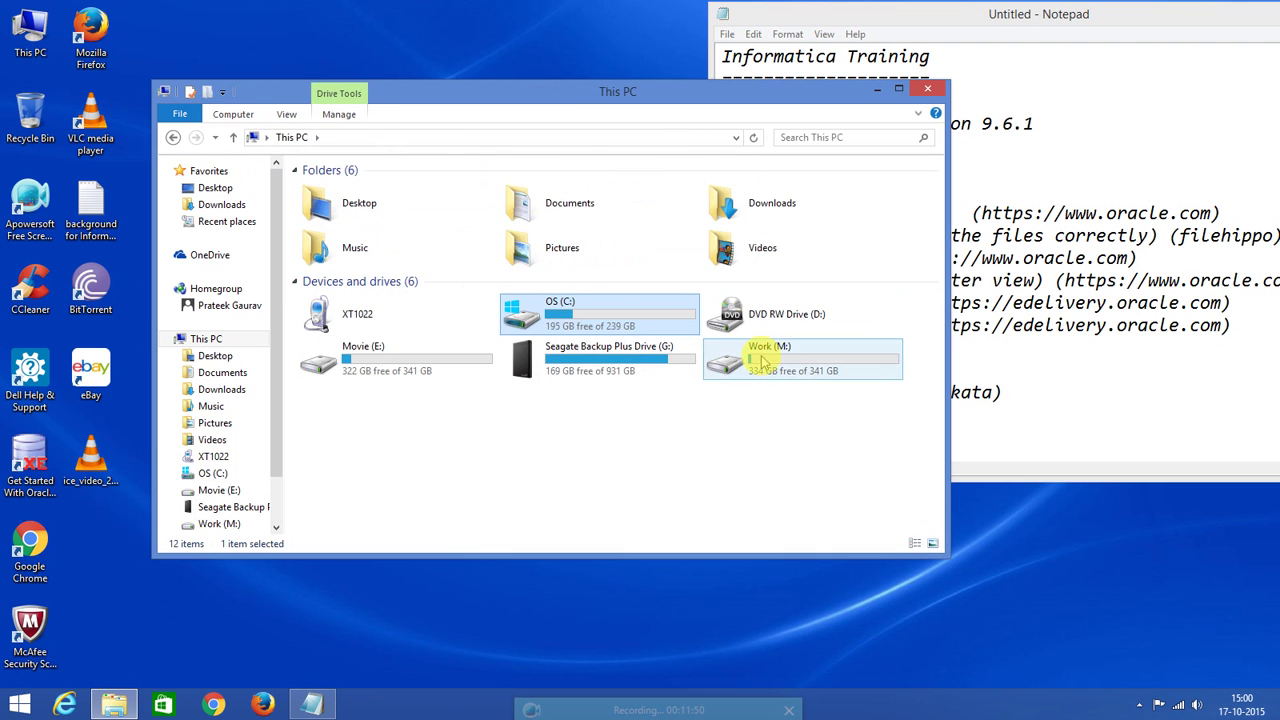
pyautogui.doubleClick(761, 362)
pyautogui.doubleClick(333, 190)
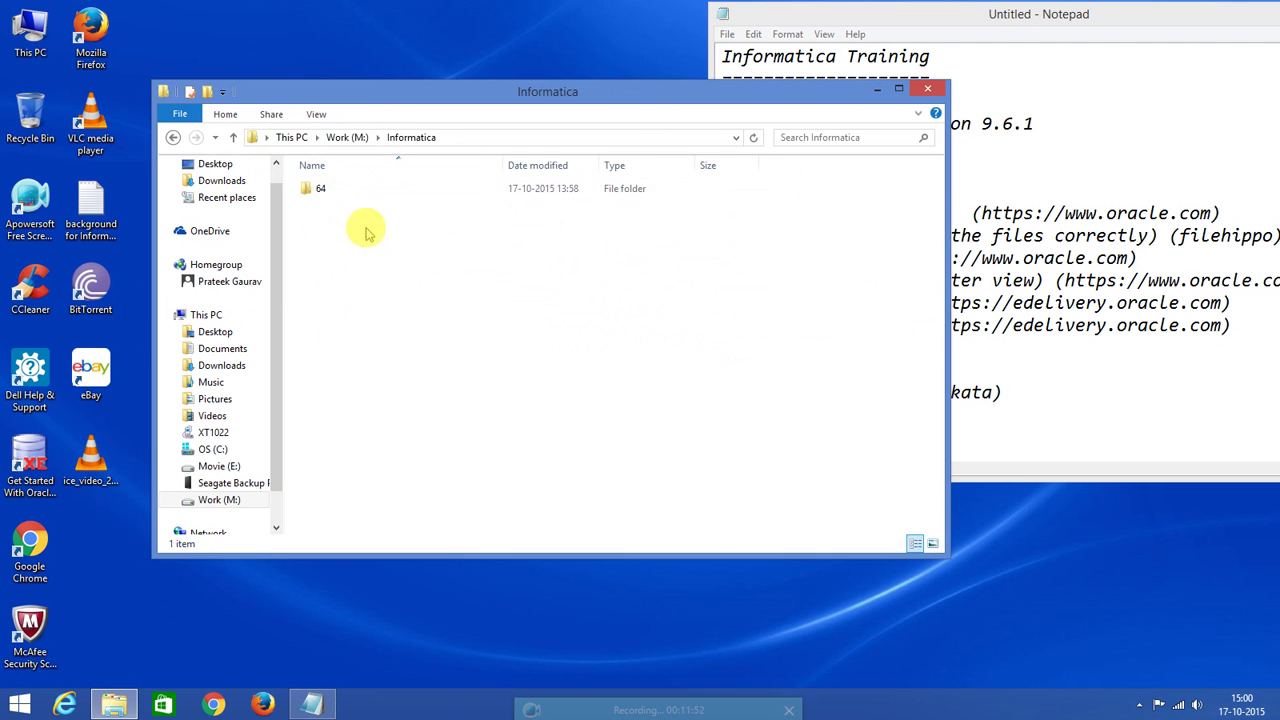
pyautogui.doubleClick(325, 191)
pyautogui.click(340, 224)
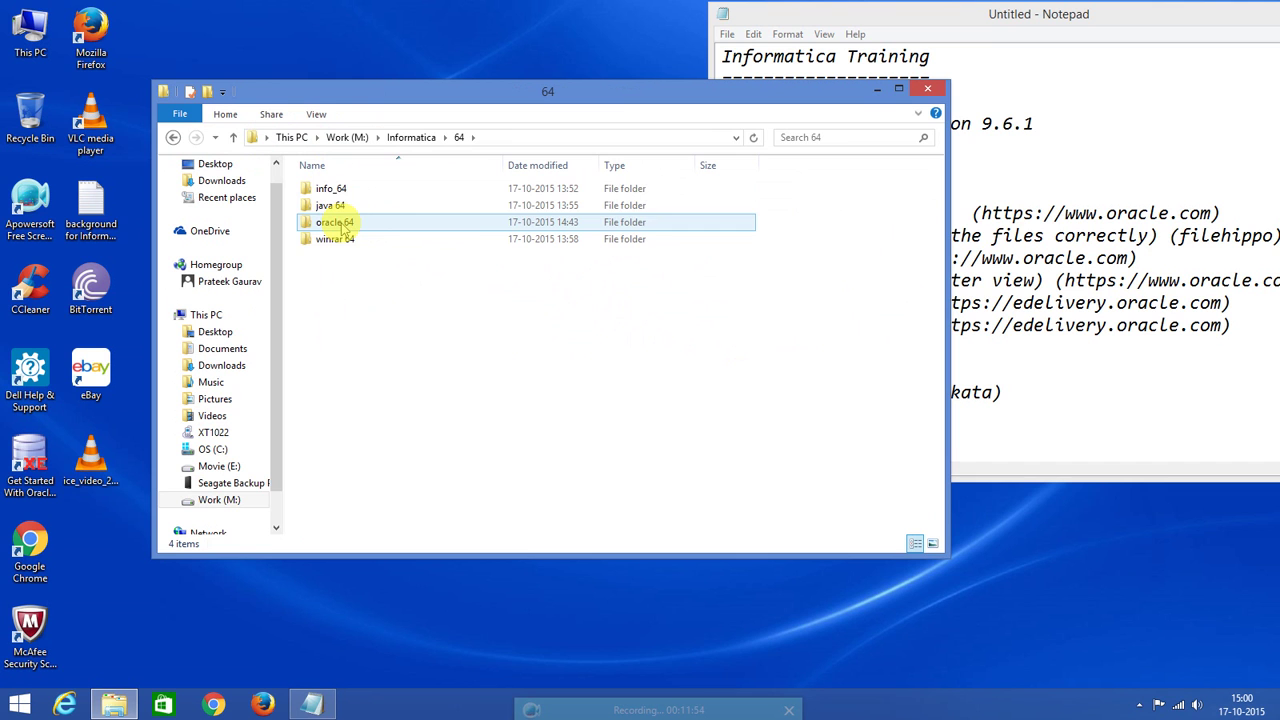
pyautogui.doubleClick(340, 224)
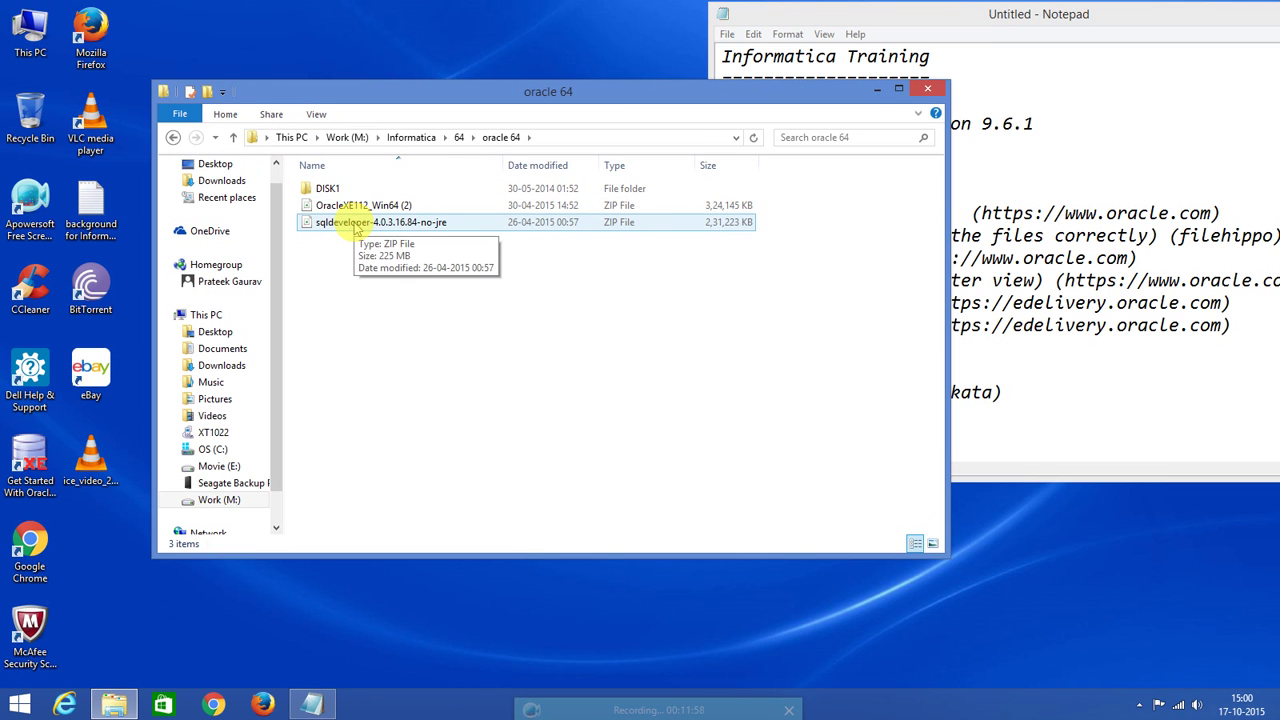
# Extract the sqldeveloper-4.0.3.16.84-no-jre zip with WinRAR into a sqldeveloper folder.
pyautogui.click(356, 225)
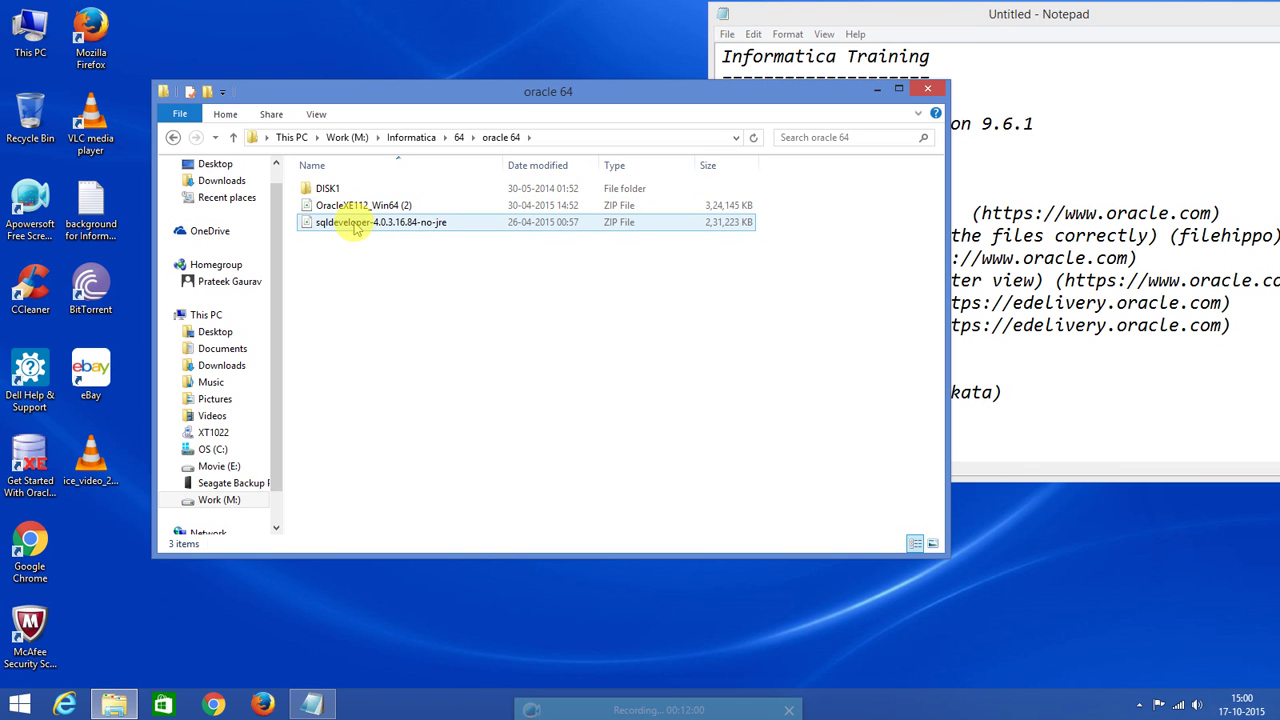
pyautogui.click(356, 228)
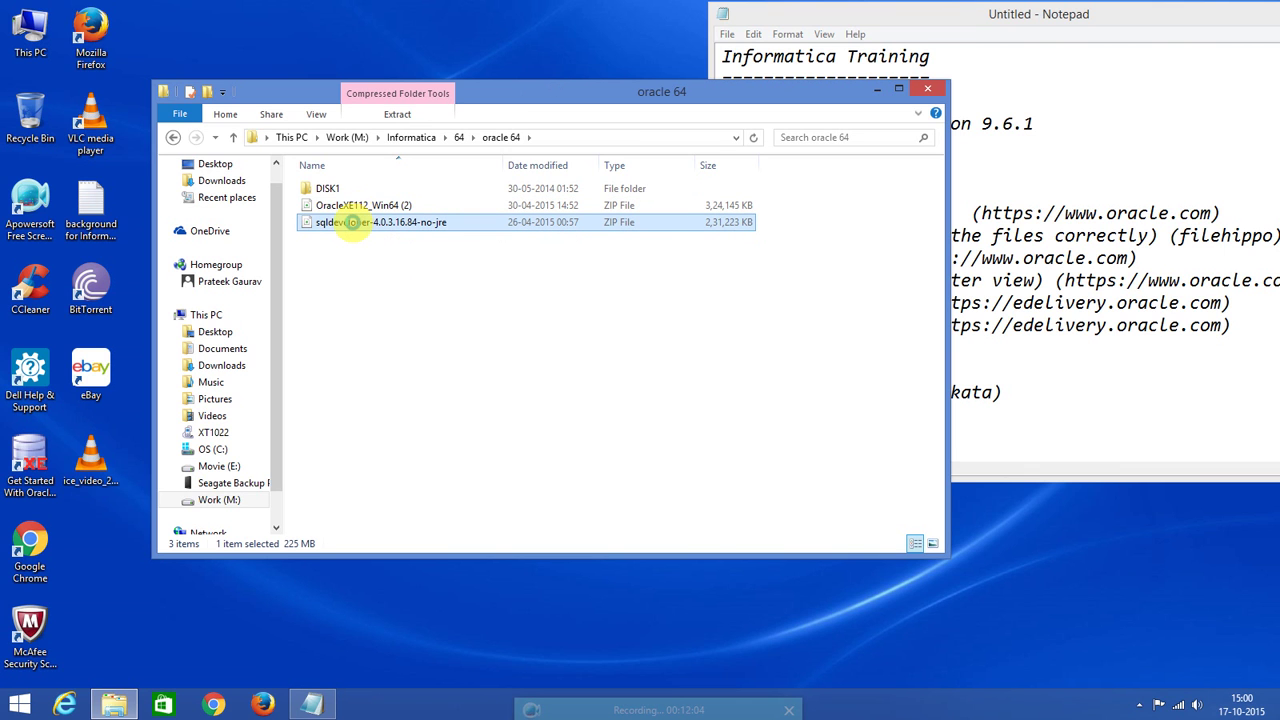
pyautogui.rightClick(353, 224)
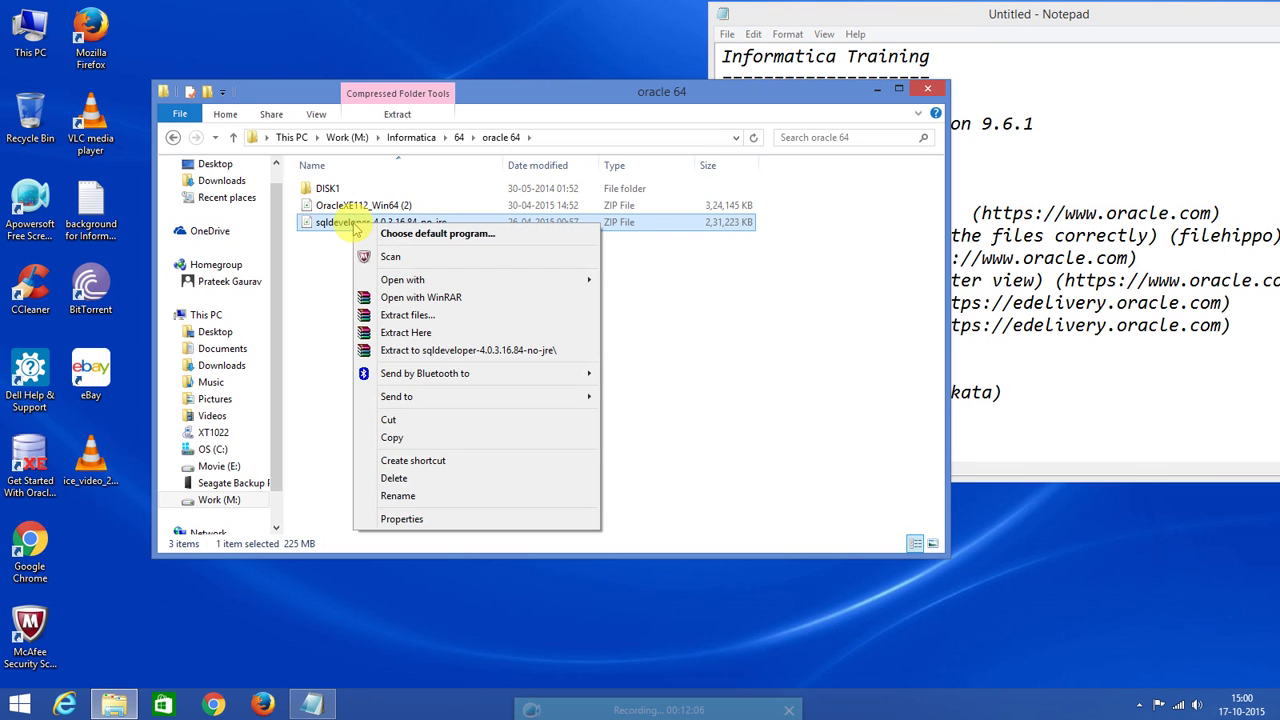
pyautogui.click(405, 335)
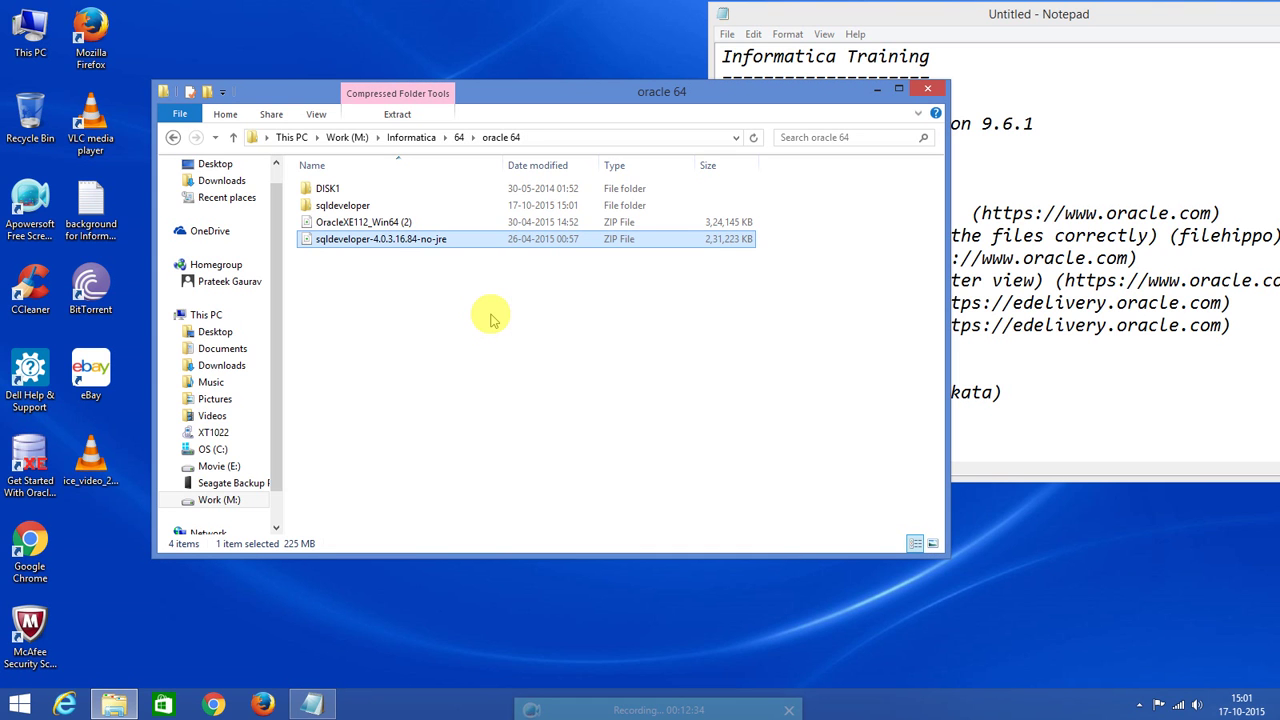
# Check the new sqldeveloper folder, then browse to C:\oraclexe\app\oracle\product\11.2.0\server.
pyautogui.doubleClick(372, 207)
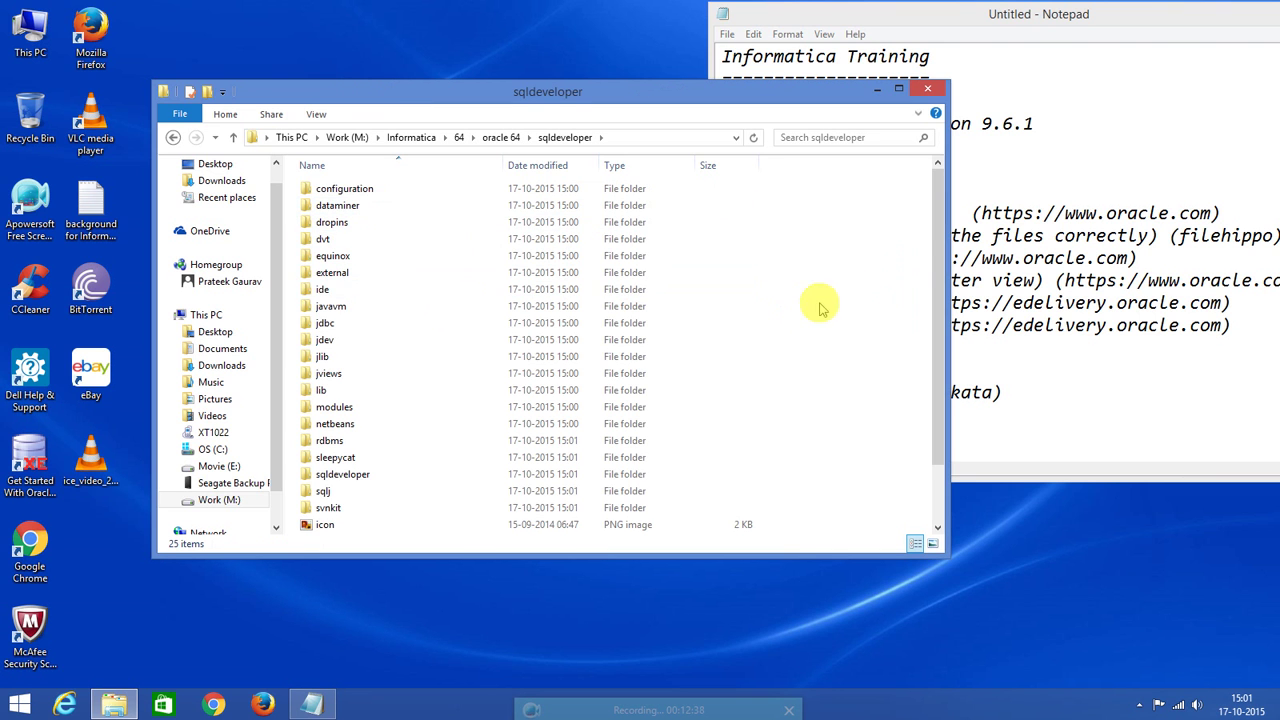
pyautogui.moveTo(934, 257); pyautogui.dragTo(923, 437)
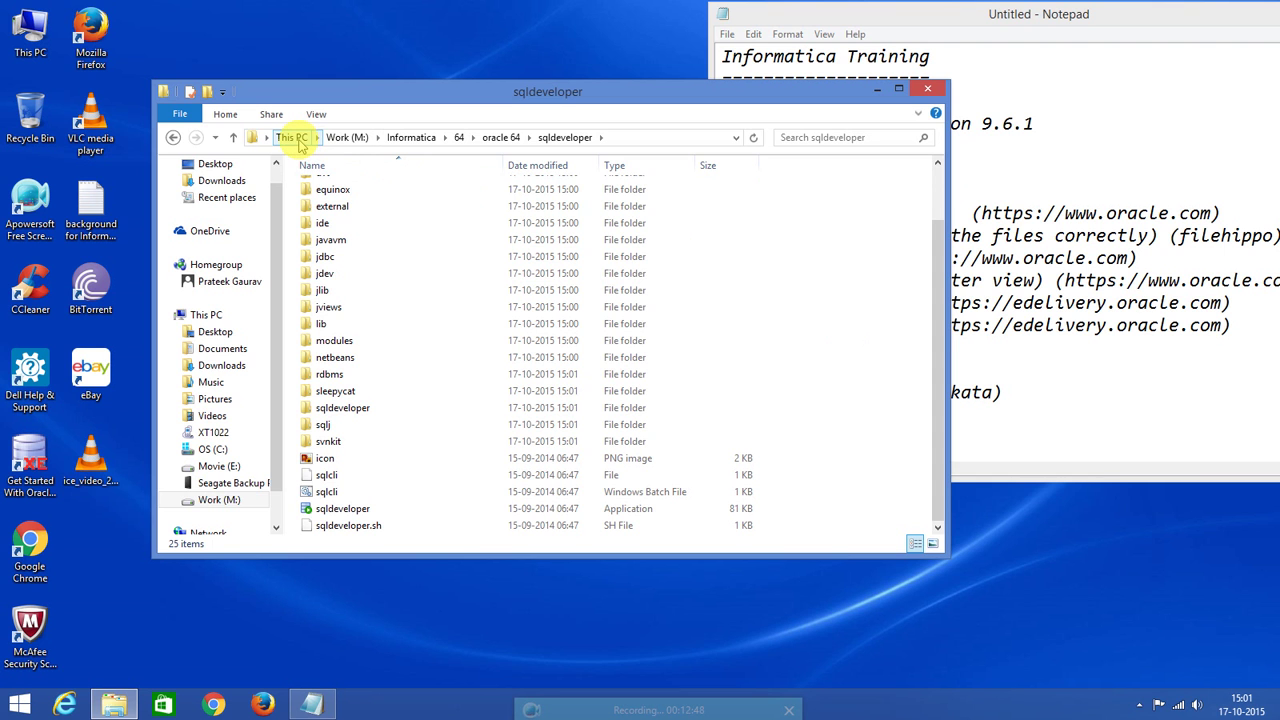
pyautogui.click(297, 139)
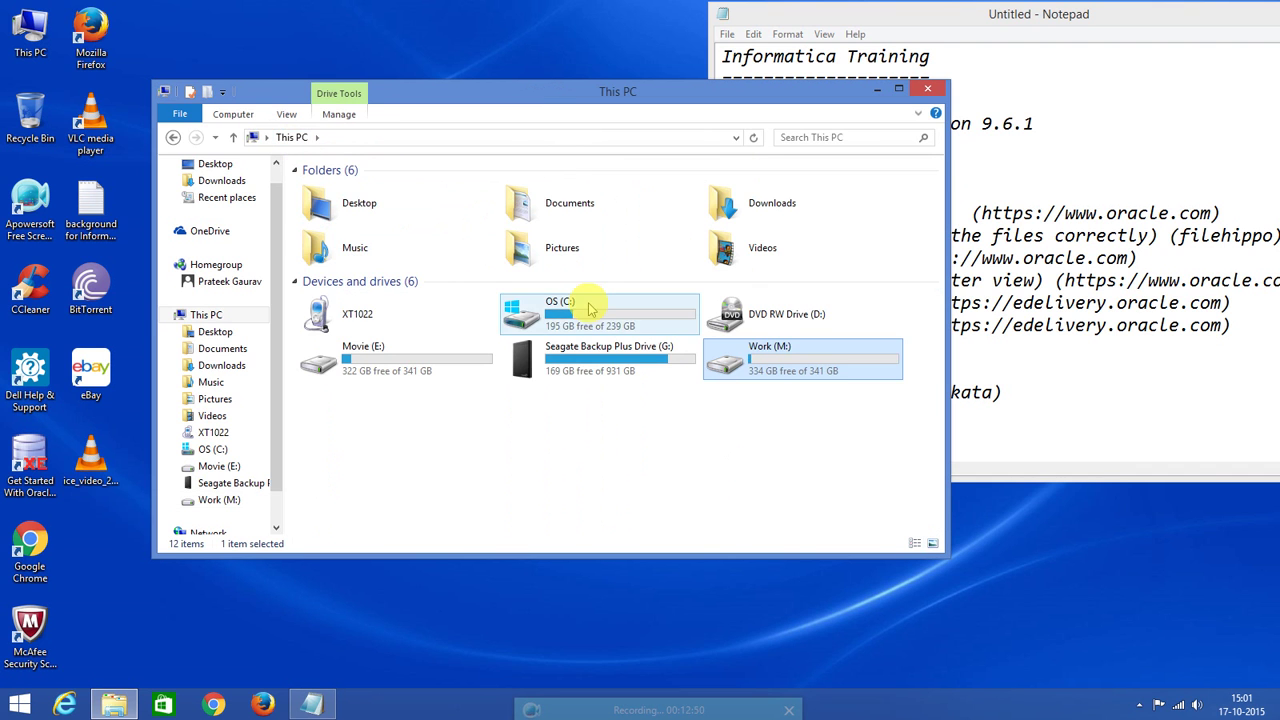
pyautogui.doubleClick(592, 307)
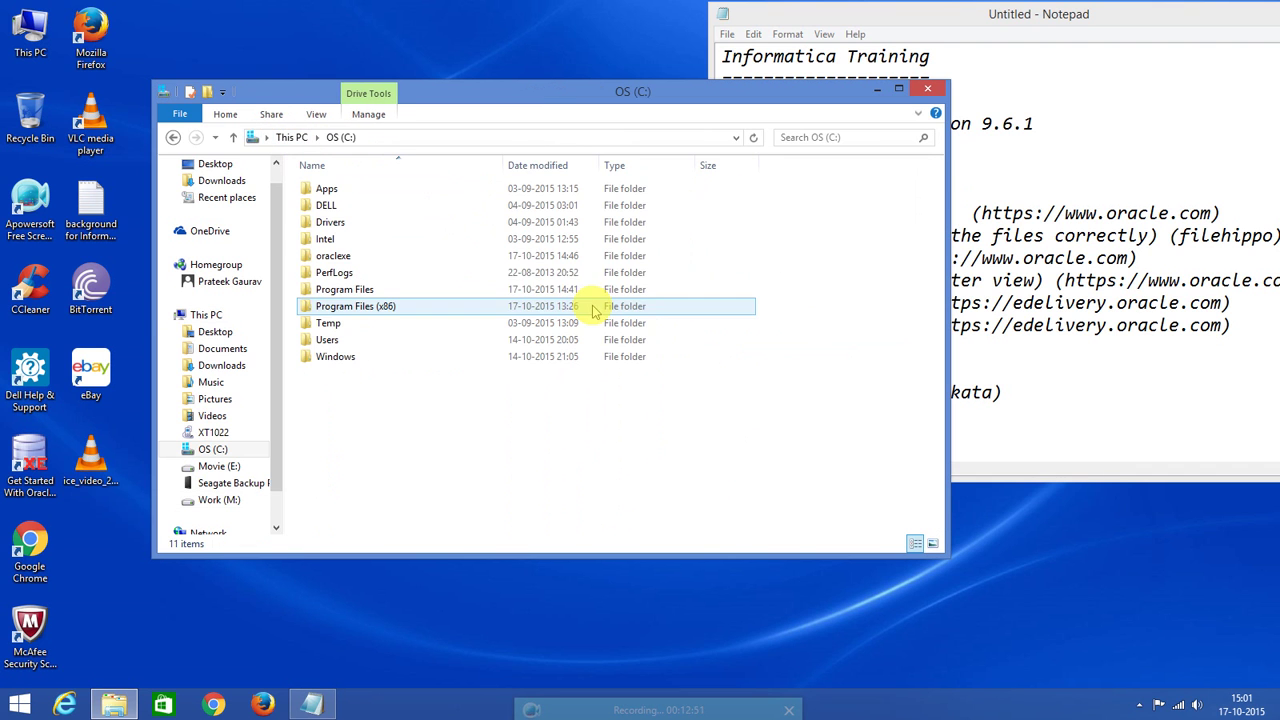
pyautogui.click(365, 258)
pyautogui.doubleClick(365, 258)
pyautogui.click(340, 191)
pyautogui.doubleClick(340, 192)
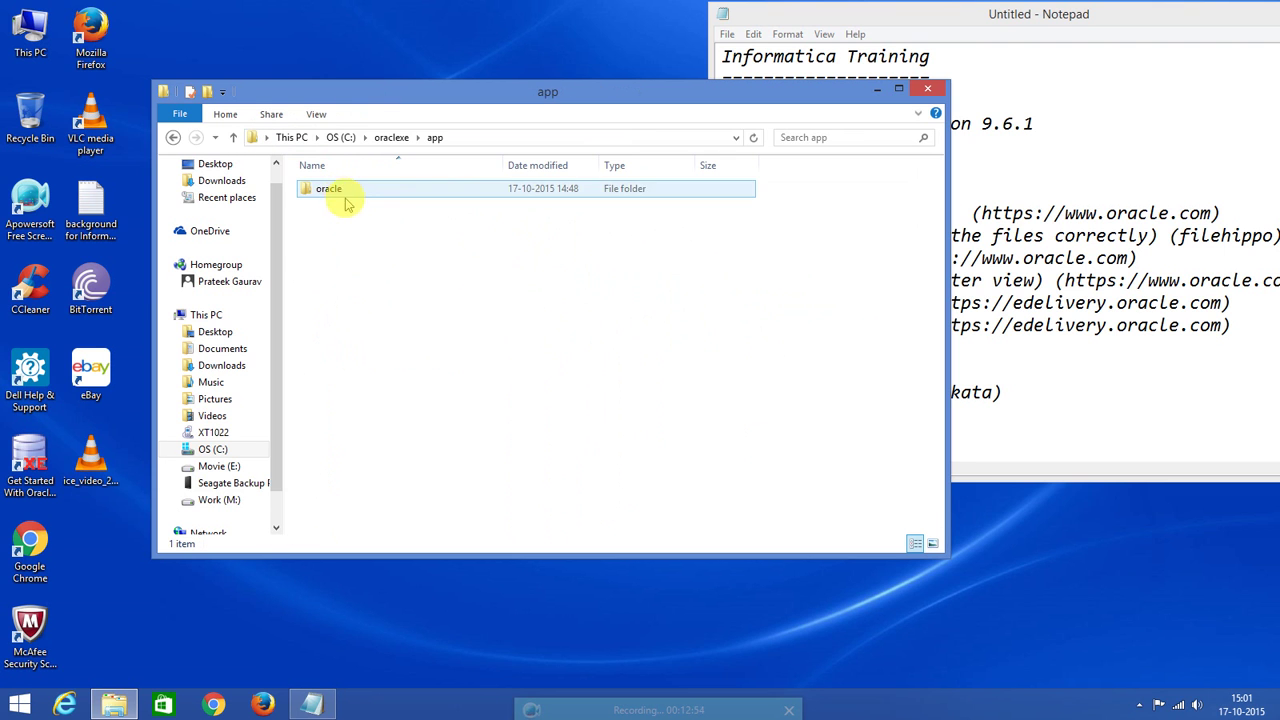
pyautogui.doubleClick(355, 191)
pyautogui.click(345, 258)
pyautogui.doubleClick(343, 258)
pyautogui.click(334, 190)
pyautogui.doubleClick(334, 190)
pyautogui.click(344, 194)
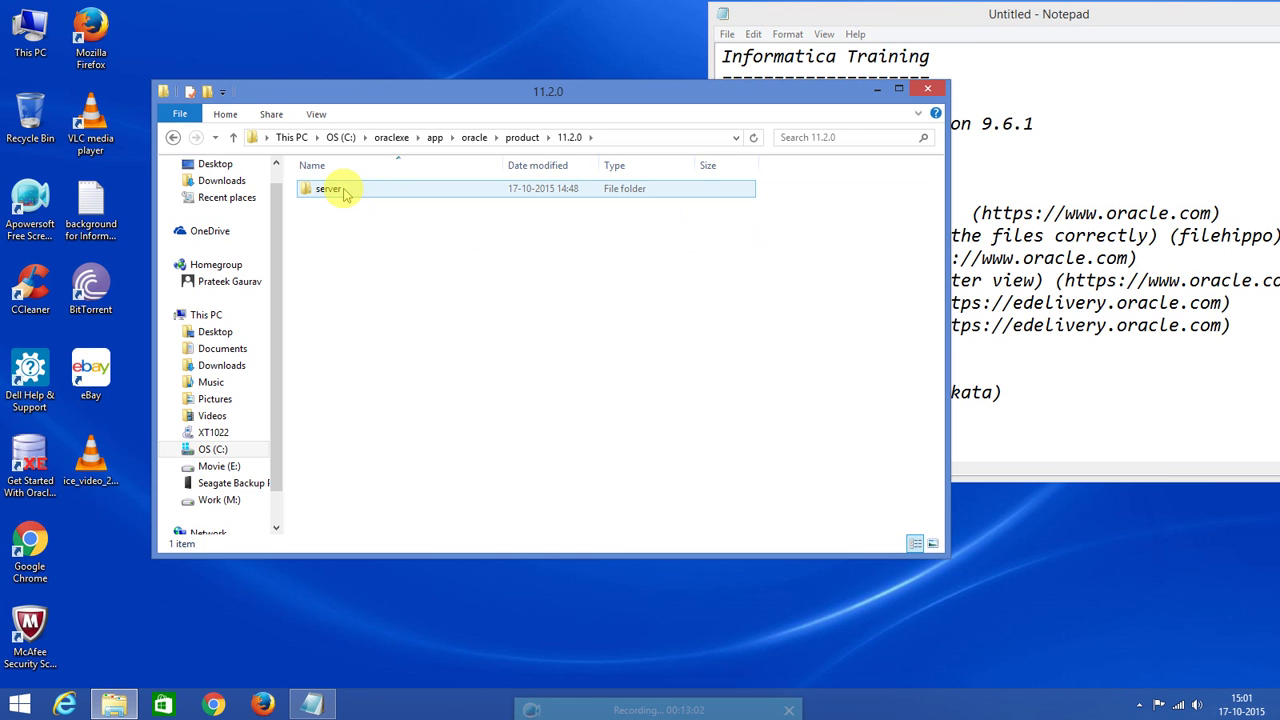
pyautogui.doubleClick(344, 194)
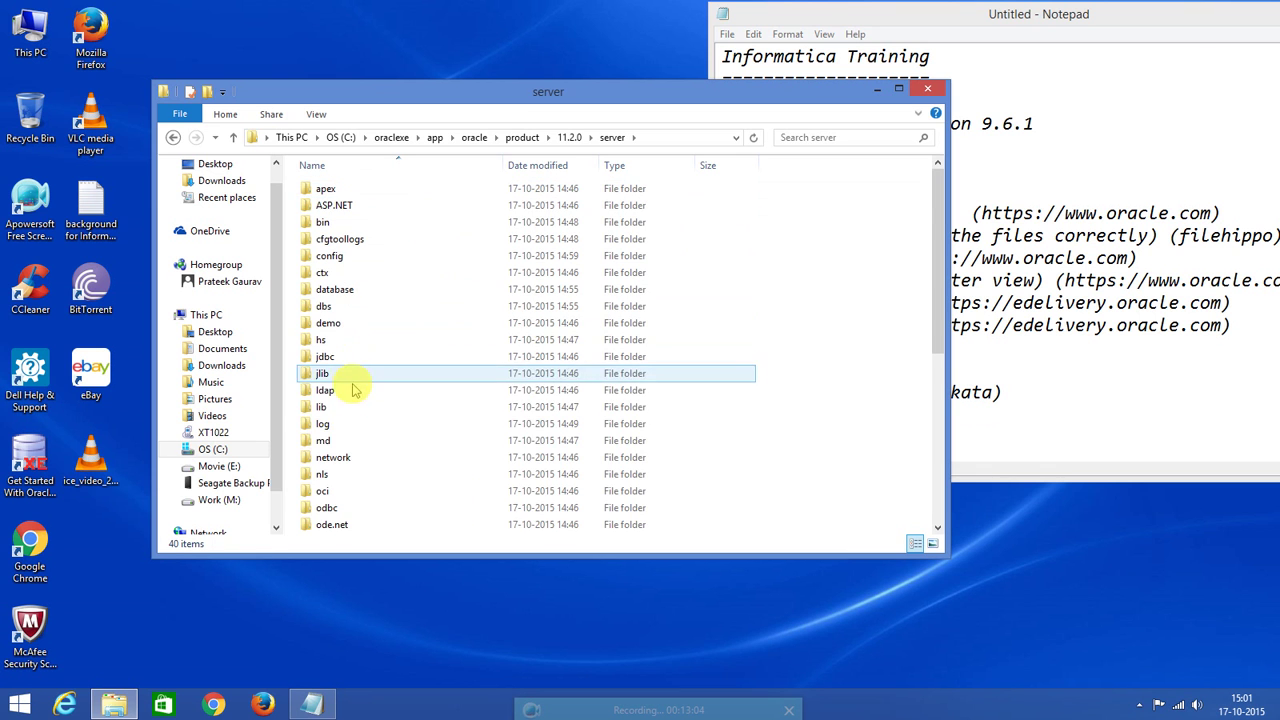
# In network\ADMIN, select listener.ora, sqlnet.ora and tnsnames.ora together.
pyautogui.doubleClick(340, 457)
pyautogui.click(333, 192)
pyautogui.doubleClick(334, 192)
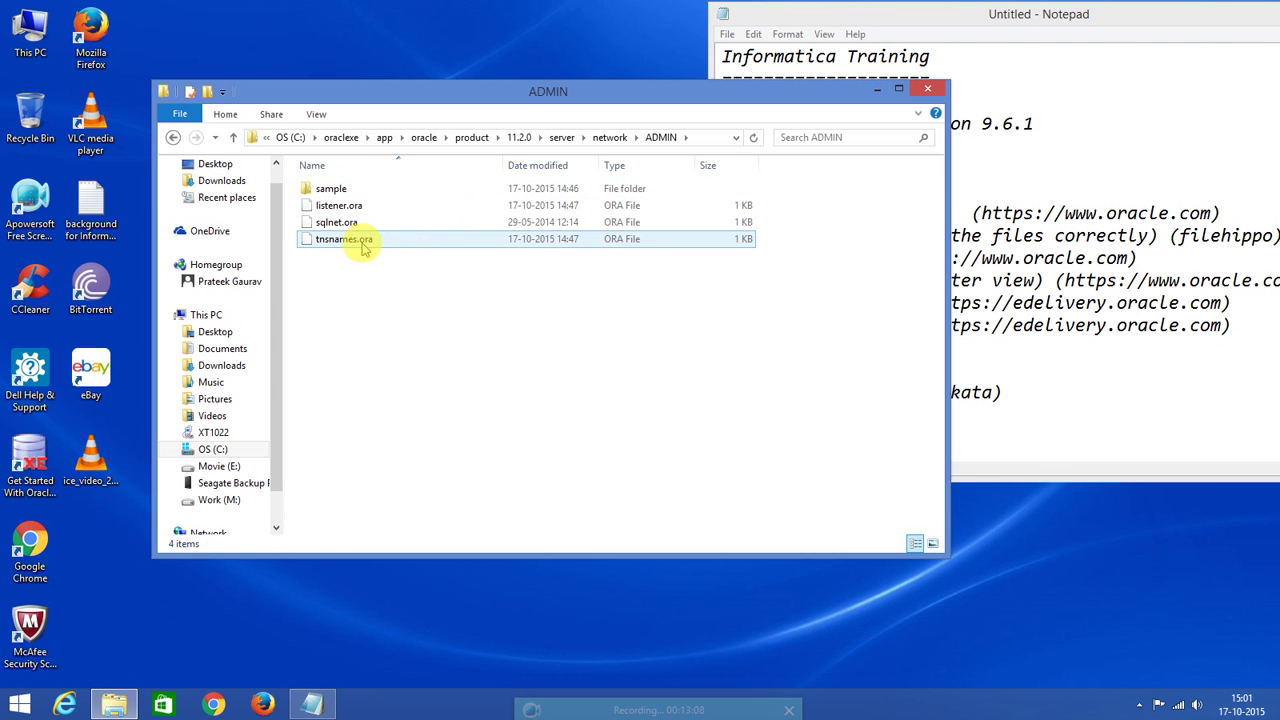
pyautogui.click(350, 240)
pyautogui.keyDown('shift'); pyautogui.click(340, 205); pyautogui.keyUp('shift')
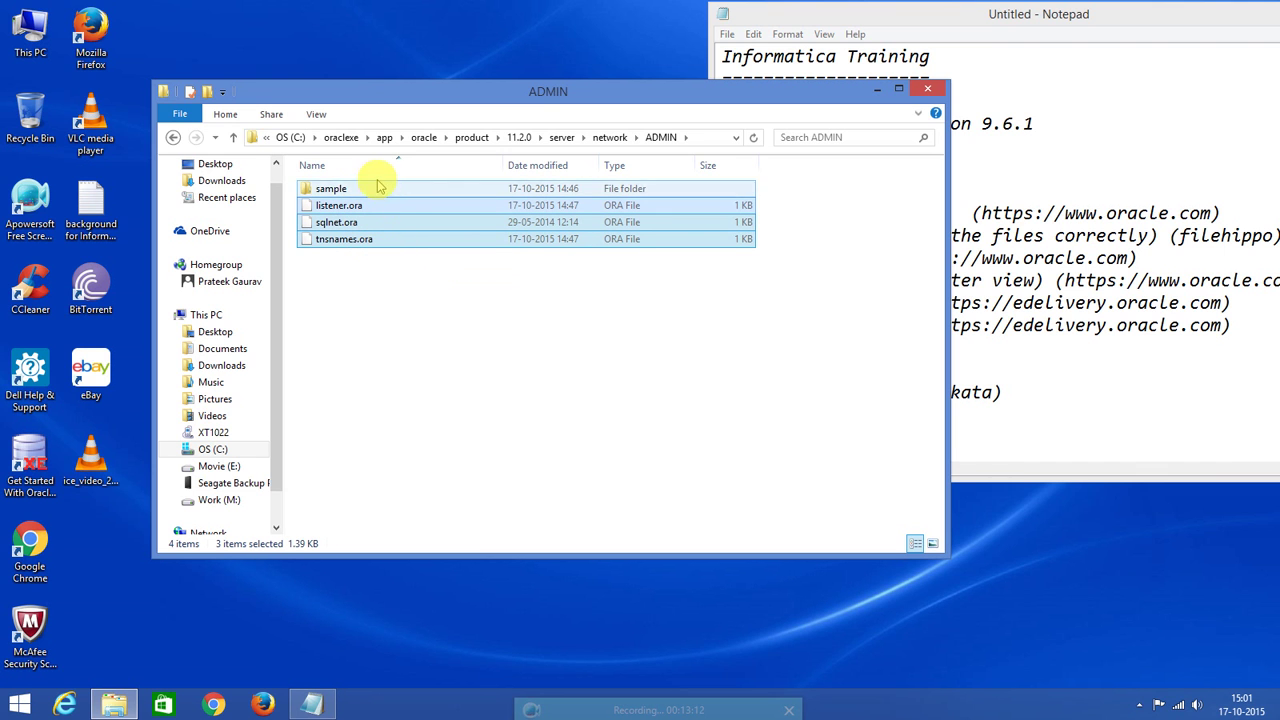
# Return to M:\Informatica\64\oracle 64\sqldeveloper.
pyautogui.click(289, 137)
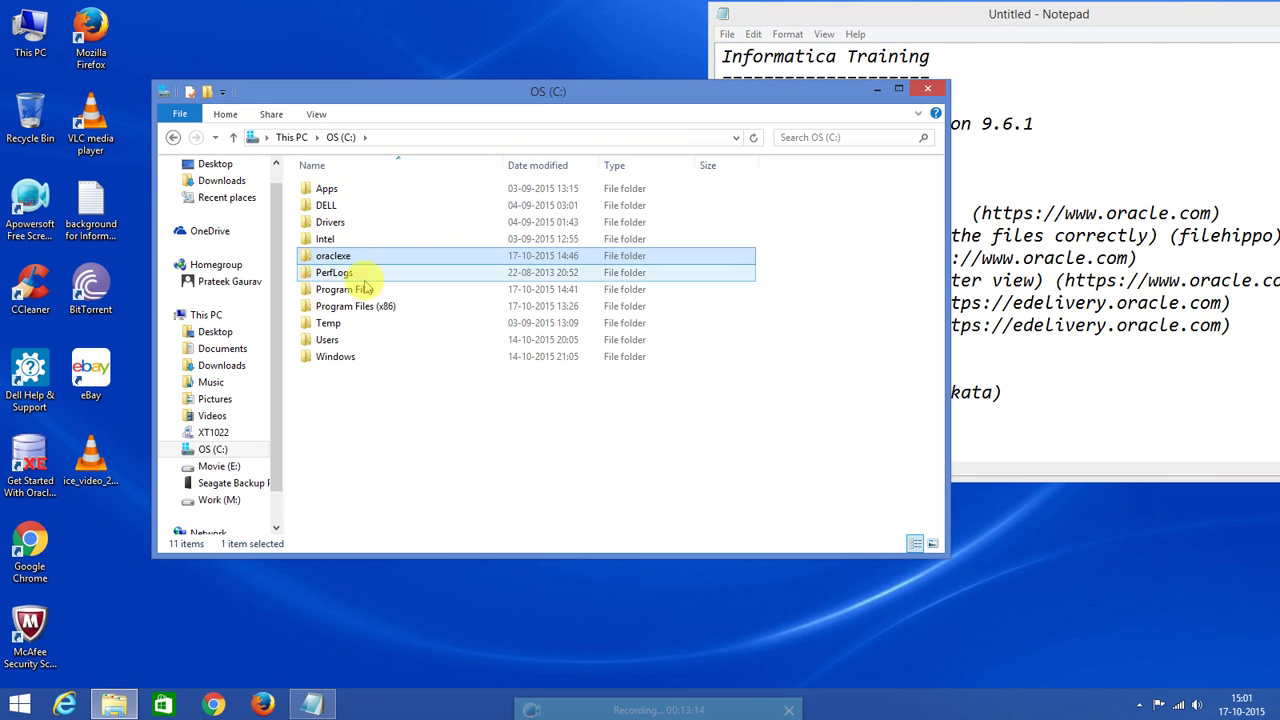
pyautogui.click(290, 137)
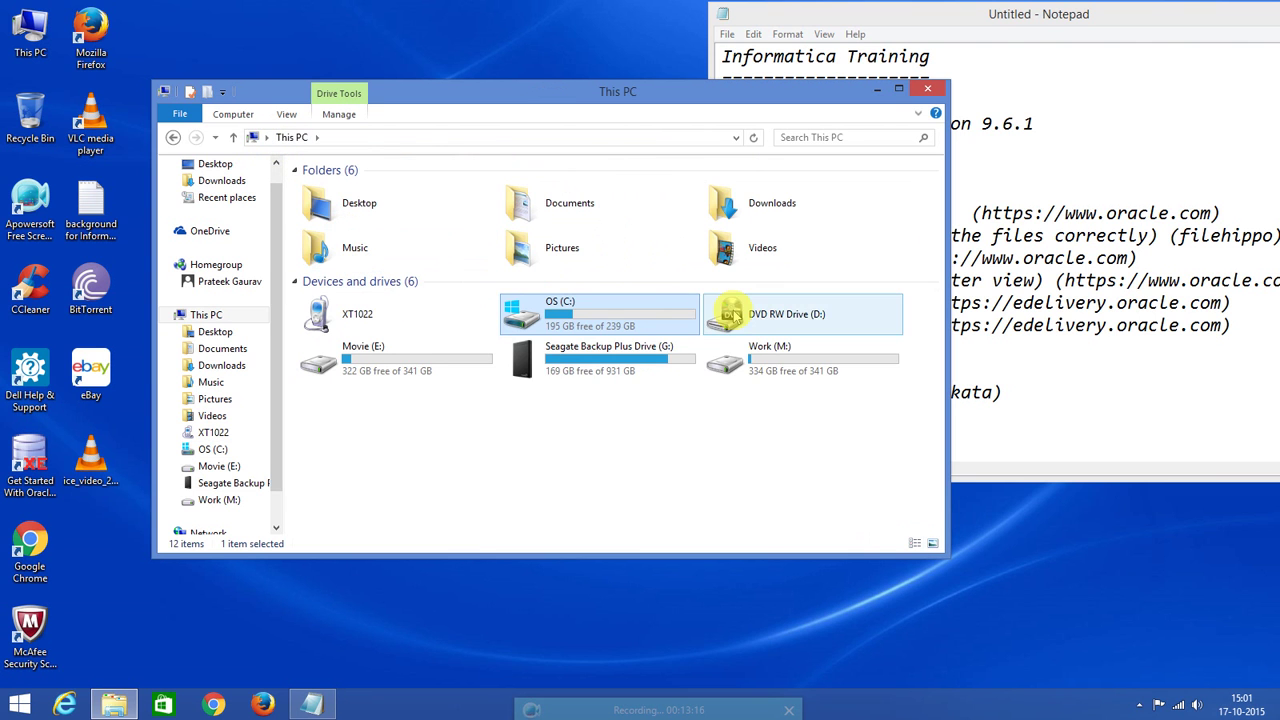
pyautogui.doubleClick(748, 357)
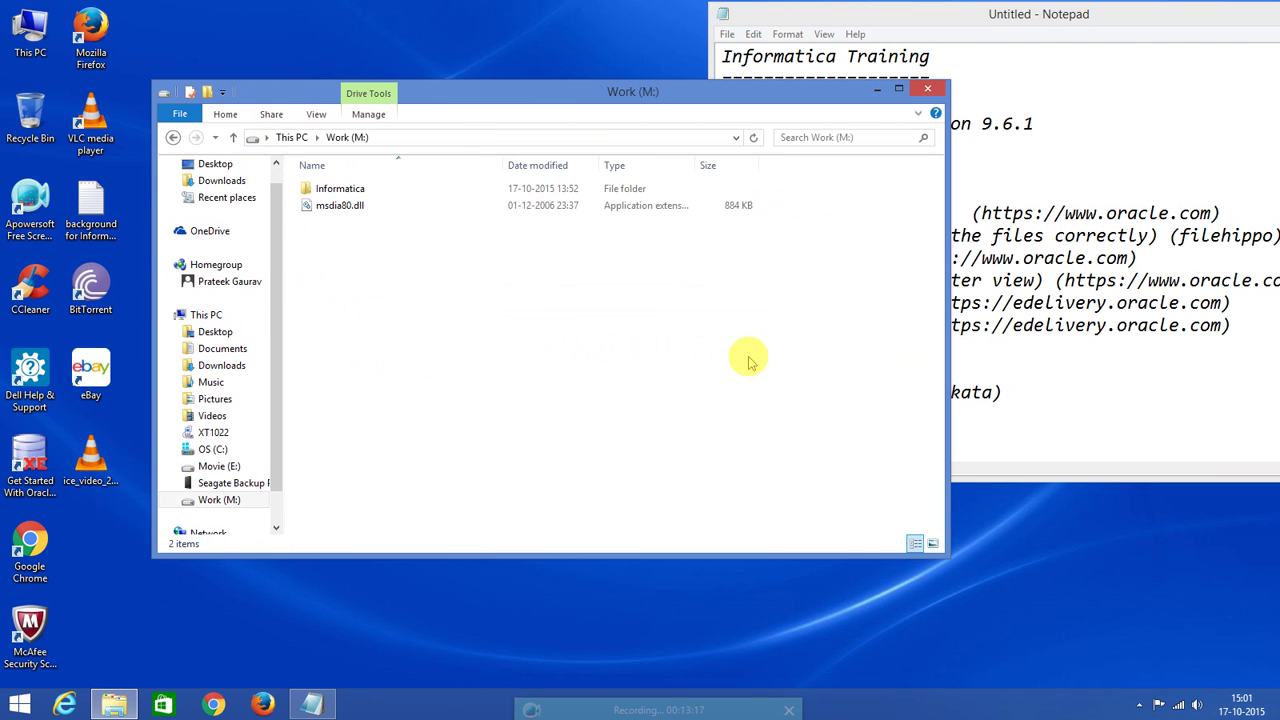
pyautogui.doubleClick(335, 190)
pyautogui.doubleClick(335, 192)
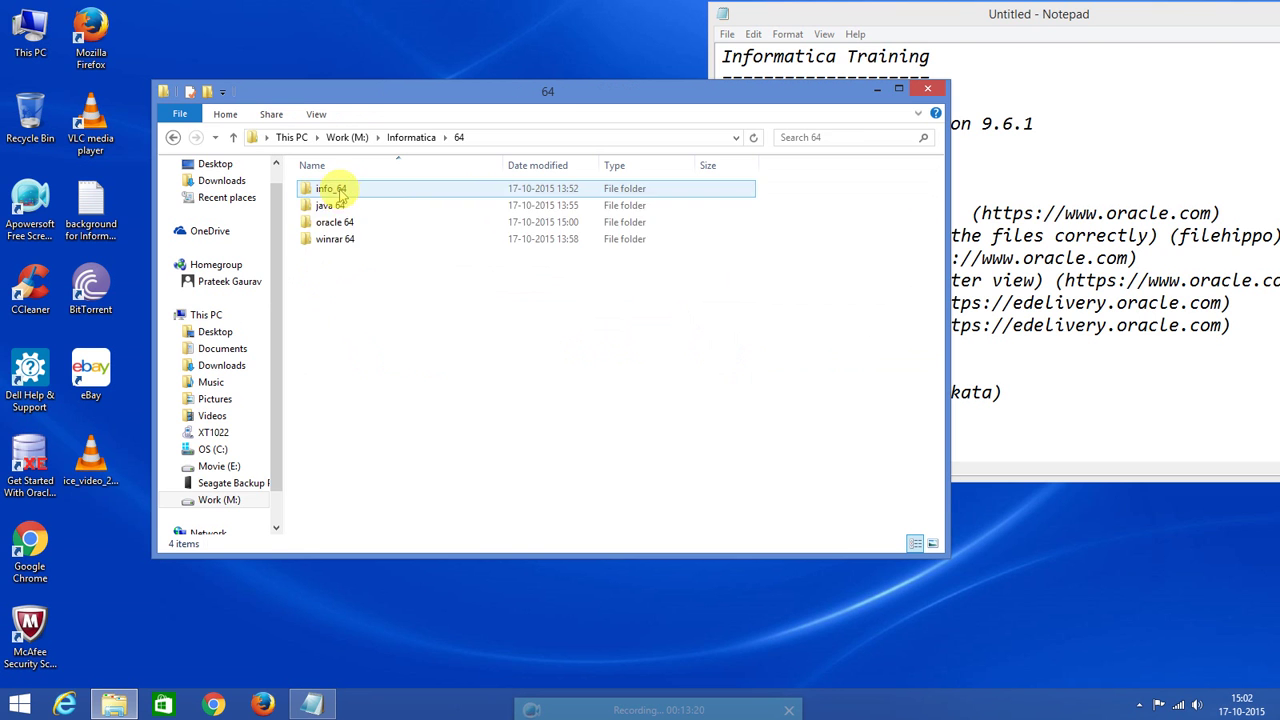
pyautogui.click(345, 223)
pyautogui.doubleClick(345, 222)
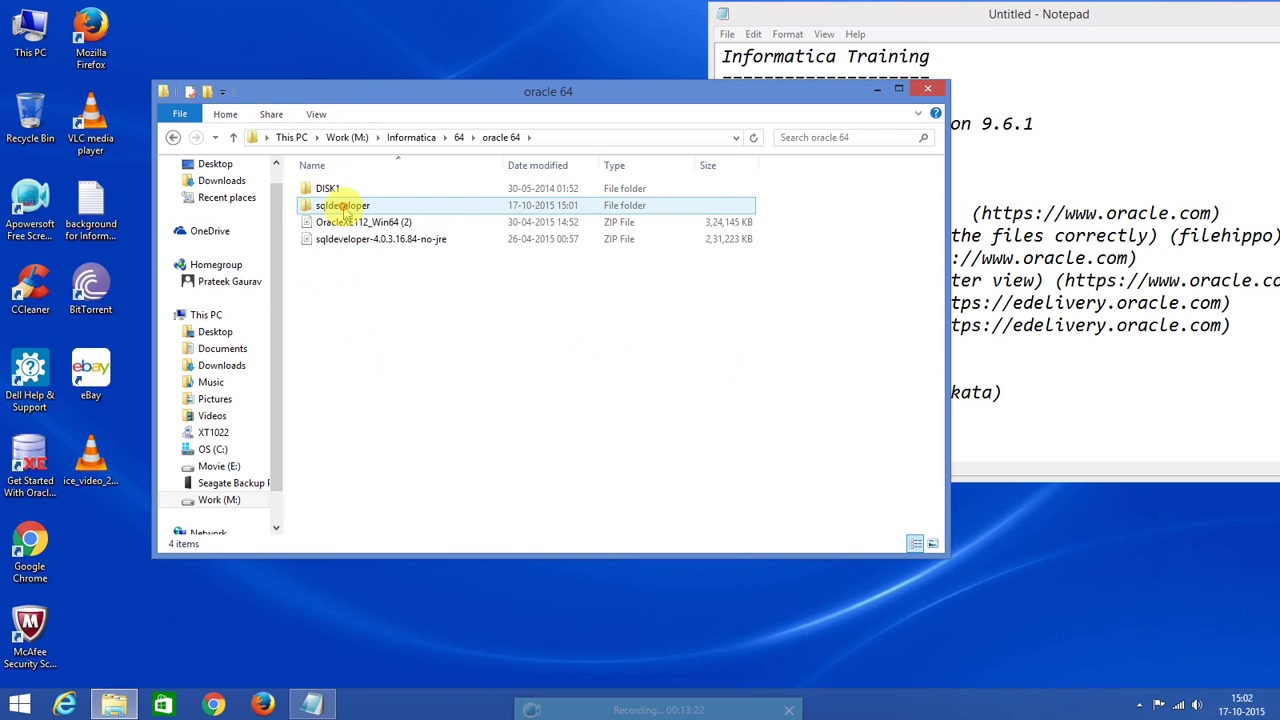
pyautogui.doubleClick(333, 205)
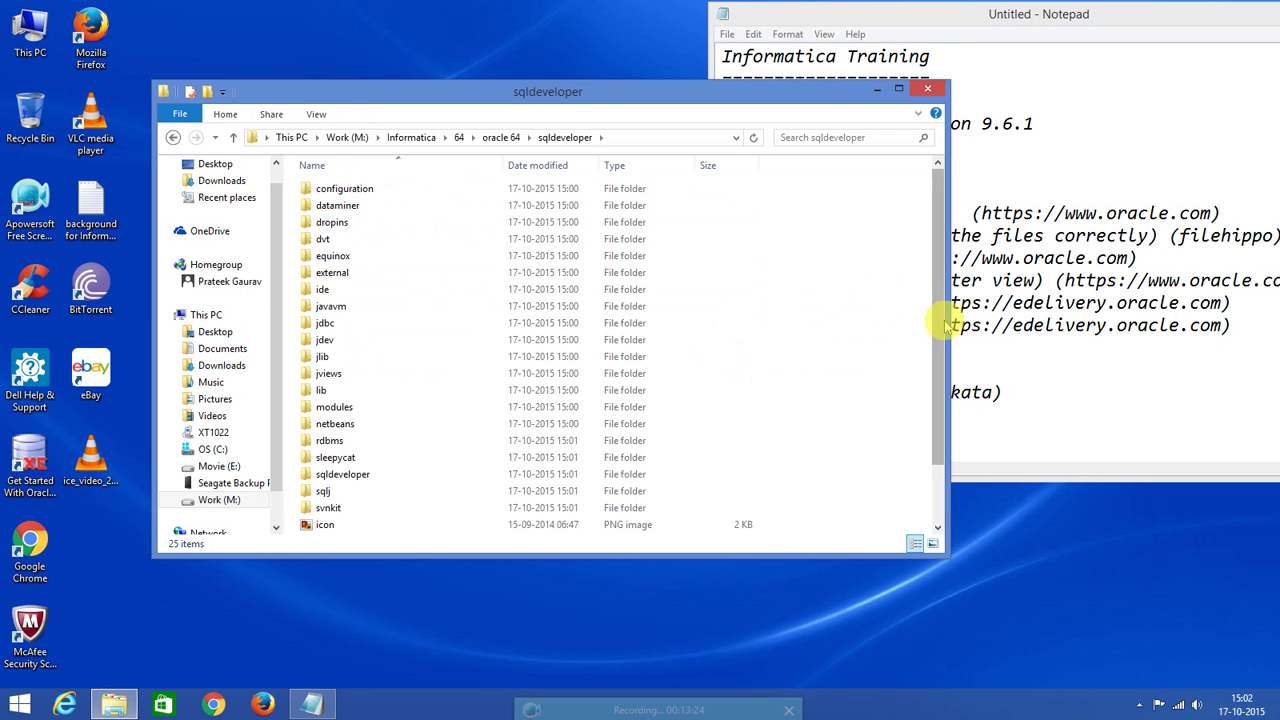
pyautogui.moveTo(938, 320); pyautogui.dragTo(930, 405)
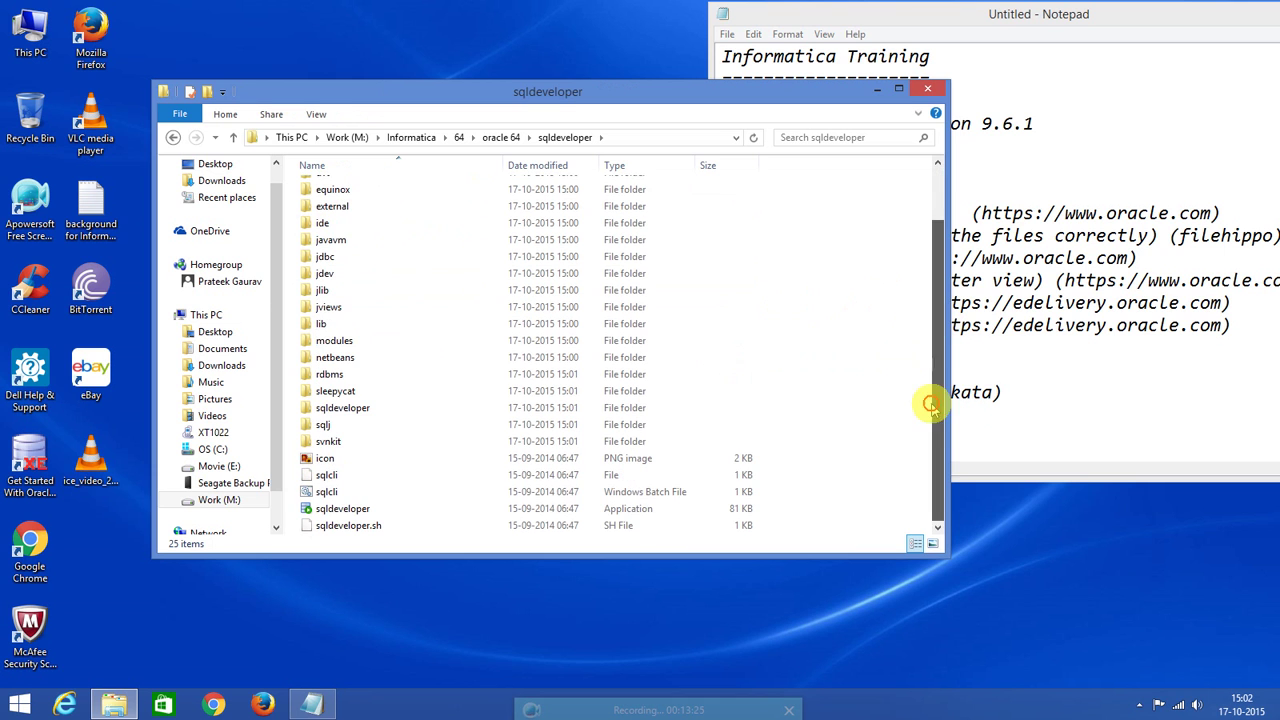
# Paste the three .ora files into the sqldeveloper folder and select the sqldeveloper application.
pyautogui.rightClick(850, 345)
pyautogui.click(890, 454)
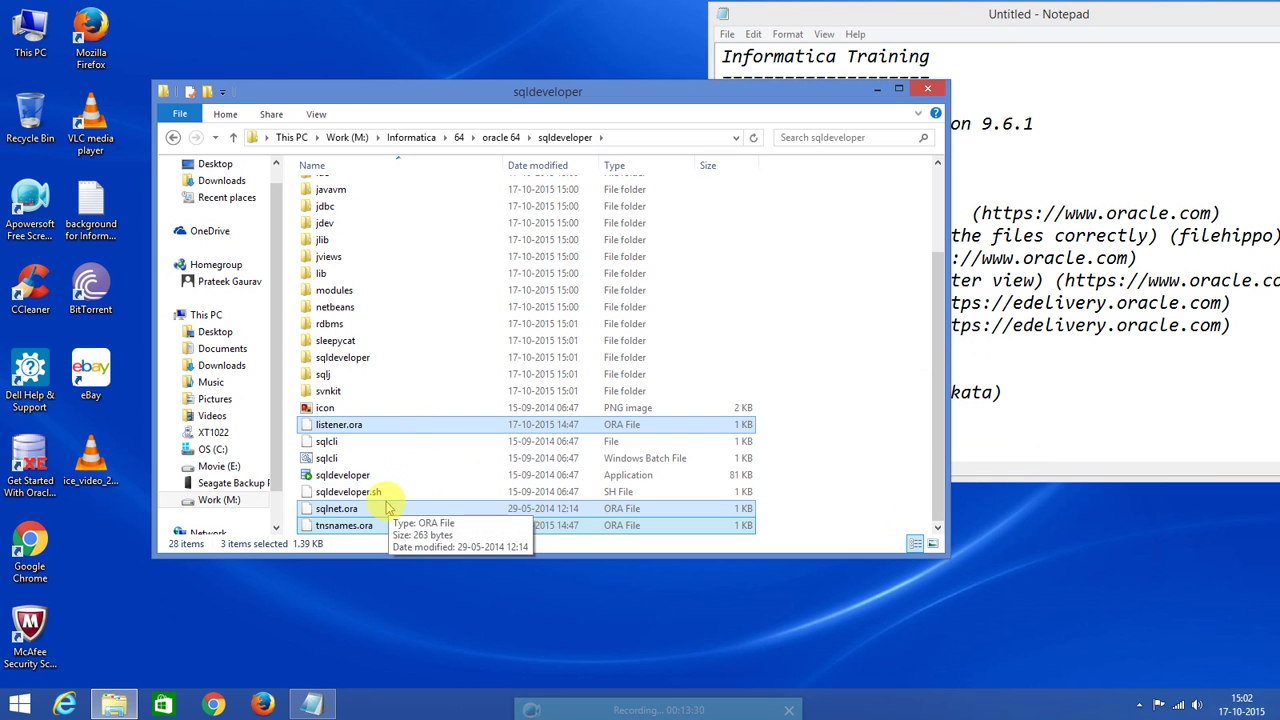
pyautogui.click(358, 476)
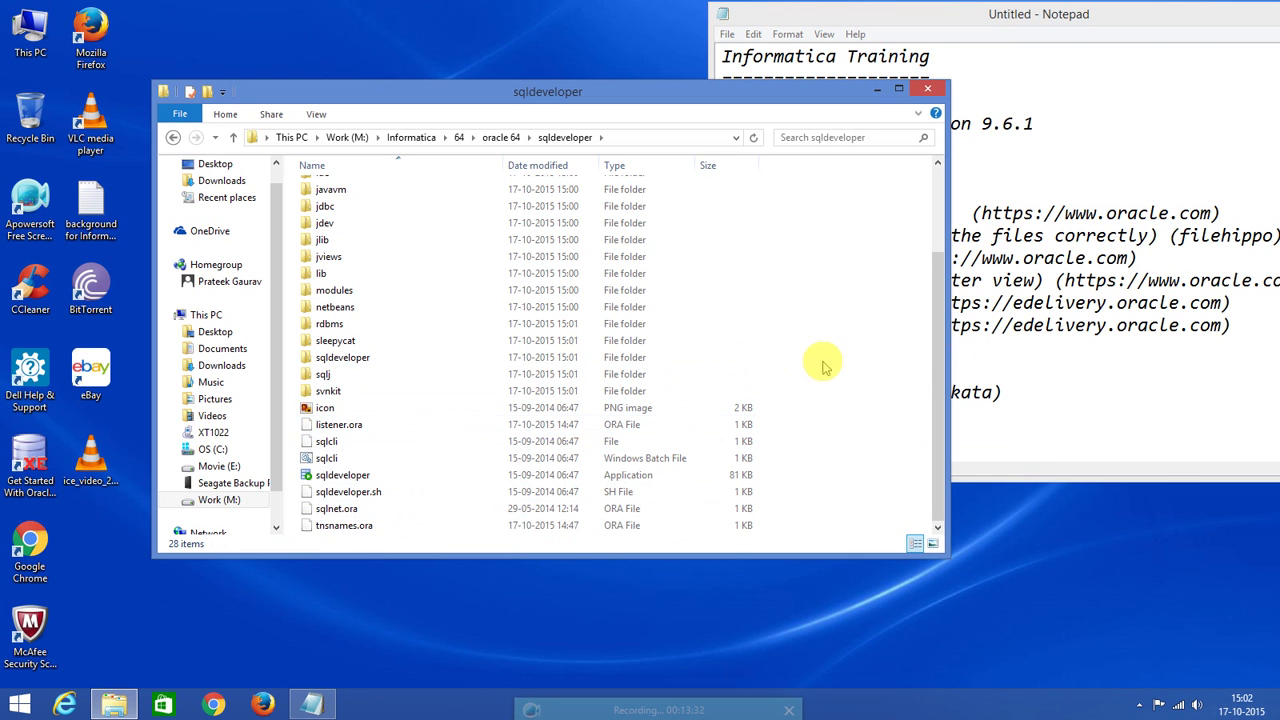
# Launch sqldeveloper.exe and set the Java JDK home to C:\Program Files\Java\jdk1.8.0_60.
pyautogui.doubleClick(358, 476)
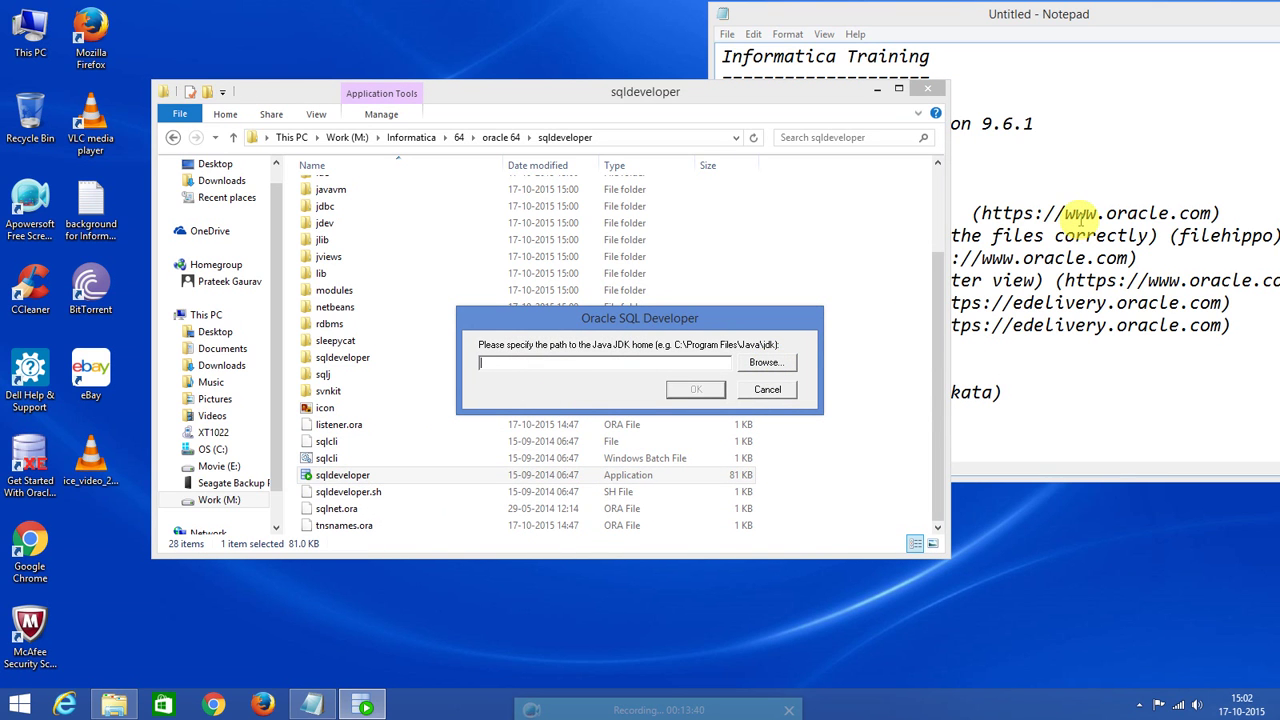
pyautogui.click(766, 362)
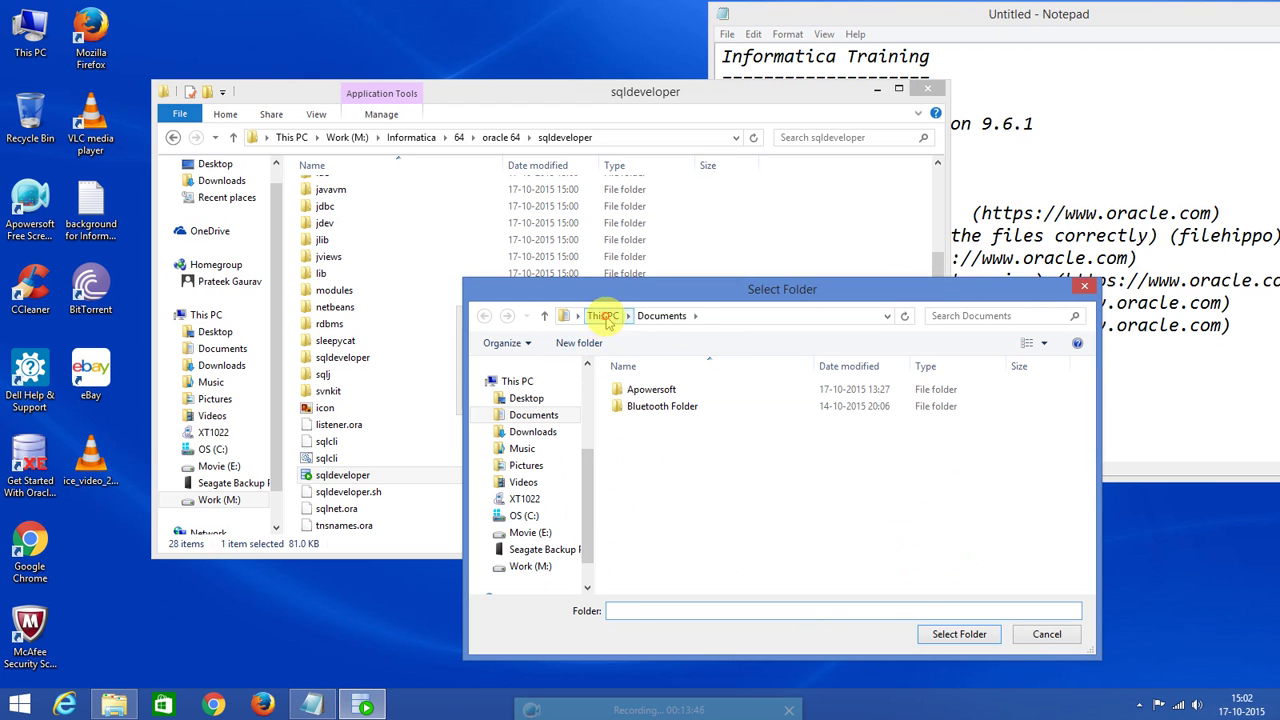
pyautogui.click(602, 315)
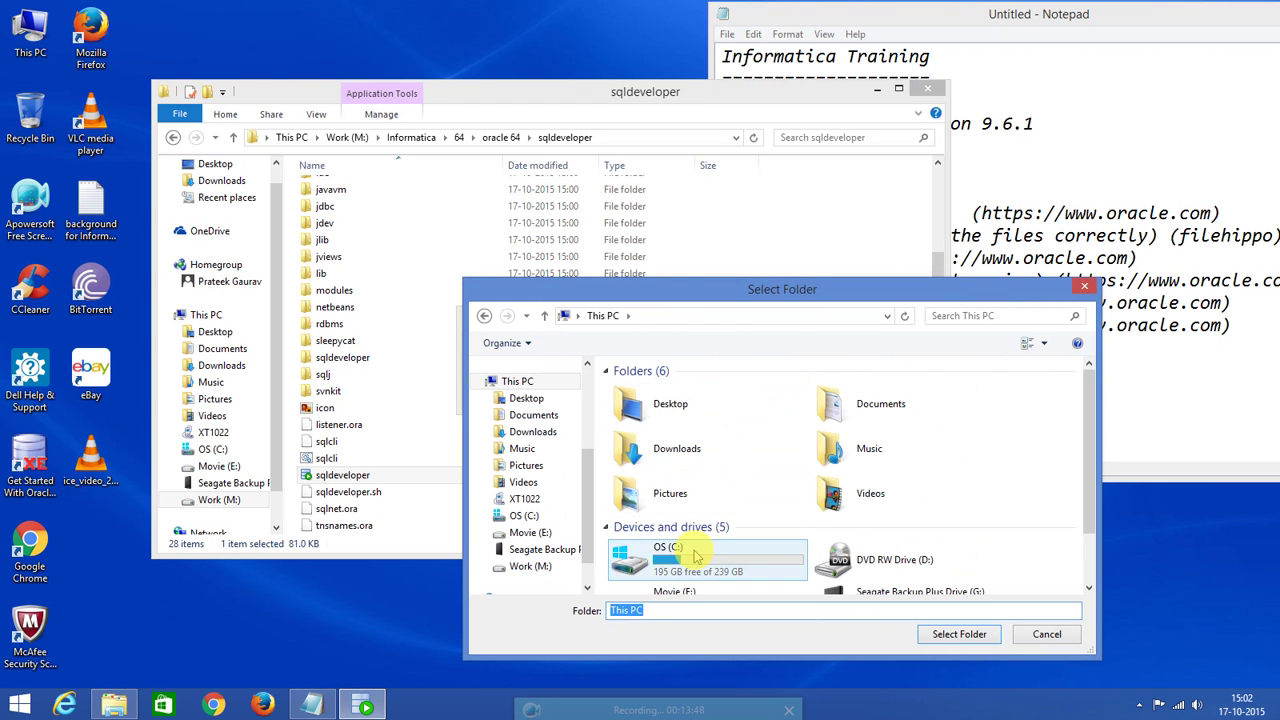
pyautogui.doubleClick(668, 553)
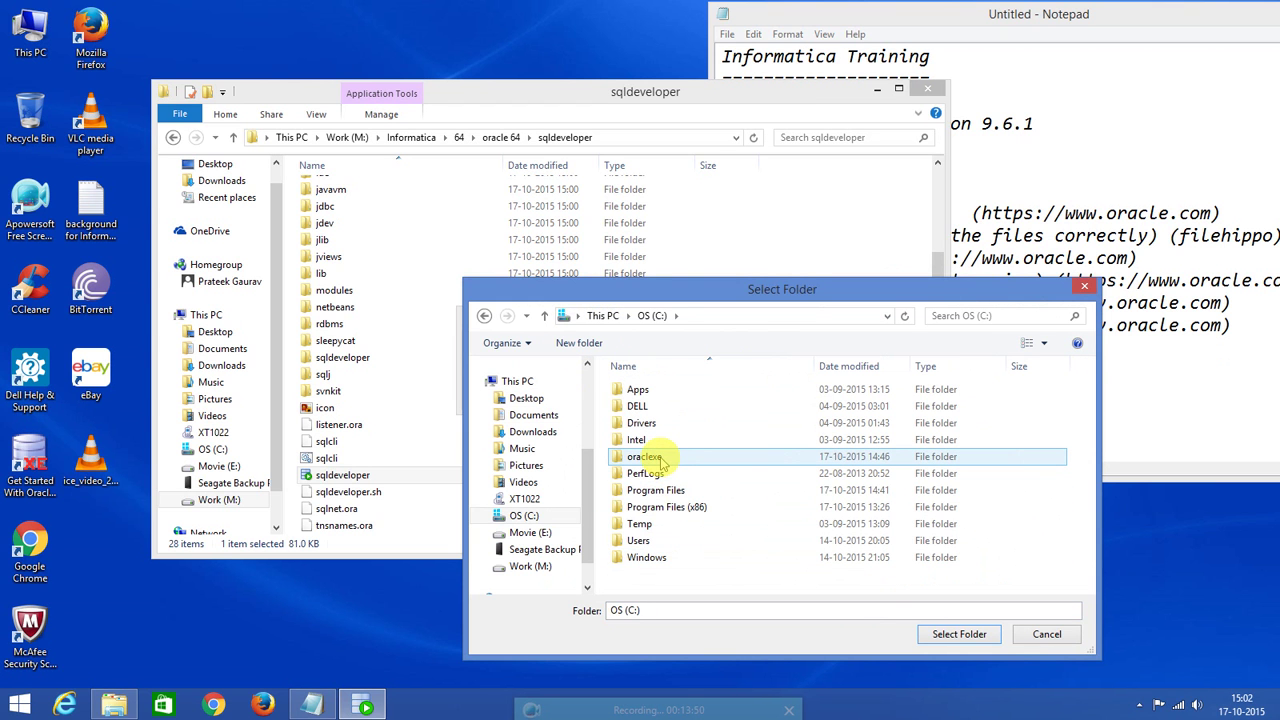
pyautogui.doubleClick(655, 490)
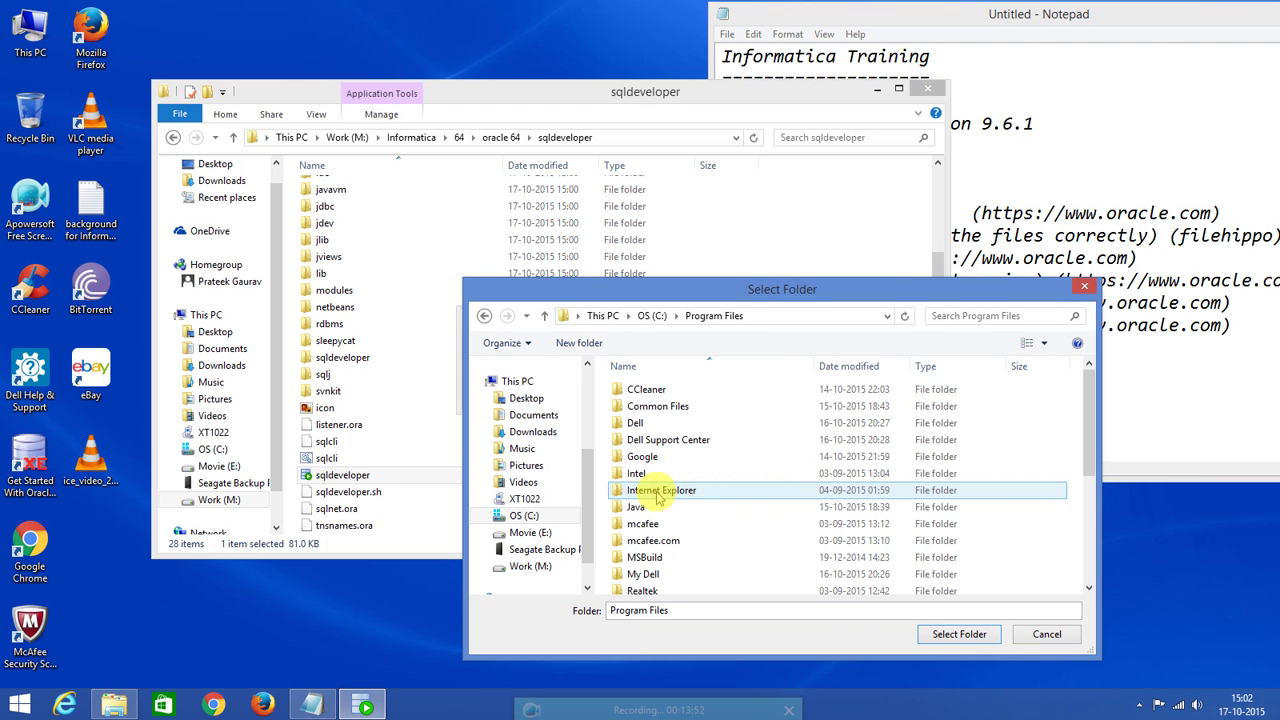
pyautogui.doubleClick(638, 507)
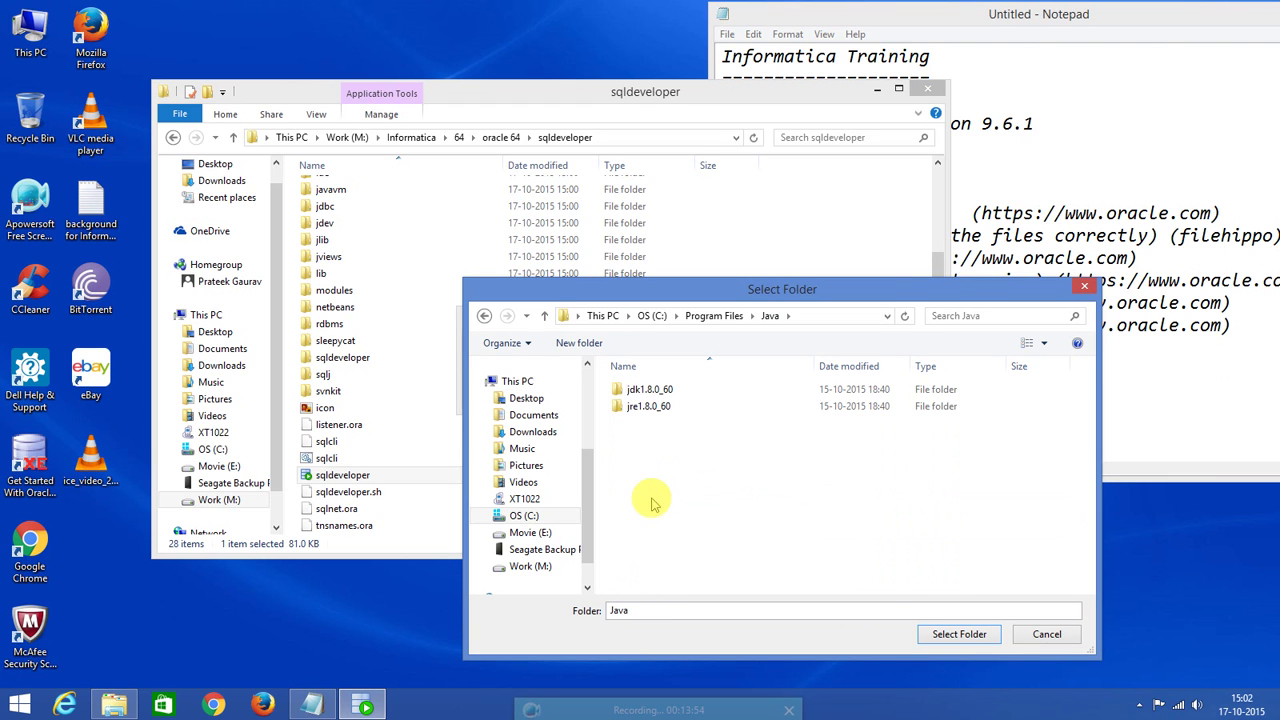
pyautogui.click(657, 397)
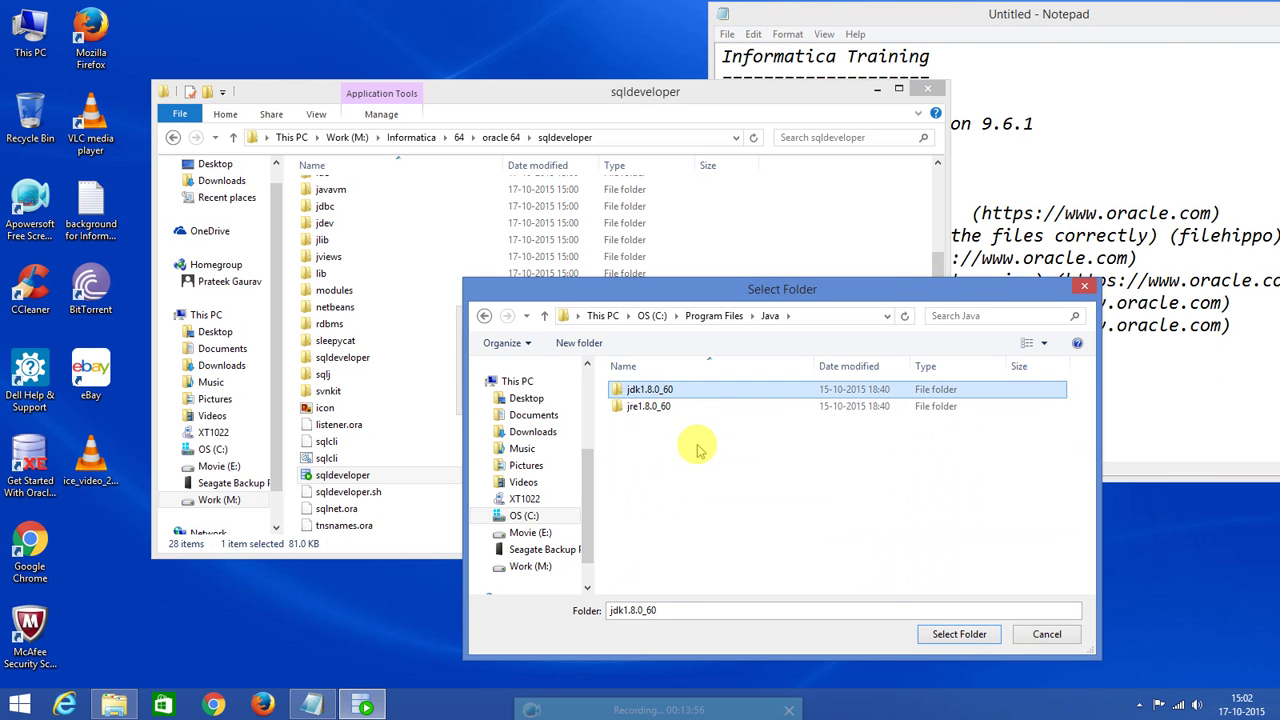
pyautogui.click(956, 636)
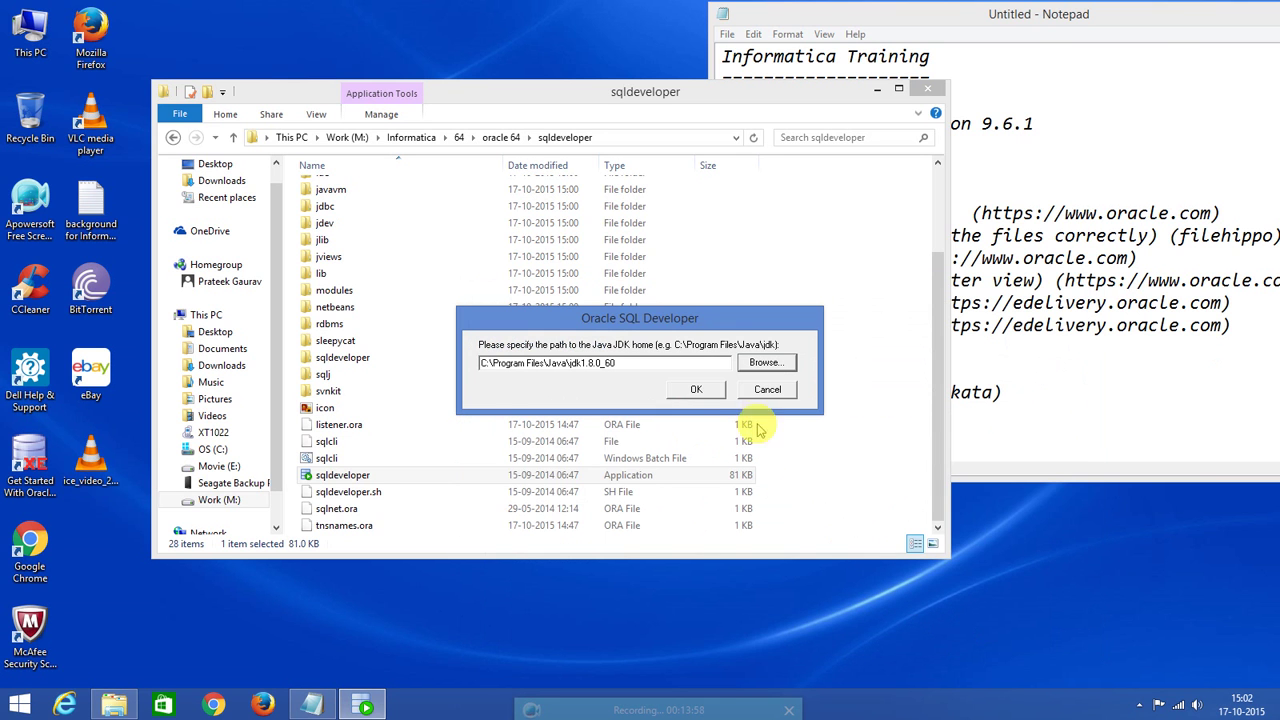
# Accept the JDK path, allow Java 1.8.0_60 without future warnings, and decline importing preferences.
pyautogui.click(697, 390)
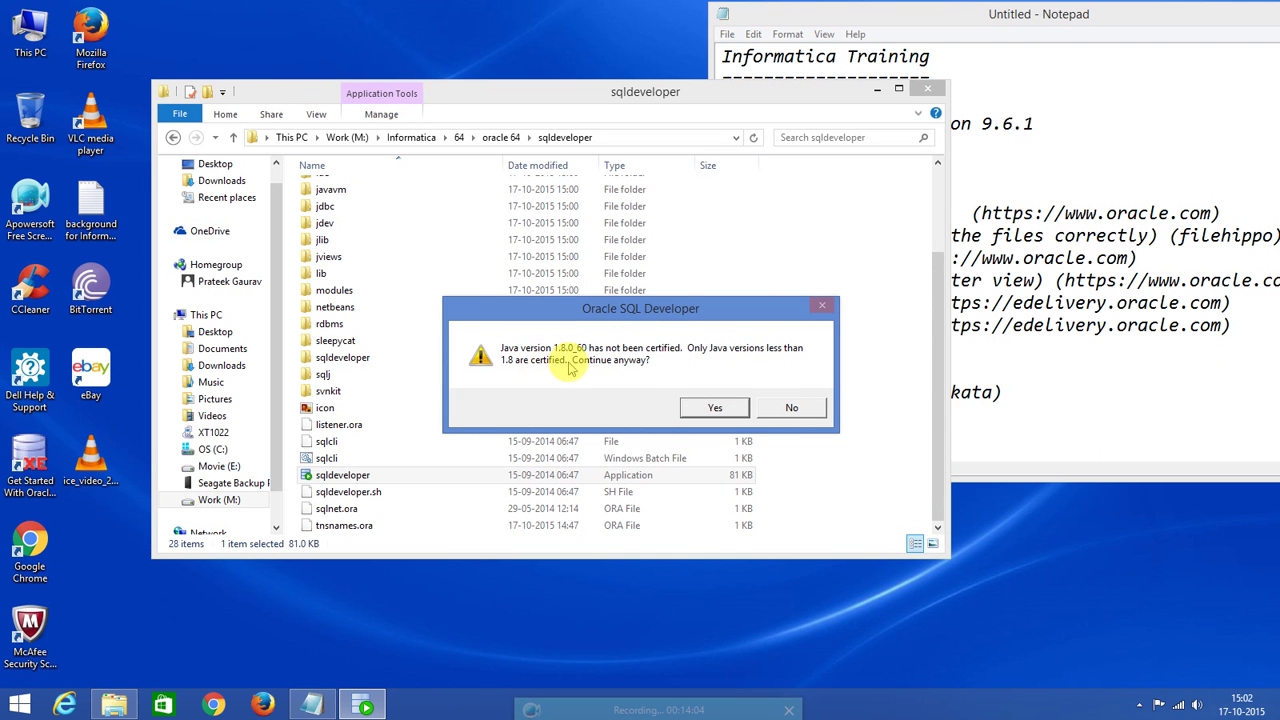
pyautogui.click(716, 410)
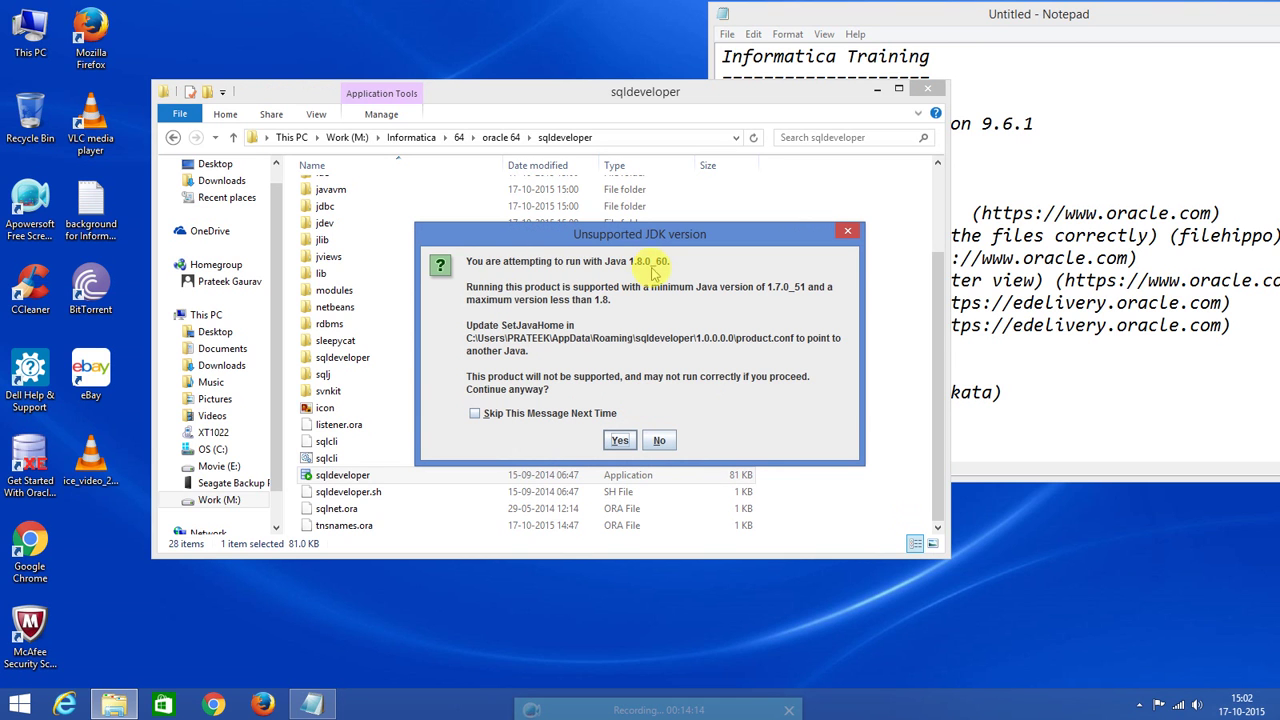
pyautogui.click(475, 414)
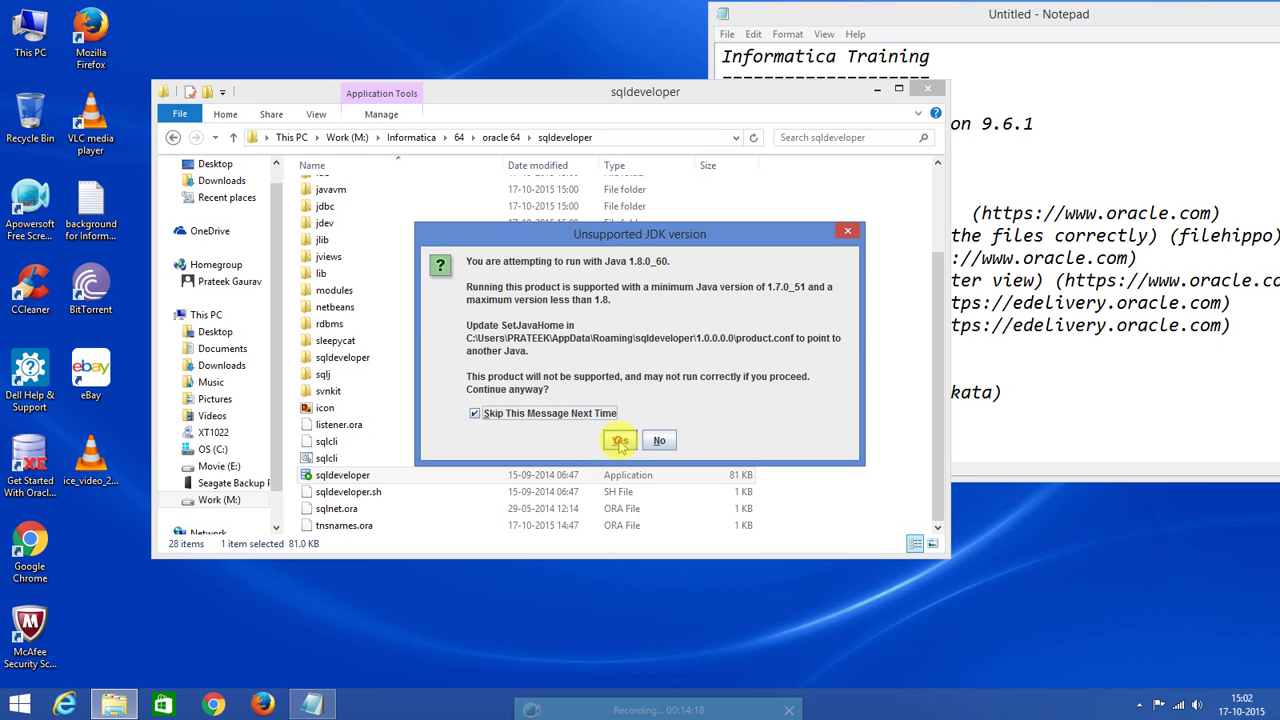
pyautogui.click(620, 442)
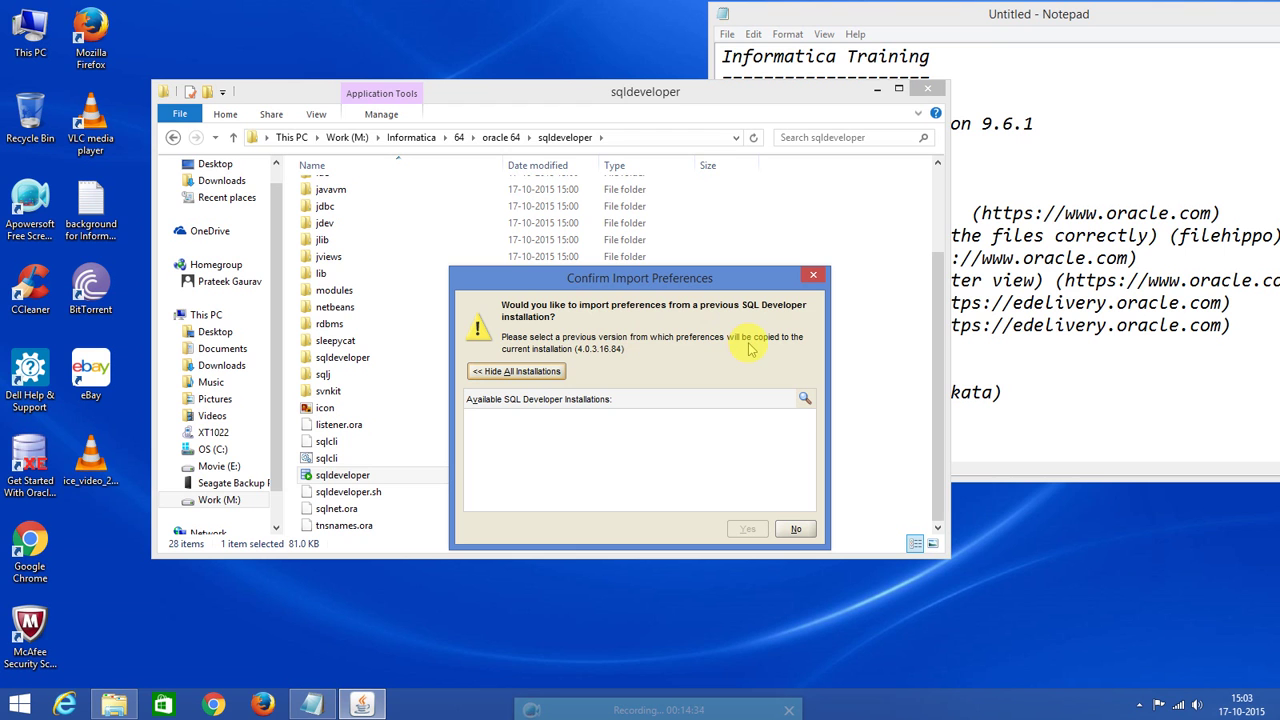
pyautogui.click(795, 530)
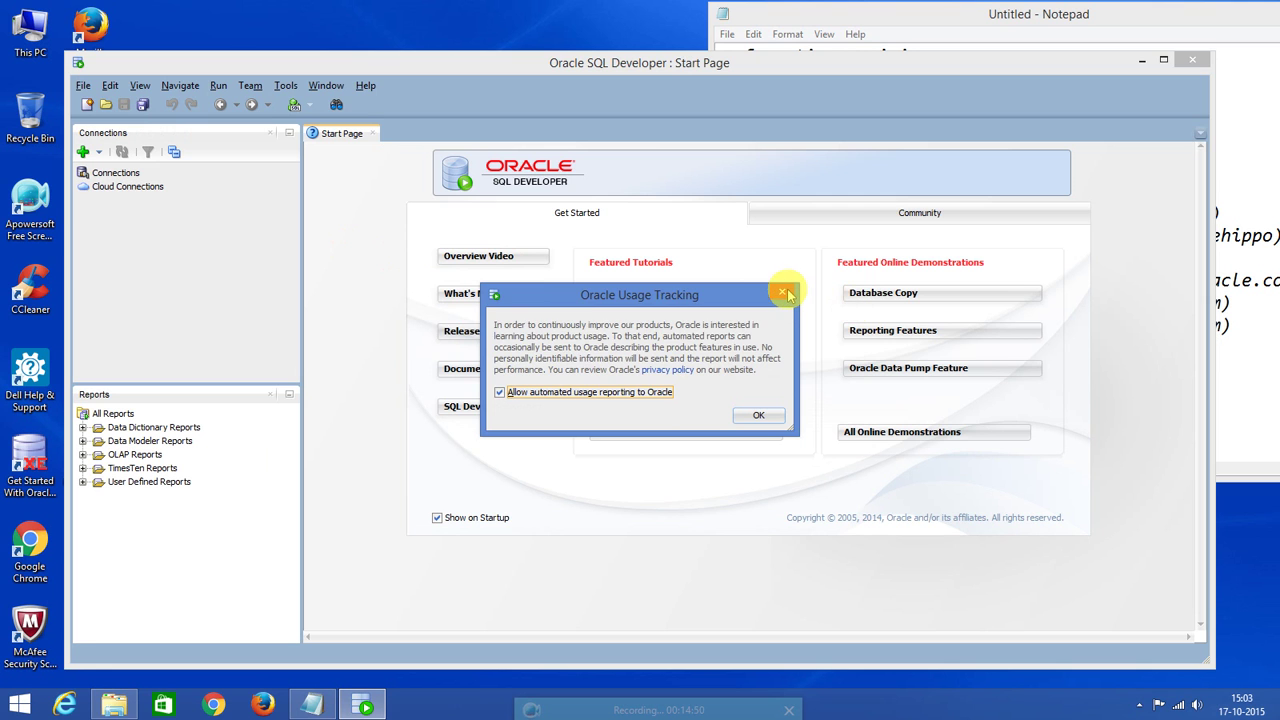
# Dismiss the Oracle Usage Tracking dialog, maximize SQL Developer, and select the Connections node.
pyautogui.click(785, 293)
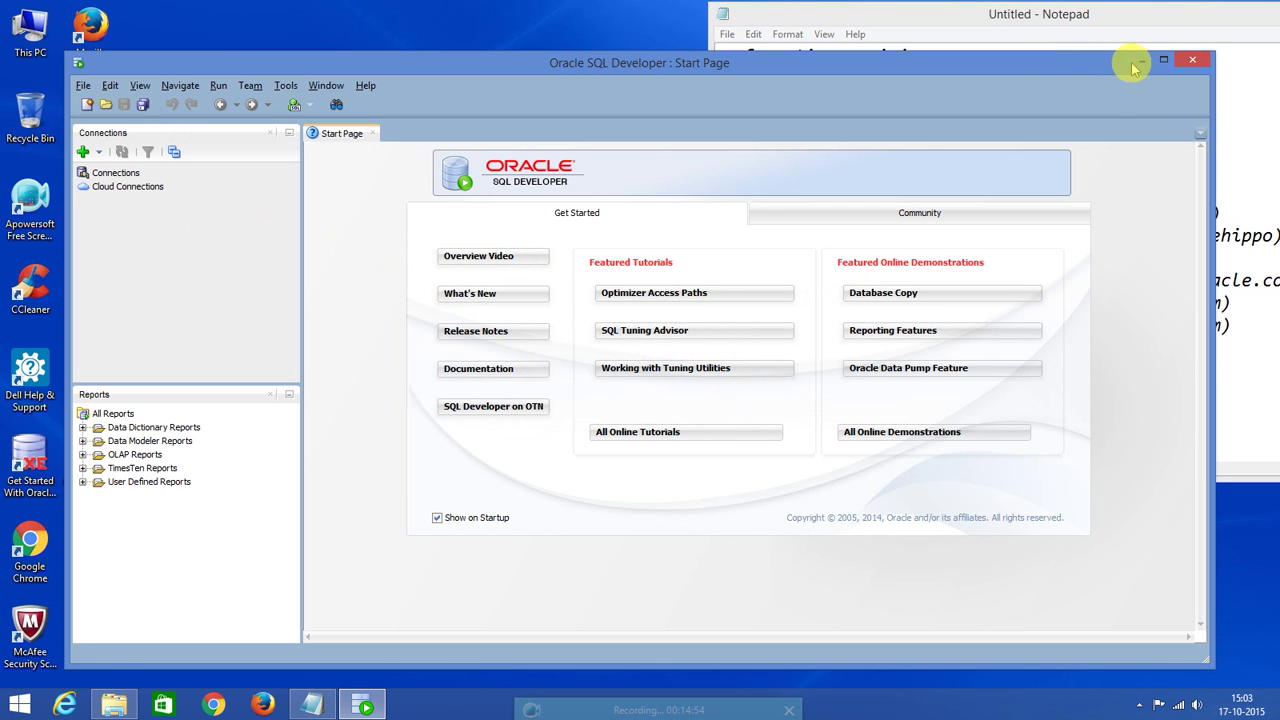
pyautogui.click(1163, 63)
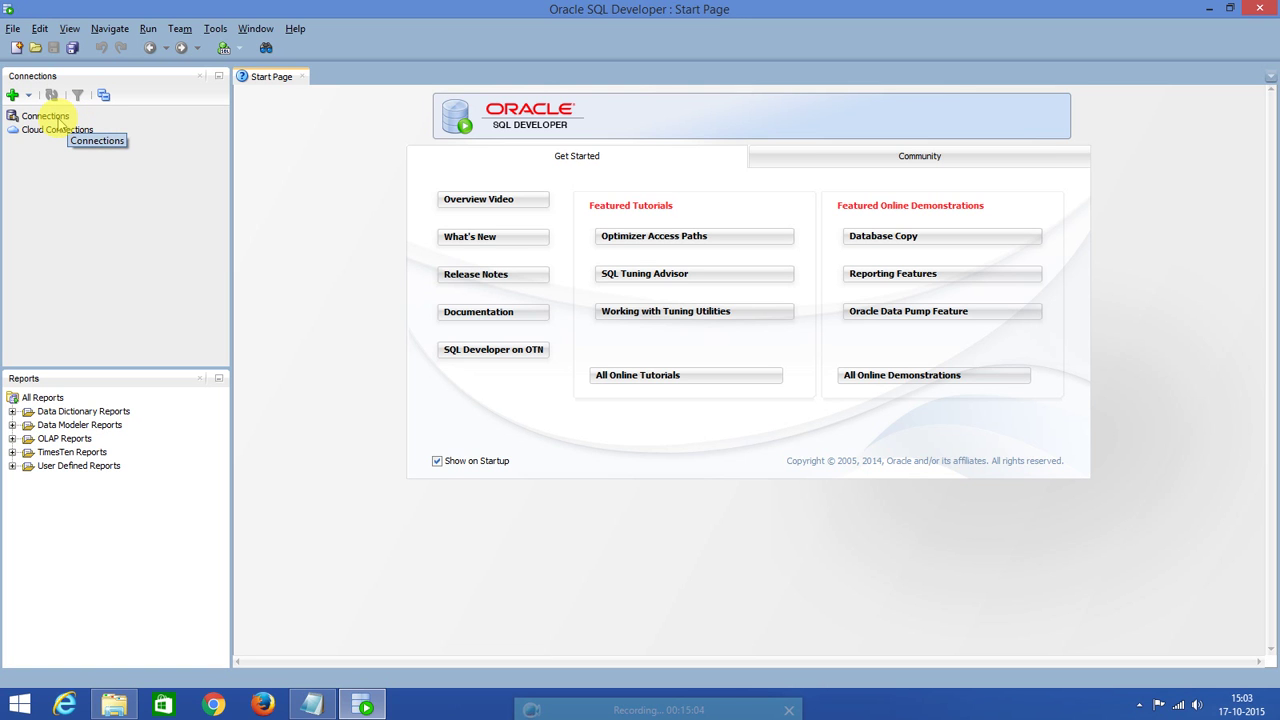
pyautogui.click(50, 116)
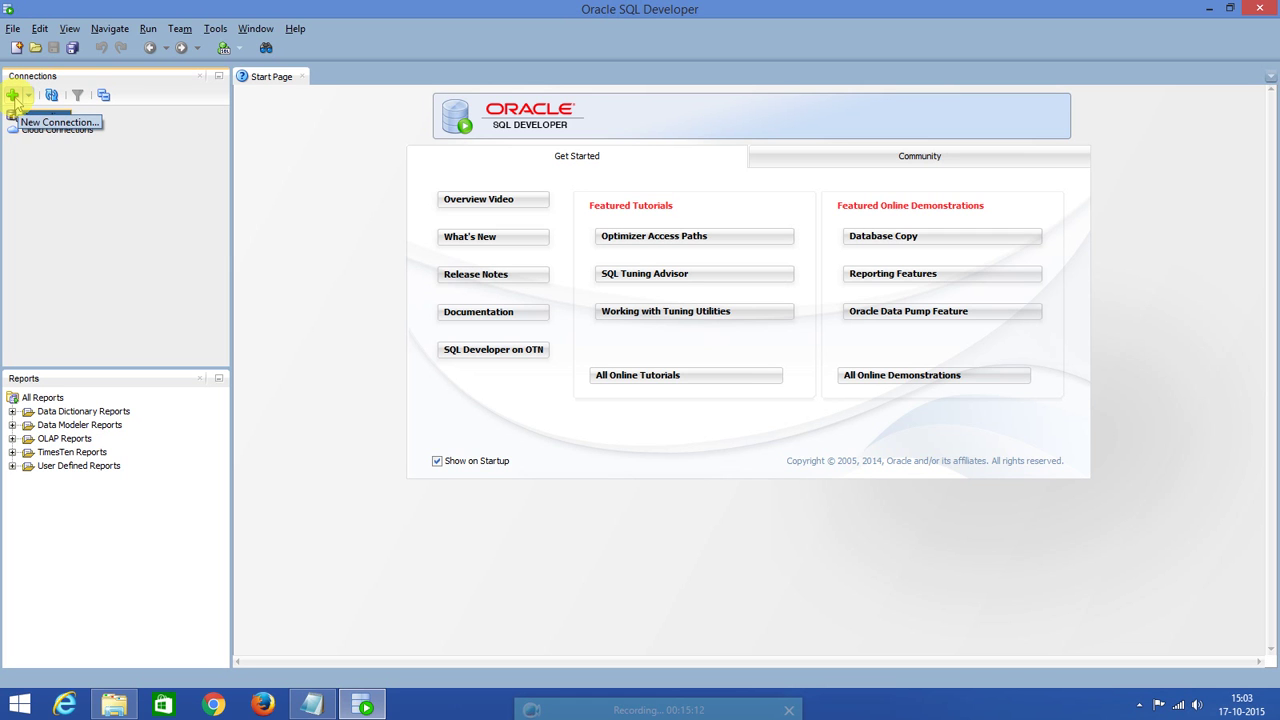
# Create a connection named System, enter the username and password, and tick Save Password.
pyautogui.click(15, 98)
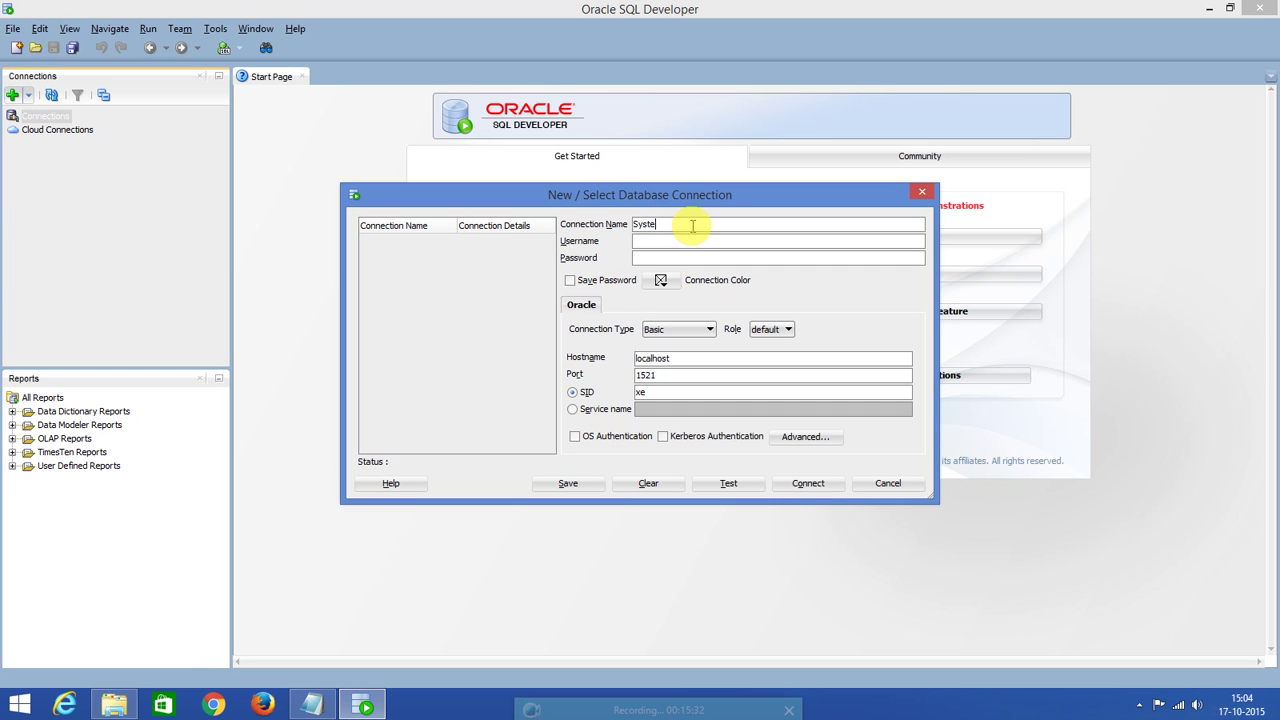
pyautogui.click(675, 246)
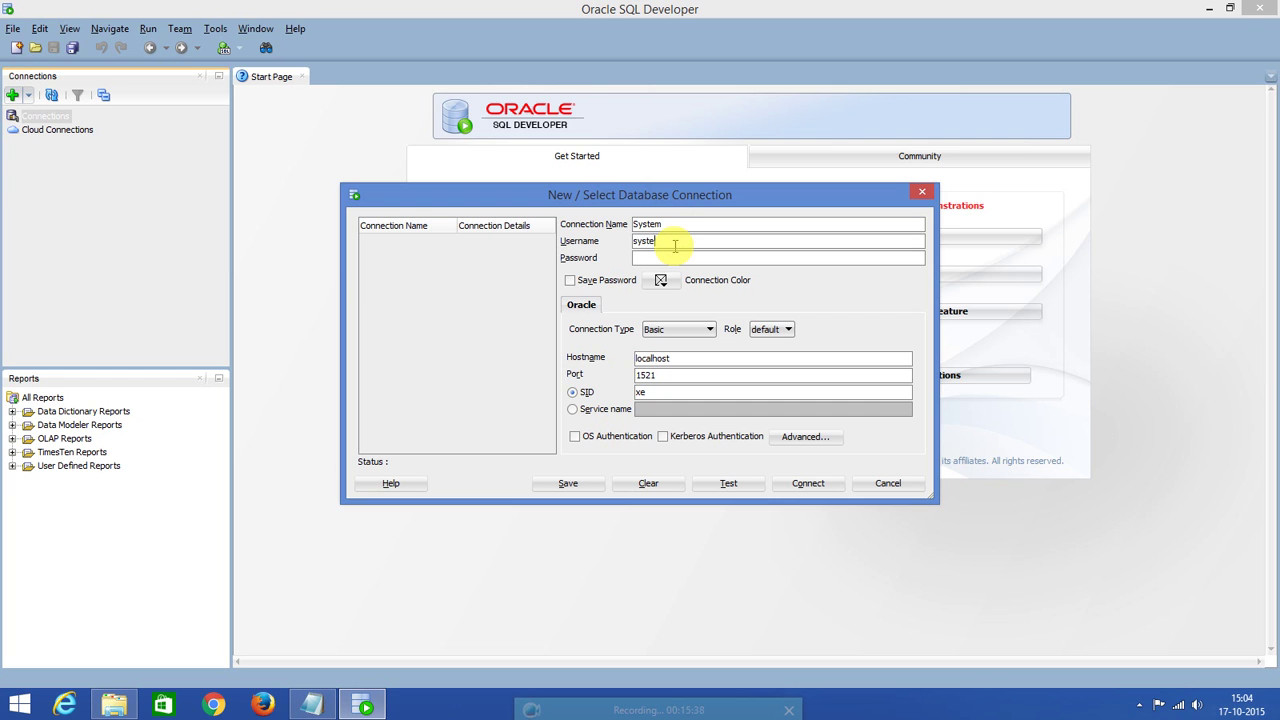
pyautogui.moveTo(677, 224); pyautogui.dragTo(600, 224)
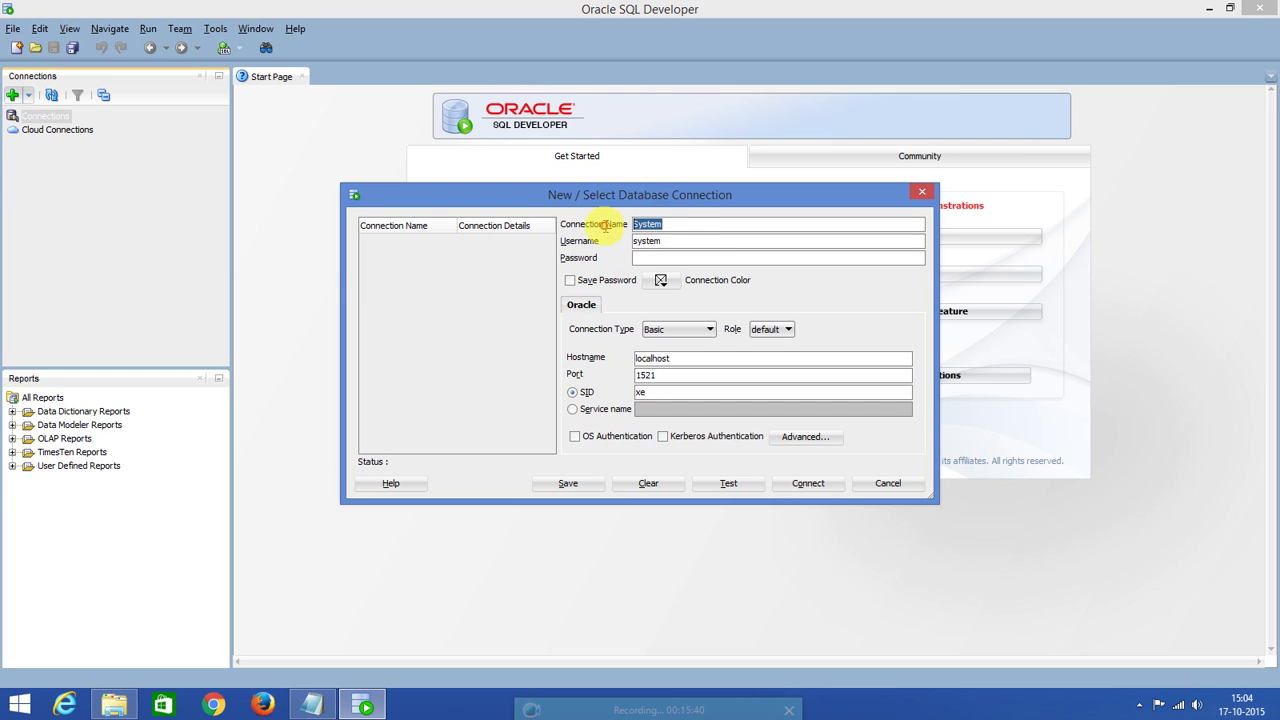
pyautogui.click(666, 241)
pyautogui.moveTo(666, 241); pyautogui.dragTo(628, 243)
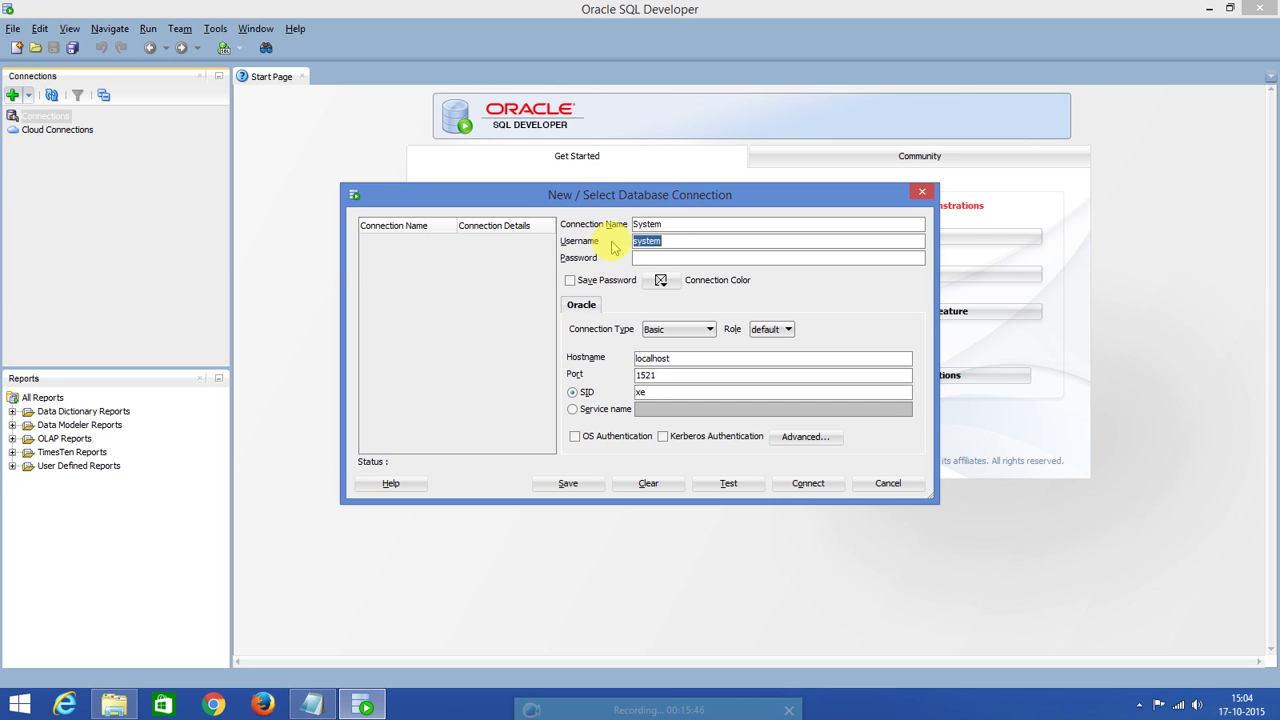
pyautogui.click(667, 241)
pyautogui.doubleClick(664, 241)
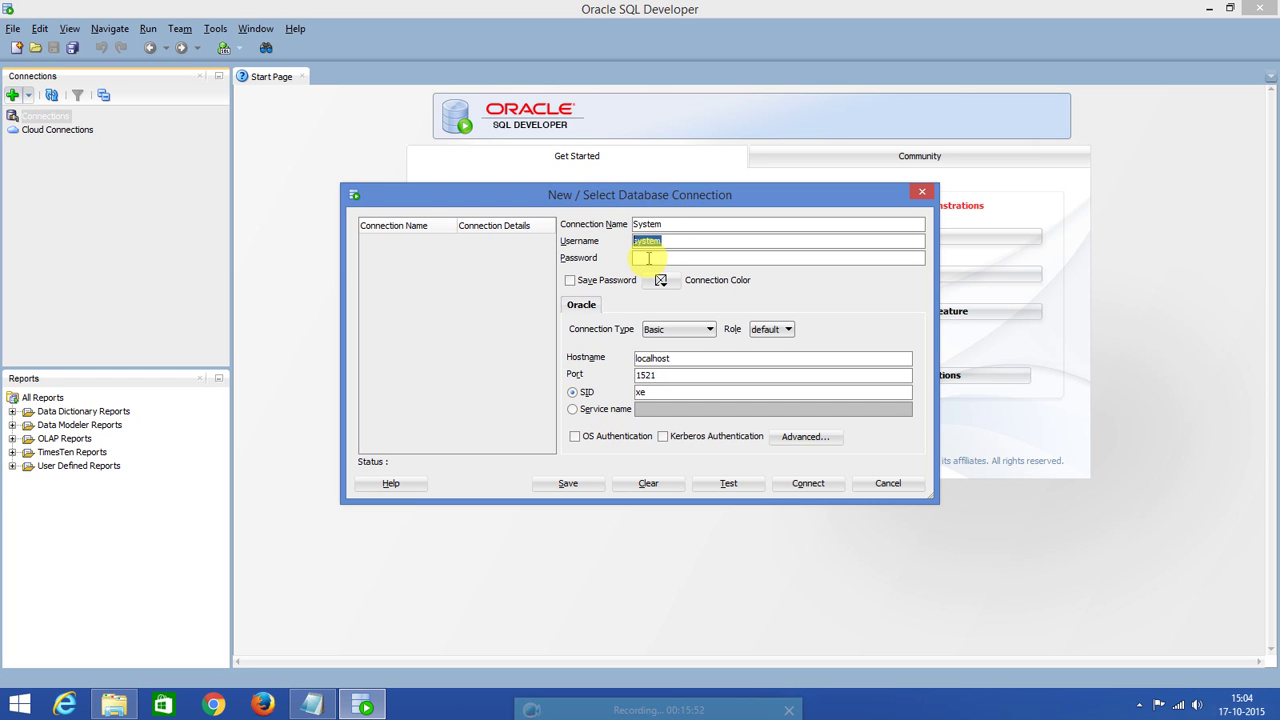
pyautogui.click(657, 258)
pyautogui.click(570, 281)
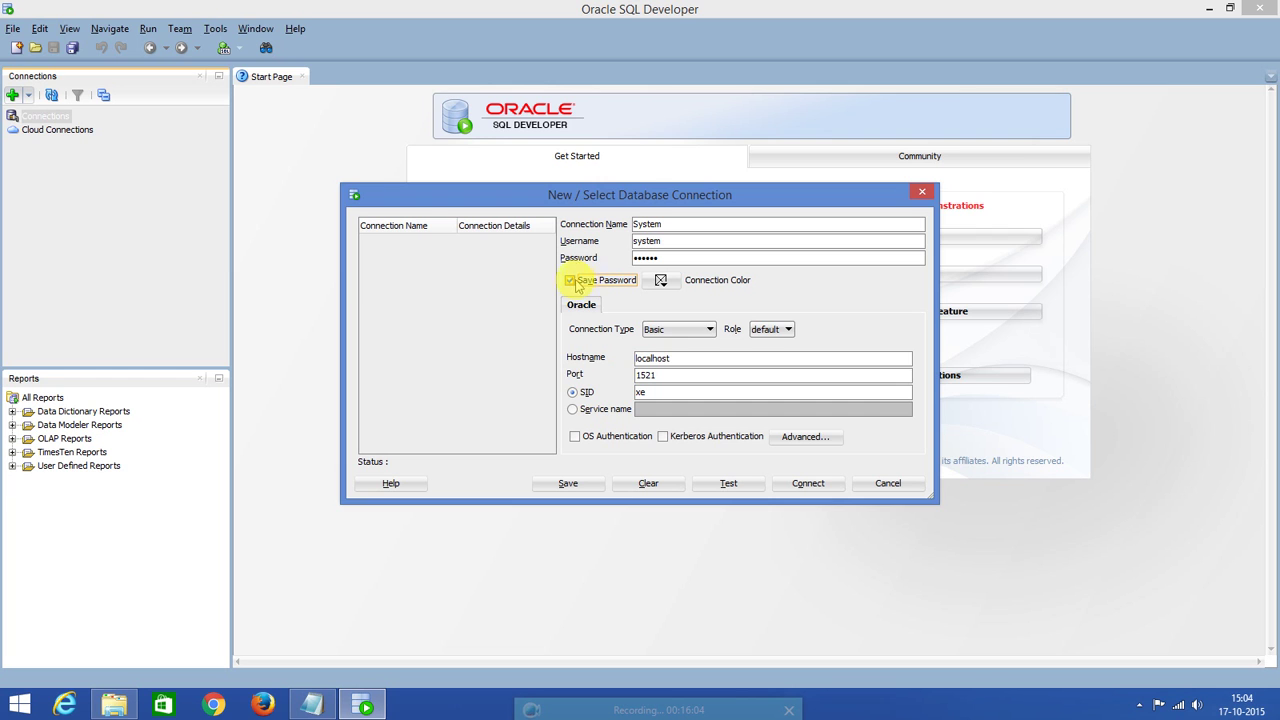
# Switch the System connection to TNS alias XE, test it, save it, and connect.
pyautogui.click(708, 330)
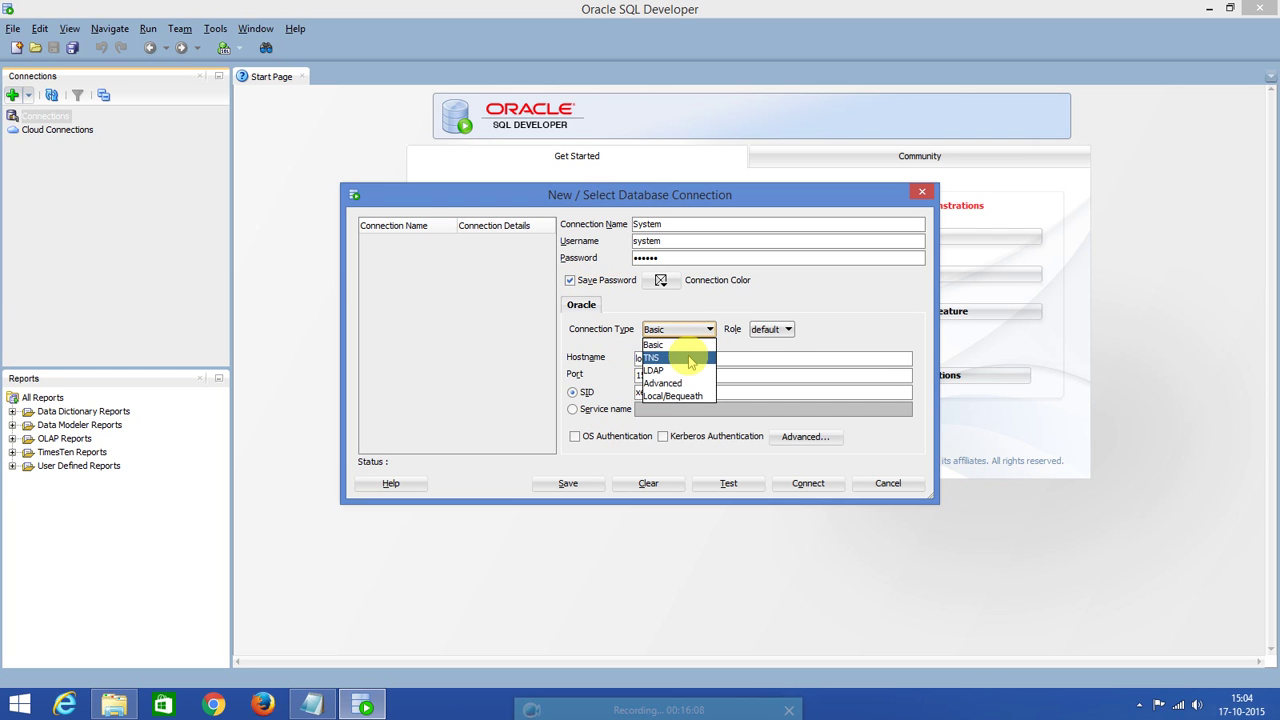
pyautogui.click(690, 360)
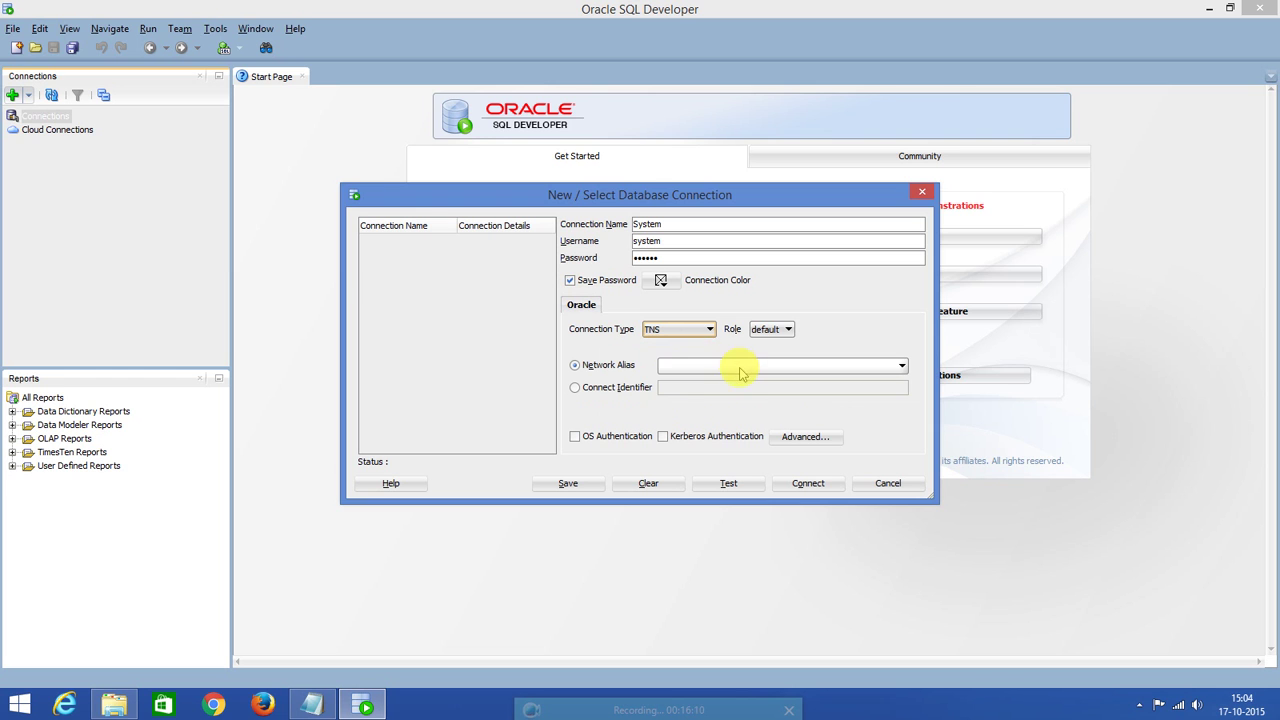
pyautogui.click(738, 366)
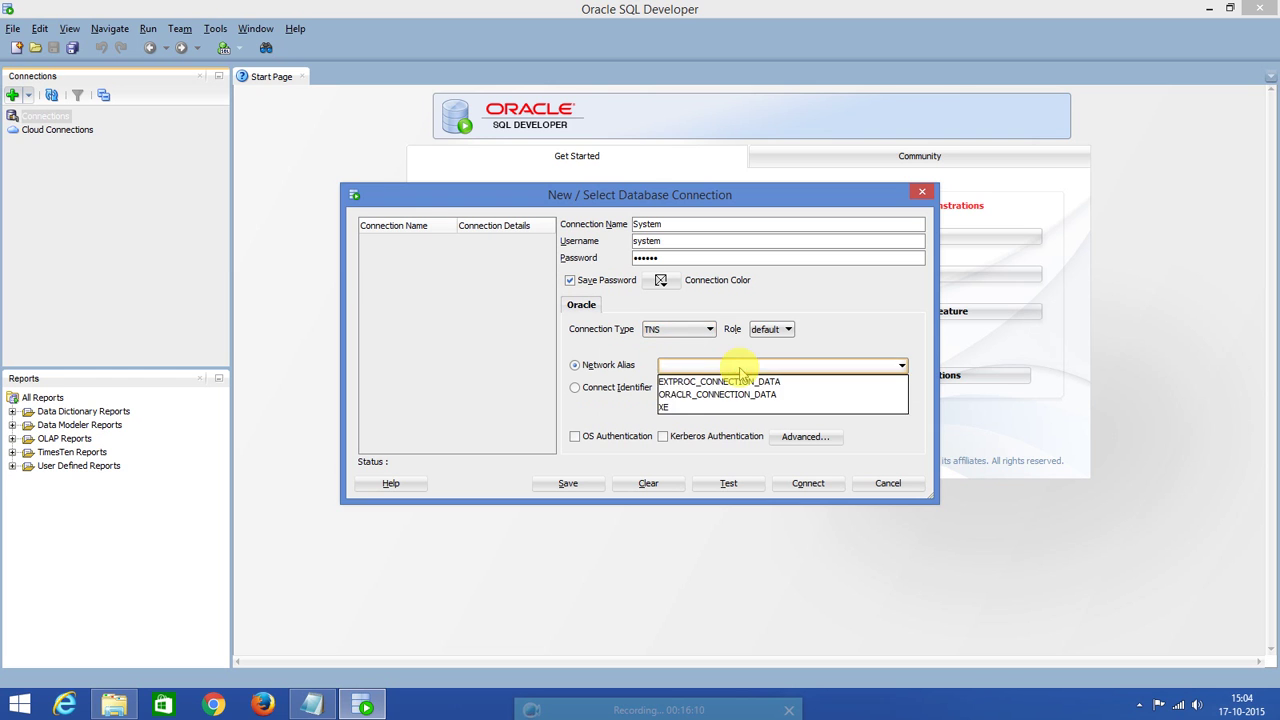
pyautogui.click(686, 410)
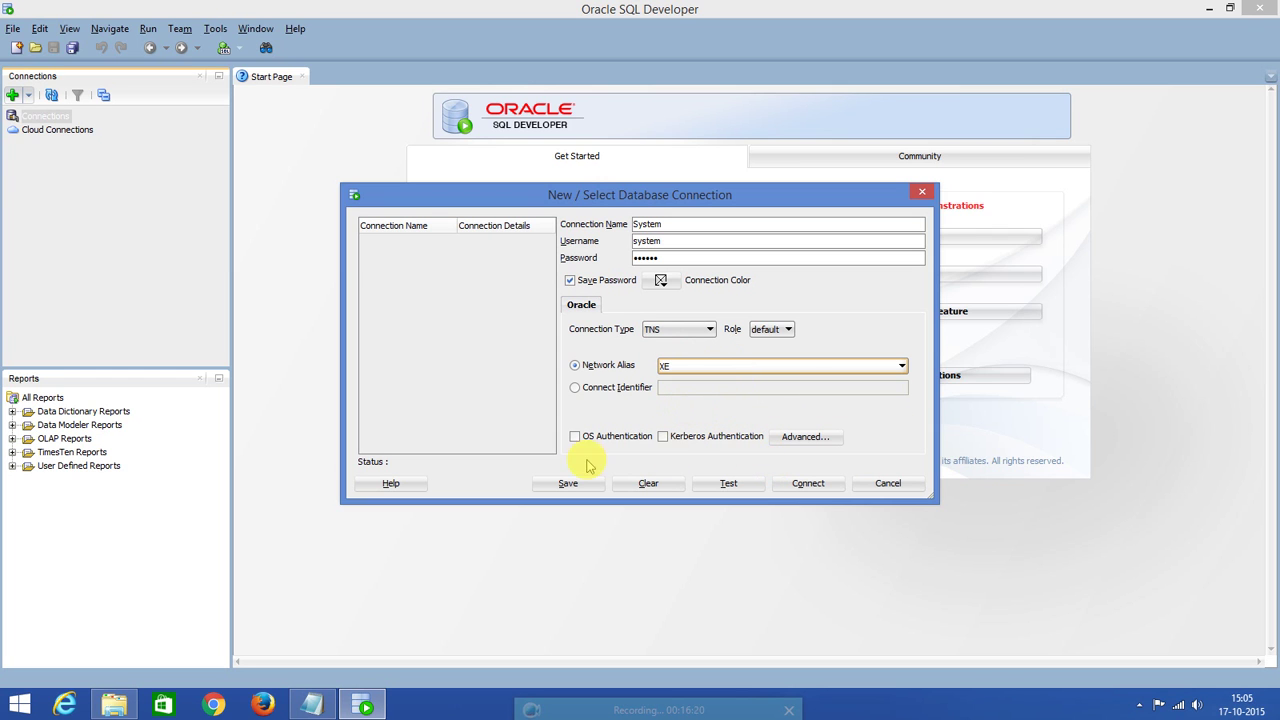
pyautogui.click(724, 485)
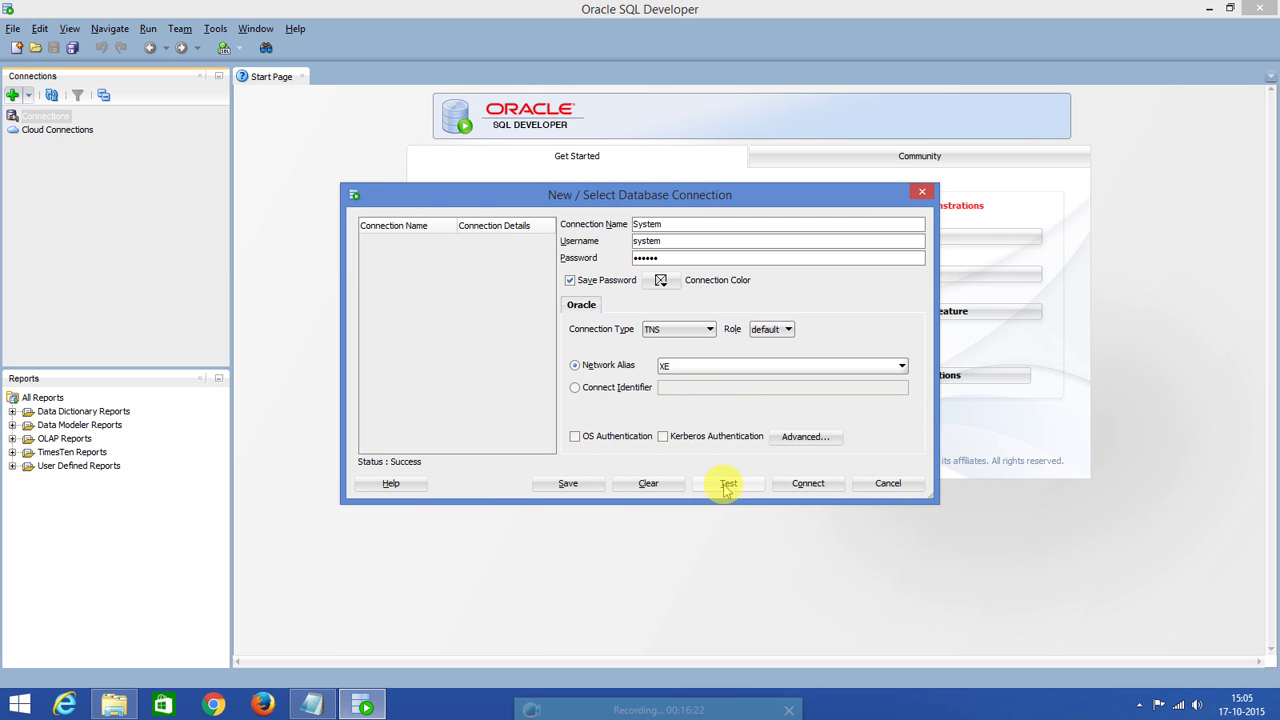
pyautogui.click(567, 486)
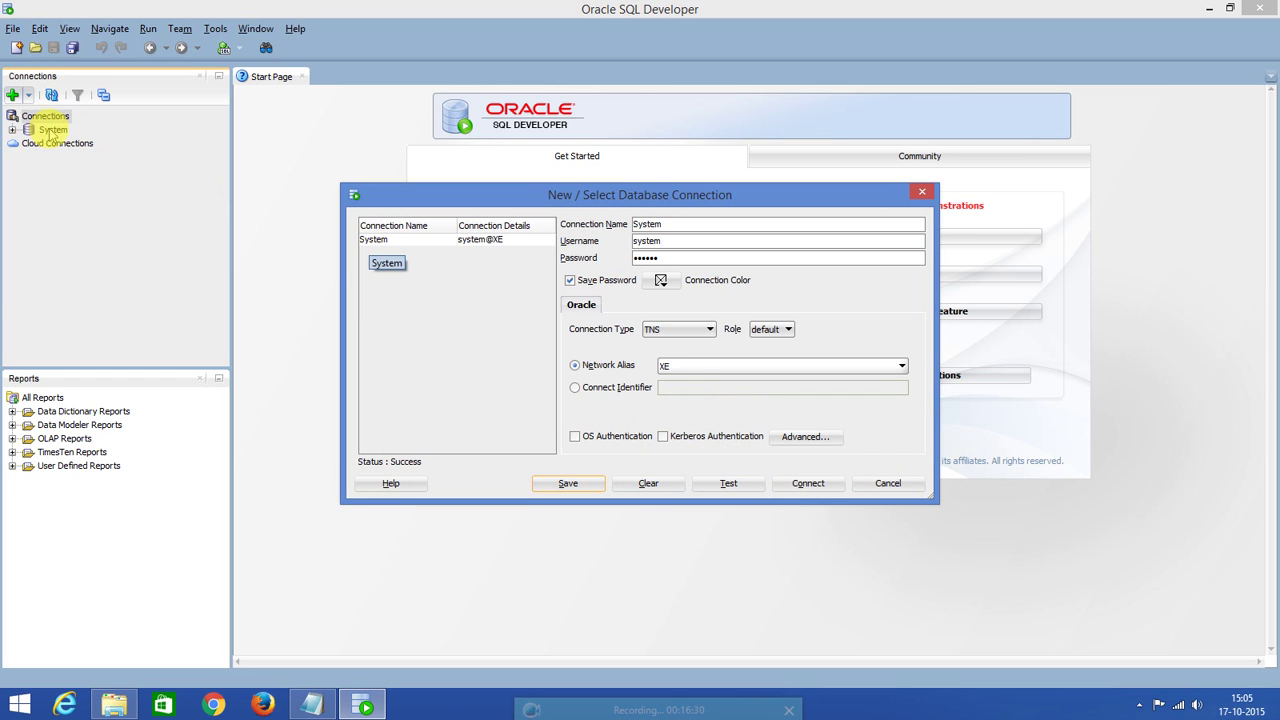
pyautogui.click(808, 486)
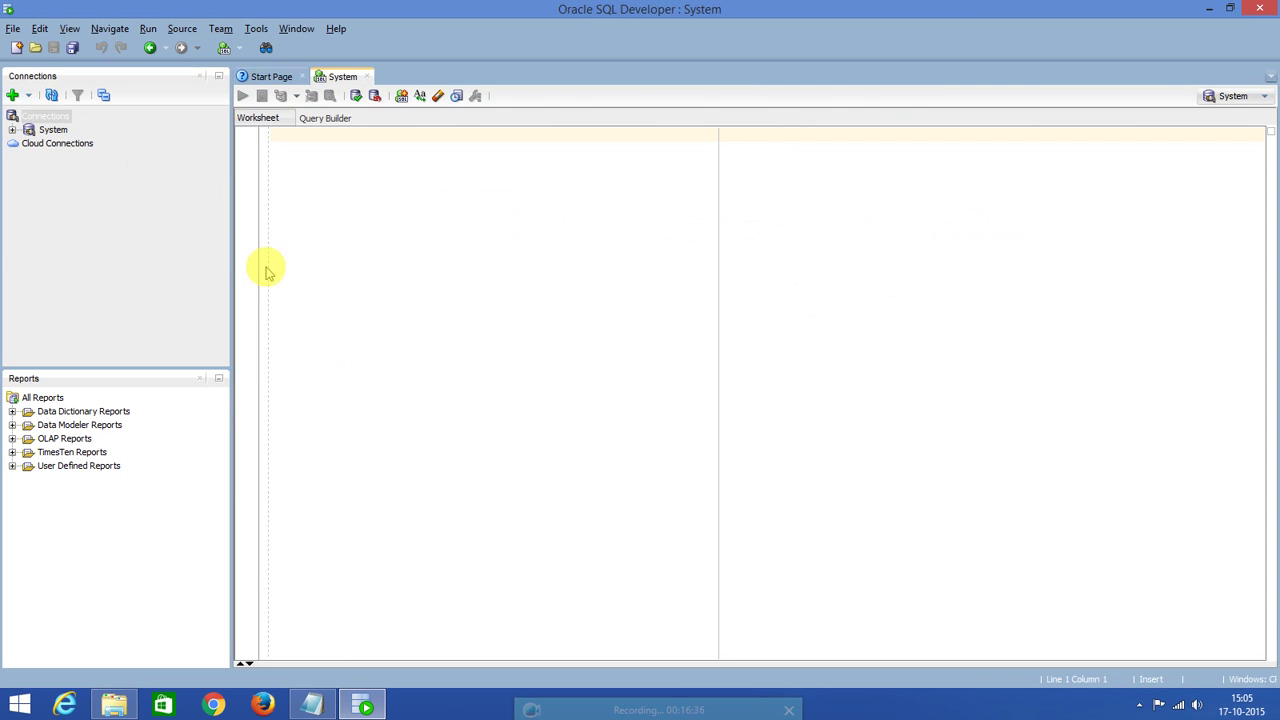
pyautogui.click(310, 191)
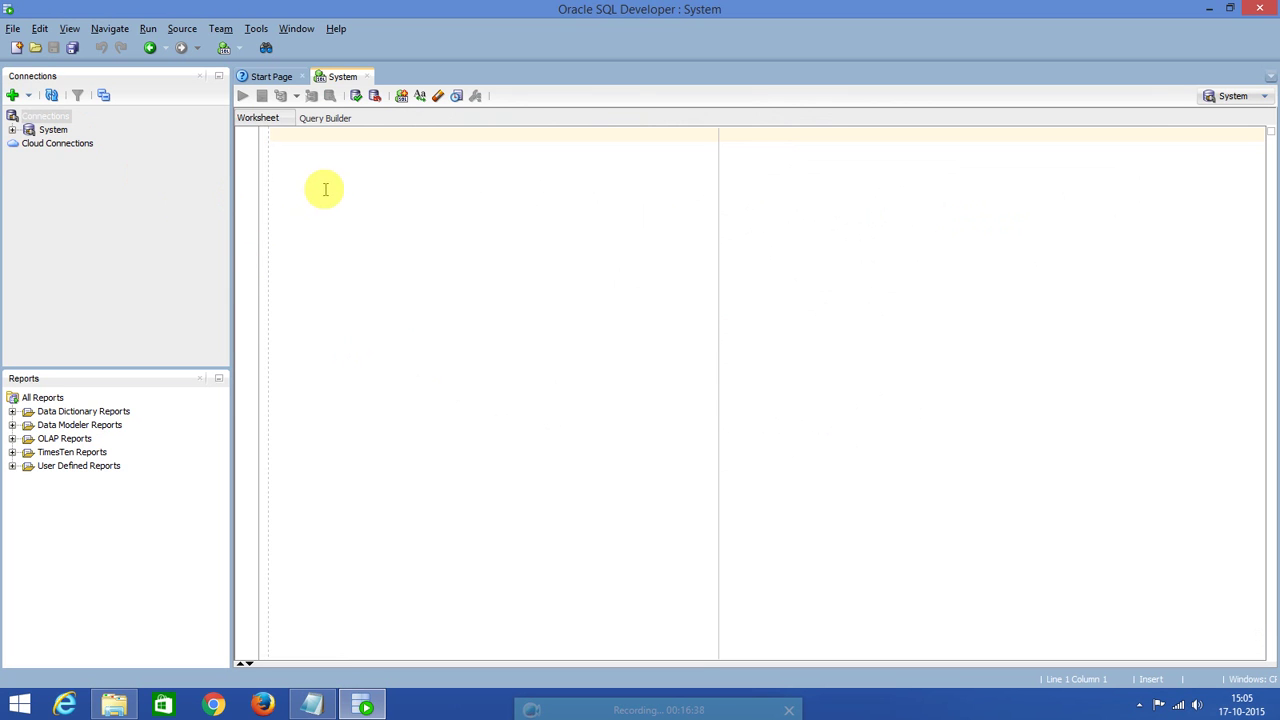
pyautogui.click(12, 130)
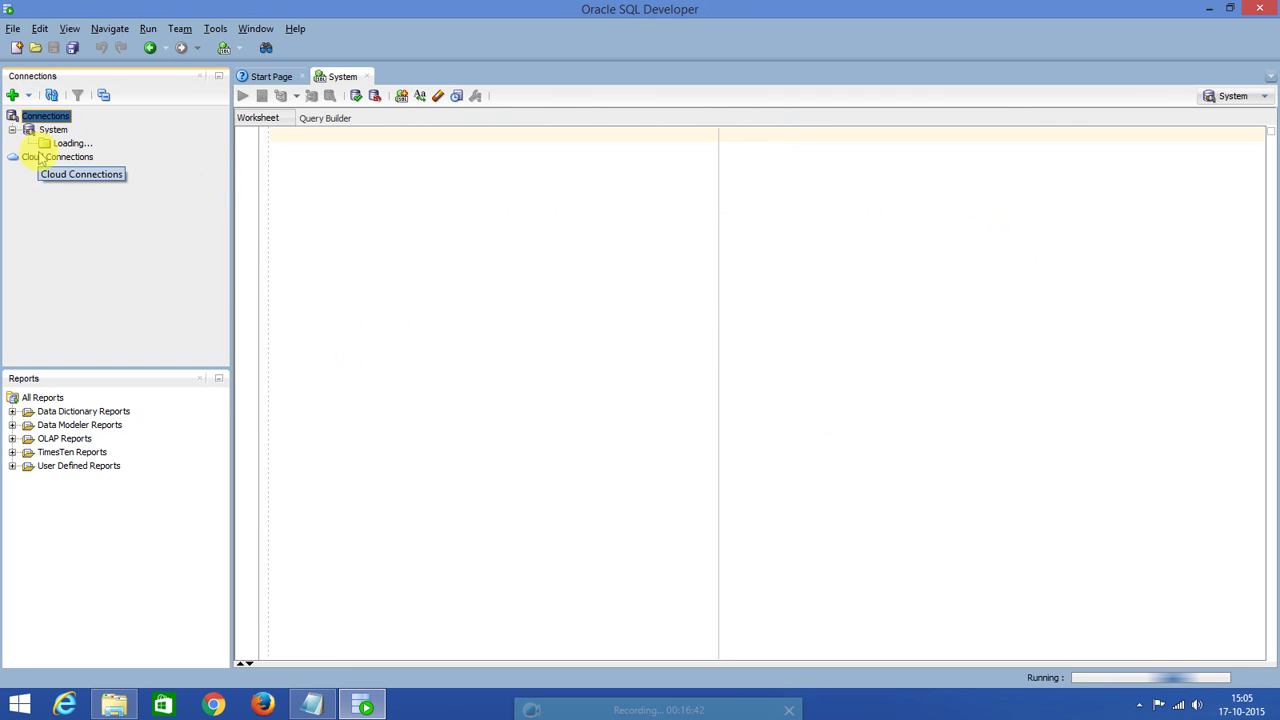
pyautogui.click(28, 143)
pyautogui.click(28, 143)
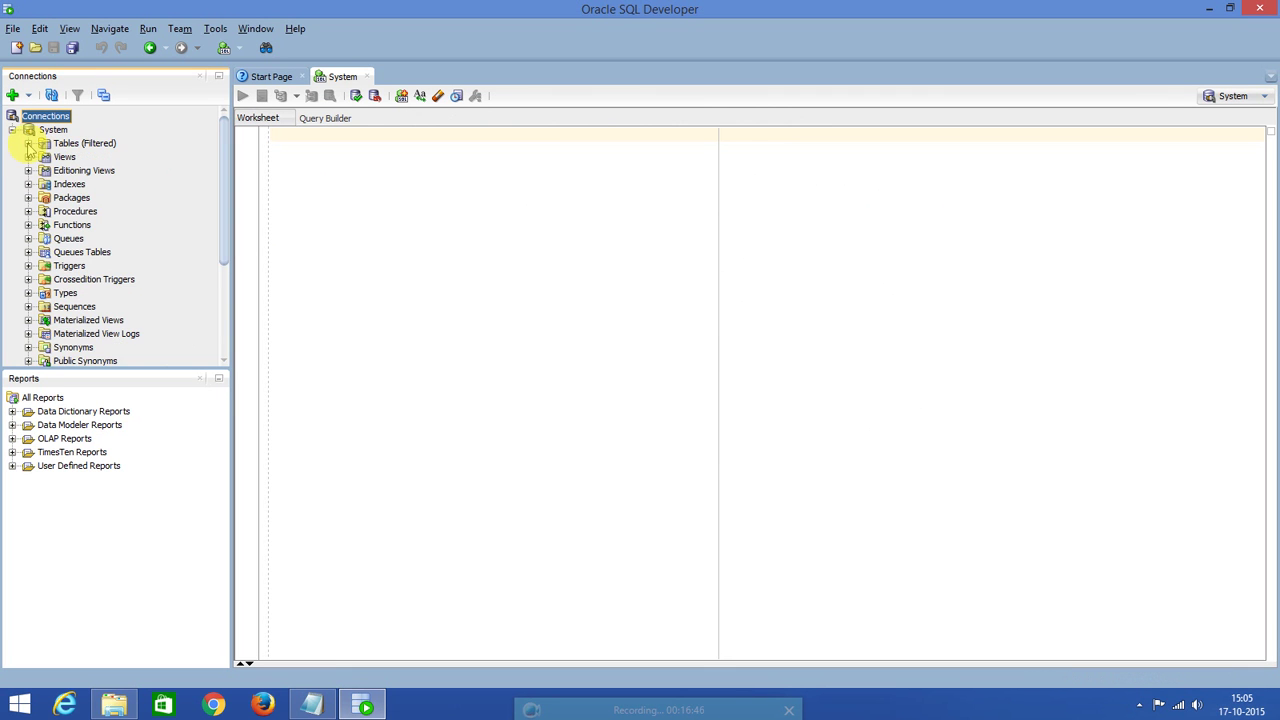
pyautogui.click(12, 130)
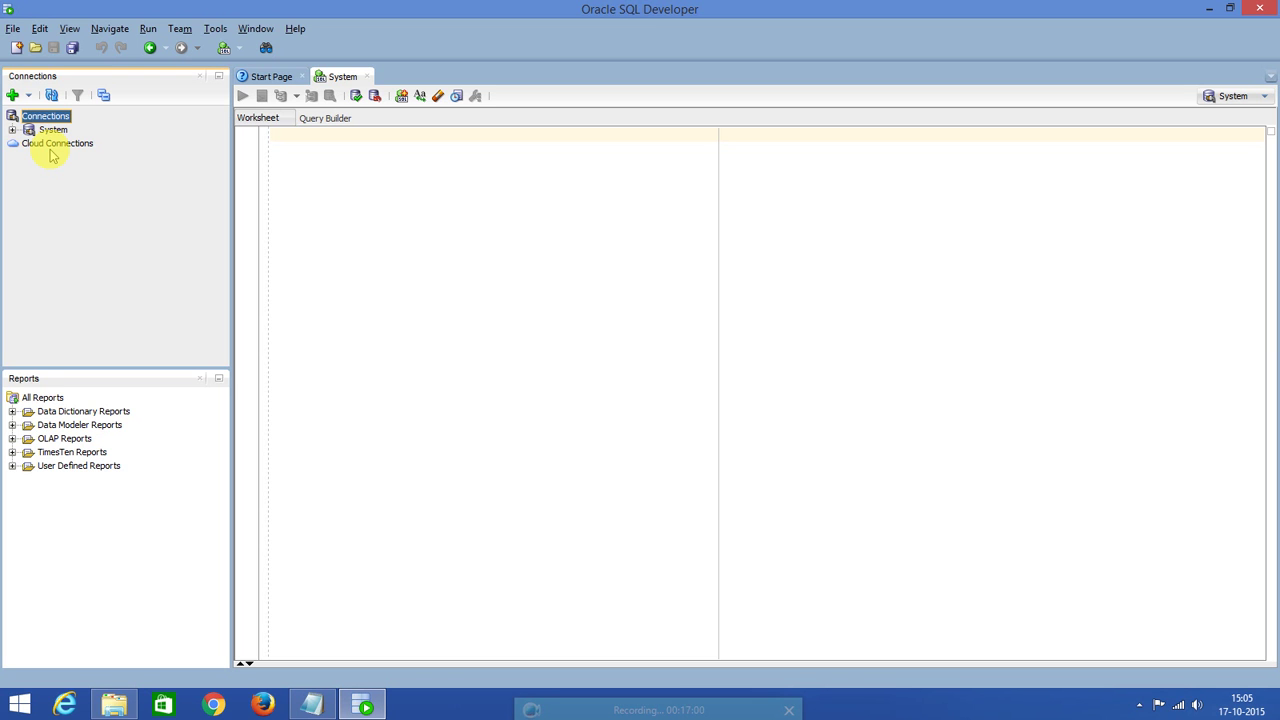
pyautogui.click(291, 158)
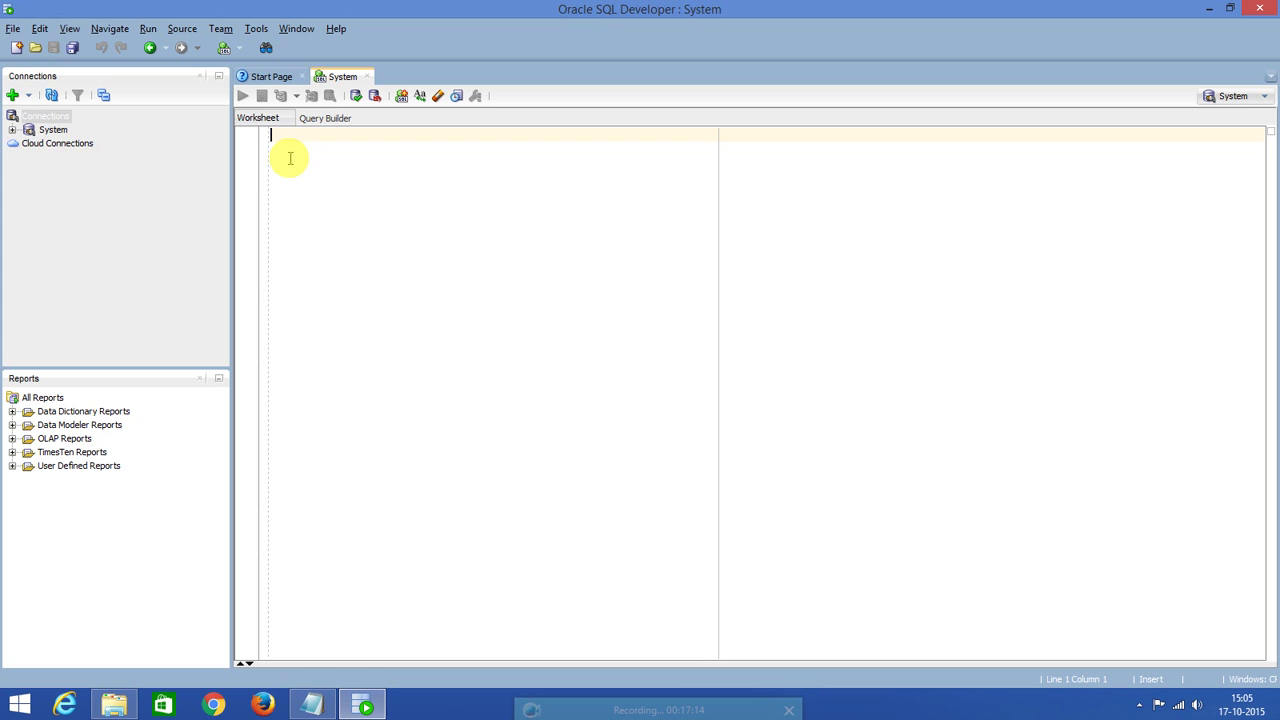
pyautogui.click(290, 158)
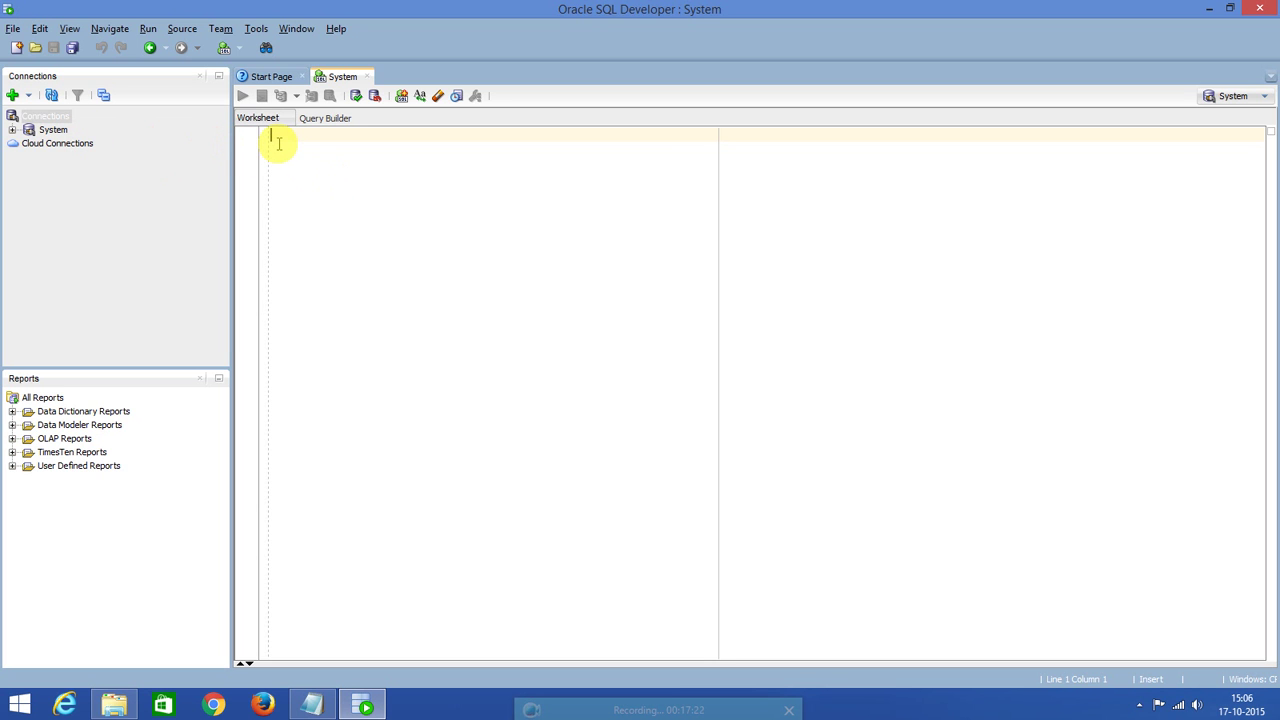
# Run ALTER USER HR IDENTIFIED BY with the new password and enlarge the Script Output pane.
pyautogui.write('alter')
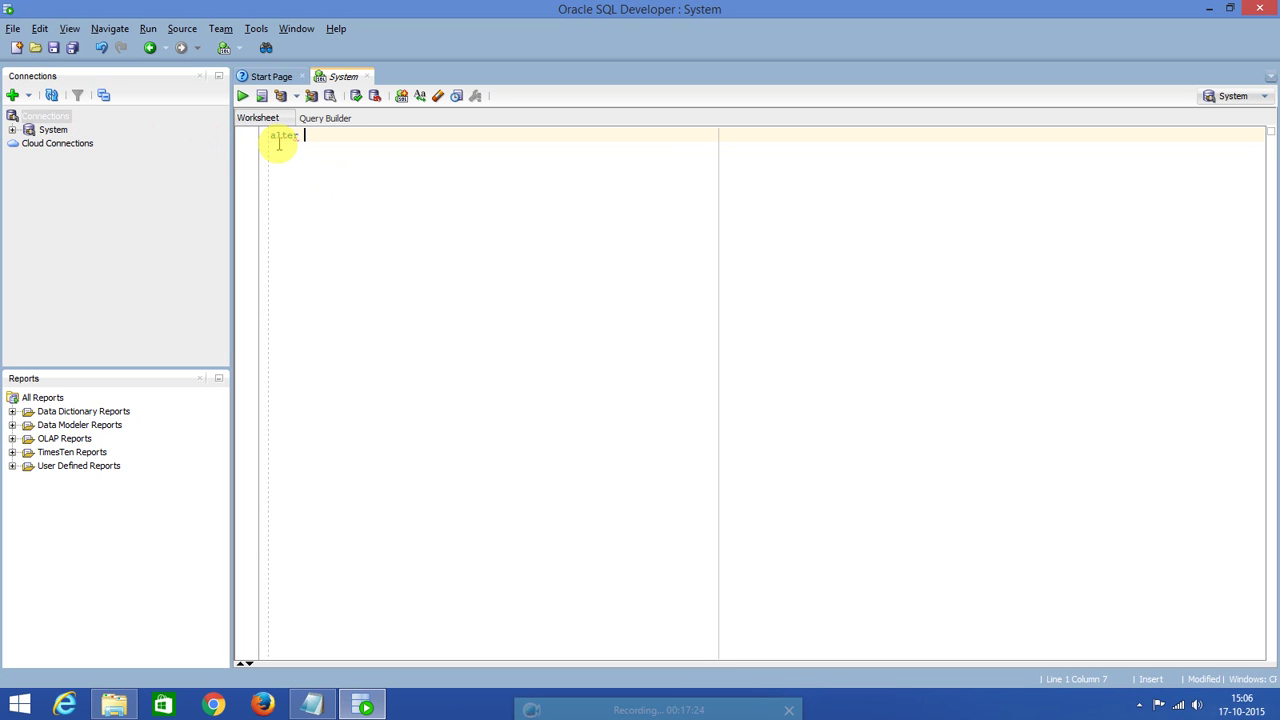
pyautogui.write(' user HR identified by HR')
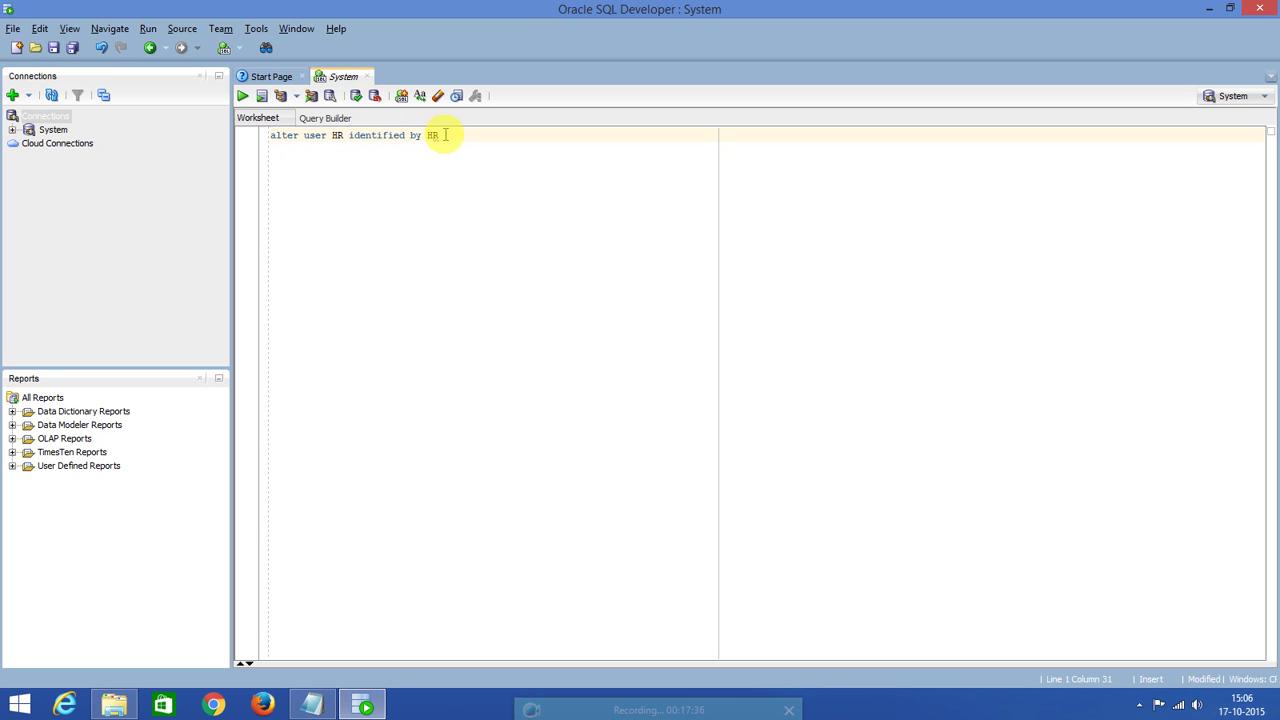
pyautogui.doubleClick(339, 136)
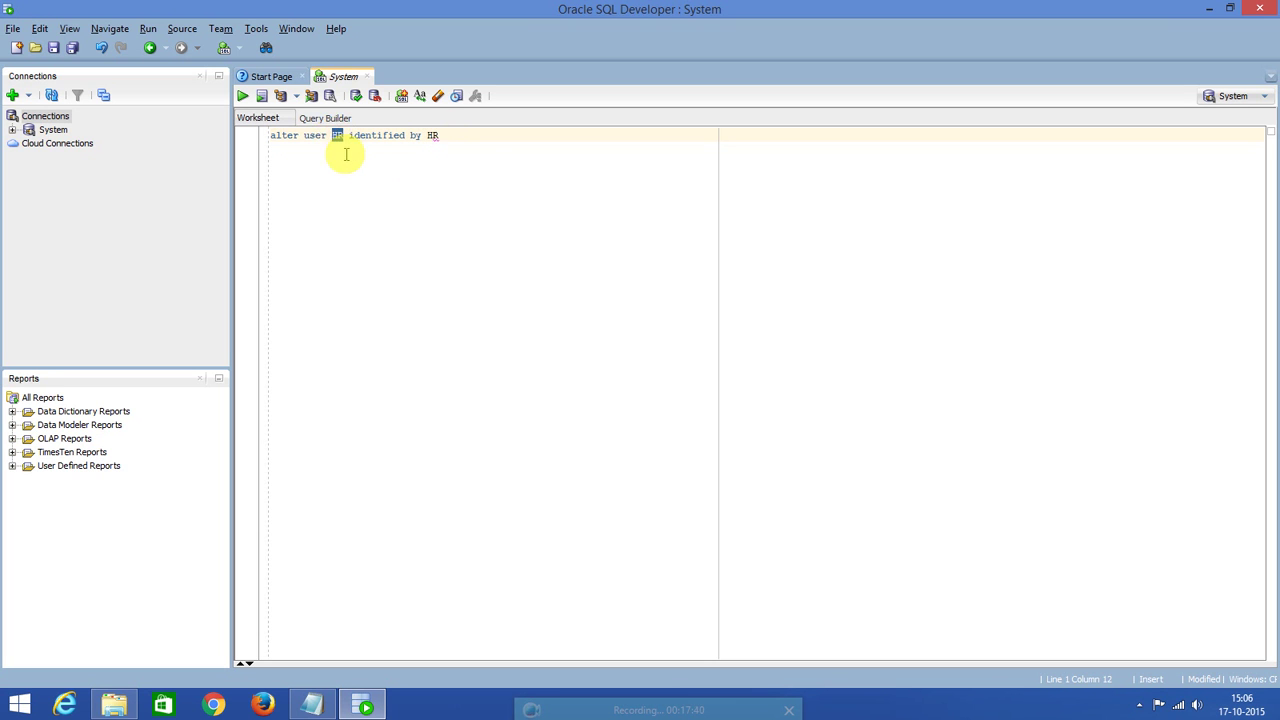
pyautogui.click(344, 136)
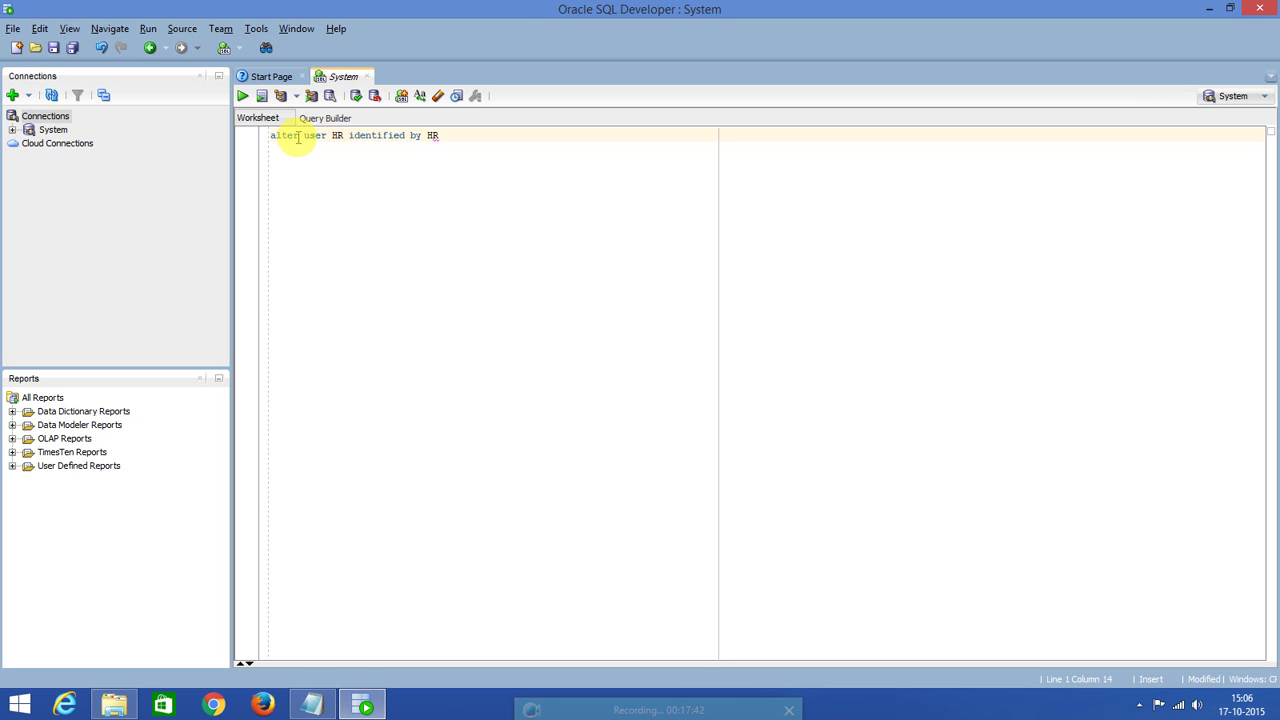
pyautogui.click(451, 143)
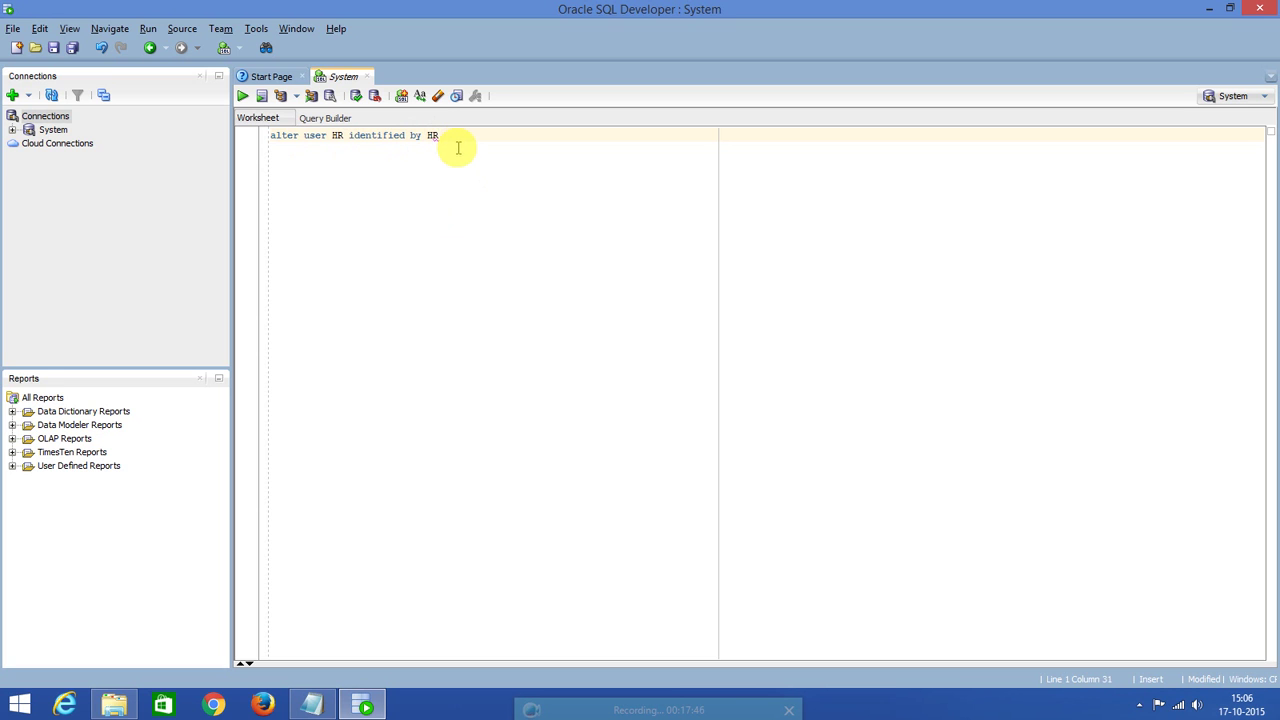
pyautogui.doubleClick(337, 135)
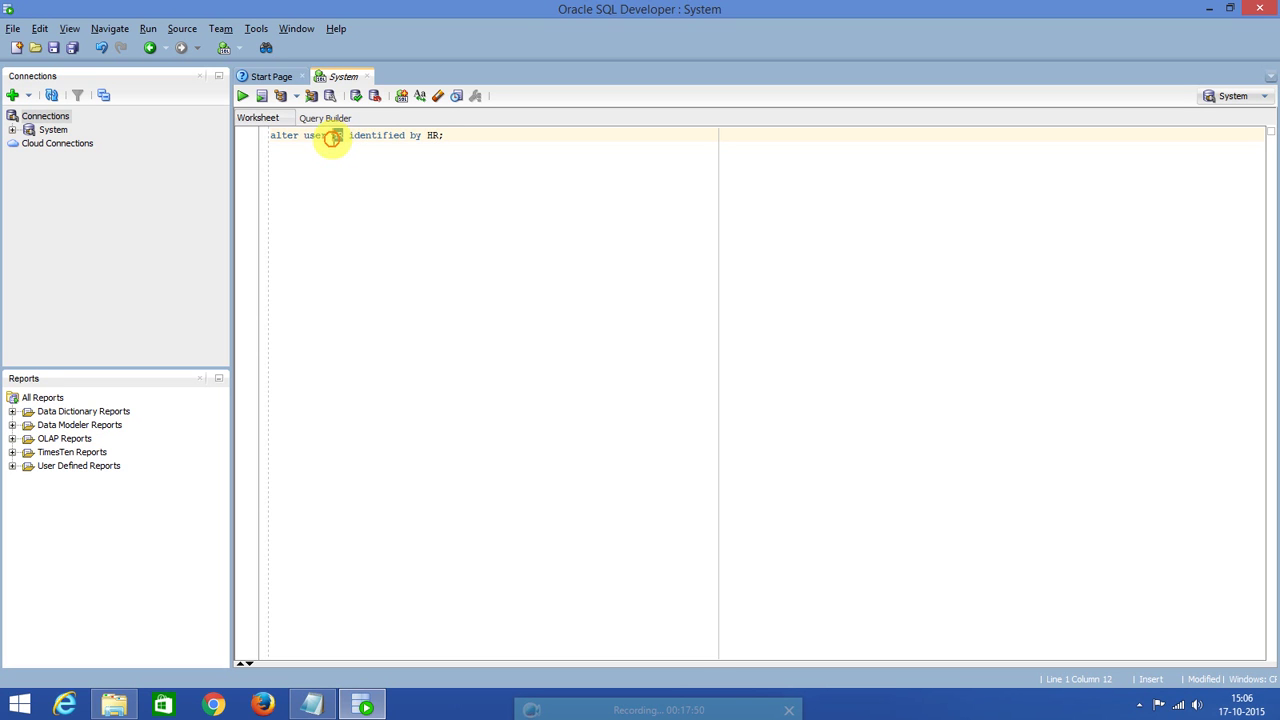
pyautogui.doubleClick(435, 135)
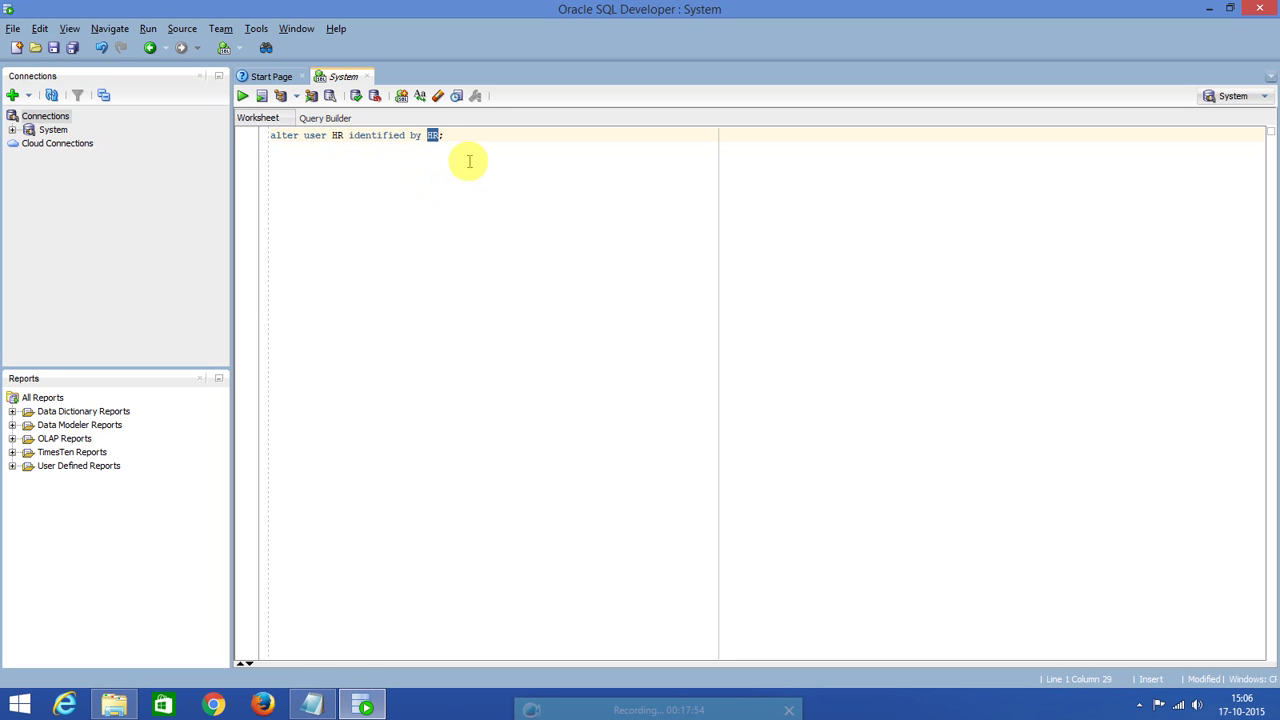
pyautogui.click(400, 135)
pyautogui.click(242, 95)
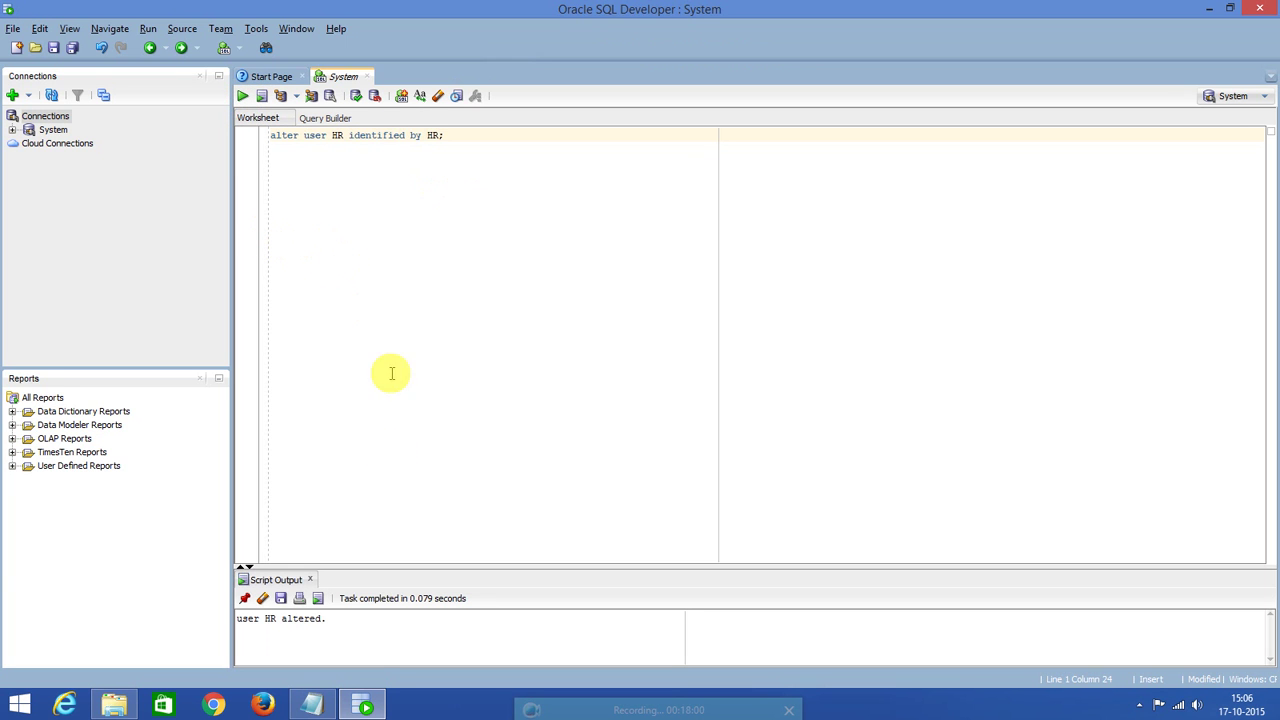
pyautogui.moveTo(391, 565); pyautogui.dragTo(360, 352)
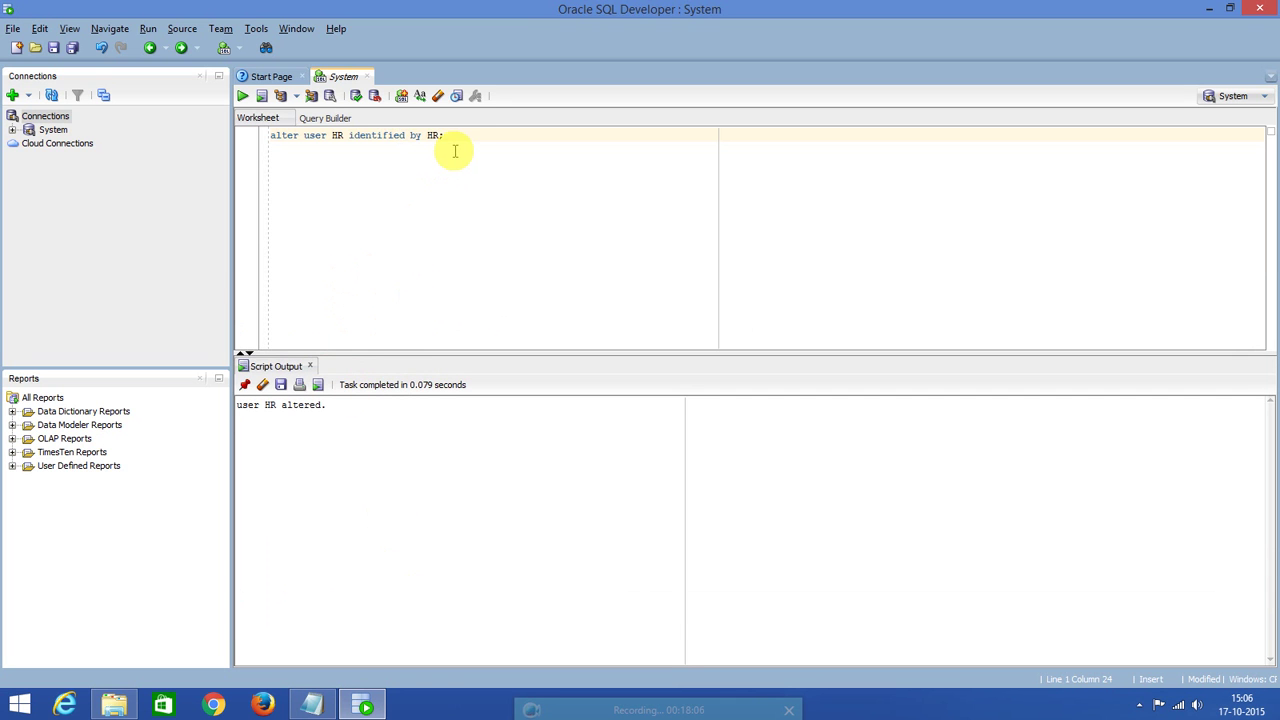
# Run 'grant DBA to HR;' on a new worksheet line and begin a new database connection.
pyautogui.press('Return')
pyautogui.press('Return')
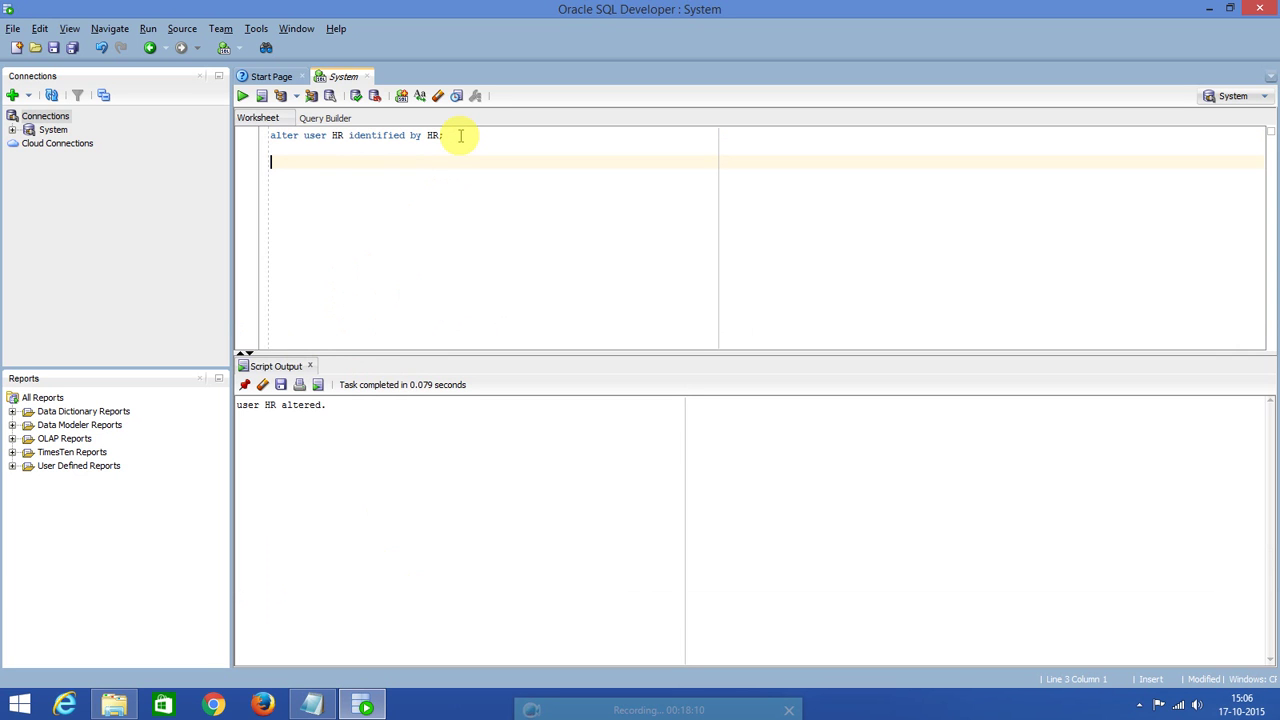
pyautogui.write('grant DBA to HR;')
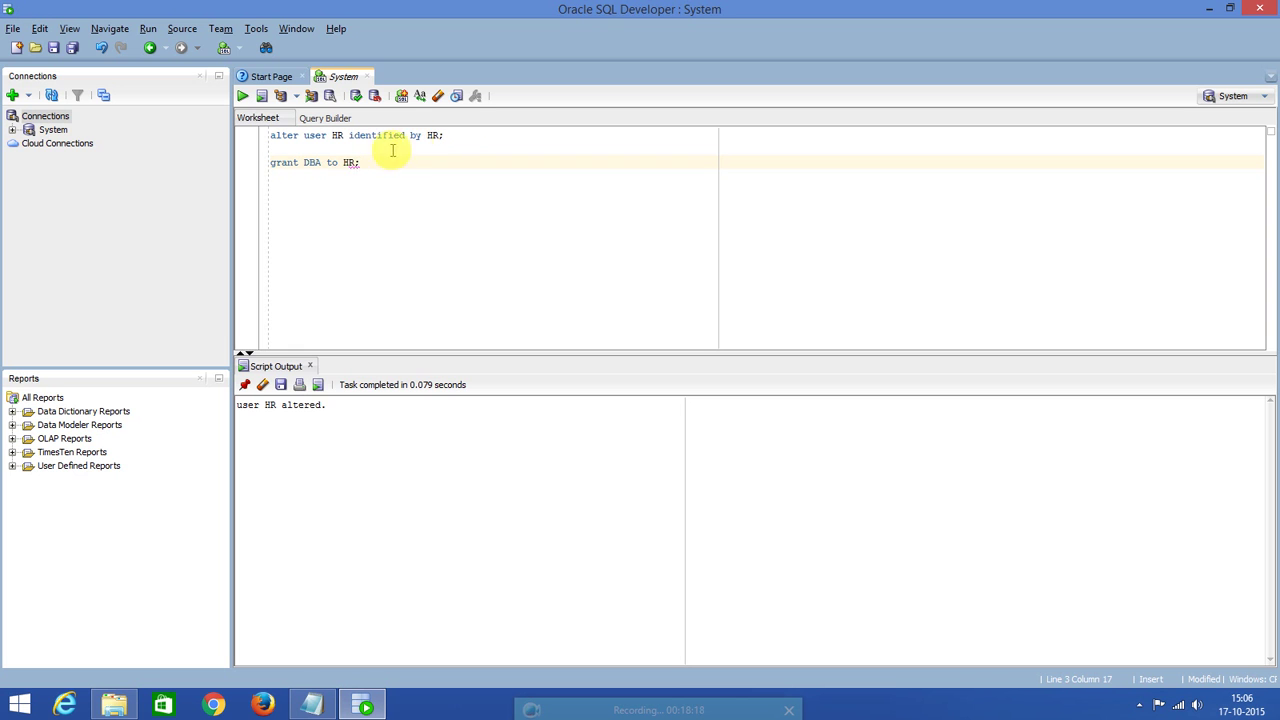
pyautogui.click(338, 162)
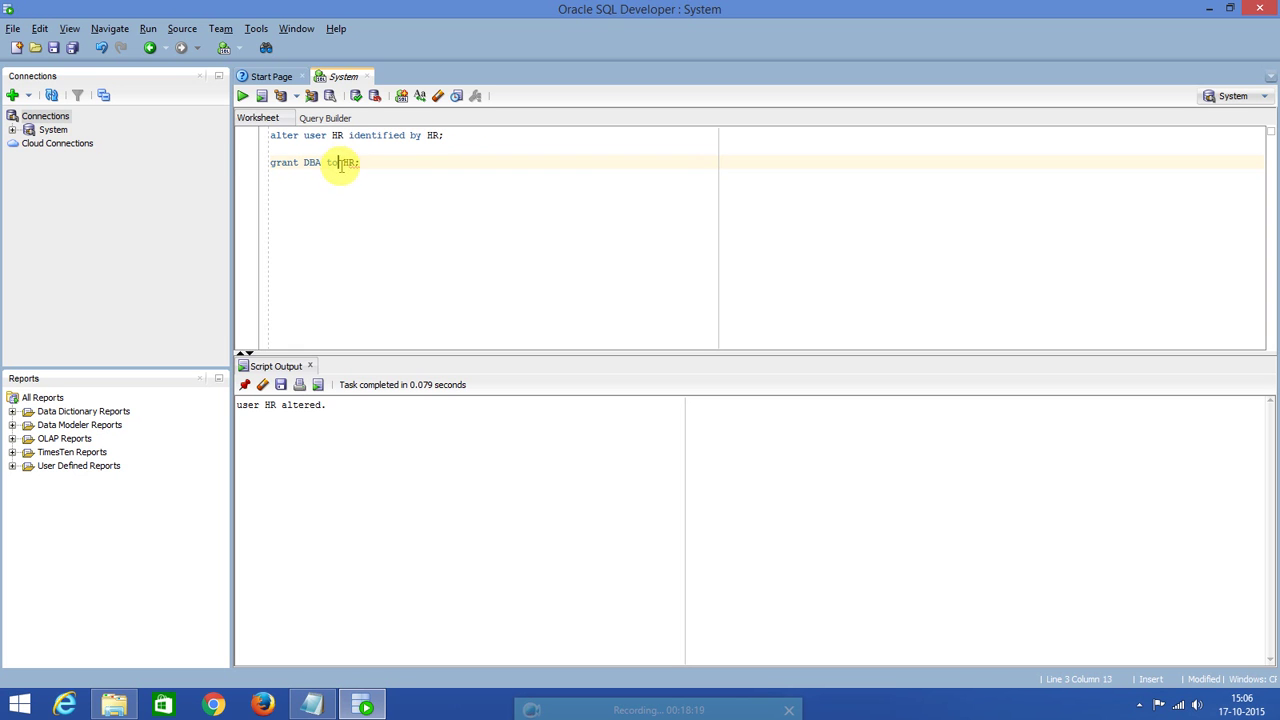
pyautogui.click(242, 95)
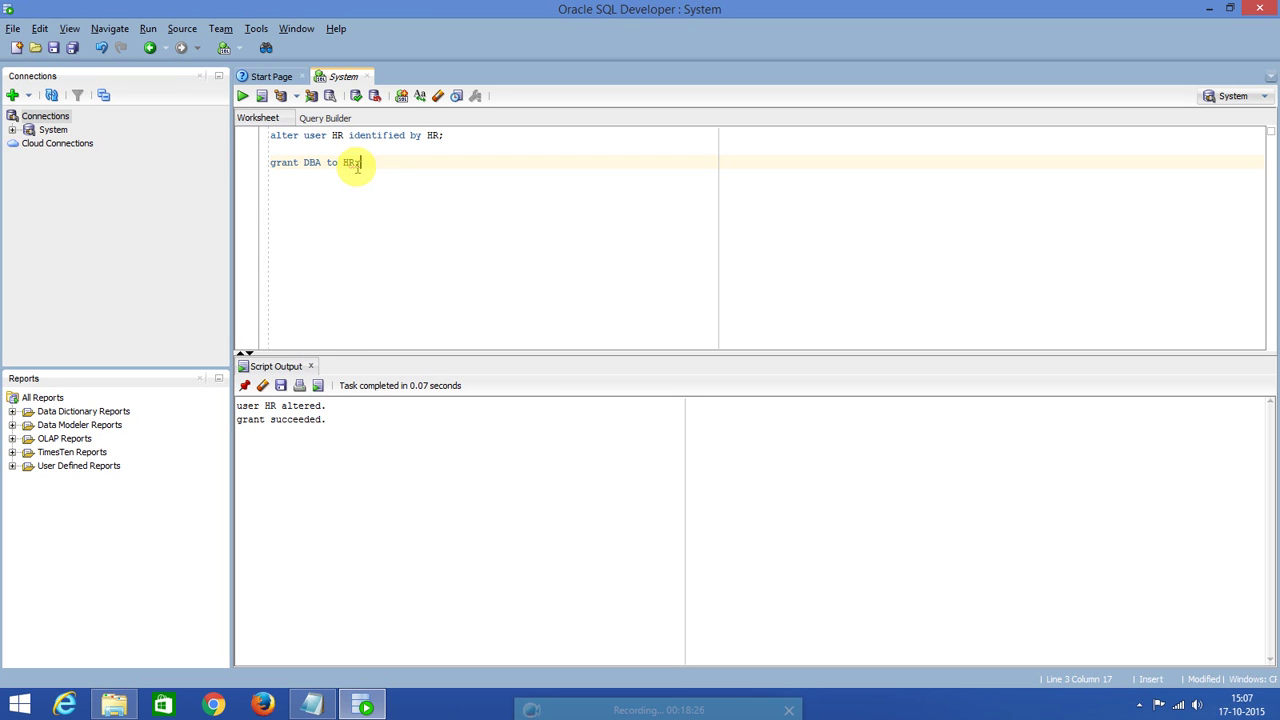
pyautogui.click(294, 162)
pyautogui.click(12, 95)
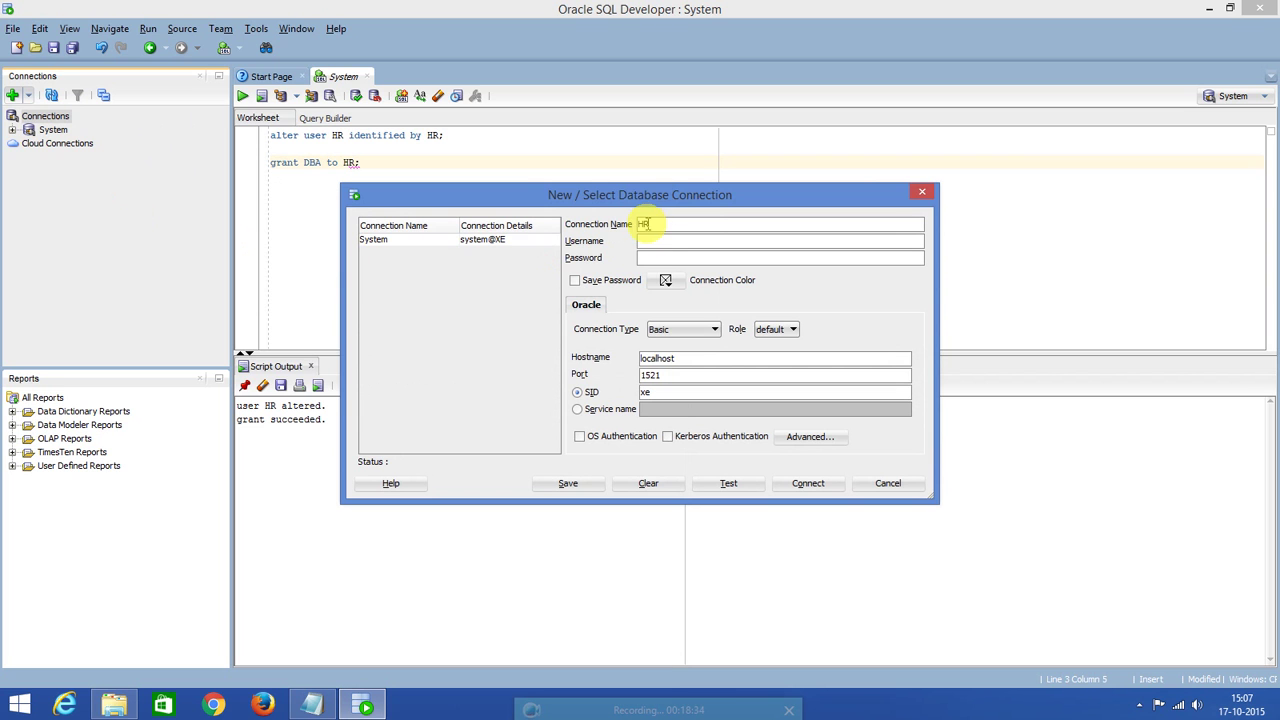
# Enter HR as the username with its password, save the password, and use TNS alias XE.
pyautogui.click(663, 241)
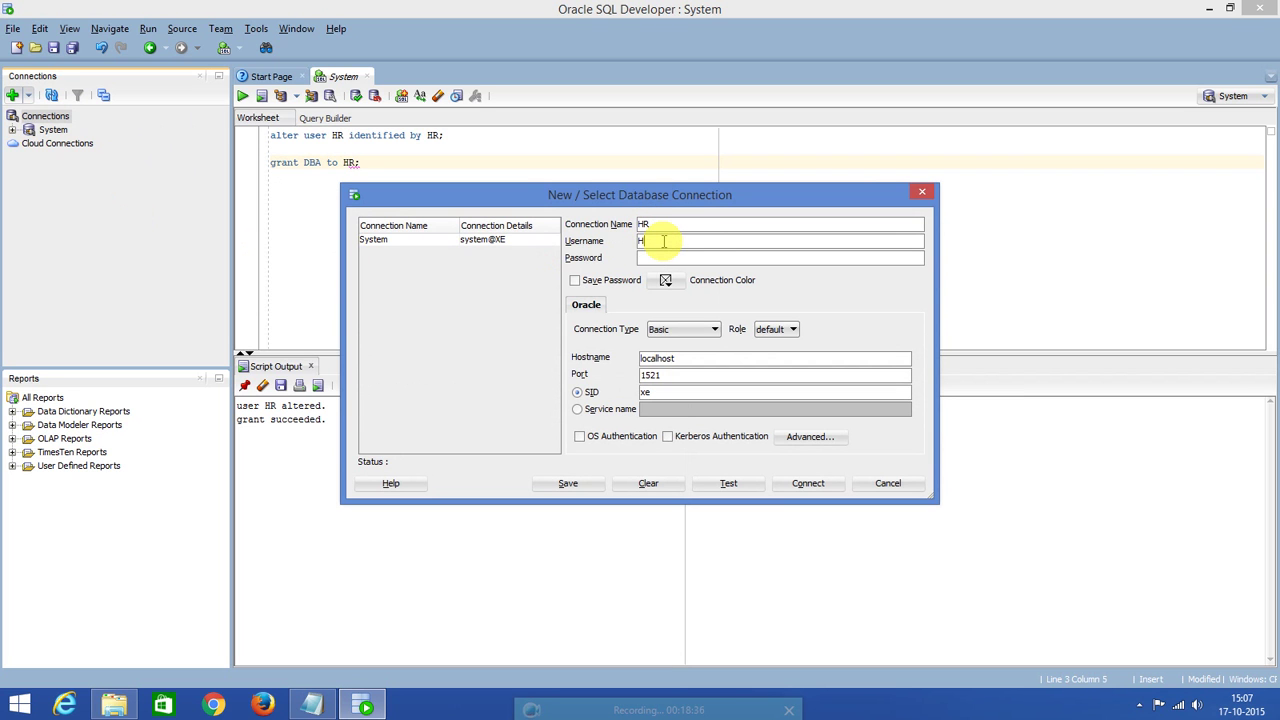
pyautogui.click(653, 259)
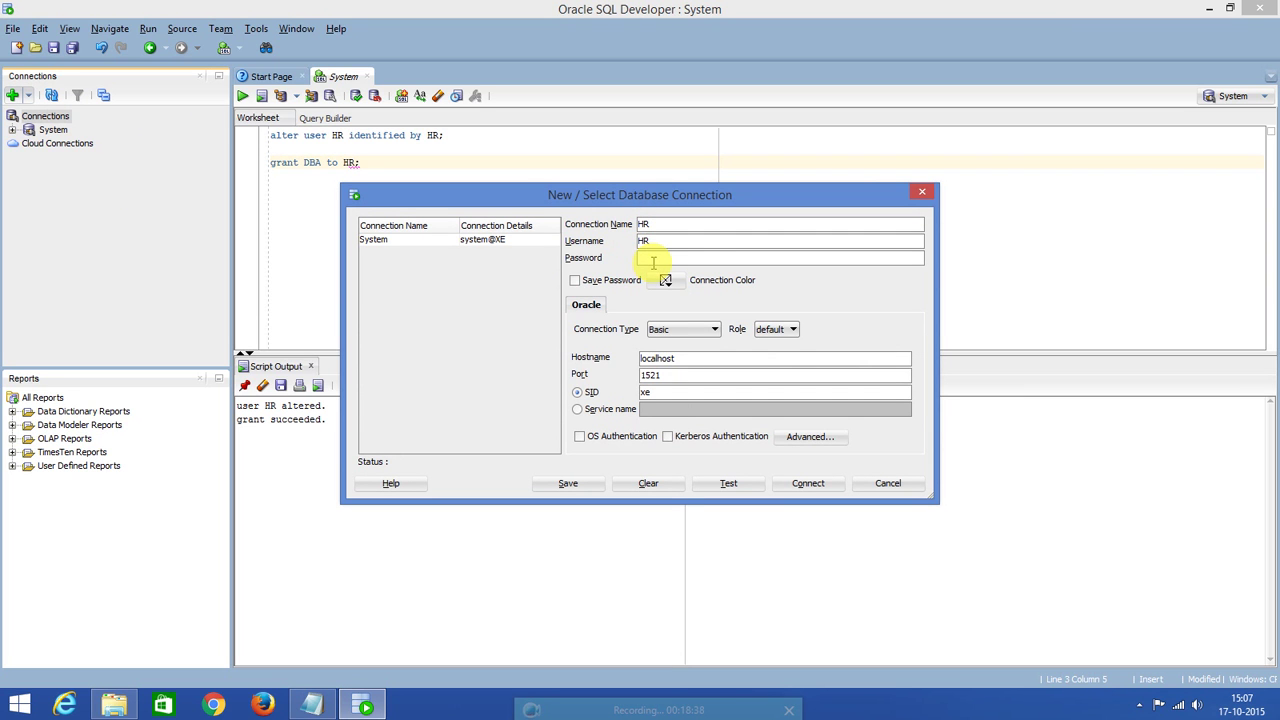
pyautogui.click(575, 281)
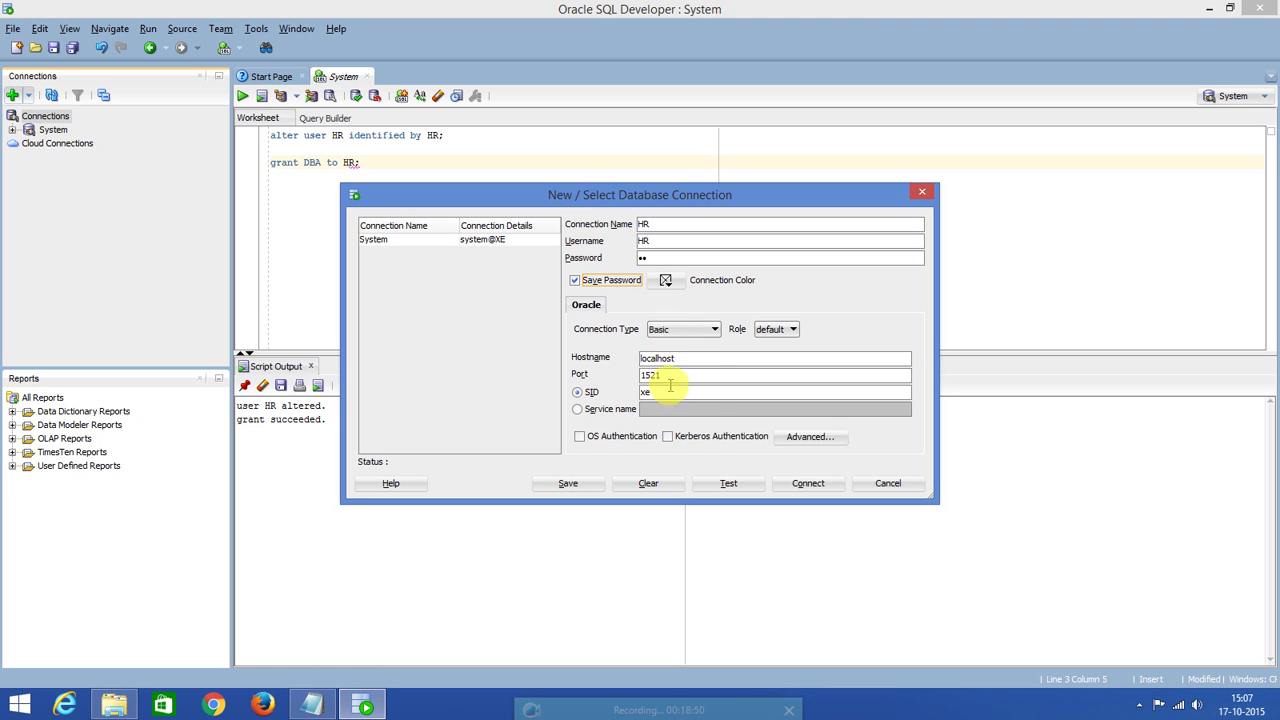
pyautogui.click(712, 329)
pyautogui.click(660, 357)
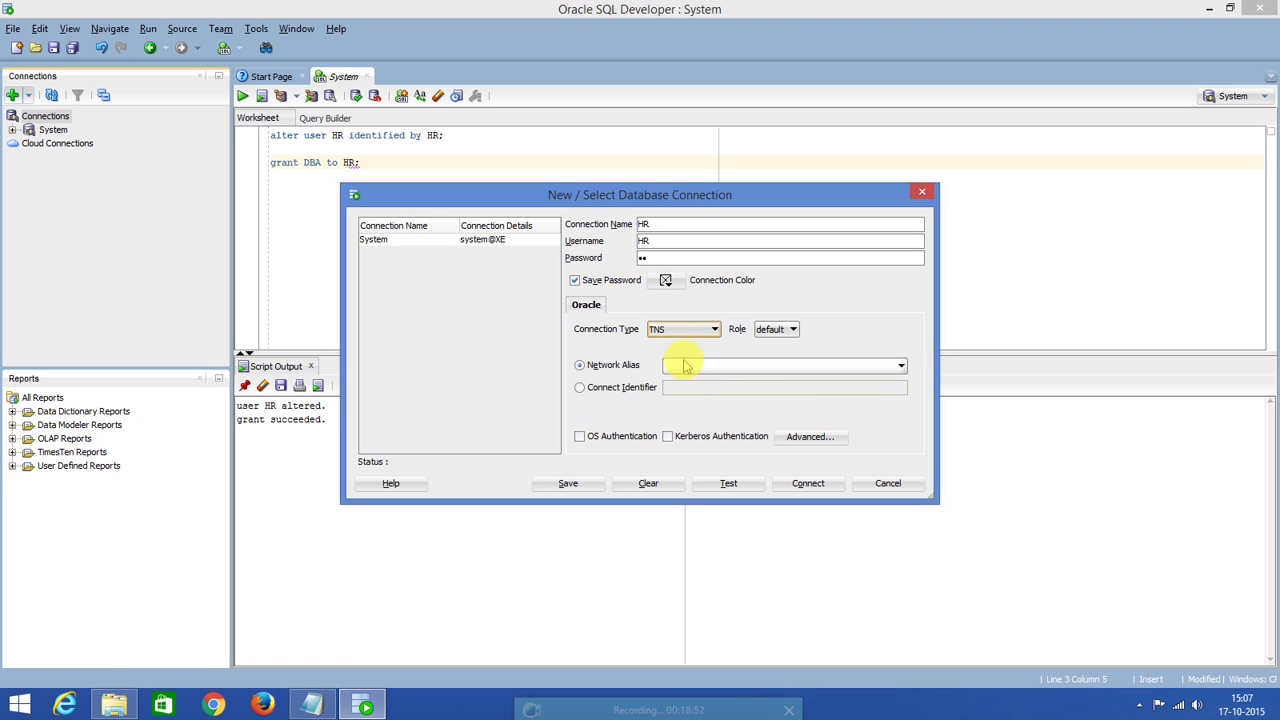
pyautogui.click(702, 367)
pyautogui.click(693, 407)
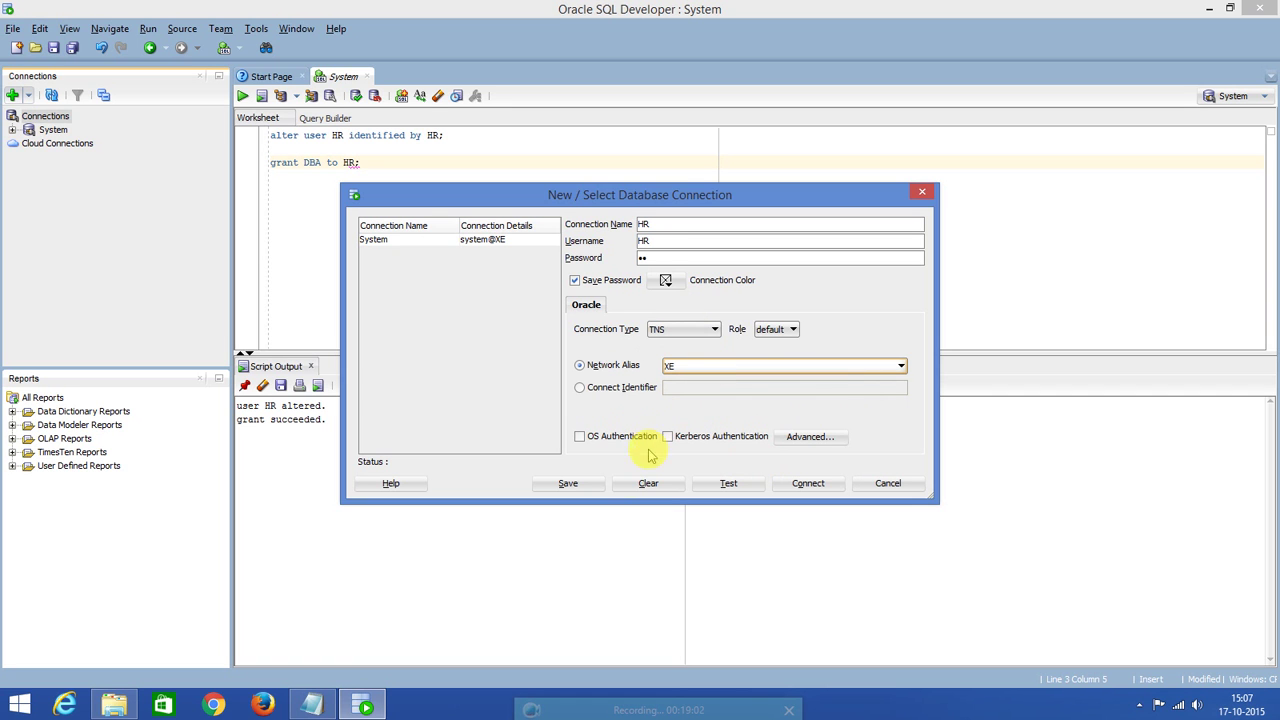
# Test the HR connection, which fails with ORA-28000 (account locked), and close the dialog unsaved.
pyautogui.click(727, 485)
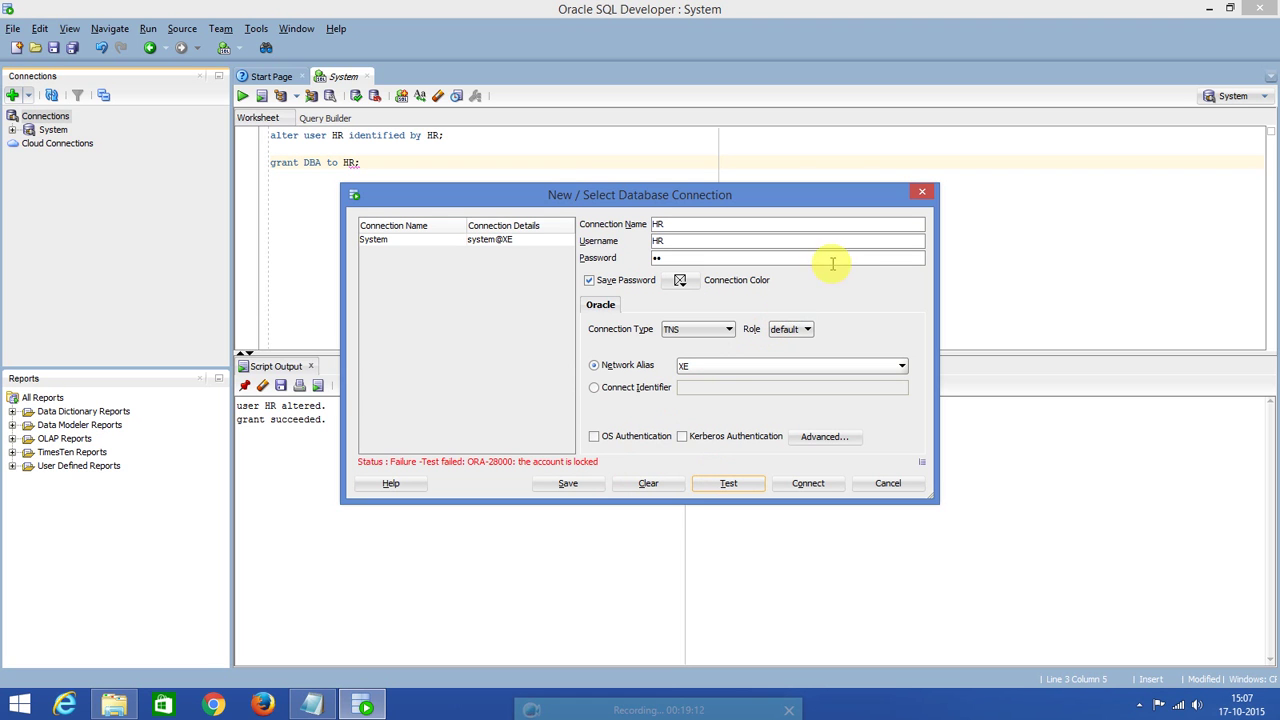
pyautogui.click(553, 155)
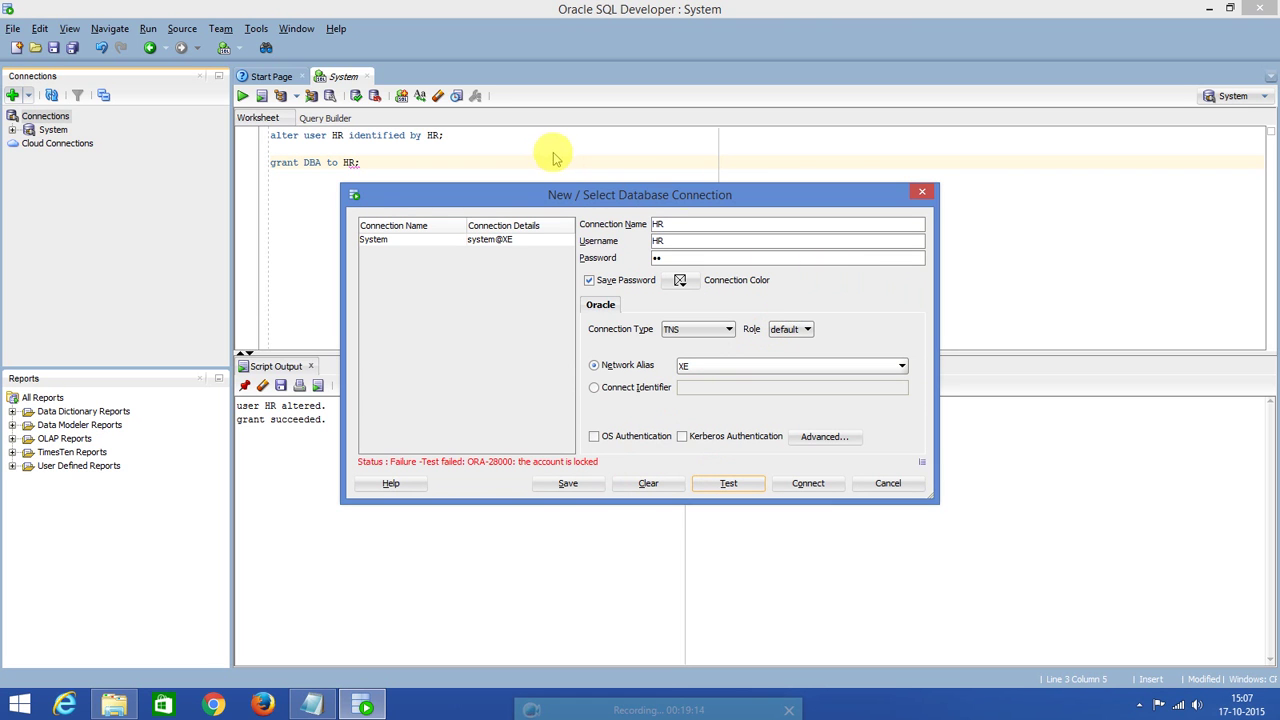
pyautogui.click(925, 195)
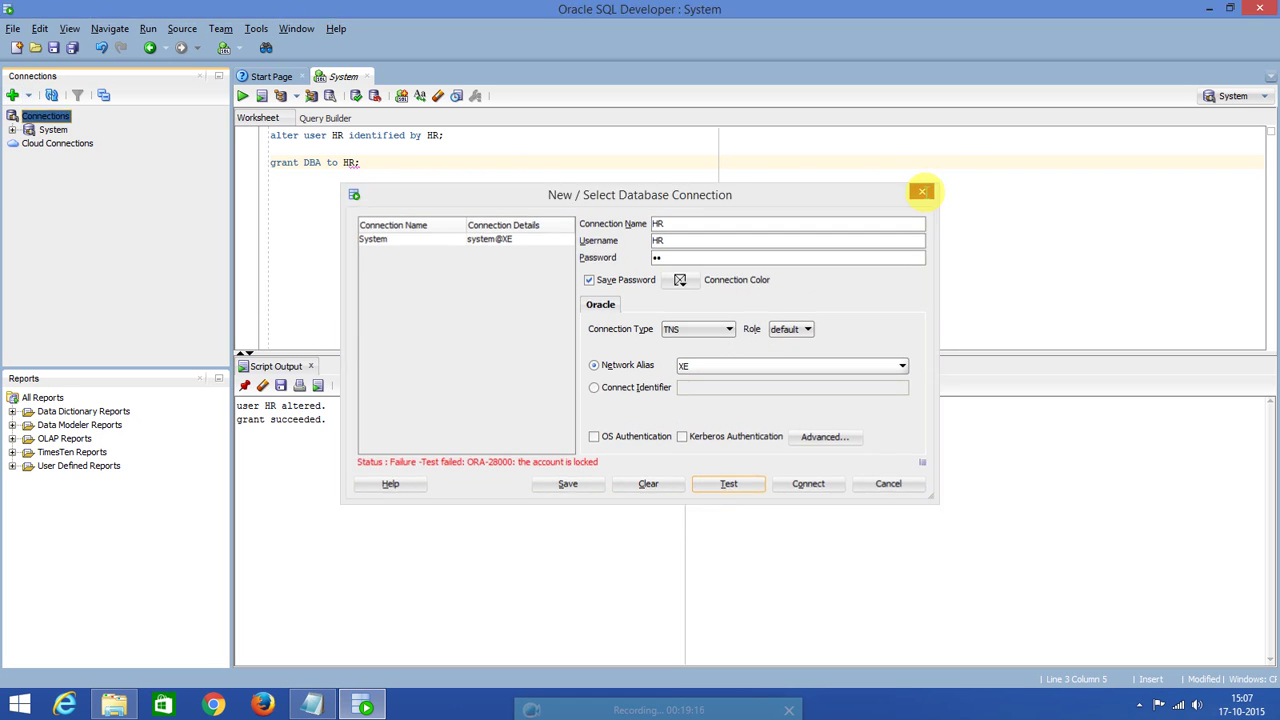
pyautogui.click(445, 135)
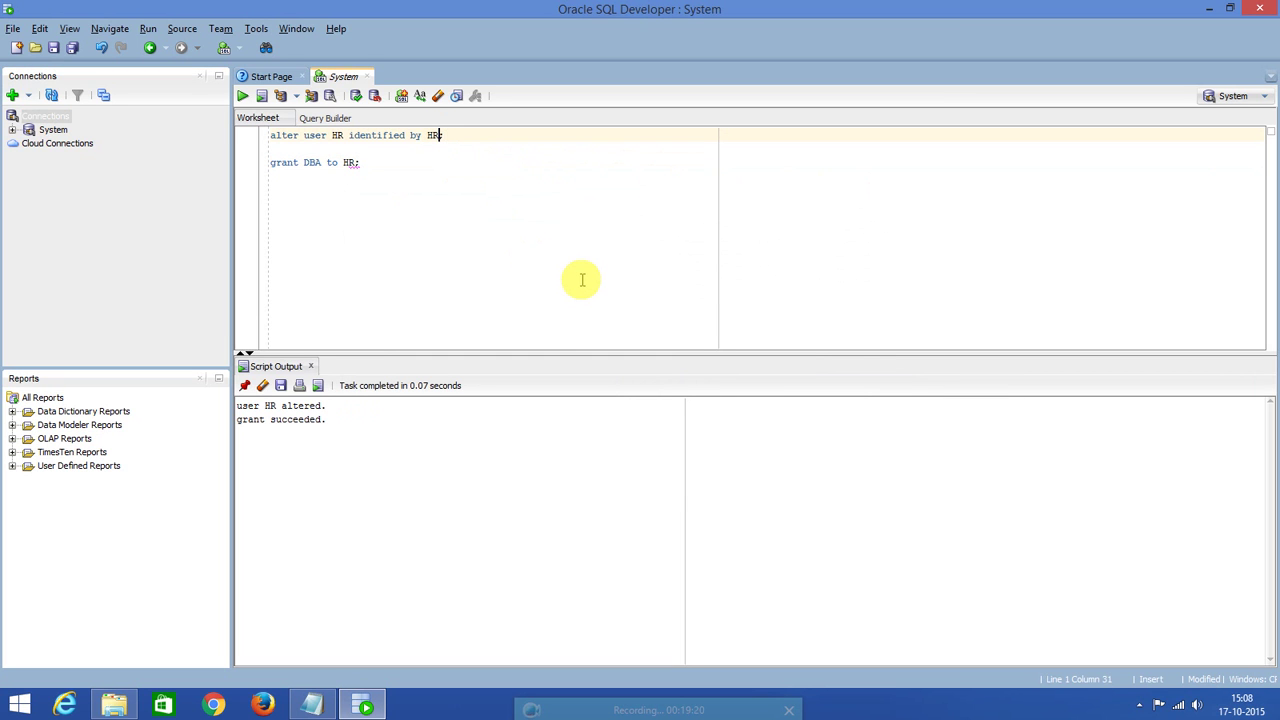
# Change line 1 to end with 'account unlock;' and run it so the HR account is unlocked.
pyautogui.press('BackSpace')
pyautogui.write('account unlock;')
pyautogui.click(242, 96)
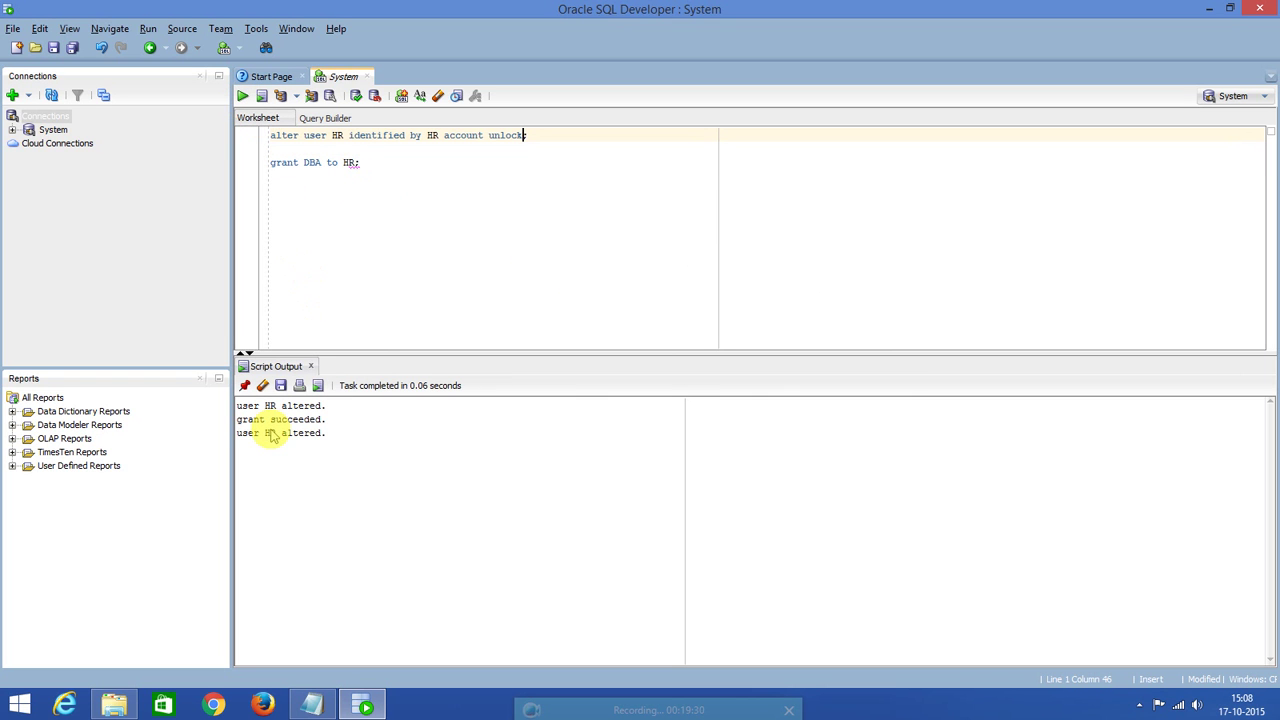
pyautogui.click(13, 97)
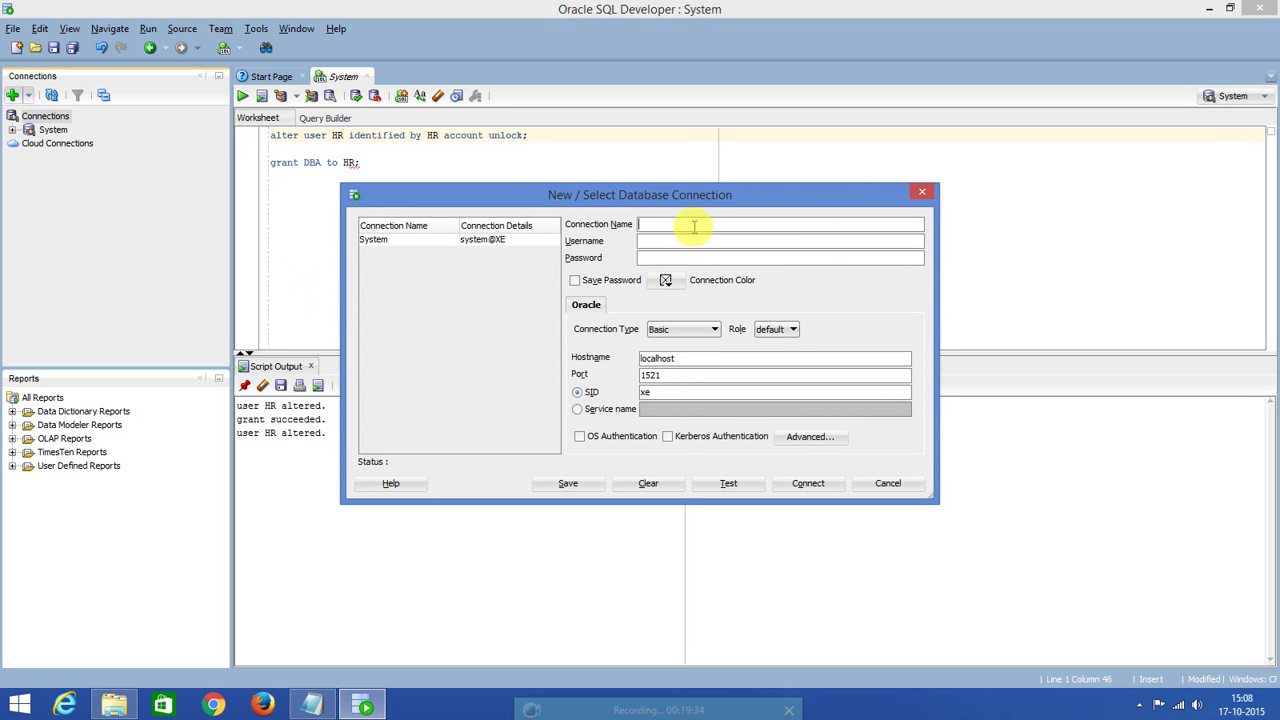
# Fill in connection name and username HR, save the password, and set TNS alias XE.
pyautogui.click(700, 225)
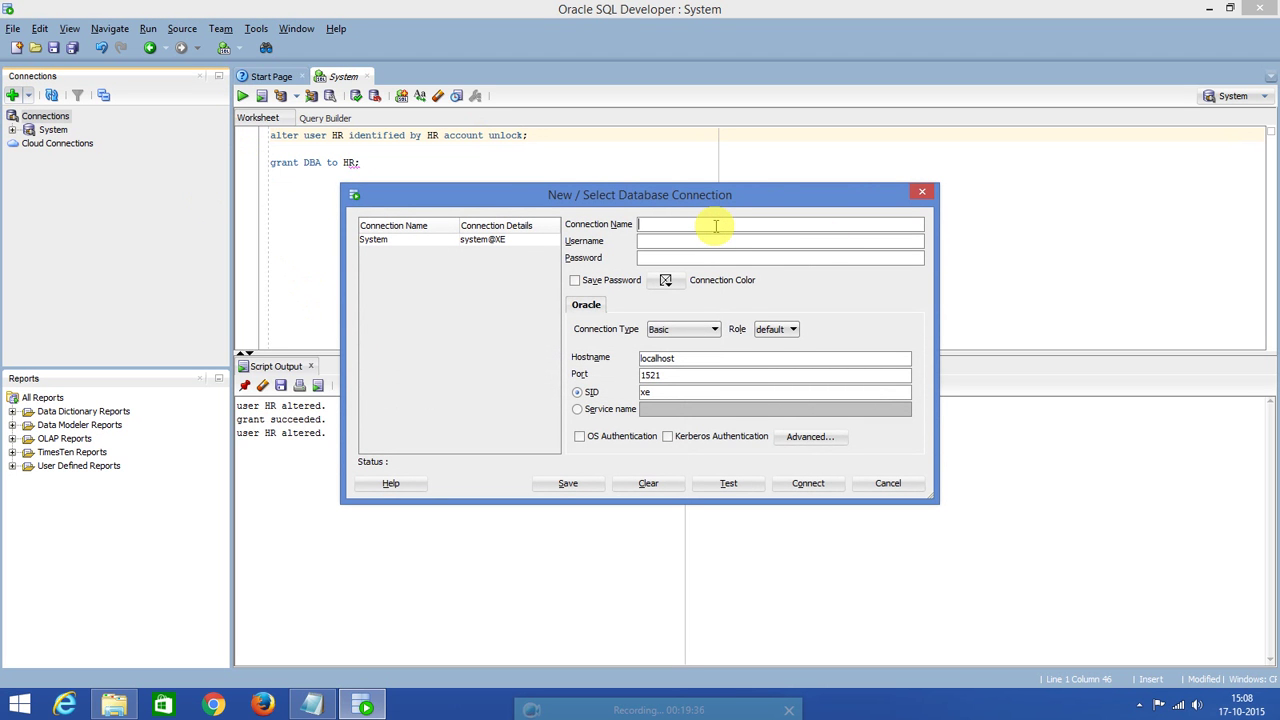
pyautogui.click(700, 243)
pyautogui.write('HR')
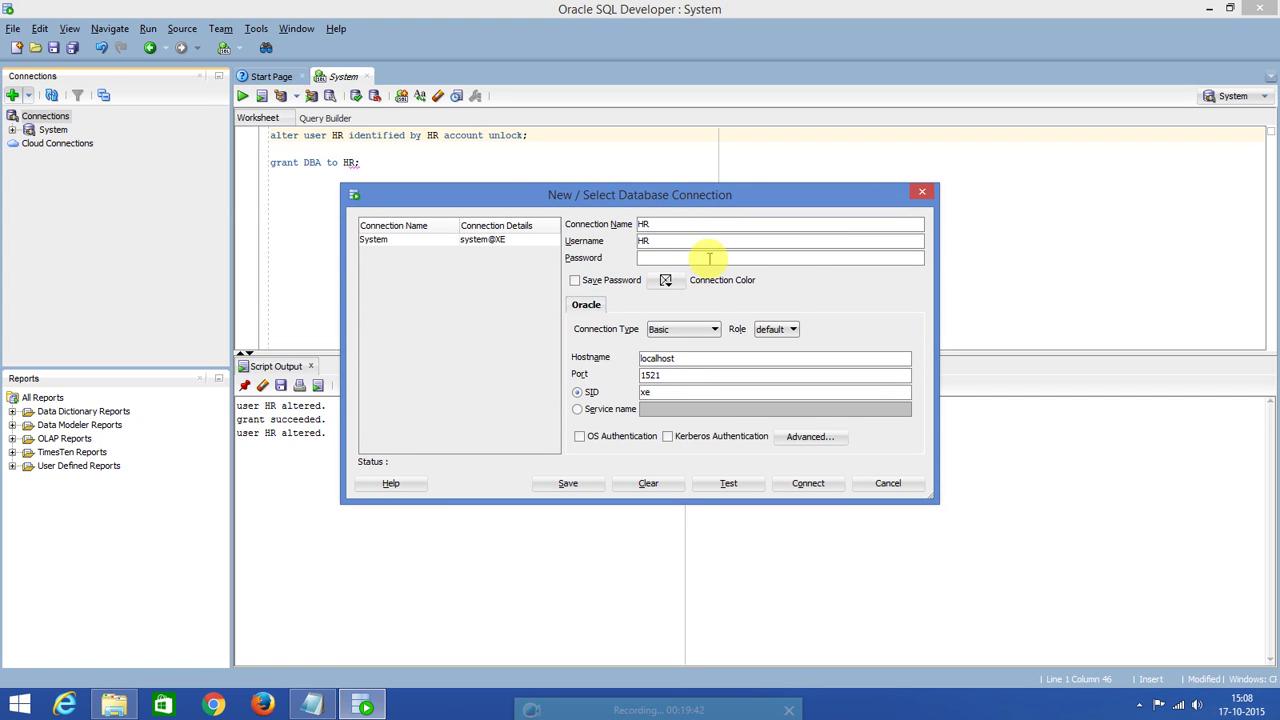
pyautogui.click(575, 280)
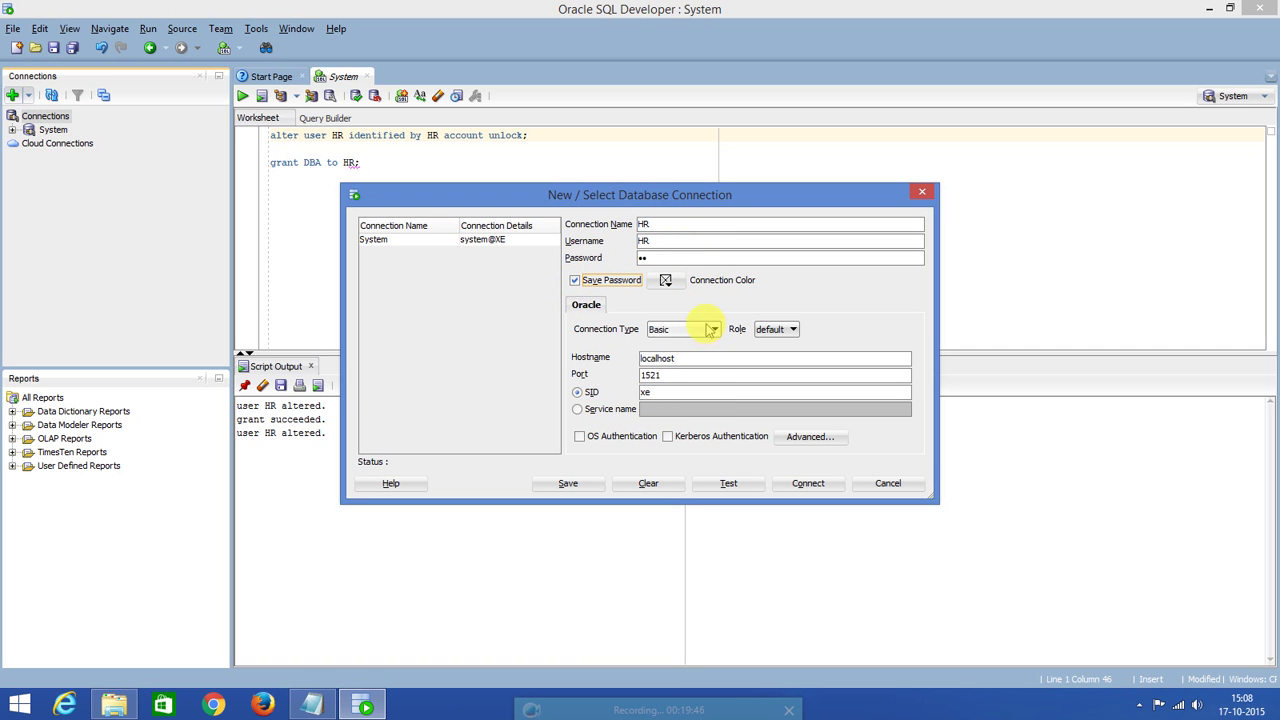
pyautogui.click(666, 328)
pyautogui.click(672, 357)
pyautogui.click(712, 366)
pyautogui.click(701, 410)
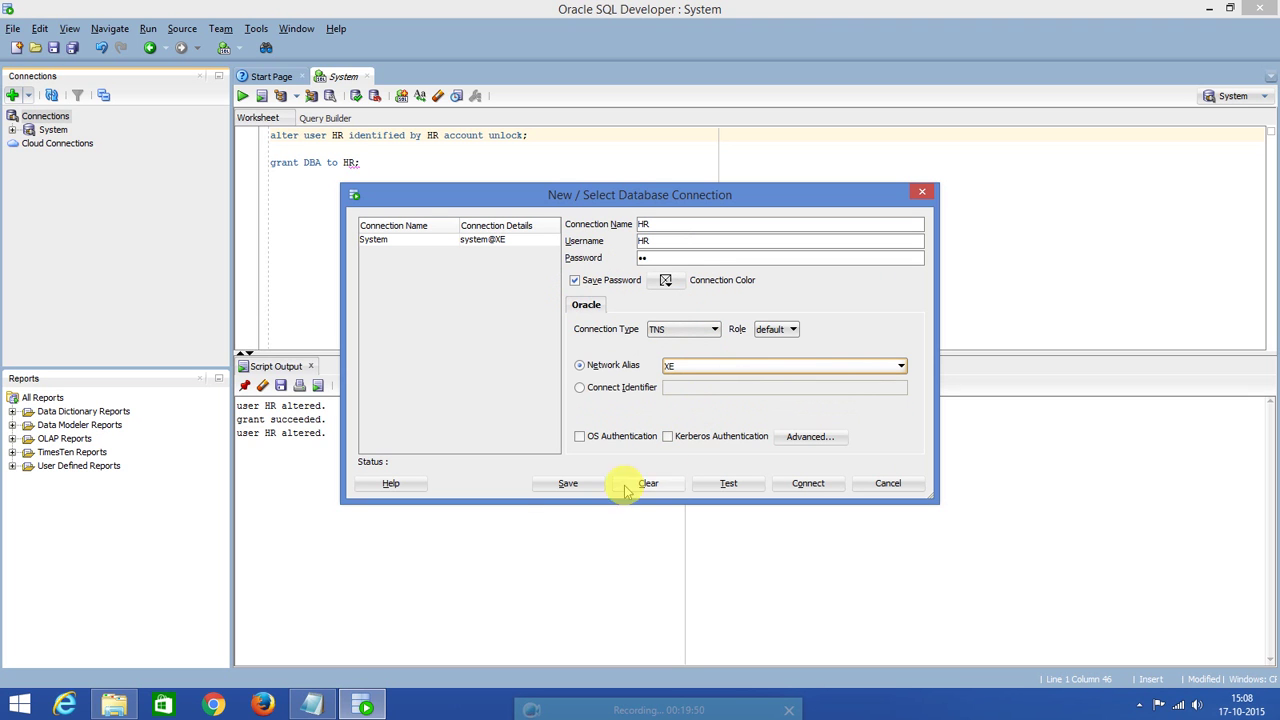
# Test the HR connection successfully, save it, and connect as HR@XE.
pyautogui.click(726, 485)
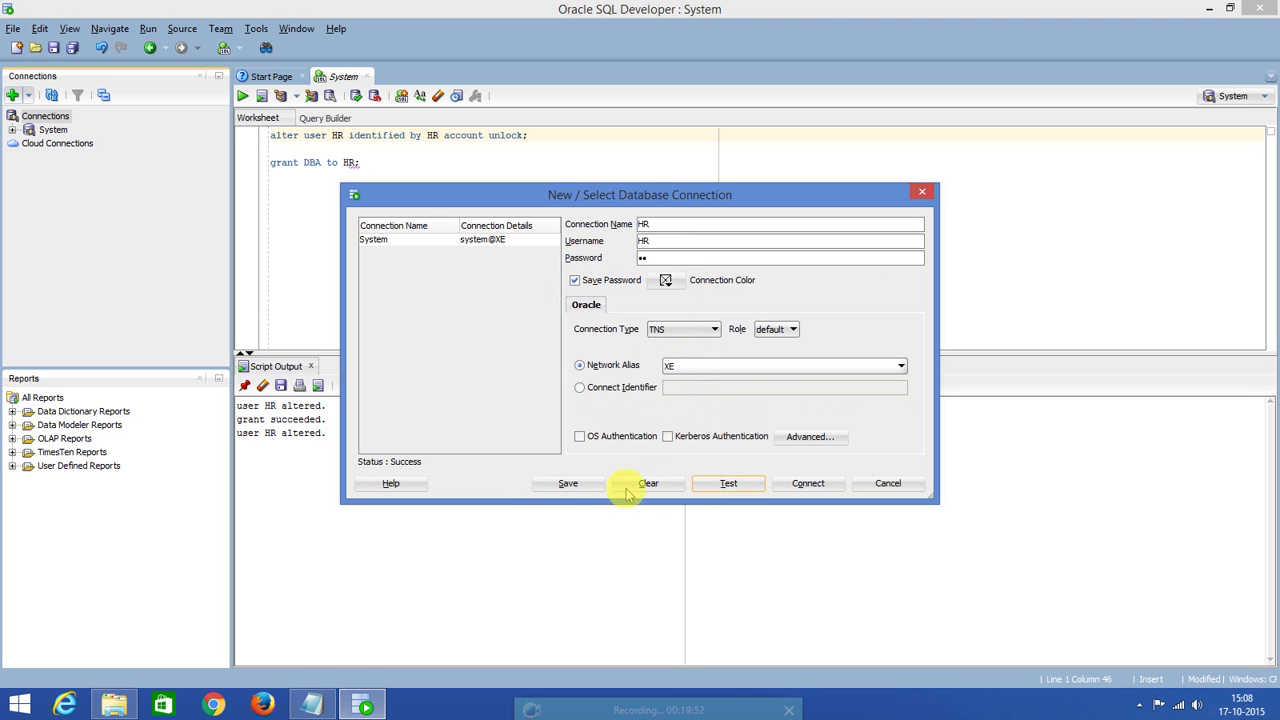
pyautogui.click(727, 490)
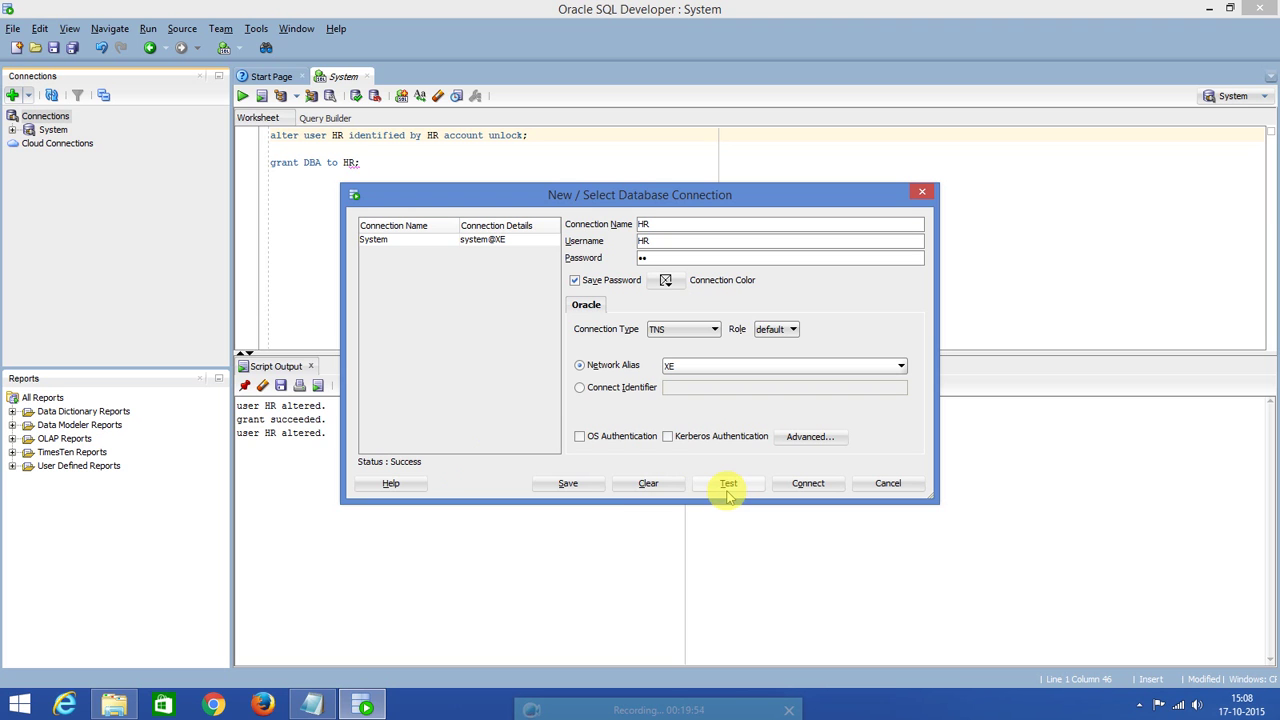
pyautogui.click(578, 487)
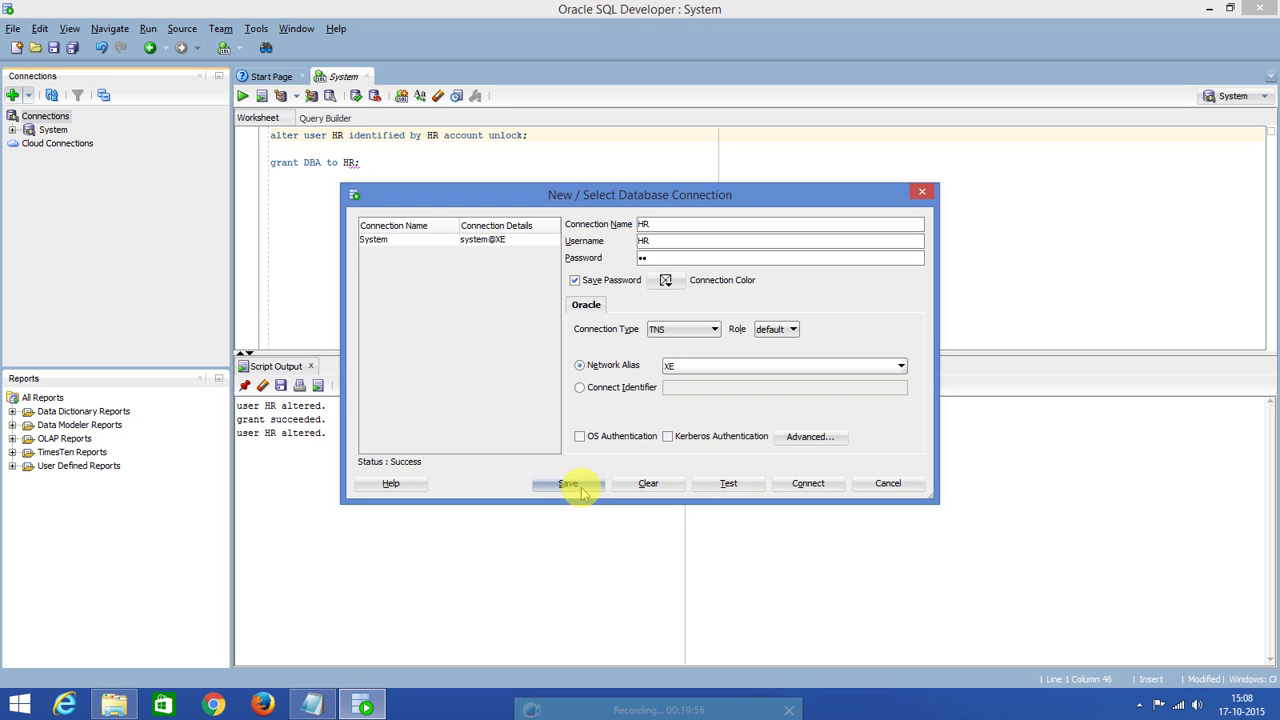
pyautogui.click(807, 488)
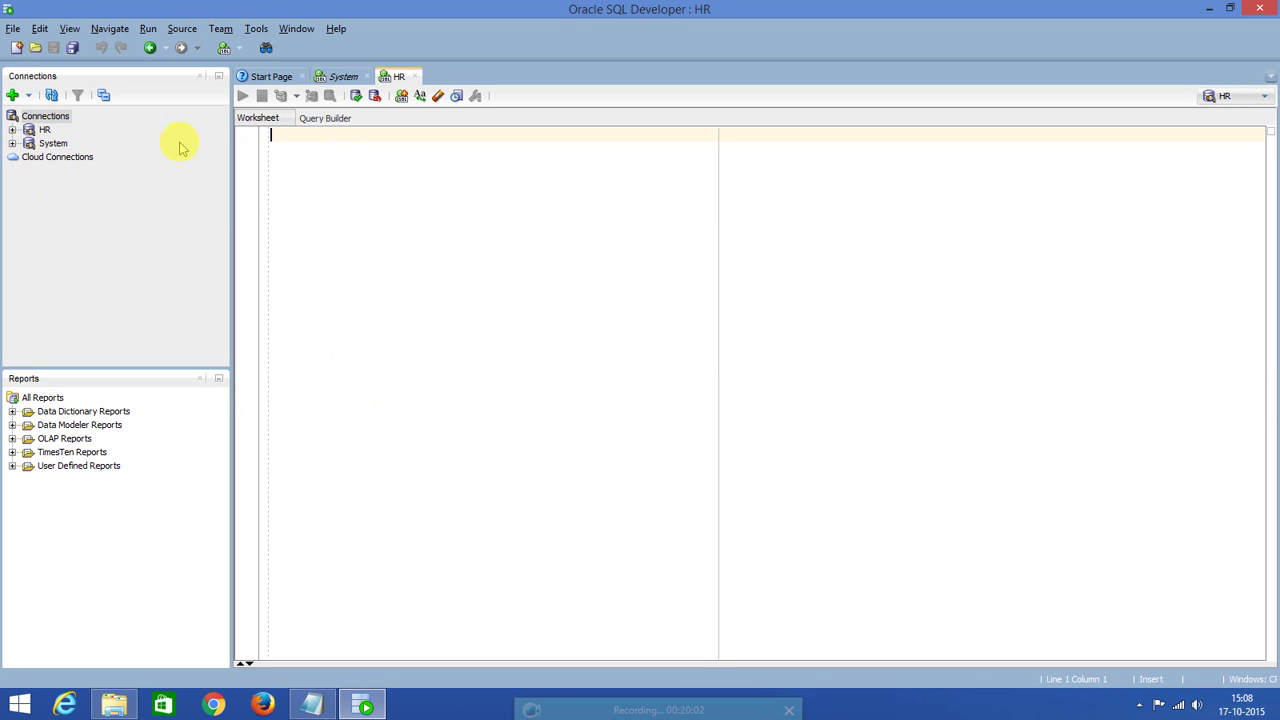
# Open HR's COUNTRIES table to view its 25 country rows, then collapse the HR tree.
pyautogui.click(12, 131)
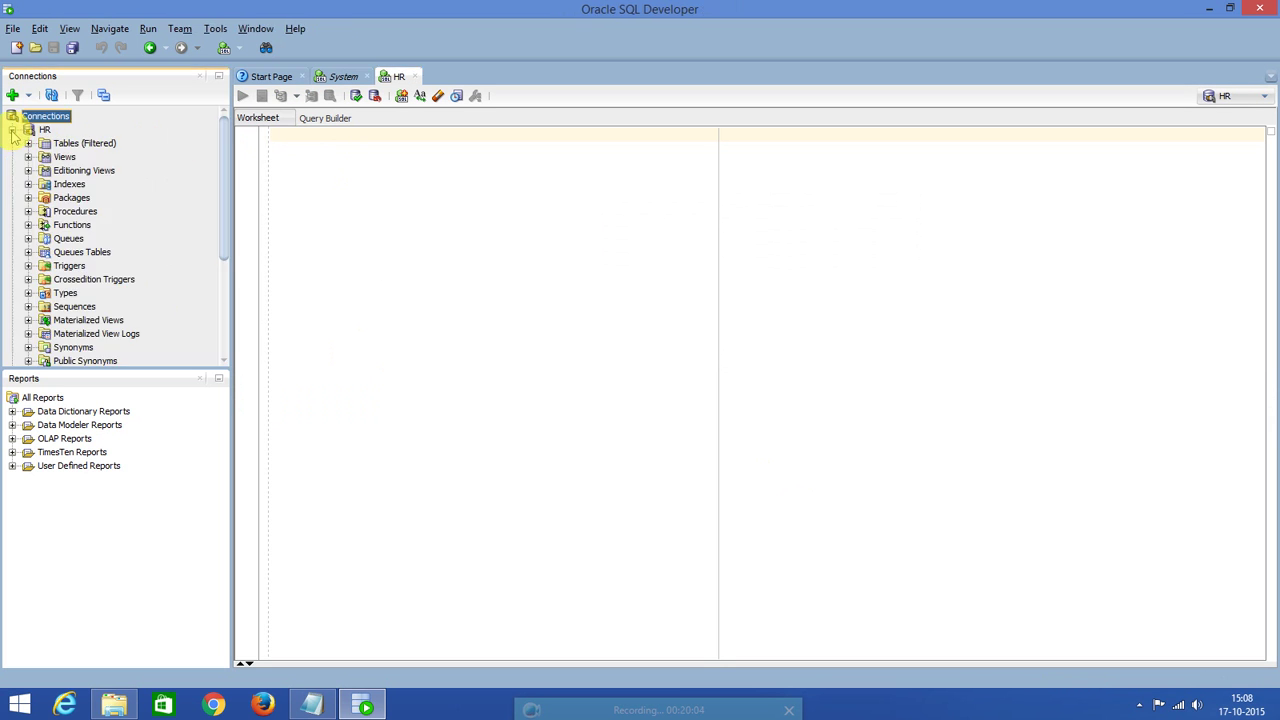
pyautogui.click(28, 143)
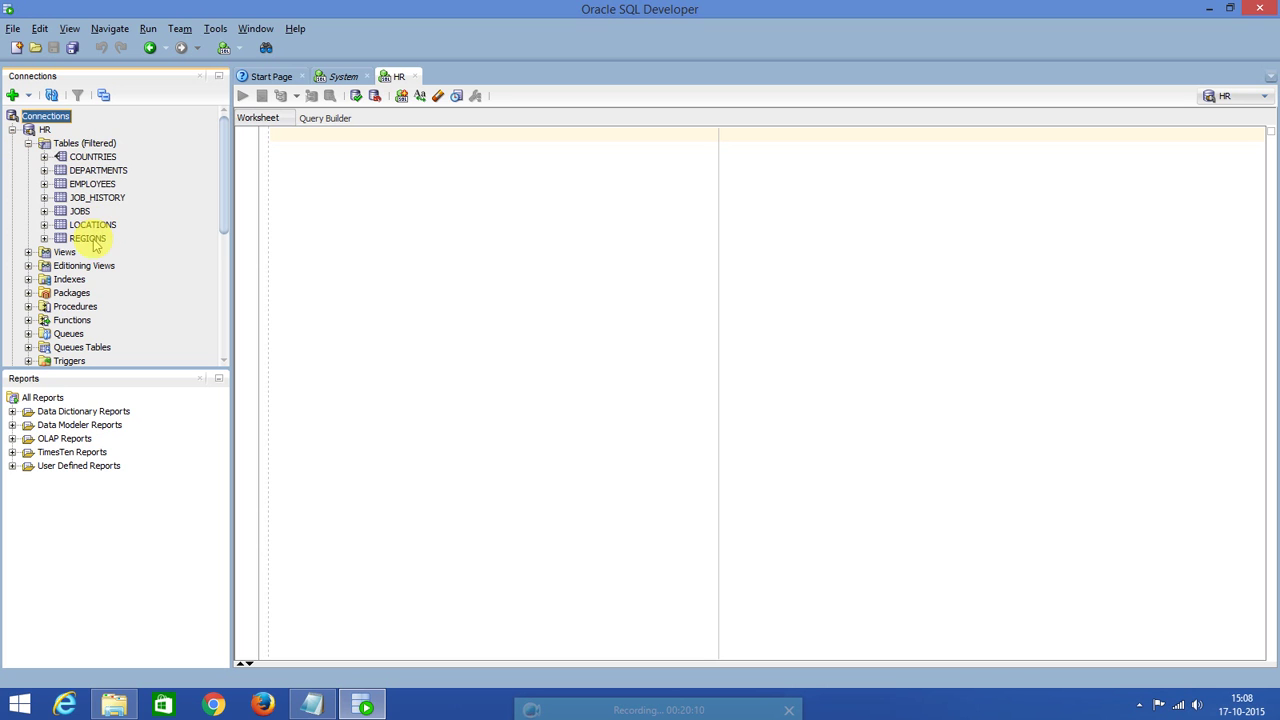
pyautogui.click(96, 158)
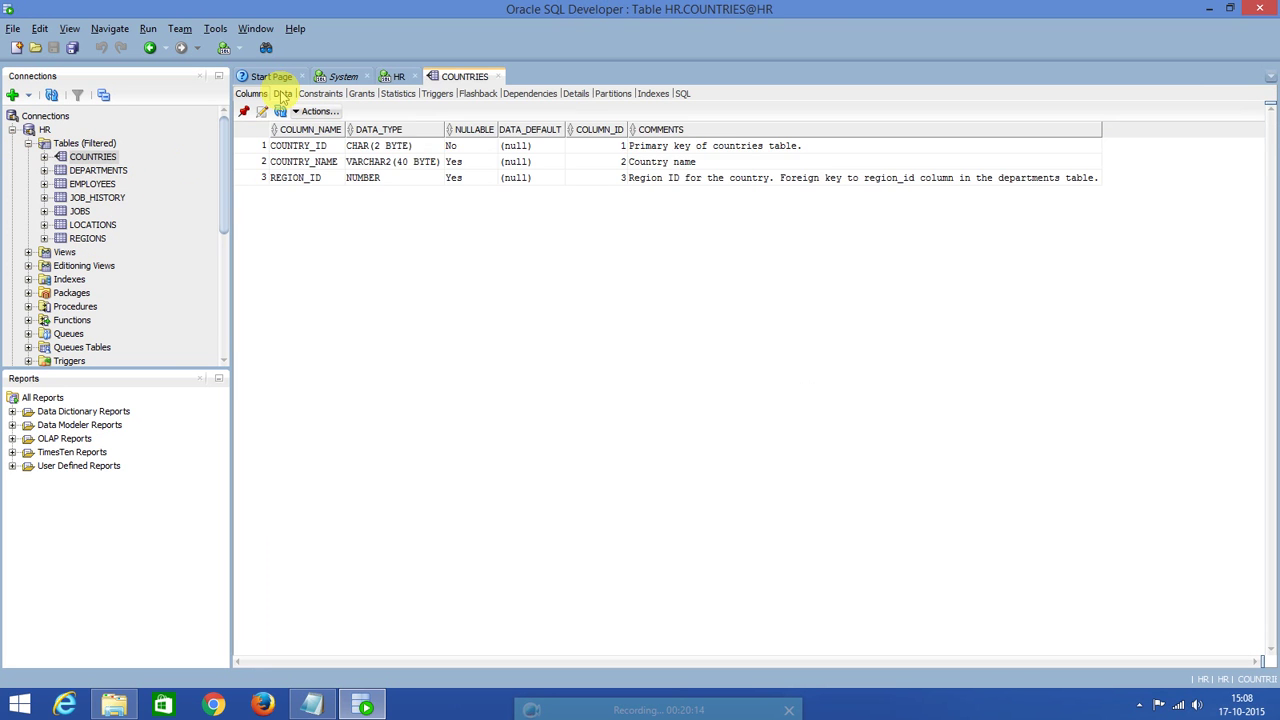
pyautogui.click(283, 93)
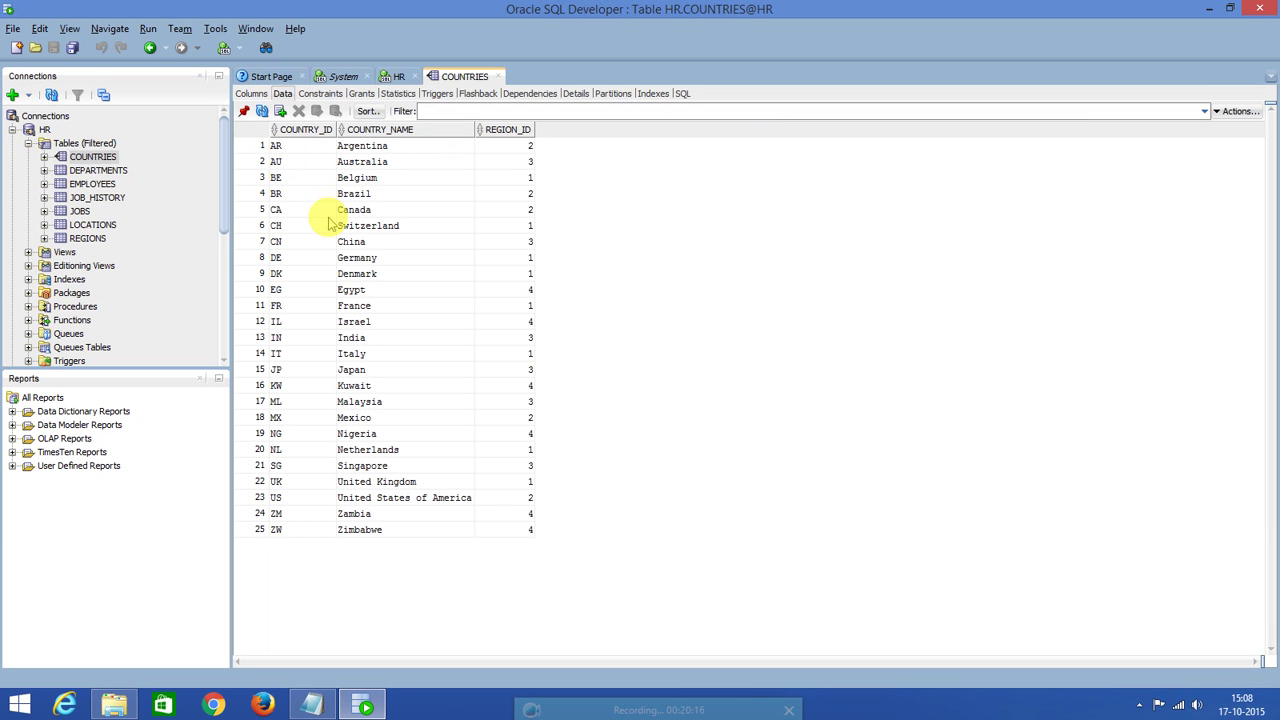
pyautogui.click(28, 143)
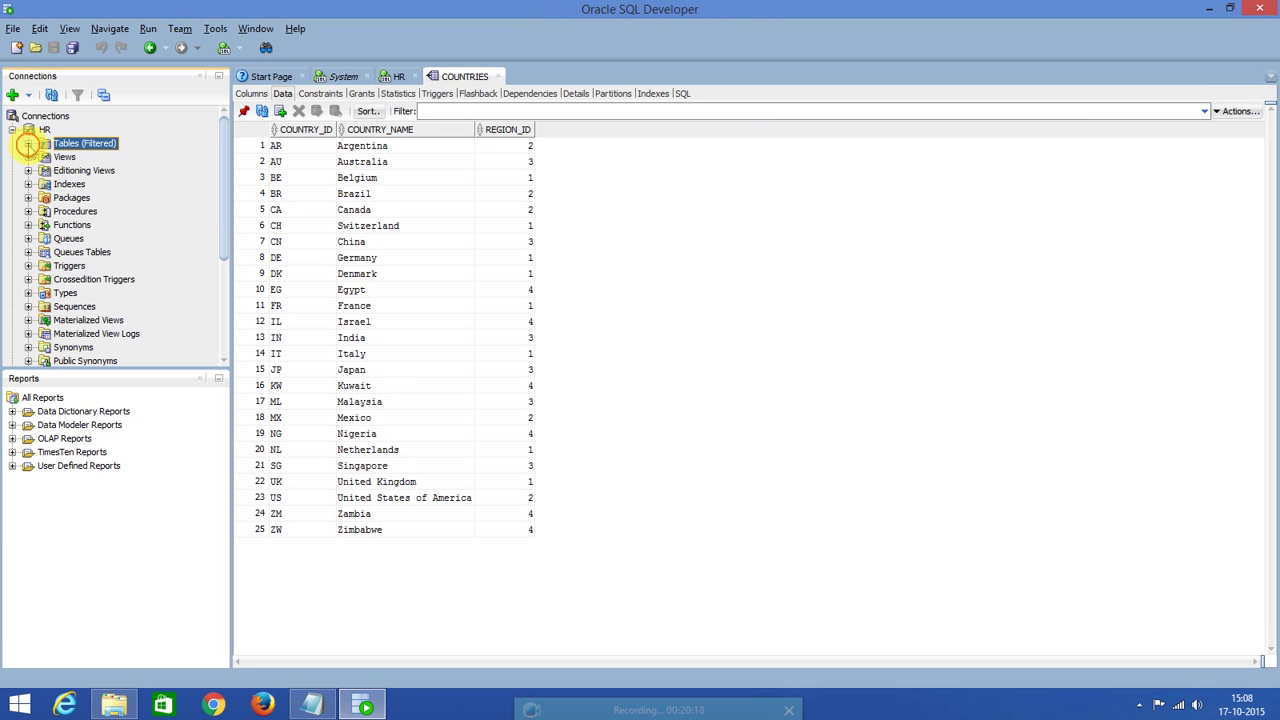
pyautogui.click(12, 130)
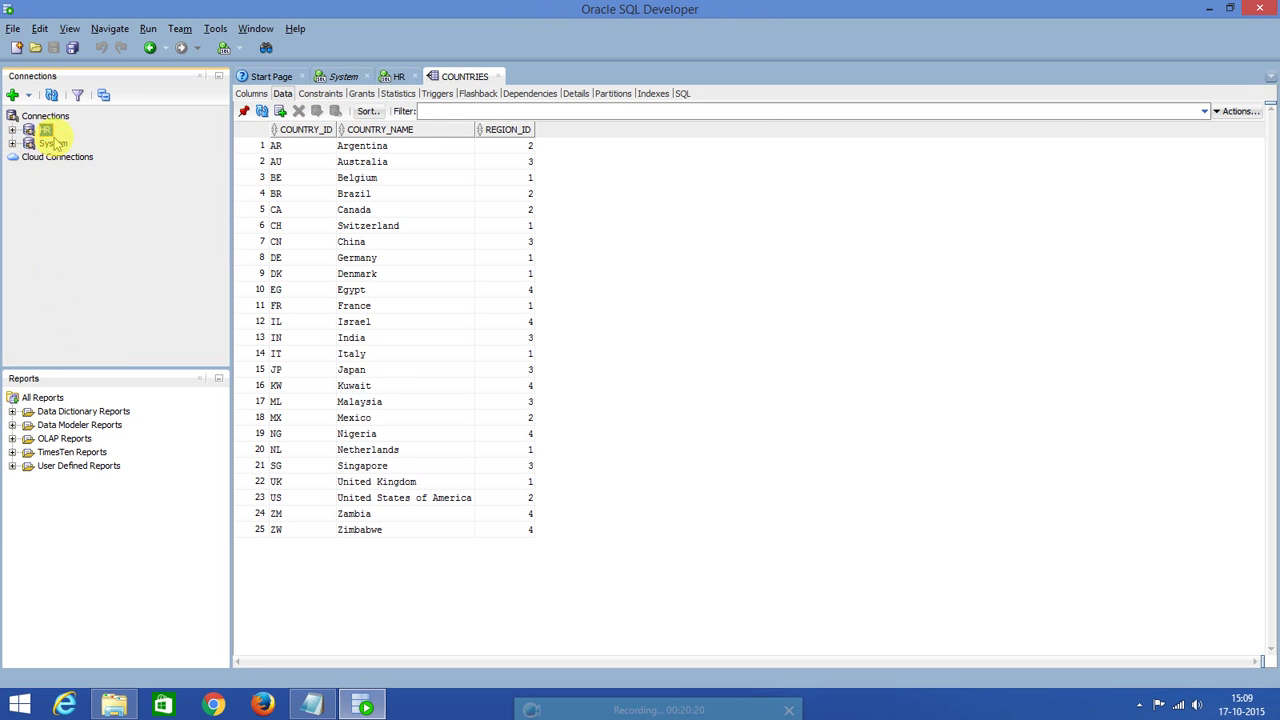
# In the System worksheet, write 'create user Source_DB identified by Source_DB' on a new line.
pyautogui.click(352, 76)
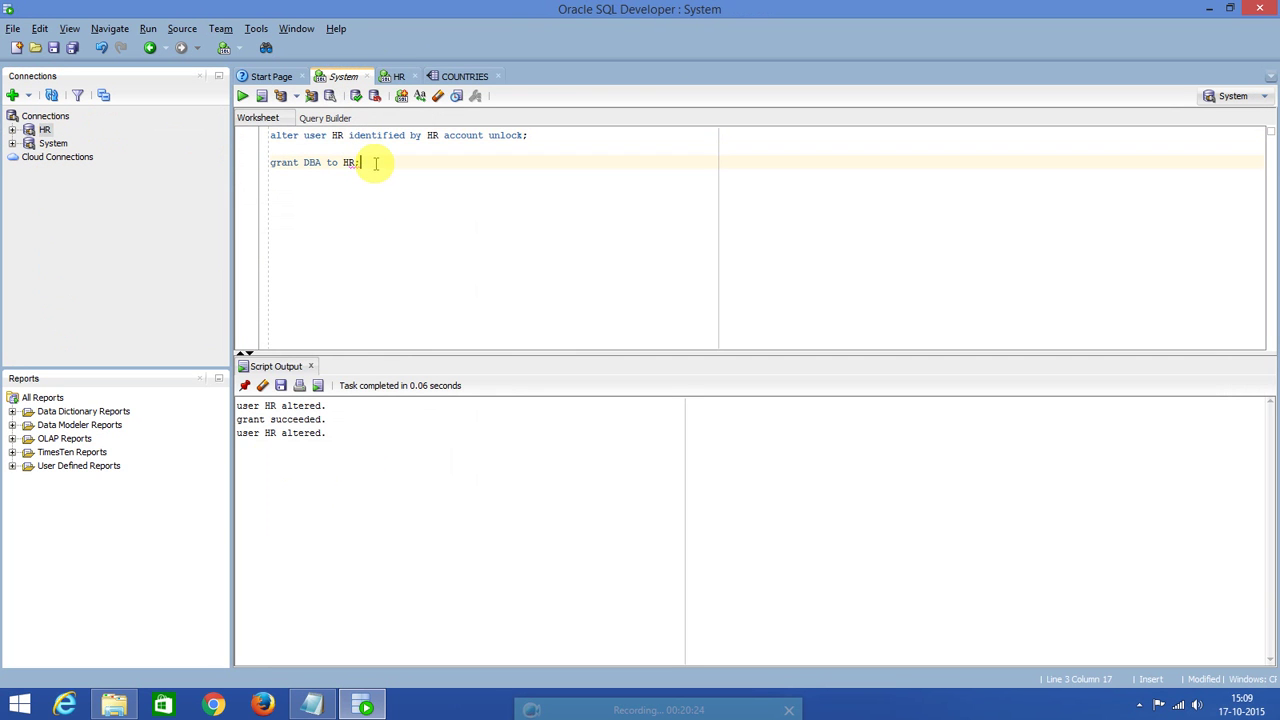
pyautogui.press('Return')
pyautogui.press('Return')
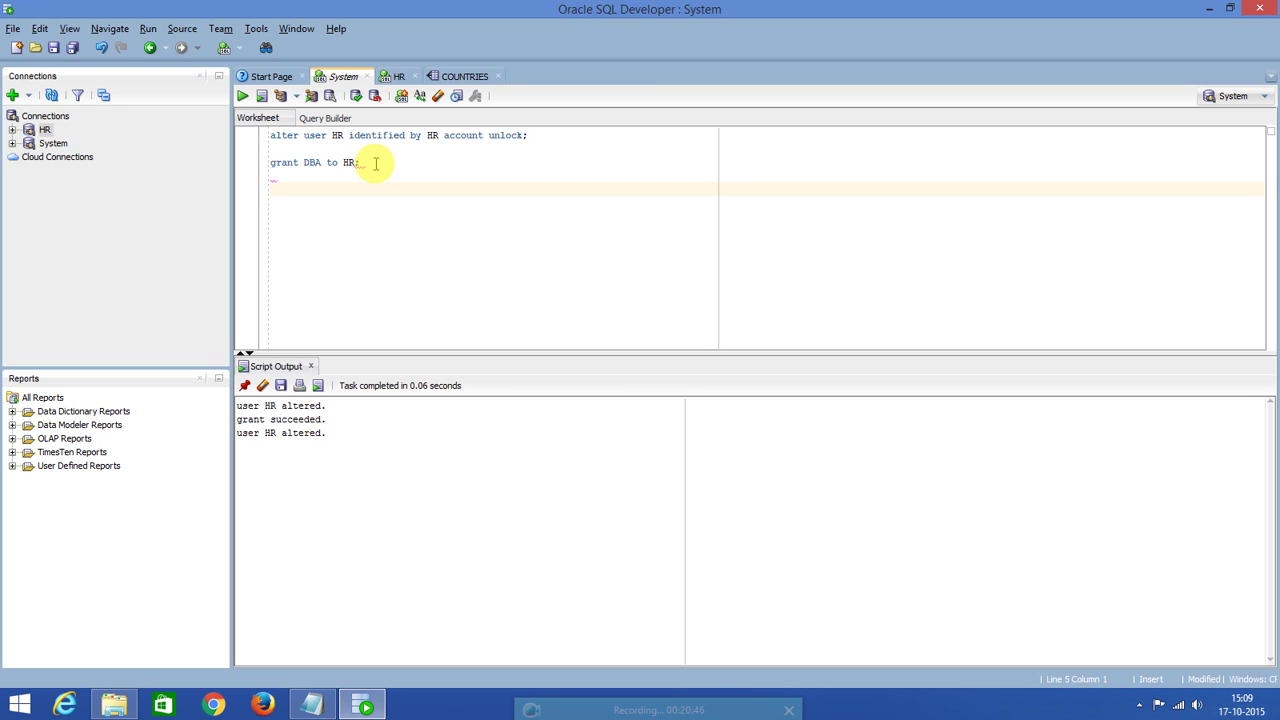
pyautogui.write('reate user Source_DB identified ')
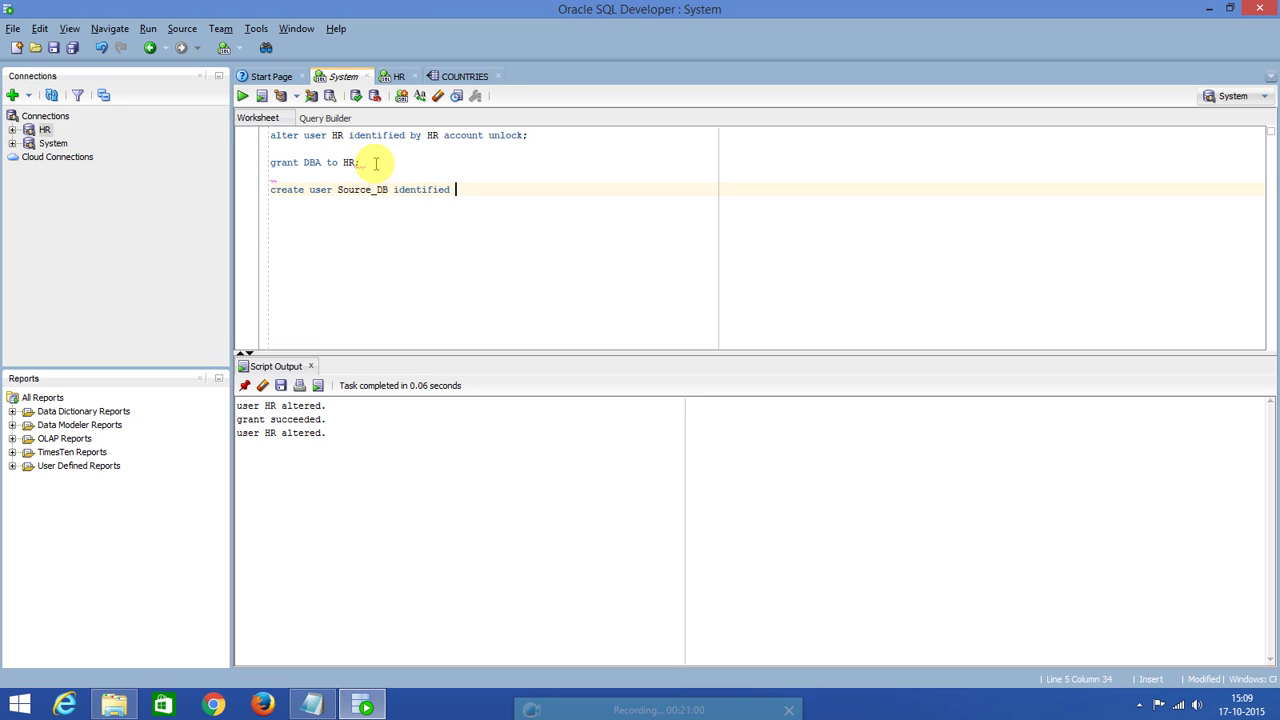
pyautogui.write('by Source_DB;')
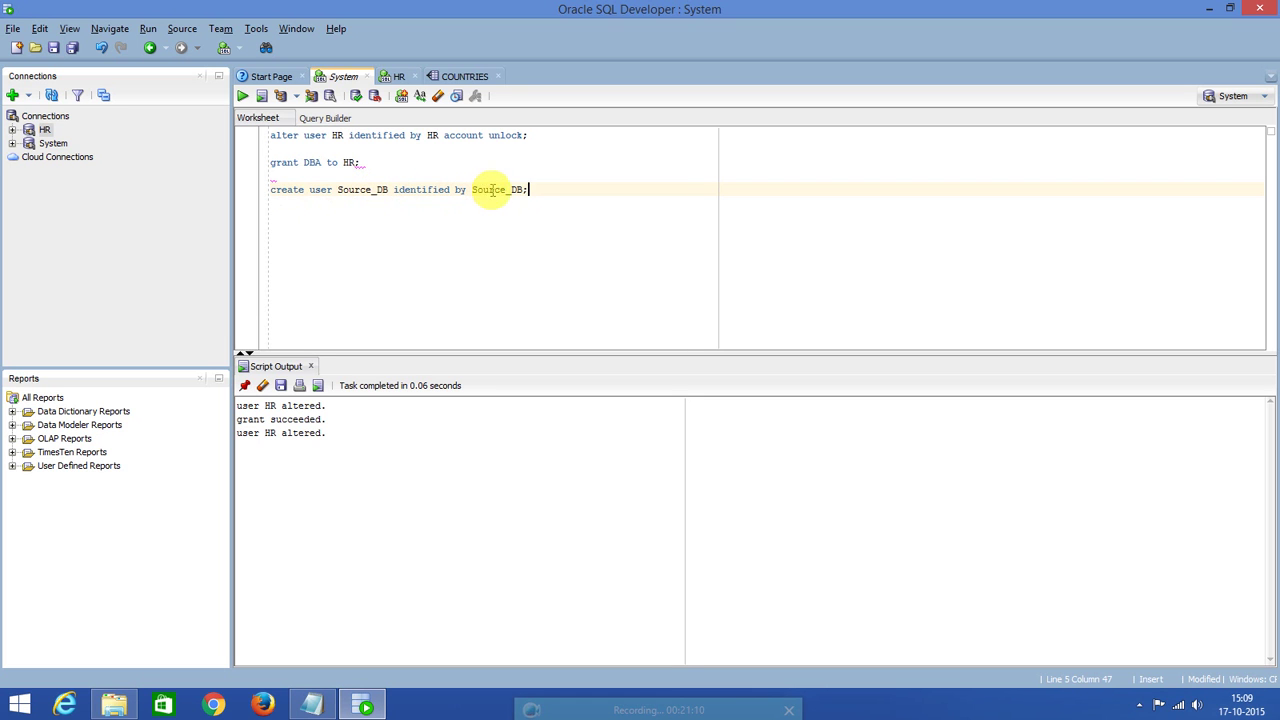
pyautogui.moveTo(388, 191); pyautogui.dragTo(338, 193)
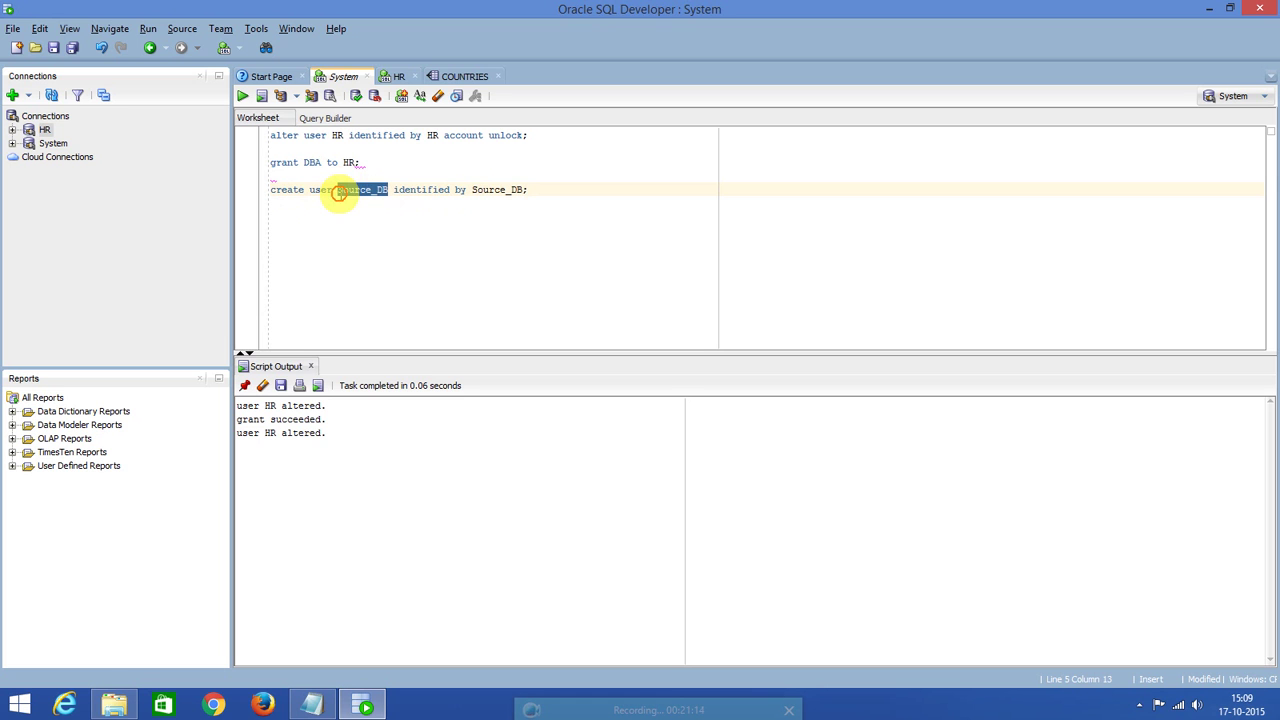
pyautogui.click(369, 190)
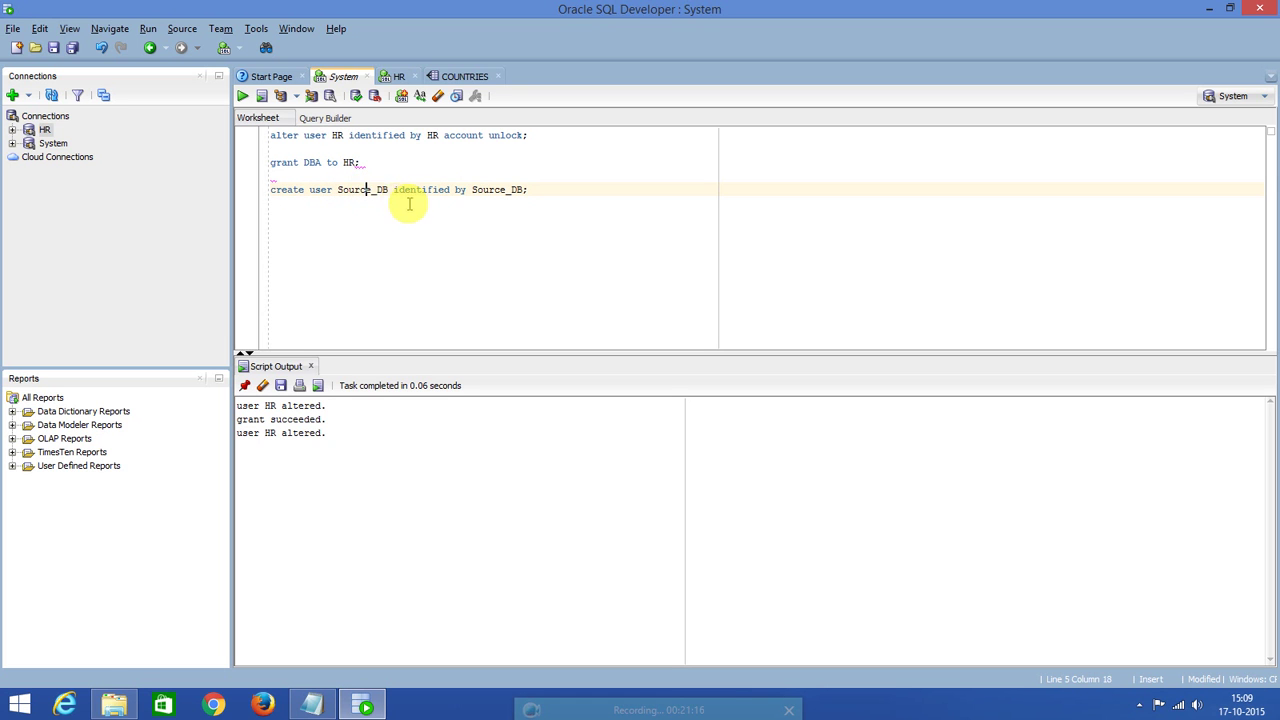
pyautogui.moveTo(388, 191); pyautogui.dragTo(339, 195)
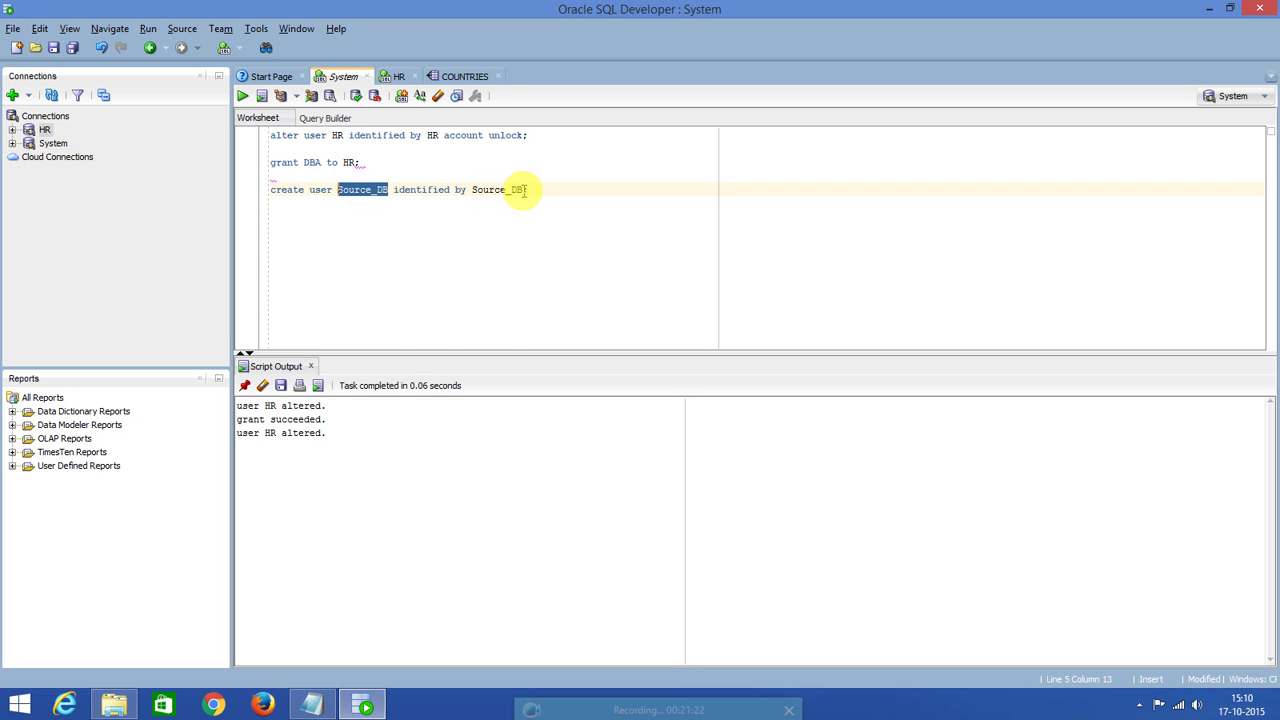
pyautogui.moveTo(524, 189); pyautogui.dragTo(471, 191)
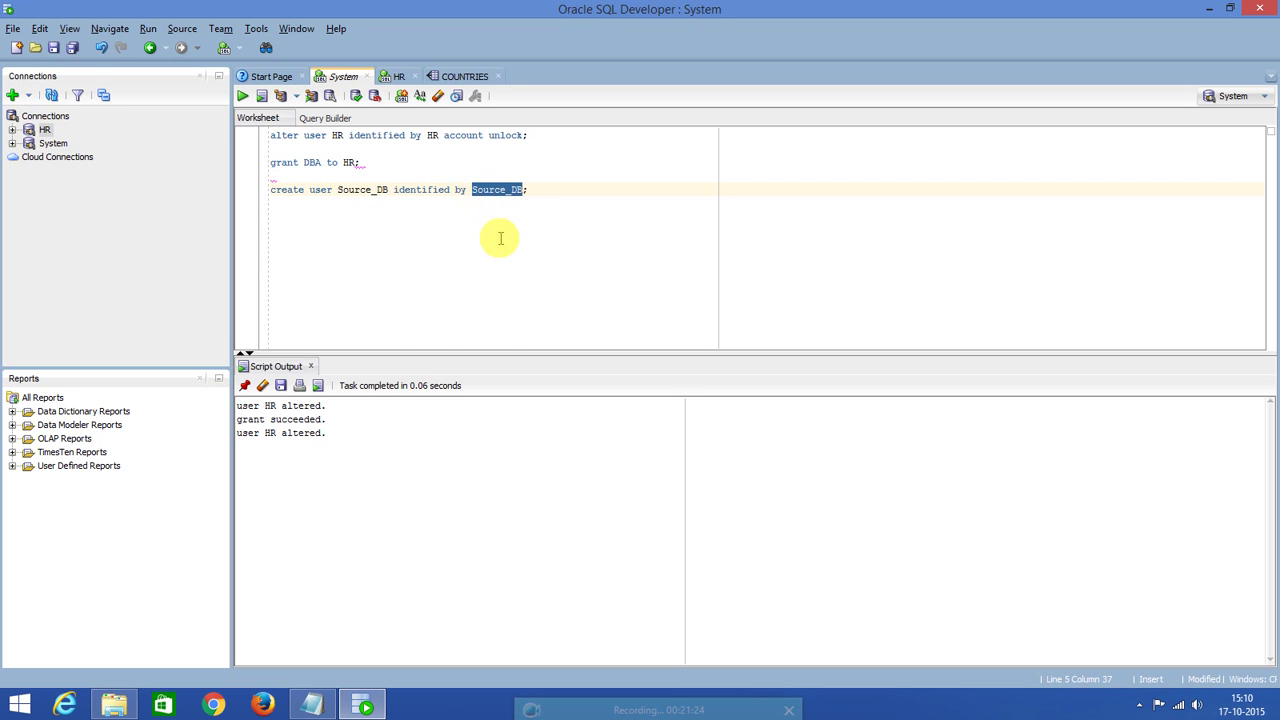
pyautogui.click(539, 191)
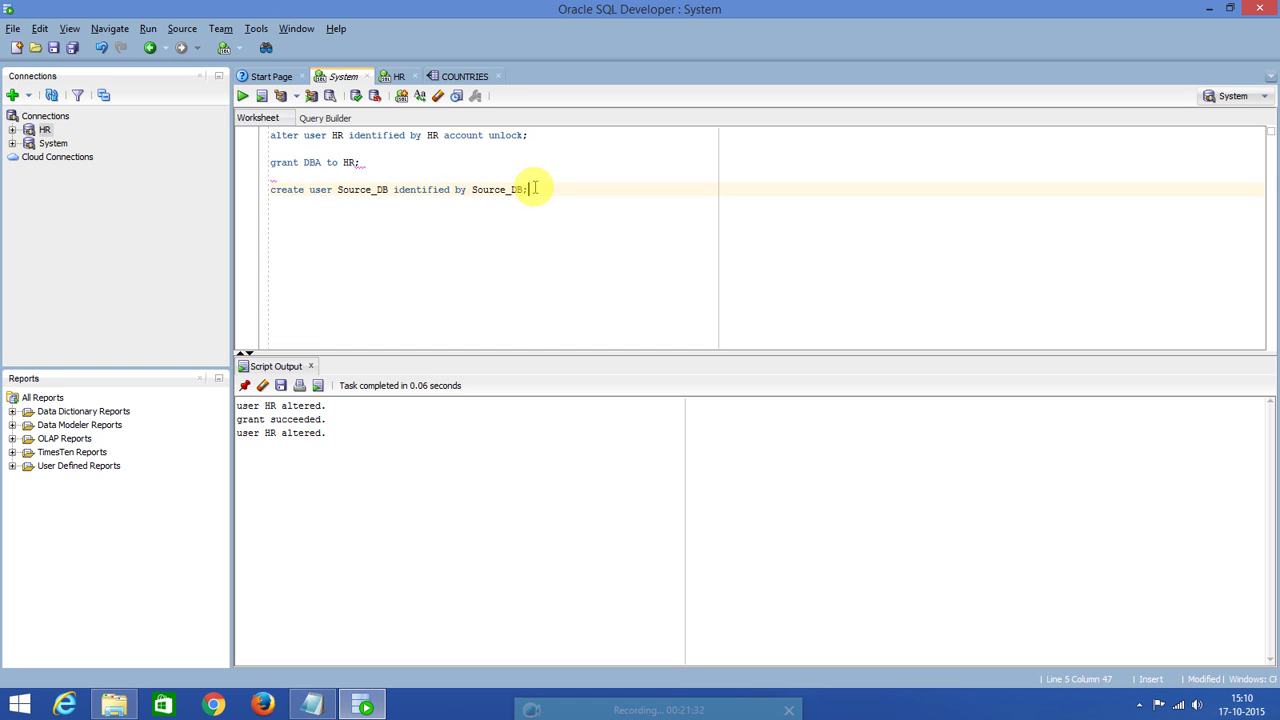
# Run the create user statement to create user SOURCE_DB.
pyautogui.press('Return')
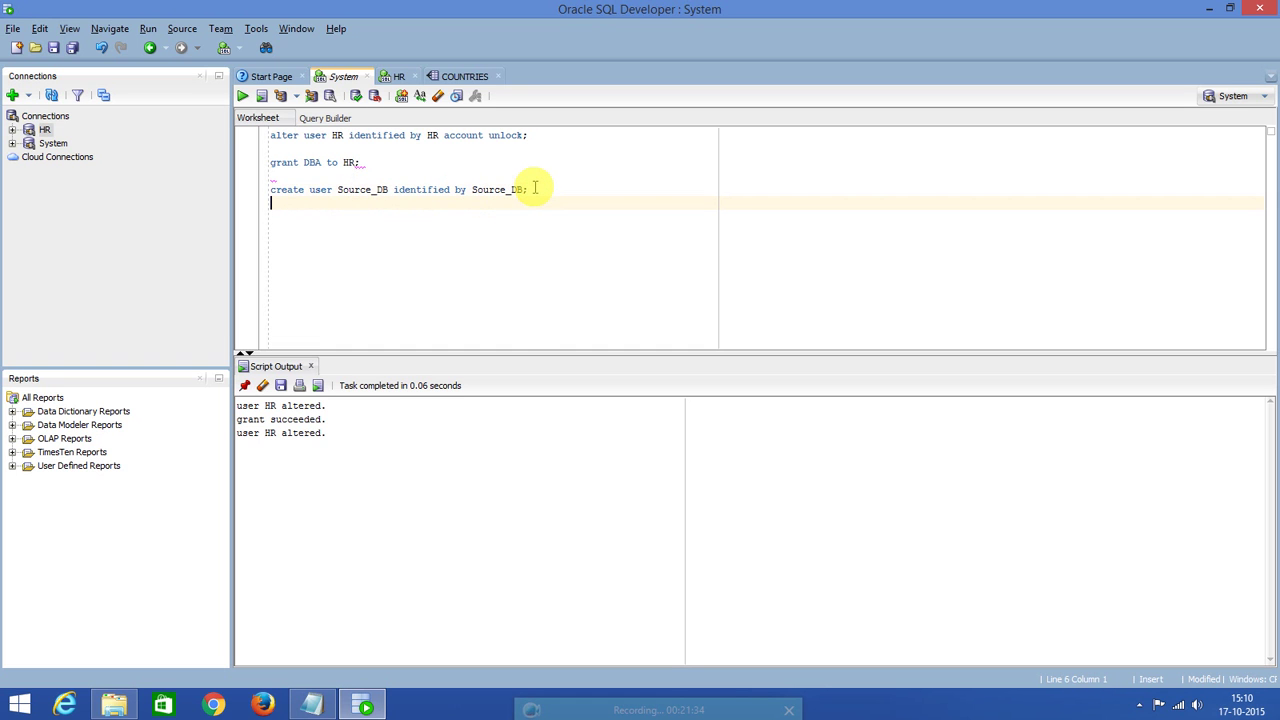
pyautogui.click(499, 190)
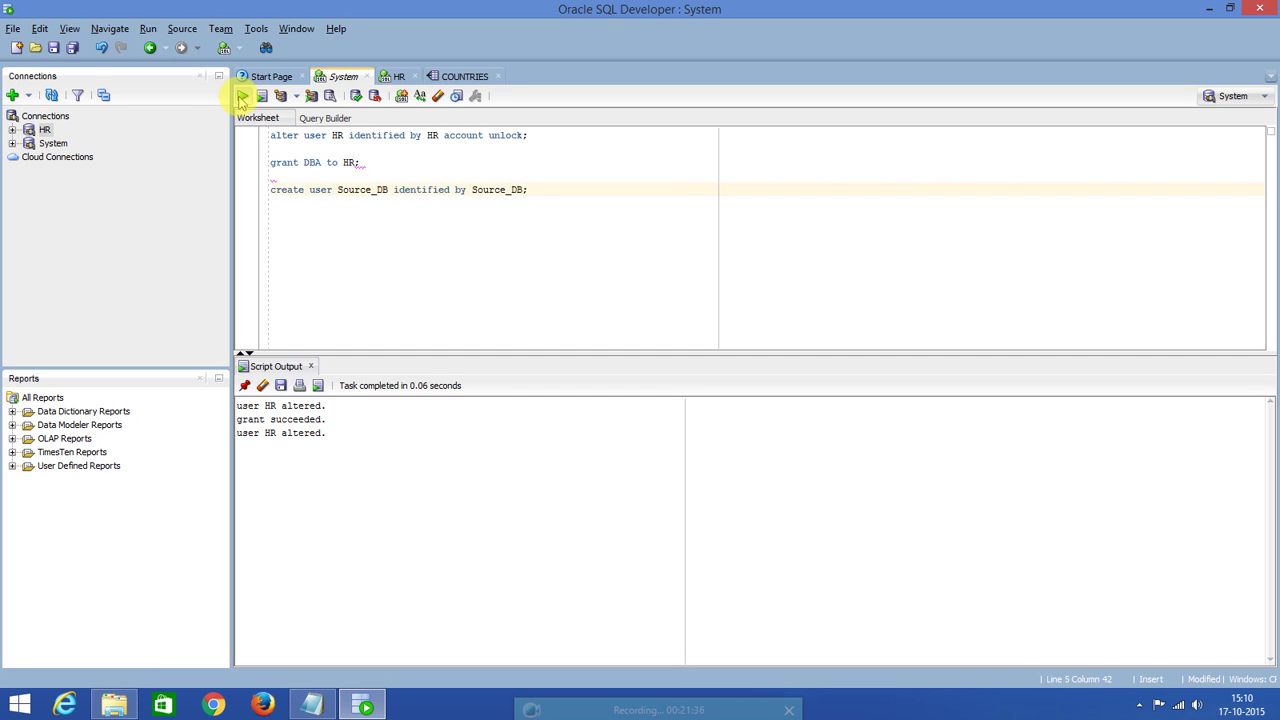
pyautogui.click(242, 96)
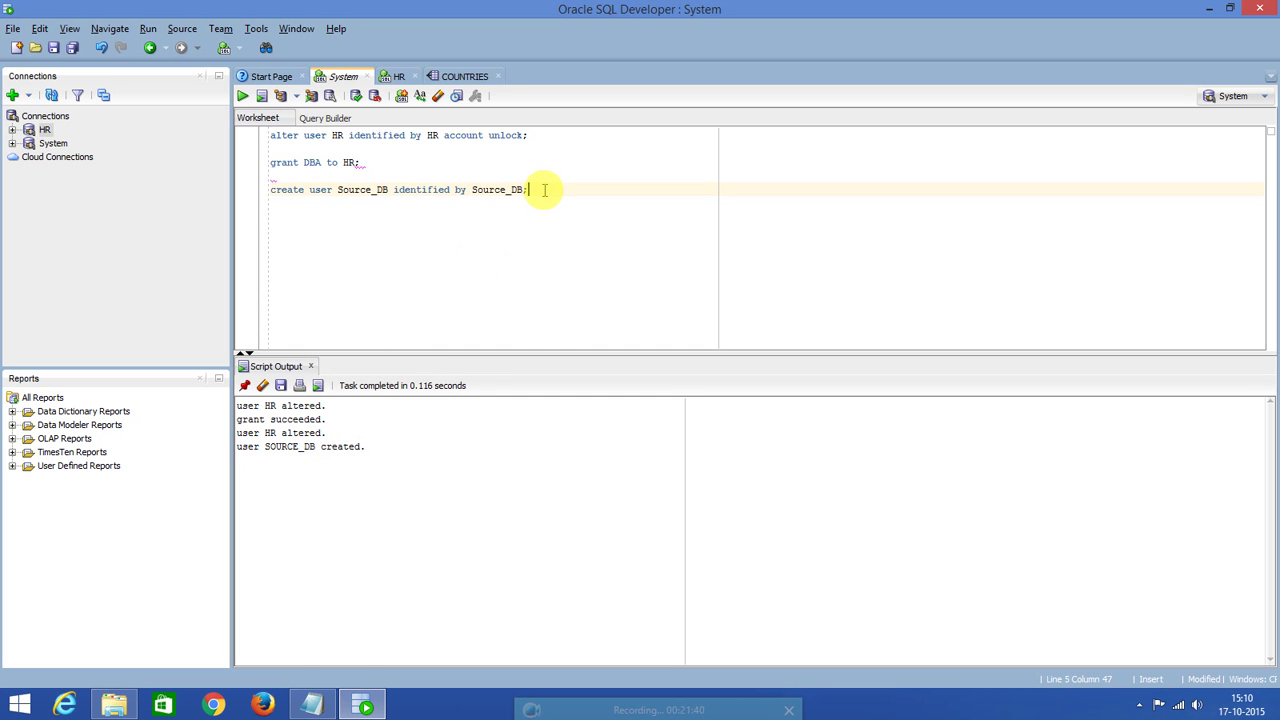
# Add and run 'grant DBA to Source_DB;' in the System worksheet.
pyautogui.press('Return')
pyautogui.write('gr')
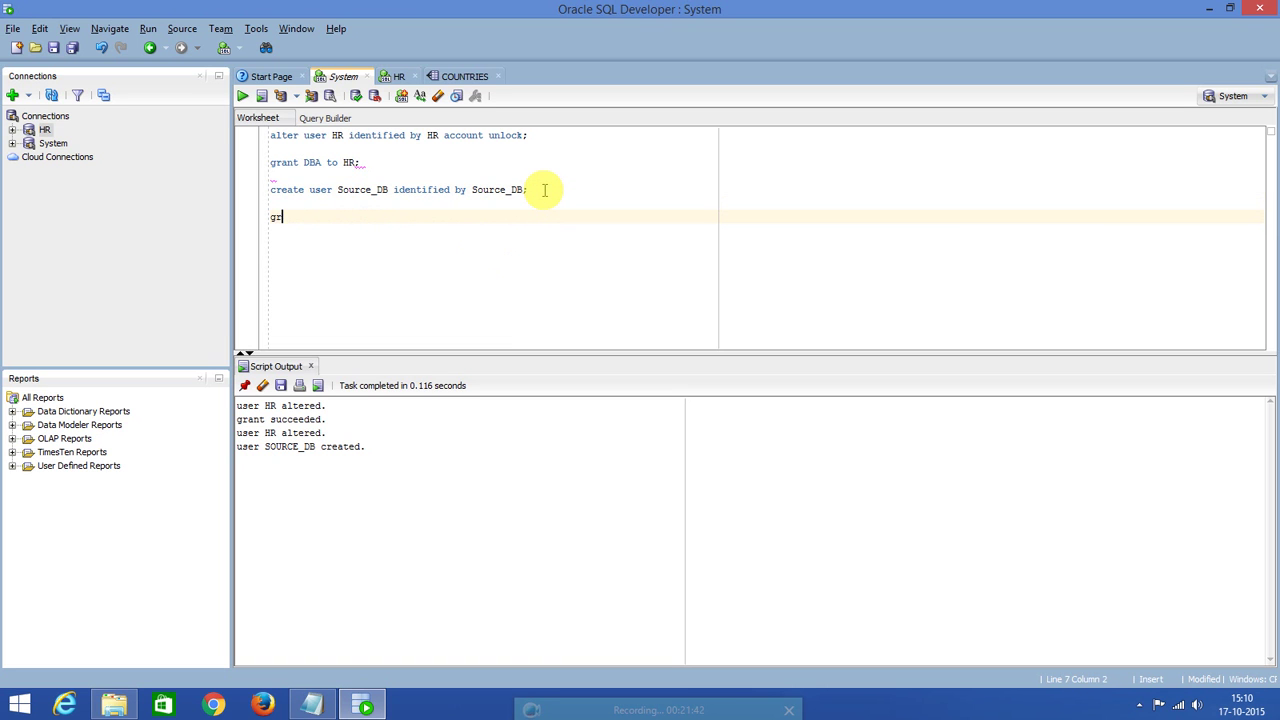
pyautogui.write('ant DBA to Source_DB;')
pyautogui.click(384, 217)
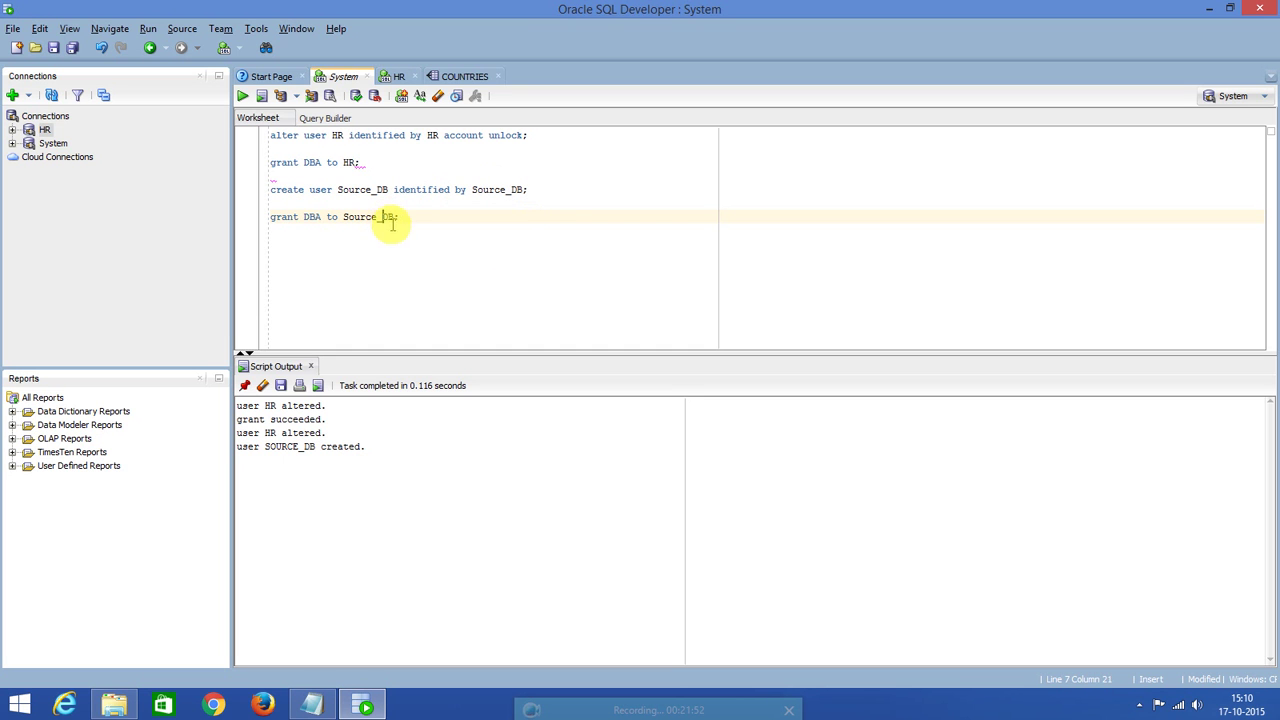
pyautogui.click(242, 96)
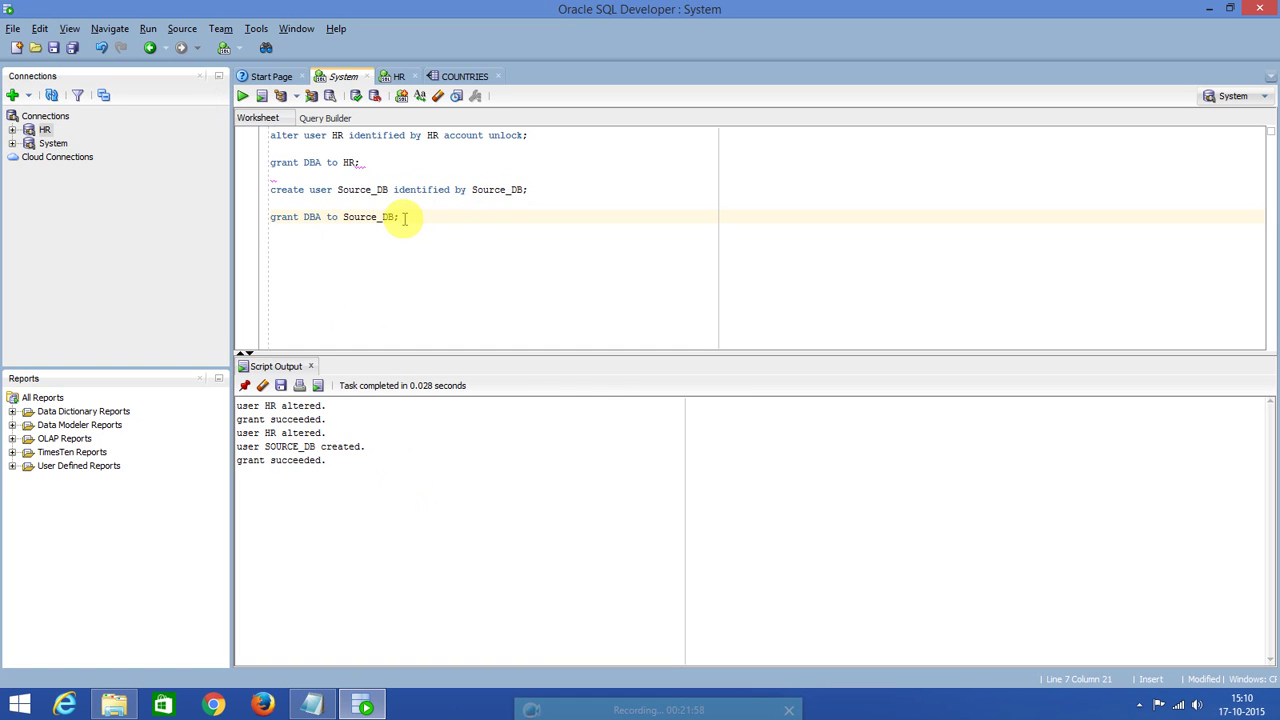
# Start a new line reading 'create user Traget_DB'.
pyautogui.press('End')
pyautogui.press('Return')
pyautogui.press('Return')
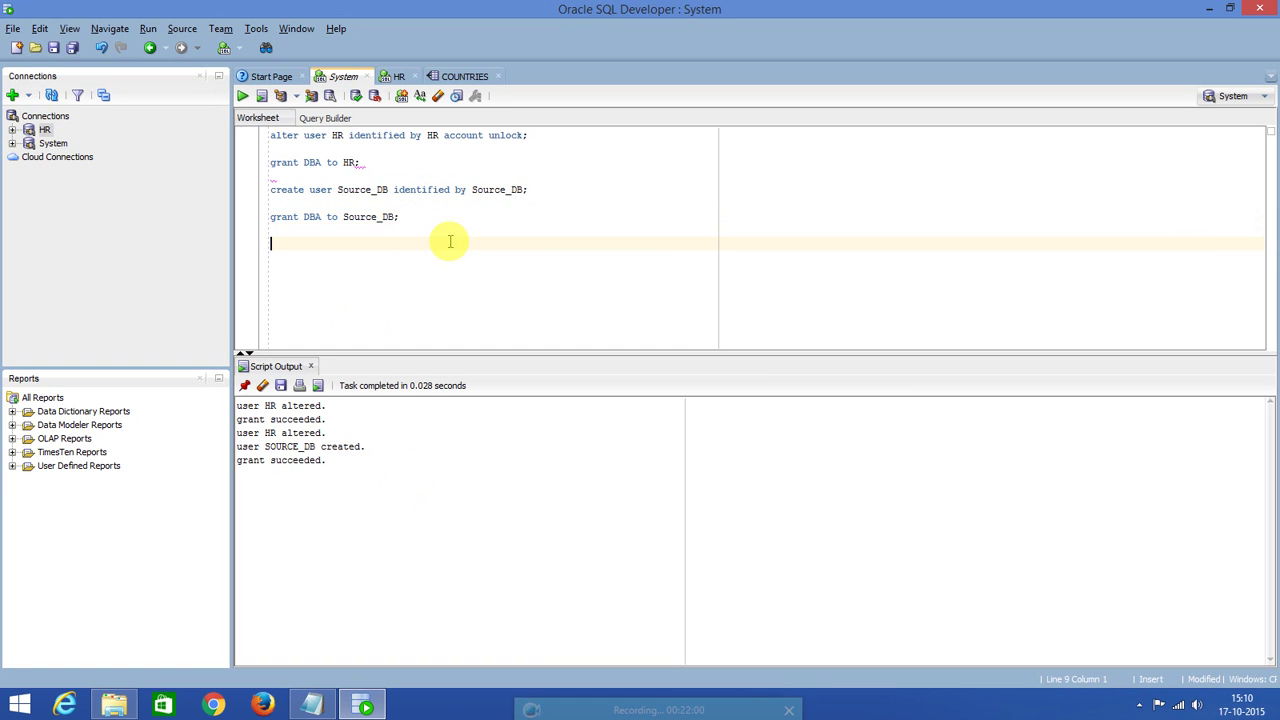
pyautogui.write('create user Traget_DB')
# Correct the line to 'create user Target_DB identified by Target_DB;' and run it.
pyautogui.click(354, 244)
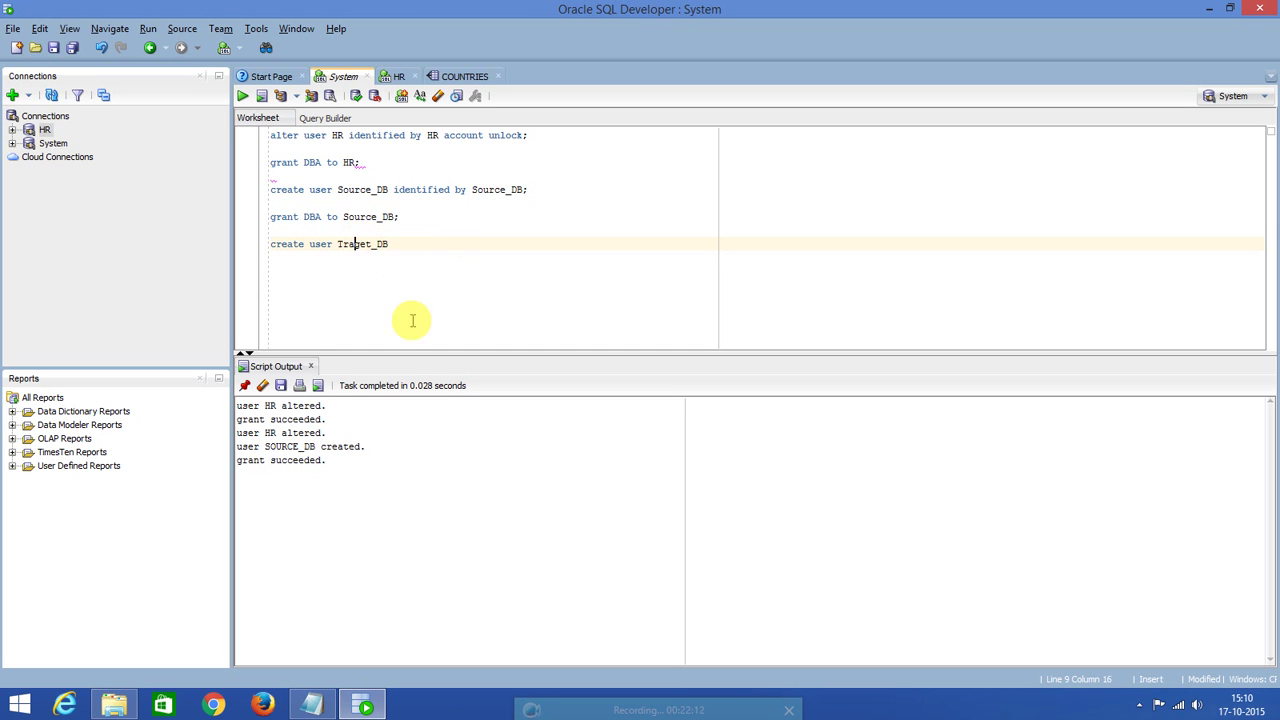
pyautogui.press('BackSpace')
pyautogui.press('BackSpace')
pyautogui.write('arget_DB ')
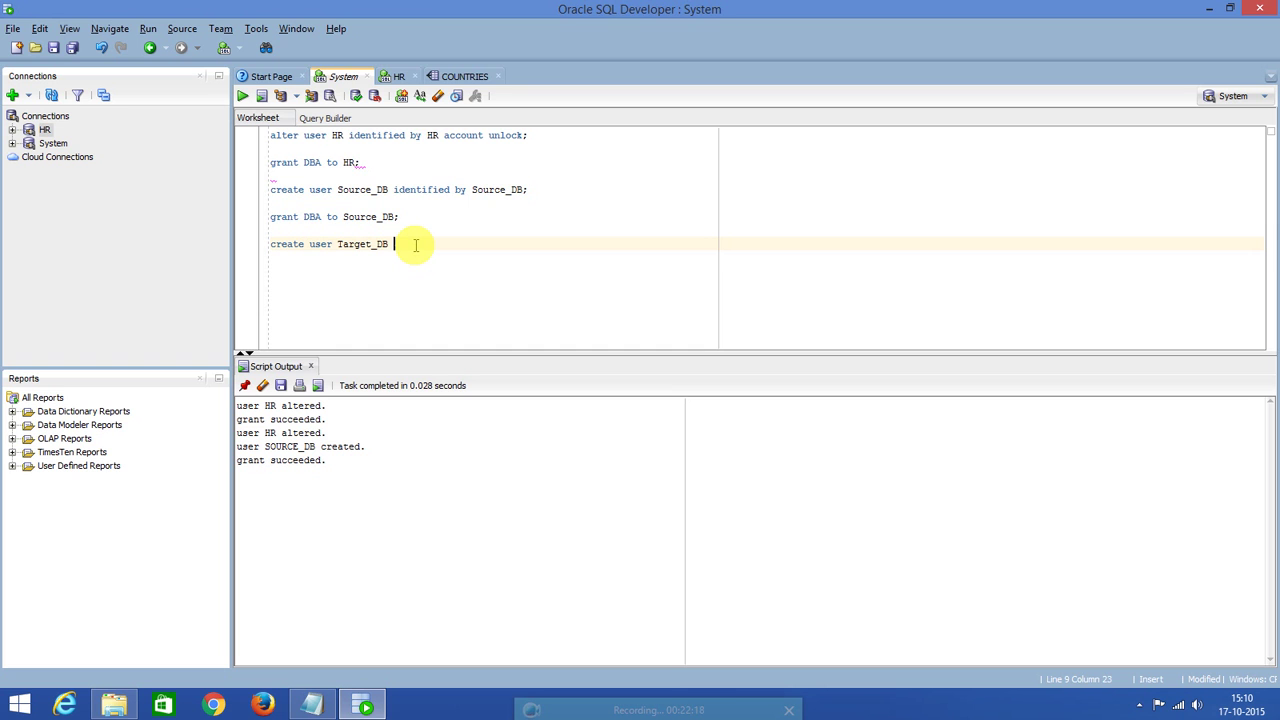
pyautogui.write('identified by Target_DB;')
pyautogui.click(432, 244)
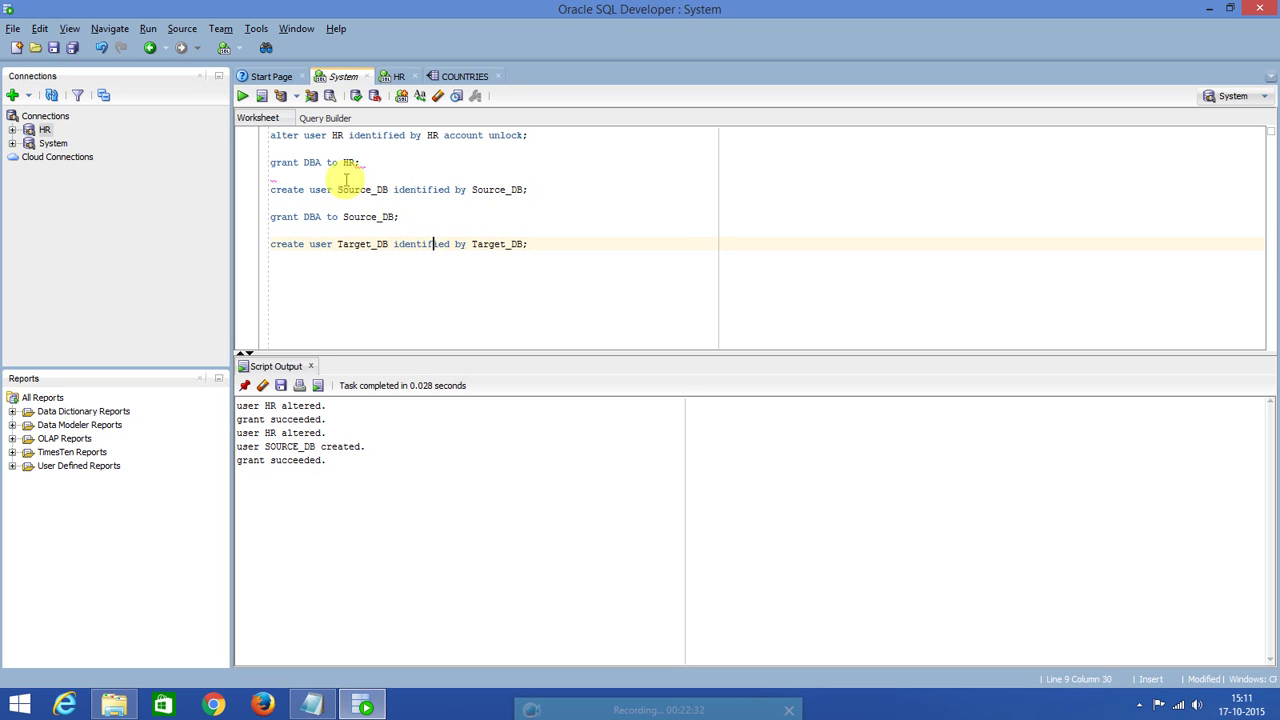
pyautogui.click(242, 95)
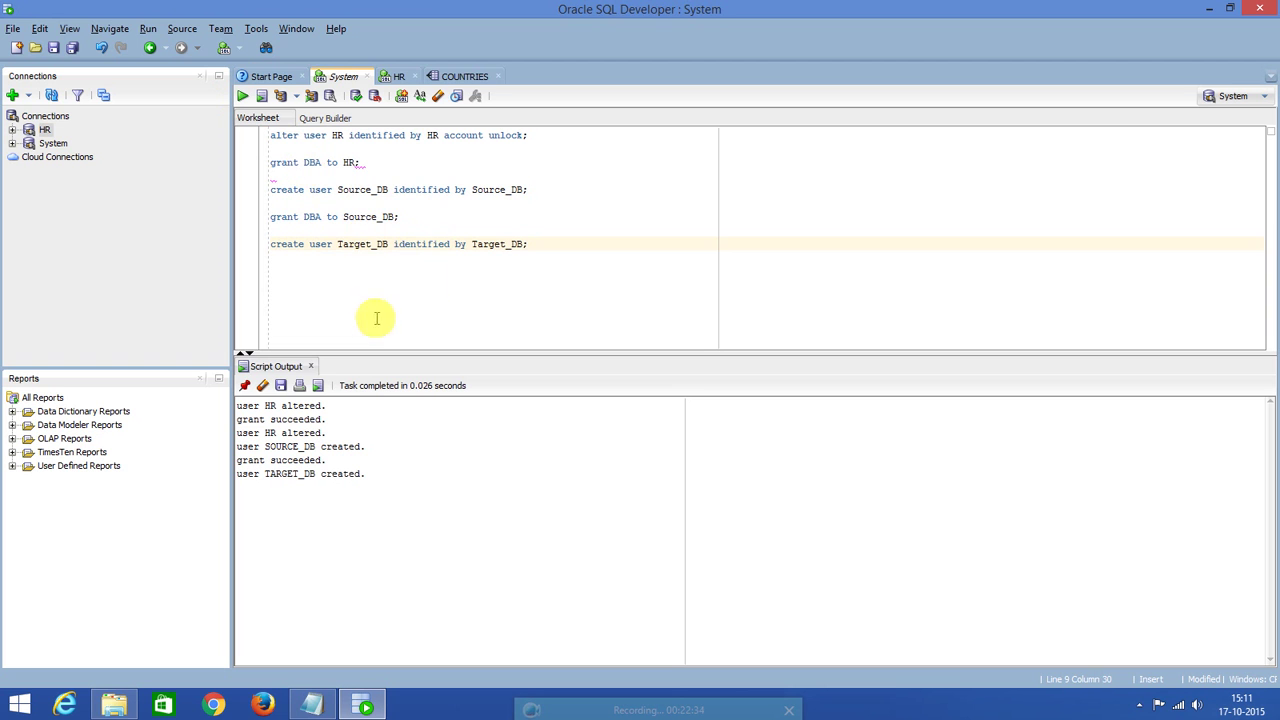
# Add and run 'grant DBA to Target_DB;' to give Target_DB DBA rights.
pyautogui.click(533, 243)
pyautogui.press('Return')
pyautogui.press('Return')
pyautogui.write('grant')
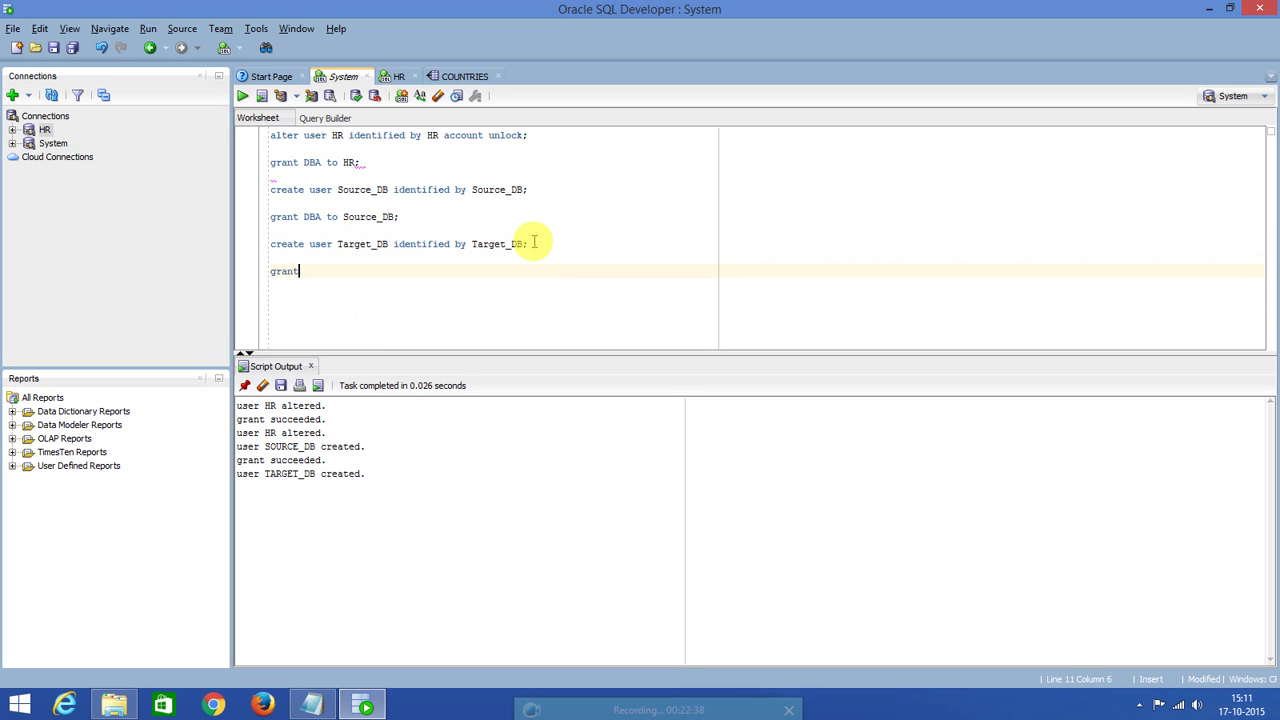
pyautogui.write(' DBA to Target_DB;')
pyautogui.click(371, 271)
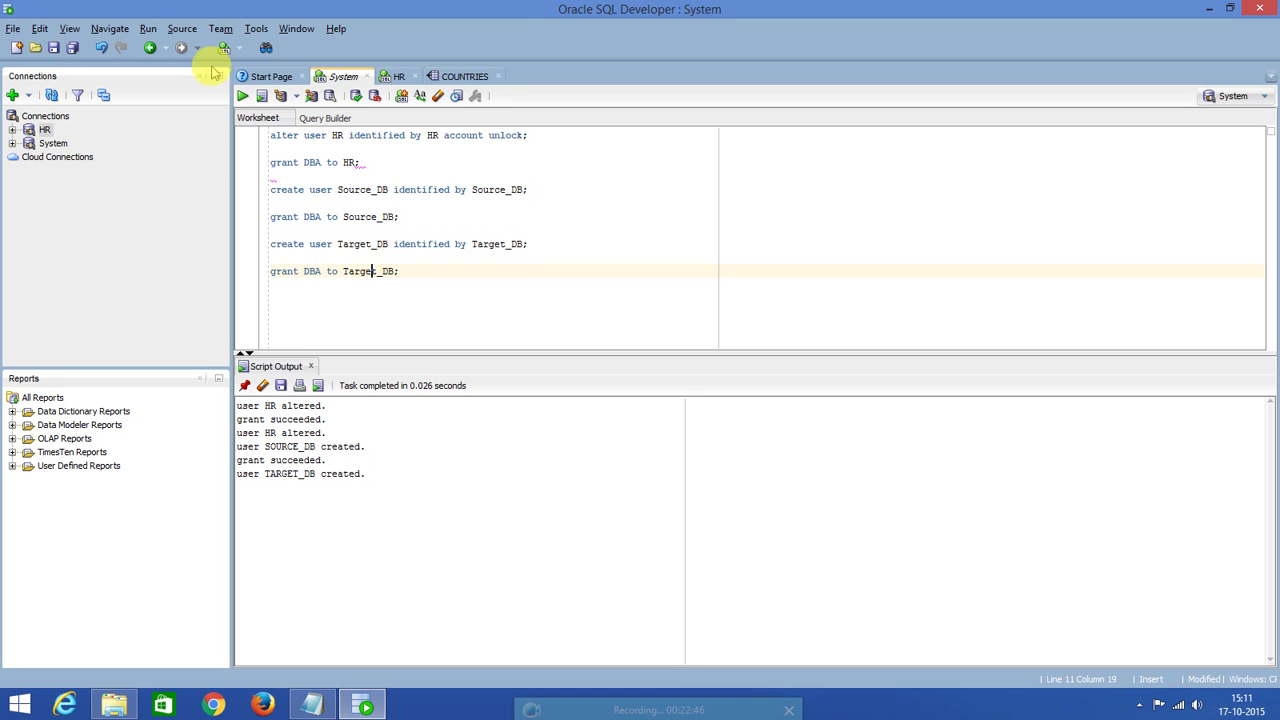
pyautogui.click(242, 95)
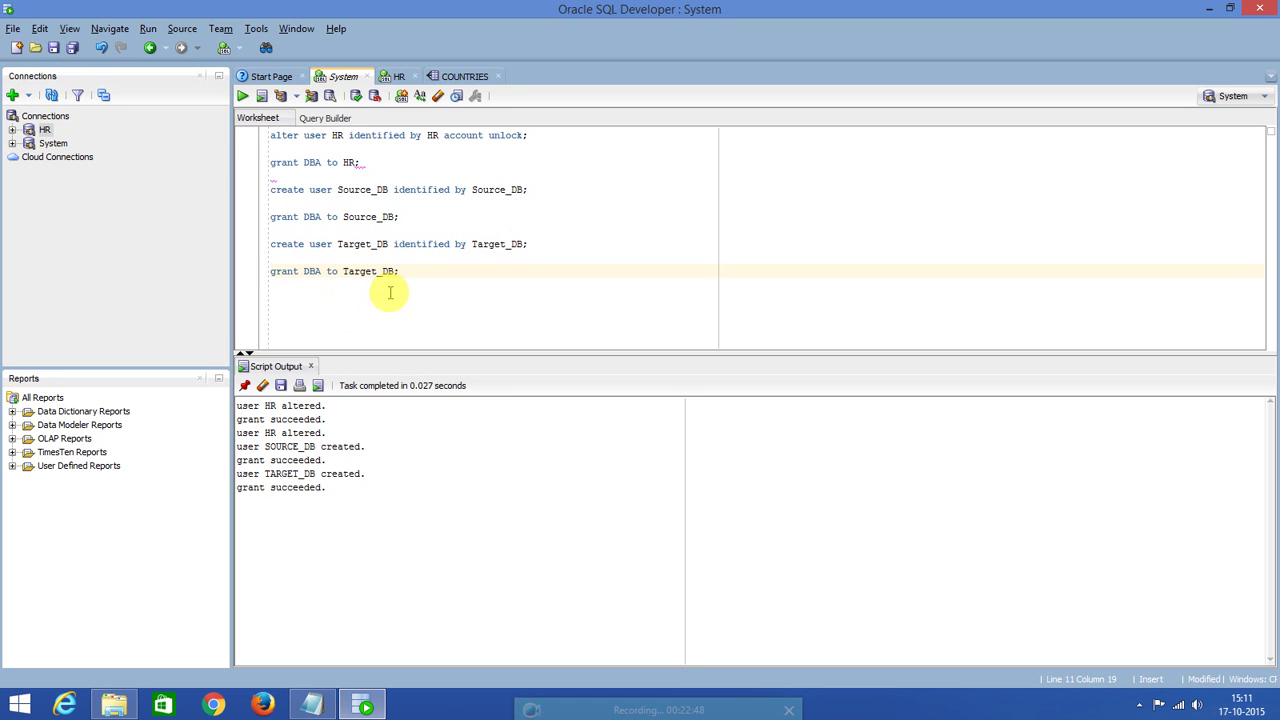
pyautogui.click(13, 95)
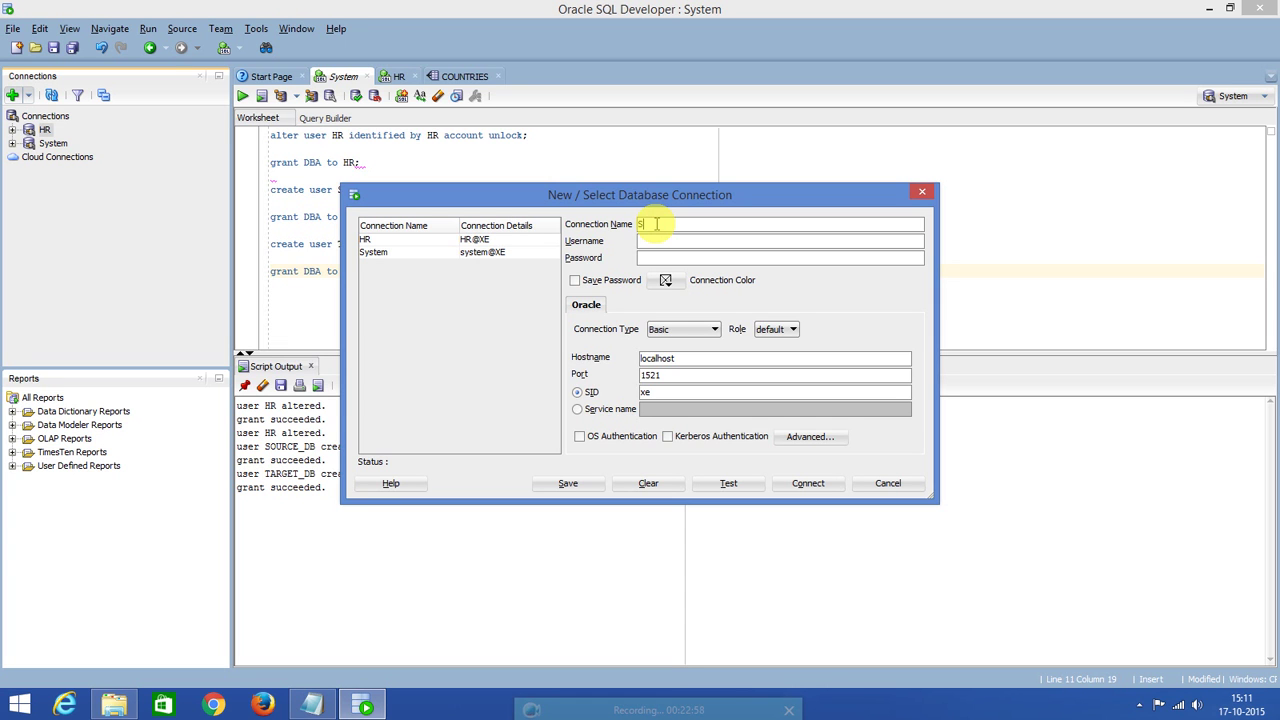
pyautogui.write('Source_DB')
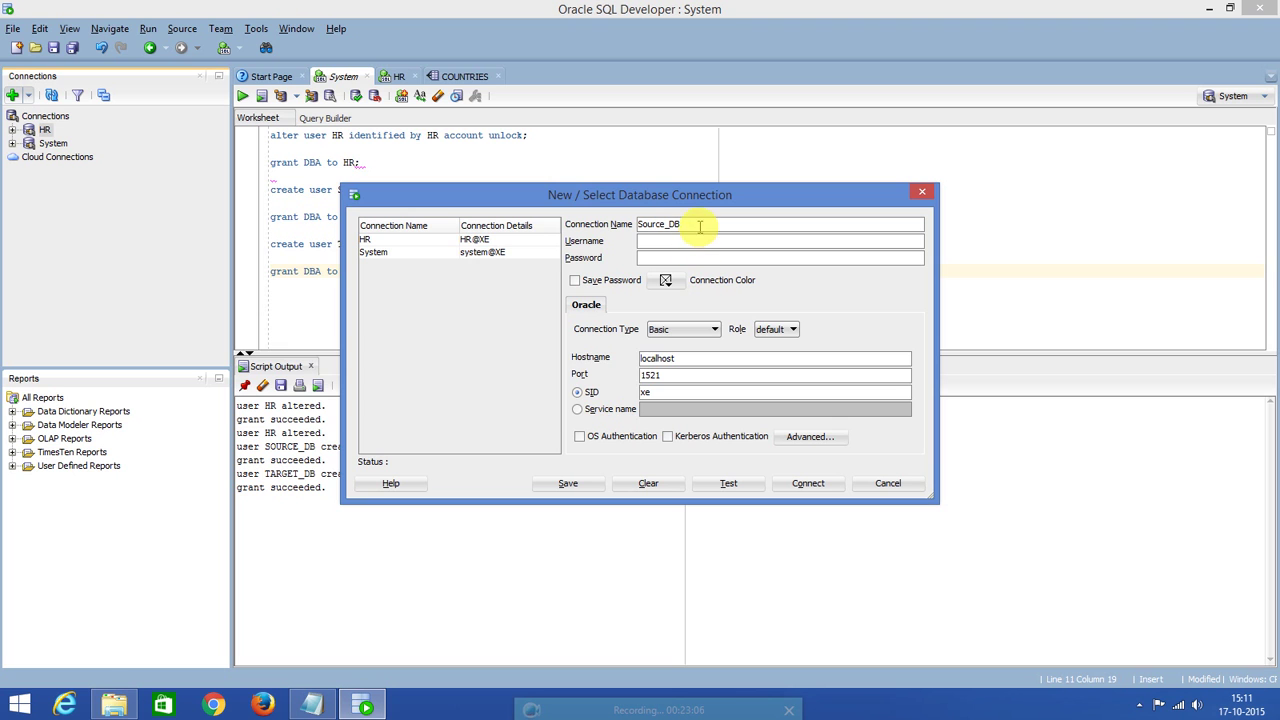
pyautogui.write('Source')
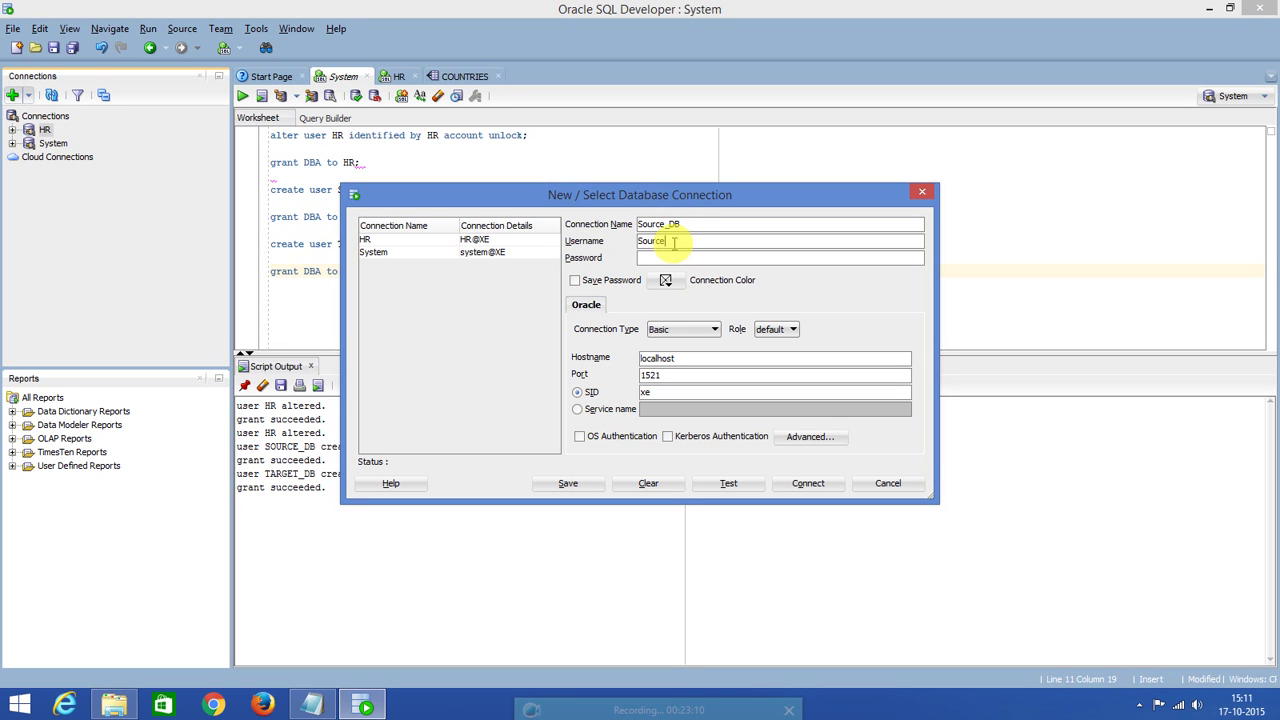
pyautogui.write('_B')
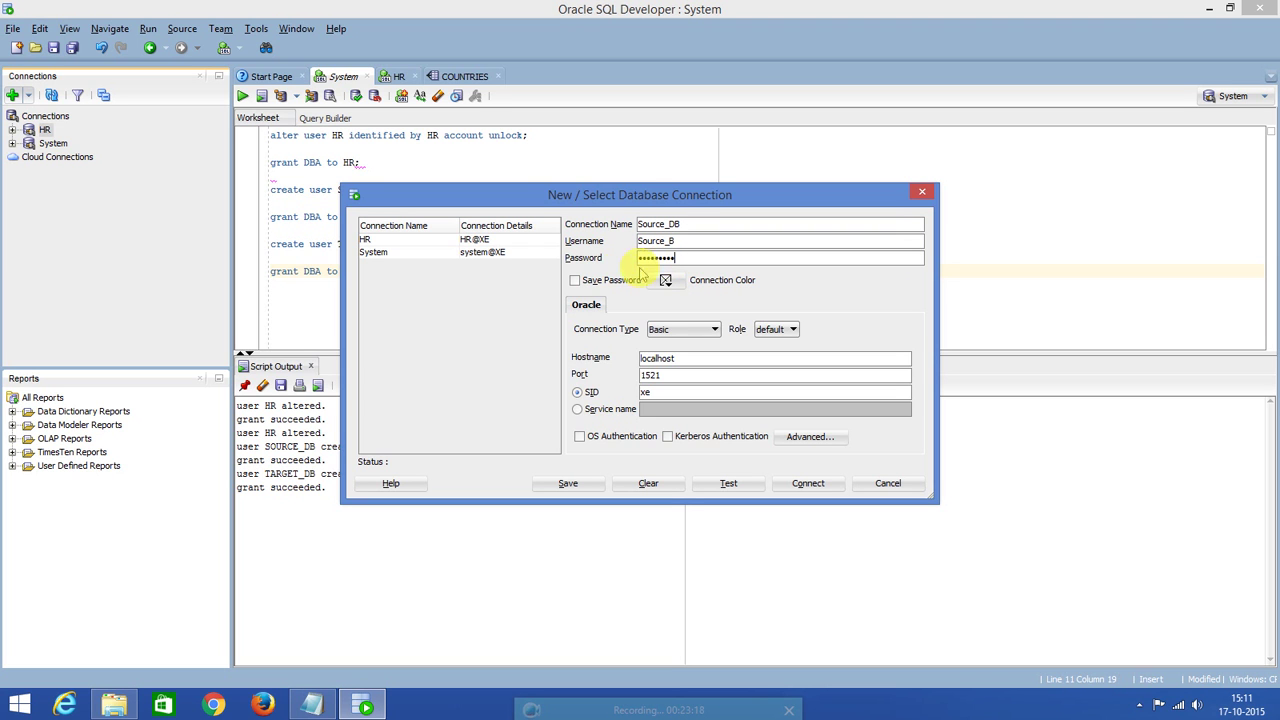
pyautogui.click(575, 280)
pyautogui.click(714, 329)
pyautogui.click(694, 358)
pyautogui.click(700, 366)
pyautogui.click(686, 406)
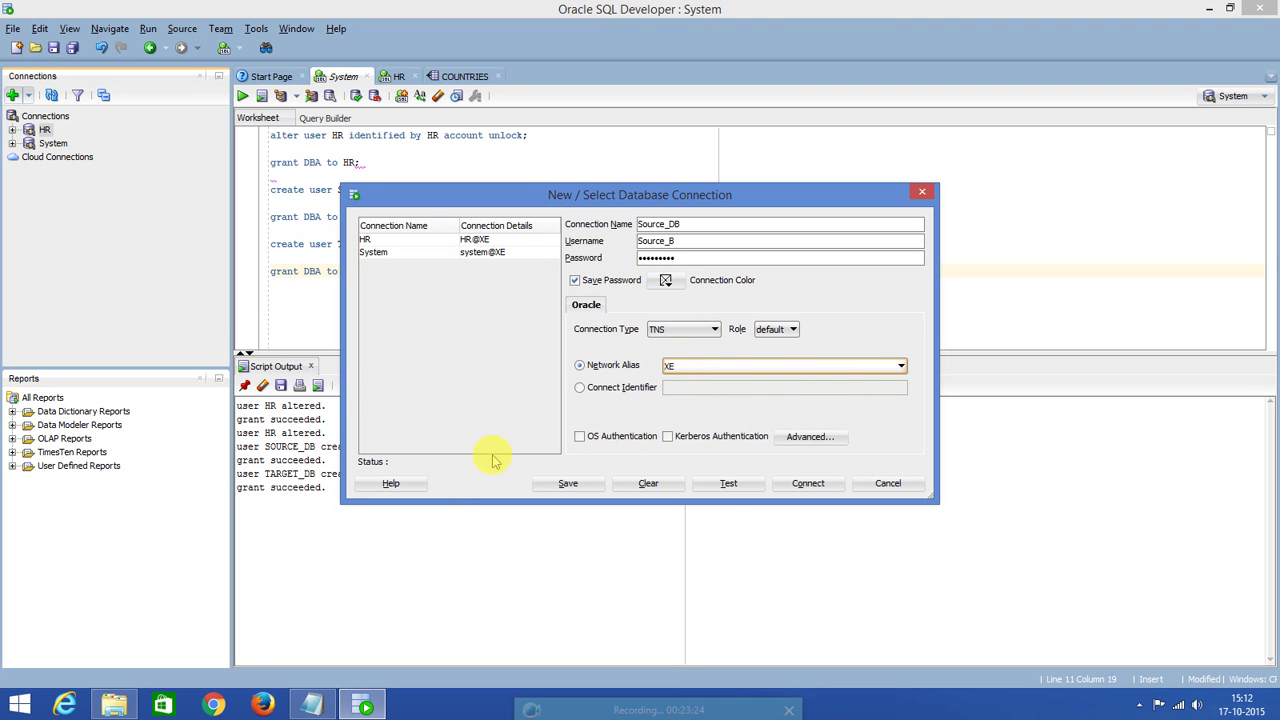
# Fix the Source_B username typo, retest, then save and connect the Source_DB connection.
pyautogui.click(729, 485)
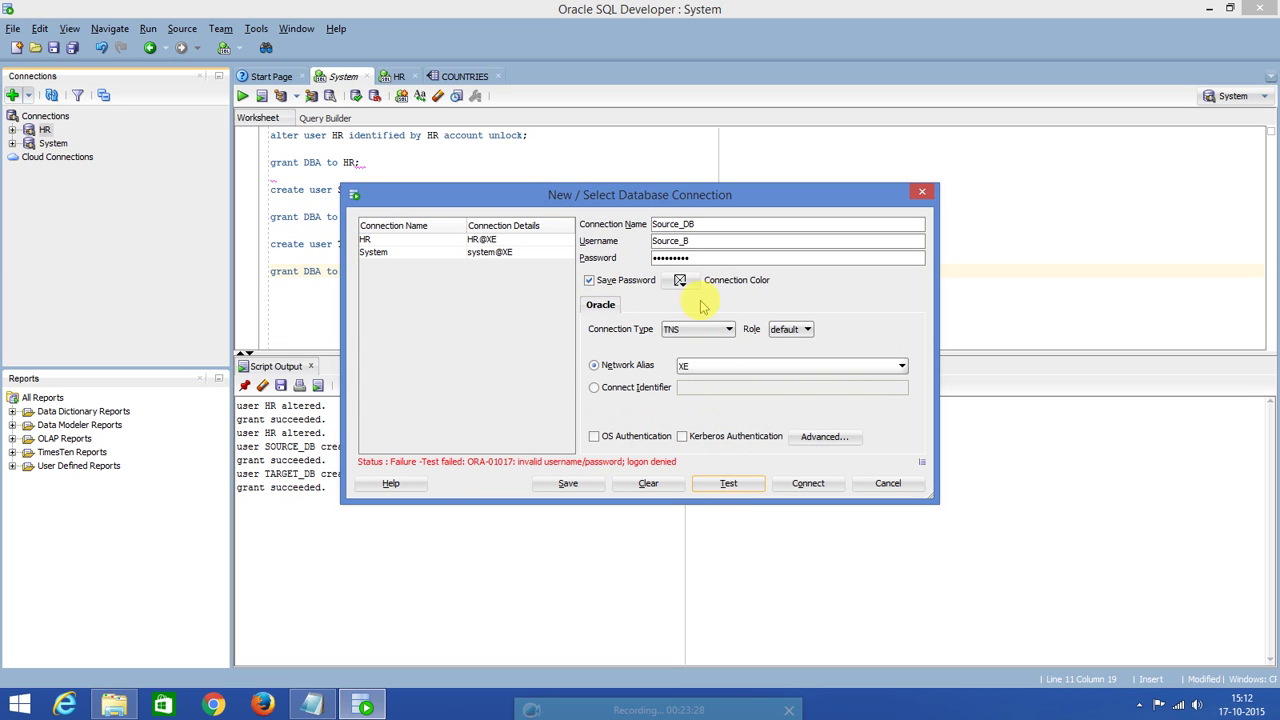
pyautogui.click(683, 241)
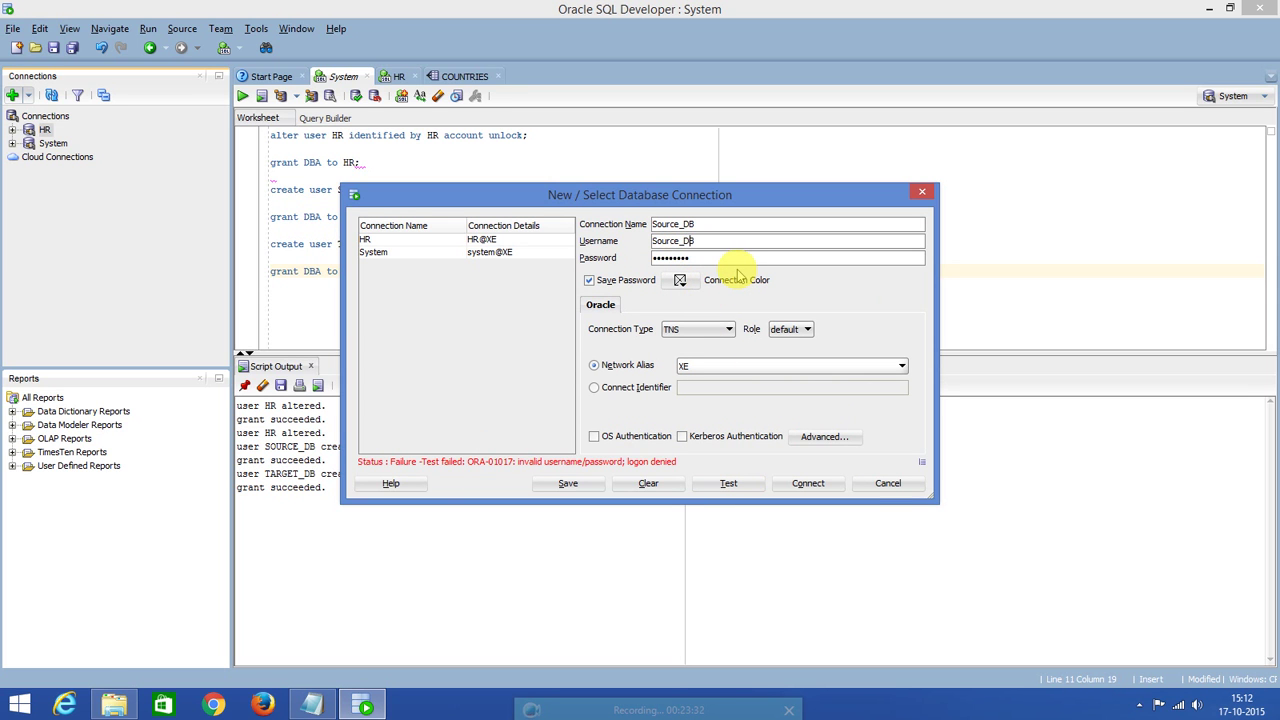
pyautogui.click(728, 485)
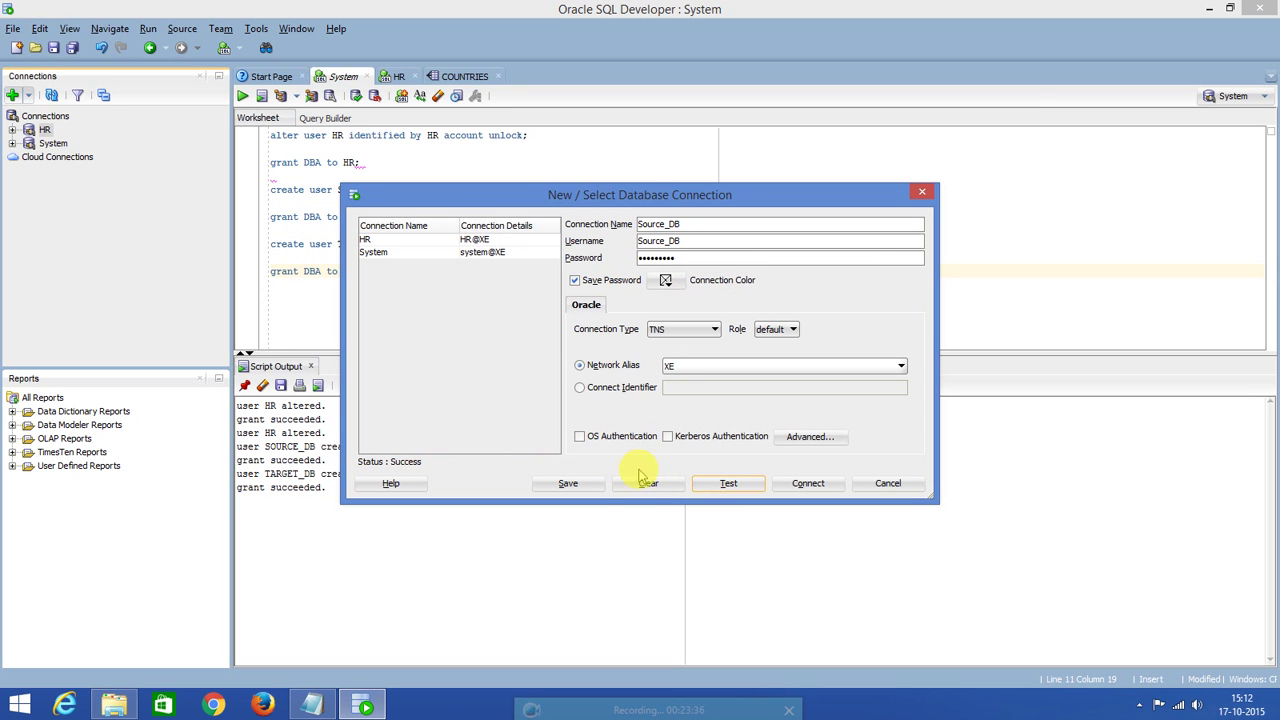
pyautogui.click(580, 486)
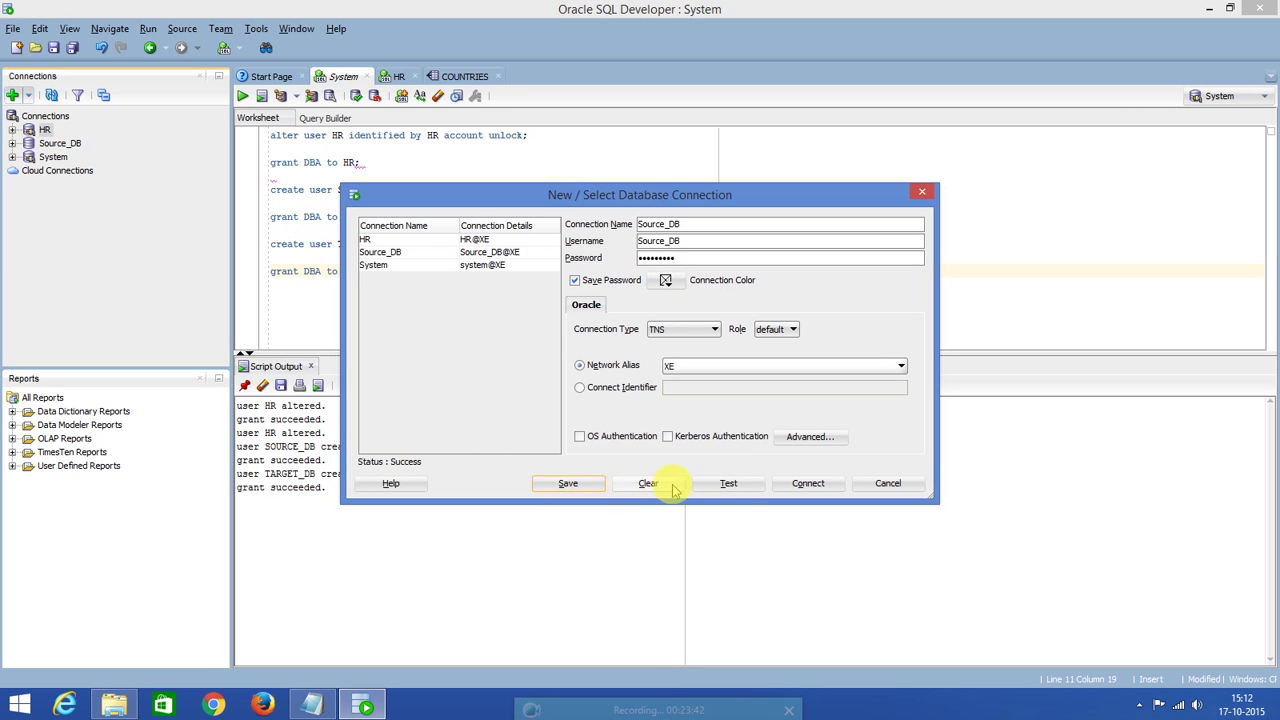
pyautogui.click(812, 485)
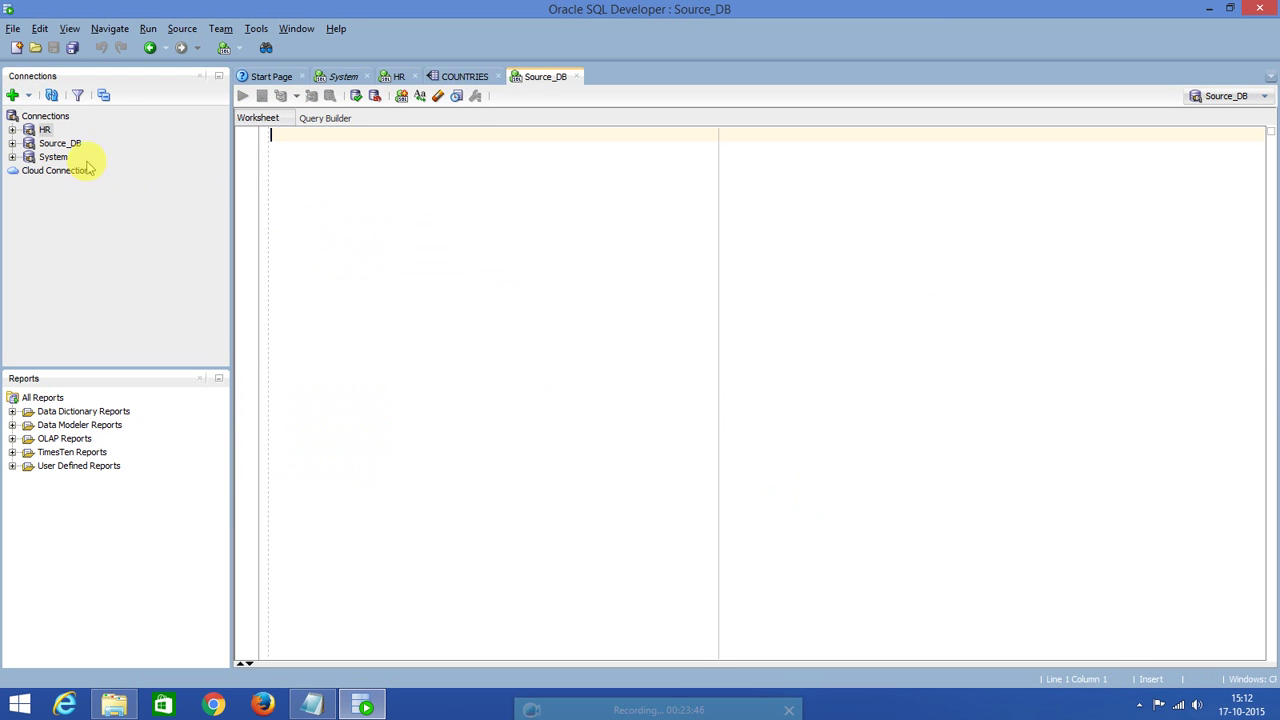
pyautogui.click(13, 95)
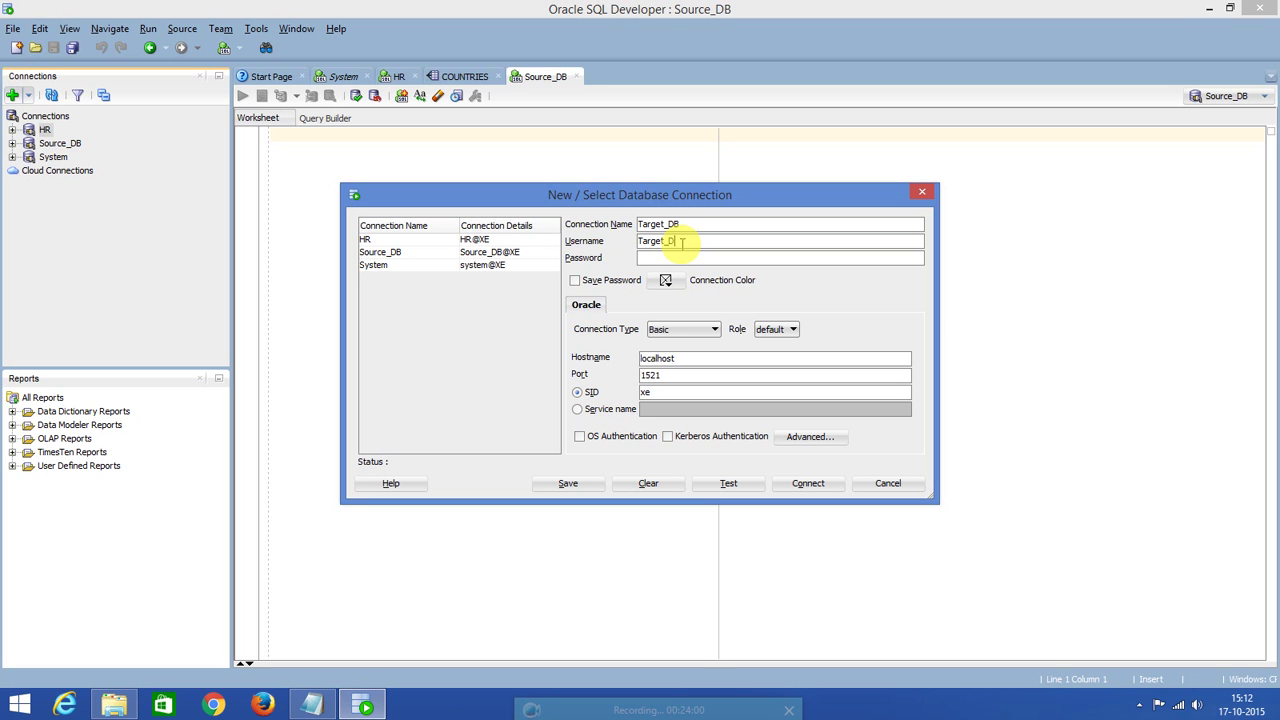
# Enter the Target_DB password, save it, and set connection type TNS with alias XE.
pyautogui.click(685, 257)
pyautogui.click(578, 281)
pyautogui.click(708, 333)
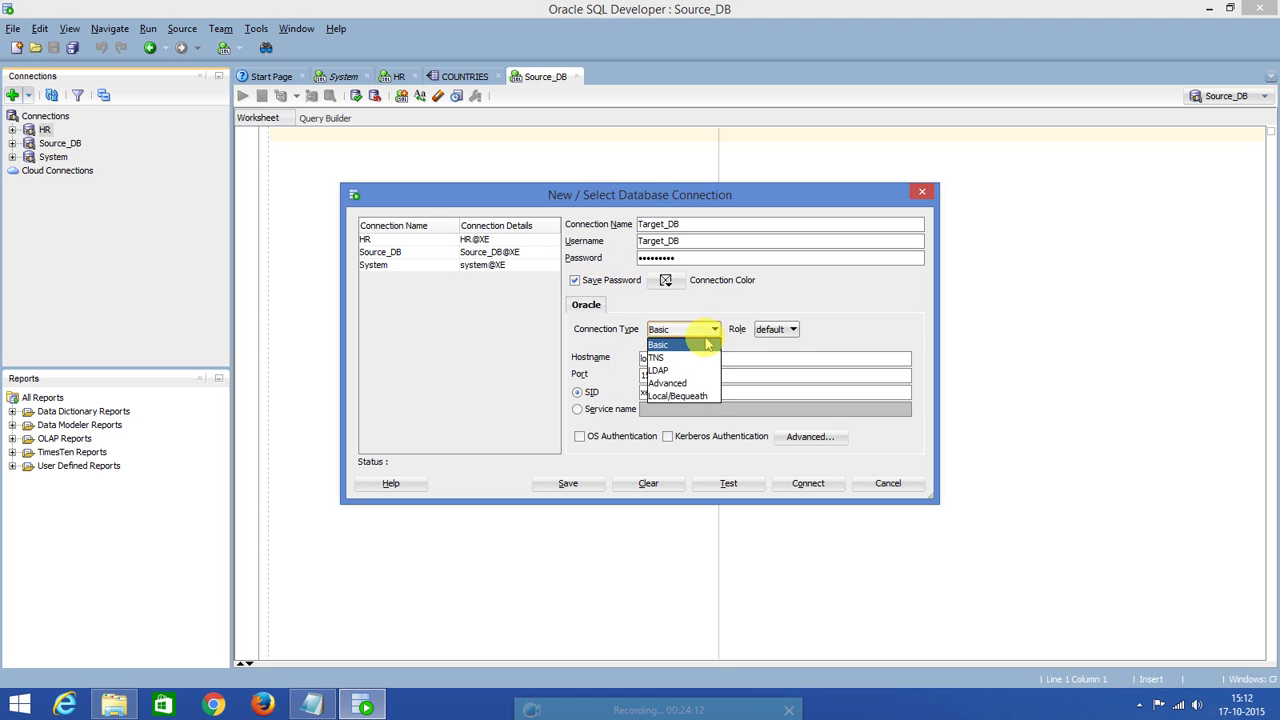
pyautogui.click(690, 358)
pyautogui.click(698, 370)
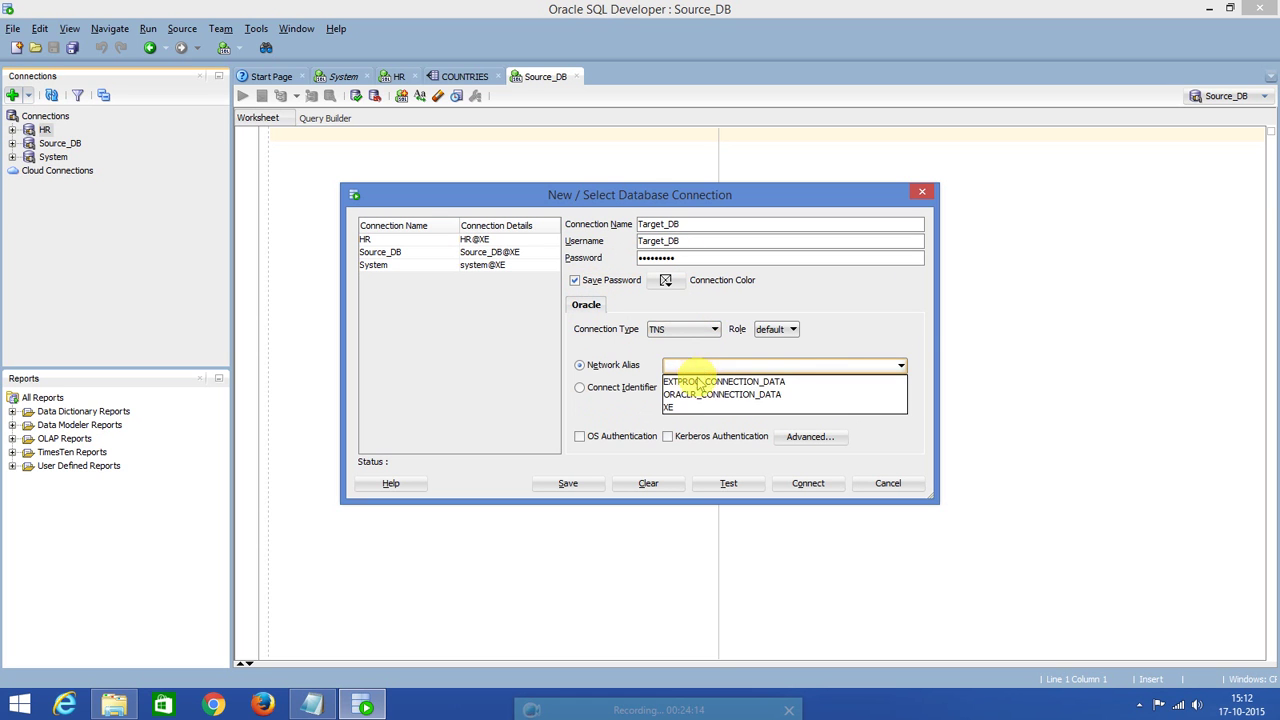
pyautogui.click(690, 405)
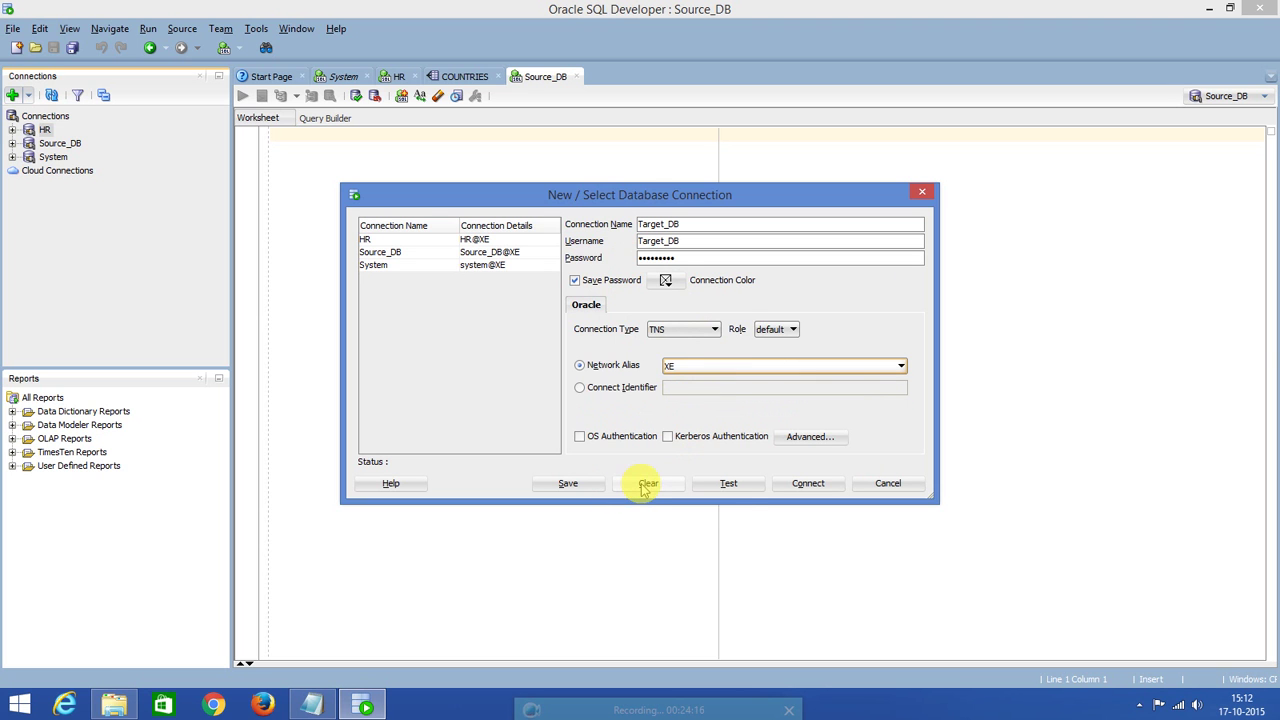
# Test, save and connect the Target_DB connection, opening its worksheet.
pyautogui.click(736, 484)
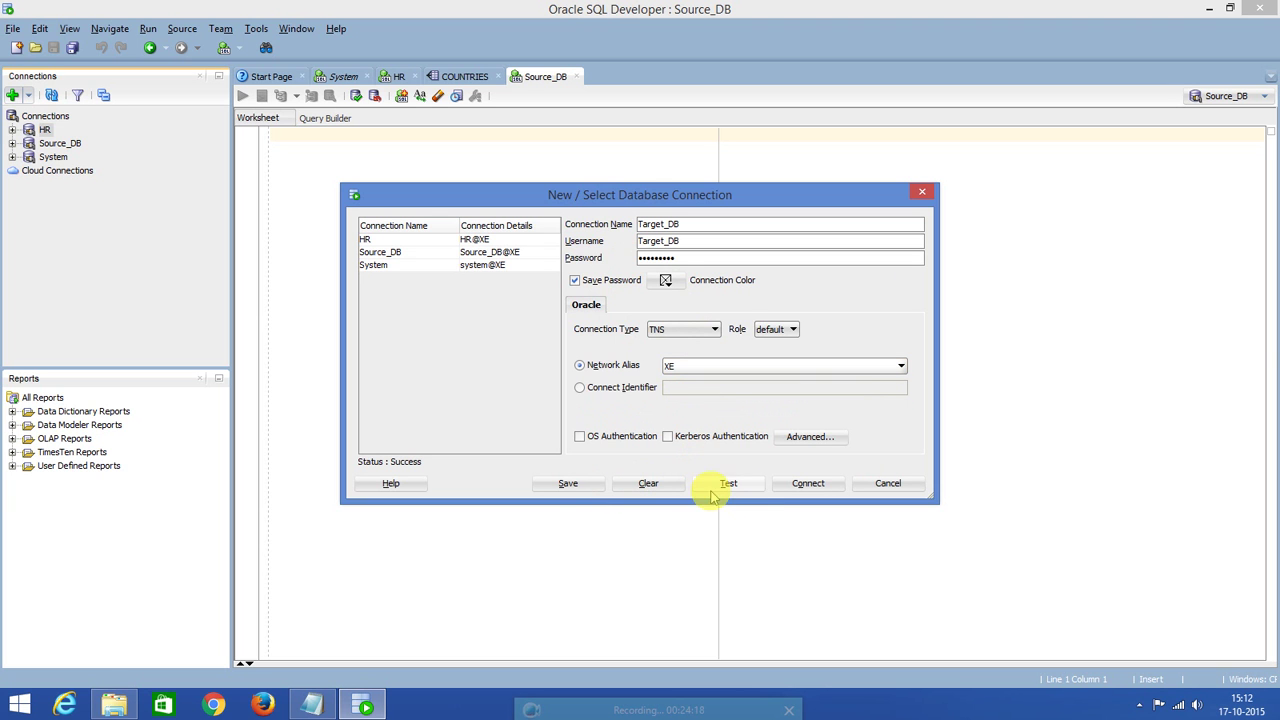
pyautogui.click(578, 487)
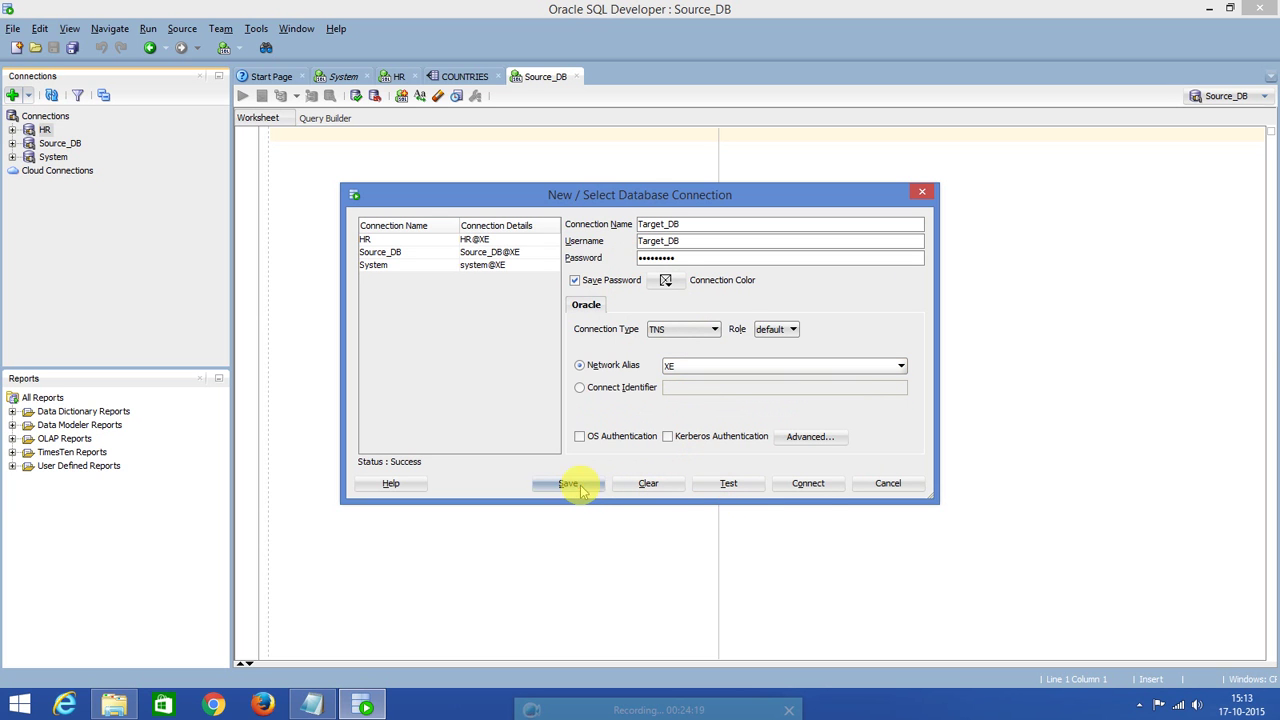
pyautogui.click(808, 485)
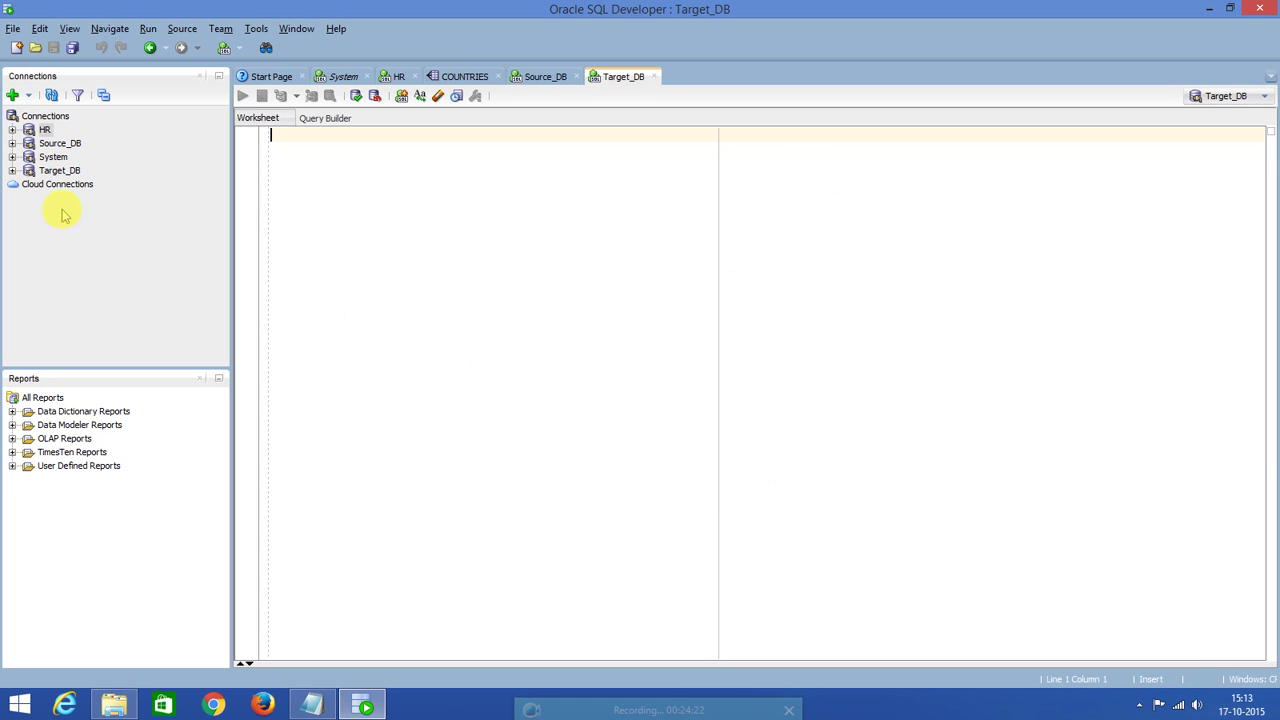
# Browse the Source_DB tables and Target_DB object types, then collapse both connections.
pyautogui.click(13, 144)
pyautogui.click(28, 157)
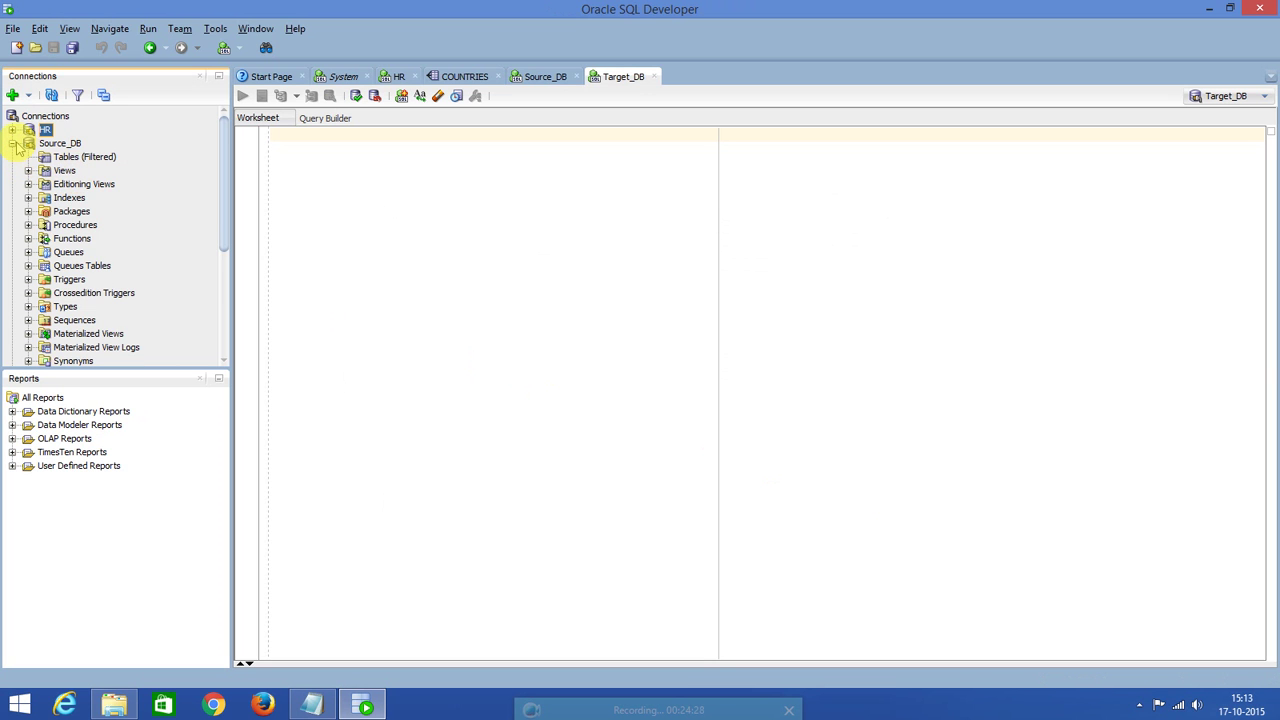
pyautogui.click(13, 143)
pyautogui.click(15, 171)
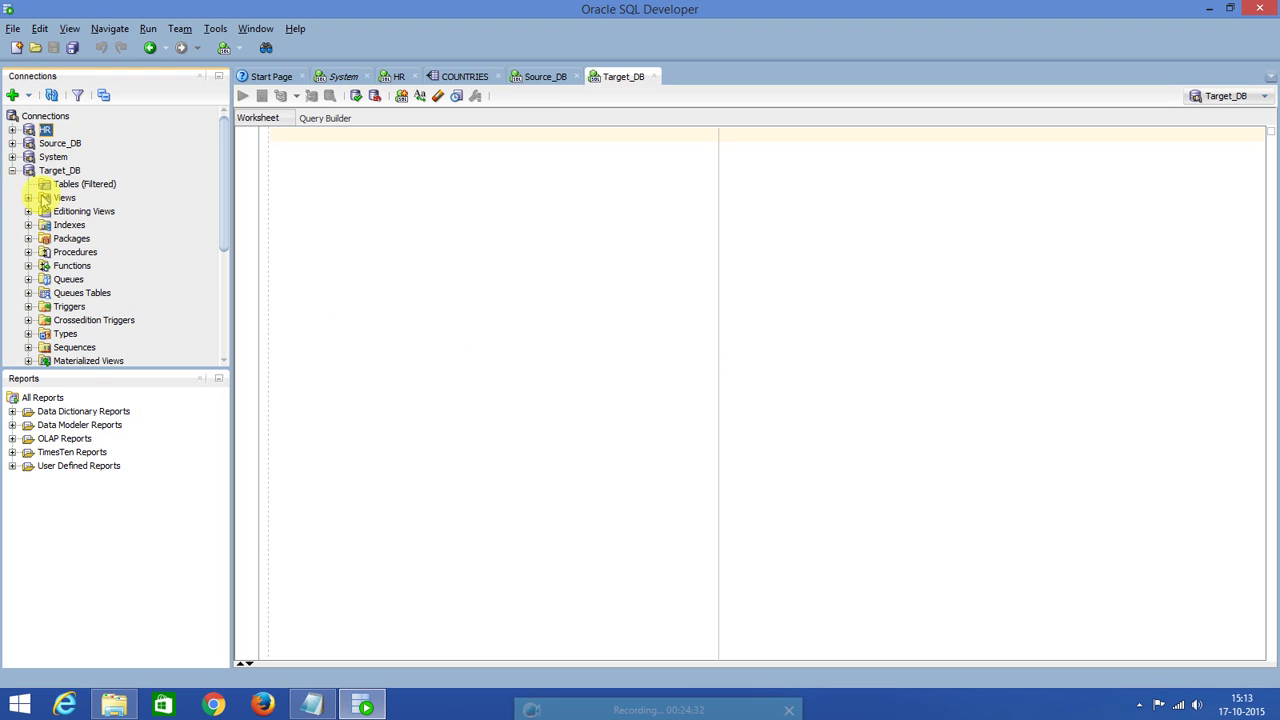
pyautogui.click(13, 171)
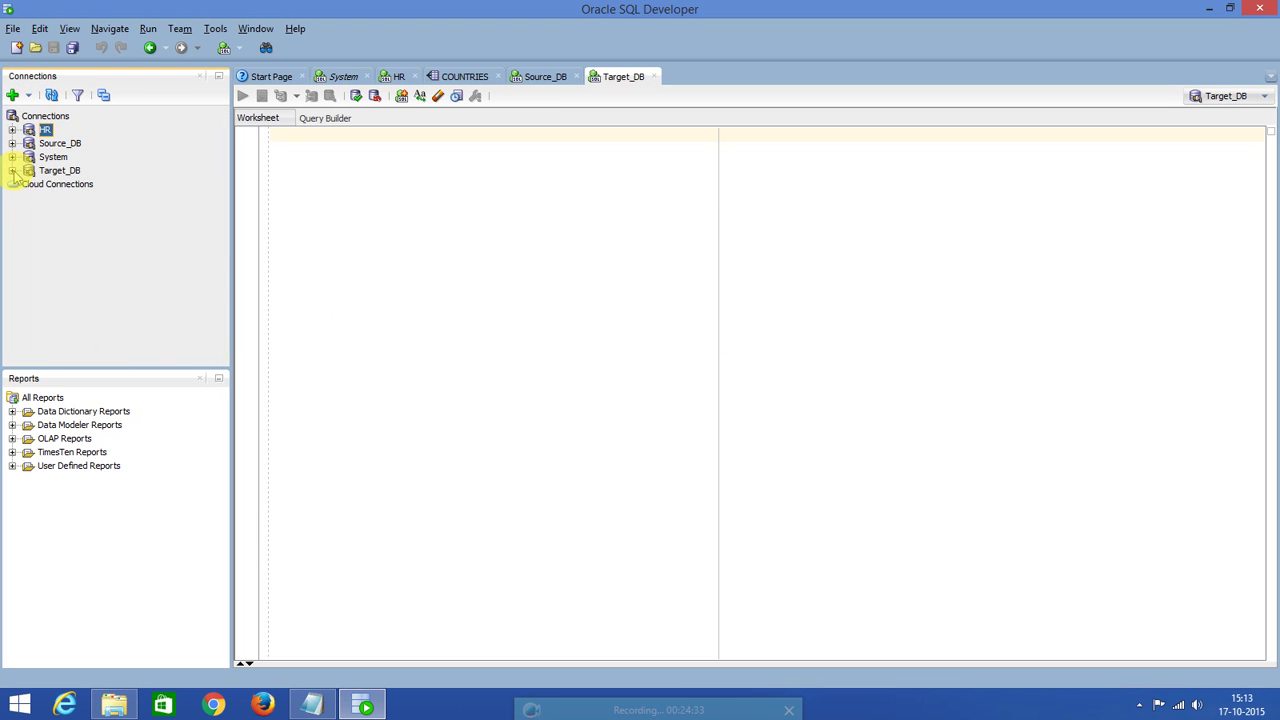
# Expand the HR connection's object folders and bring up the HR worksheet.
pyautogui.click(58, 143)
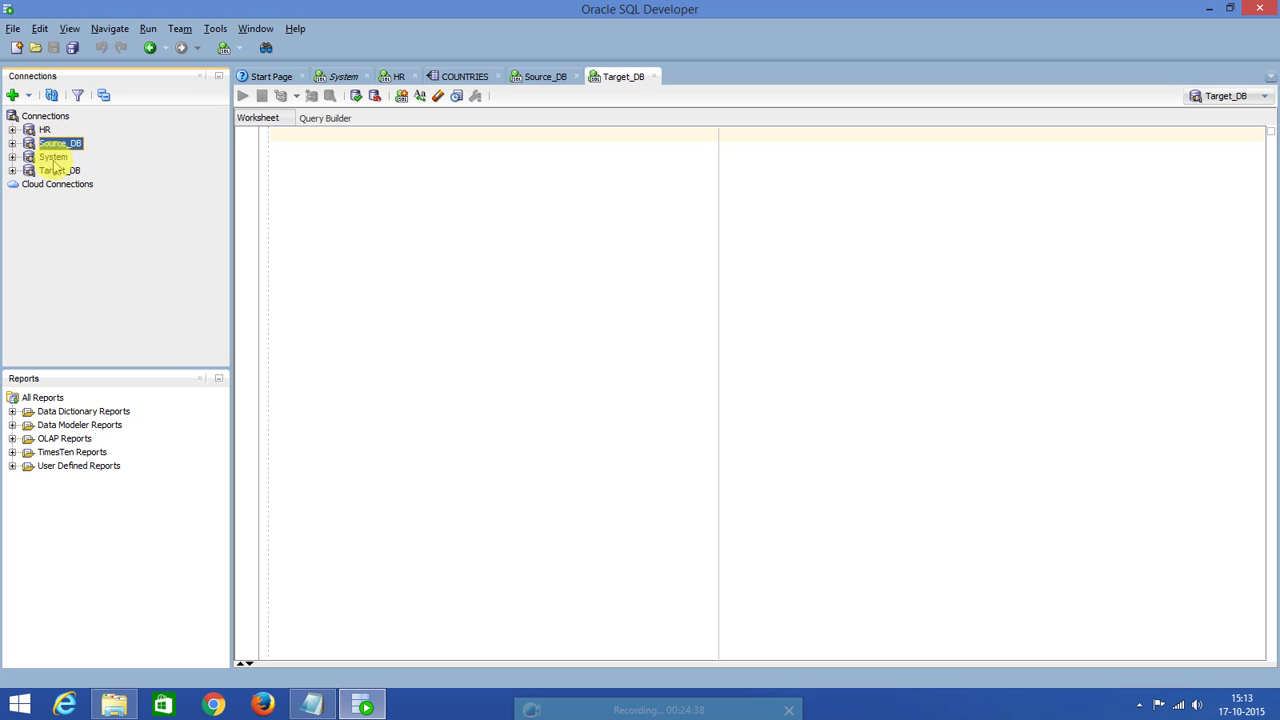
pyautogui.click(54, 159)
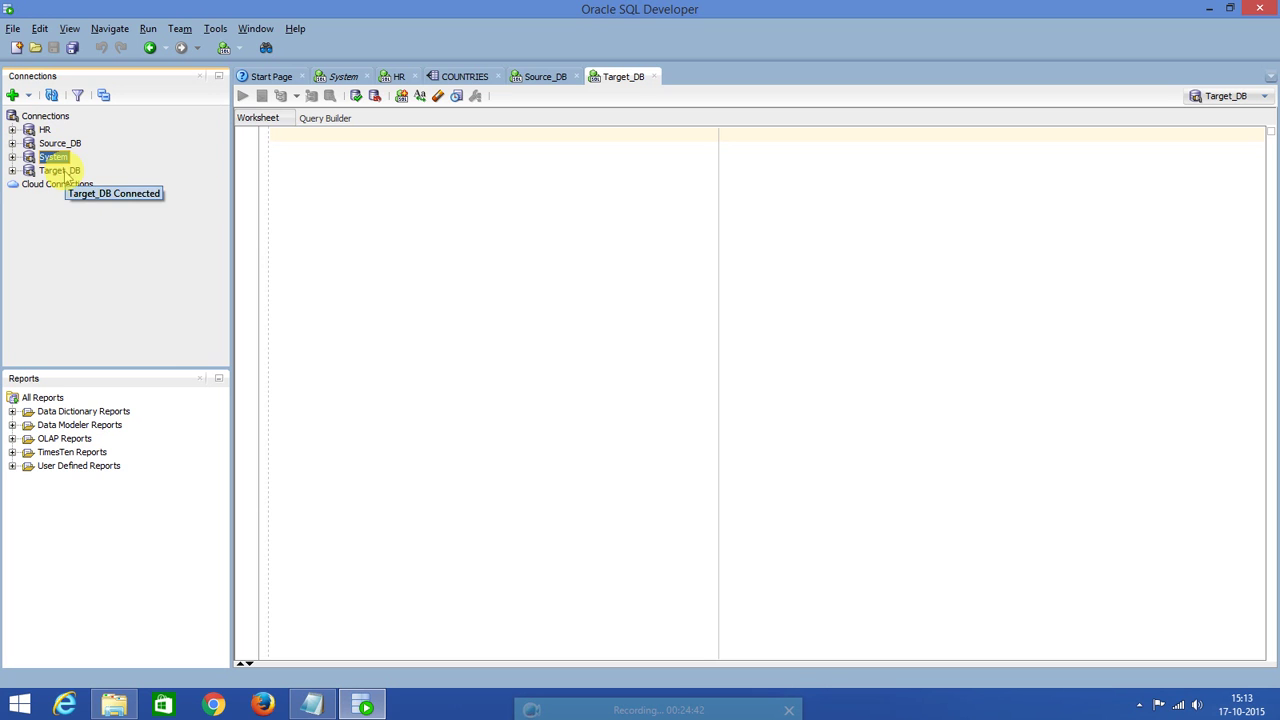
pyautogui.click(62, 172)
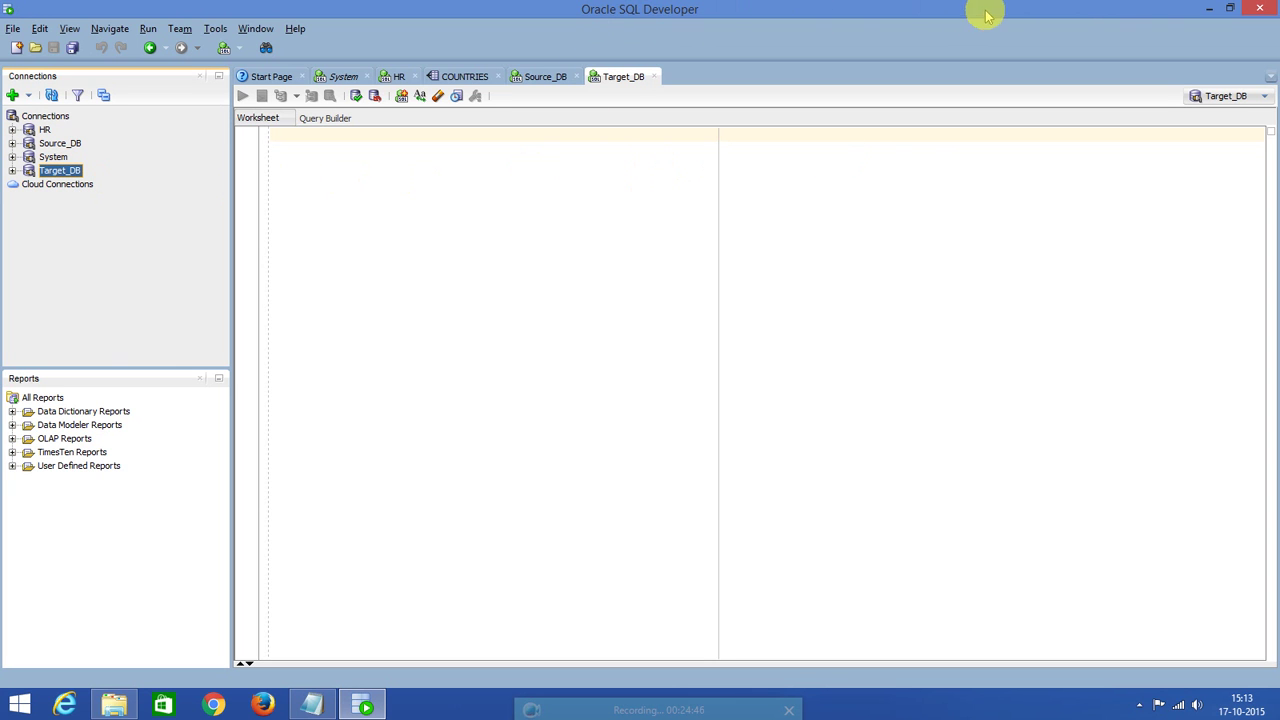
pyautogui.click(56, 158)
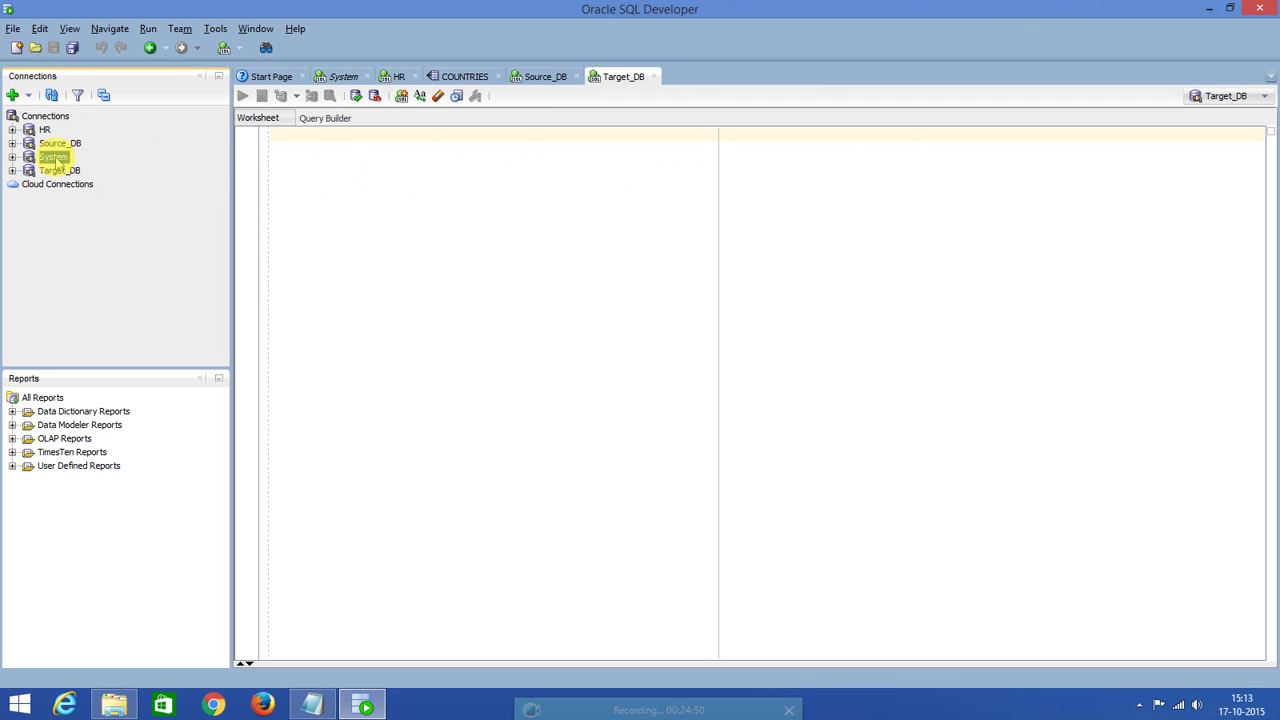
pyautogui.doubleClick(44, 130)
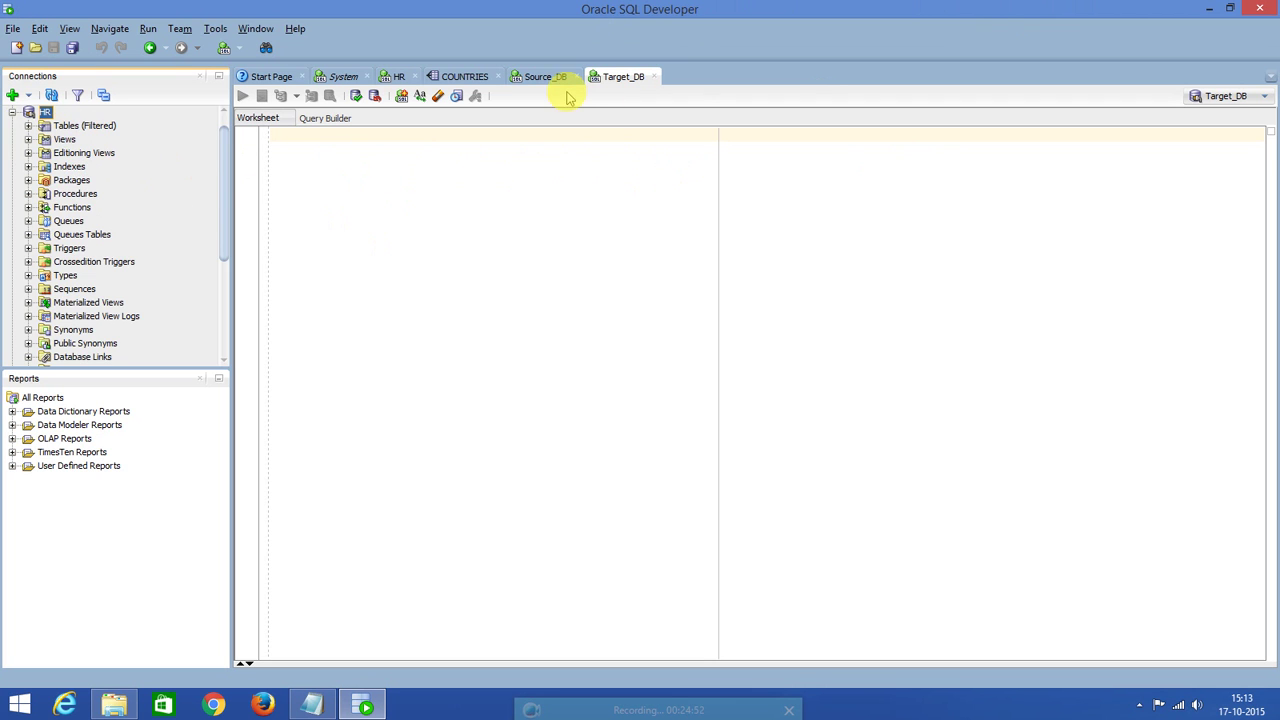
pyautogui.click(397, 78)
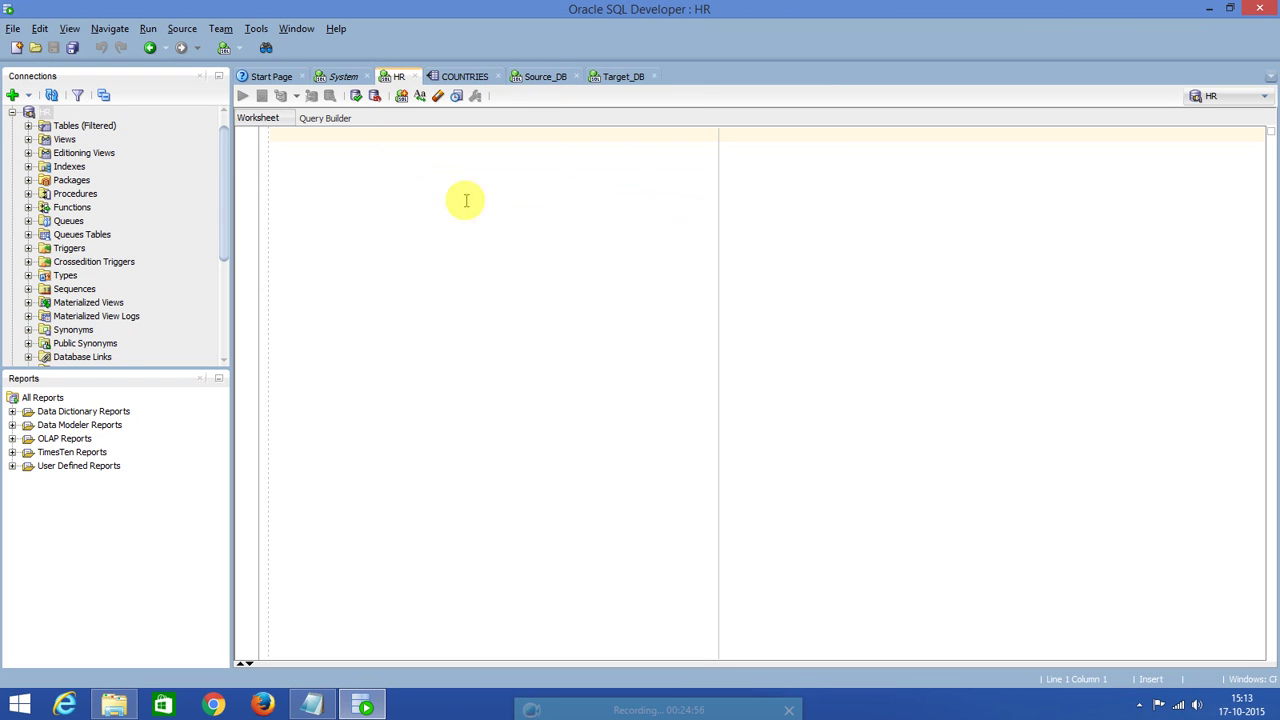
# Expand the HR tables and run select * from countries; in the HR worksheet.
pyautogui.click(28, 125)
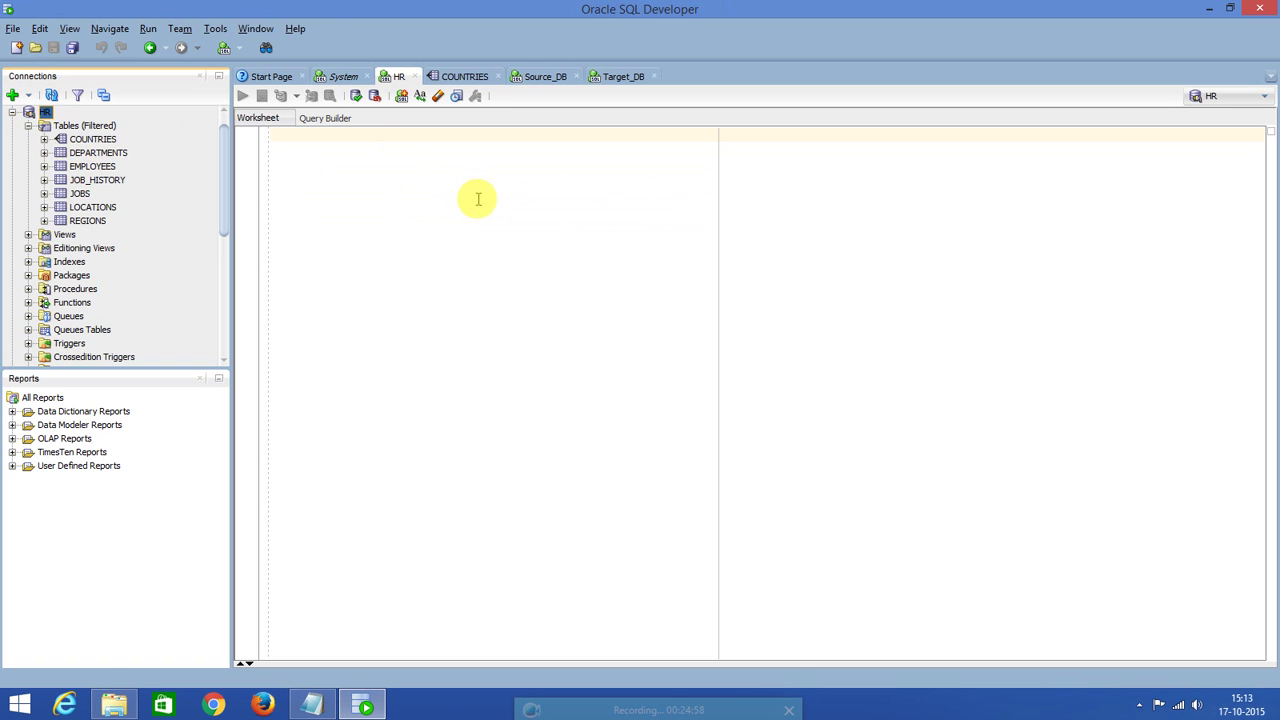
pyautogui.click(438, 198)
pyautogui.write('sele')
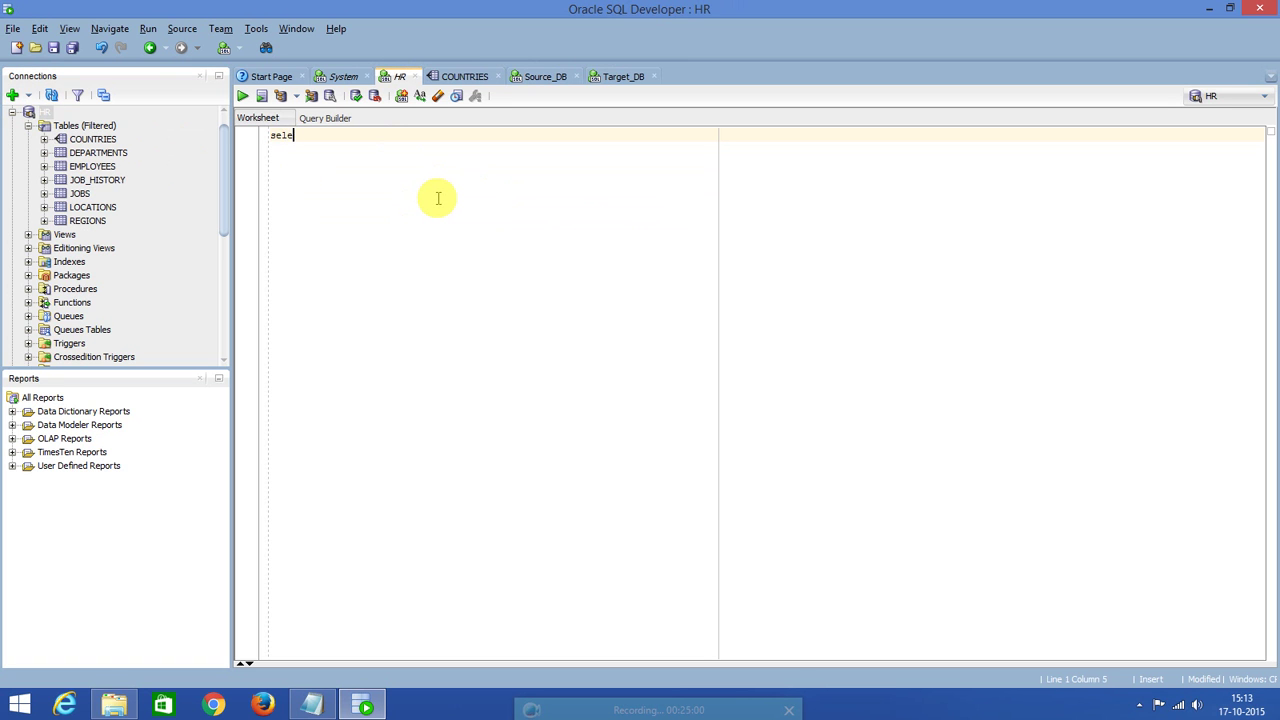
pyautogui.write('ct * from countries;')
pyautogui.hotkey('ctrl', 'Return')
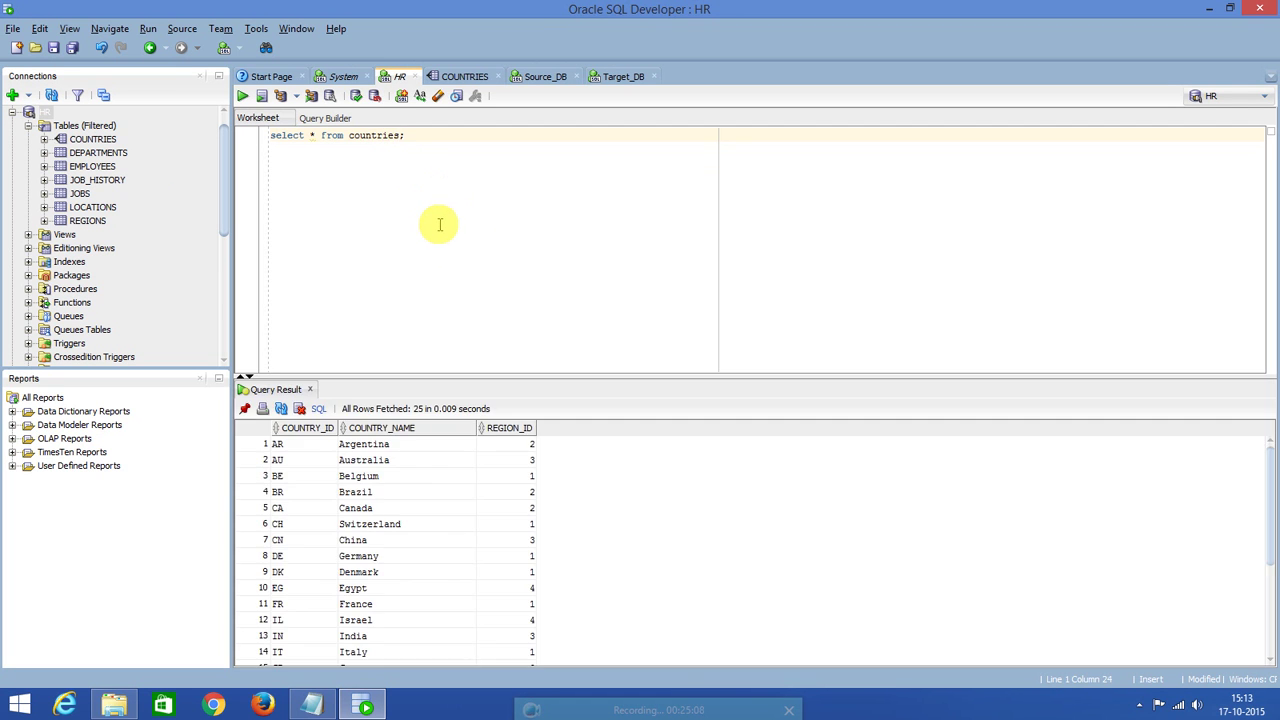
# Enlarge the results pane with the 25 COUNTRIES rows and collapse the HR tree.
pyautogui.moveTo(466, 374); pyautogui.dragTo(464, 289)
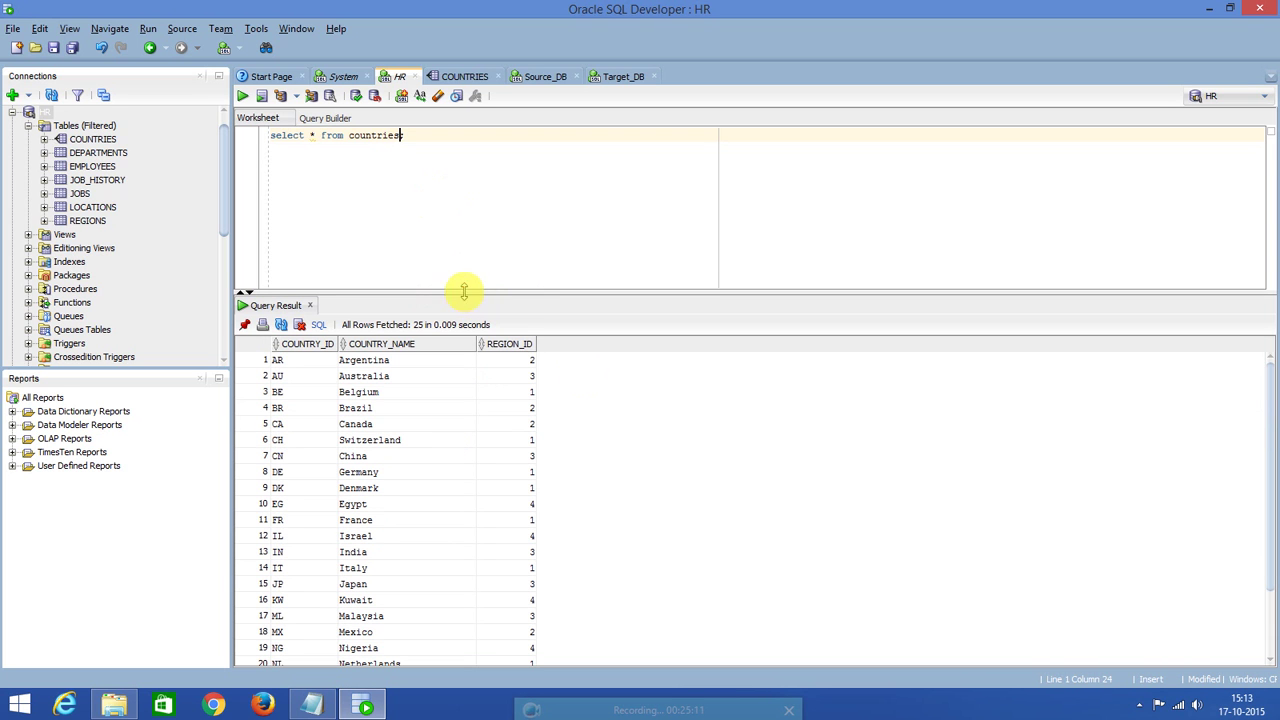
pyautogui.click(28, 125)
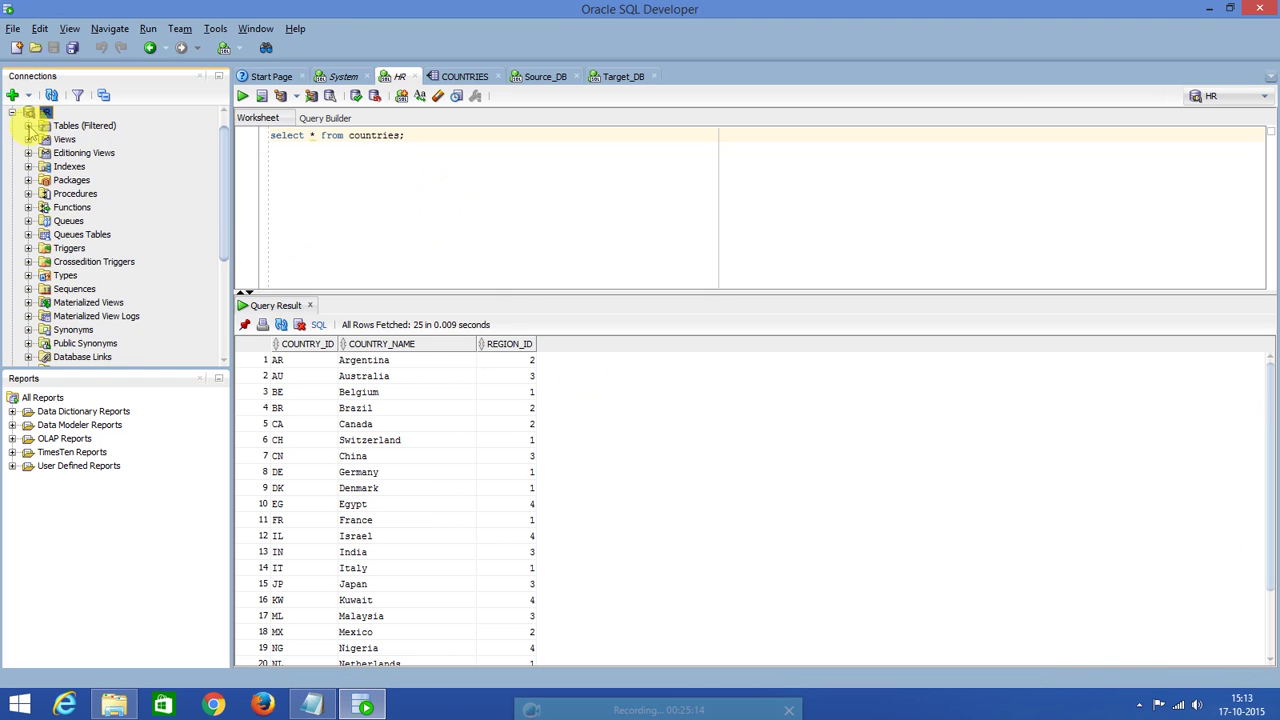
pyautogui.click(13, 114)
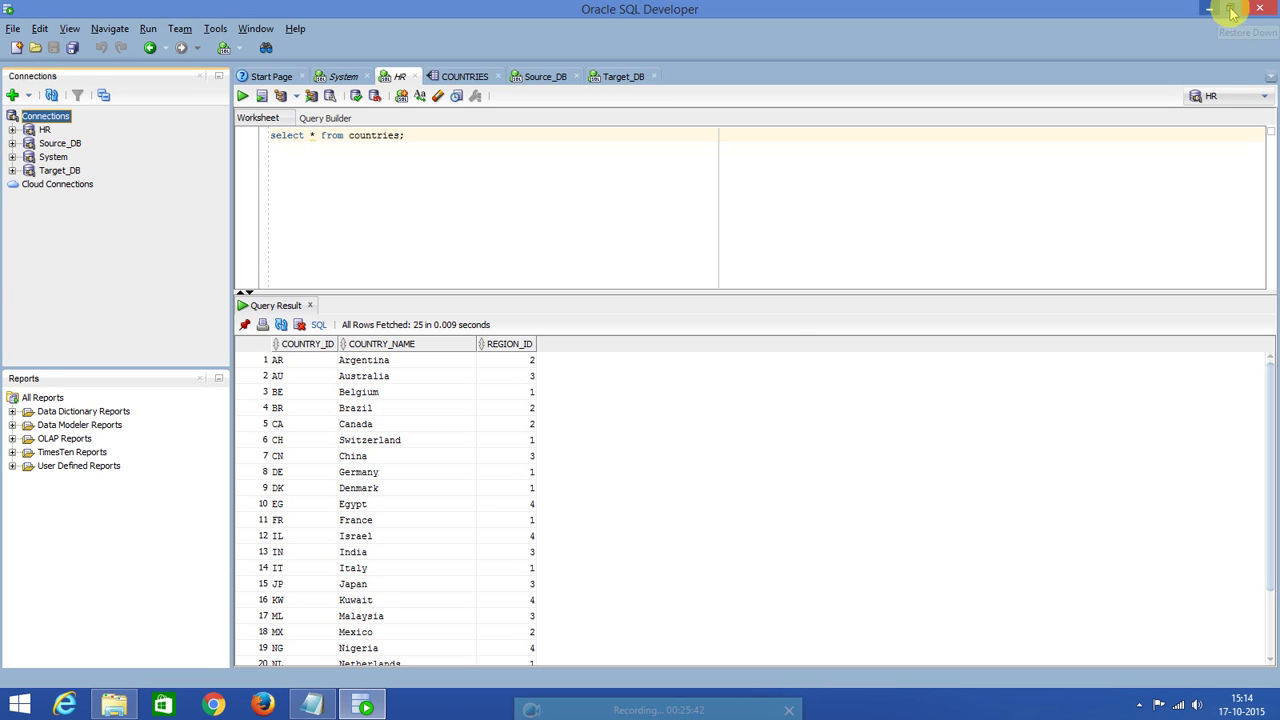
# Exit SQL Developer, deselecting the HR and System worksheets so neither is saved.
pyautogui.click(1260, 8)
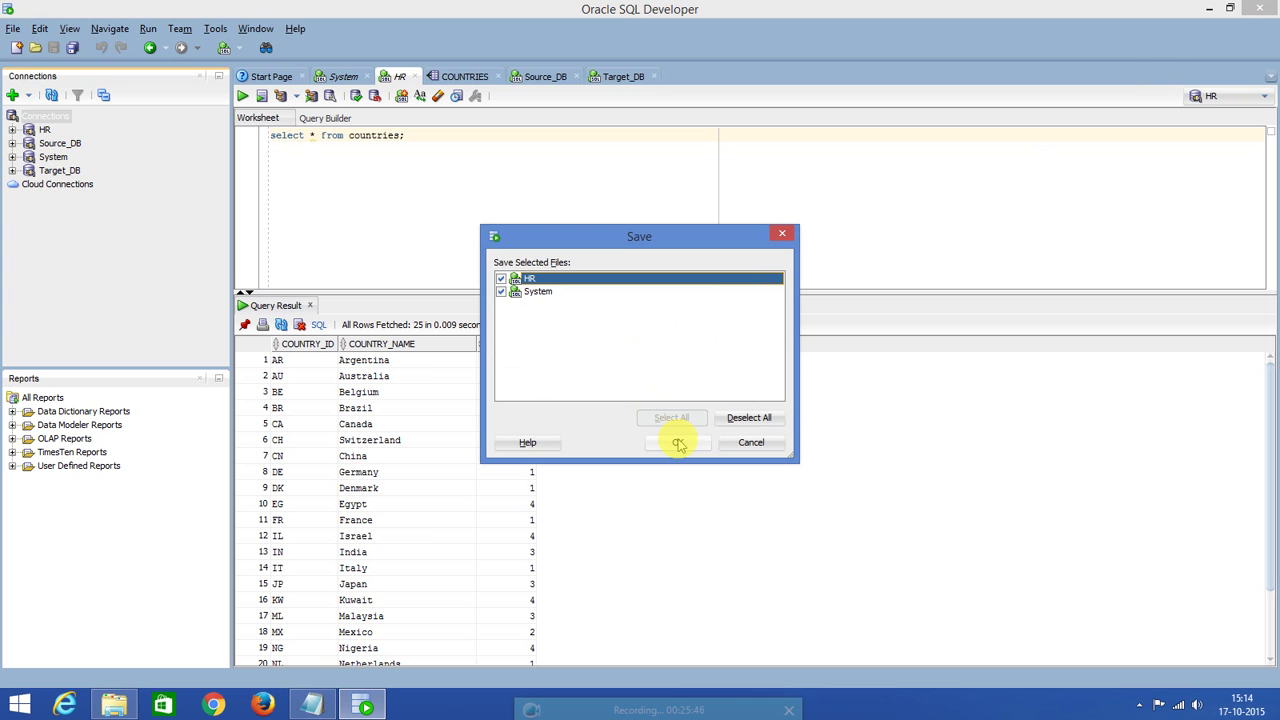
pyautogui.click(752, 418)
pyautogui.click(679, 446)
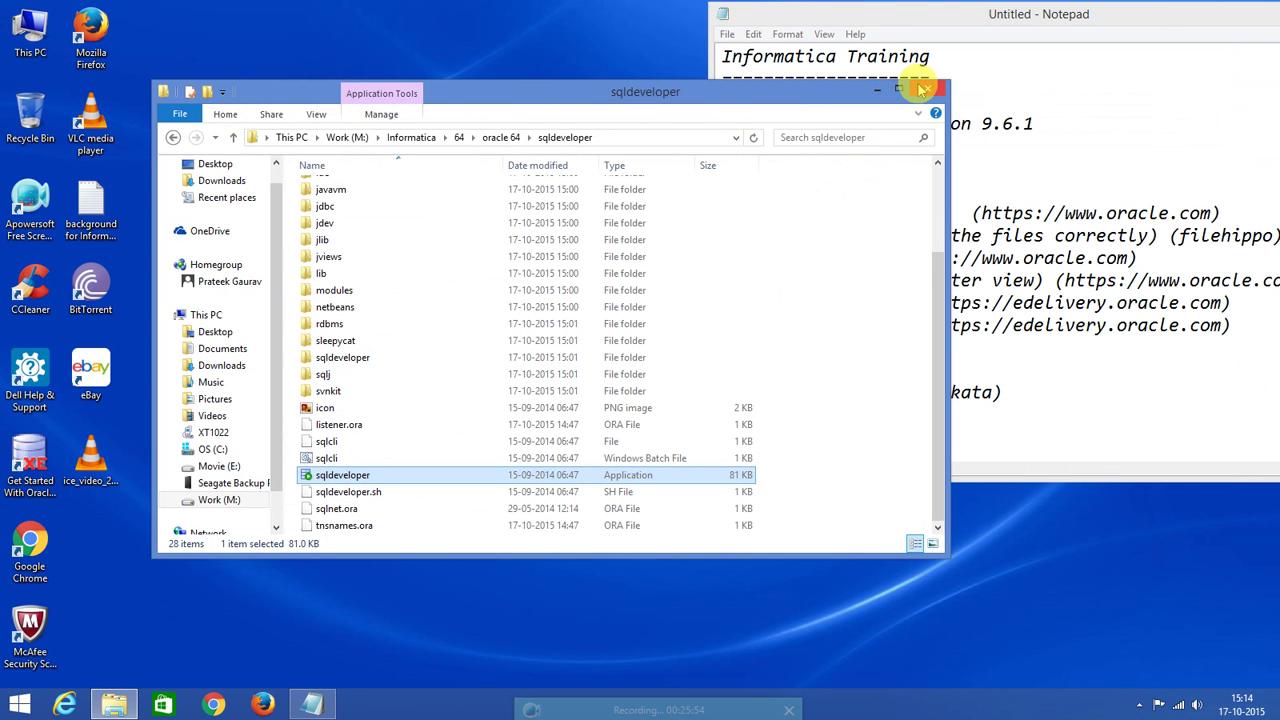
# Close the sqldeveloper folder, highlight checklist items in Notepad, then bring up File Explorer at This PC.
pyautogui.click(925, 90)
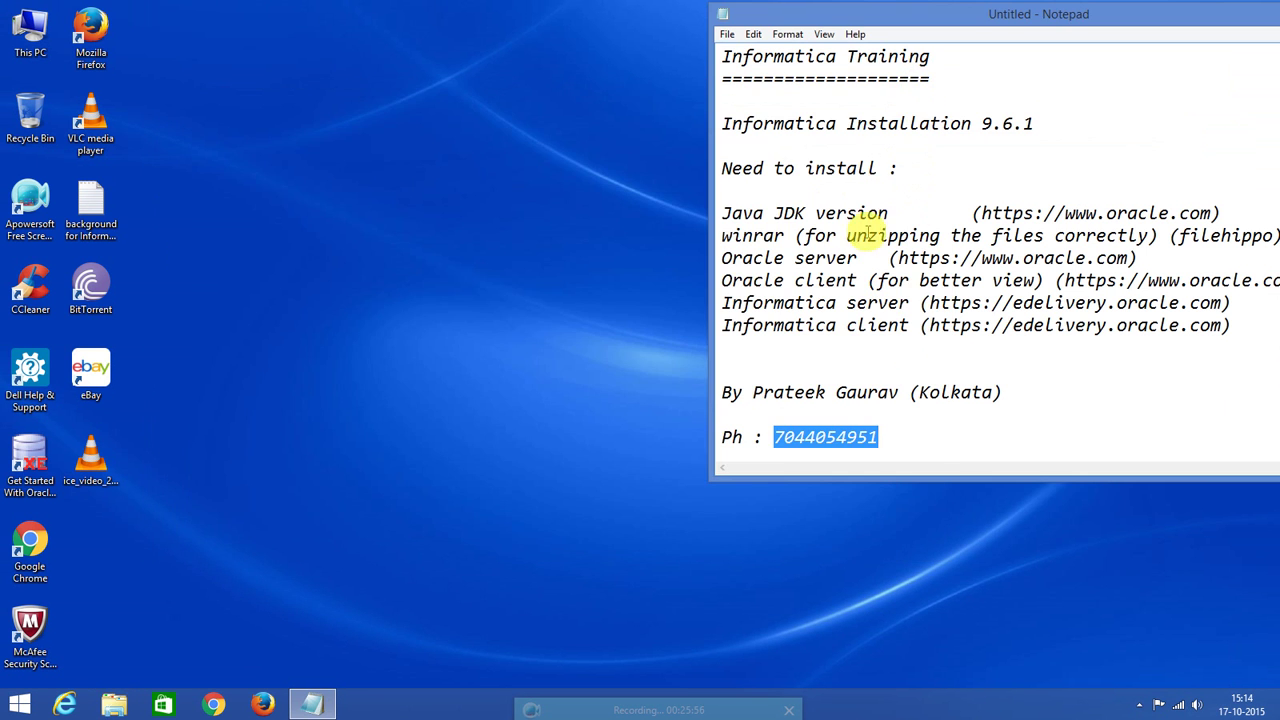
pyautogui.click(768, 252)
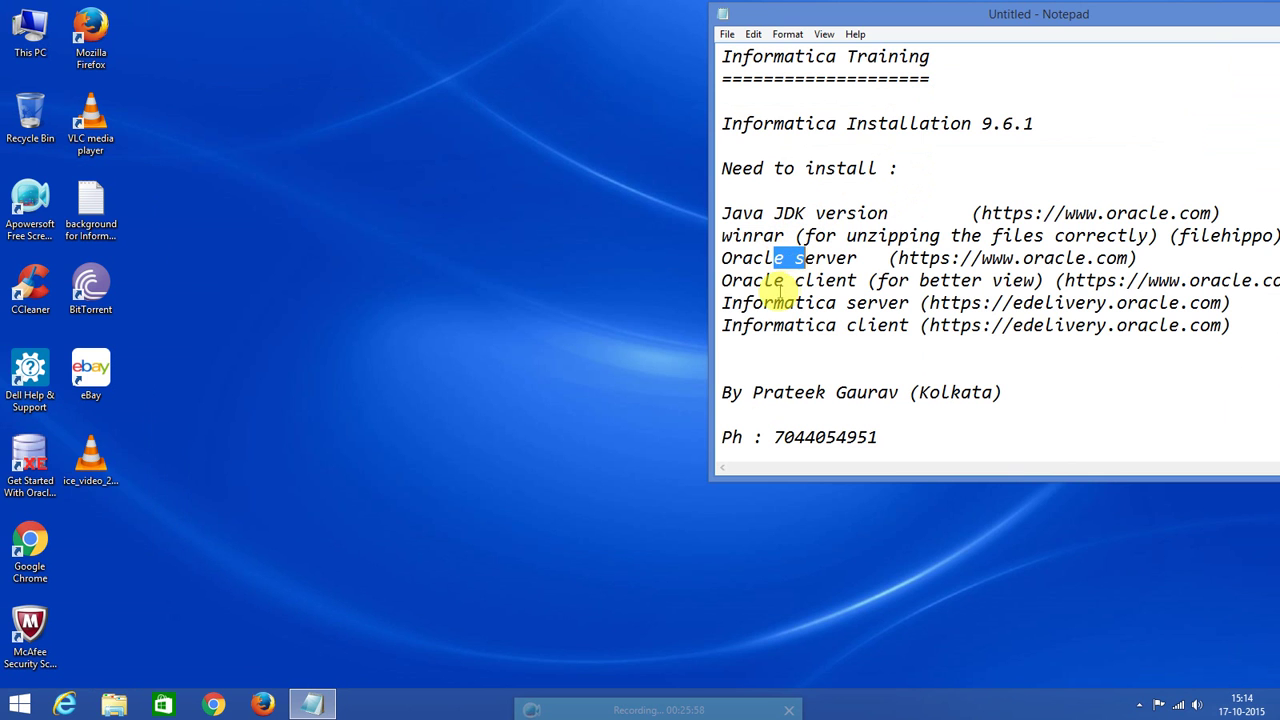
pyautogui.moveTo(774, 281); pyautogui.dragTo(848, 302)
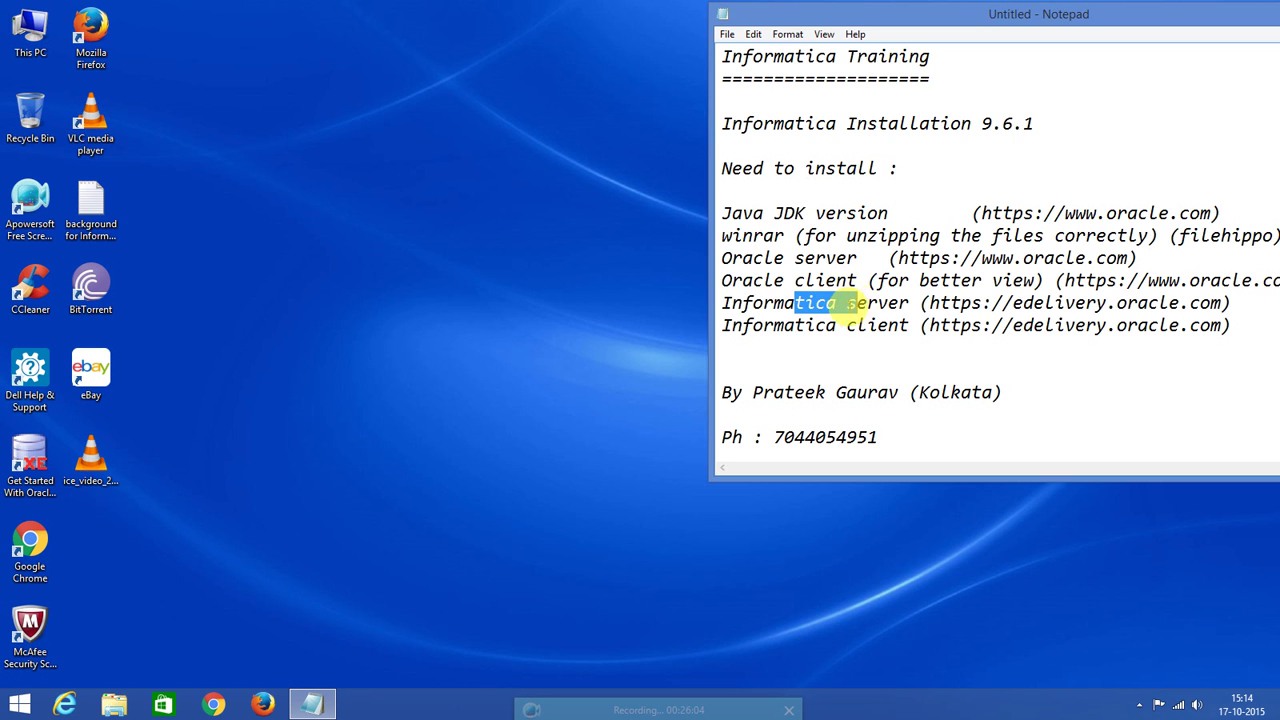
pyautogui.click(116, 708)
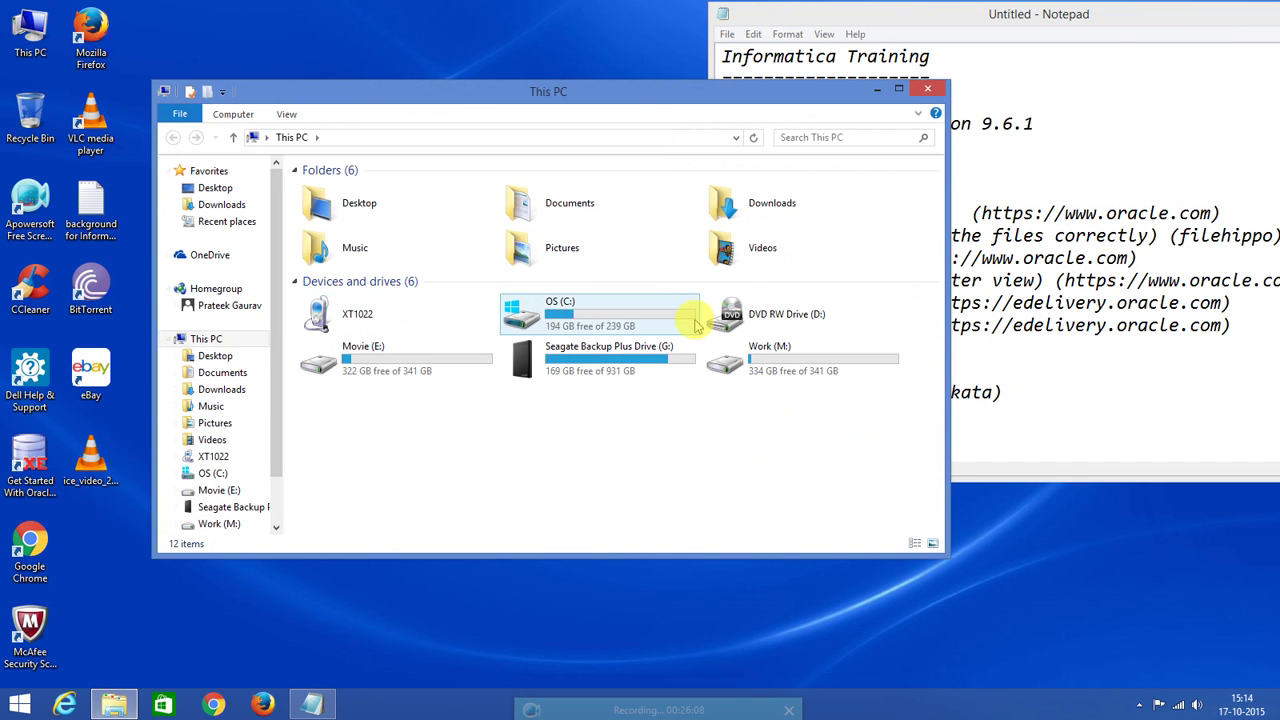
# Navigate to Work (M:) > Informatica > 64 > info_64 > informatica_64_bit_9.6.1.
pyautogui.click(762, 356)
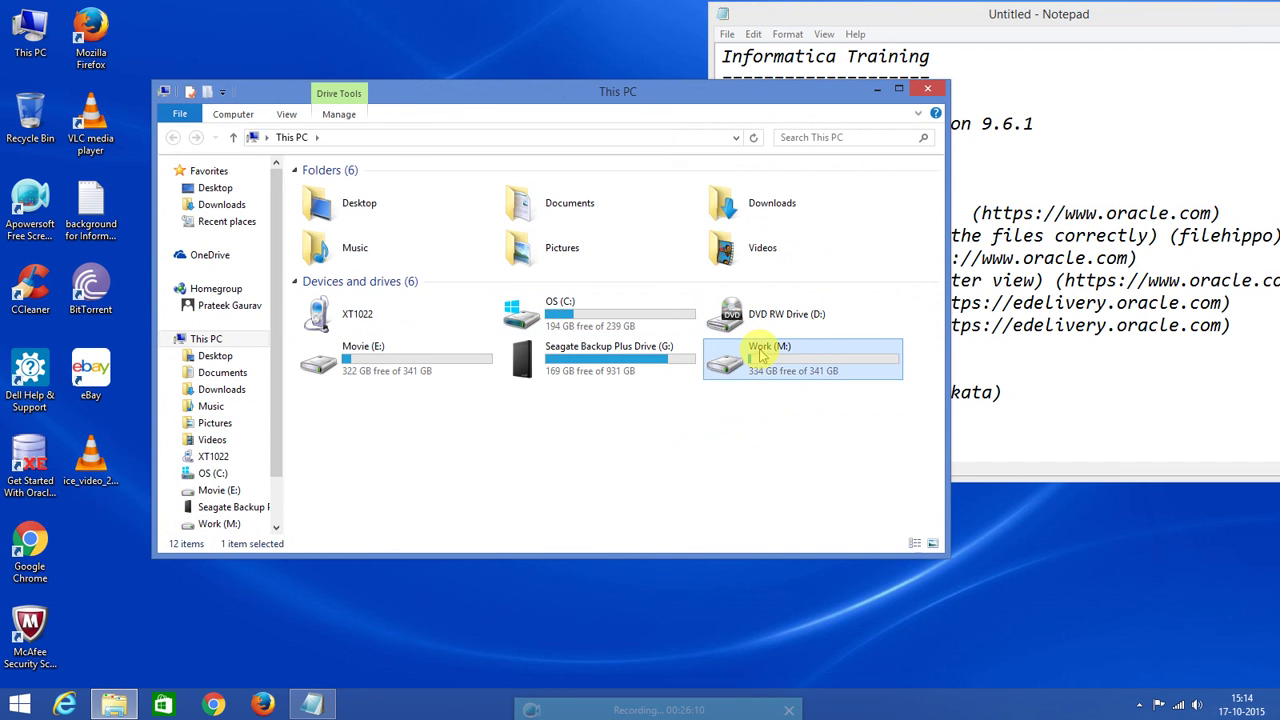
pyautogui.doubleClick(762, 356)
pyautogui.doubleClick(337, 189)
pyautogui.doubleClick(338, 192)
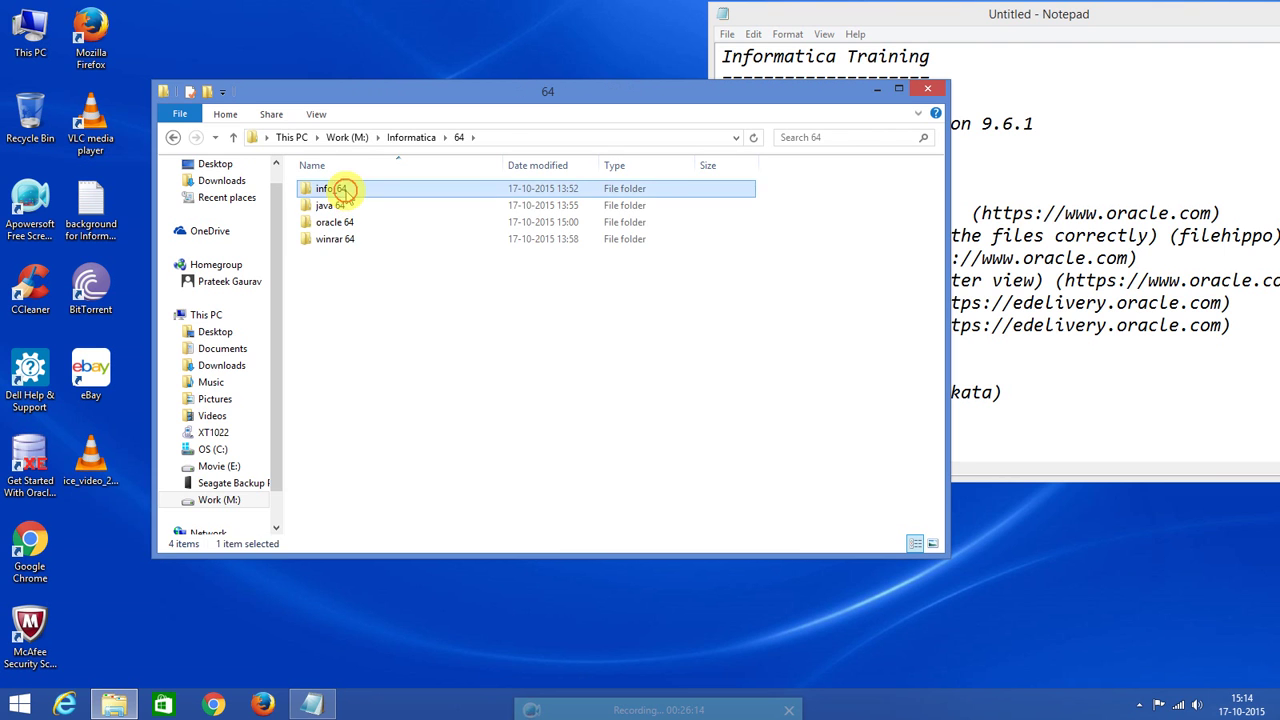
pyautogui.doubleClick(343, 192)
pyautogui.doubleClick(355, 190)
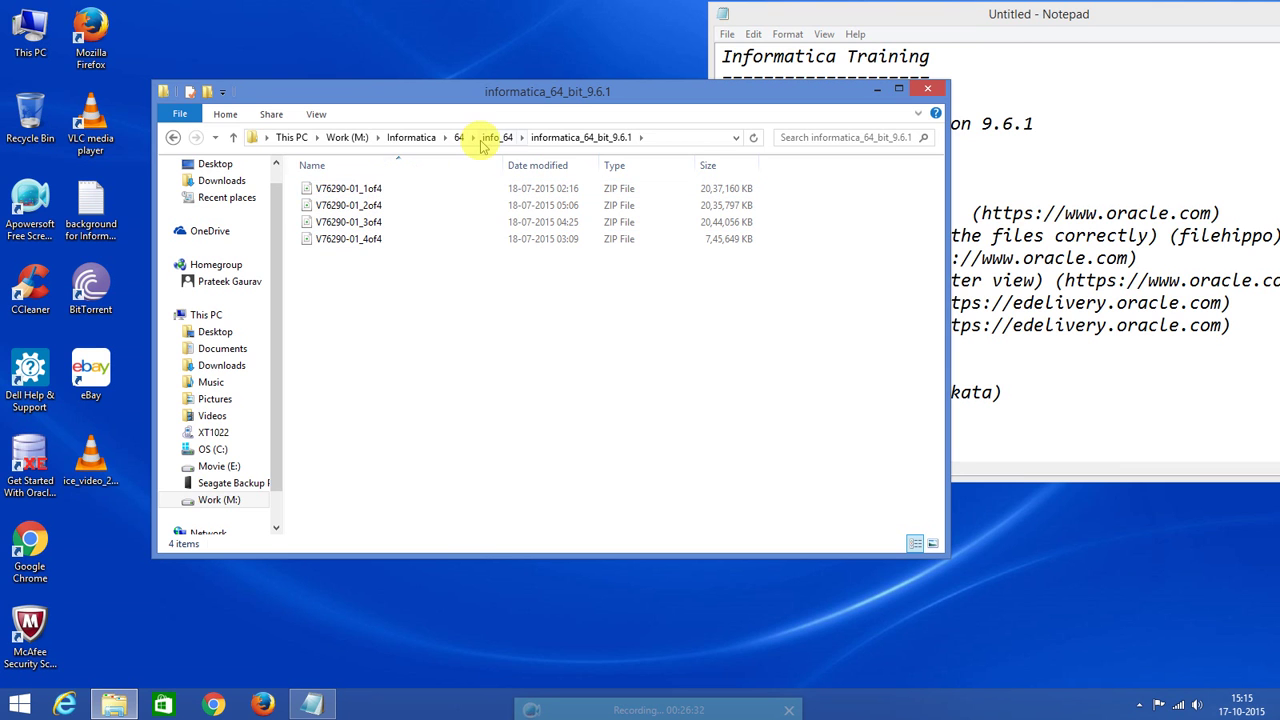
# Extract V76290-01_1of4 into the same folder using Extract Here.
pyautogui.click(333, 189)
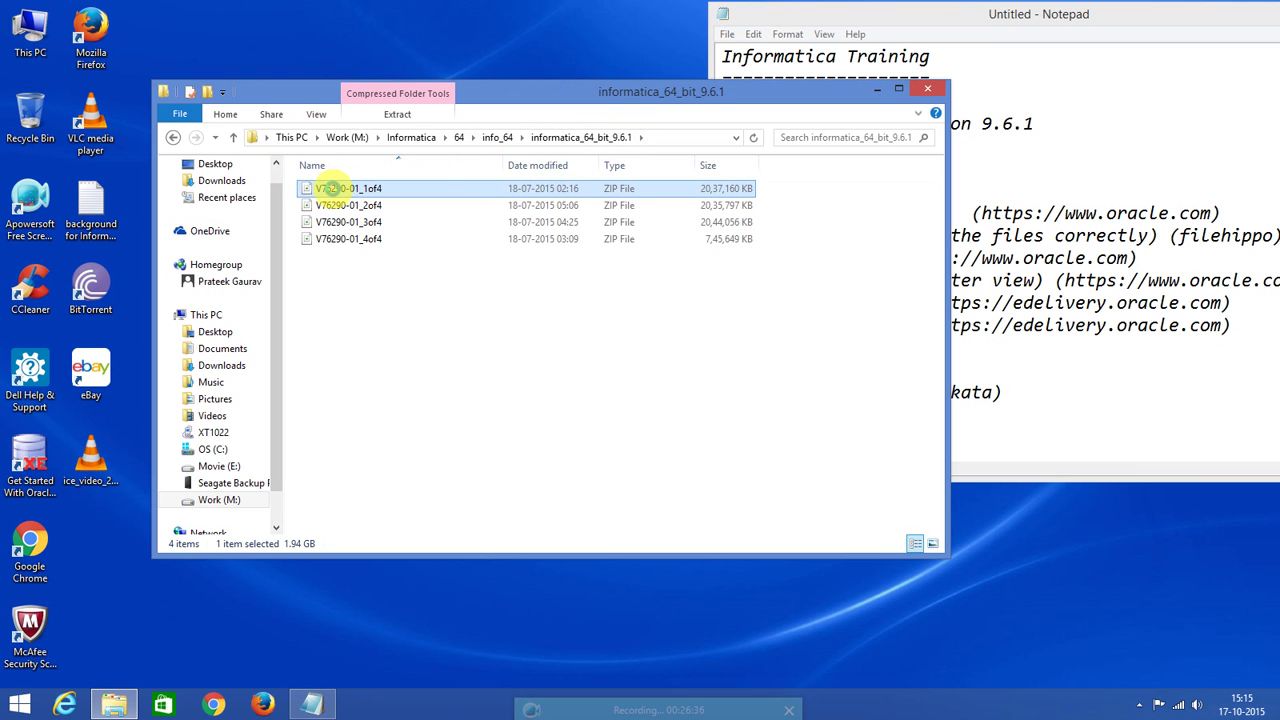
pyautogui.rightClick(330, 188)
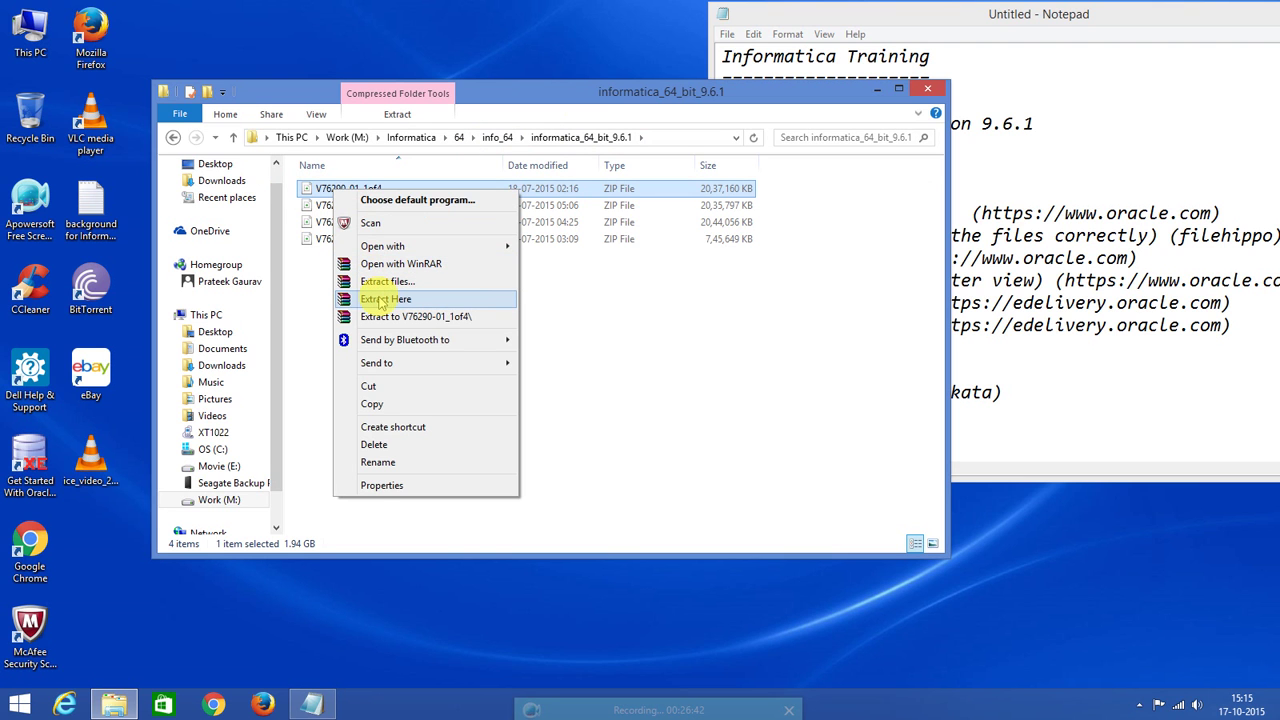
pyautogui.click(379, 300)
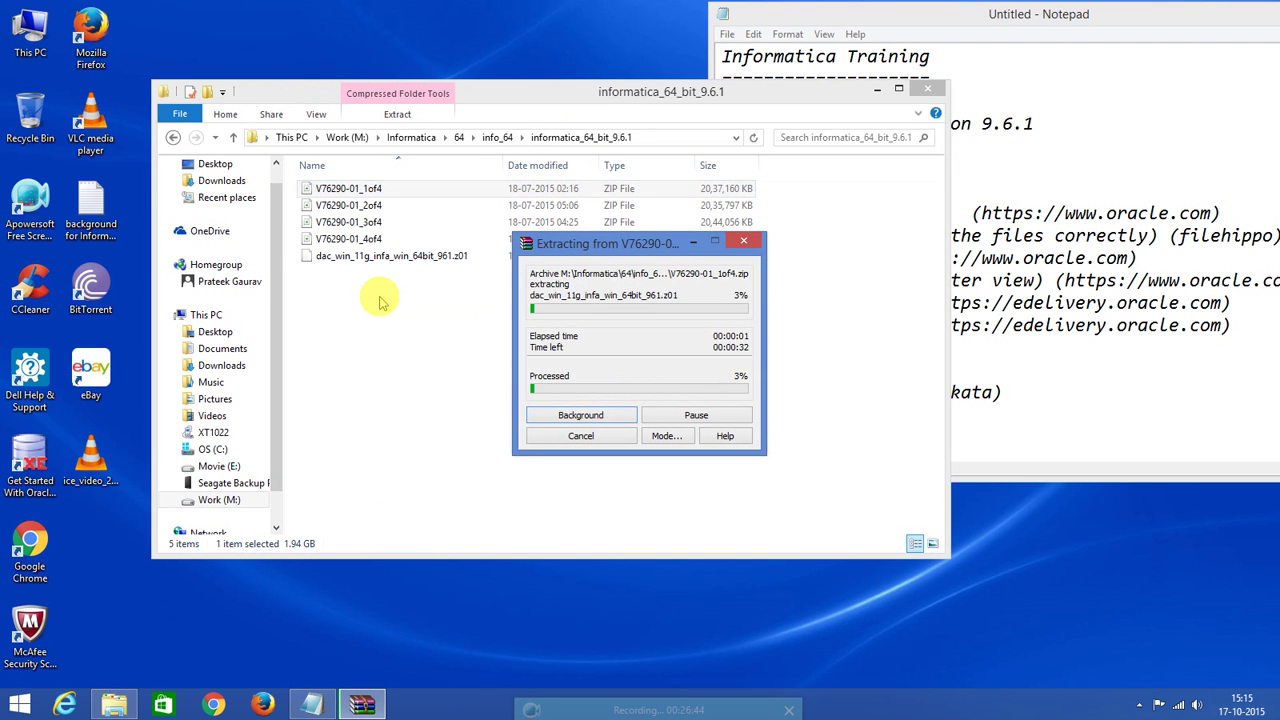
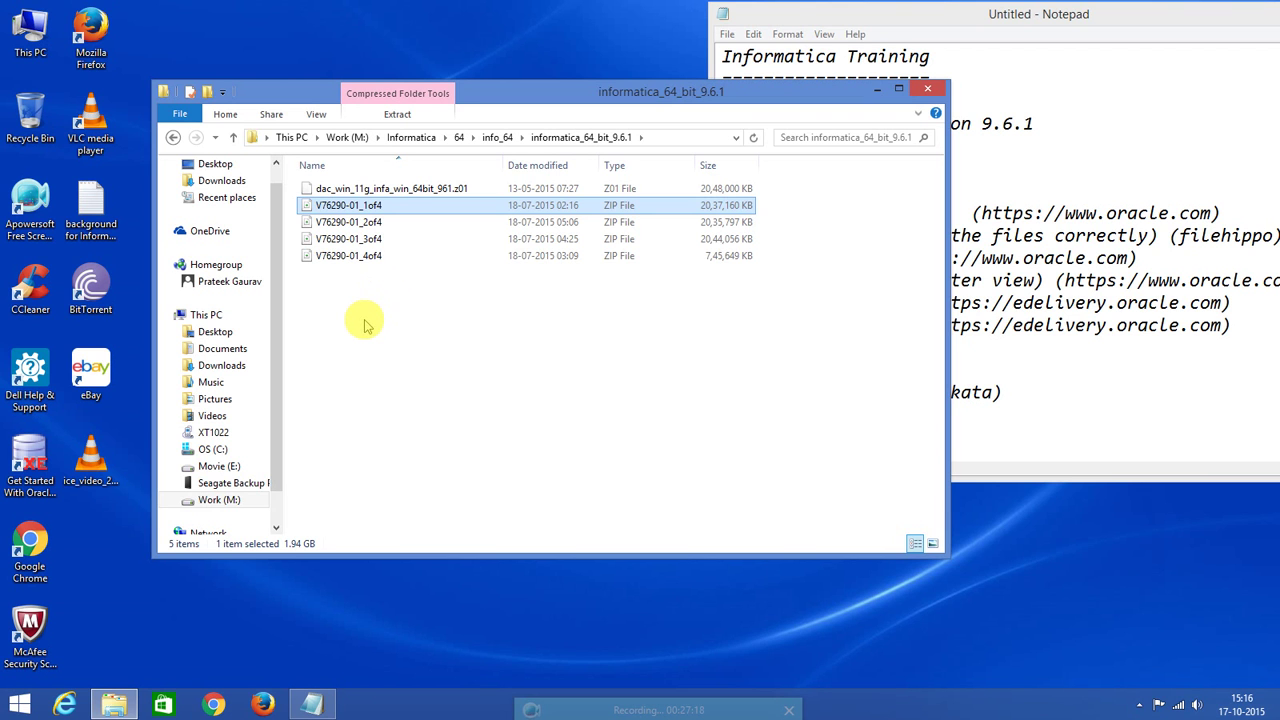
# Unpack V76290-01_2of4, 3of4 and 4of4 into the same folder with WinRAR's Extract Here.
pyautogui.rightClick(355, 226)
pyautogui.click(380, 188)
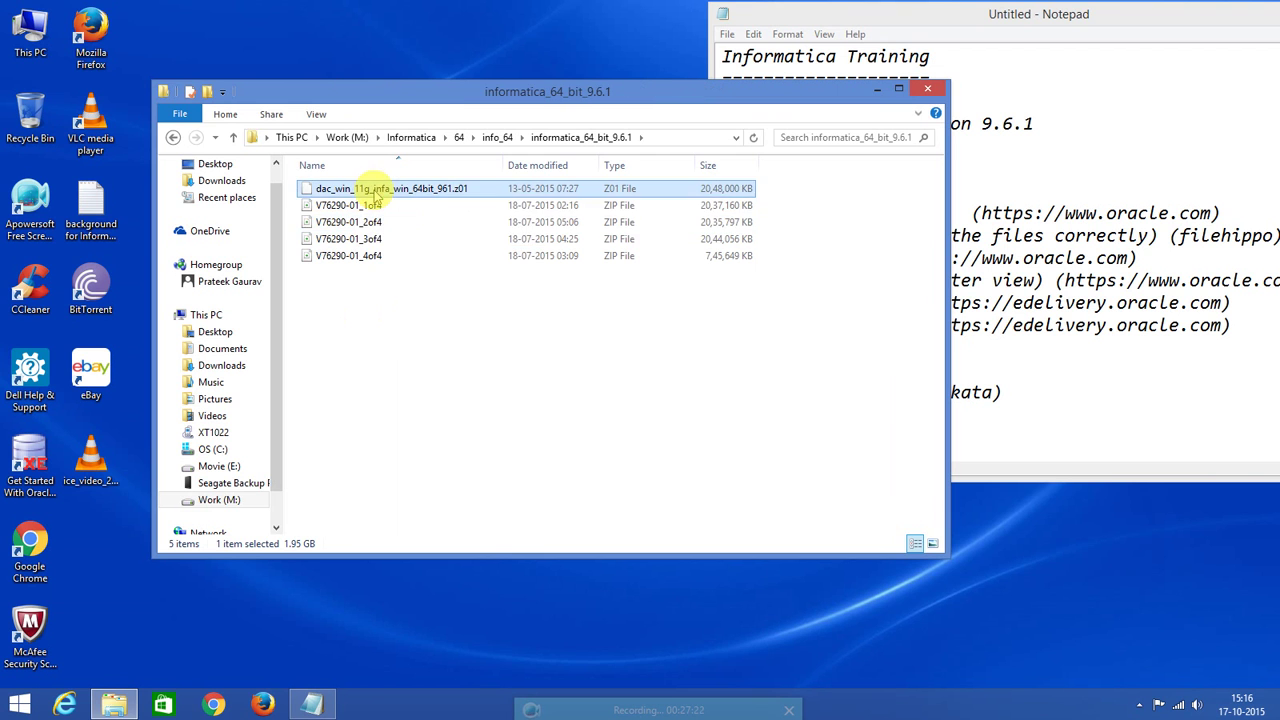
pyautogui.rightClick(368, 222)
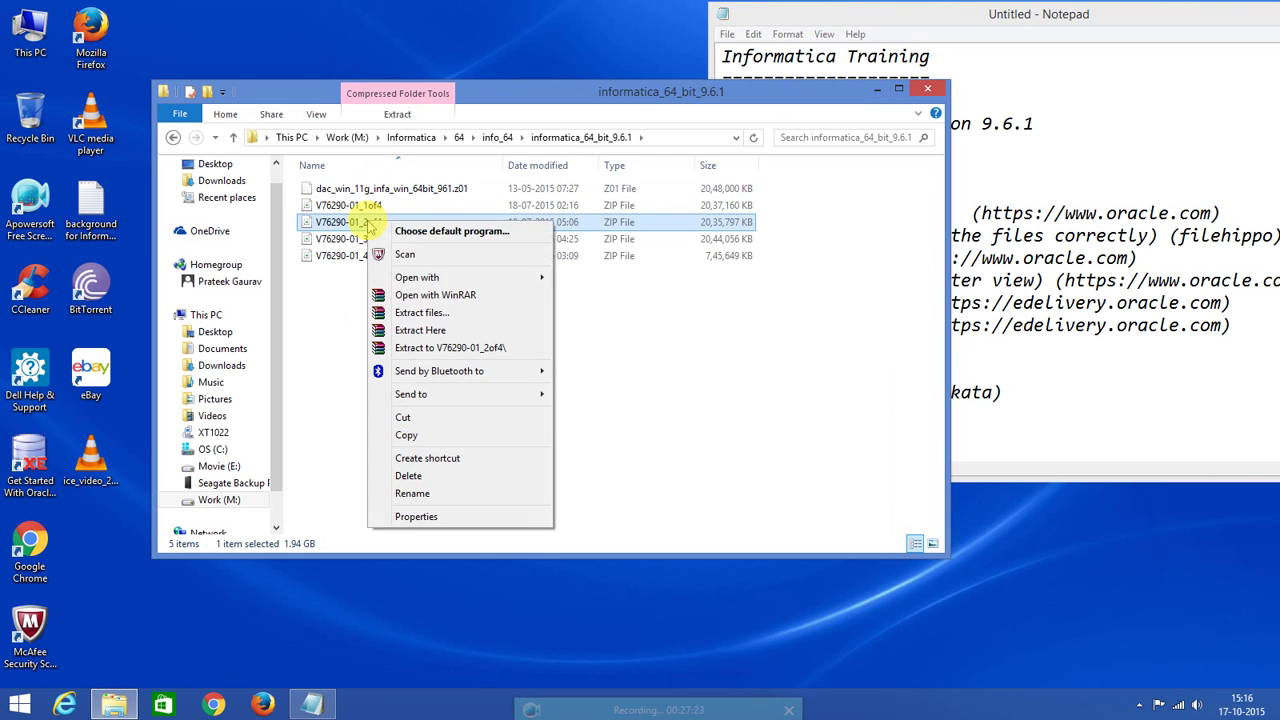
pyautogui.click(415, 338)
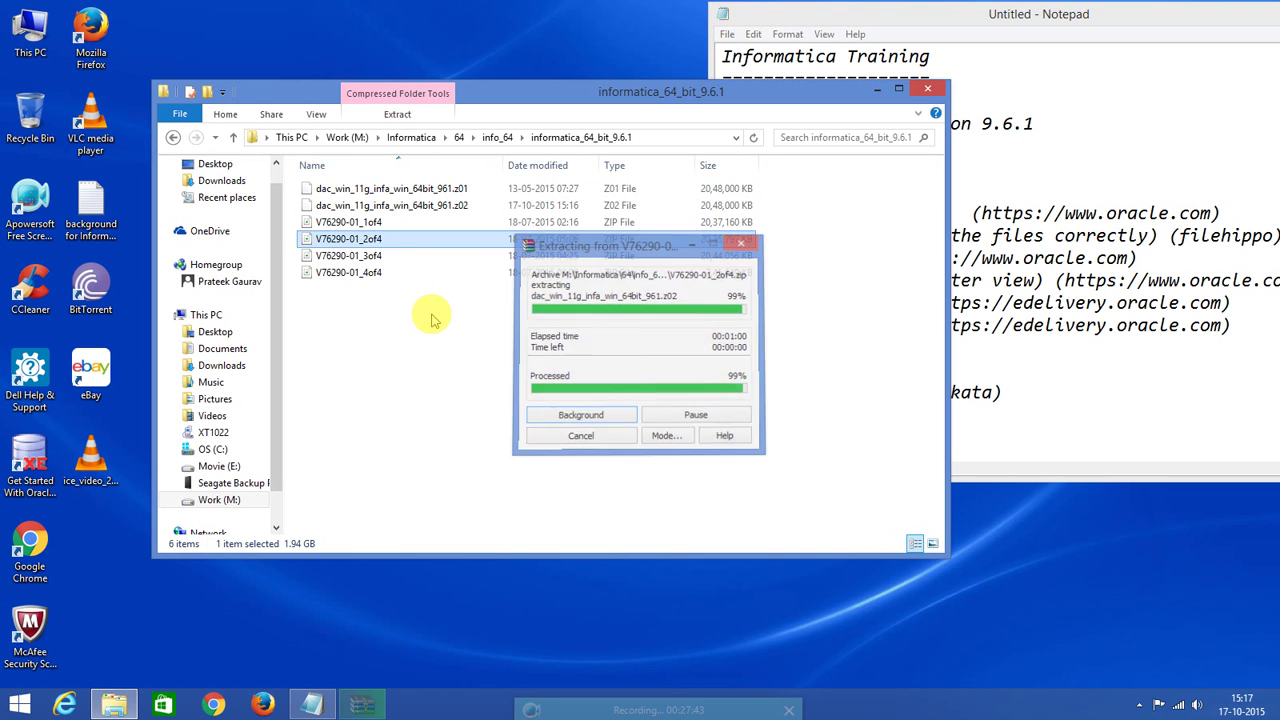
pyautogui.rightClick(380, 259)
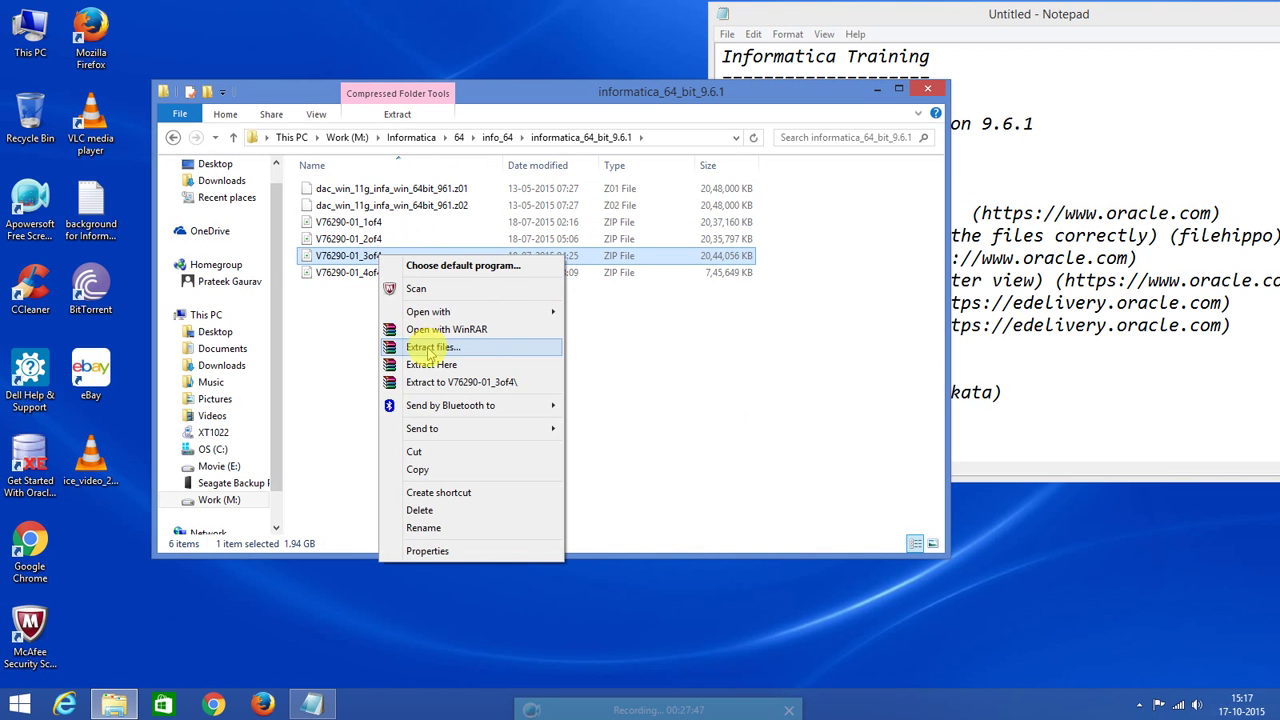
pyautogui.click(430, 365)
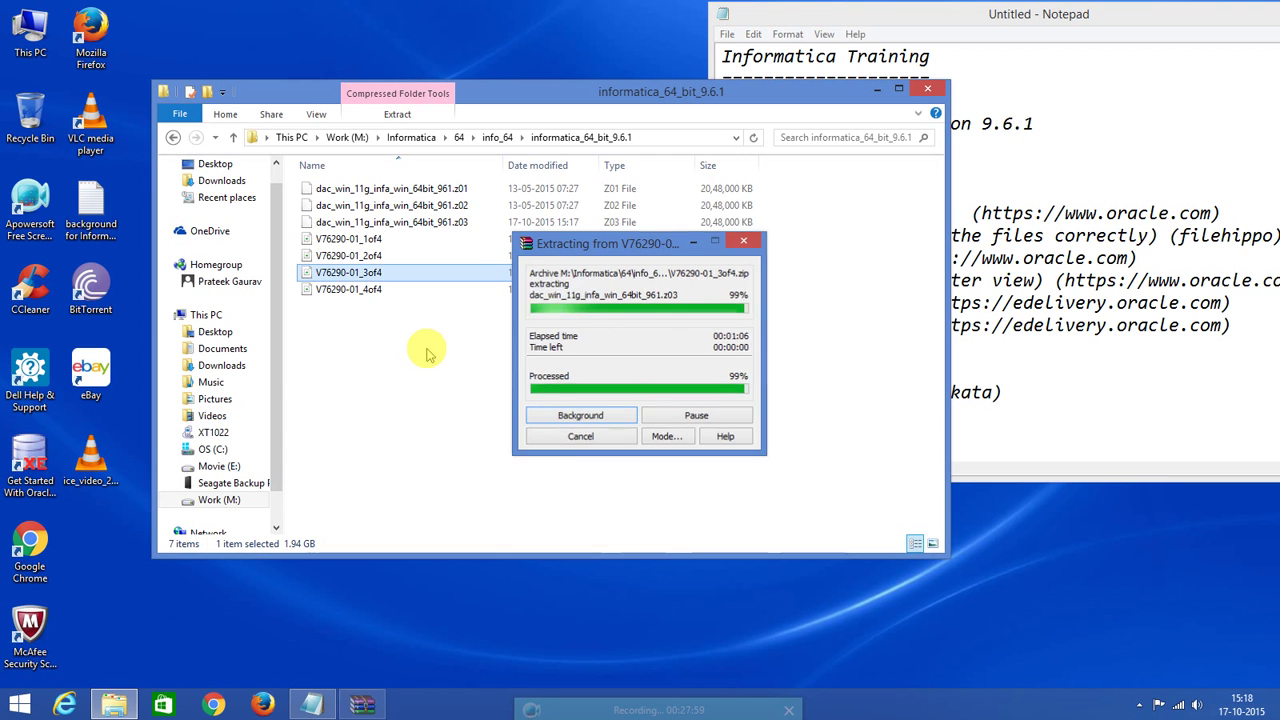
pyautogui.click(357, 292)
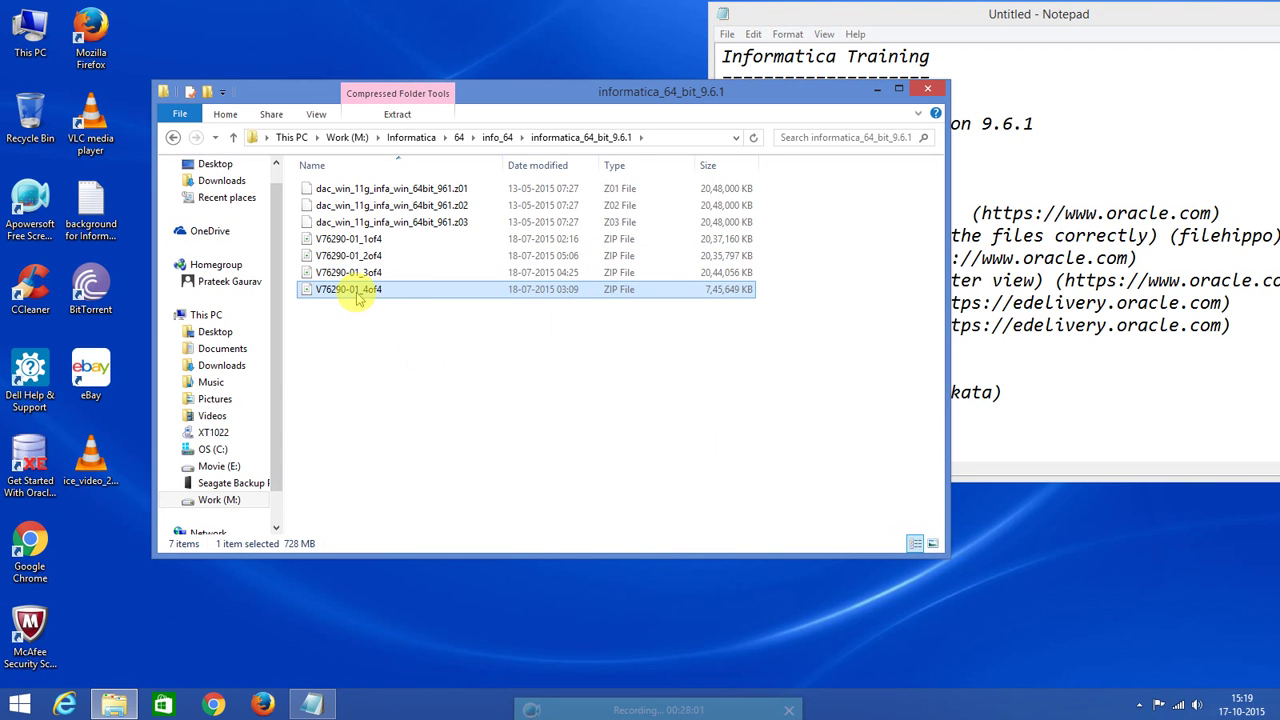
pyautogui.rightClick(357, 292)
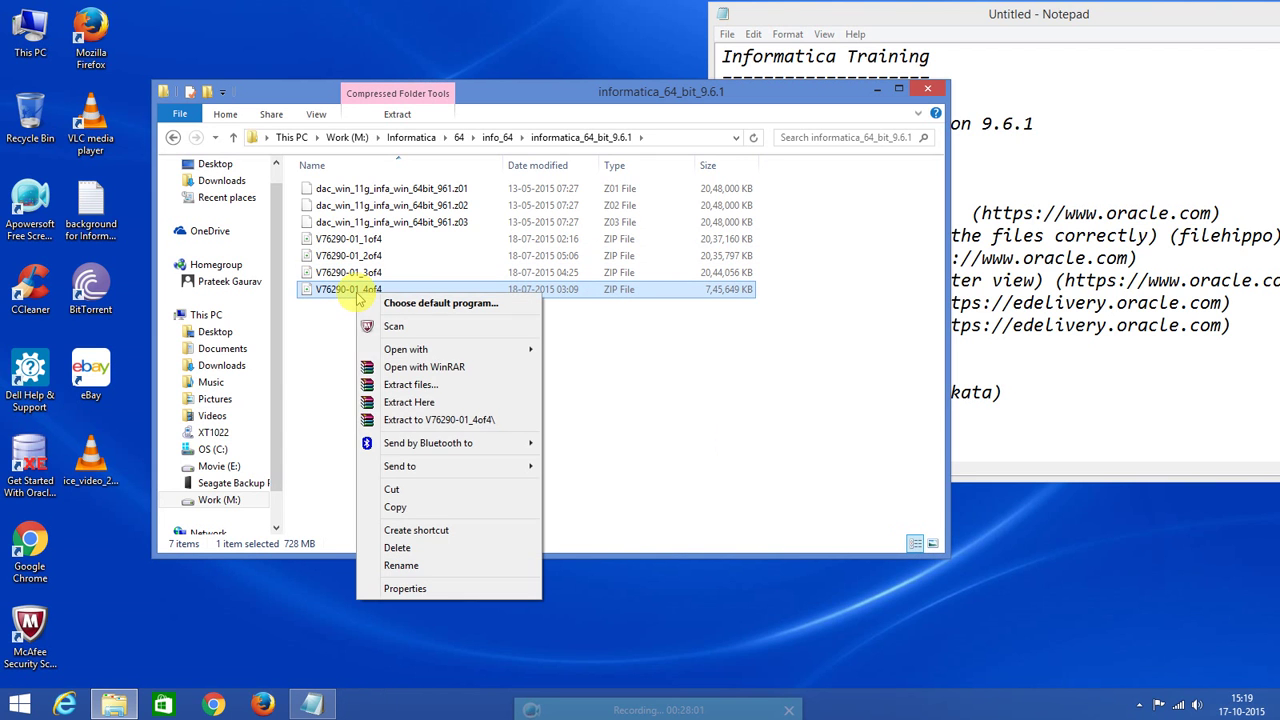
pyautogui.click(396, 402)
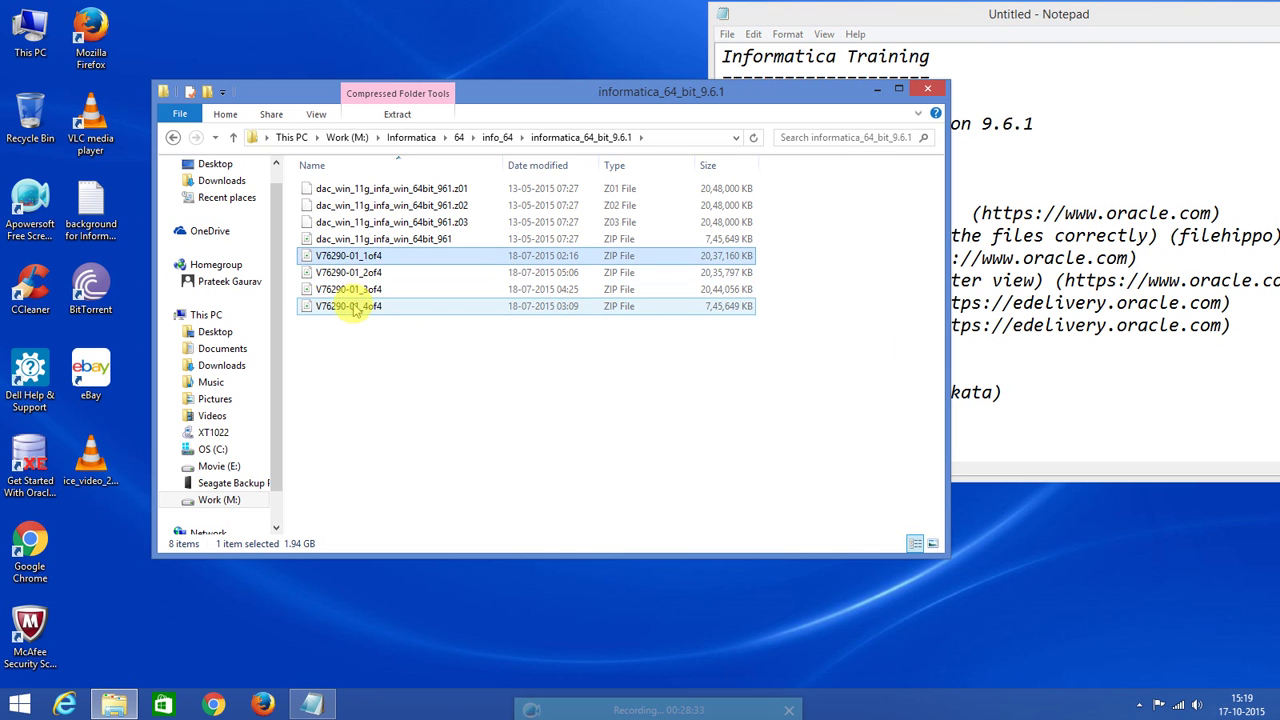
pyautogui.click(358, 256)
pyautogui.click(383, 243)
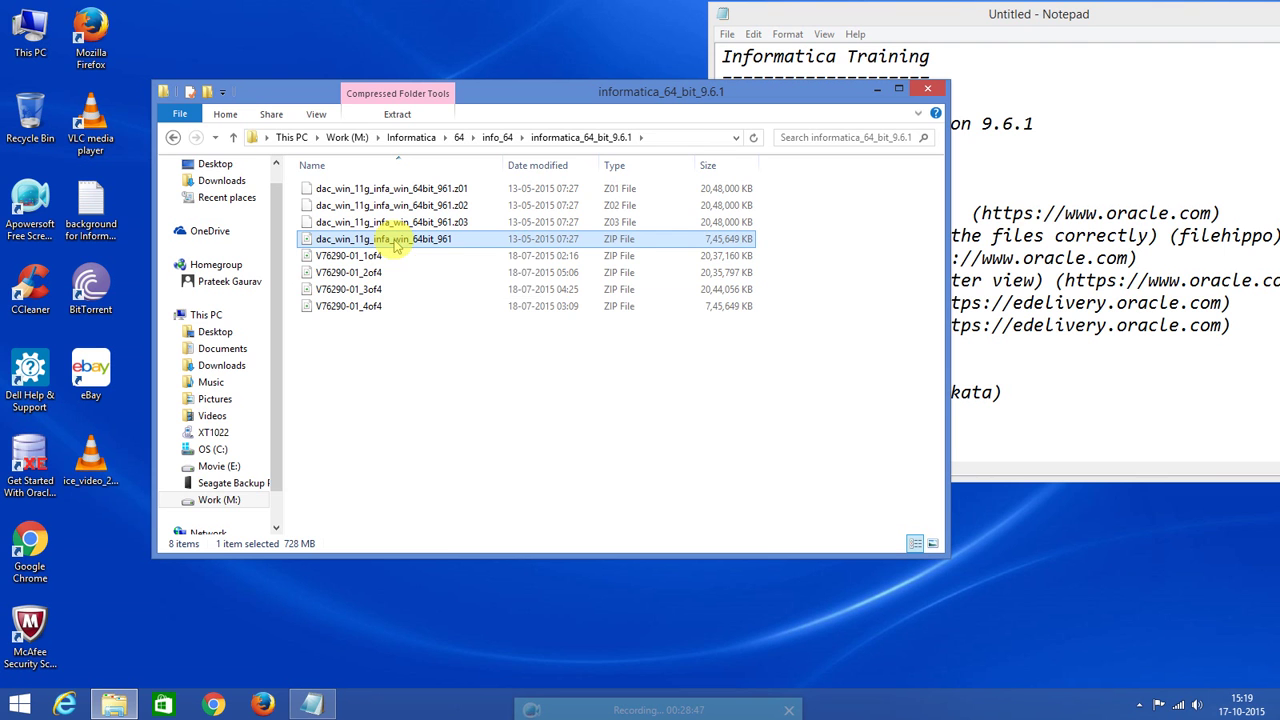
# Extract dac_win_11g_infa_win_64bit_961 here, yielding the 961 client/server installers, DAC11gInstaller, Infa961Docs and the key file.
pyautogui.rightClick(395, 244)
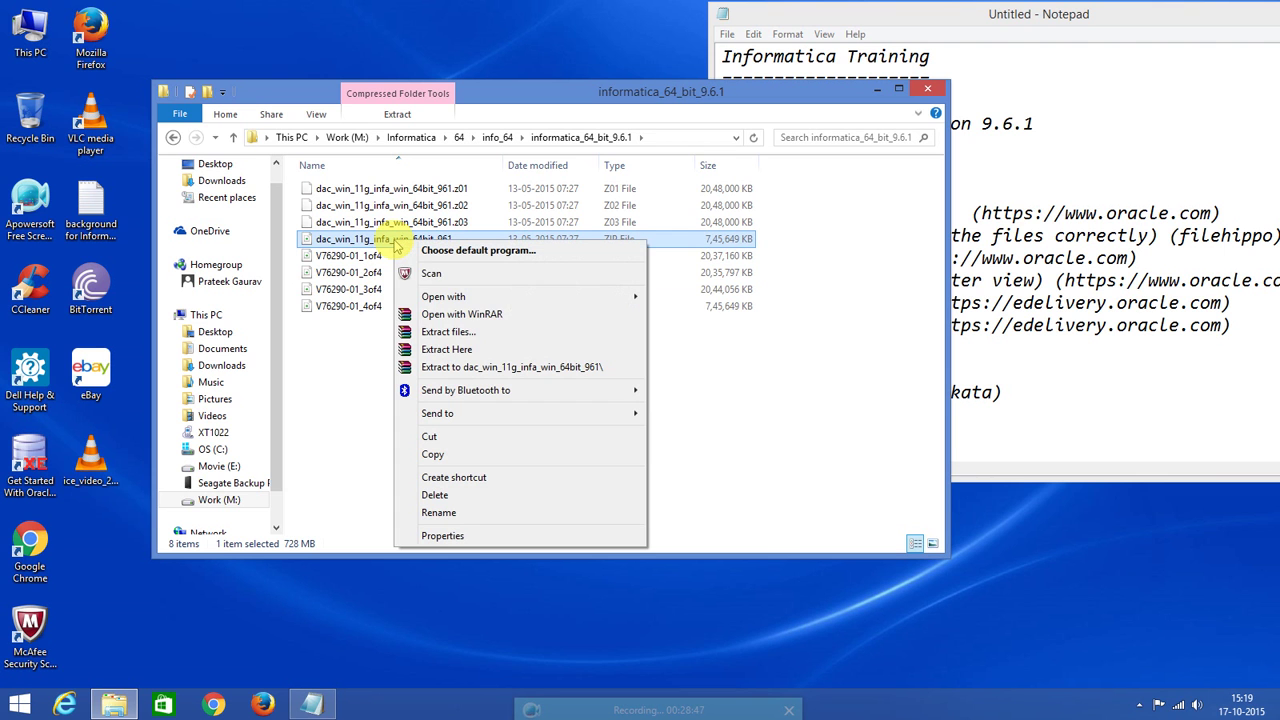
pyautogui.click(455, 349)
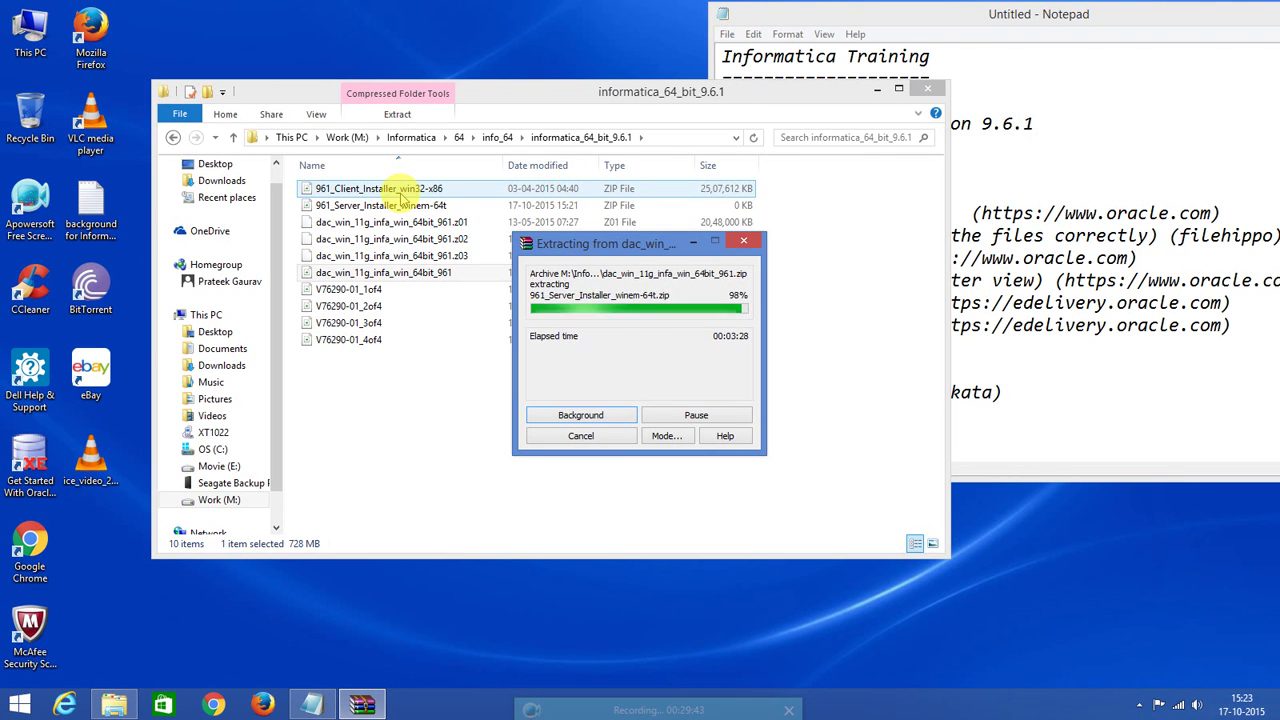
pyautogui.click(408, 240)
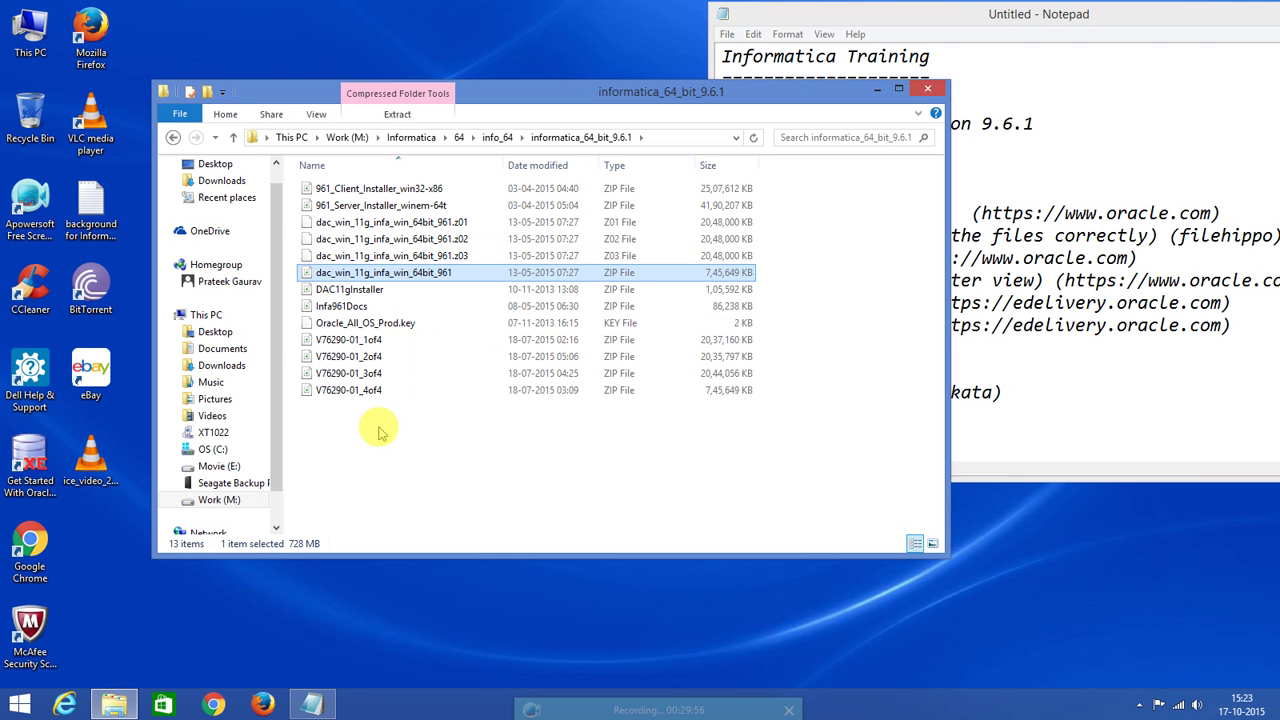
pyautogui.click(366, 190)
pyautogui.click(367, 207)
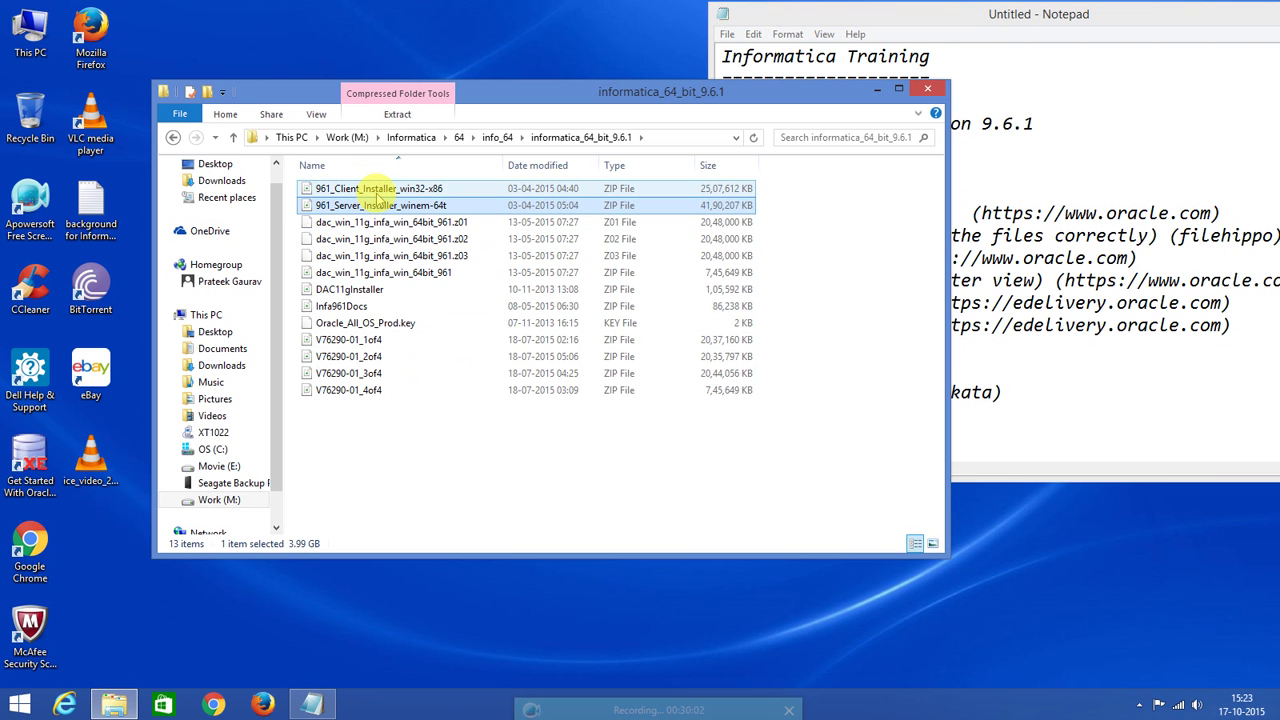
pyautogui.click(363, 328)
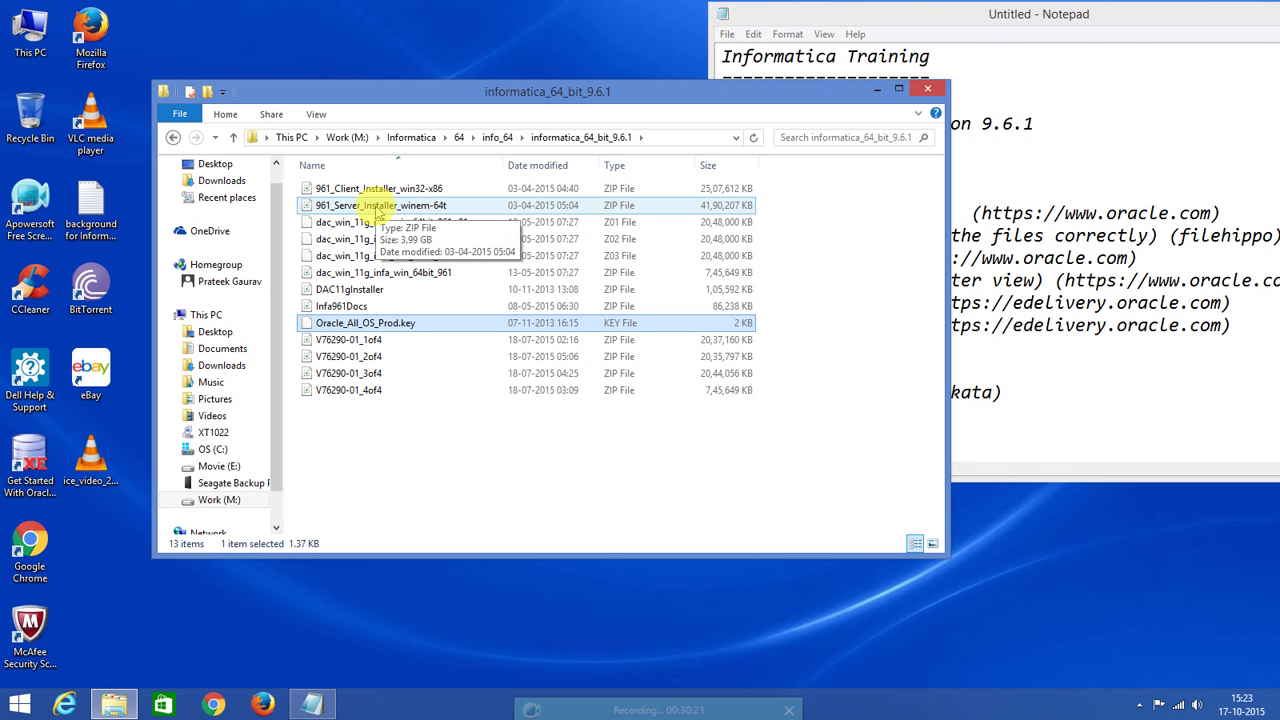
# Extract the 961_Server_Installer_winem-64t ZIP into its own folder and check the extracted contents.
pyautogui.rightClick(378, 207)
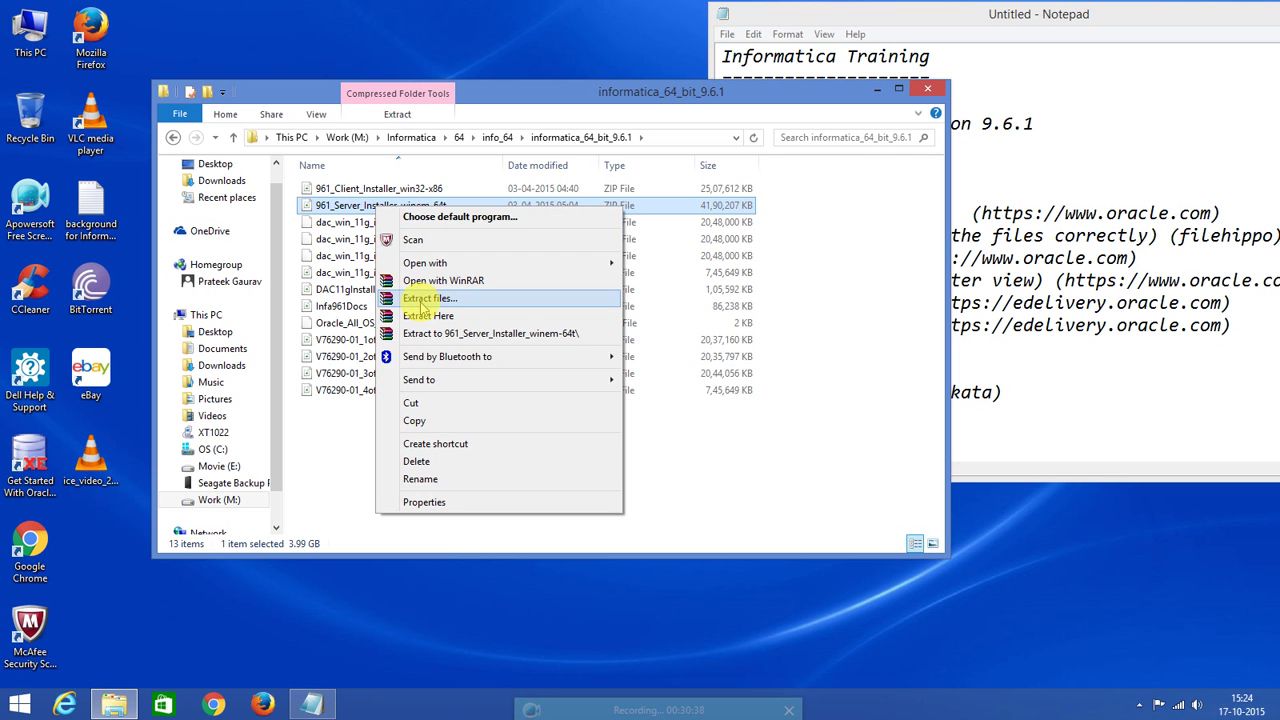
pyautogui.click(420, 300)
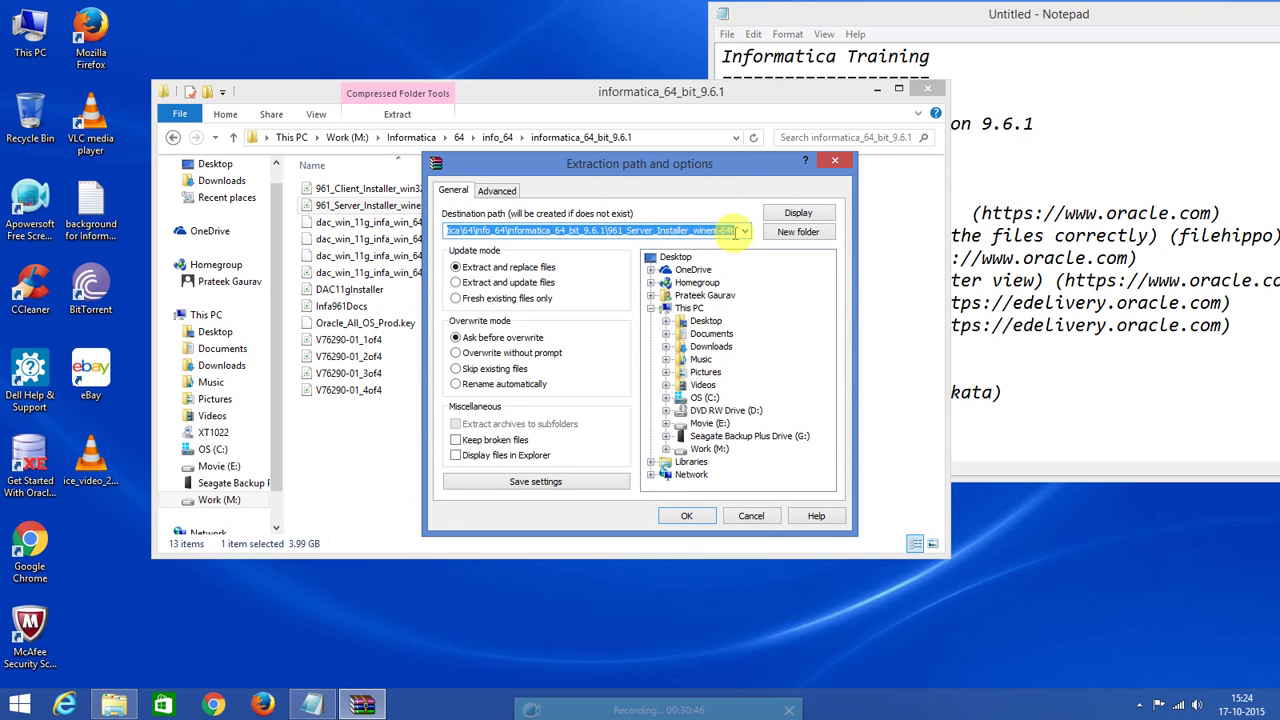
pyautogui.click(684, 515)
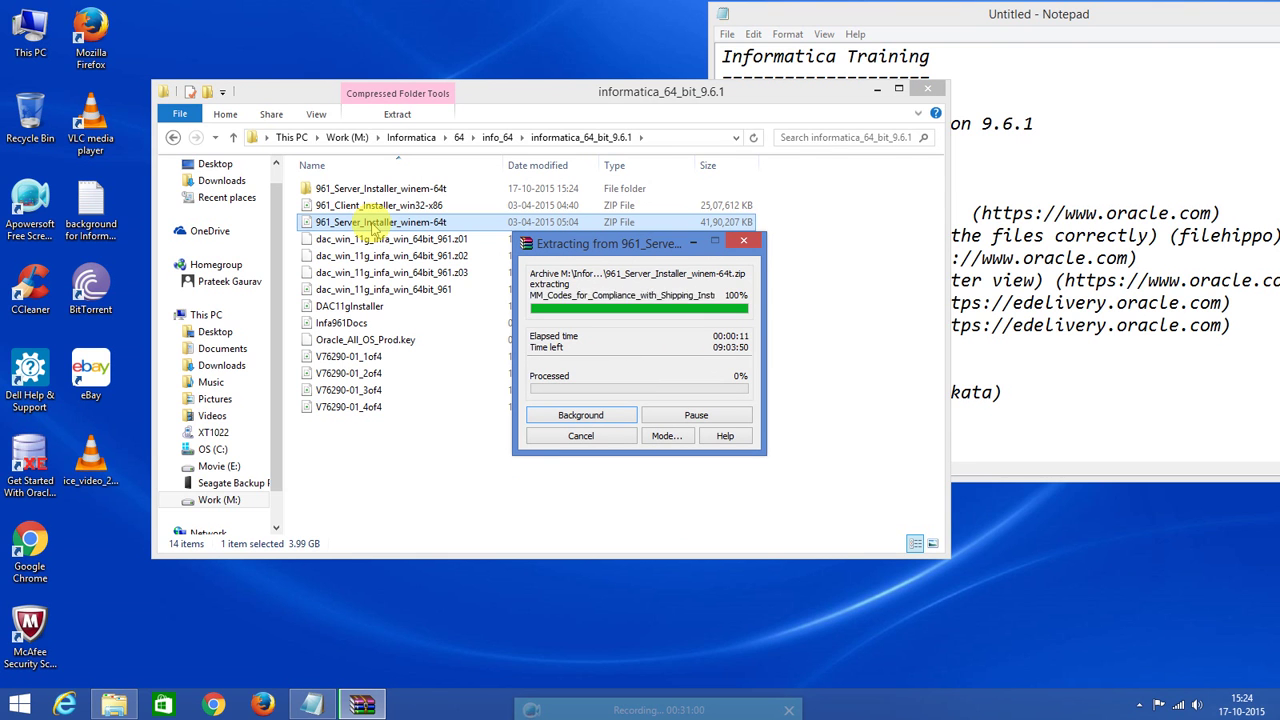
pyautogui.click(382, 190)
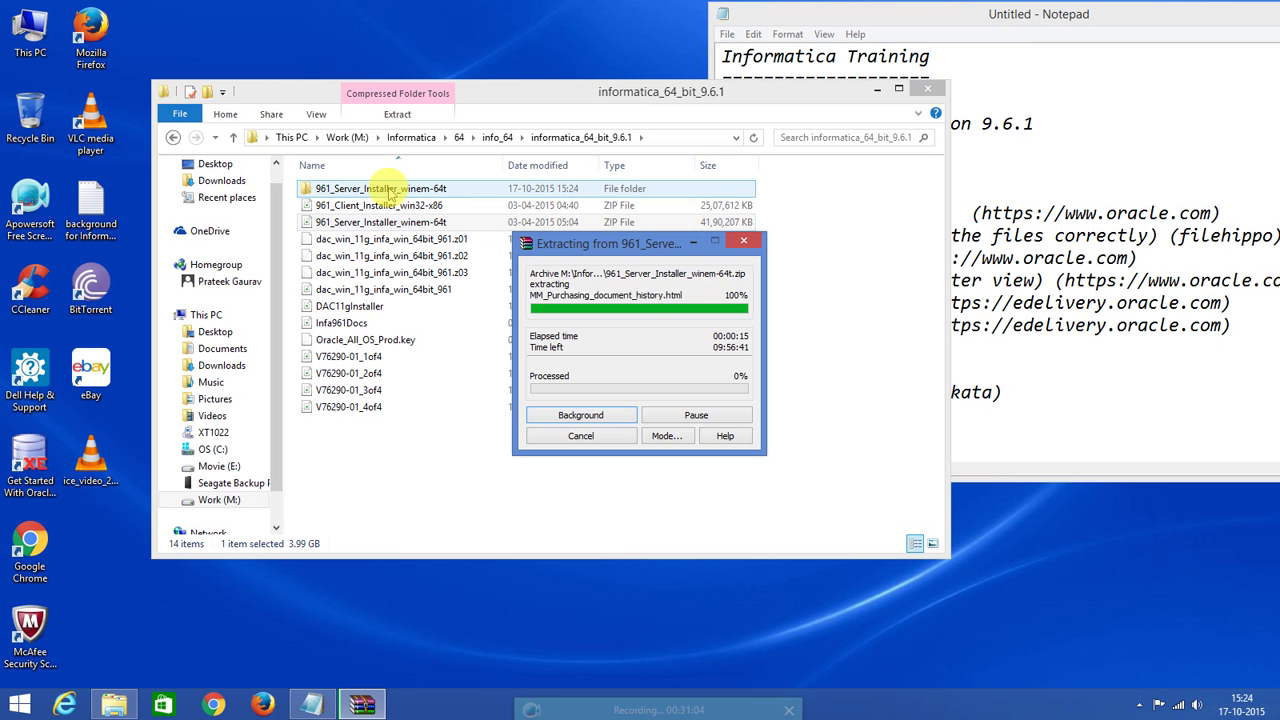
pyautogui.click(381, 206)
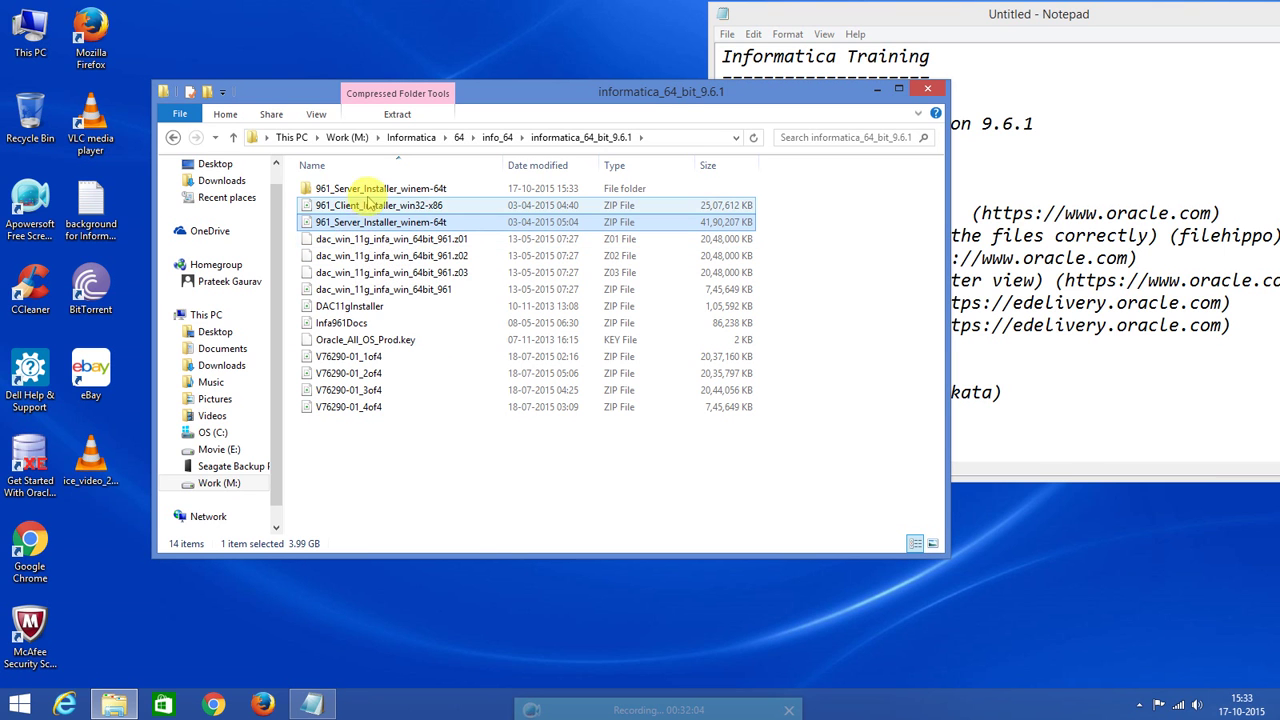
pyautogui.doubleClick(363, 188)
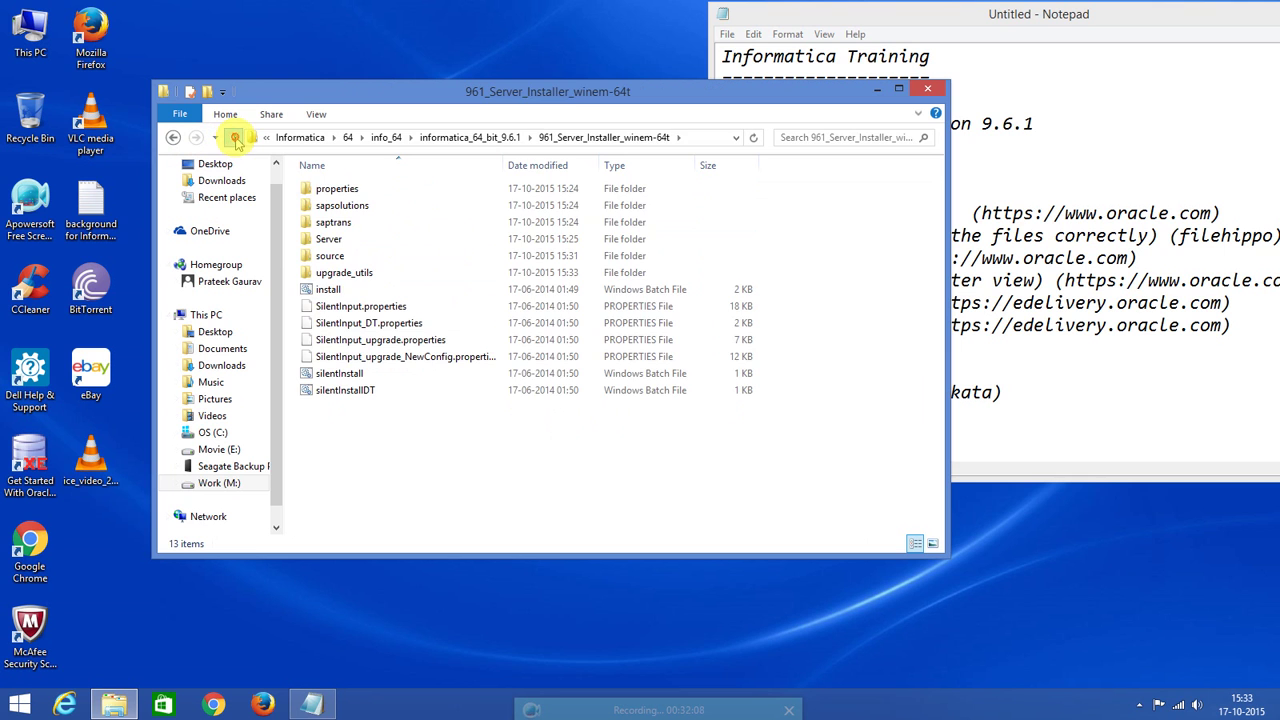
pyautogui.click(233, 137)
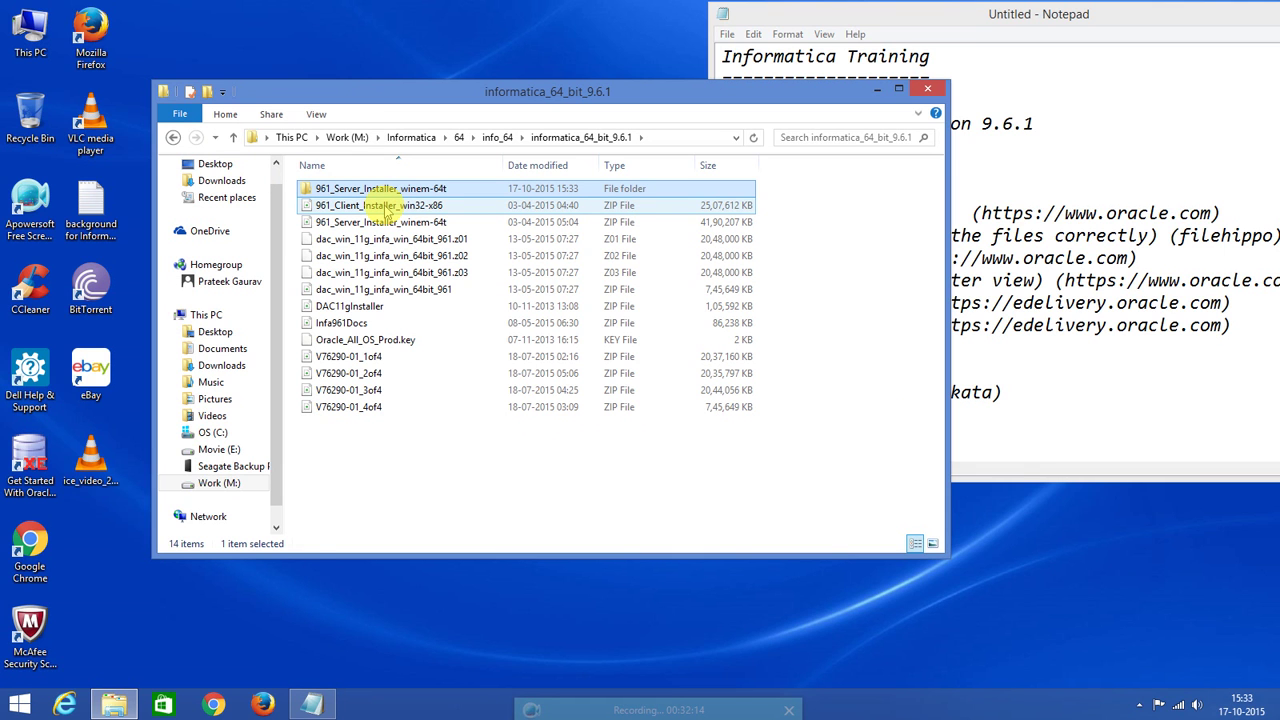
# Extract the 961_Client_Installer_win32-x86 ZIP into a 961_Client_Installer_win32-x86 folder.
pyautogui.rightClick(386, 207)
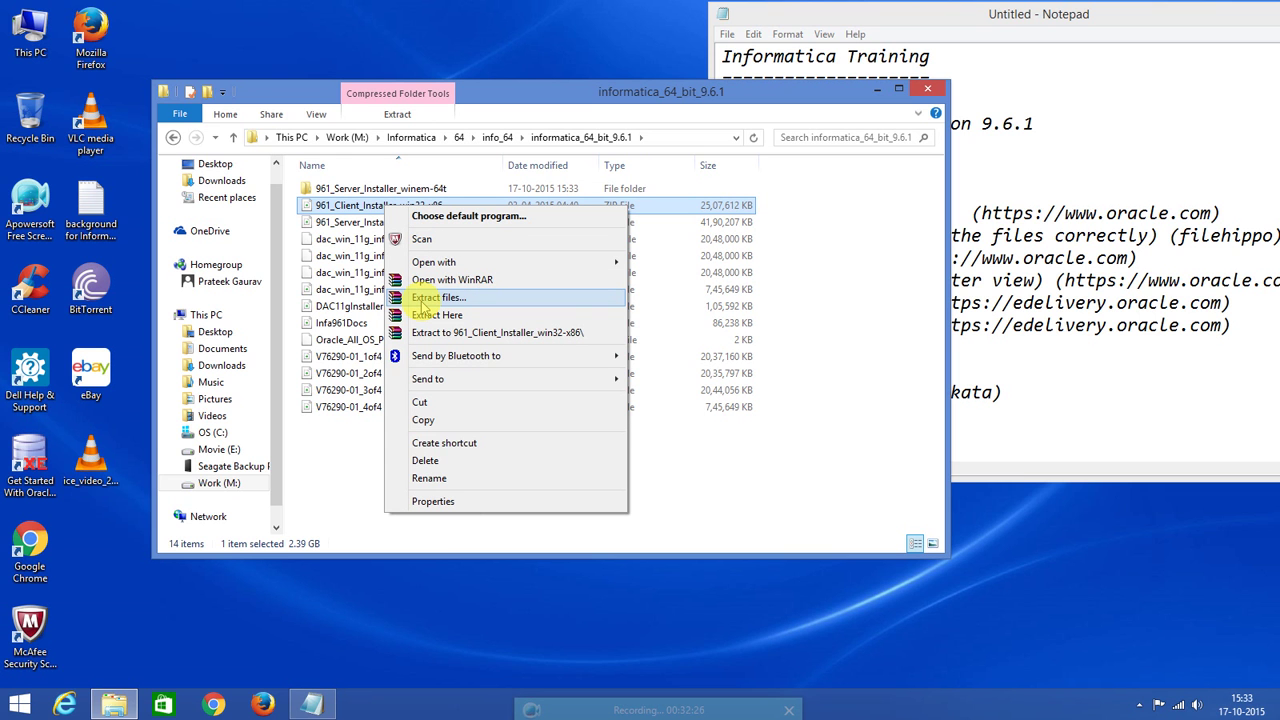
pyautogui.click(437, 298)
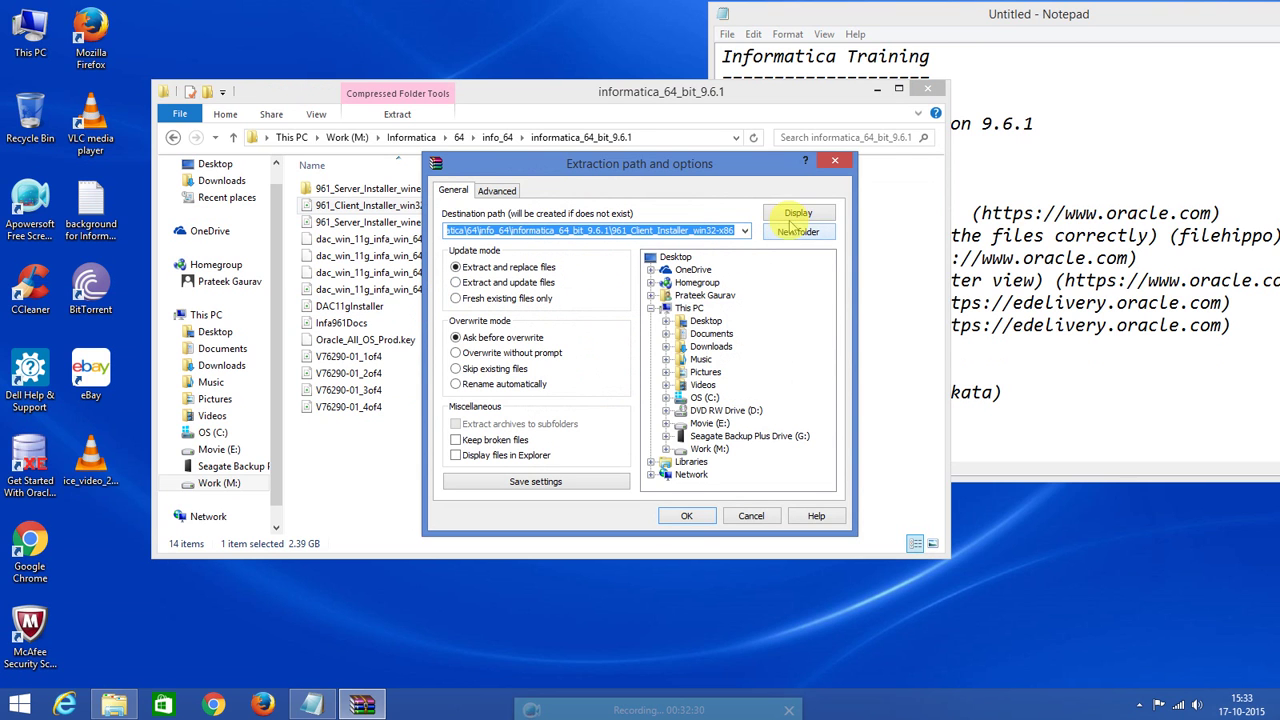
pyautogui.click(687, 516)
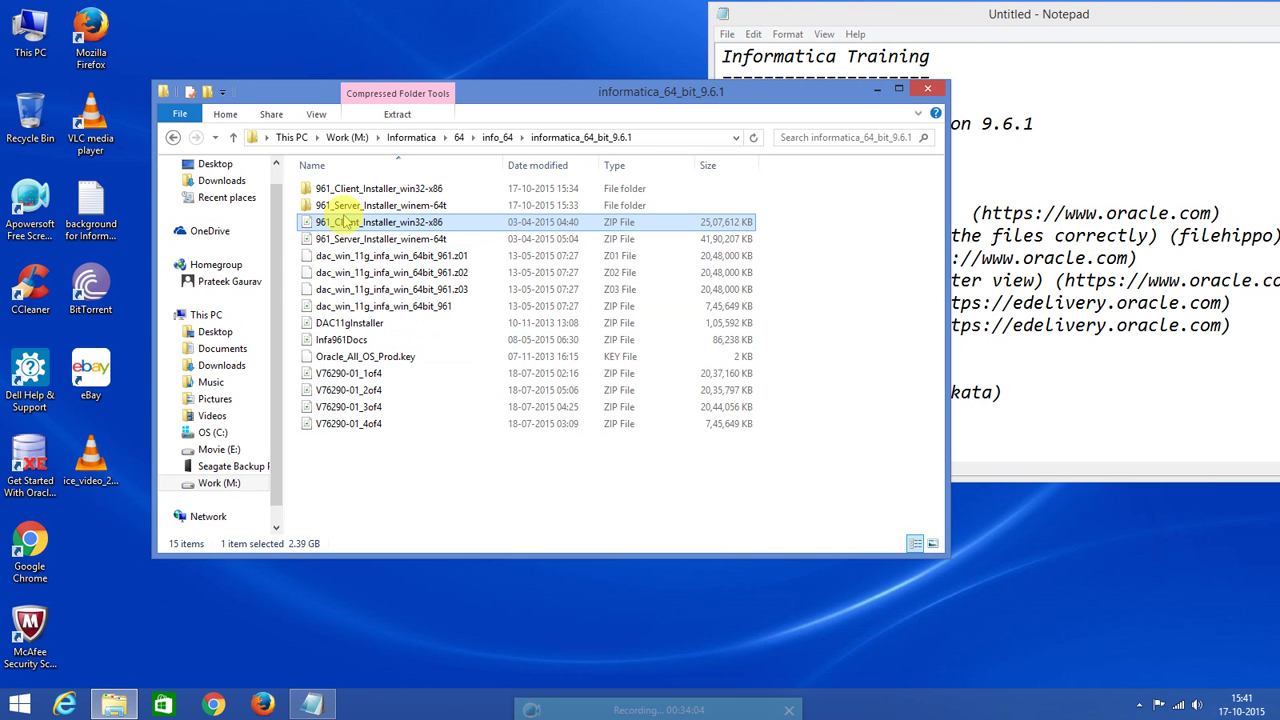
# Look inside the client installer folder, then go into 961_Server_Installer_winem-64t > Server.
pyautogui.doubleClick(352, 190)
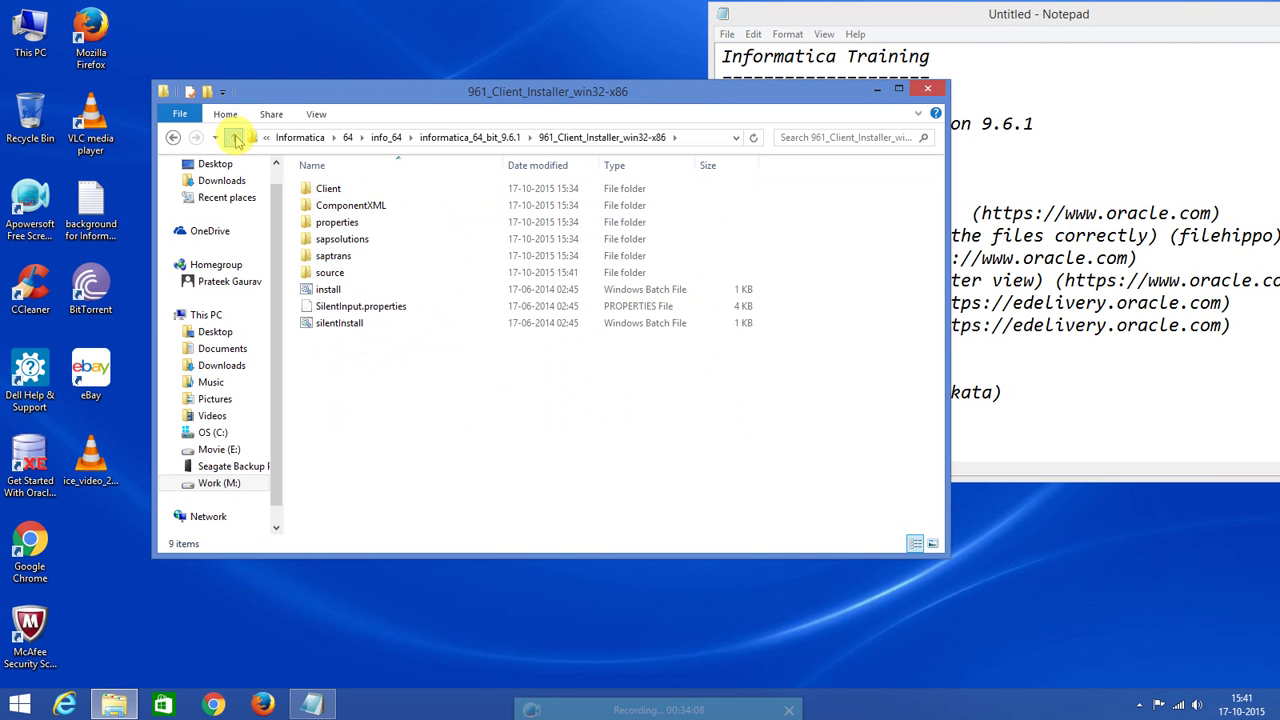
pyautogui.click(232, 137)
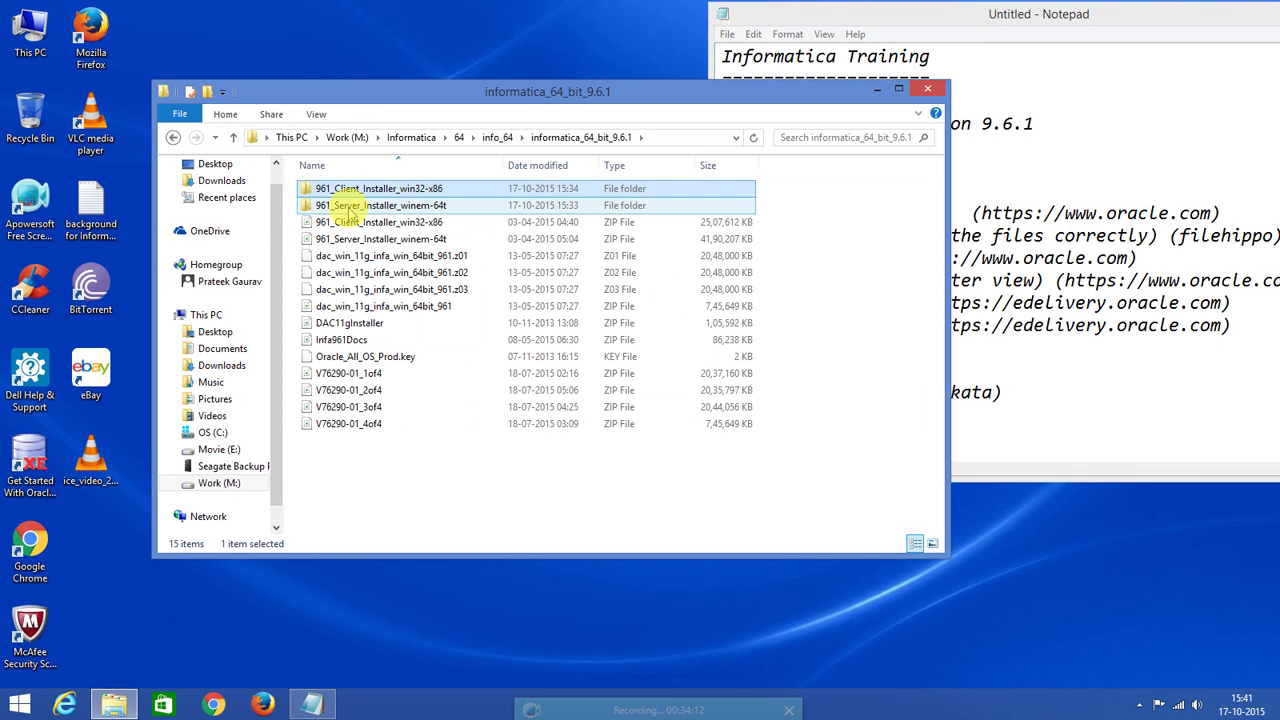
pyautogui.moveTo(355, 212)
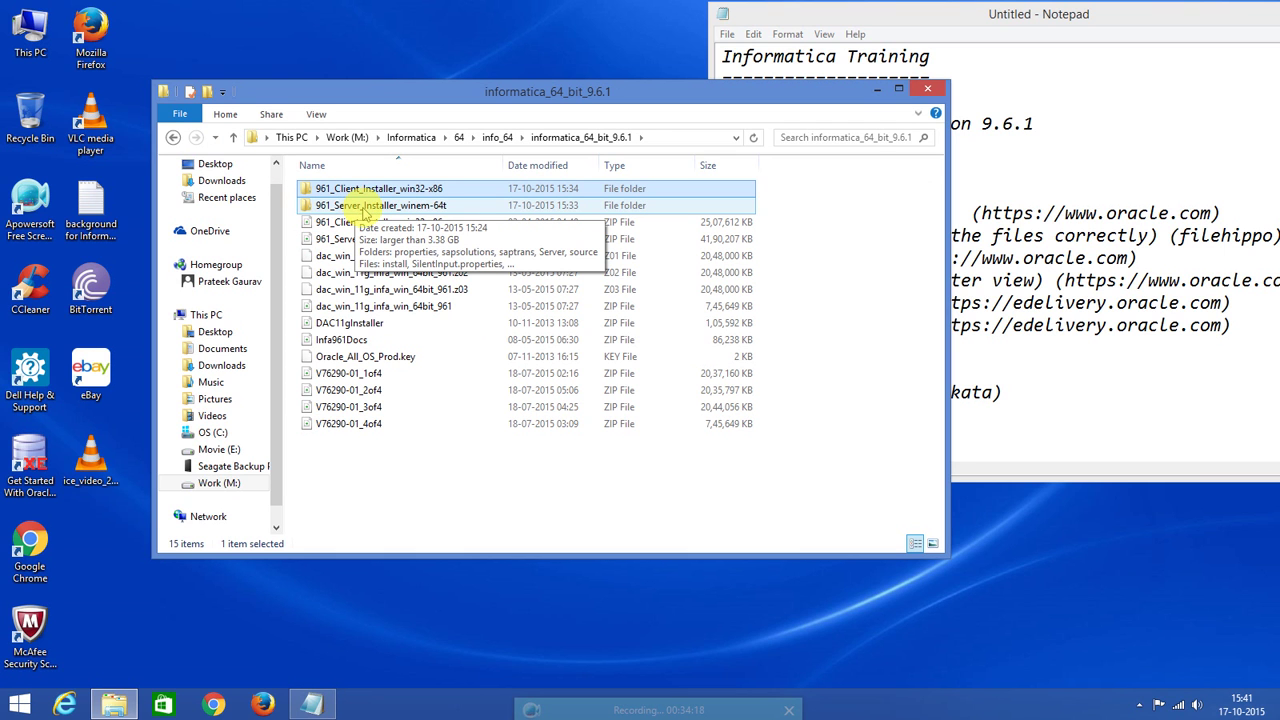
pyautogui.doubleClick(363, 208)
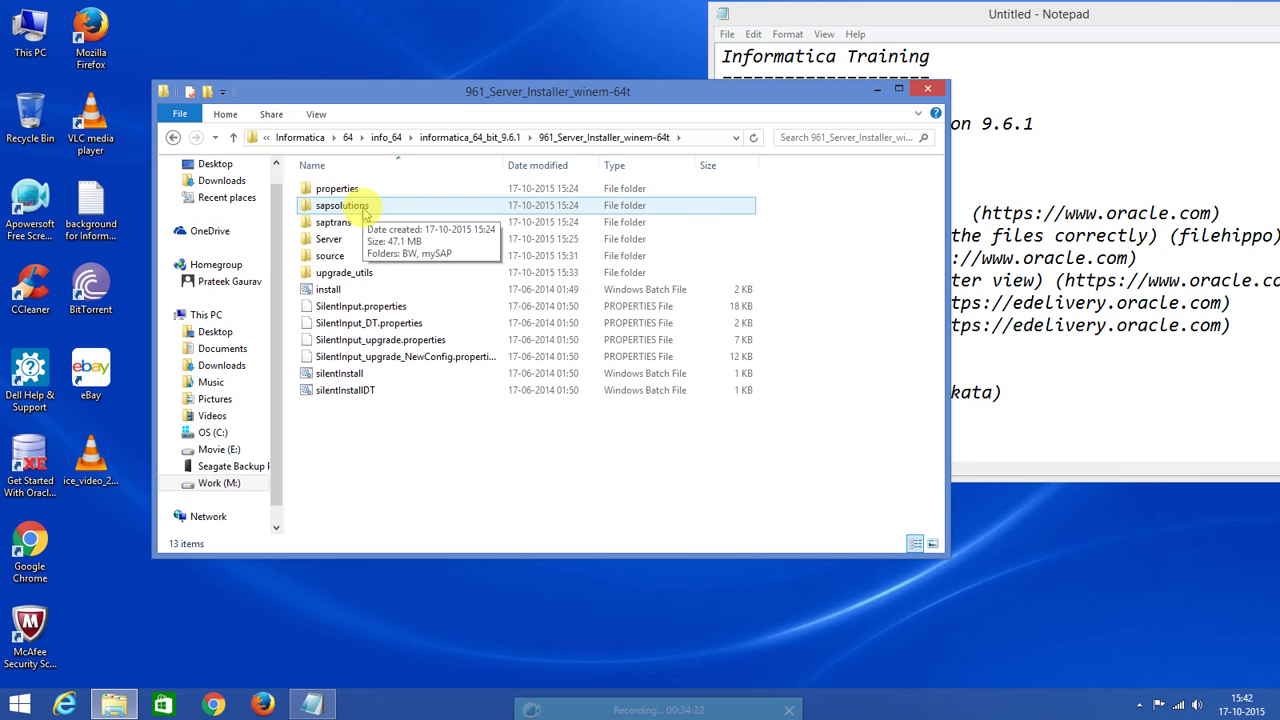
pyautogui.doubleClick(334, 245)
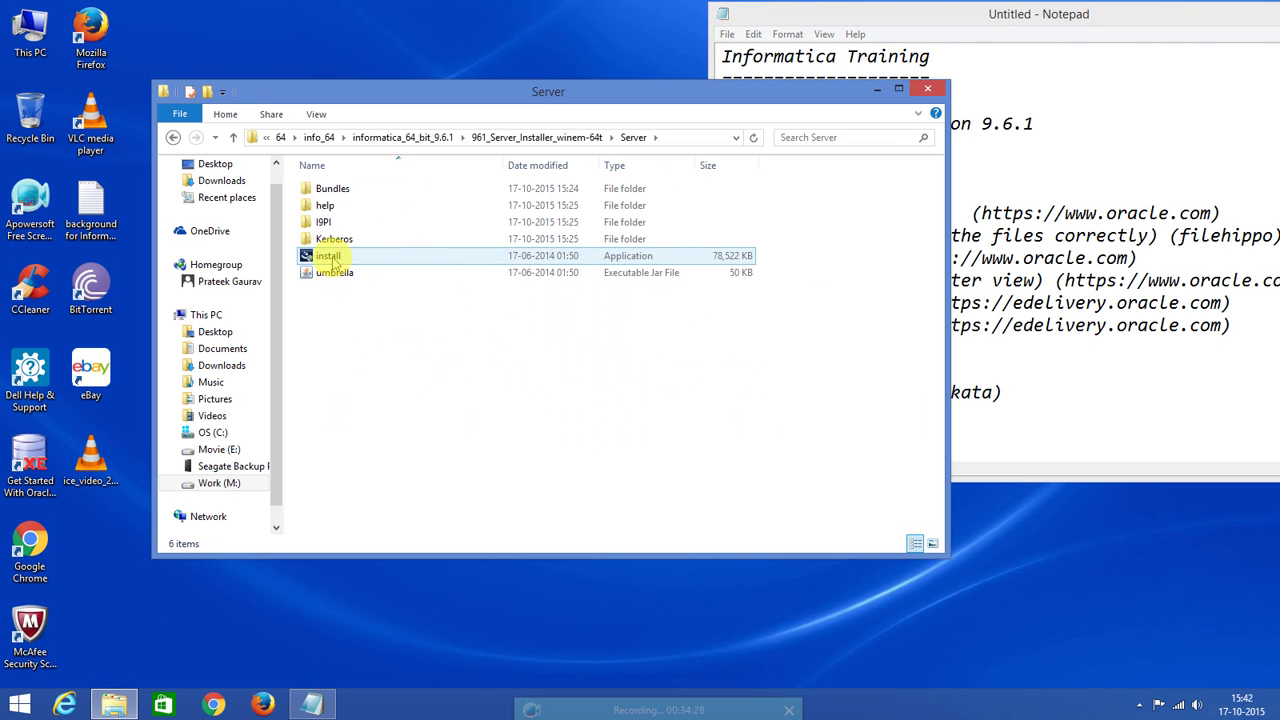
# Set the install application to Windows XP (Service Pack 3) compatibility mode and launch it.
pyautogui.click(333, 258)
pyautogui.rightClick(333, 258)
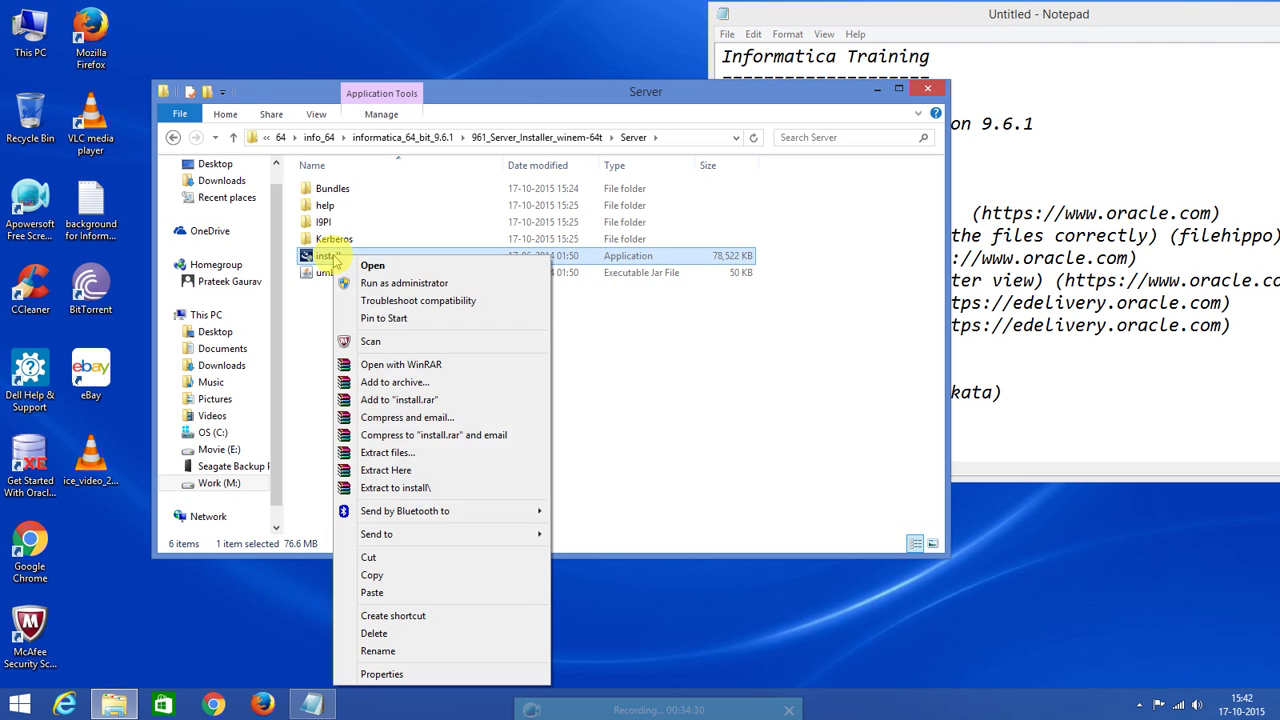
pyautogui.click(402, 675)
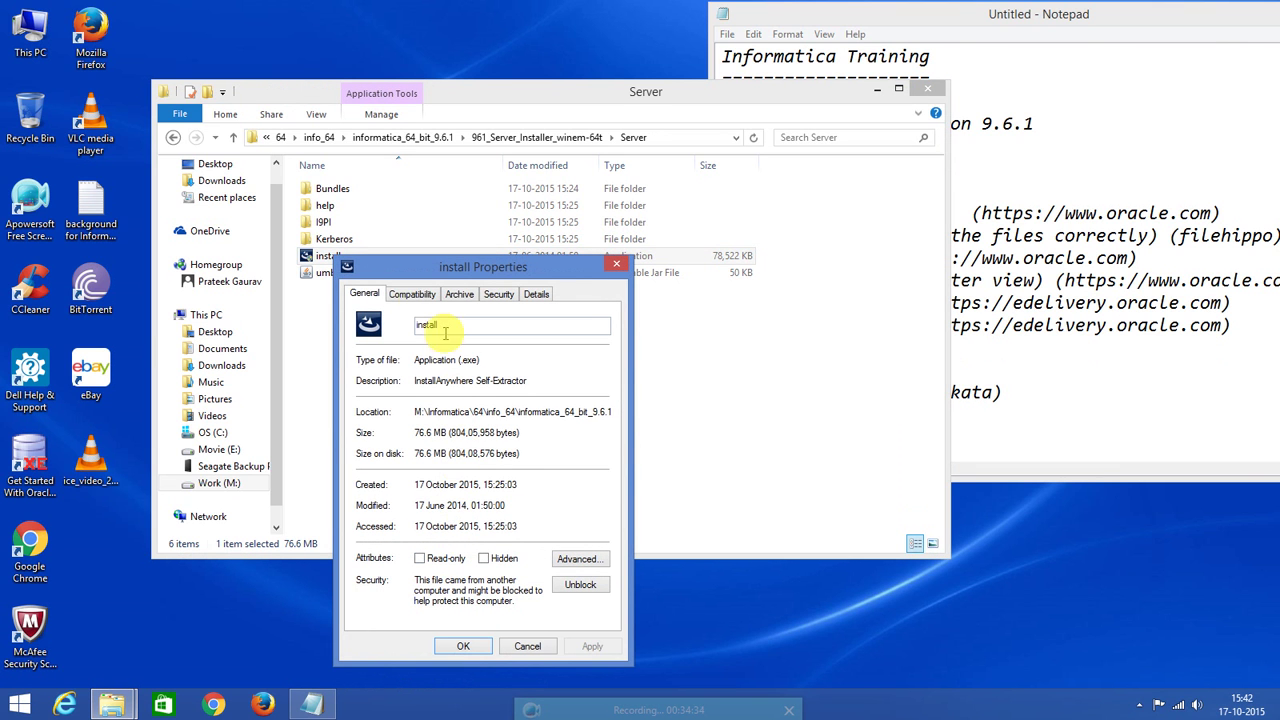
pyautogui.click(418, 301)
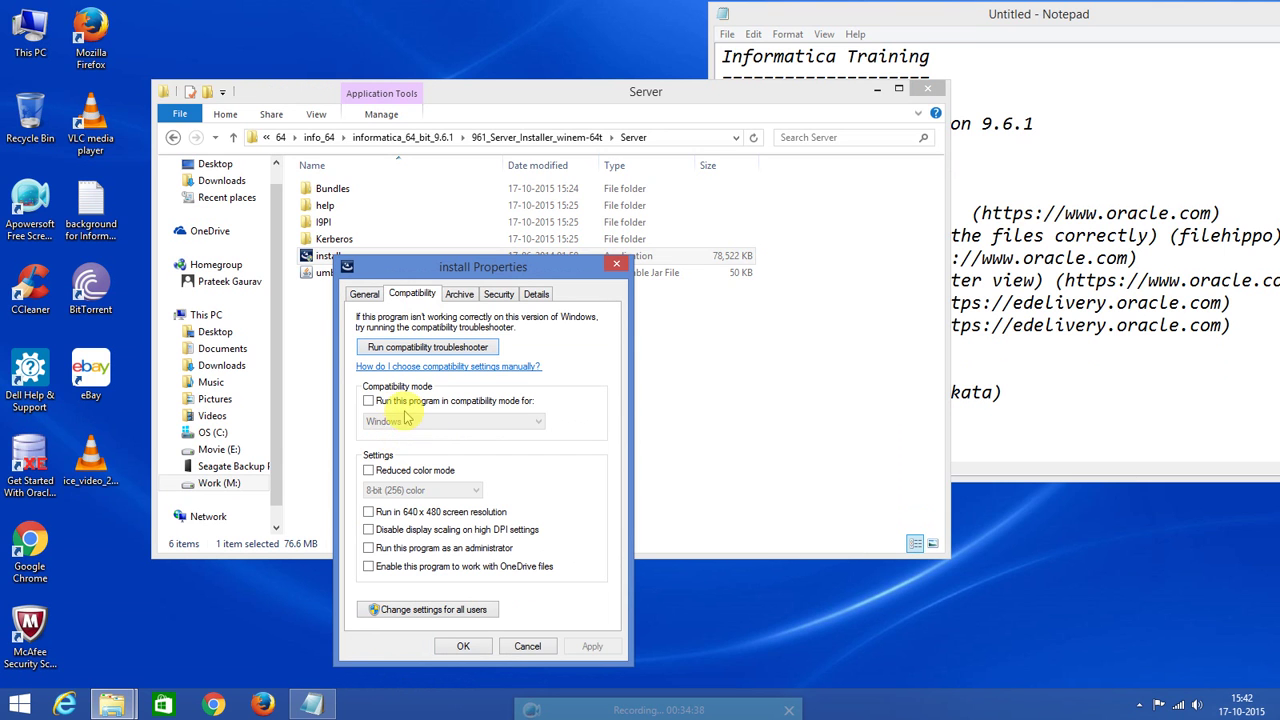
pyautogui.click(368, 400)
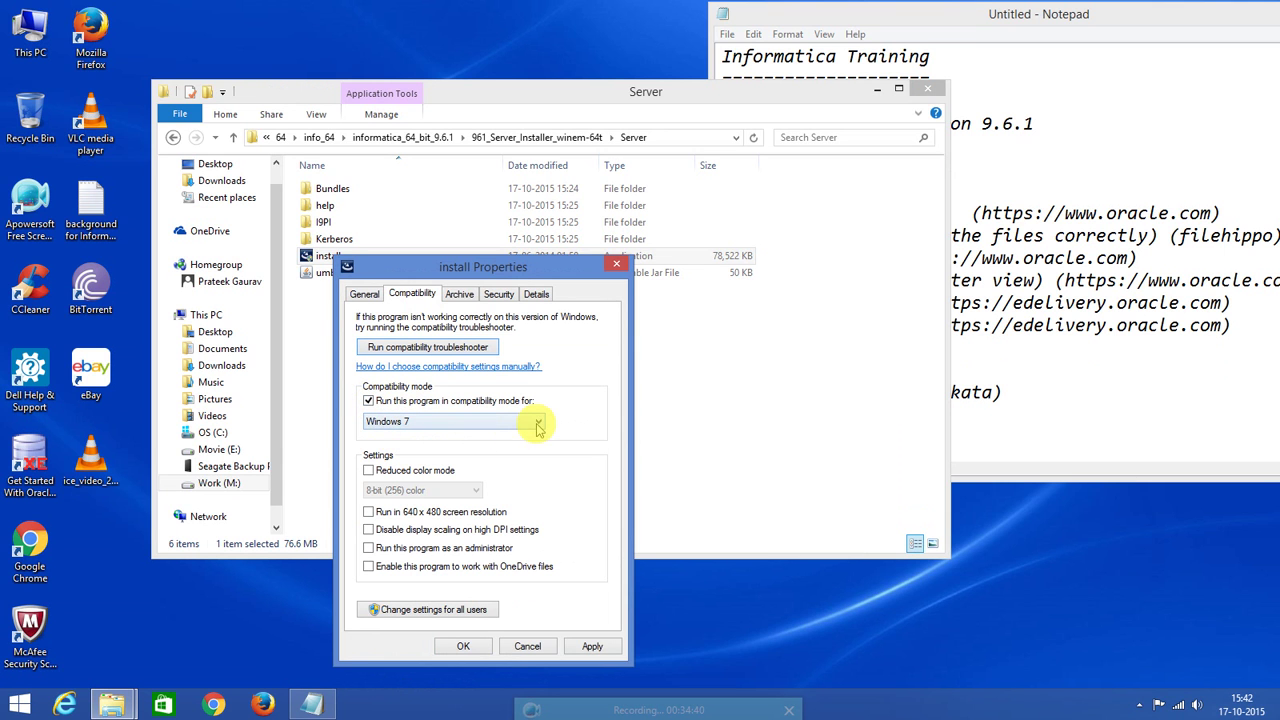
pyautogui.click(539, 423)
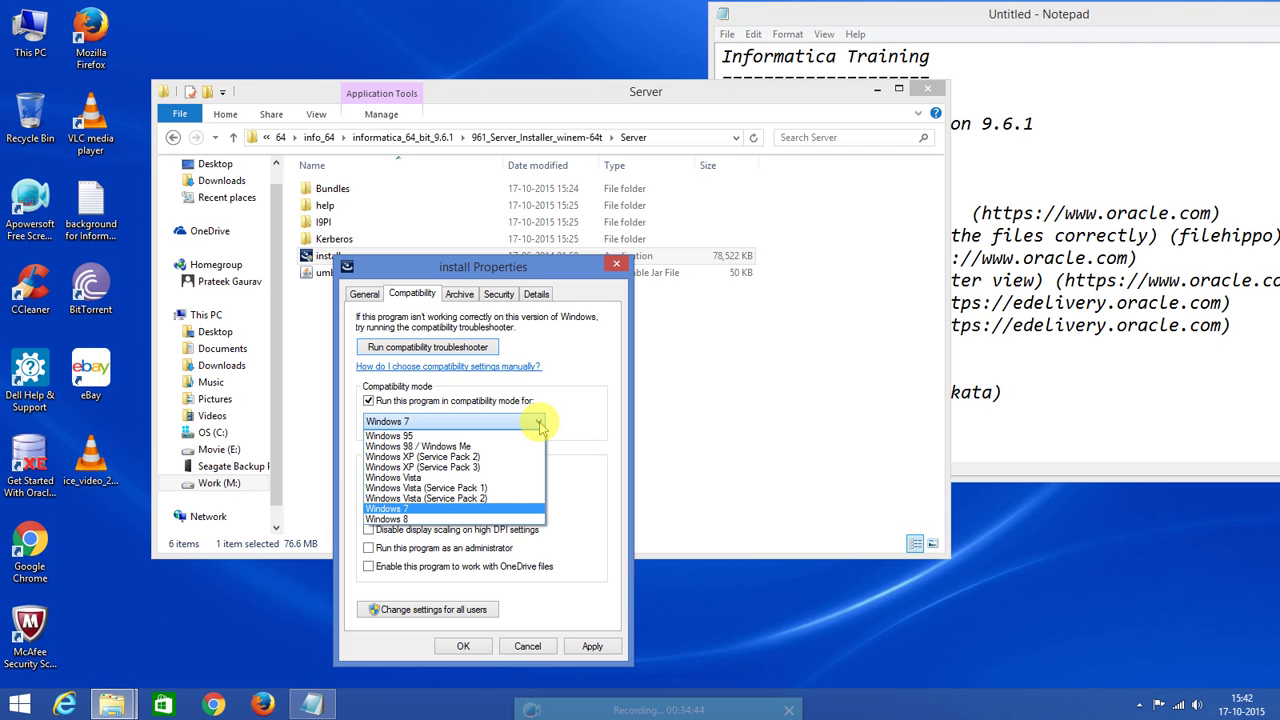
pyautogui.click(540, 424)
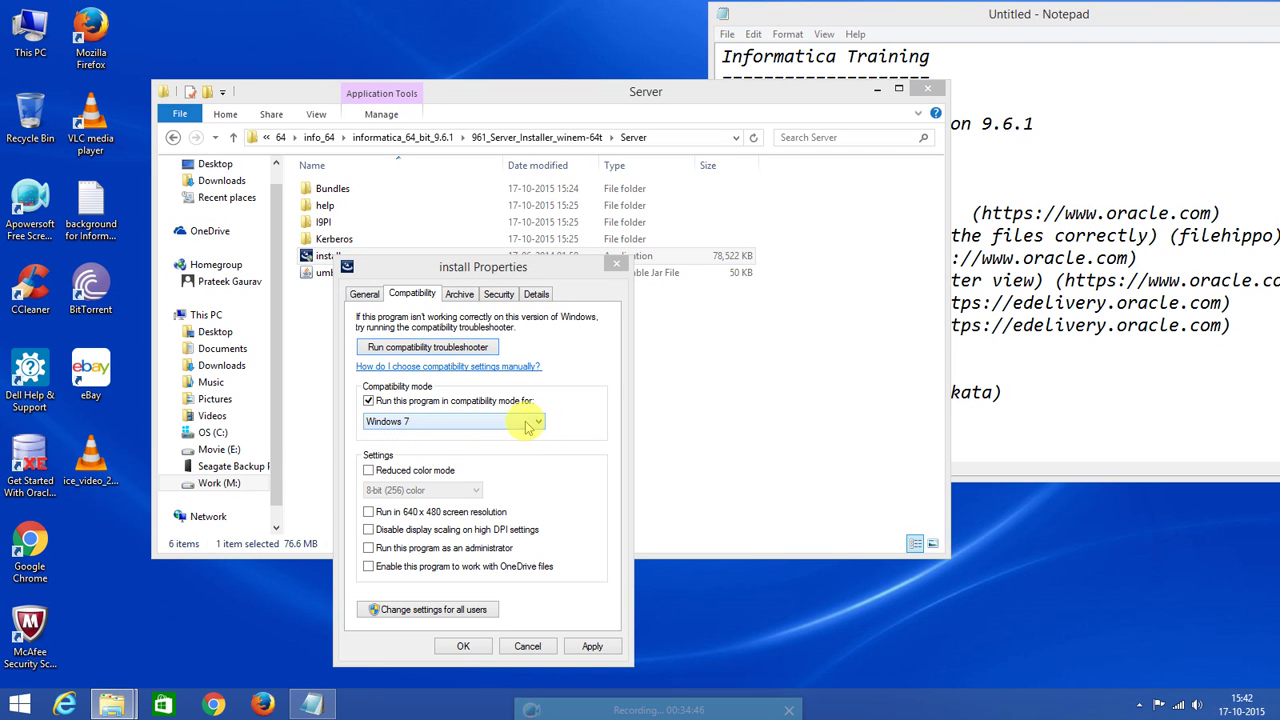
pyautogui.click(540, 424)
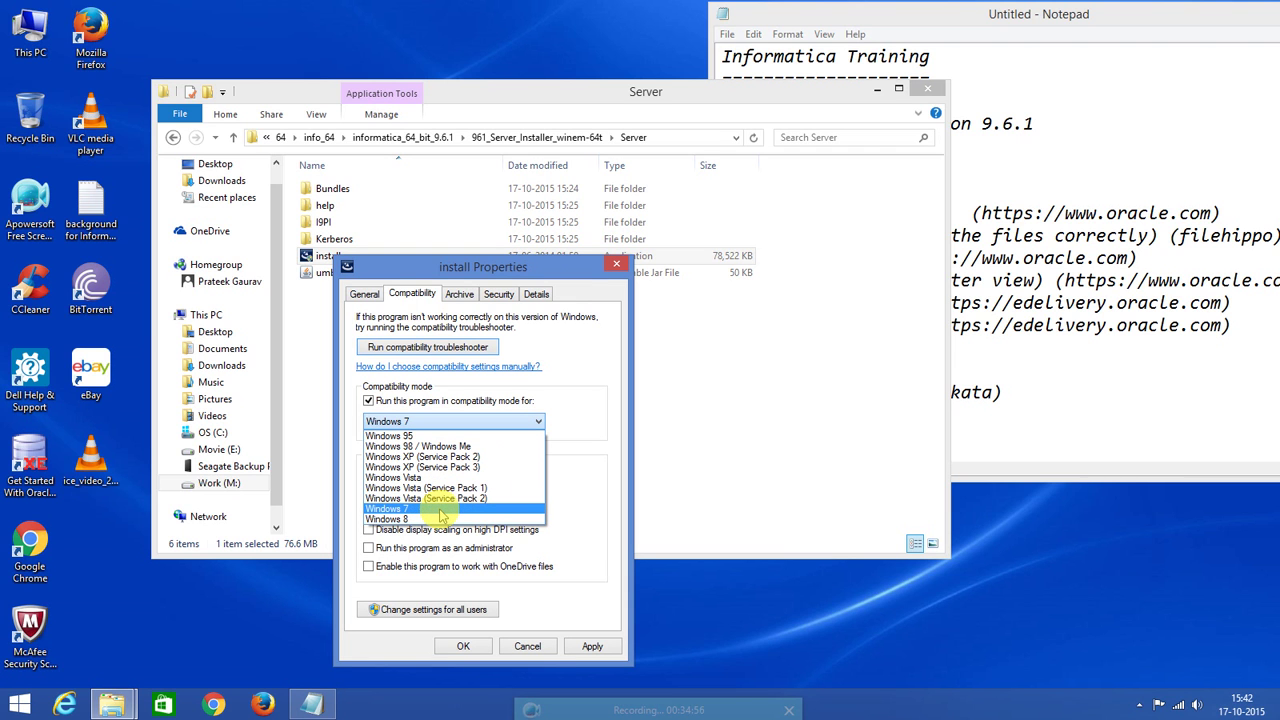
pyautogui.click(441, 510)
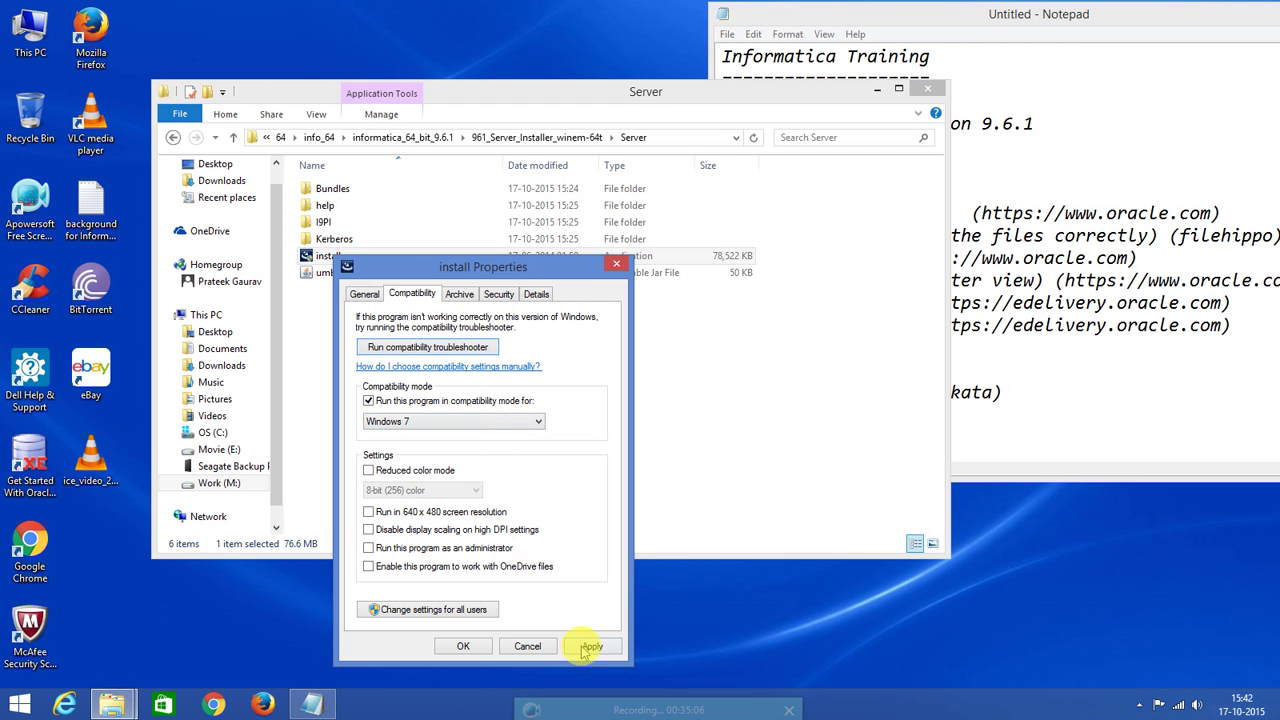
pyautogui.click(539, 423)
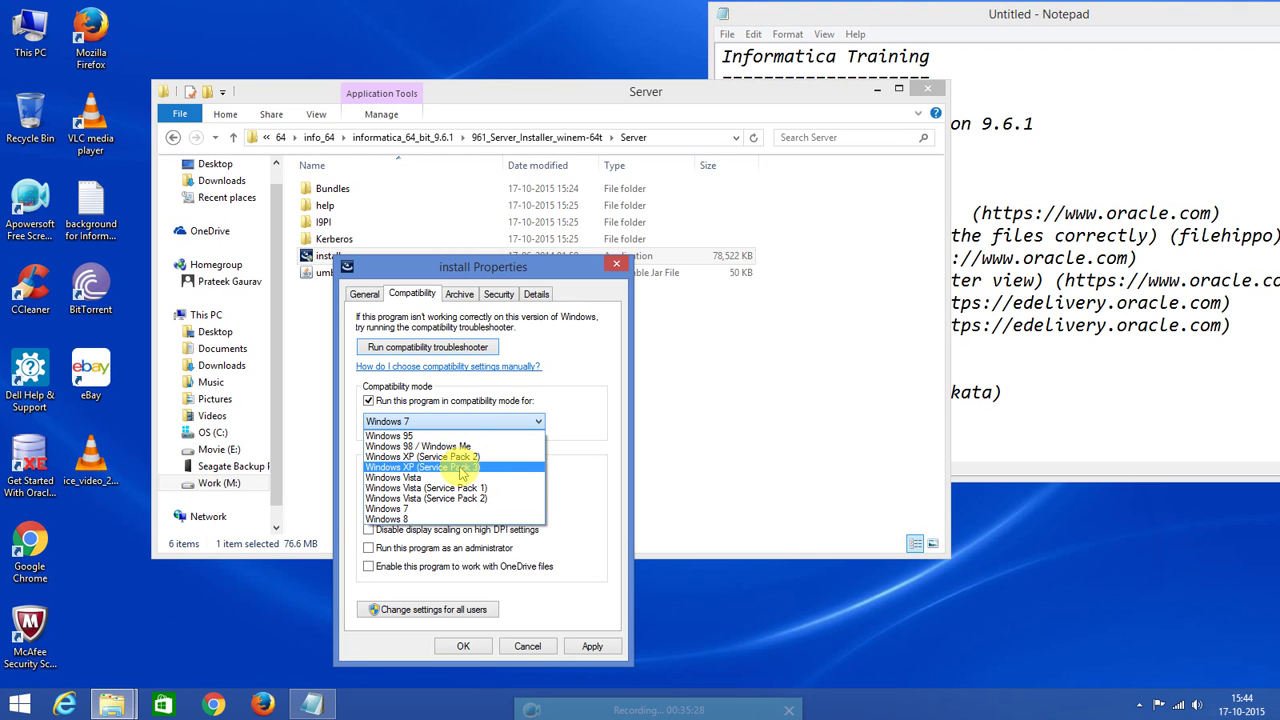
pyautogui.click(461, 469)
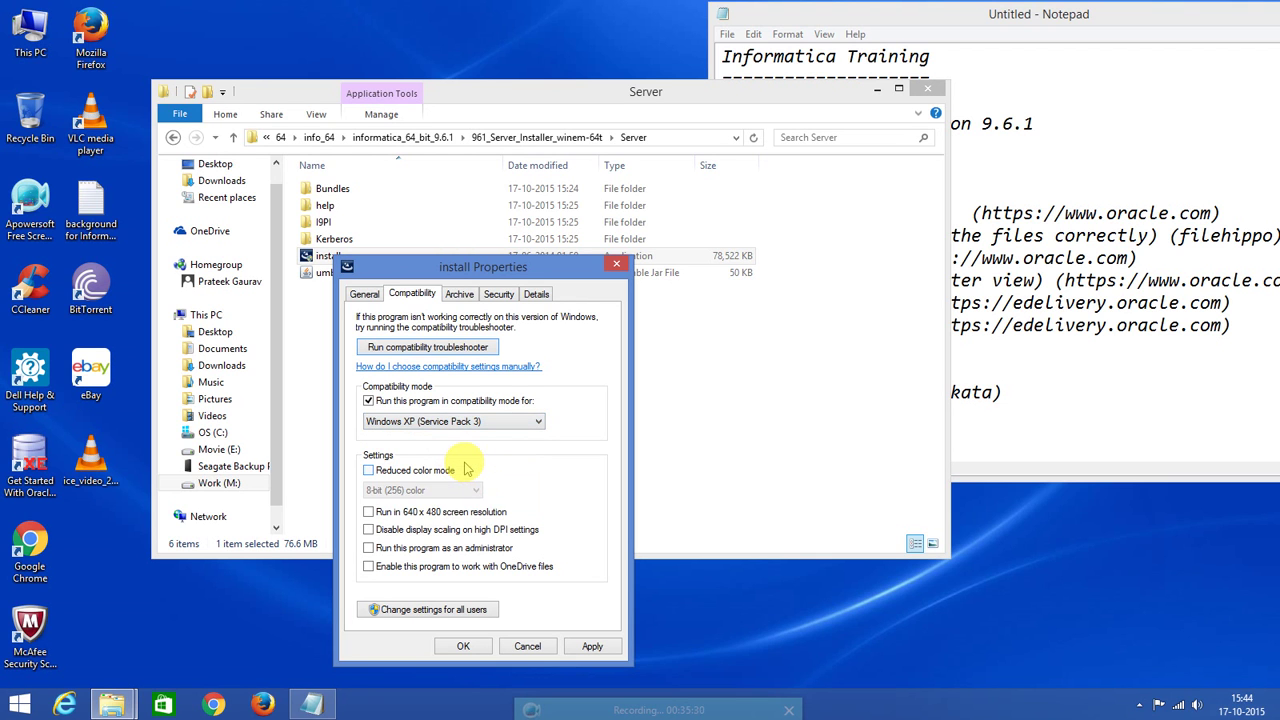
pyautogui.click(592, 648)
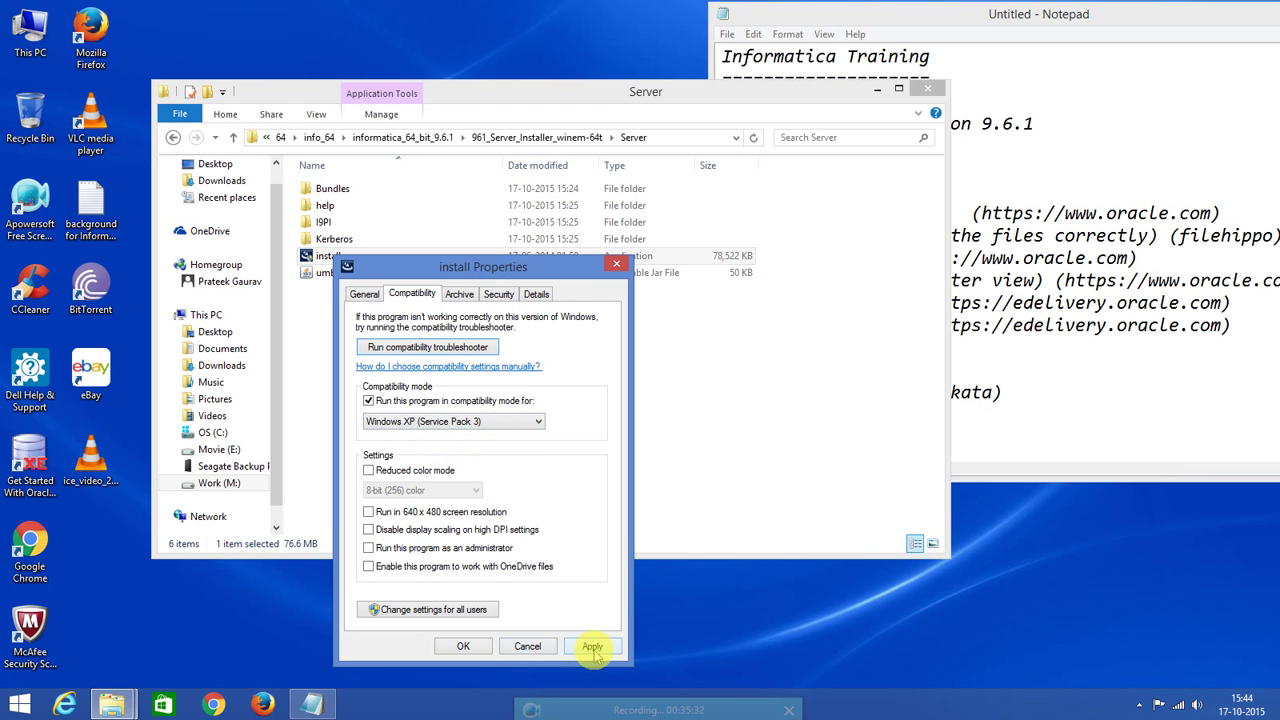
pyautogui.click(463, 646)
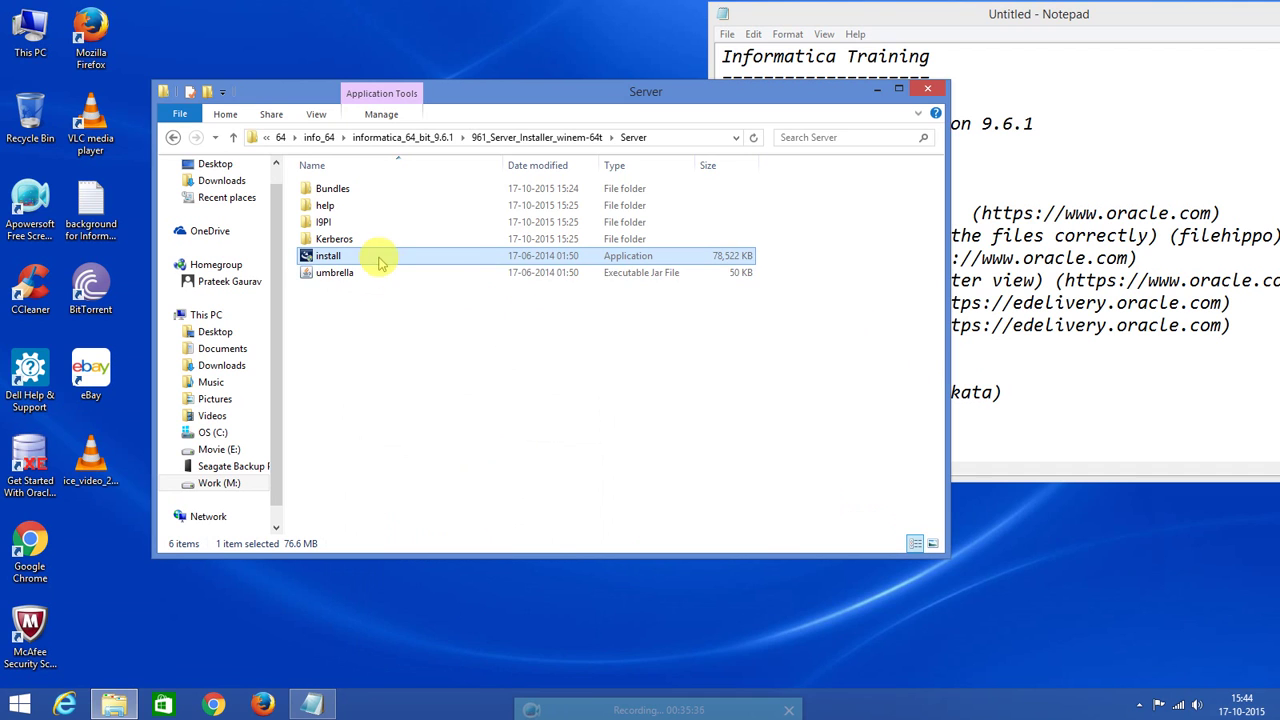
pyautogui.doubleClick(380, 262)
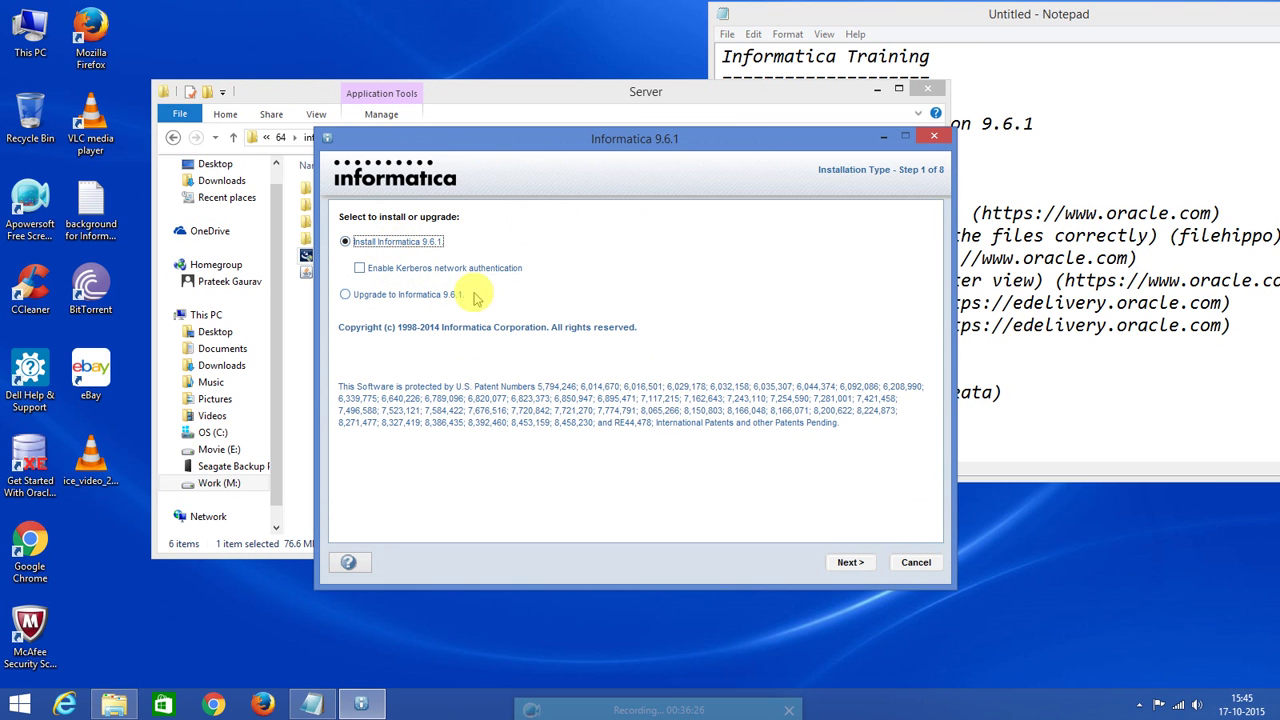
# Choose Install Informatica 9.6.1 and continue past the Pre-Requisites page.
pyautogui.click(855, 564)
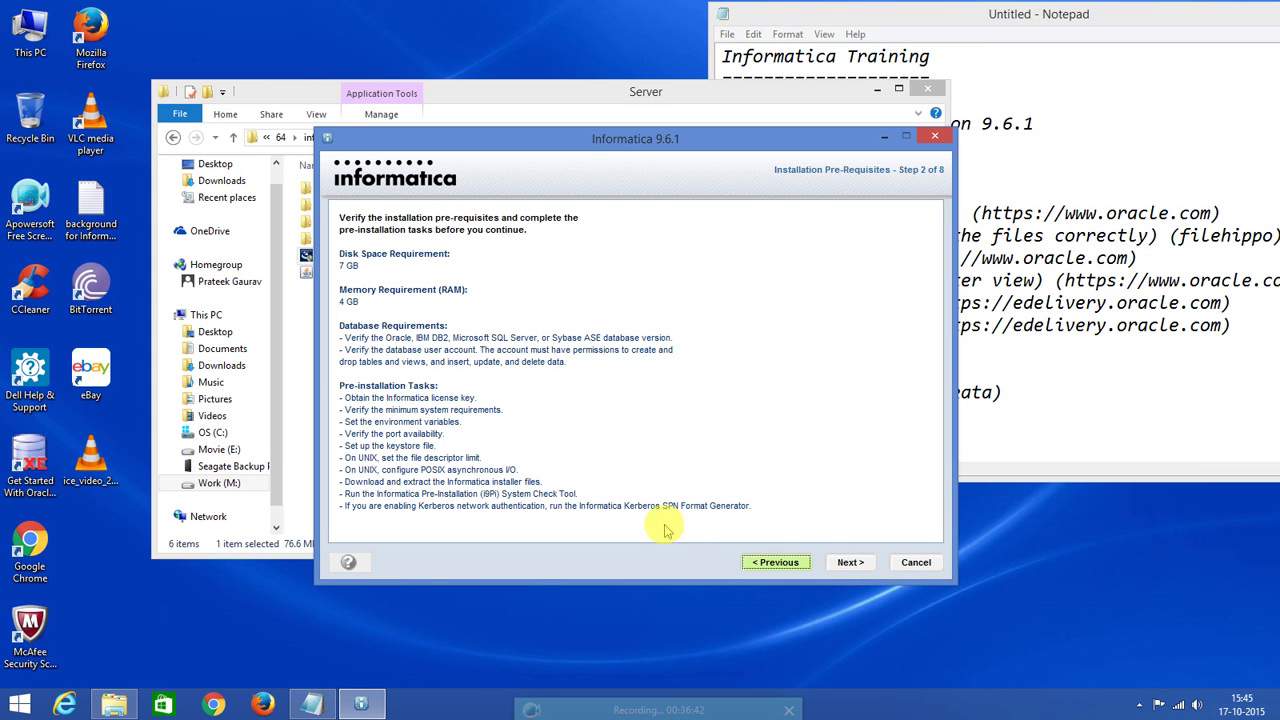
pyautogui.click(849, 563)
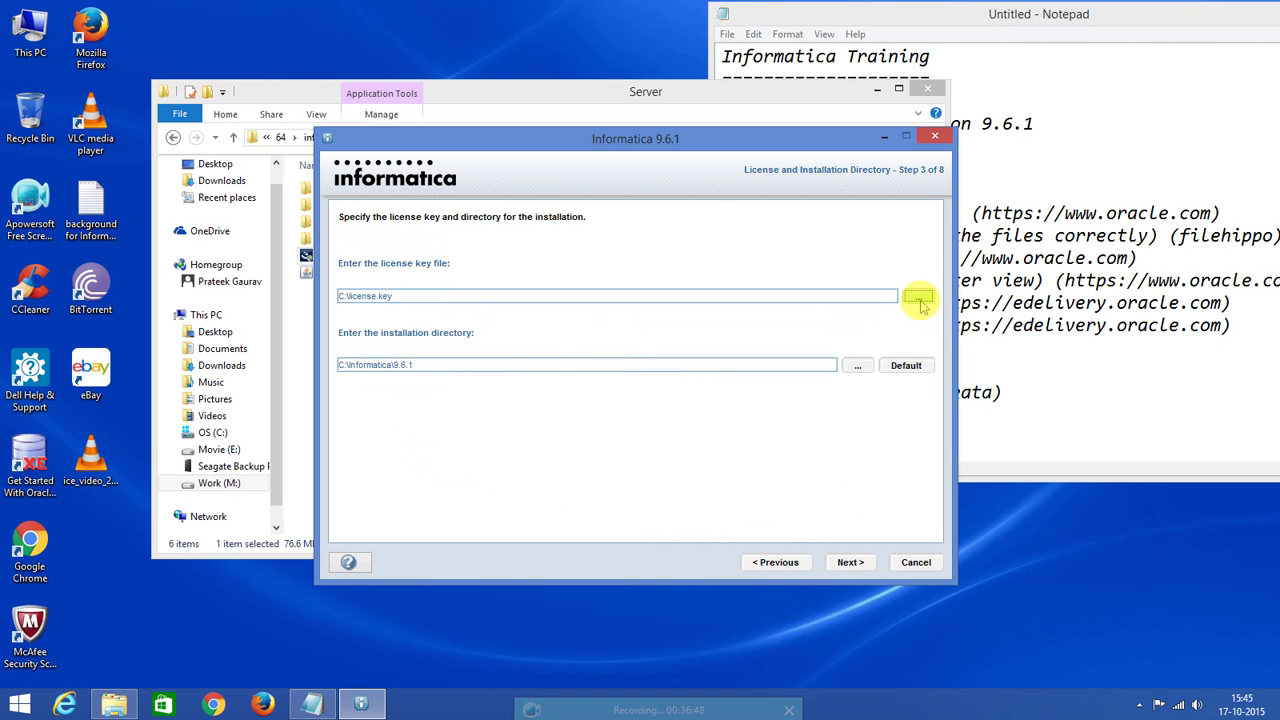
# Browse for the license file in M:\Informatica\64\info_64\informatica_64_bit_9.6.1.
pyautogui.click(918, 297)
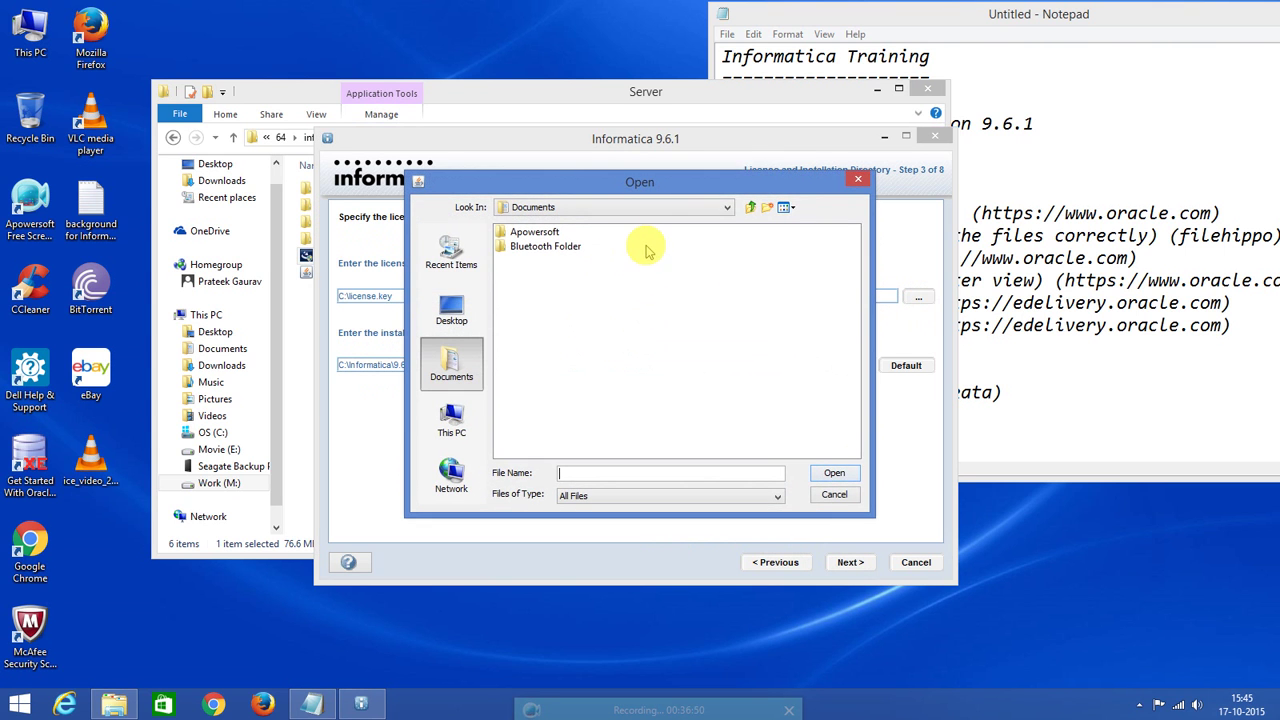
pyautogui.click(728, 211)
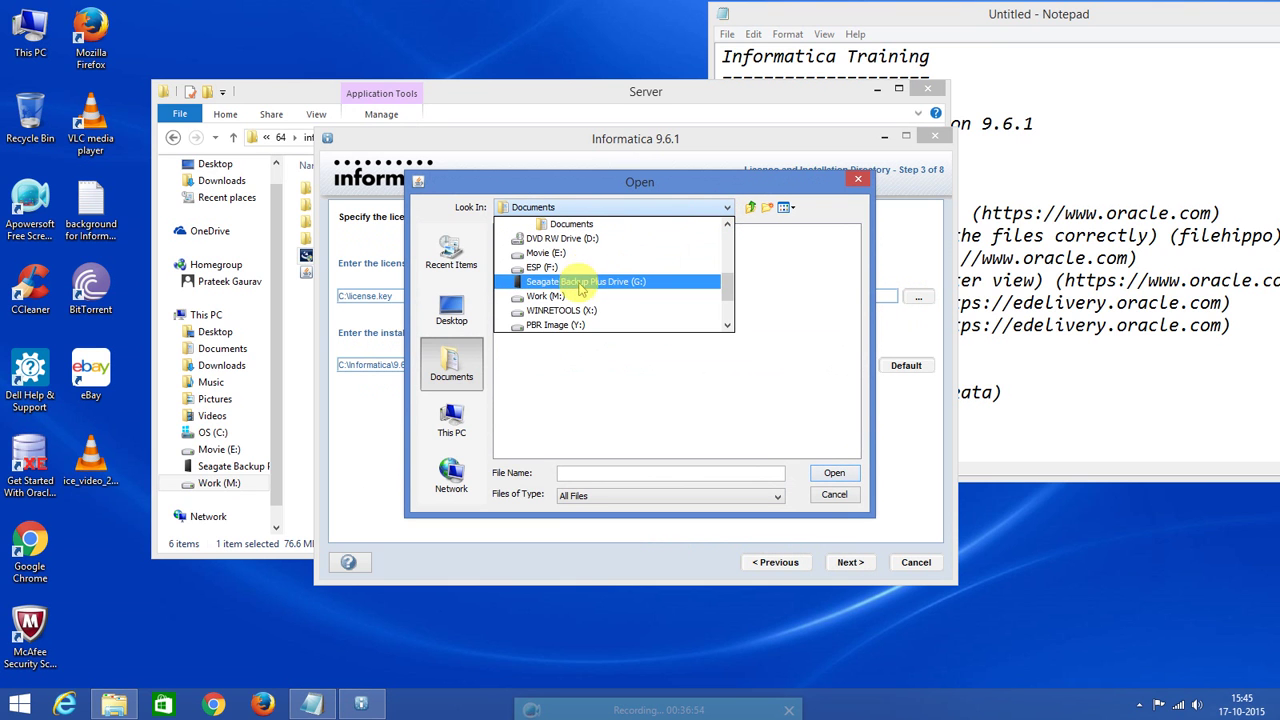
pyautogui.click(448, 425)
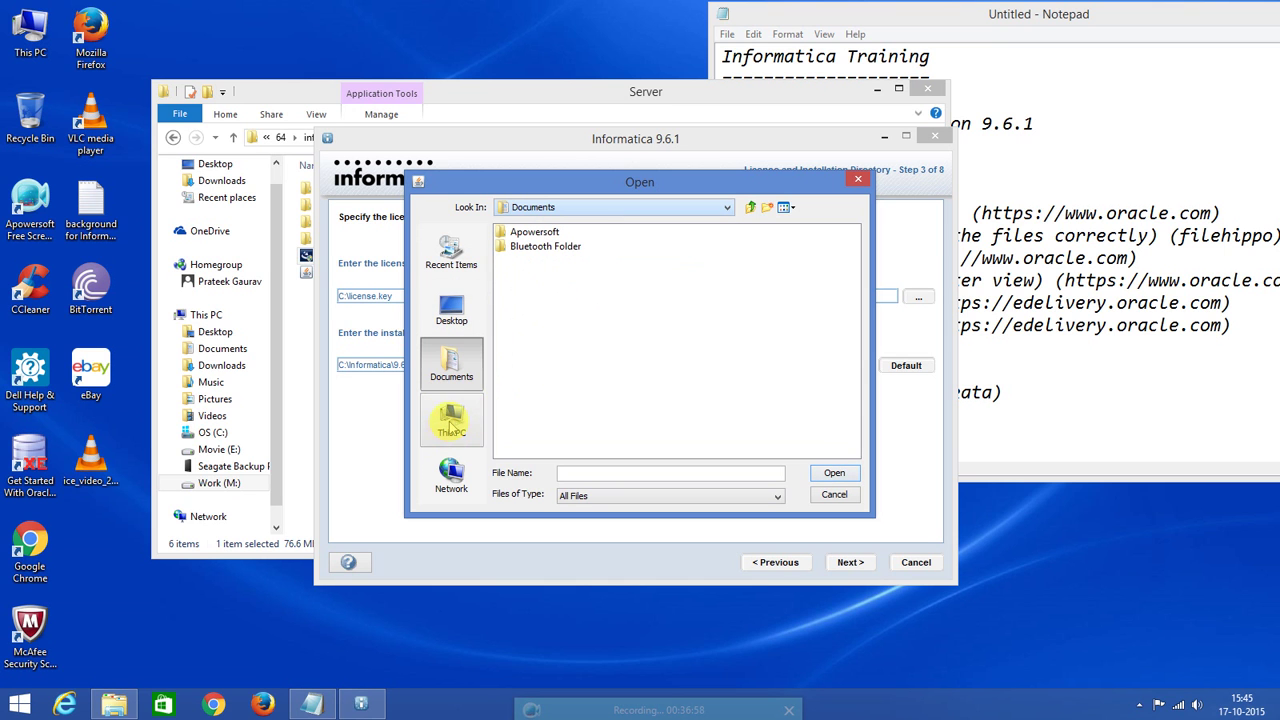
pyautogui.click(450, 422)
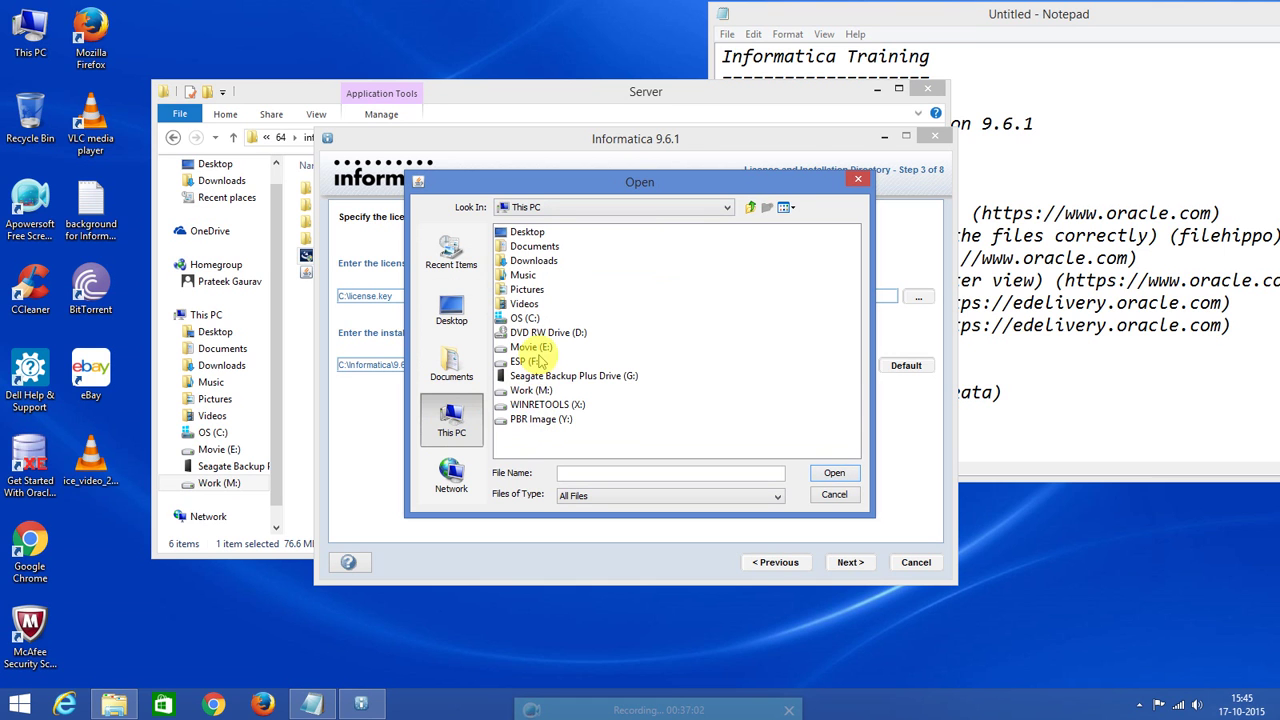
pyautogui.doubleClick(530, 390)
pyautogui.click(536, 234)
pyautogui.doubleClick(536, 234)
pyautogui.doubleClick(512, 232)
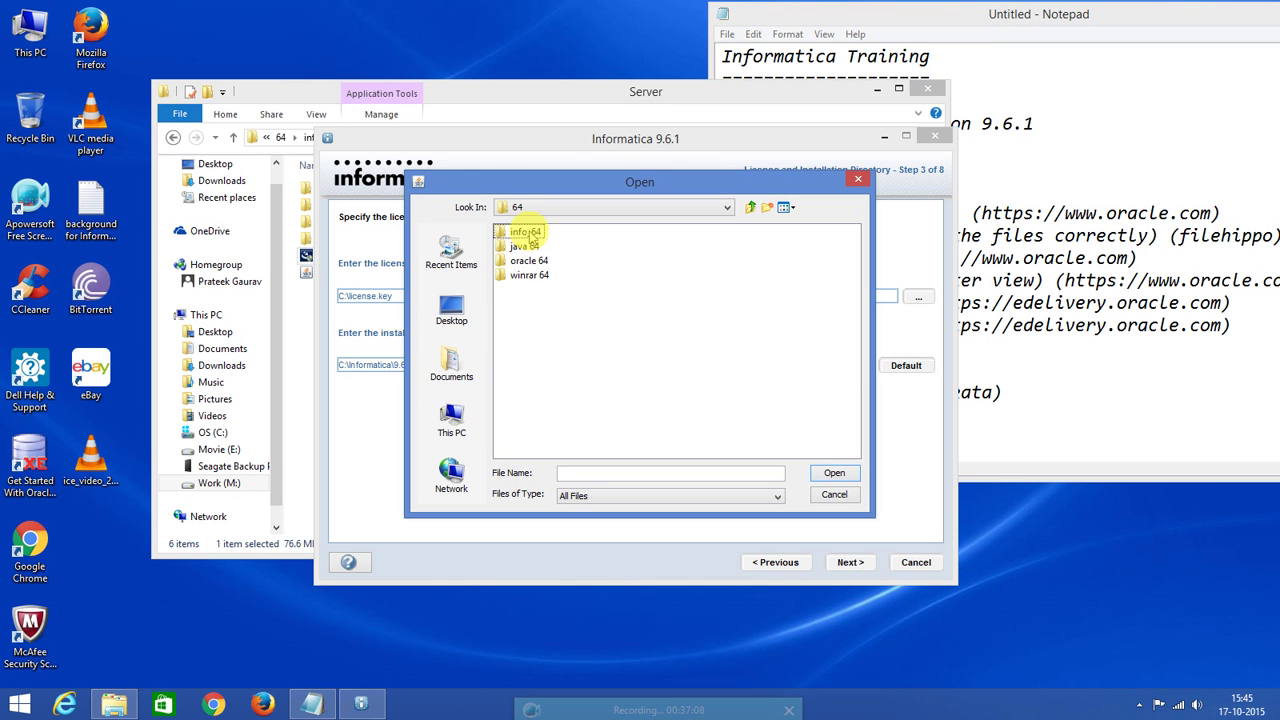
pyautogui.doubleClick(530, 234)
pyautogui.click(563, 238)
pyautogui.doubleClick(563, 235)
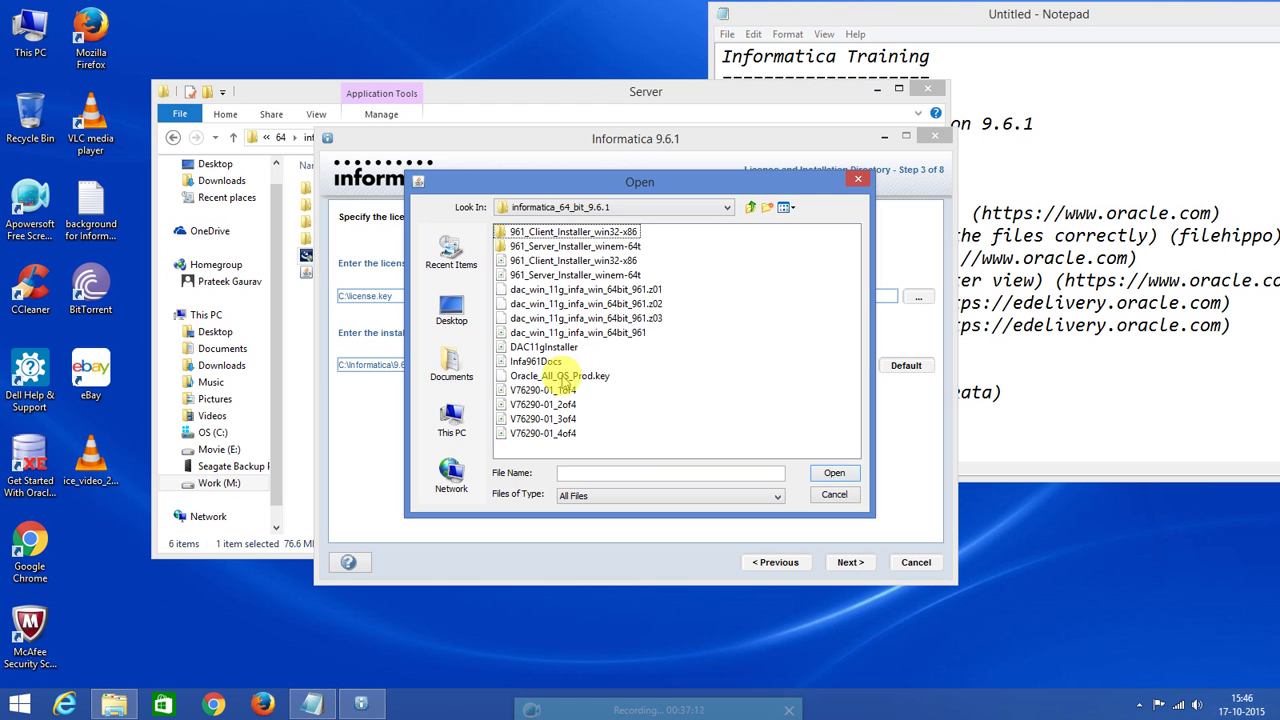
# Use Oracle_All_OS_Prod.key as the license key and continue to the Pre-Installation Summary.
pyautogui.click(563, 377)
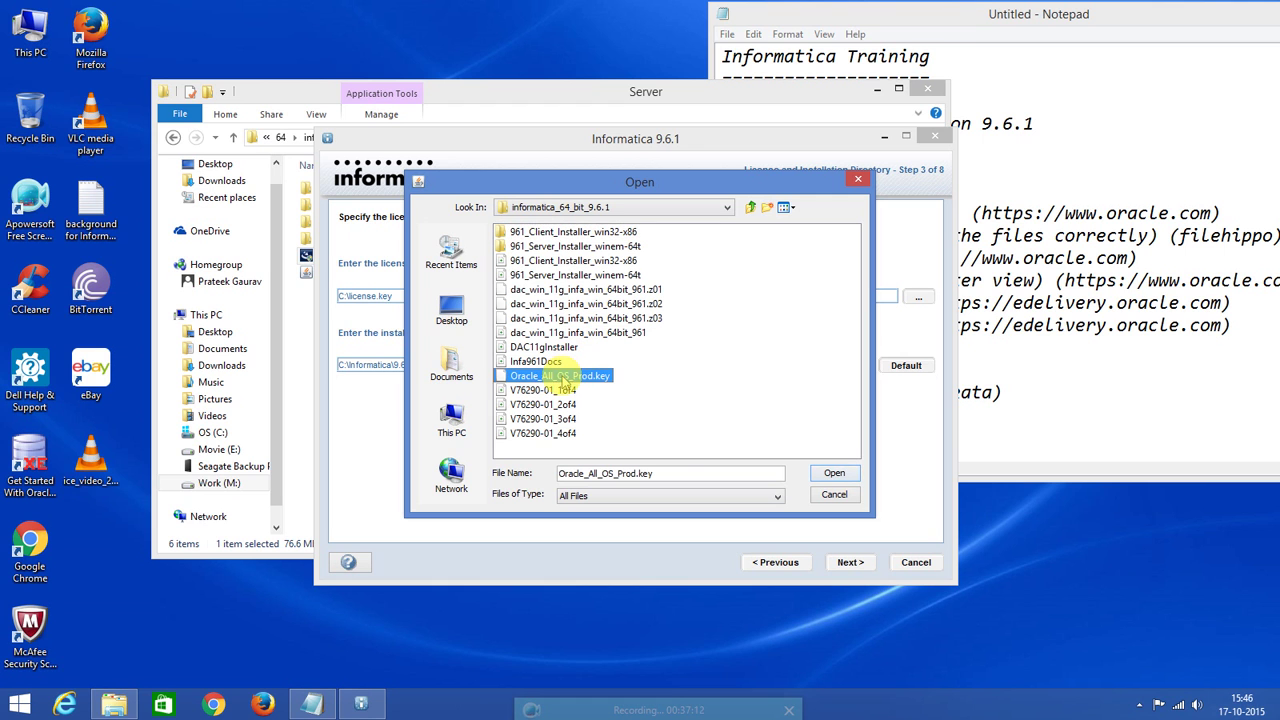
pyautogui.click(836, 476)
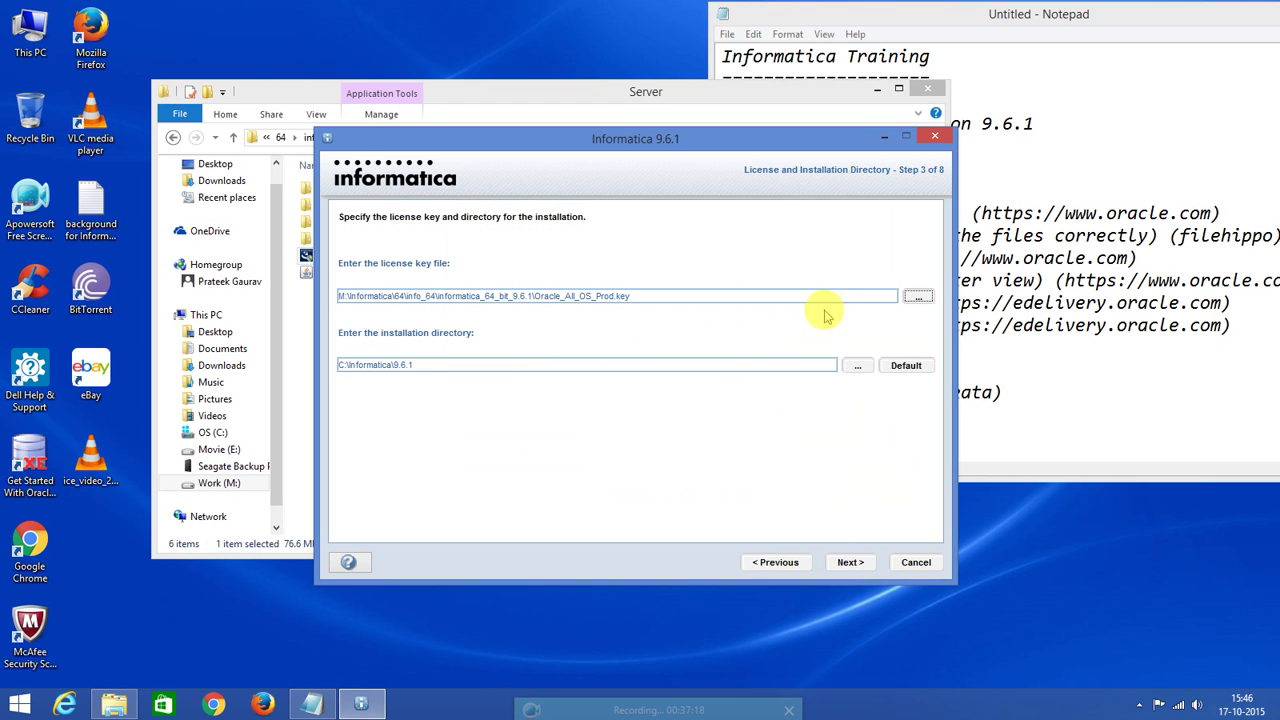
pyautogui.click(852, 565)
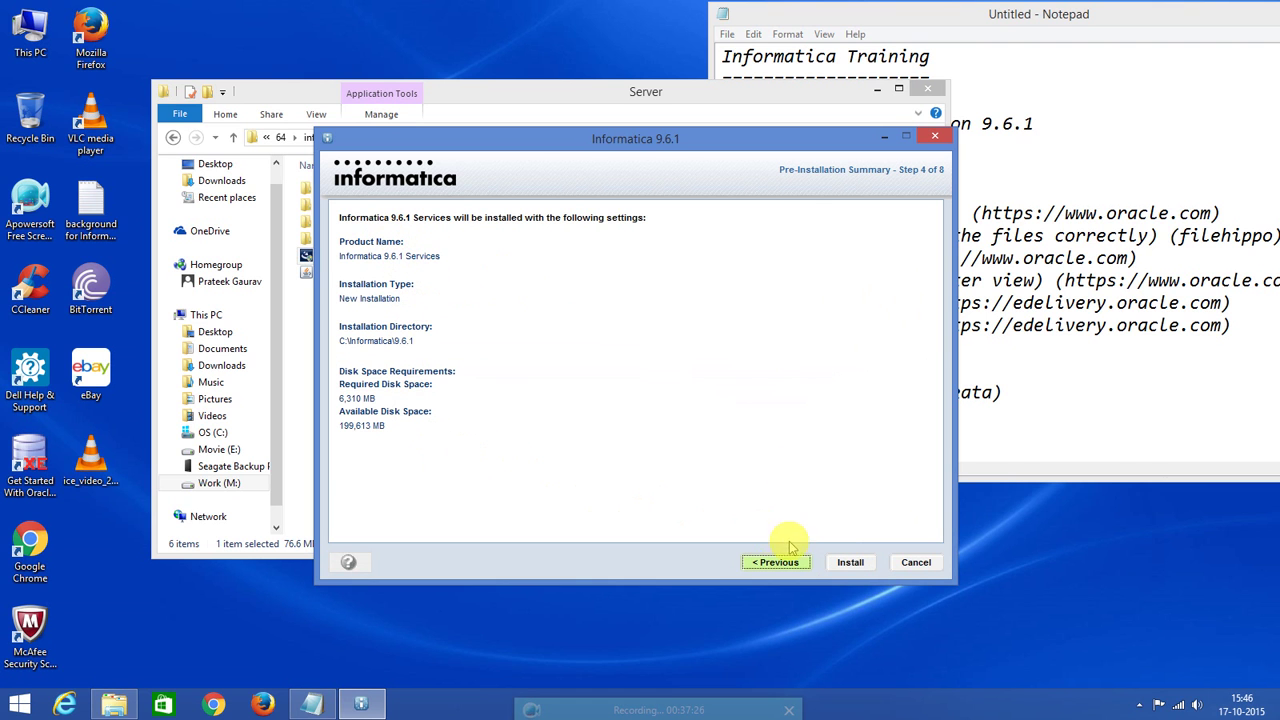
# Start installing the Informatica 9.6.1 Services from the Pre-Installation Summary.
pyautogui.click(850, 562)
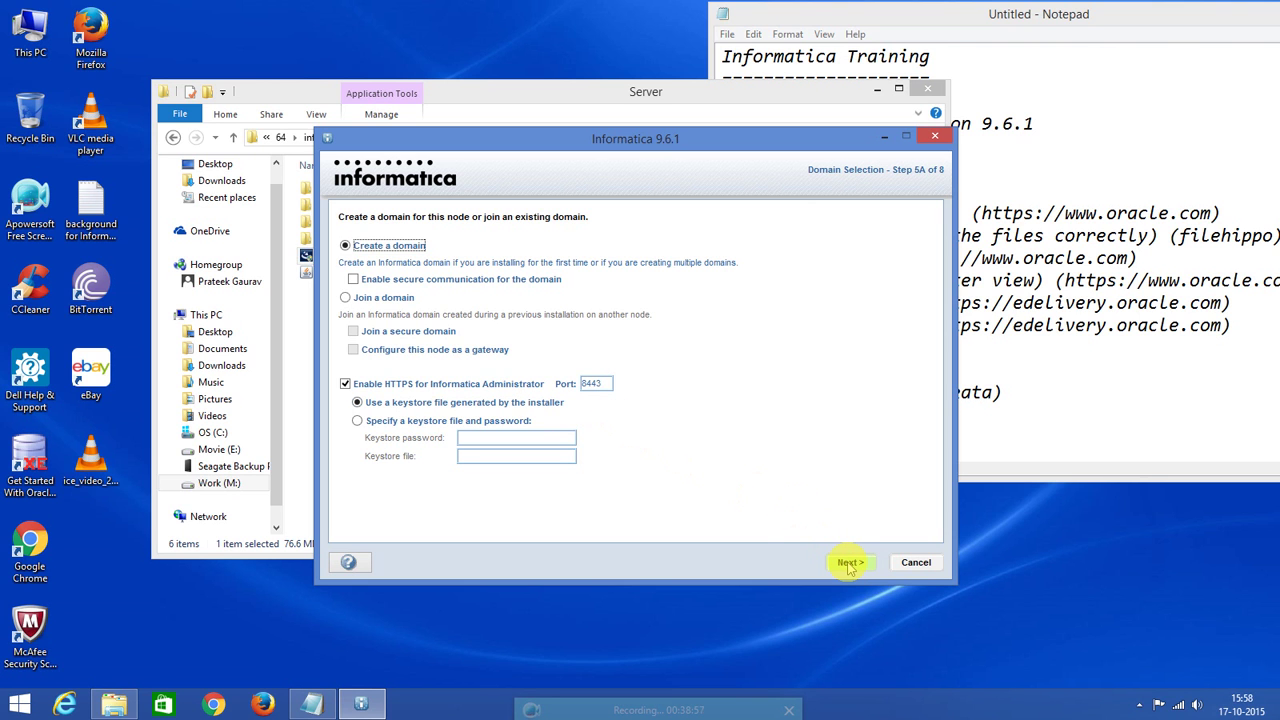
# Proceed with creating a new domain and allow Java through the firewall, including public networks.
pyautogui.click(849, 563)
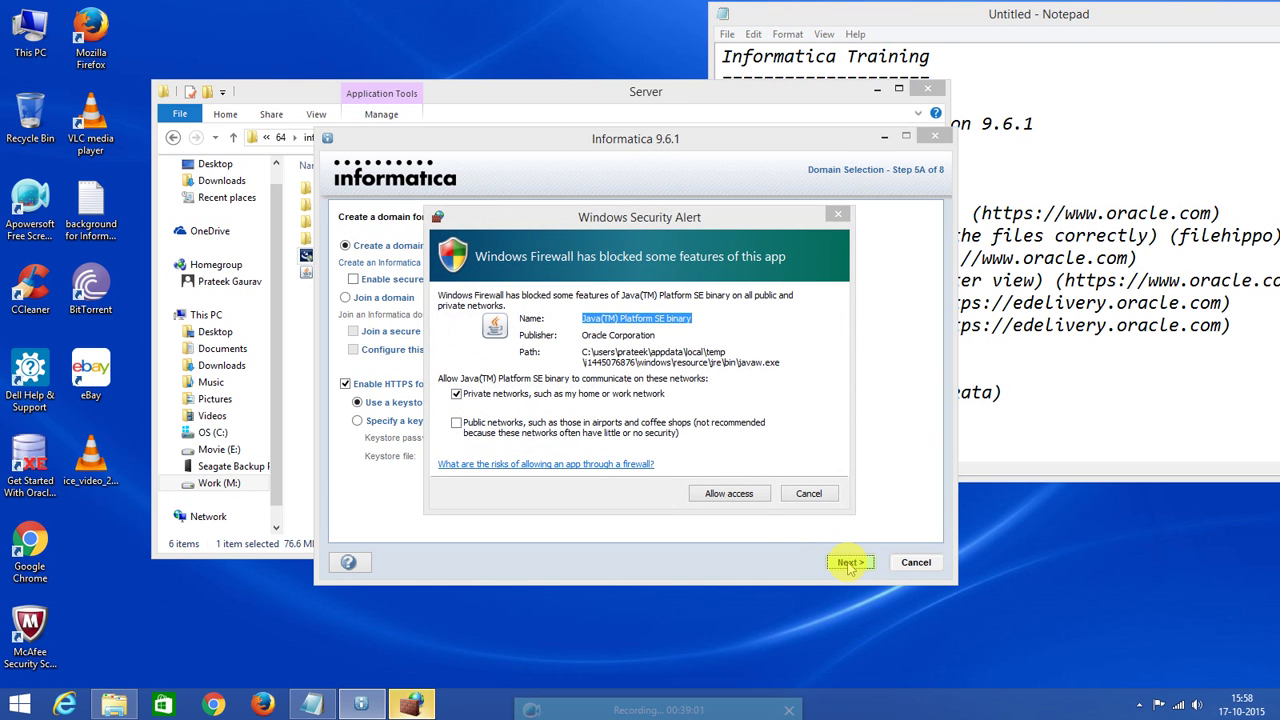
pyautogui.click(457, 424)
pyautogui.click(731, 496)
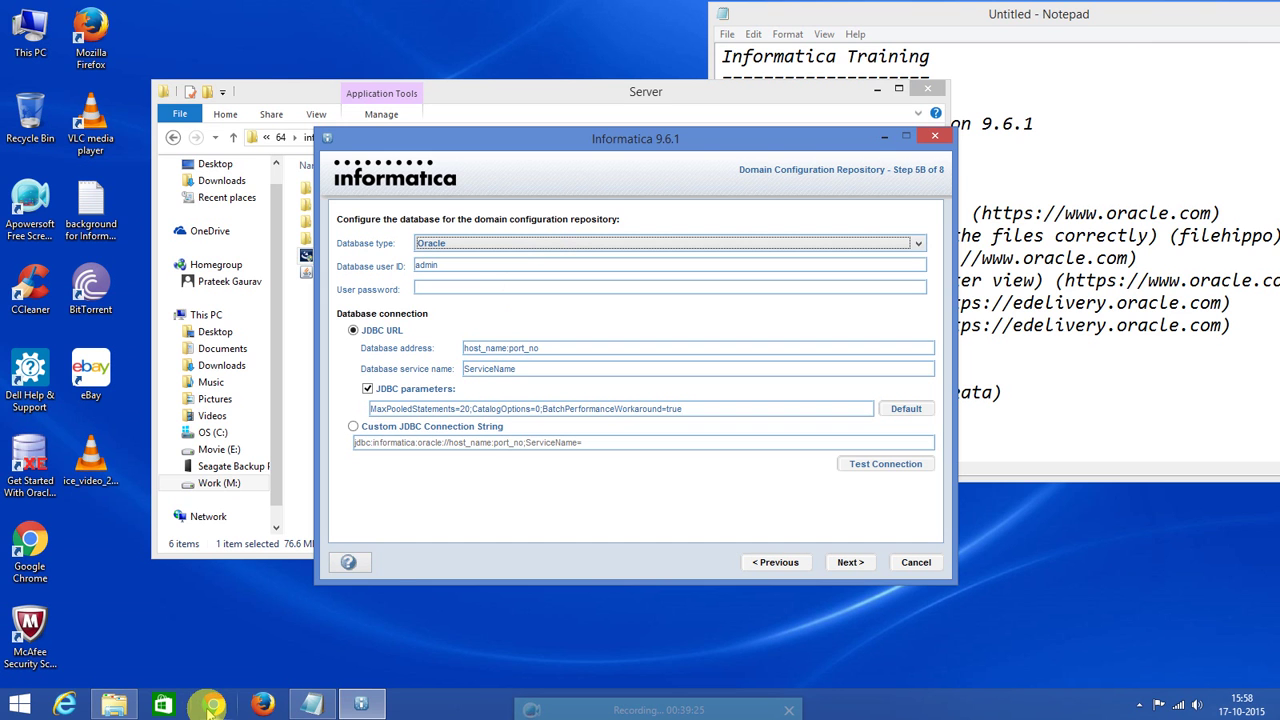
# Browse File Explorer to Work (M:) > Informatica > 64 > oracle 64 > sqldeveloper.
pyautogui.moveTo(297, 708)
pyautogui.click(114, 700)
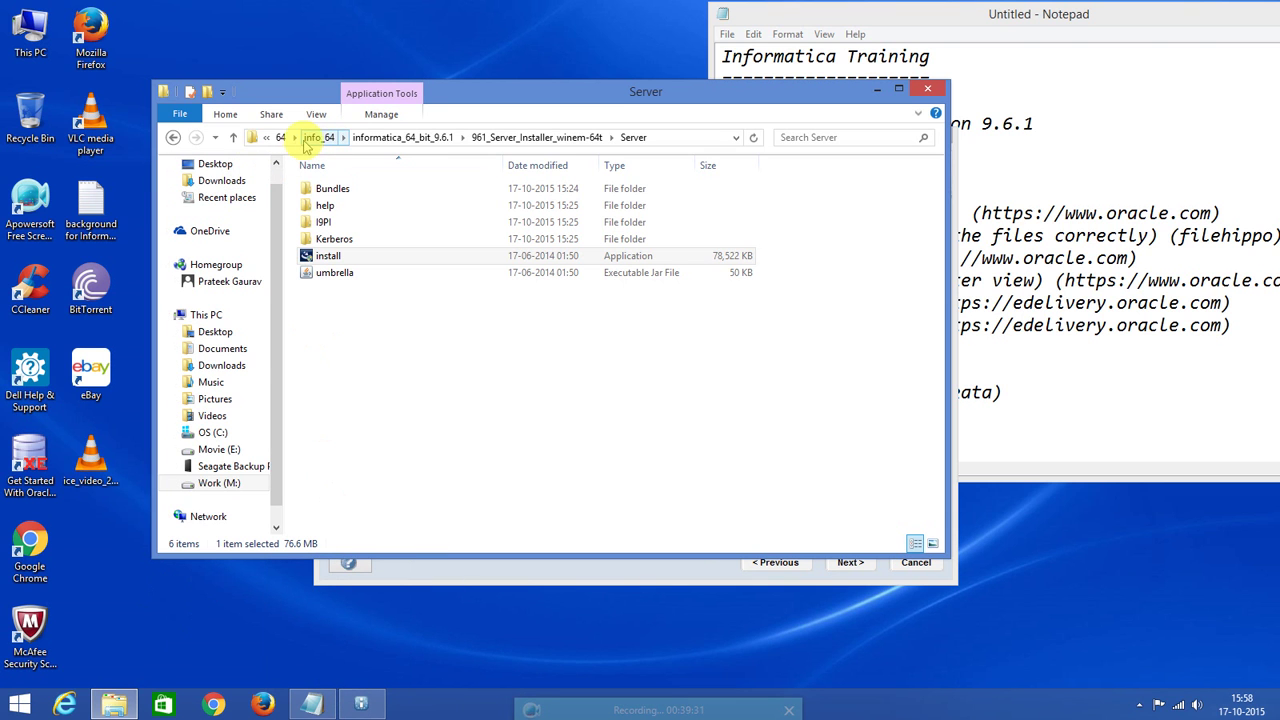
pyautogui.click(266, 140)
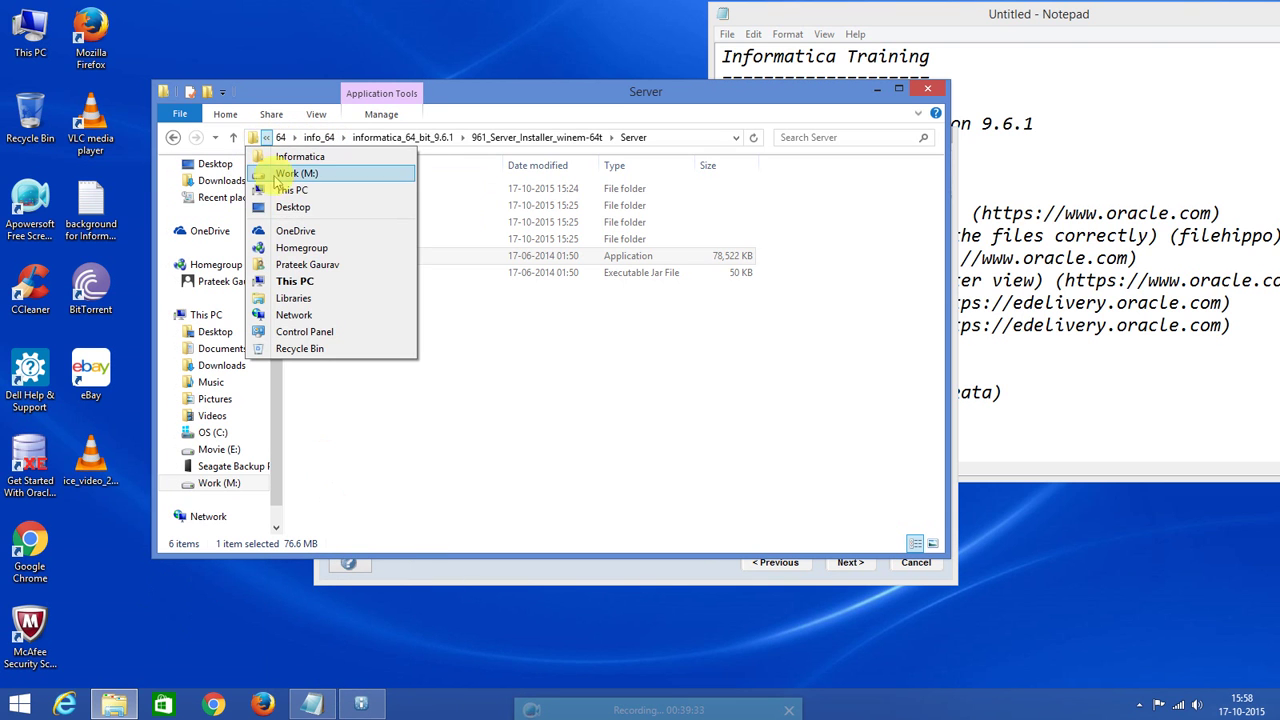
pyautogui.click(292, 281)
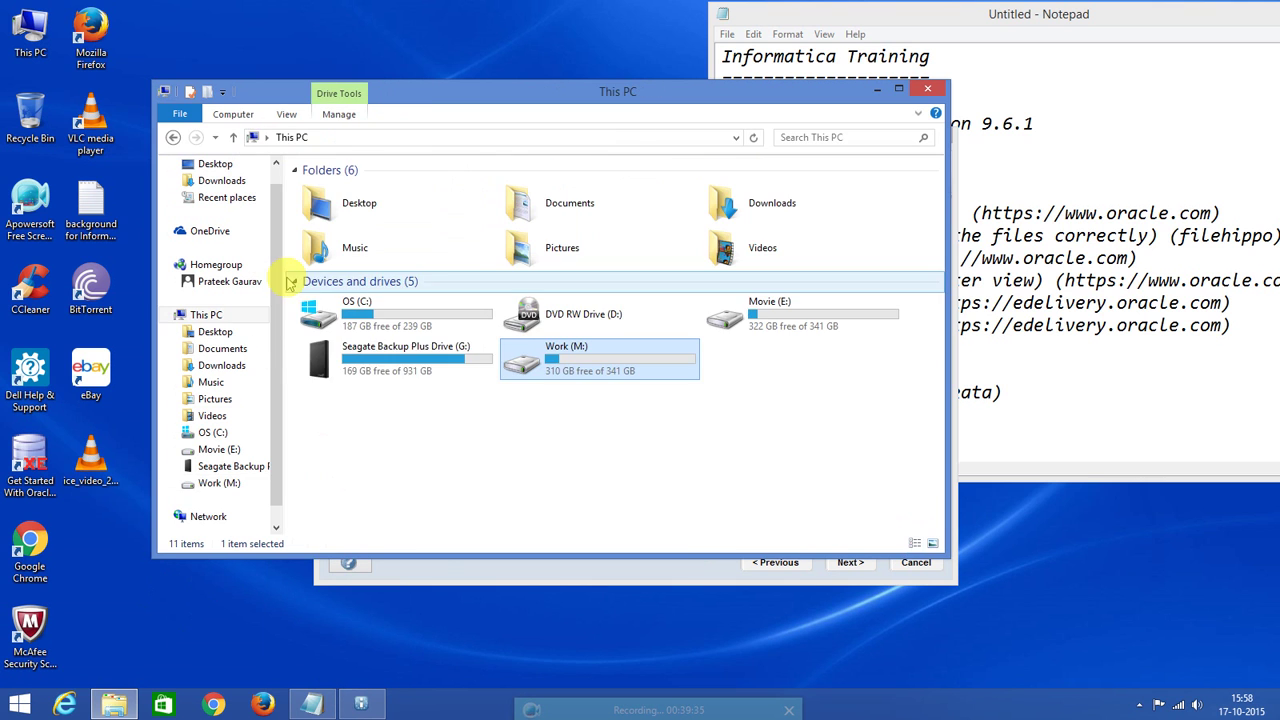
pyautogui.doubleClick(560, 362)
pyautogui.doubleClick(350, 207)
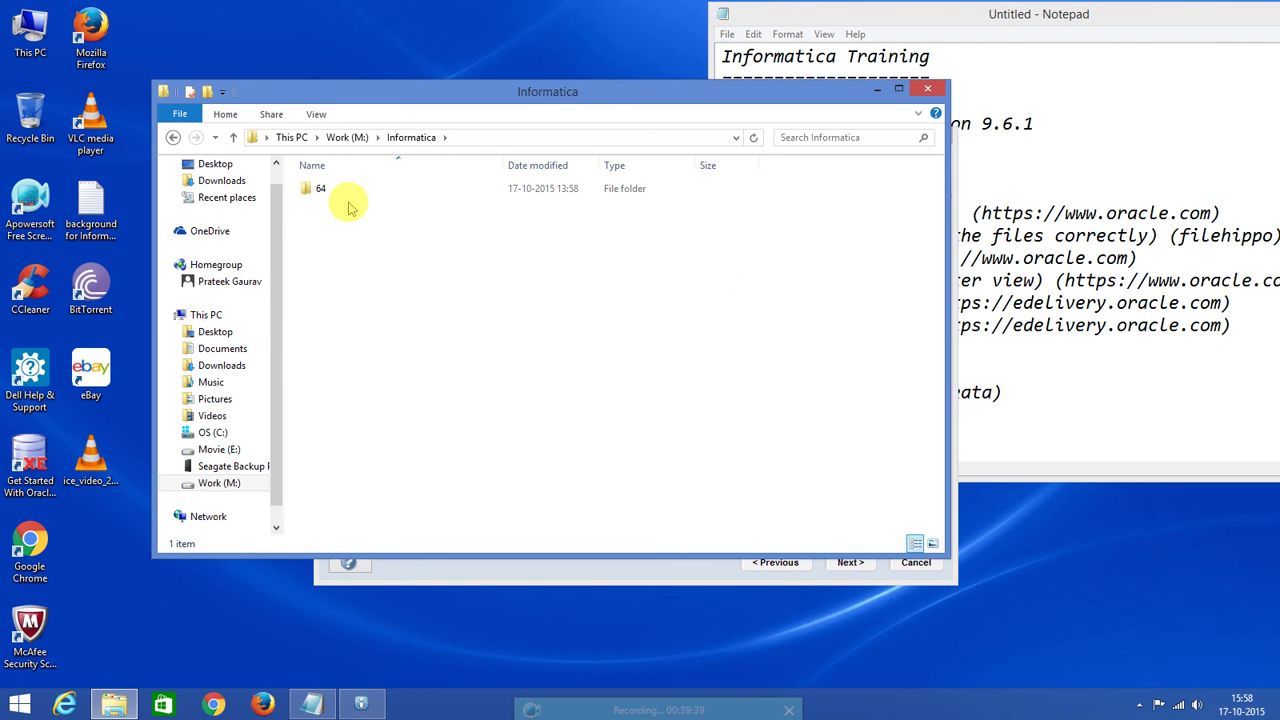
pyautogui.doubleClick(325, 190)
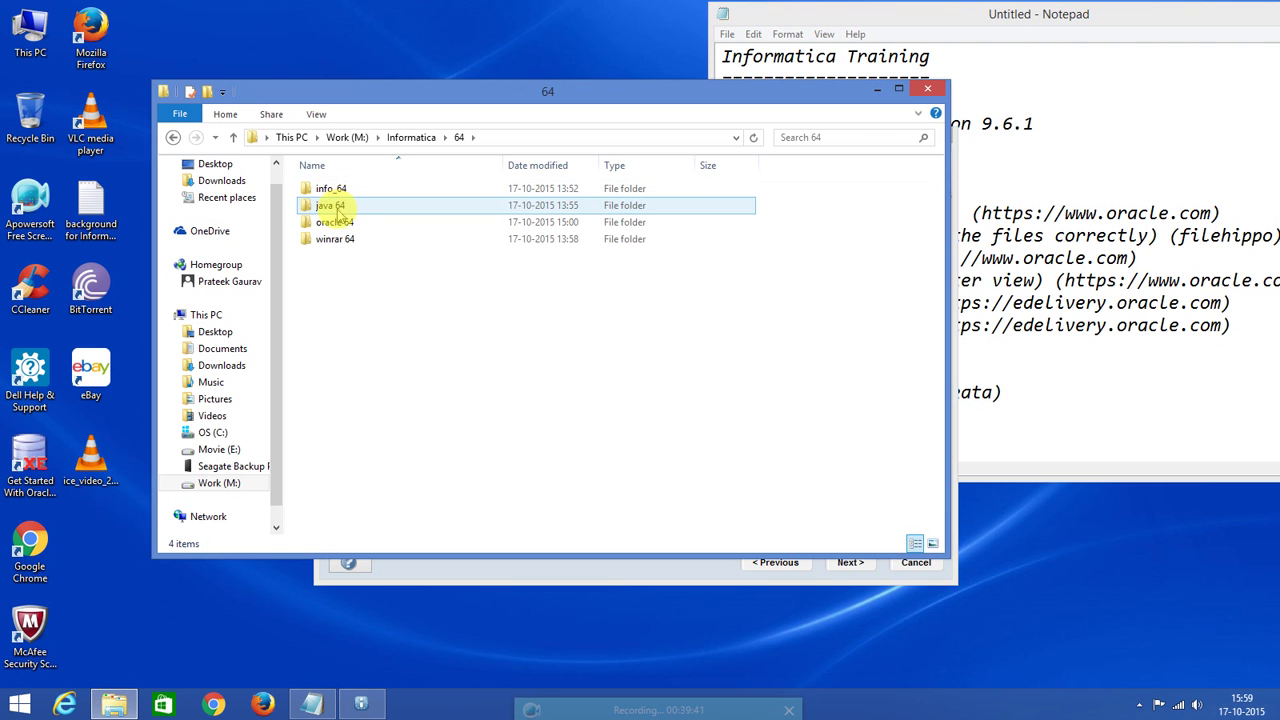
pyautogui.doubleClick(338, 223)
pyautogui.doubleClick(325, 206)
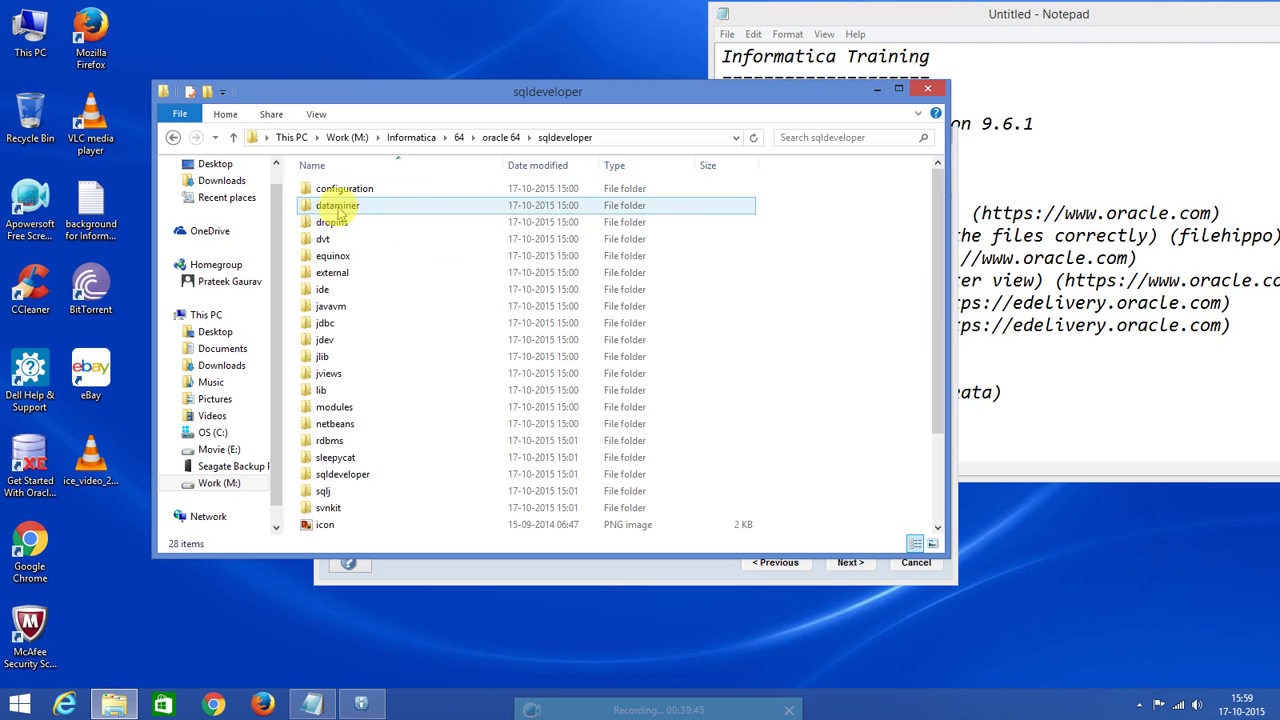
pyautogui.scroll(-2, 428, 365)
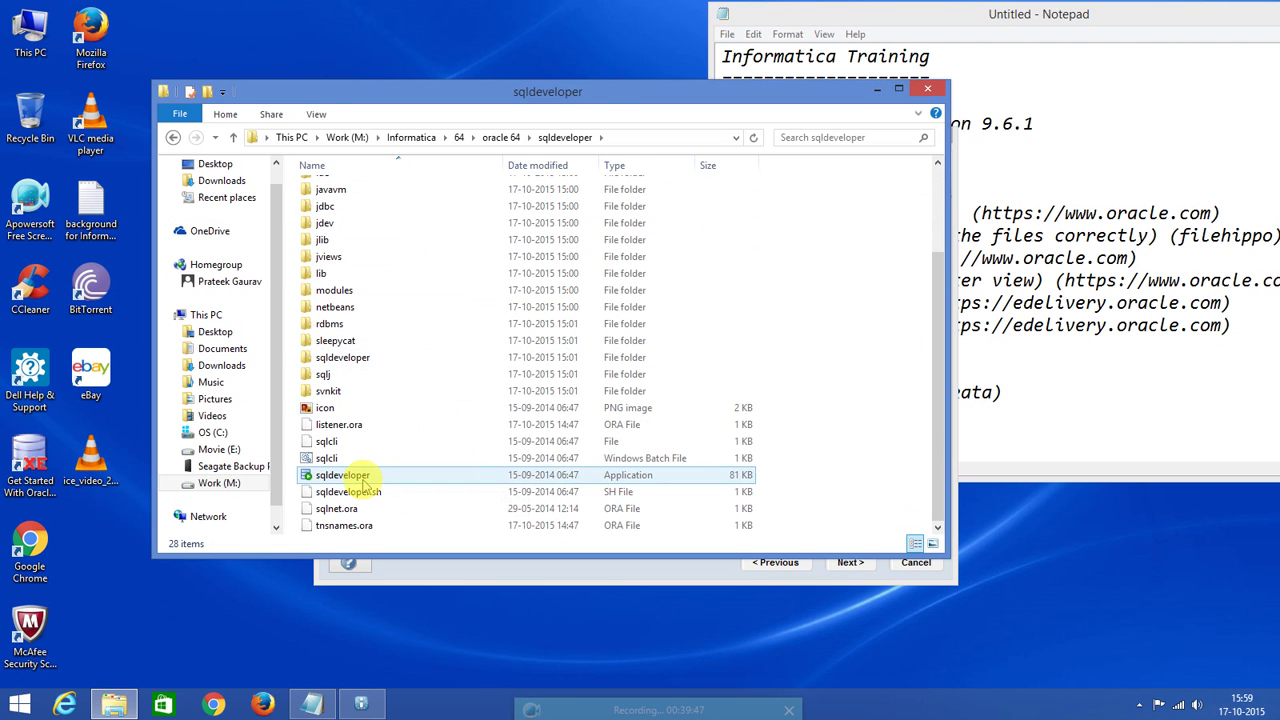
# Pin the sqldeveloper application to the taskbar and close File Explorer.
pyautogui.rightClick(360, 478)
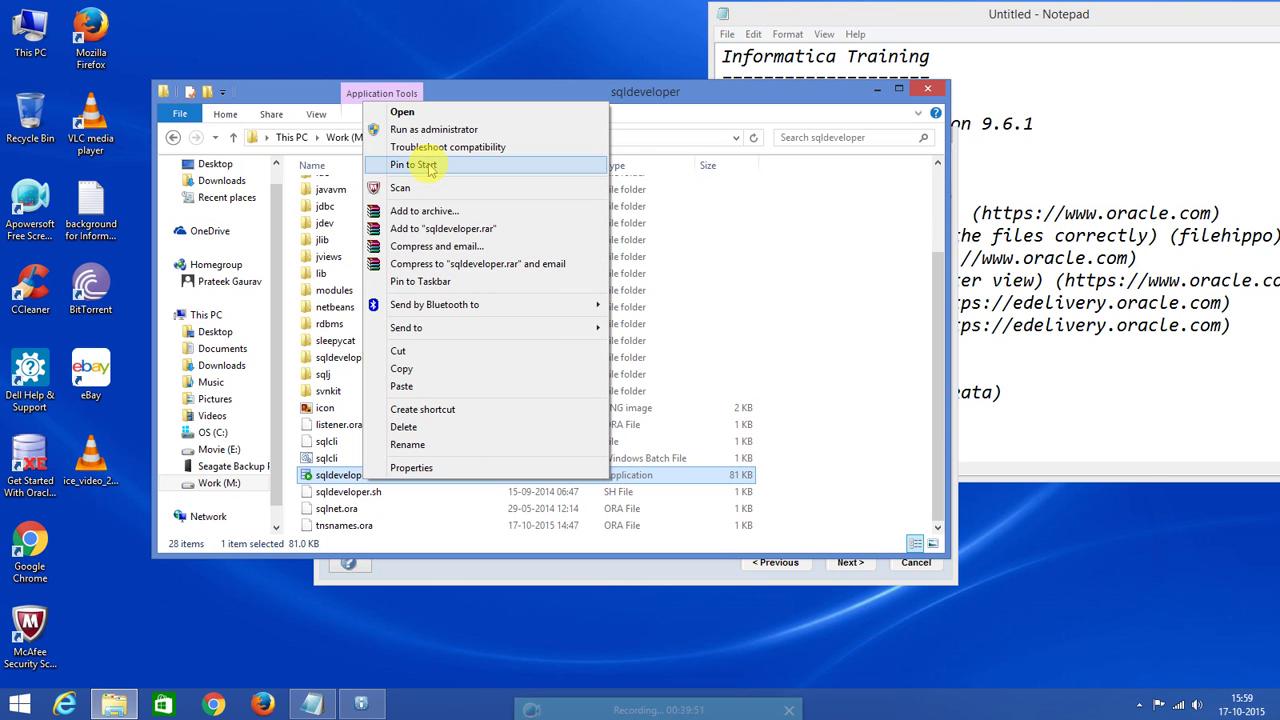
pyautogui.click(433, 284)
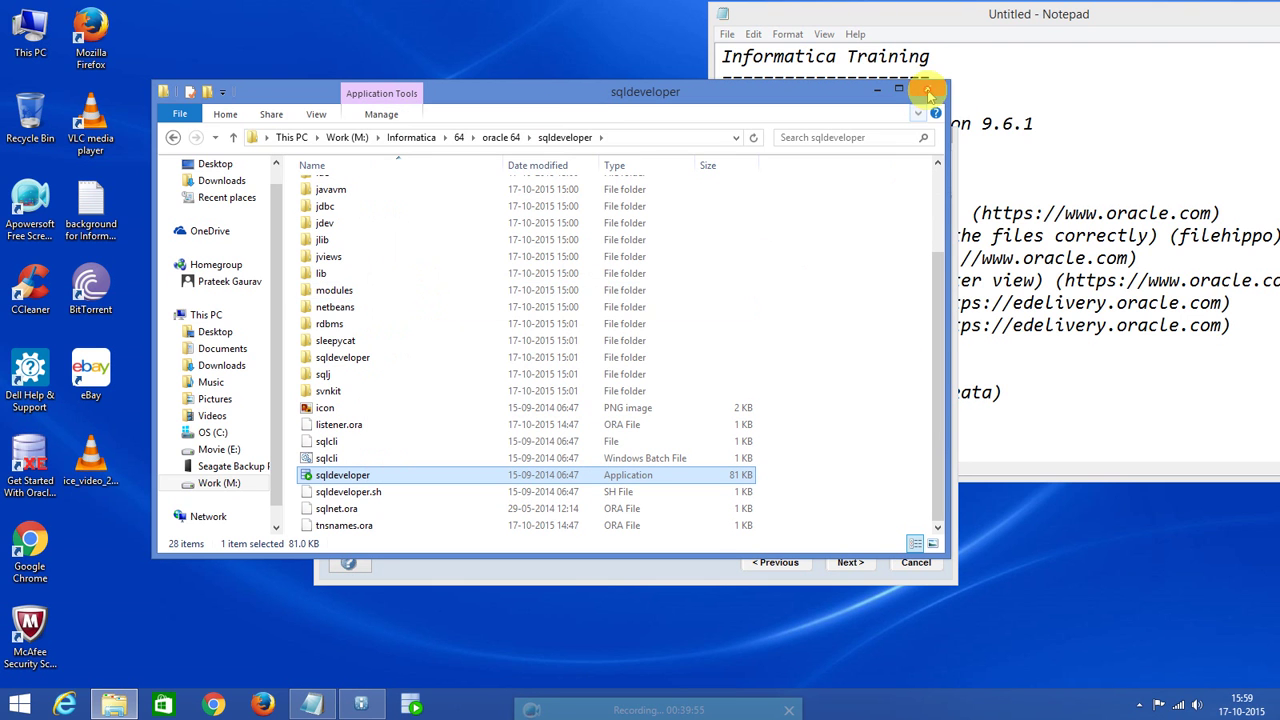
pyautogui.click(929, 93)
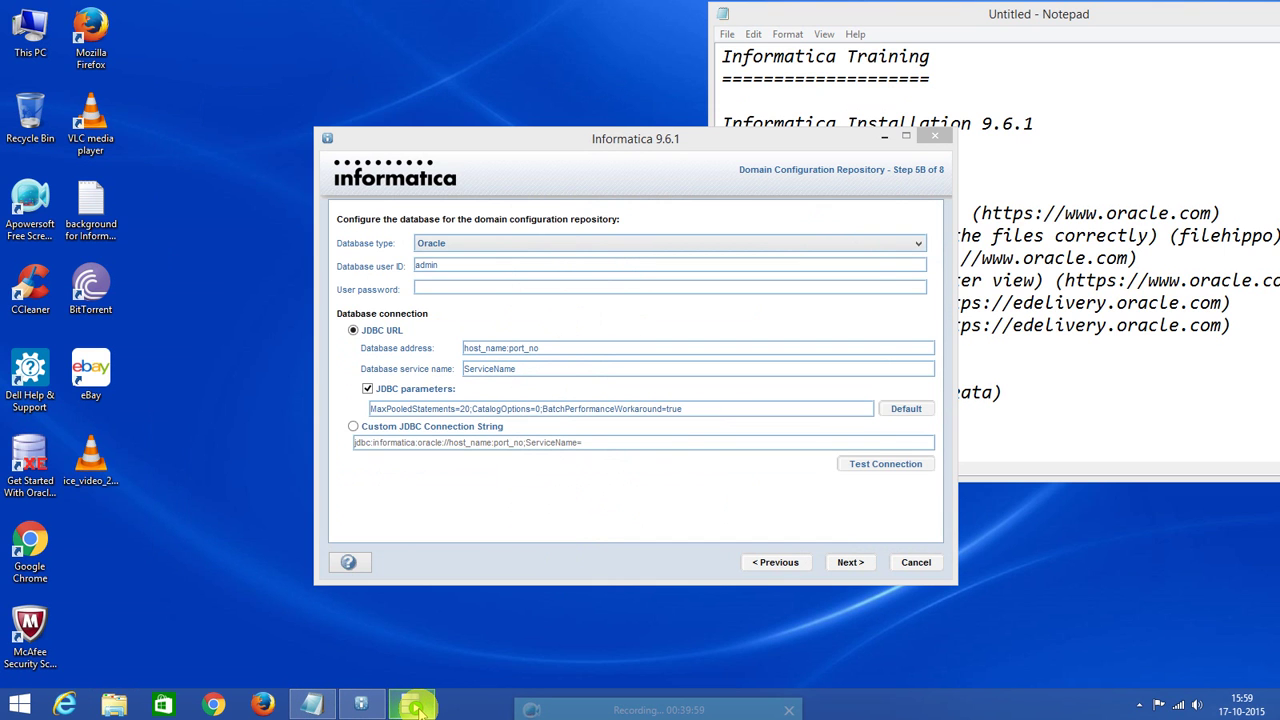
# Launch SQL Developer from the taskbar and open the System database connection.
pyautogui.click(419, 708)
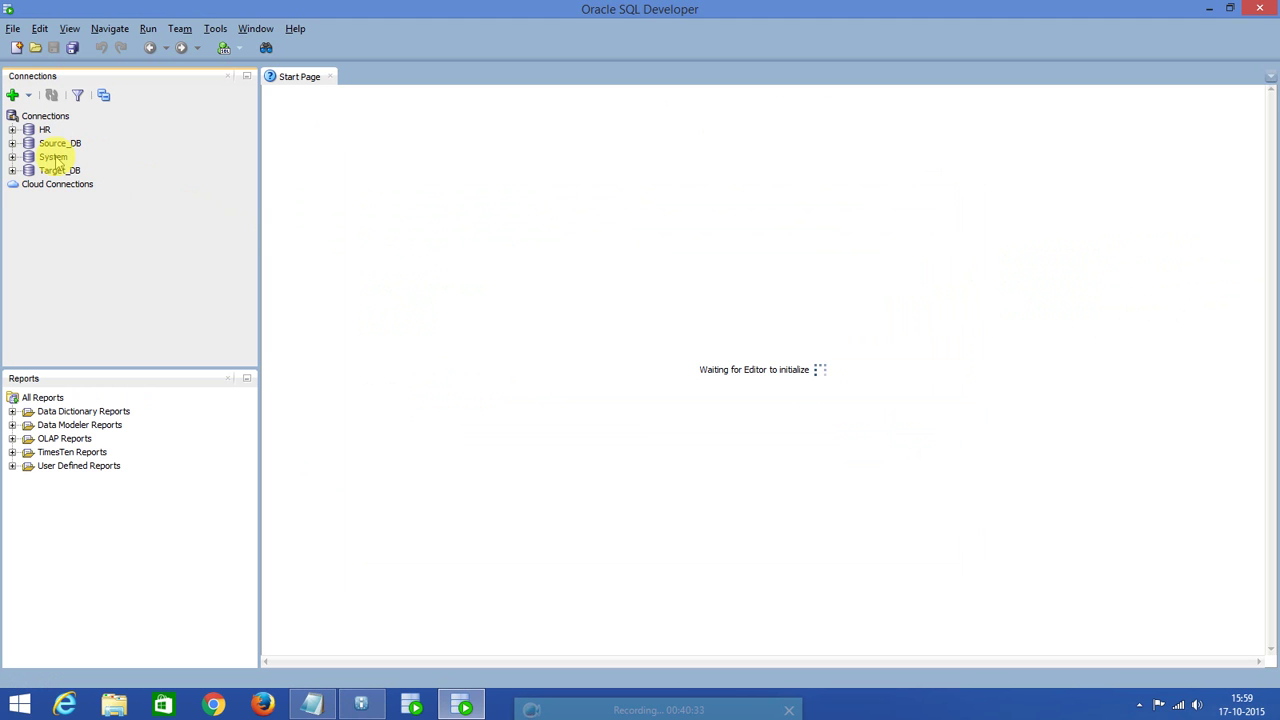
pyautogui.click(55, 158)
pyautogui.doubleClick(55, 158)
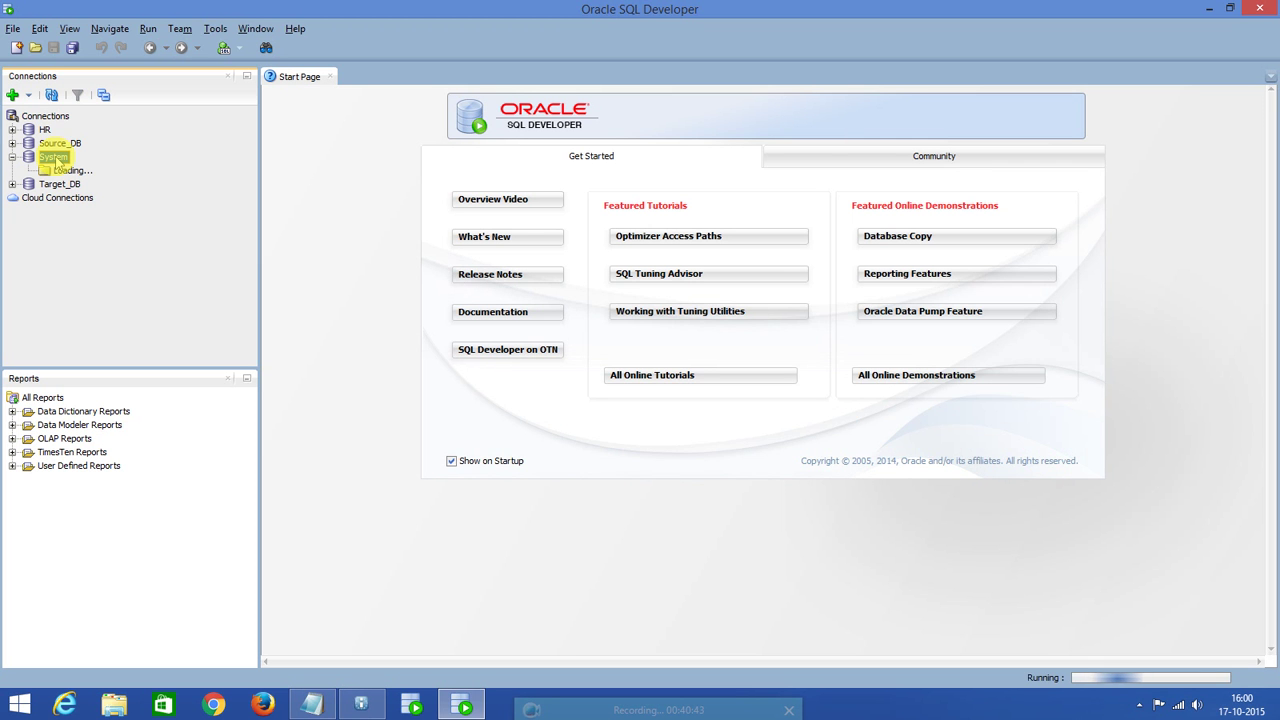
# Create database user INFA_DOM with its password in the SQL worksheet.
pyautogui.click(247, 383)
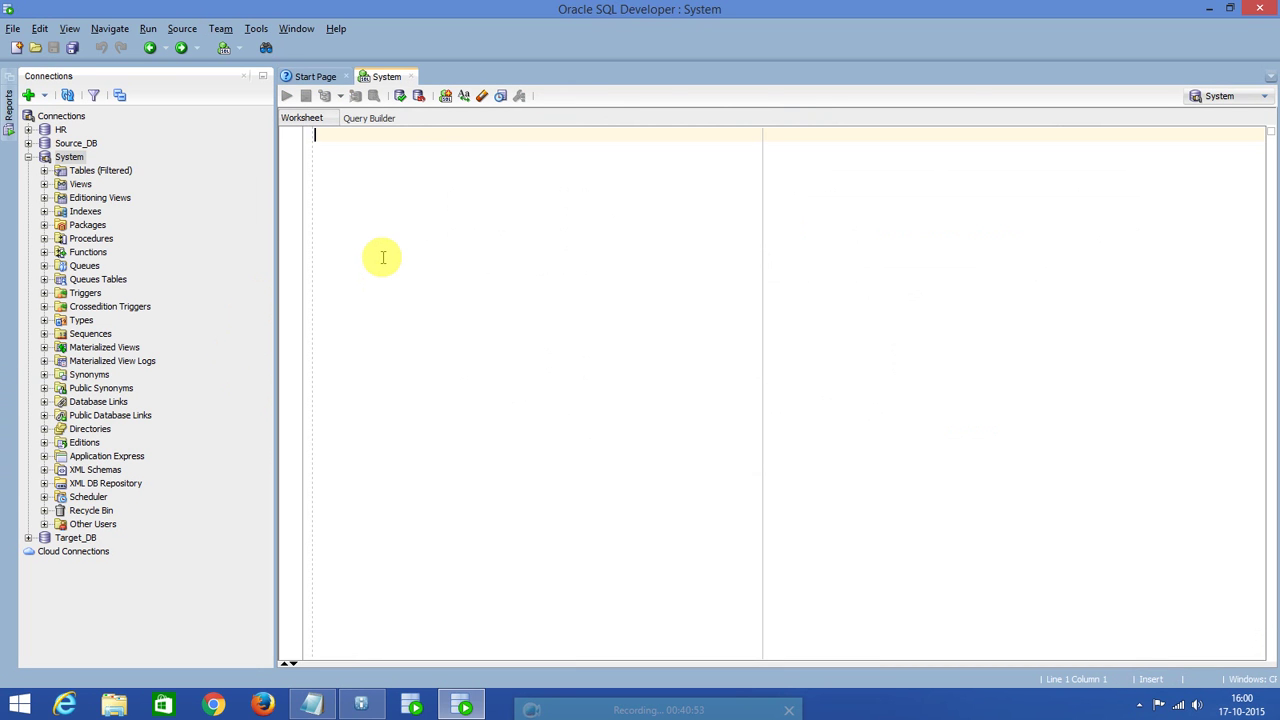
pyautogui.write('create use')
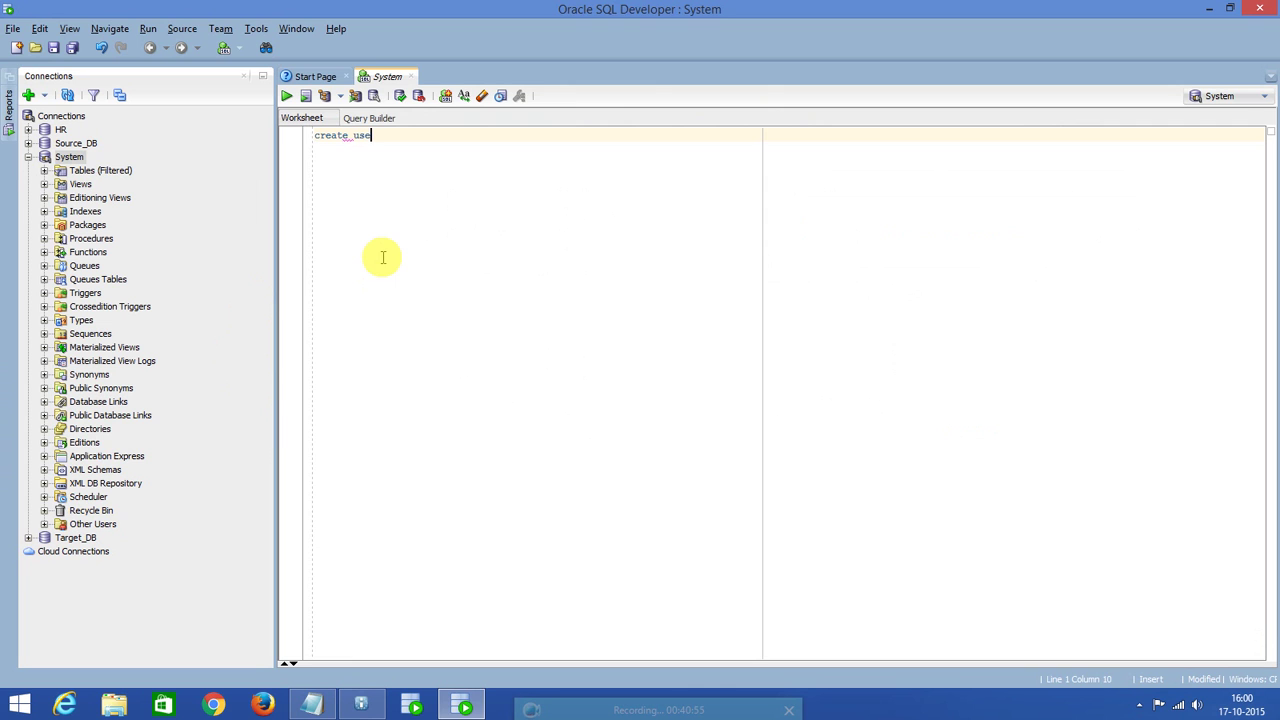
pyautogui.write('r INFA ')
pyautogui.write('DOM')
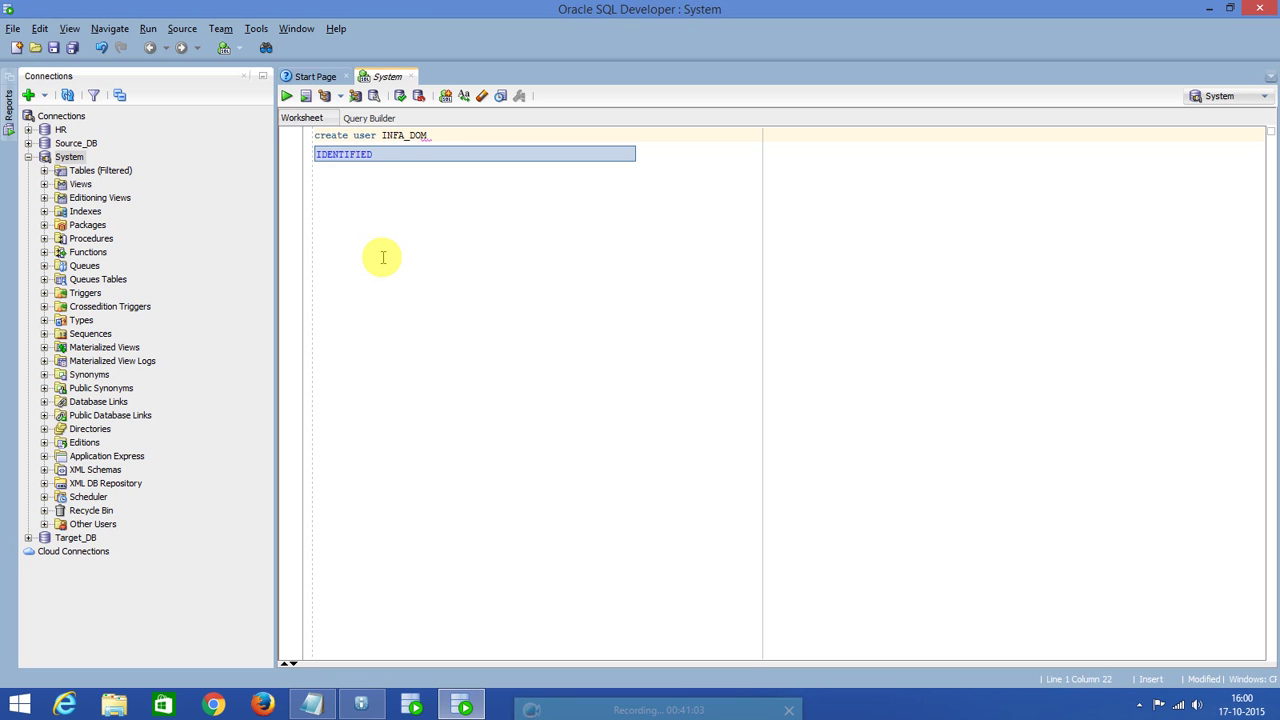
pyautogui.write('identi')
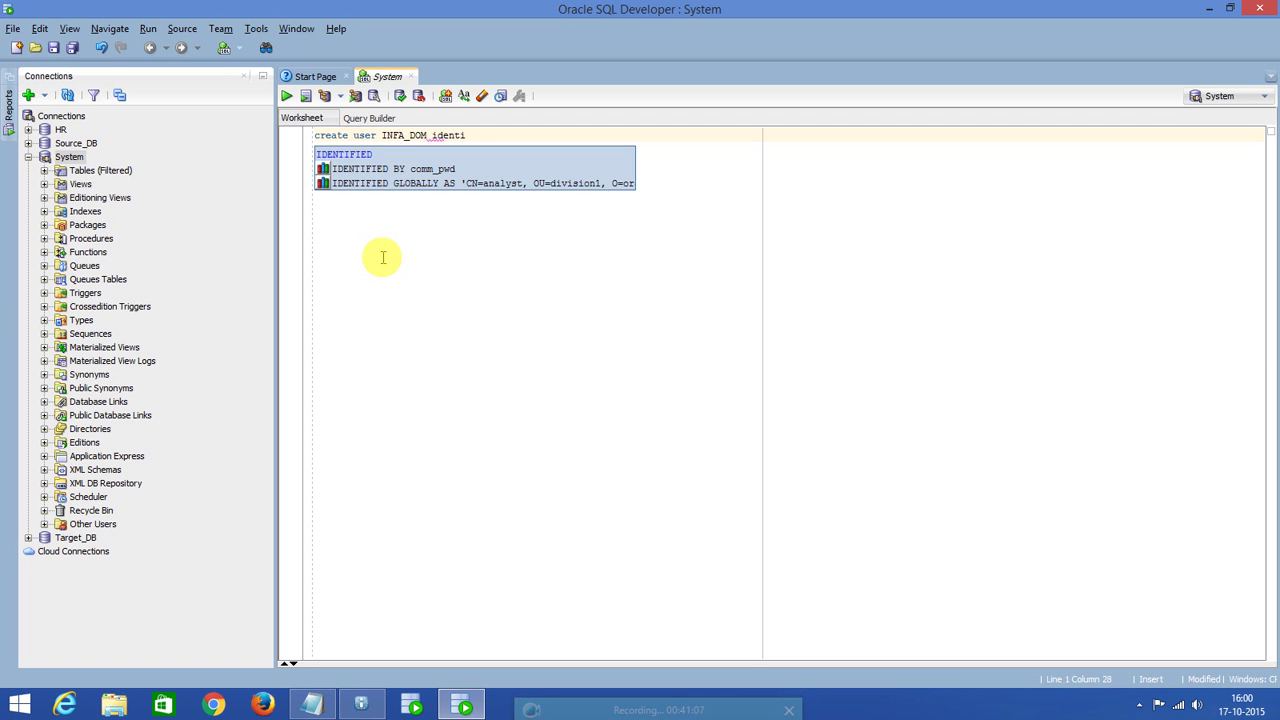
pyautogui.write('fie')
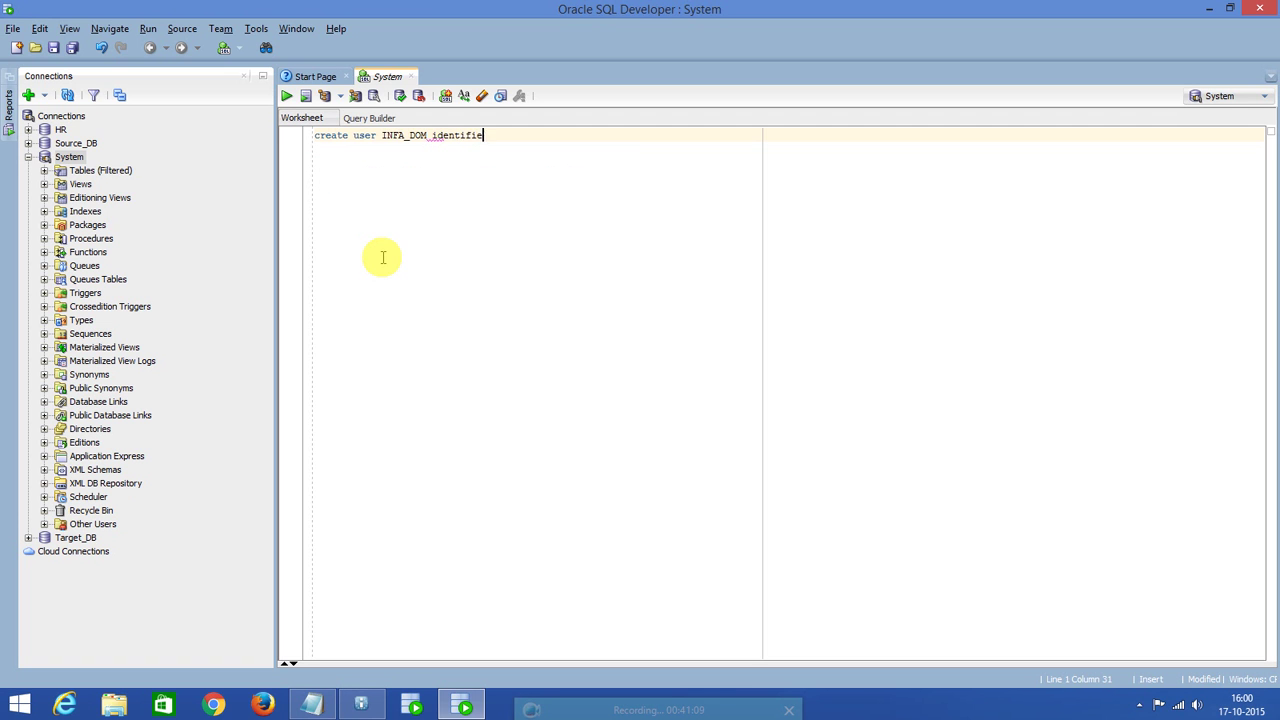
pyautogui.write('d by INFA_DOM')
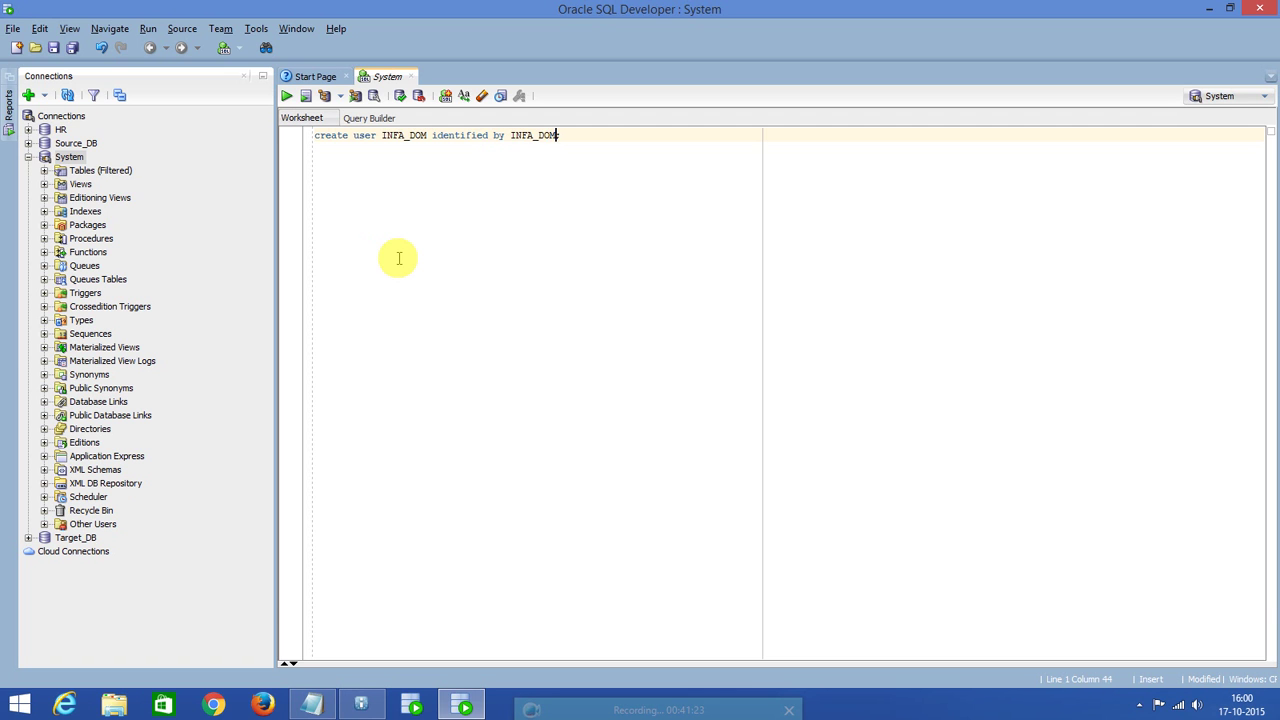
pyautogui.hotkey('ctrl', 'Return')
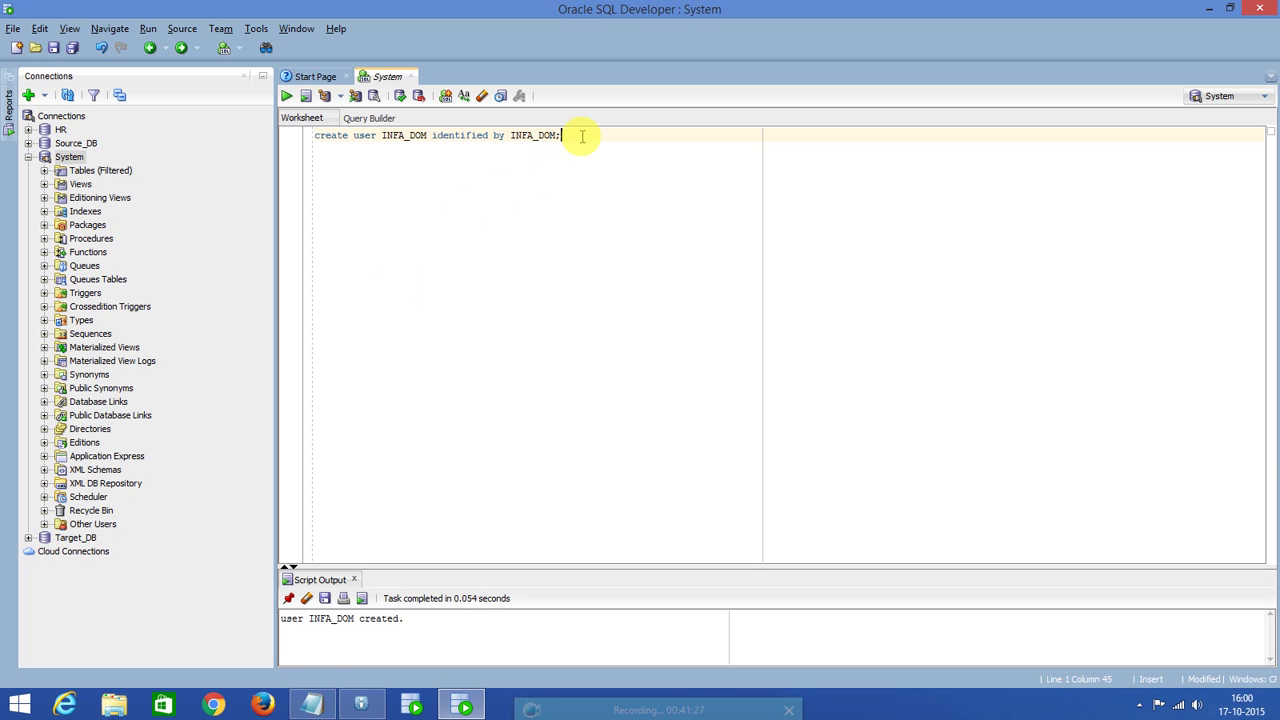
# Run 'grant DBA to INFA_DOM;' and enlarge the script output pane.
pyautogui.press('Return')
pyautogui.press('Return')
pyautogui.write('gran')
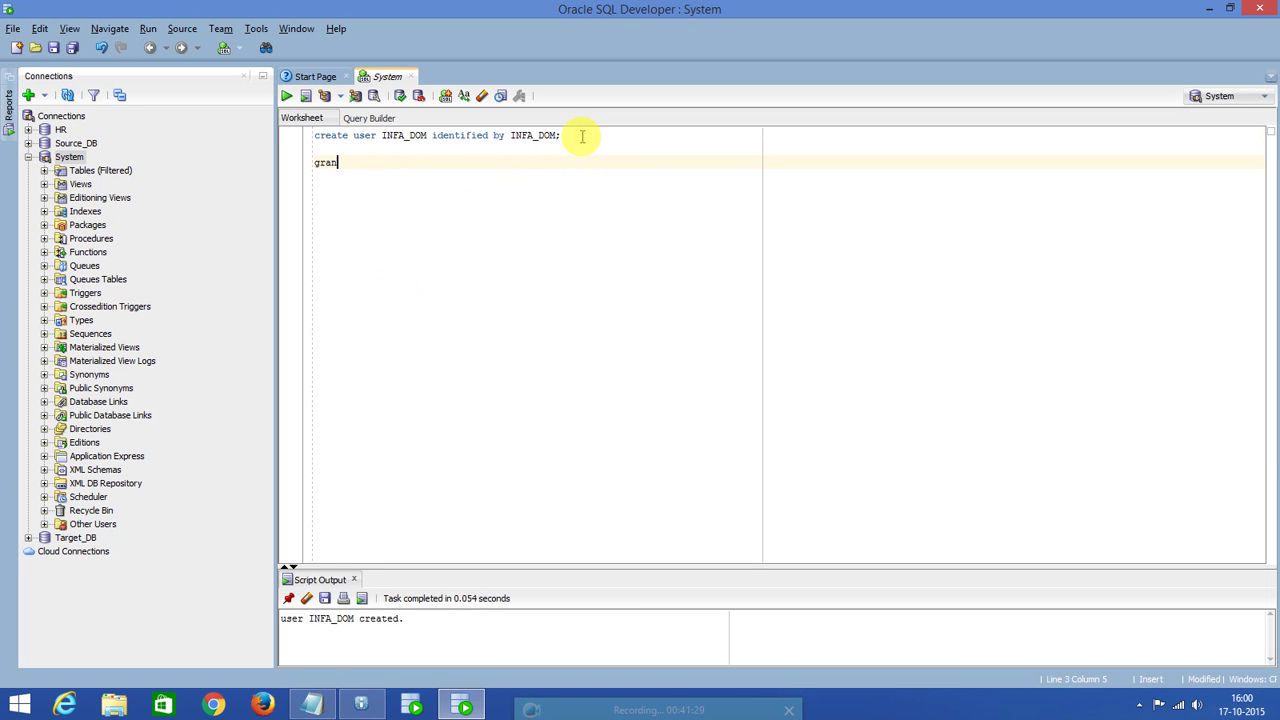
pyautogui.write('t DBA to INFA_DOM;')
pyautogui.click(399, 163)
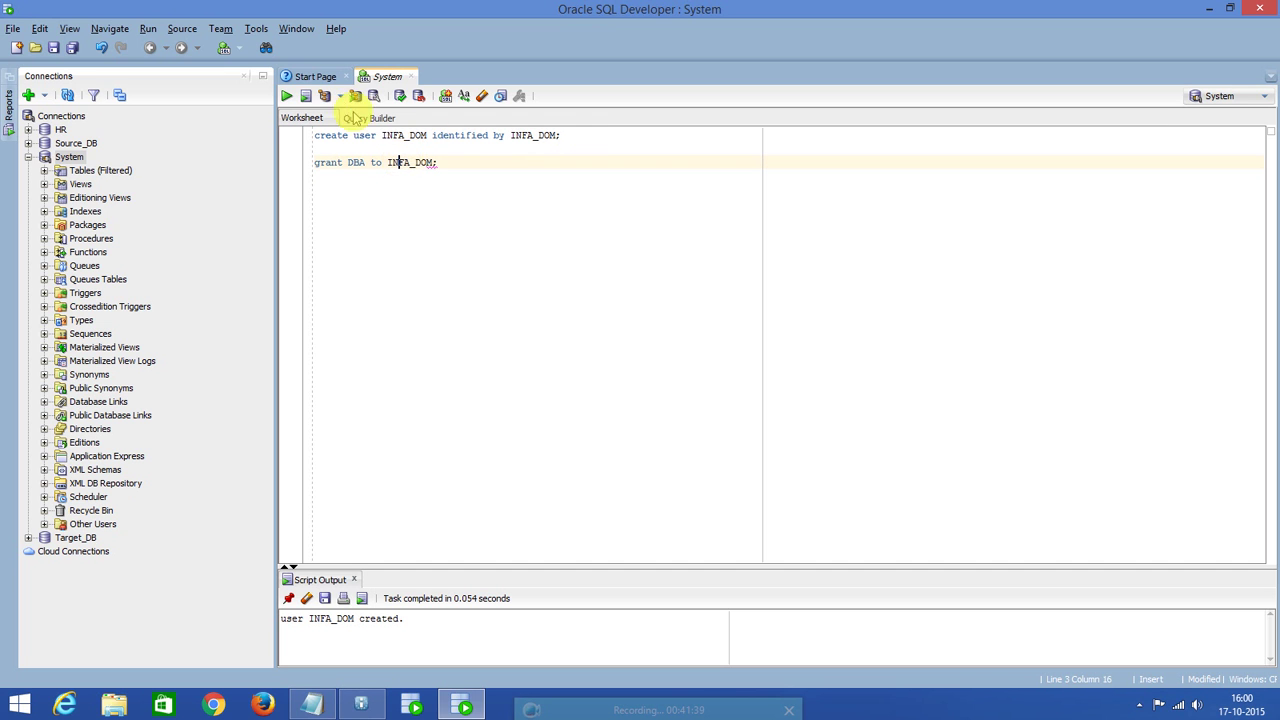
pyautogui.click(286, 96)
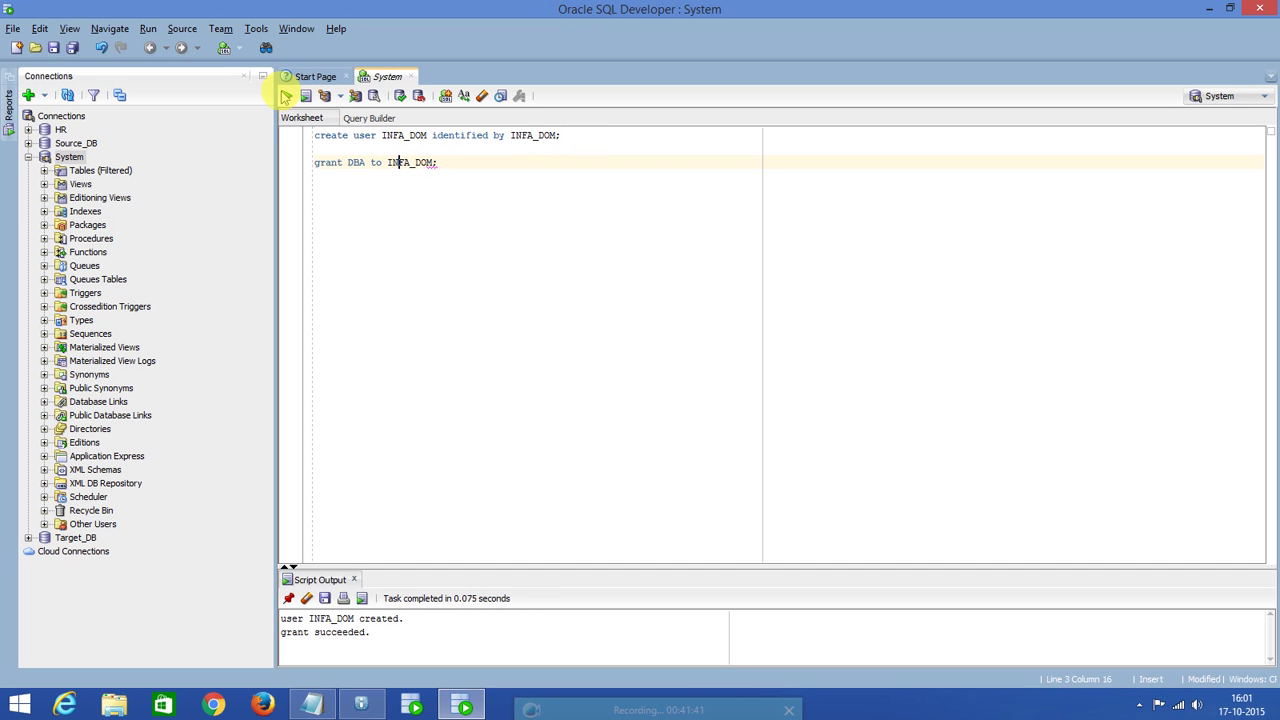
pyautogui.moveTo(409, 566); pyautogui.dragTo(415, 288)
# In the installer, keep Oracle as database type and enter user ID INFA_DOM with its password.
pyautogui.click(1208, 8)
pyautogui.click(445, 247)
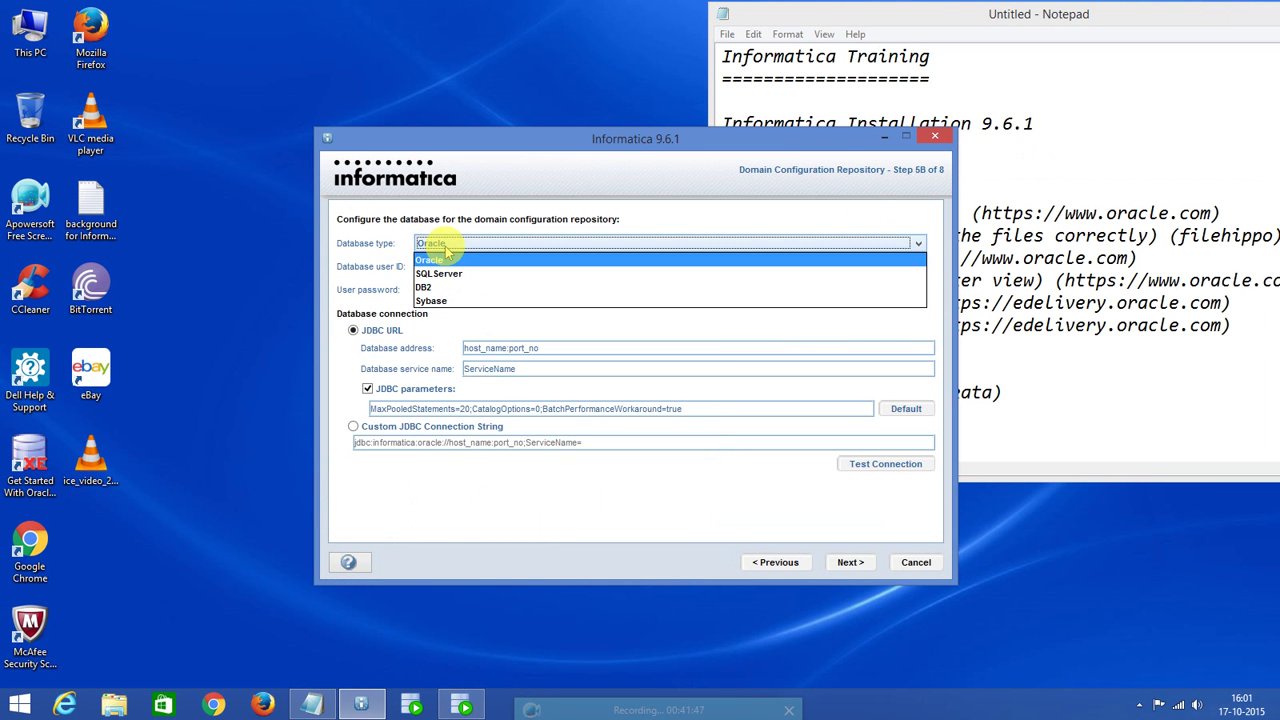
pyautogui.click(445, 260)
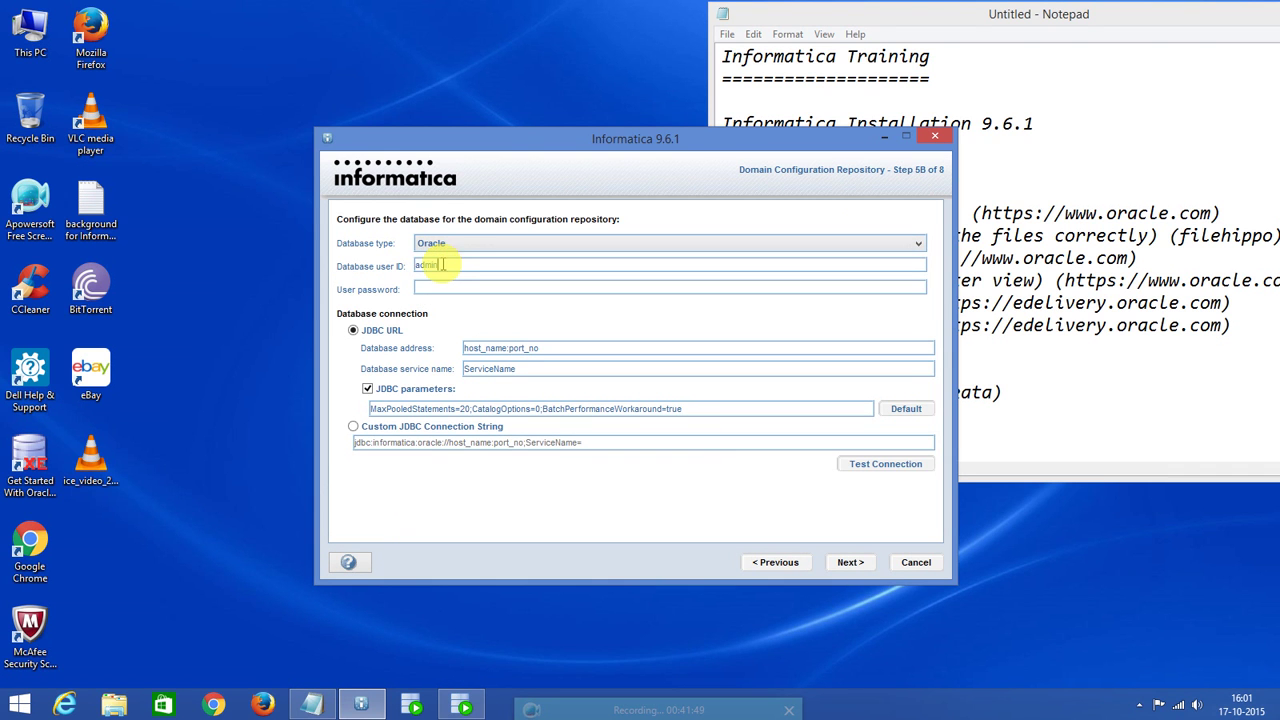
pyautogui.moveTo(444, 265); pyautogui.dragTo(346, 265)
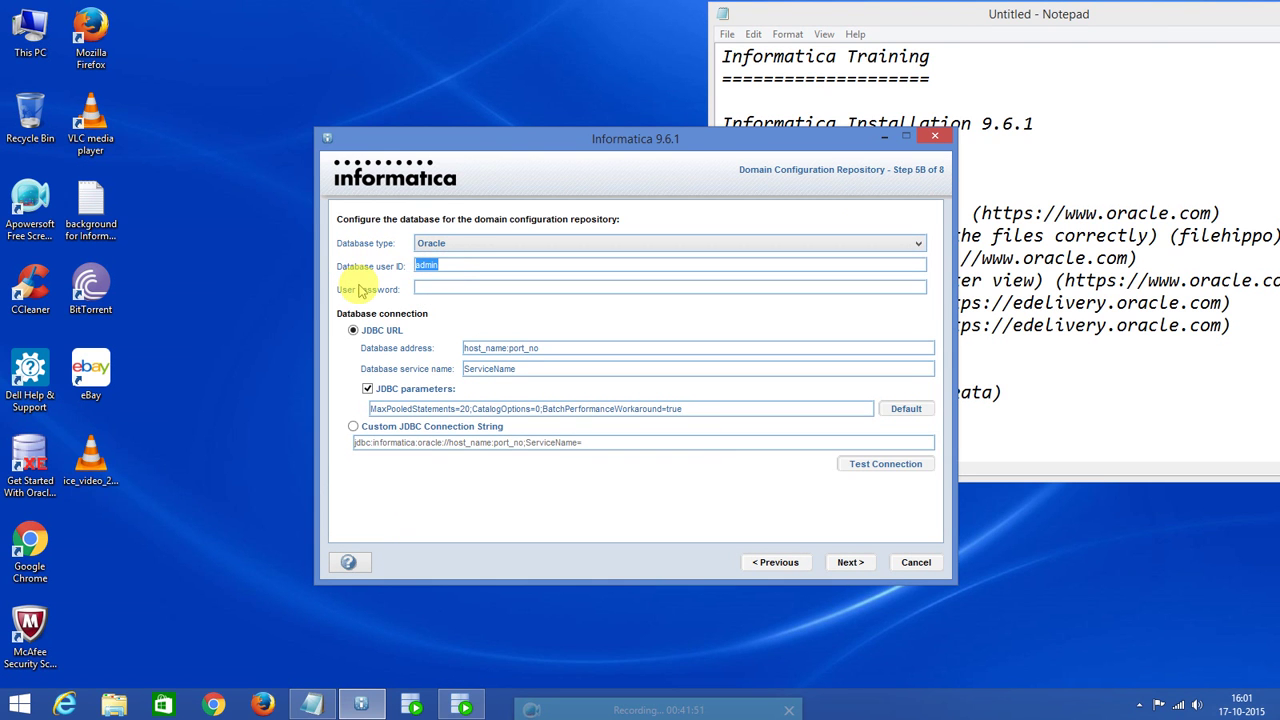
pyautogui.write('INFA_DOM')
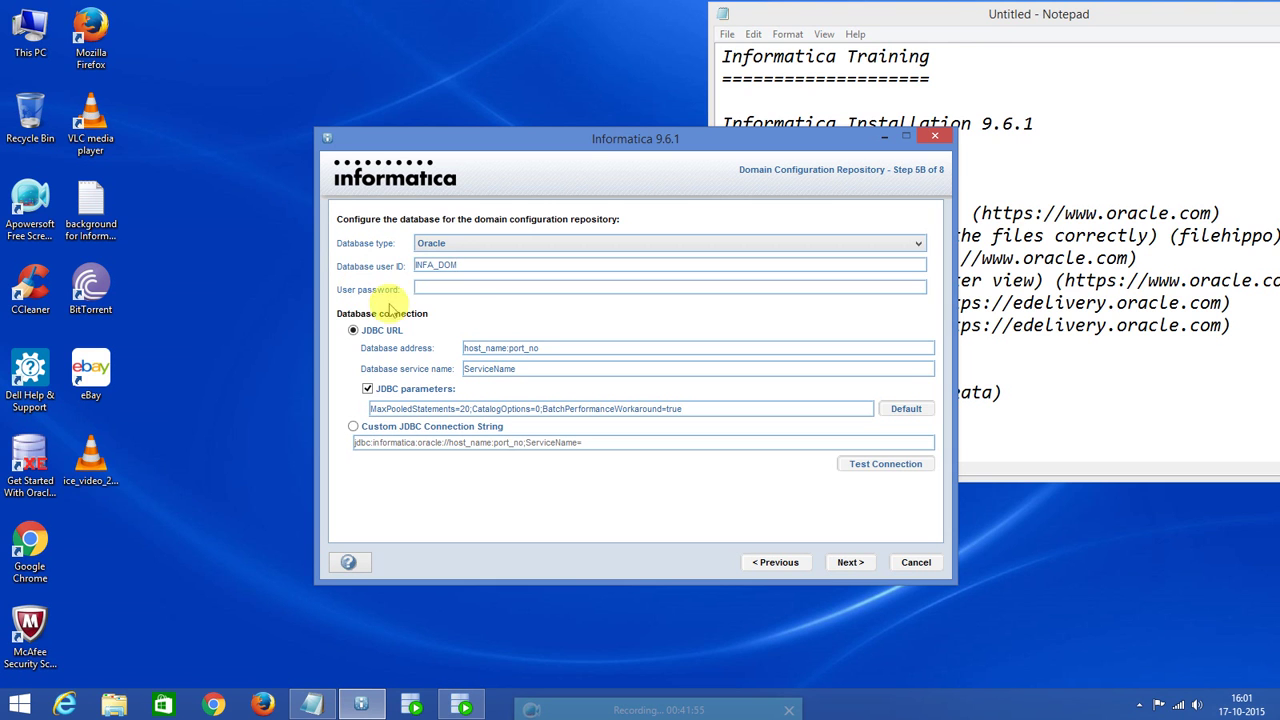
pyautogui.click(463, 290)
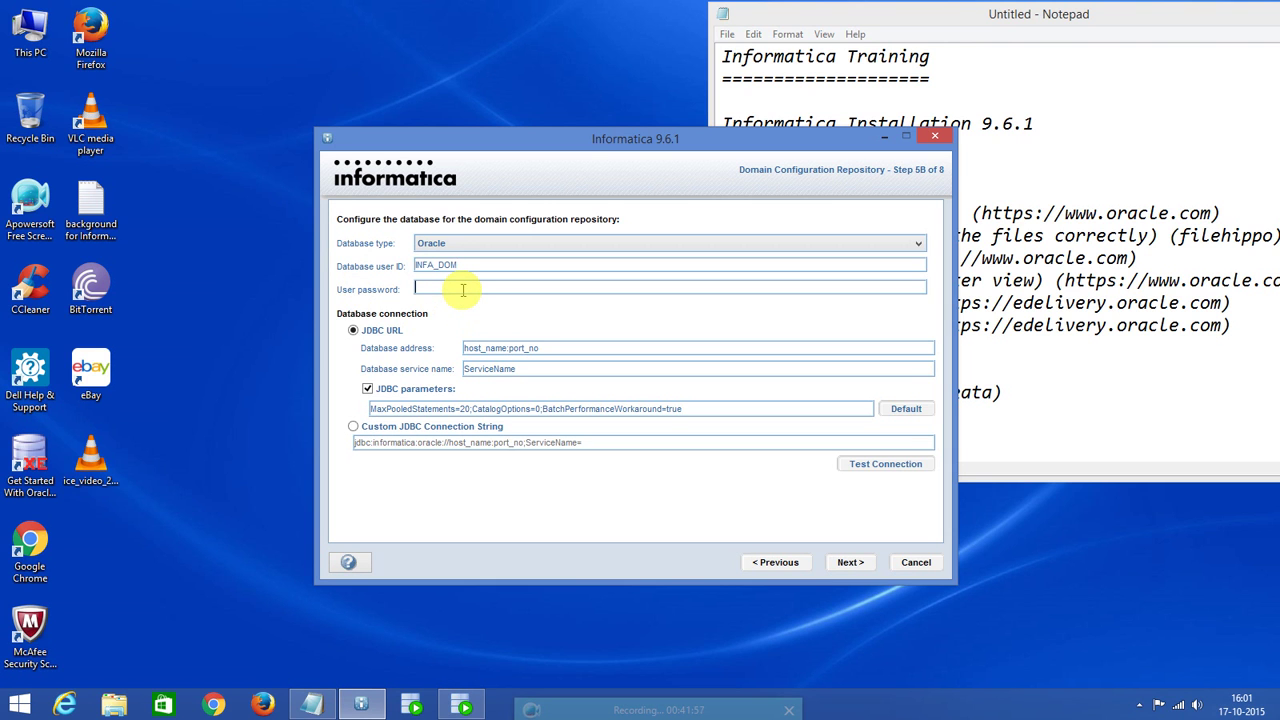
pyautogui.write('infa_dom')
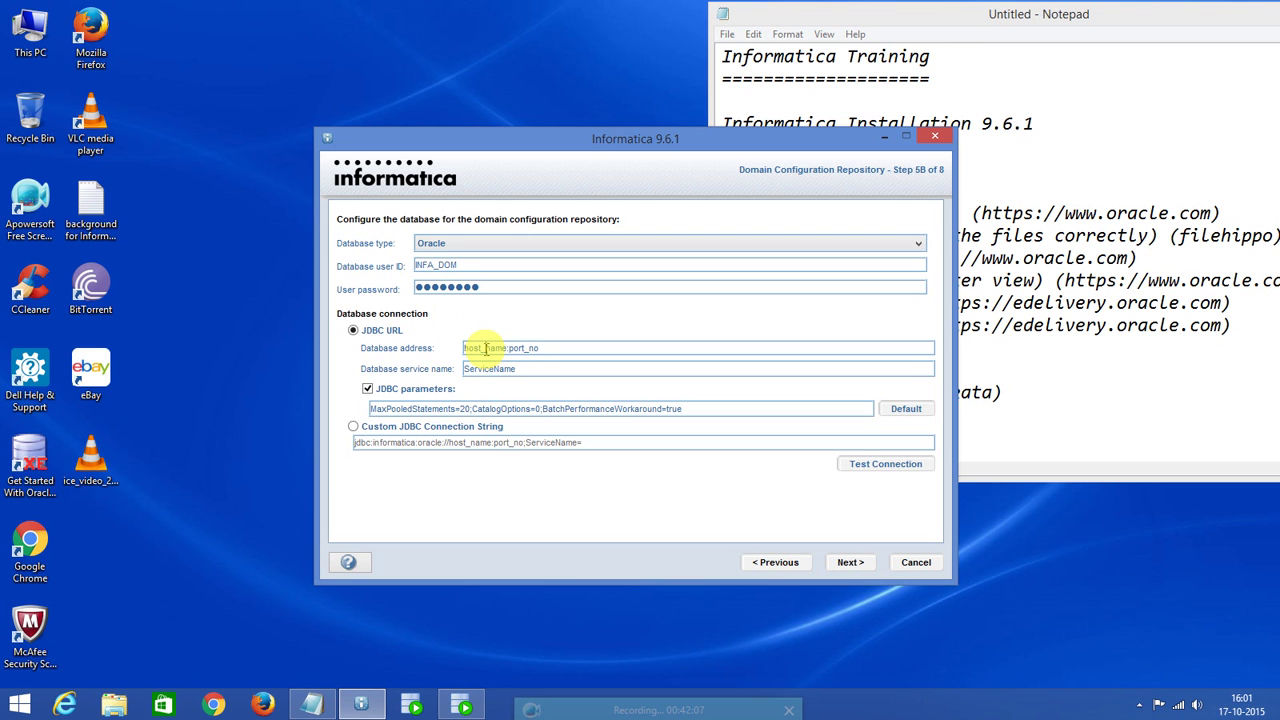
# Replace host_name with localhost in the database address and select the port_no placeholder.
pyautogui.doubleClick(486, 348)
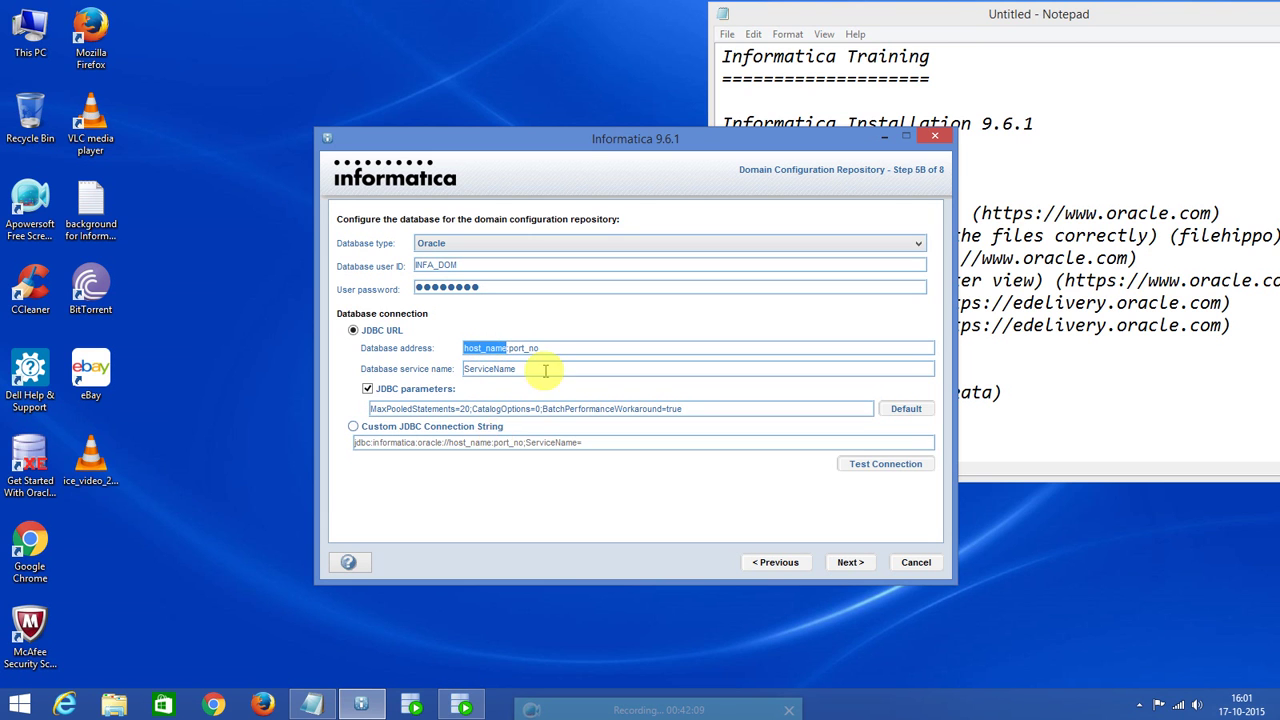
pyautogui.moveTo(556, 348); pyautogui.dragTo(320, 323)
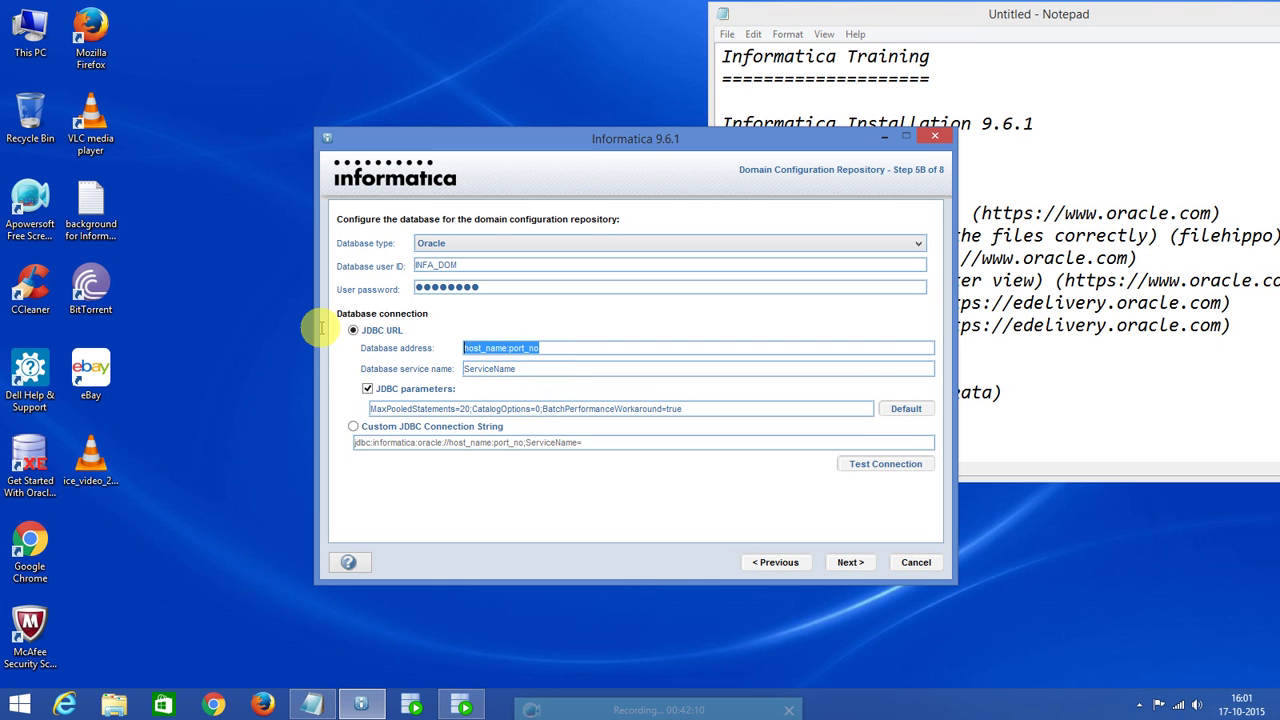
pyautogui.doubleClick(480, 348)
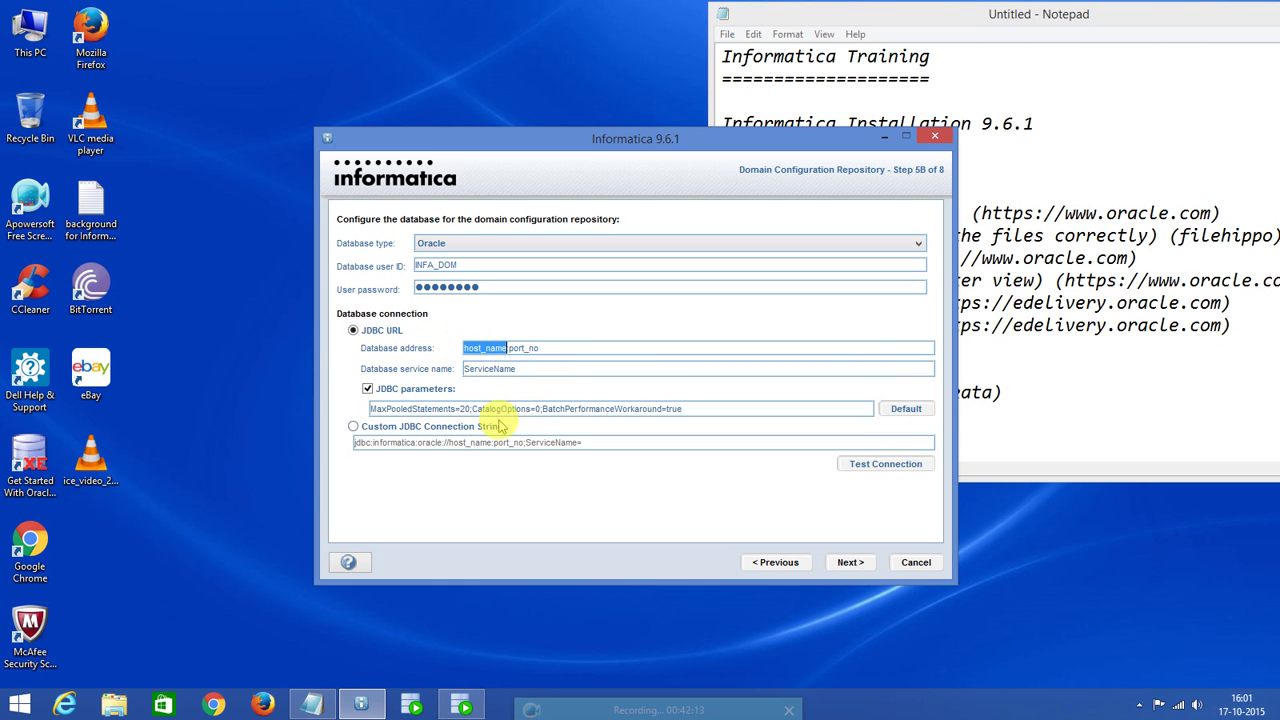
pyautogui.write('lo')
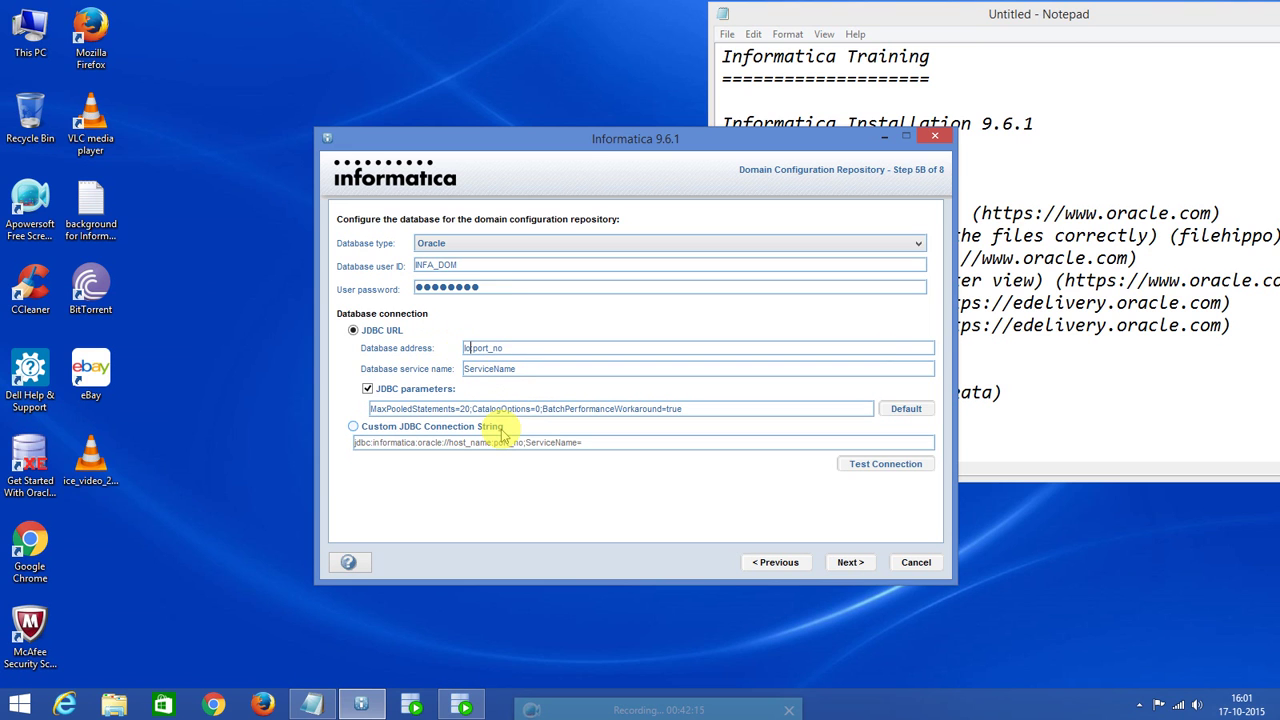
pyautogui.write('calhost')
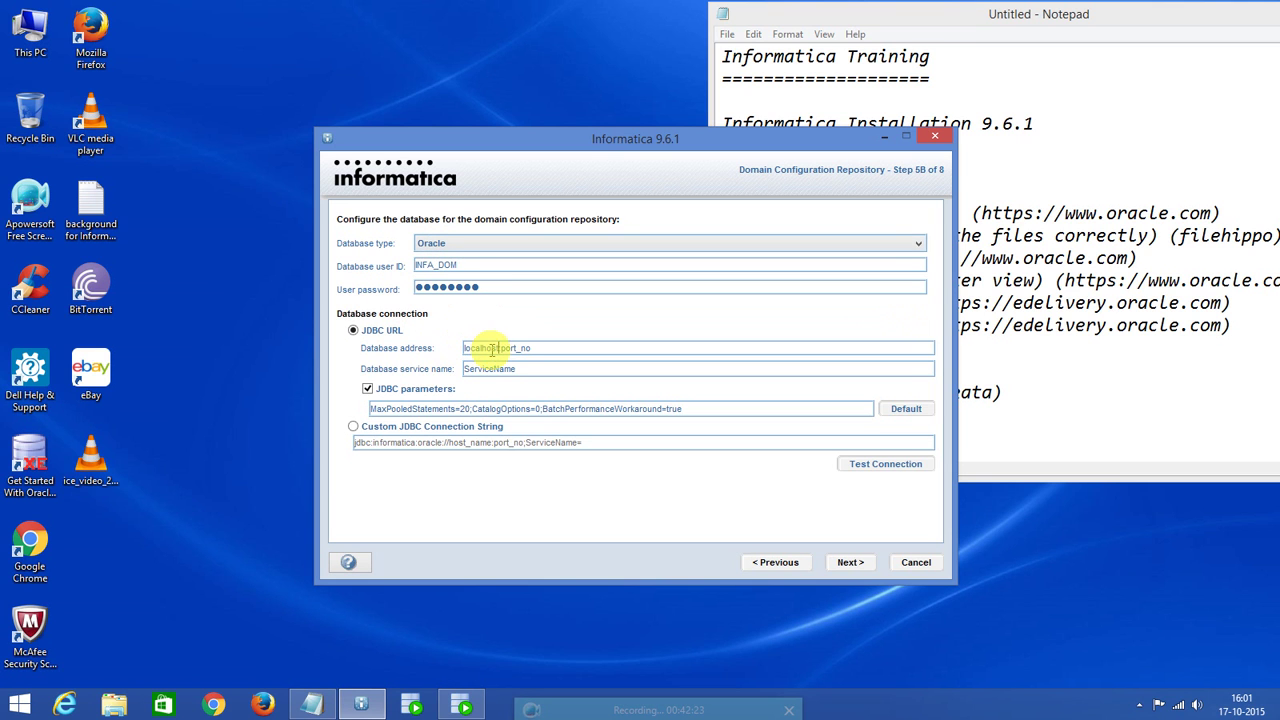
pyautogui.doubleClick(514, 347)
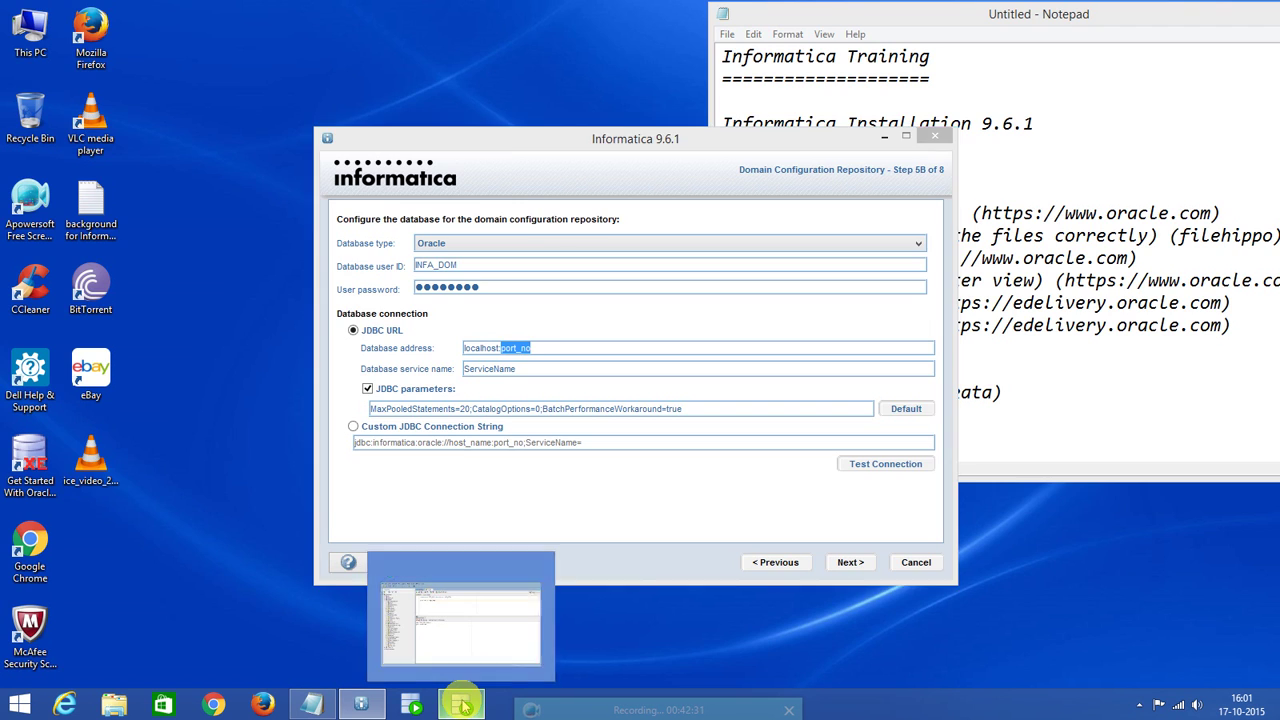
pyautogui.click(460, 706)
# Read the System connection's Basic properties (localhost, port 1521, SID xe), then return to the installer.
pyautogui.click(69, 158)
pyautogui.rightClick(69, 158)
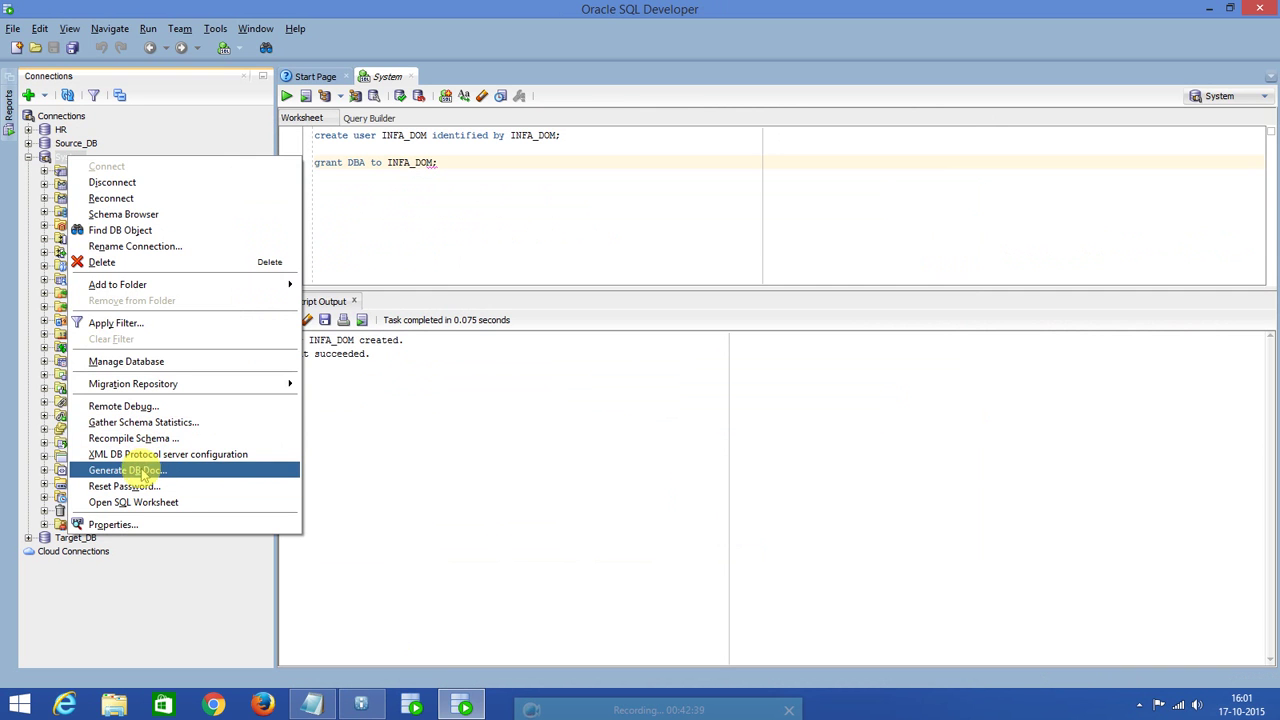
pyautogui.click(107, 527)
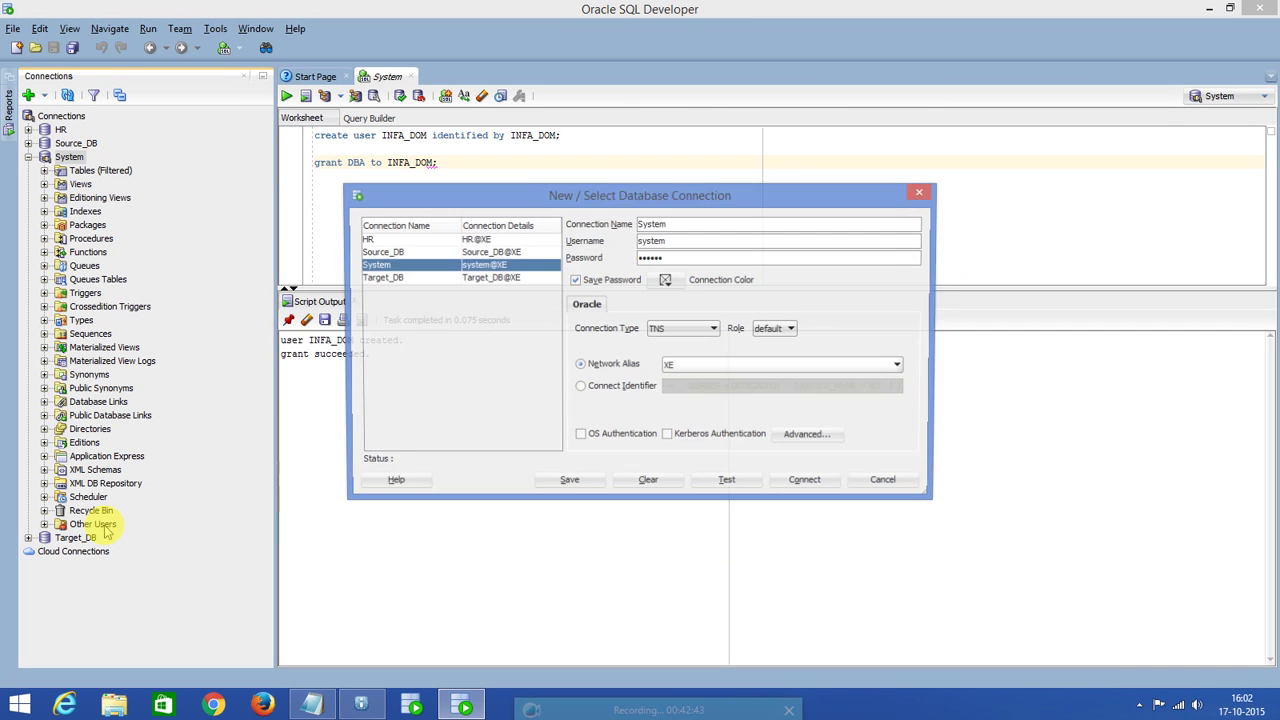
pyautogui.click(713, 329)
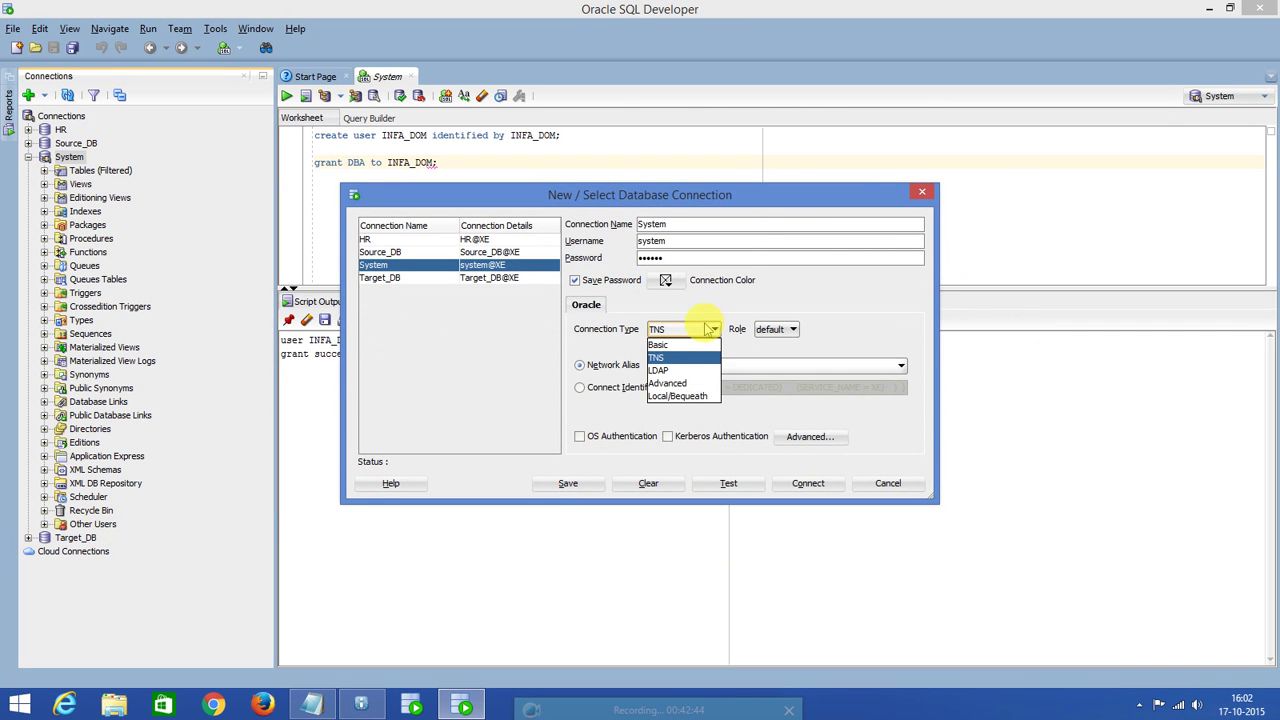
pyautogui.click(668, 357)
pyautogui.doubleClick(657, 358)
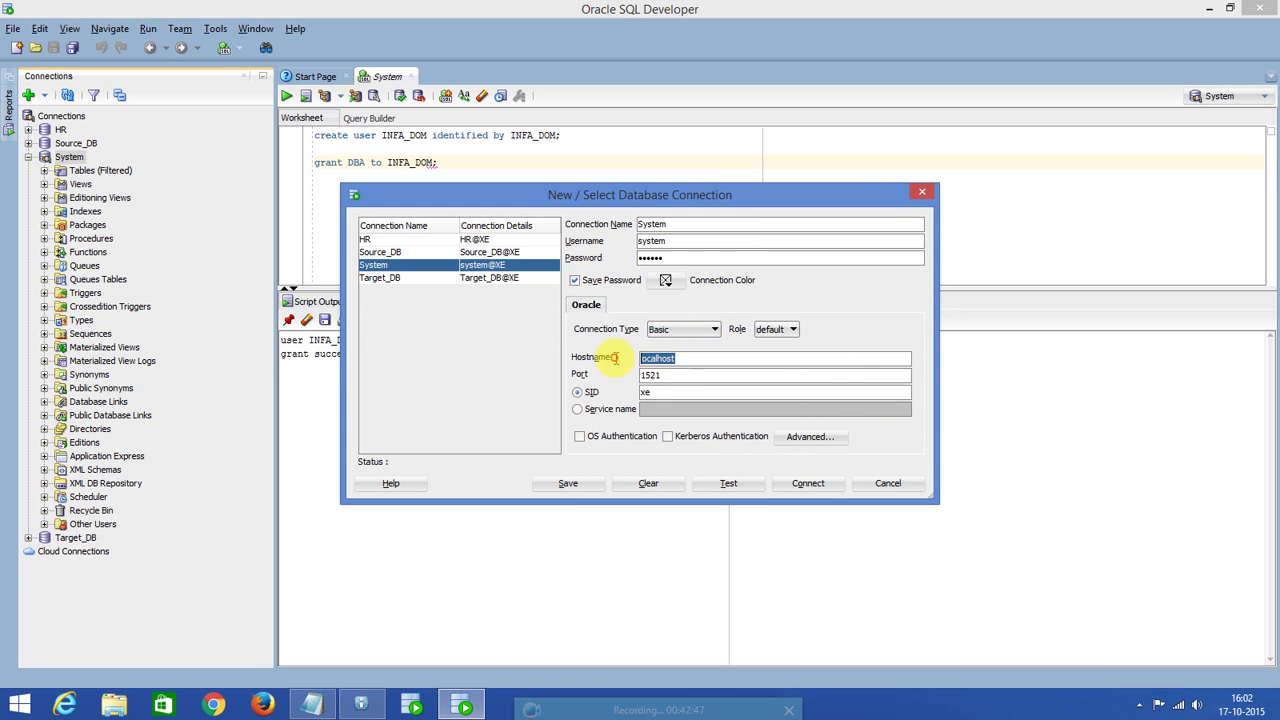
pyautogui.doubleClick(660, 375)
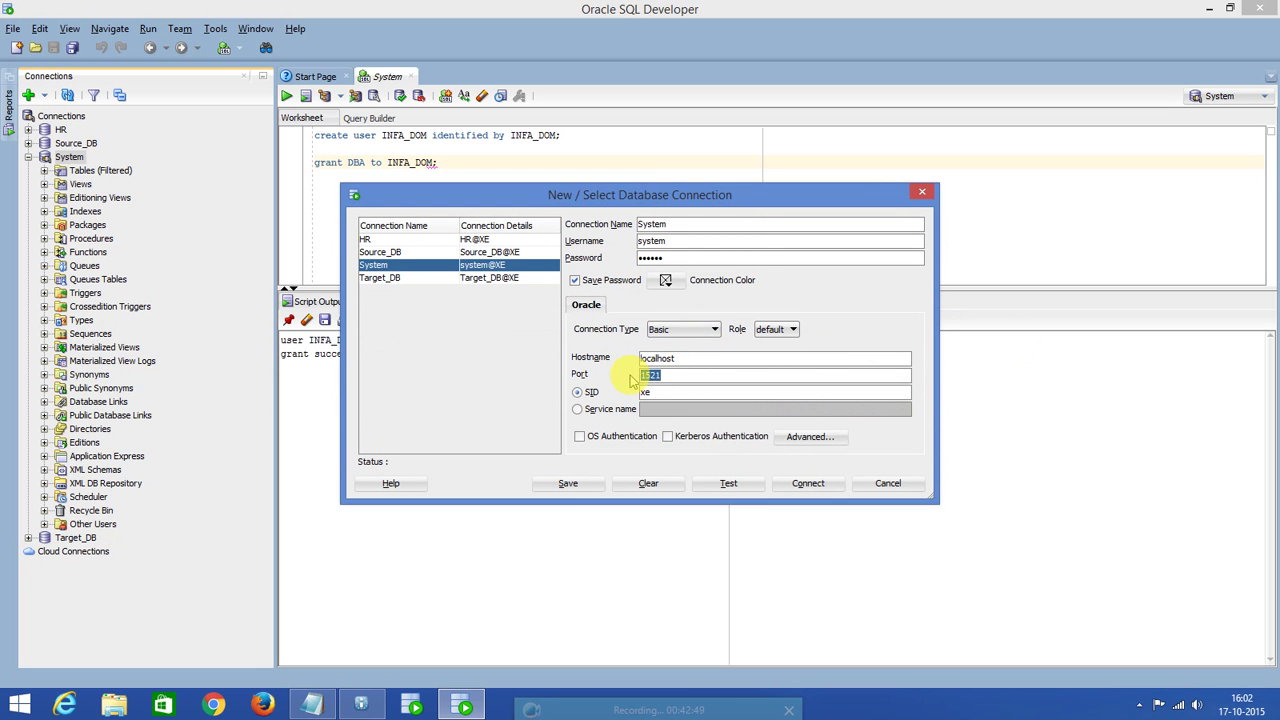
pyautogui.hotkey('alt', 'Tab')
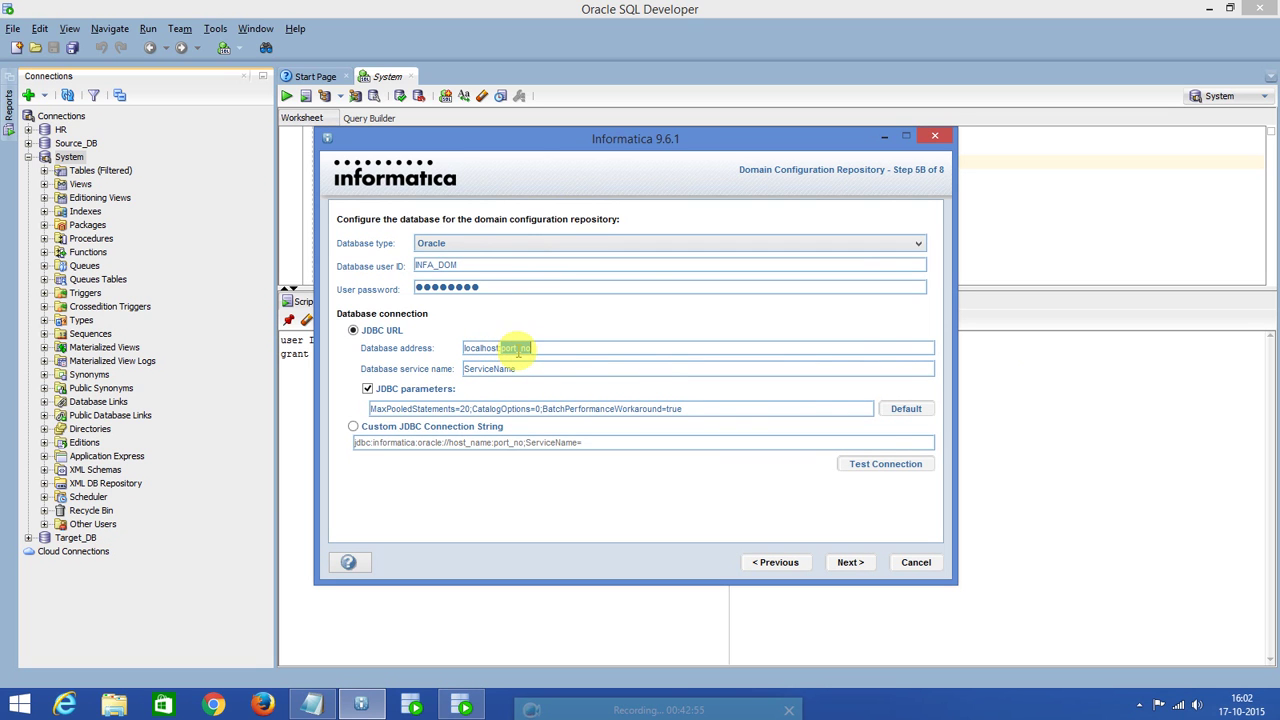
# Complete the address as localhost:1521 with service XE, test the connection successfully, and continue.
pyautogui.write('1521')
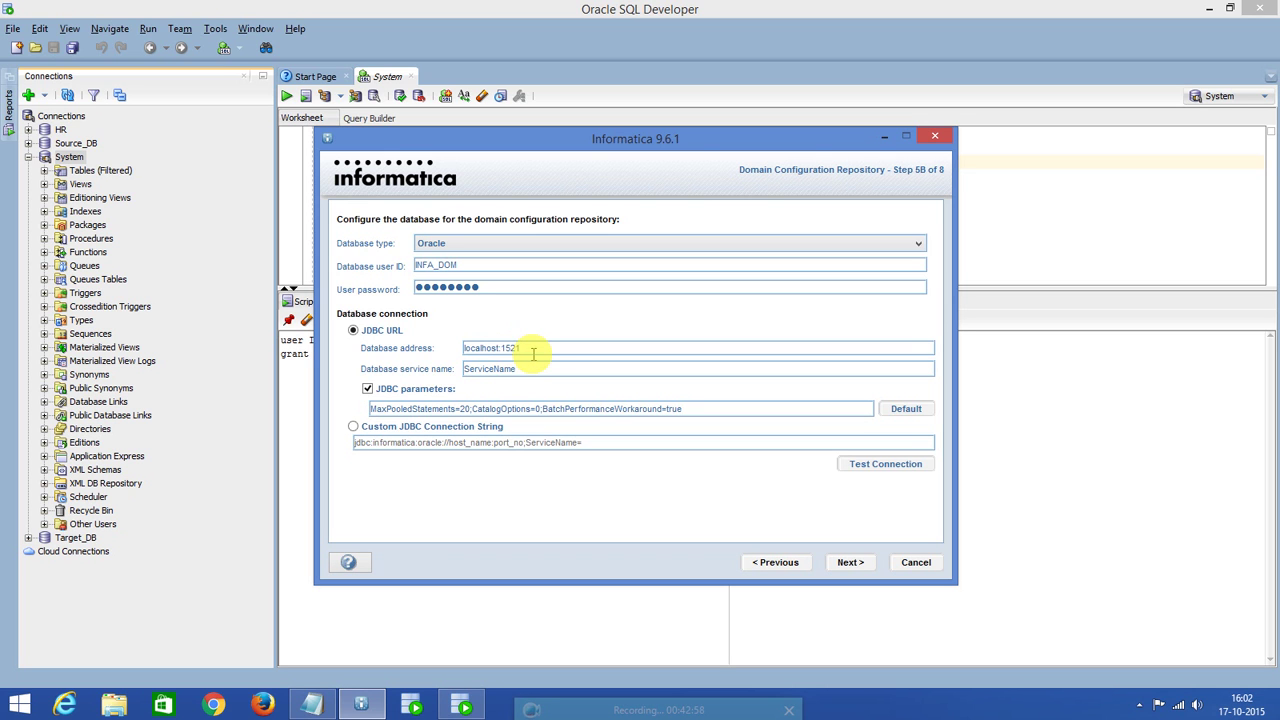
pyautogui.moveTo(520, 348); pyautogui.dragTo(502, 348)
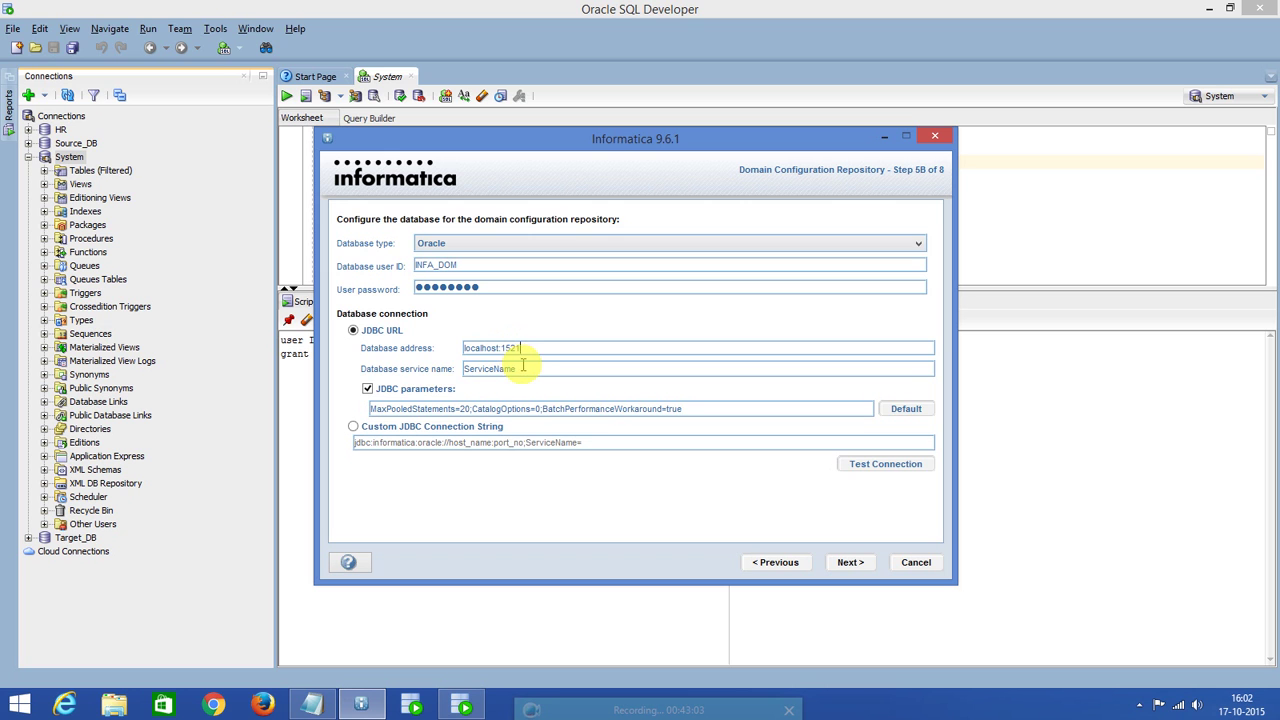
pyautogui.moveTo(520, 368); pyautogui.dragTo(457, 370)
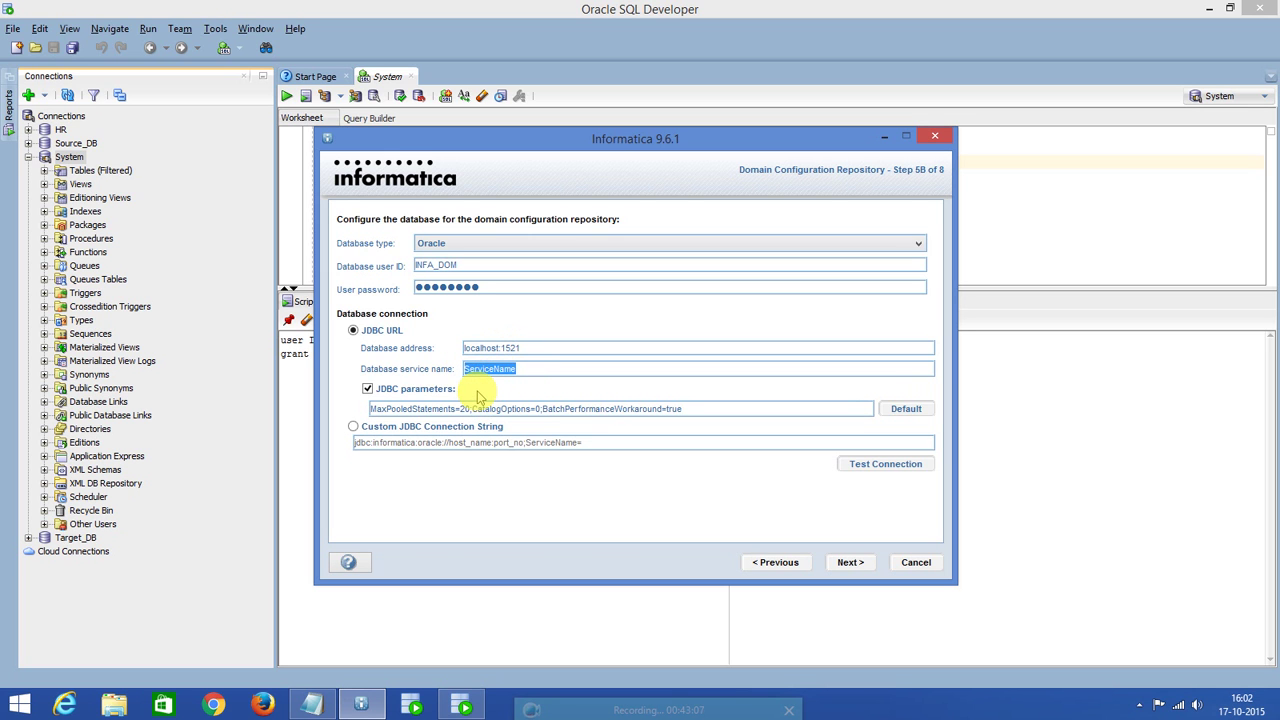
pyautogui.write('XE')
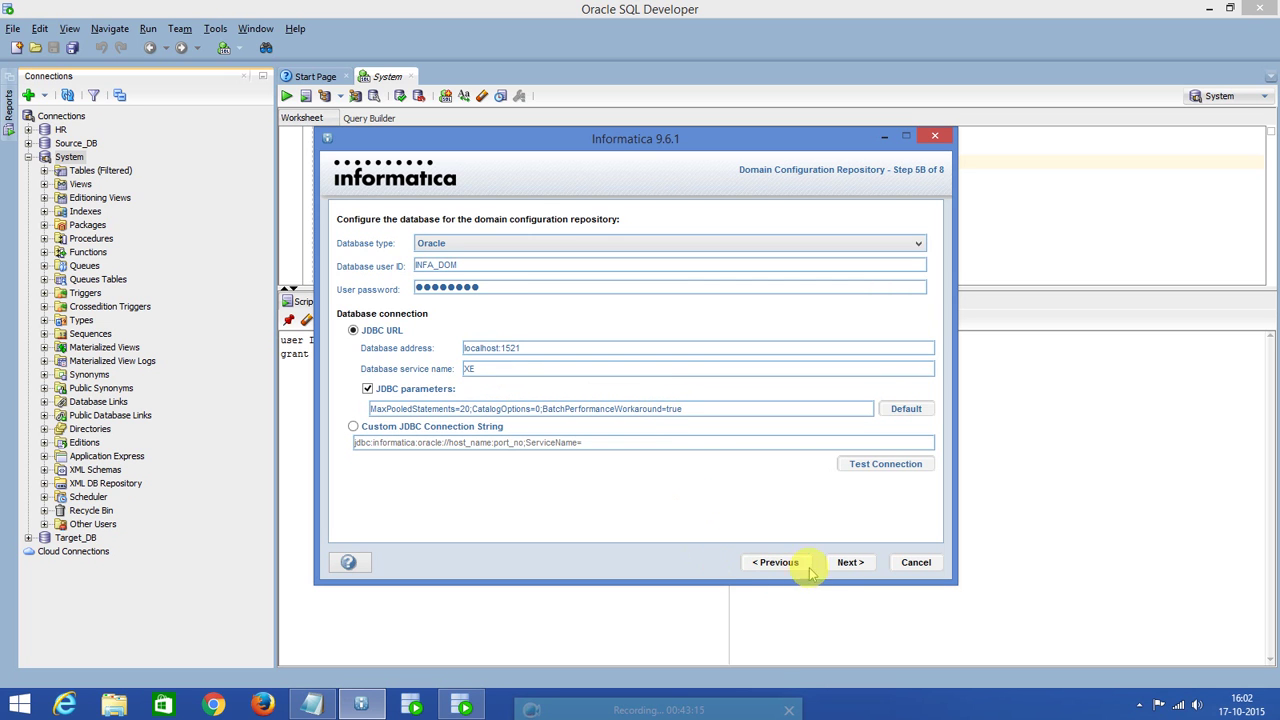
pyautogui.click(890, 468)
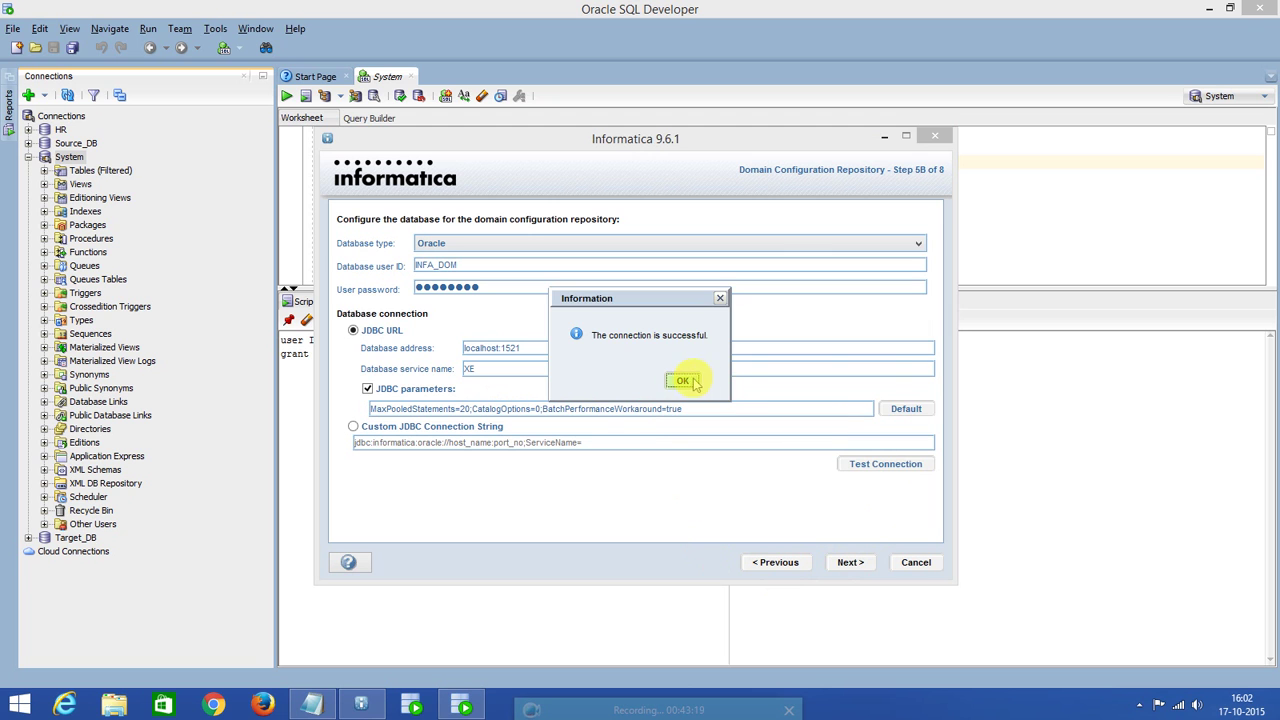
pyautogui.click(684, 381)
pyautogui.click(848, 563)
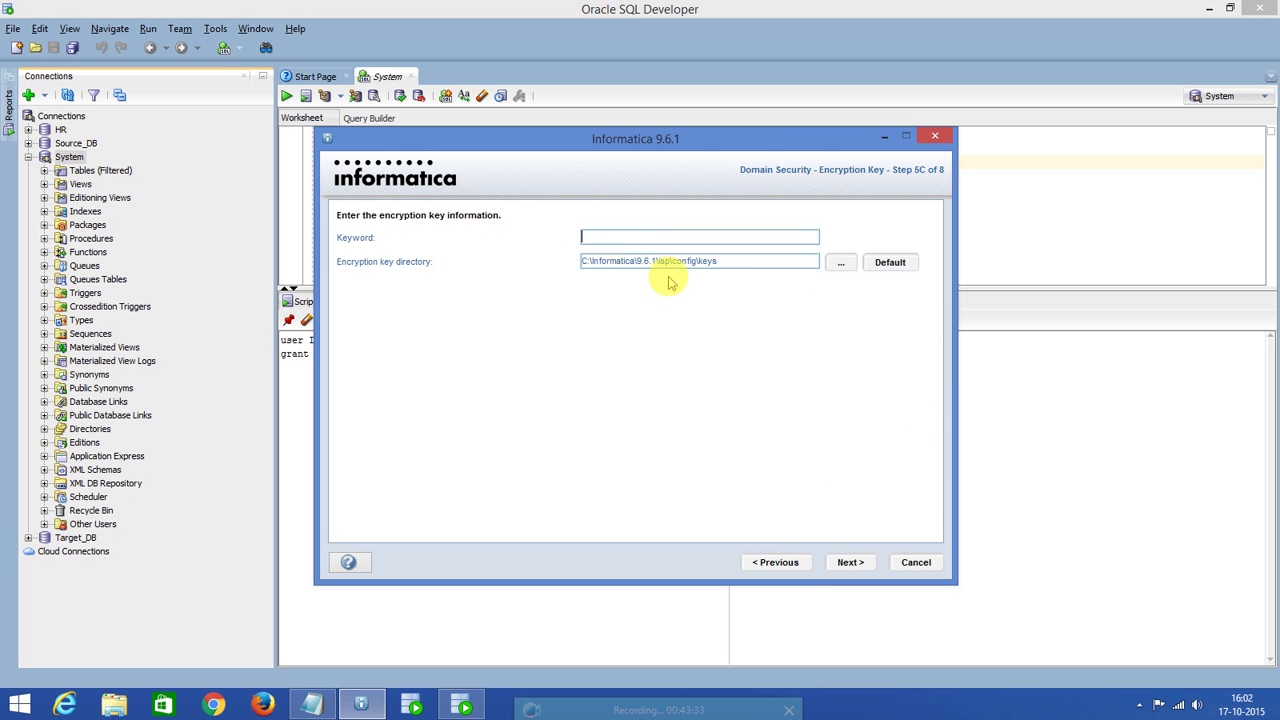
# Enter the encryption keyword, continue, and acknowledge the siteKey generation notice.
pyautogui.write('admin12345')
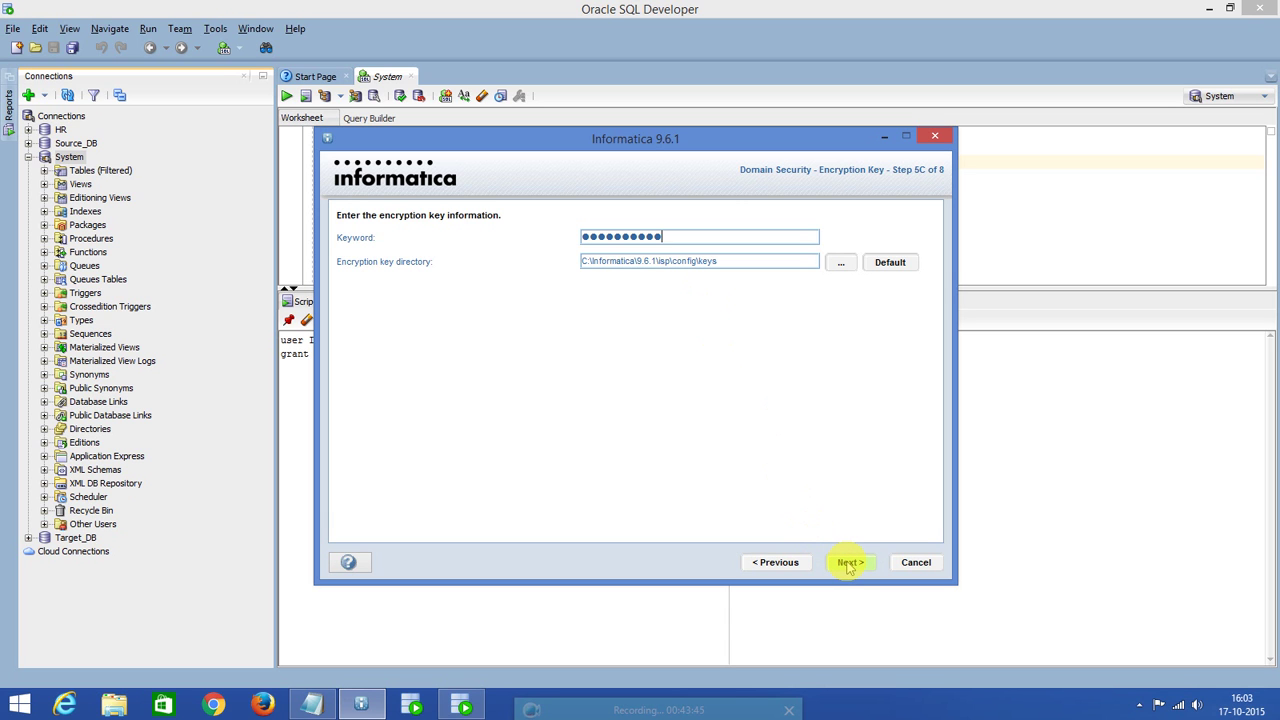
pyautogui.click(849, 564)
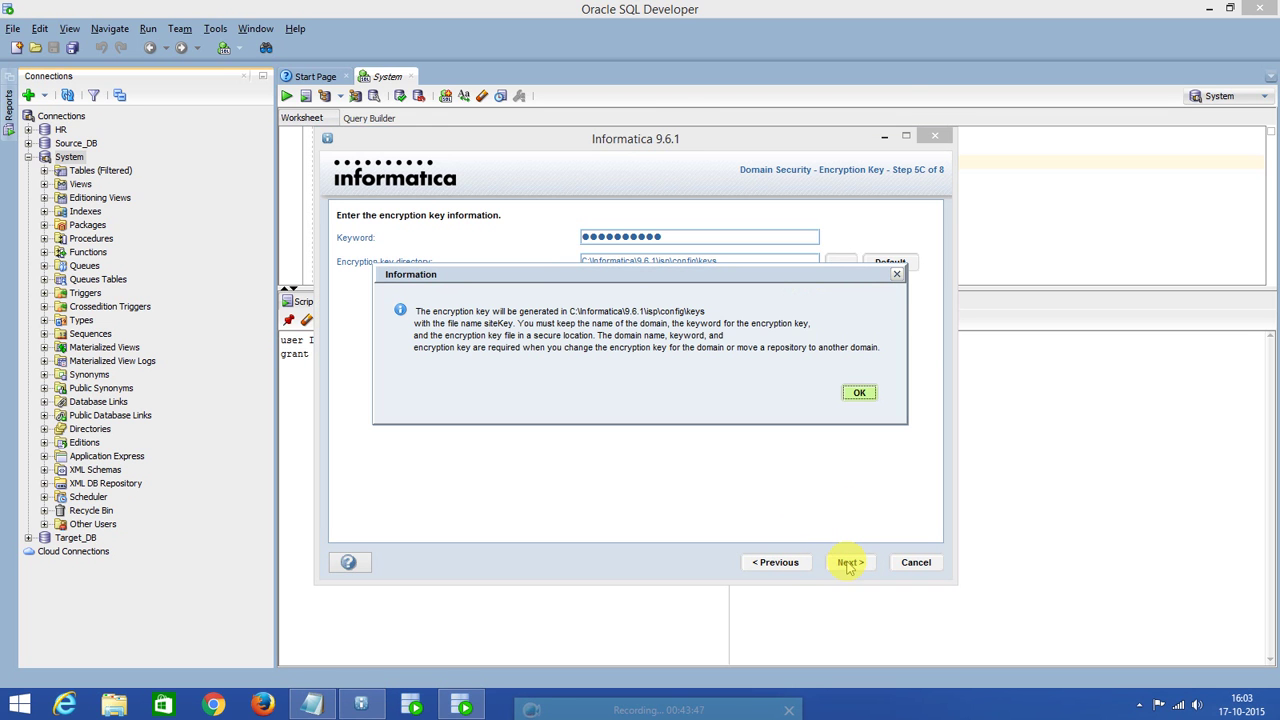
pyautogui.click(857, 393)
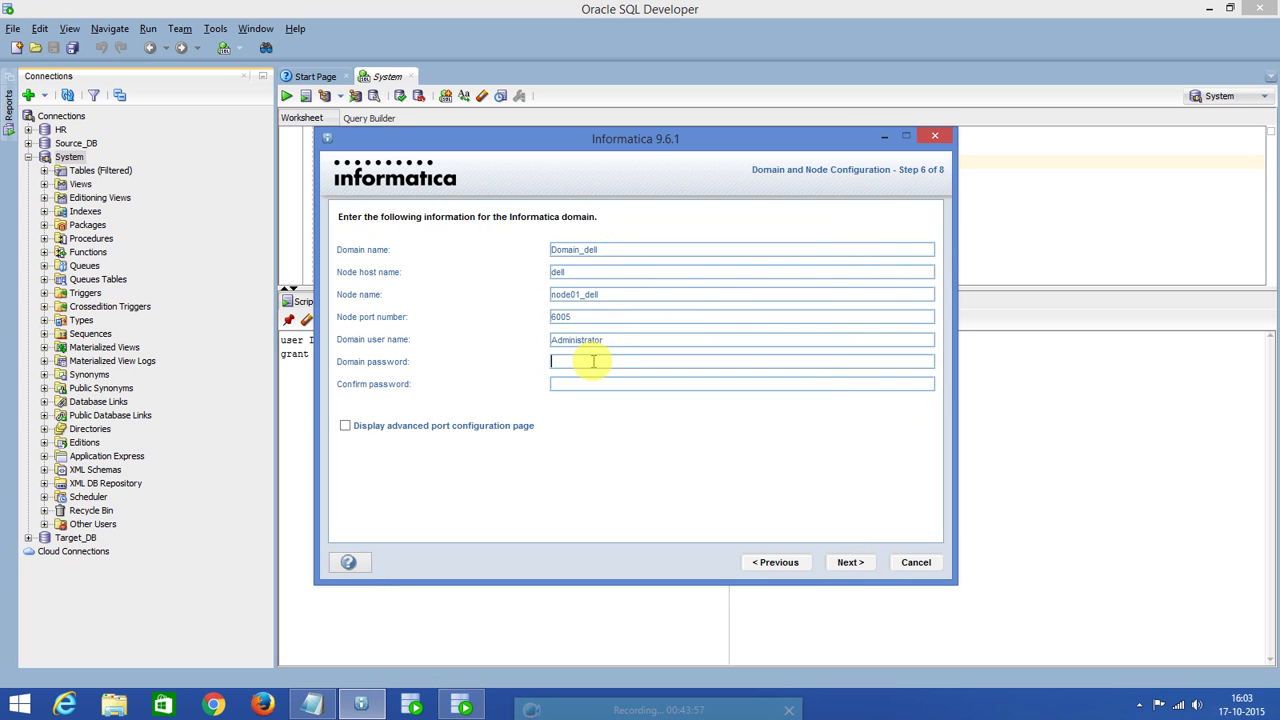
# Enter and confirm the Administrator domain password, then create domain Domain_dell.
pyautogui.doubleClick(609, 340)
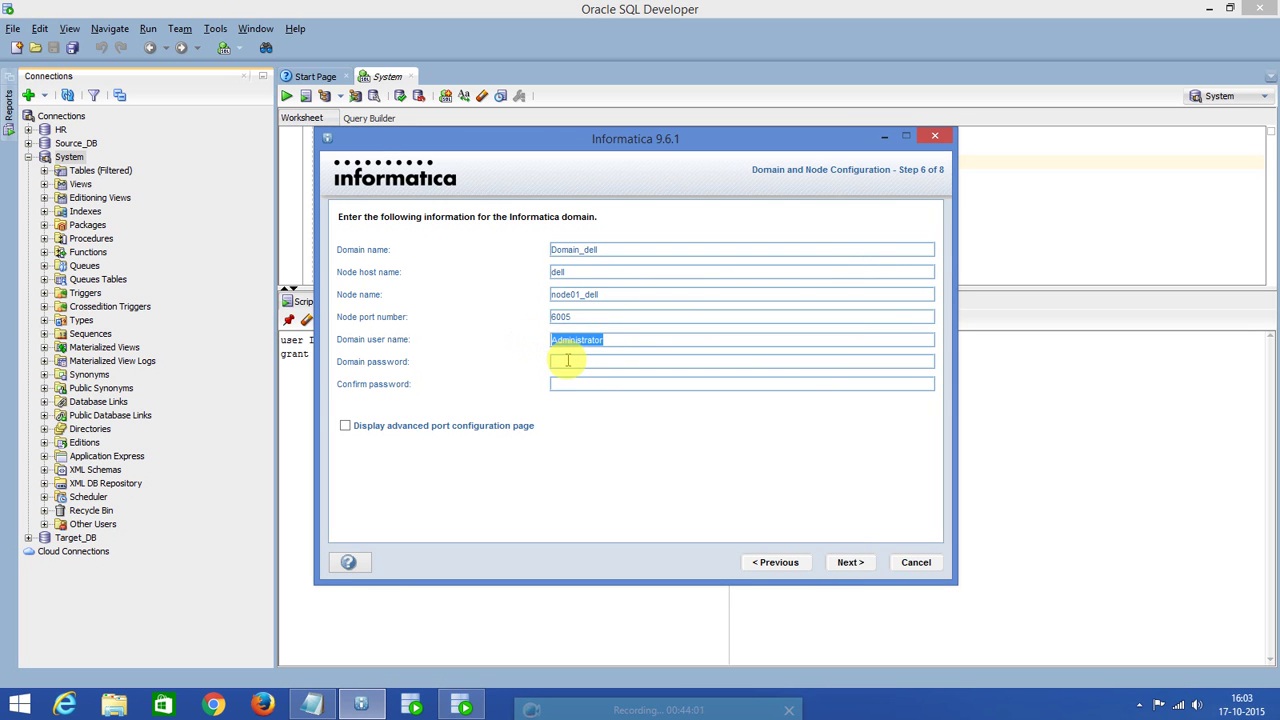
pyautogui.click(567, 361)
pyautogui.write('admin••••••••')
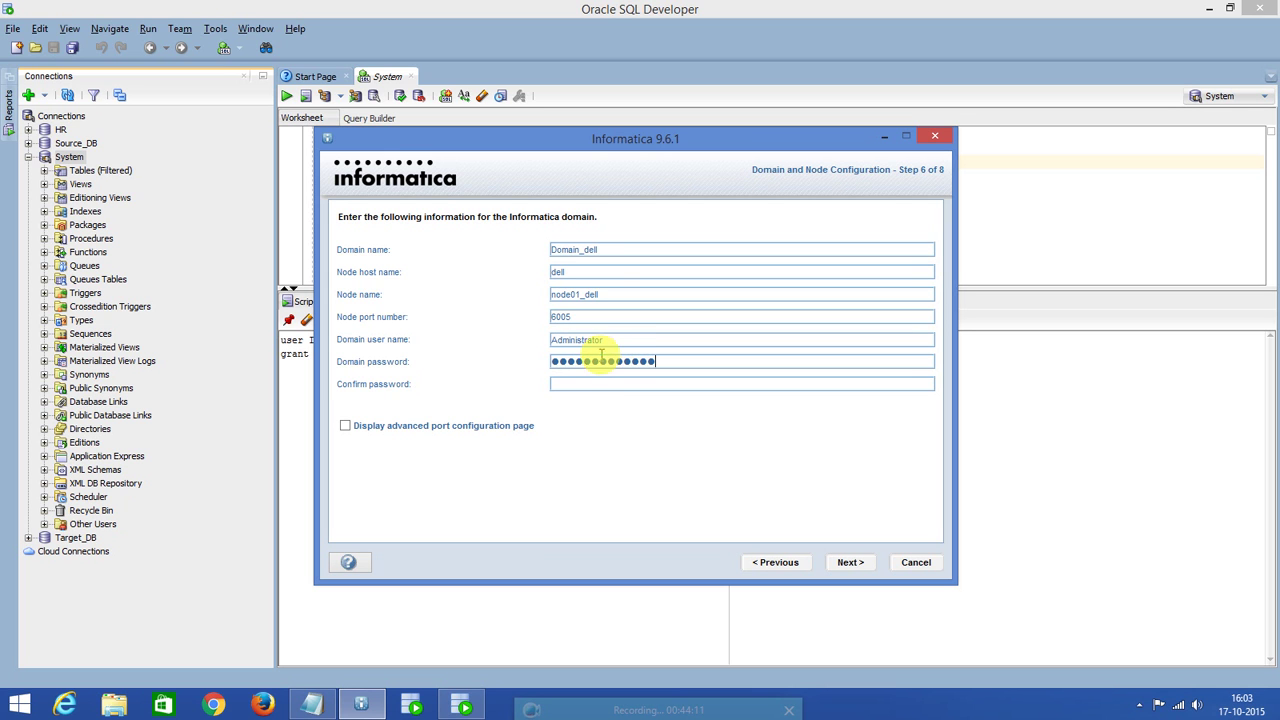
pyautogui.moveTo(609, 340); pyautogui.dragTo(555, 345)
pyautogui.click(577, 384)
pyautogui.write('••••')
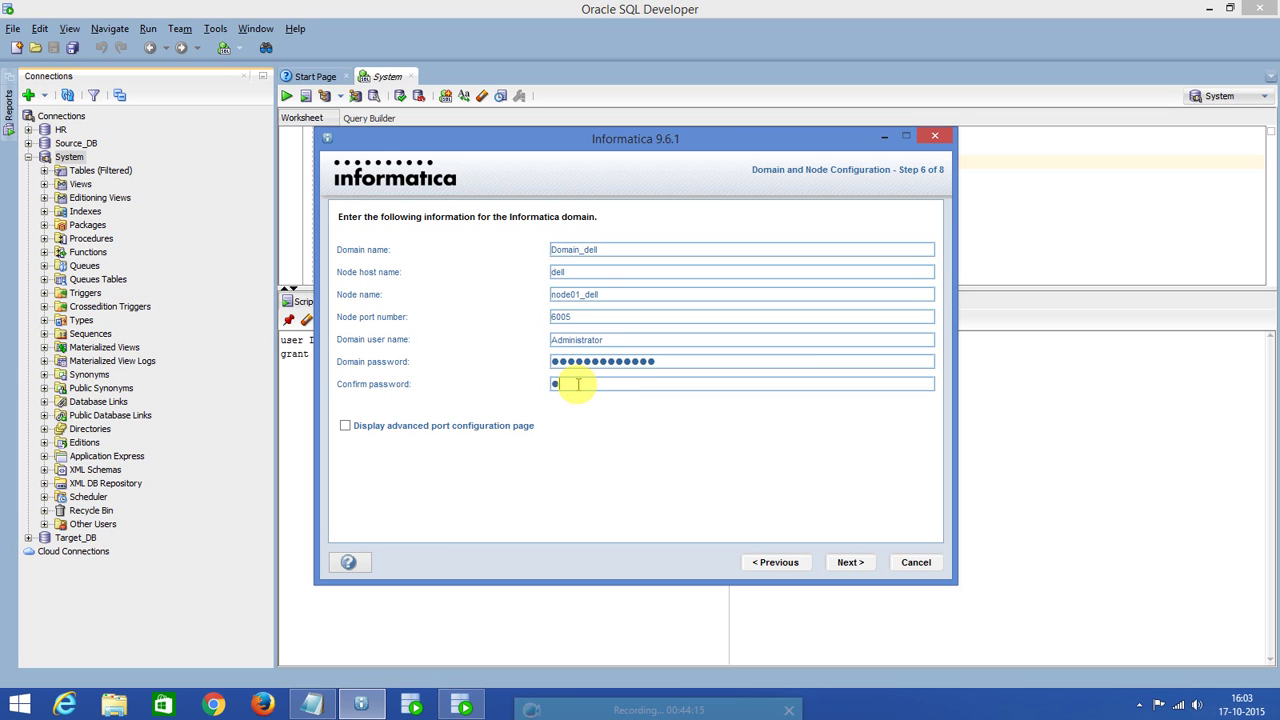
pyautogui.write('••••••••')
pyautogui.click(850, 562)
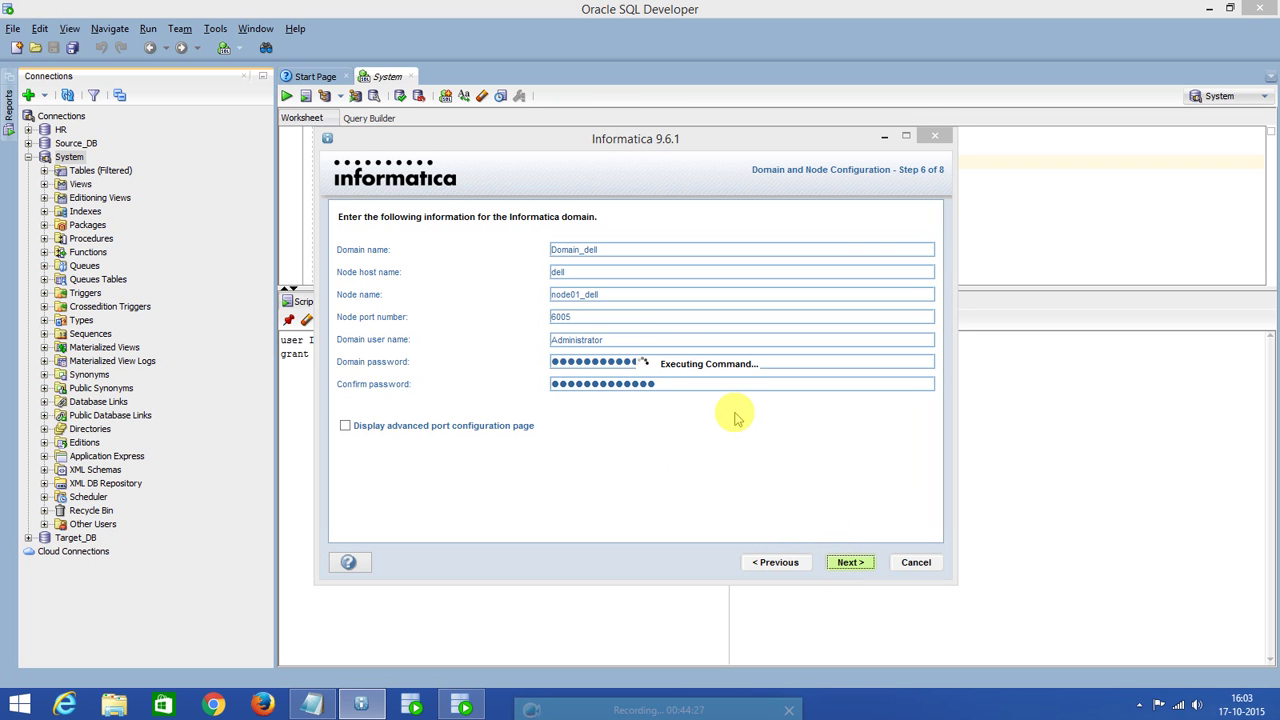
pyautogui.click(606, 249)
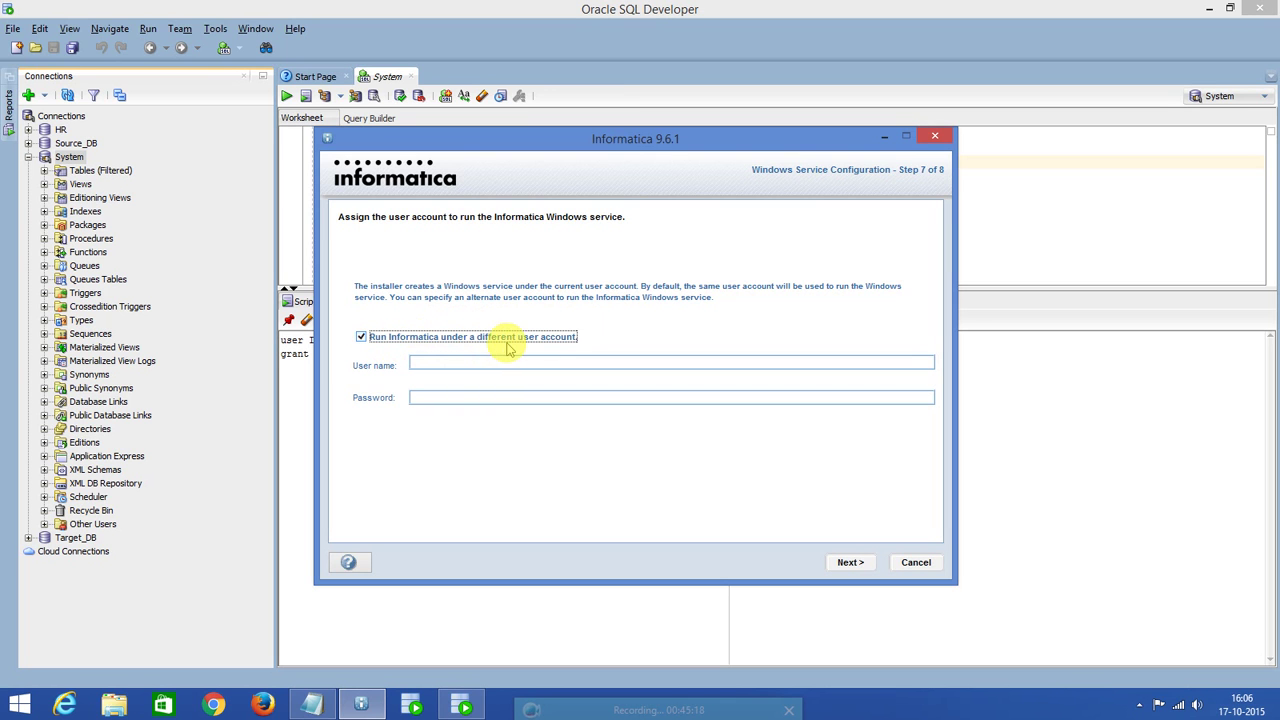
# Run Informatica under the current account instead of a different user, and finish the installation.
pyautogui.click(361, 338)
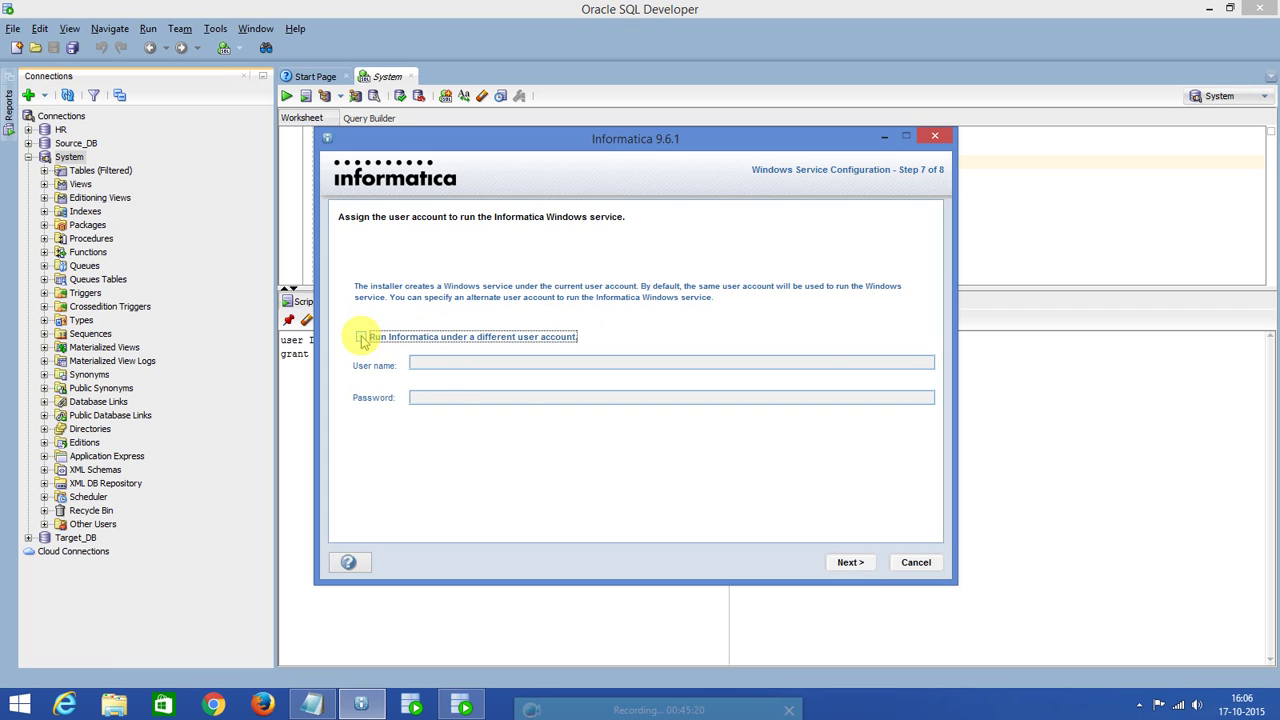
pyautogui.click(851, 568)
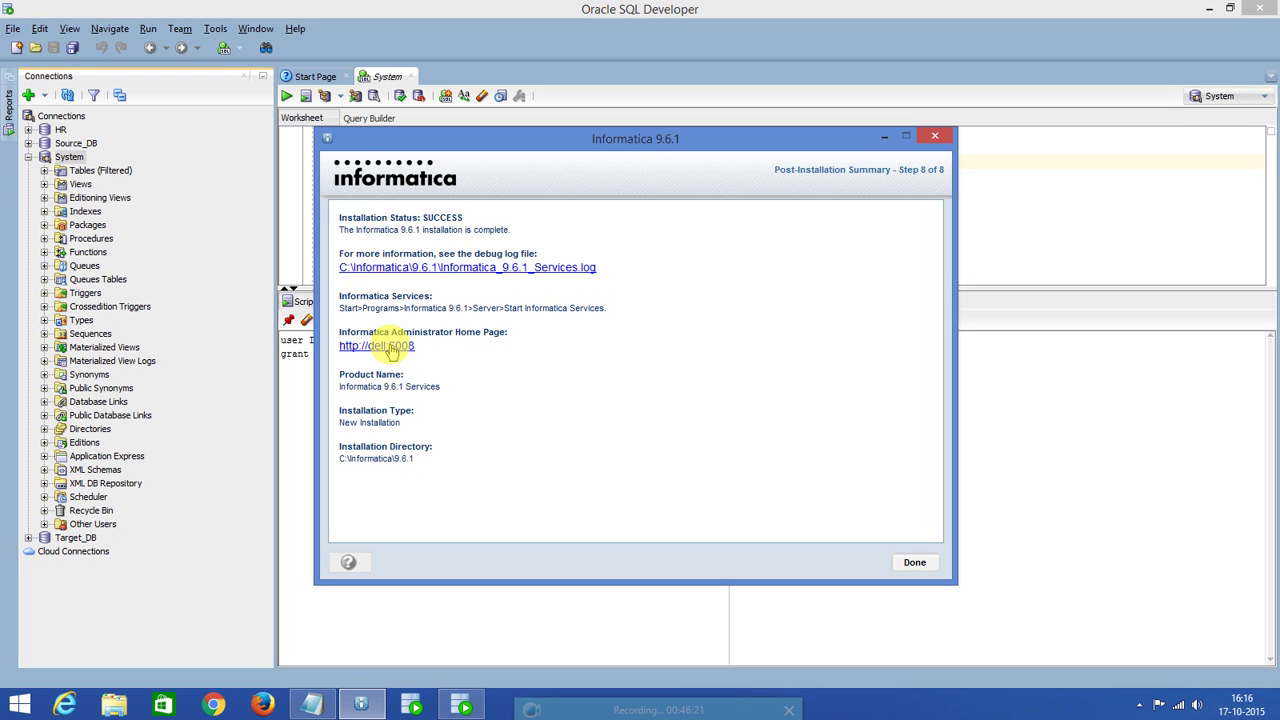
pyautogui.click(390, 348)
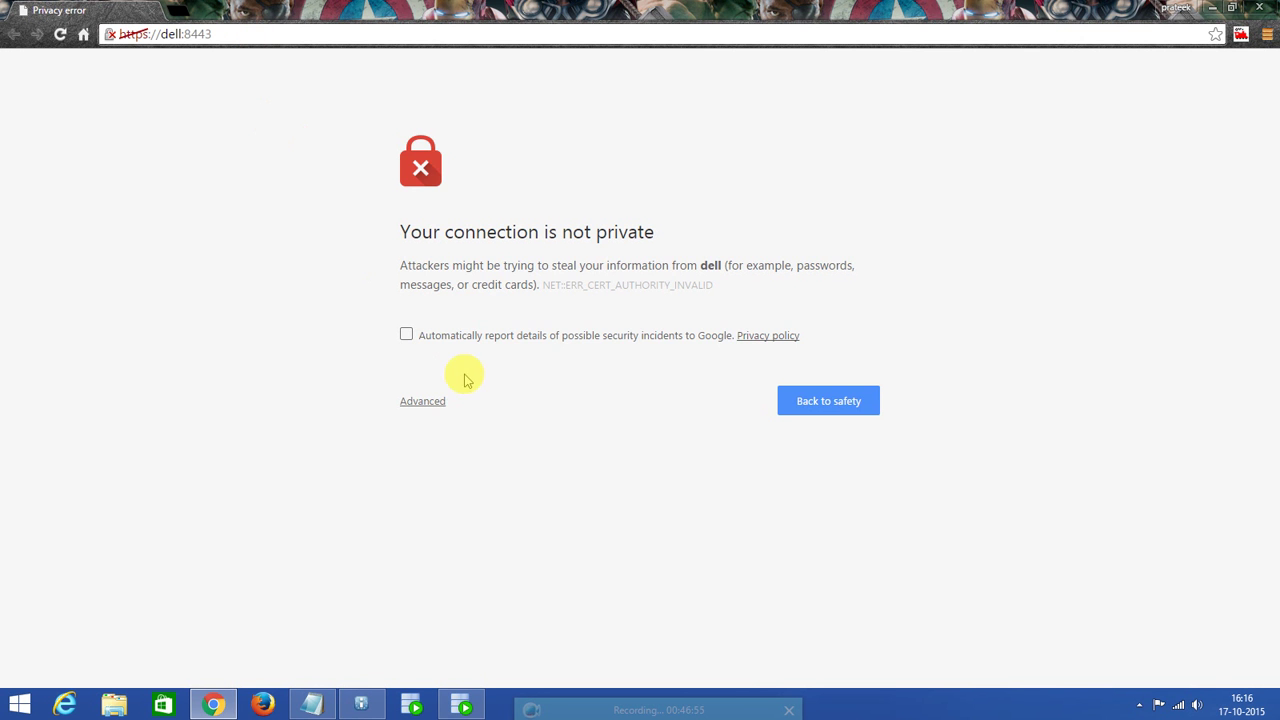
# Bypass the certificate warning and log into Informatica Administrator with the administrator username and password.
pyautogui.click(432, 401)
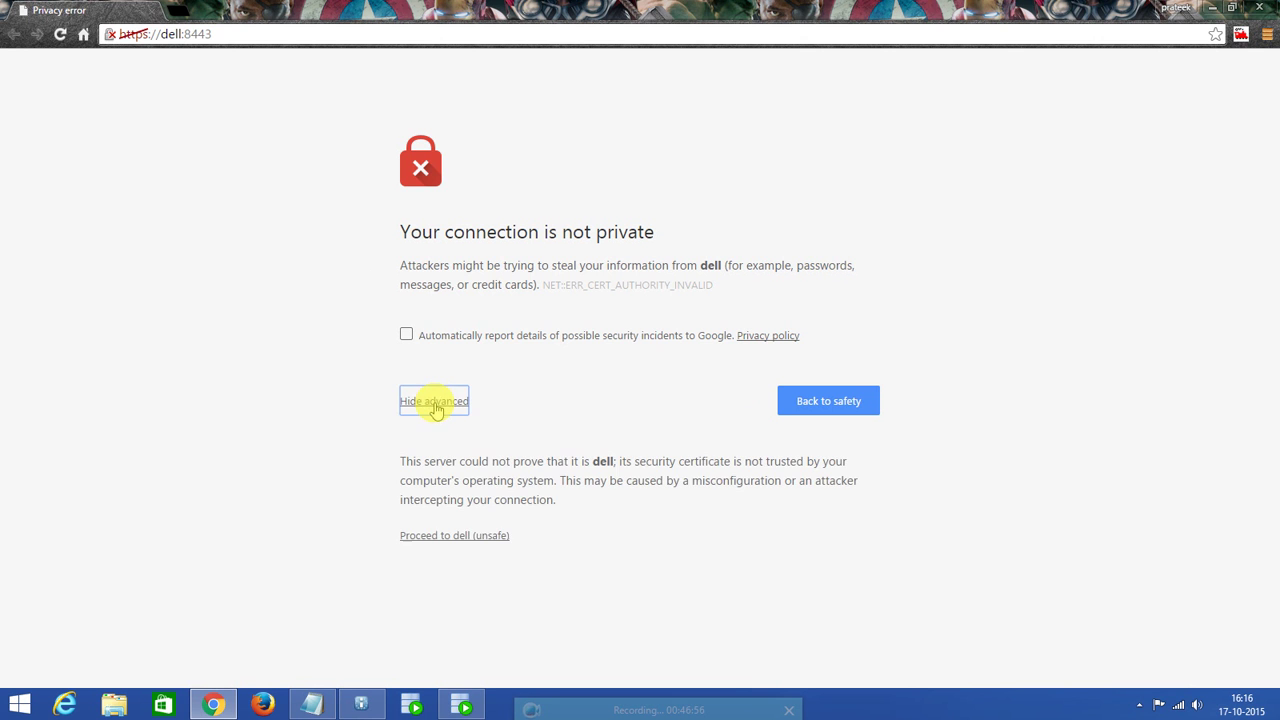
pyautogui.click(476, 540)
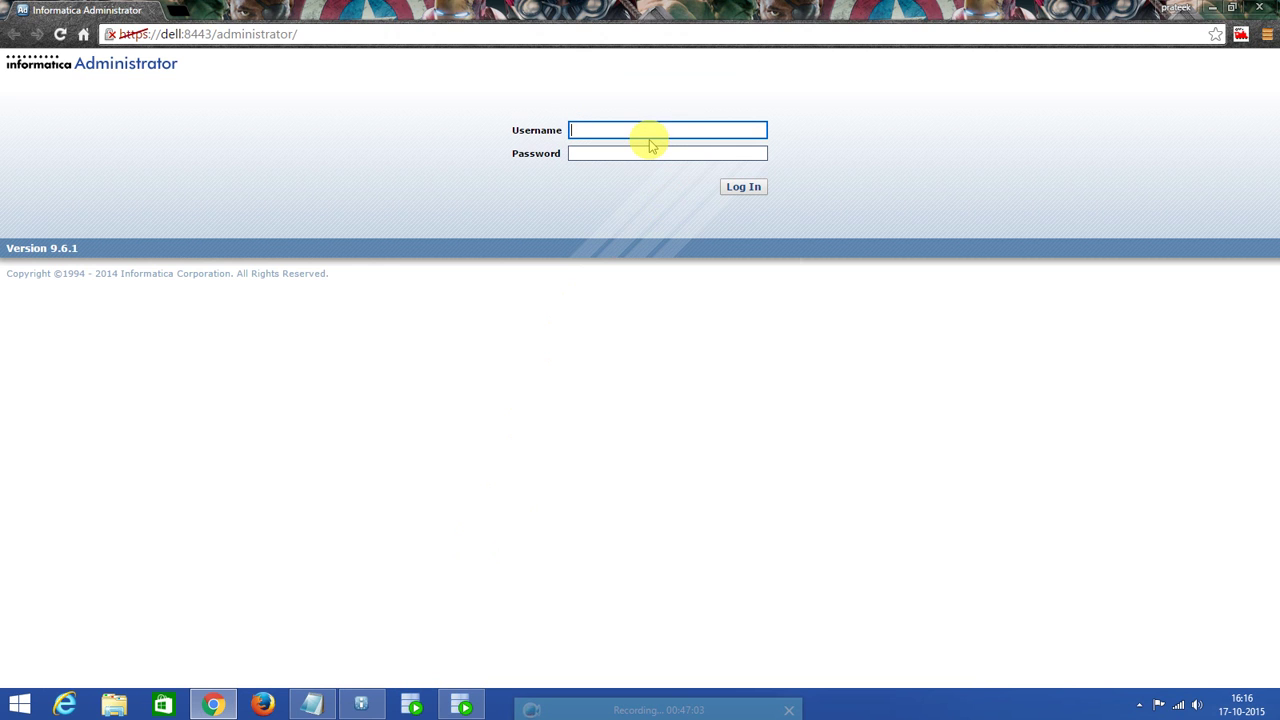
pyautogui.write('A')
pyautogui.write('dmis')
pyautogui.write('nis')
pyautogui.write('trator')
pyautogui.click(637, 151)
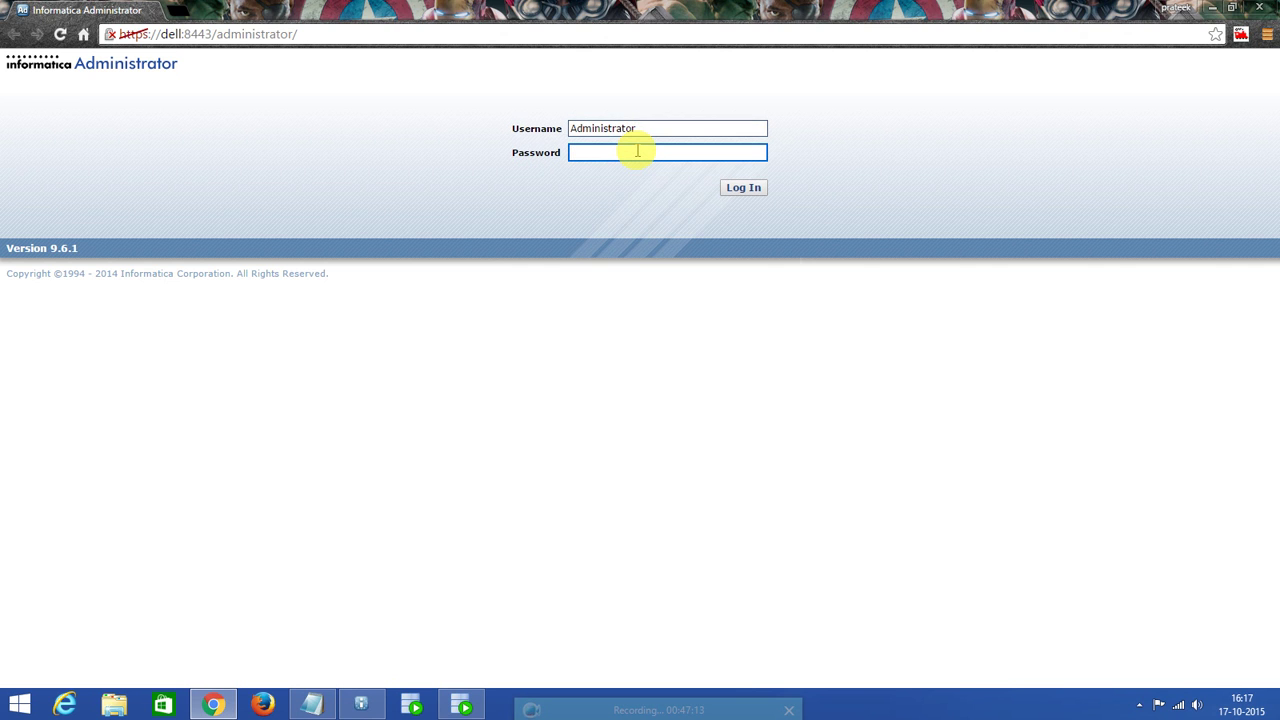
pyautogui.write('Administrator')
pyautogui.click(743, 188)
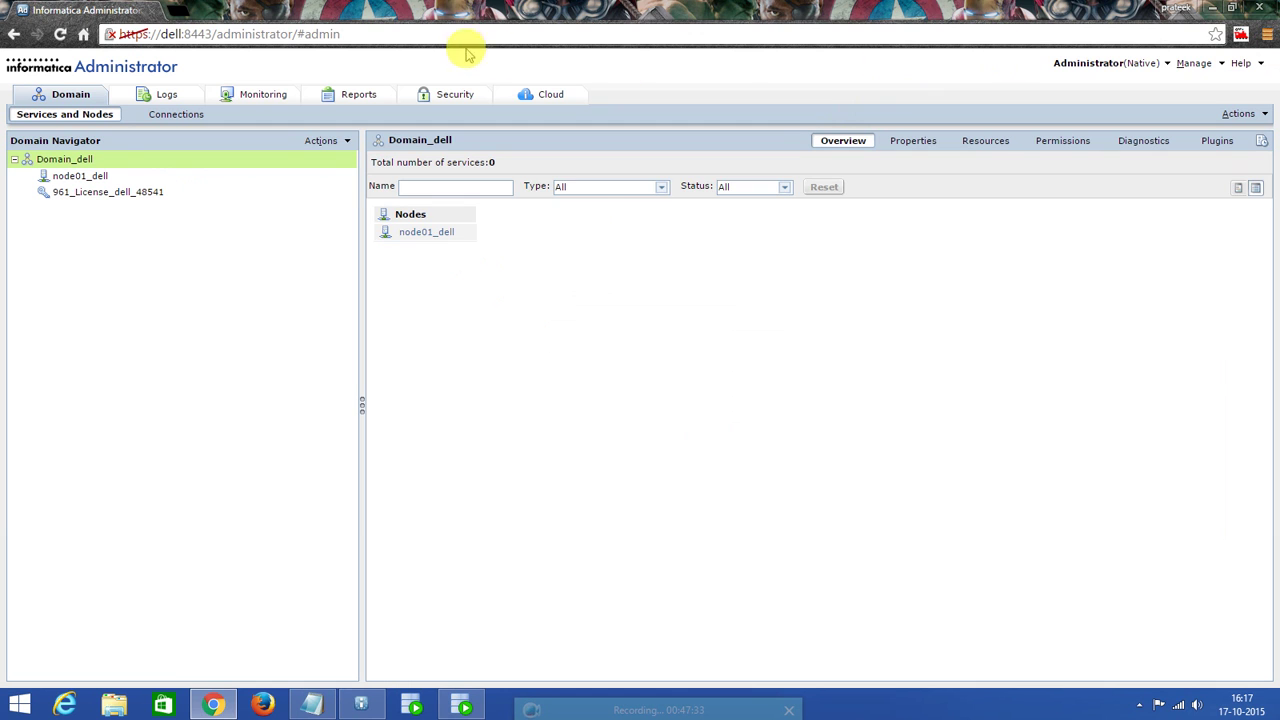
# Bookmark the Domain_dell overview page as 'Informatica Administrator: Domain'.
pyautogui.click(381, 33)
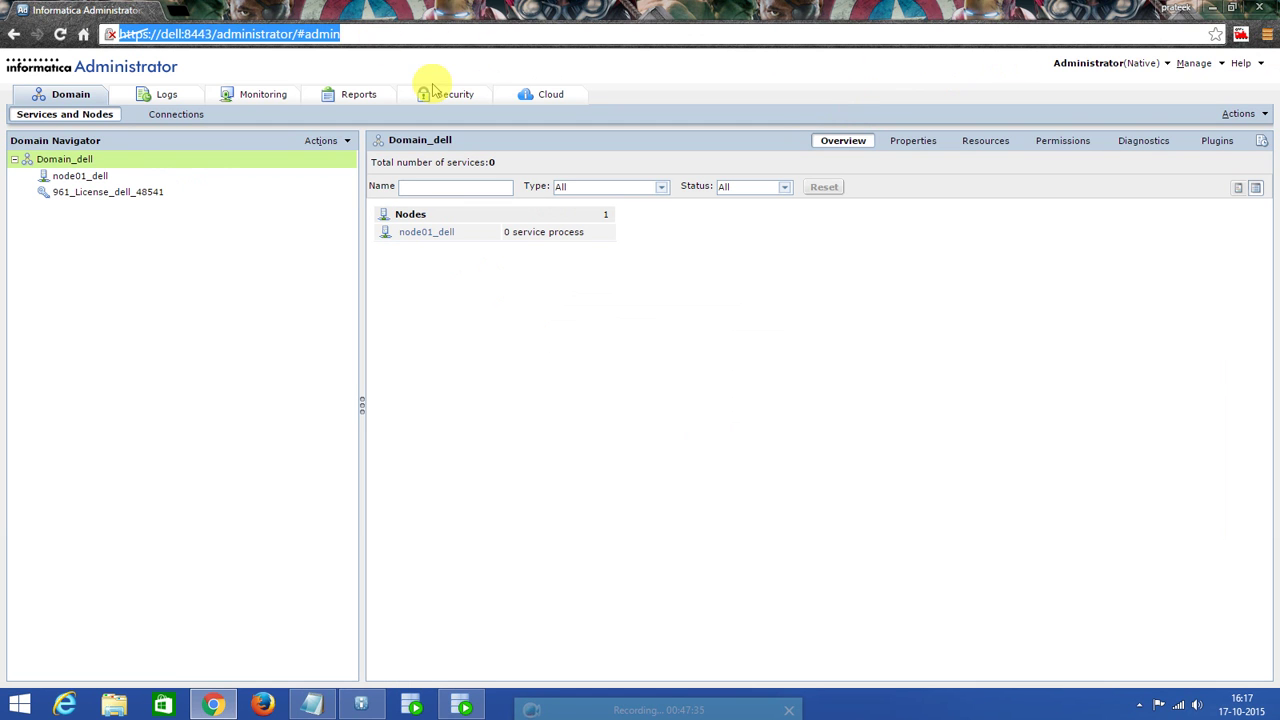
pyautogui.hotkey('ctrl', 'd')
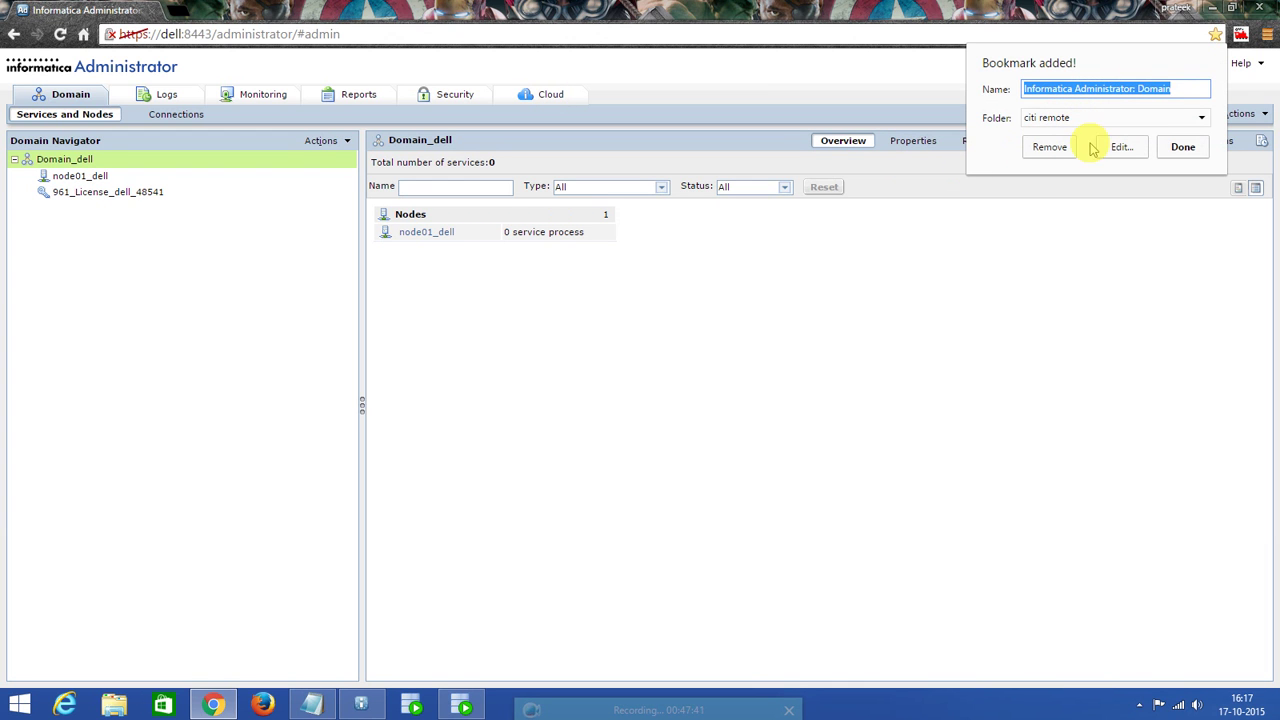
# Save the bookmark, then start repository service REP_TRNG with license 961_License_dell_48541 on node01_dell.
pyautogui.click(1178, 150)
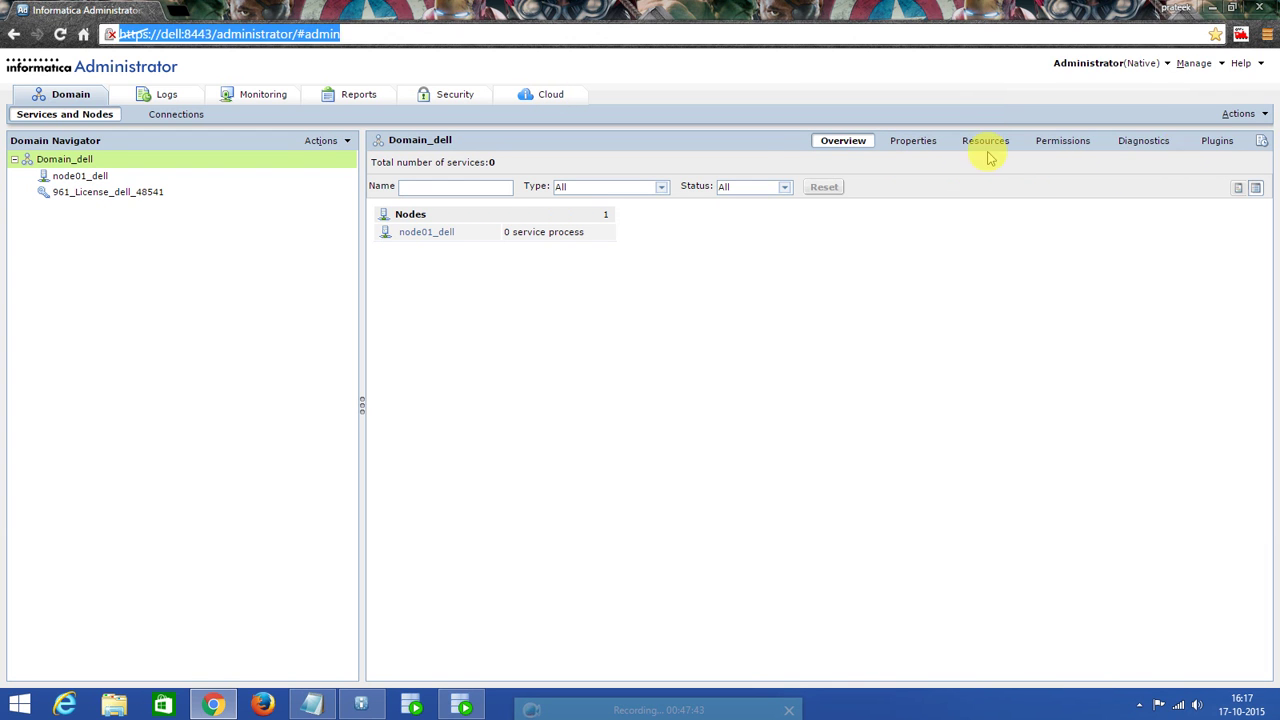
pyautogui.rightClick(67, 160)
pyautogui.moveTo(80, 168)
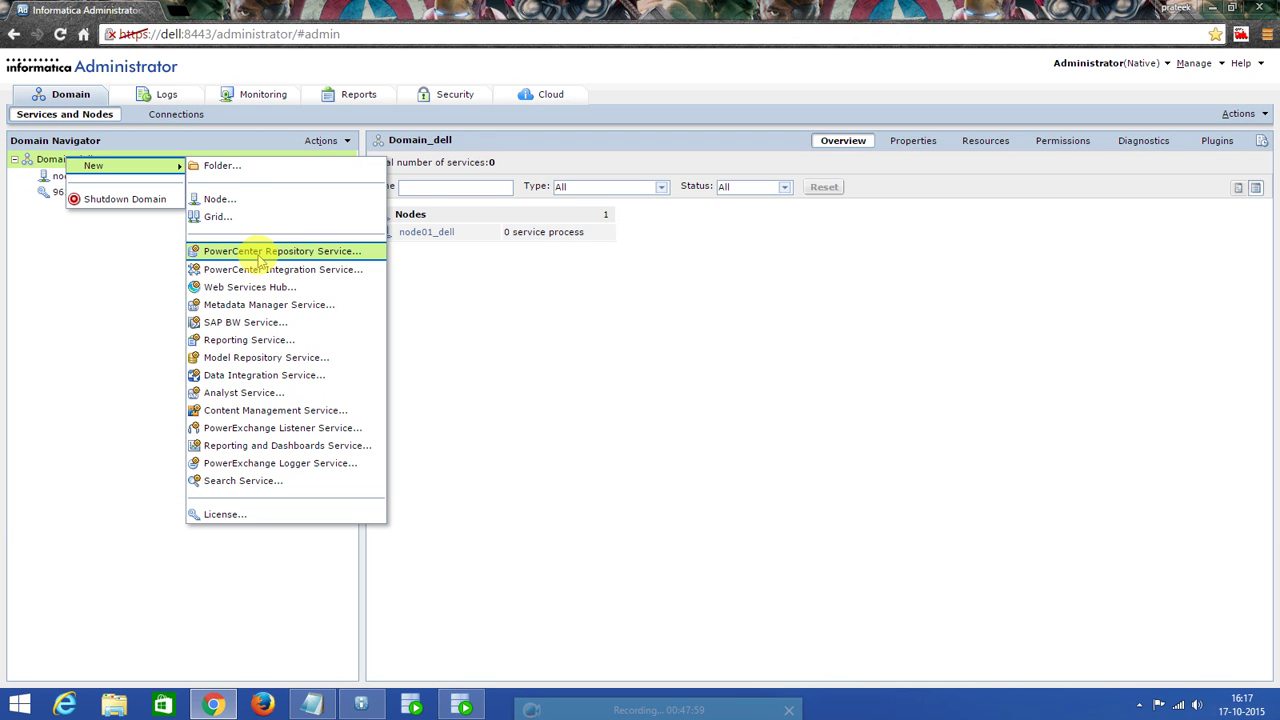
pyautogui.click(260, 252)
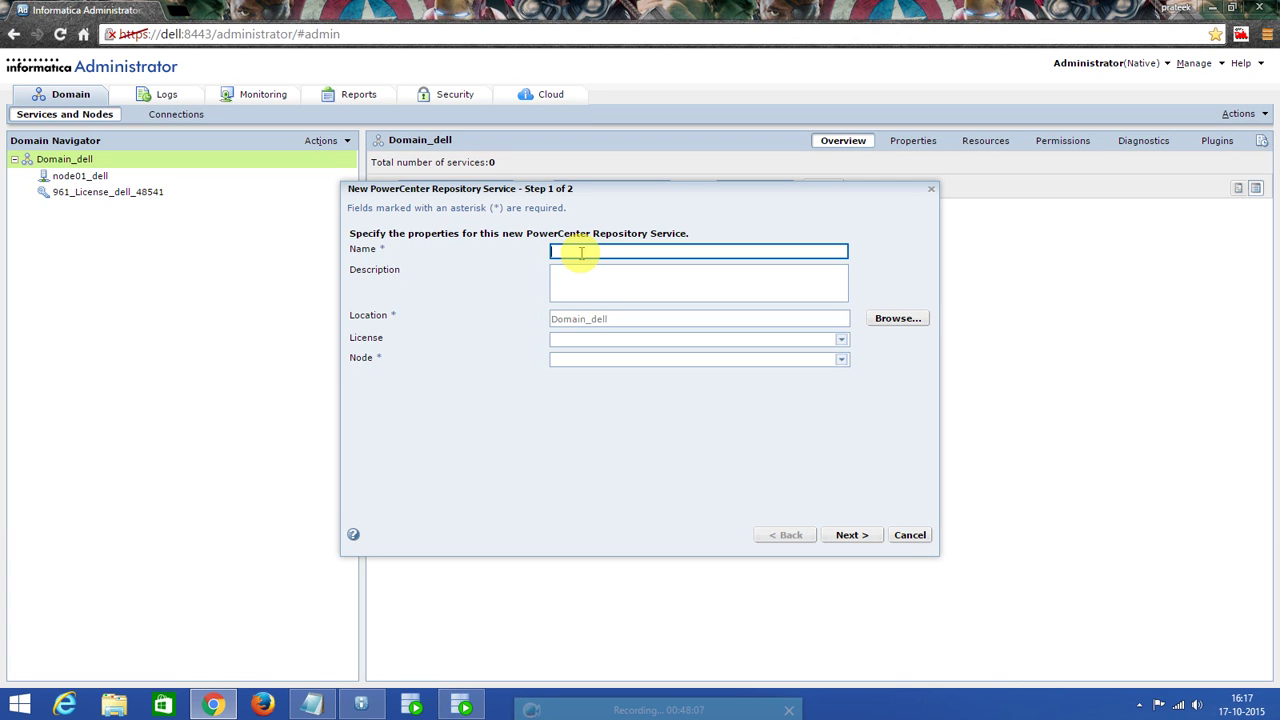
pyautogui.write('REP_TRNF')
pyautogui.press('BackSpace')
pyautogui.write('G')
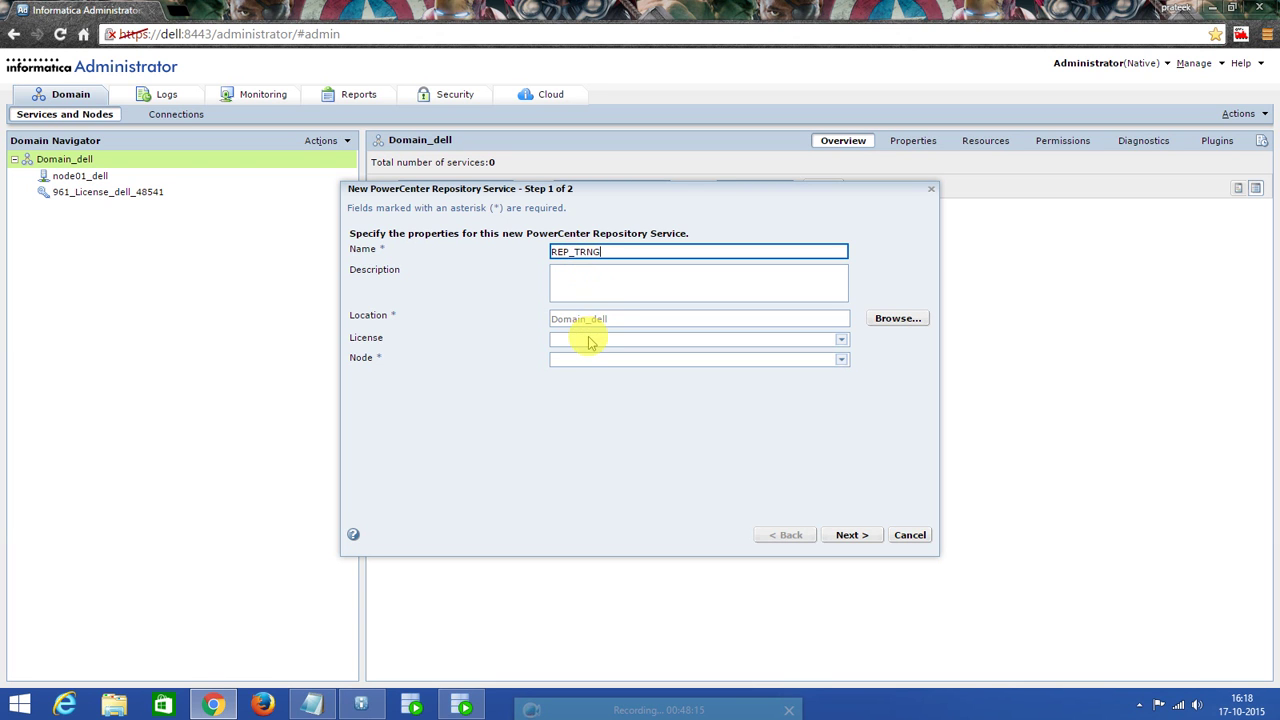
pyautogui.click(590, 341)
pyautogui.click(598, 368)
pyautogui.click(598, 361)
pyautogui.click(600, 375)
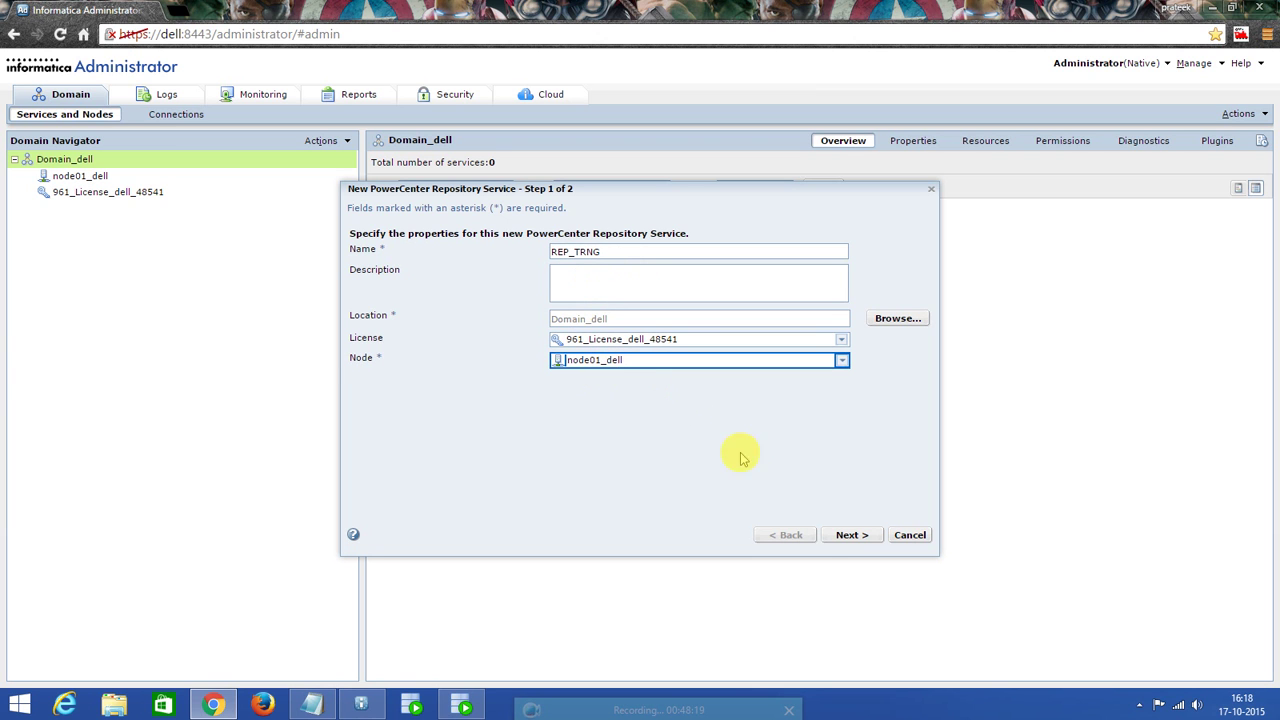
# Choose Oracle as the repository database type, then bring Oracle SQL Developer to the front.
pyautogui.click(845, 540)
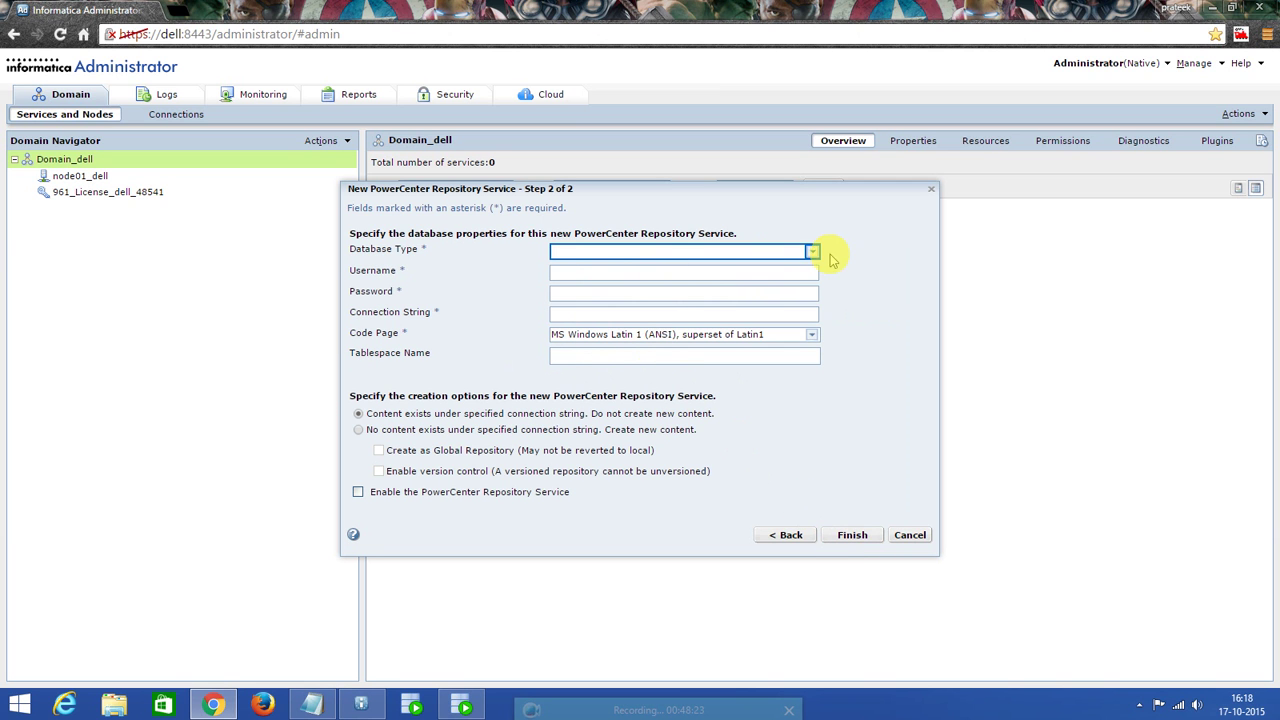
pyautogui.click(812, 253)
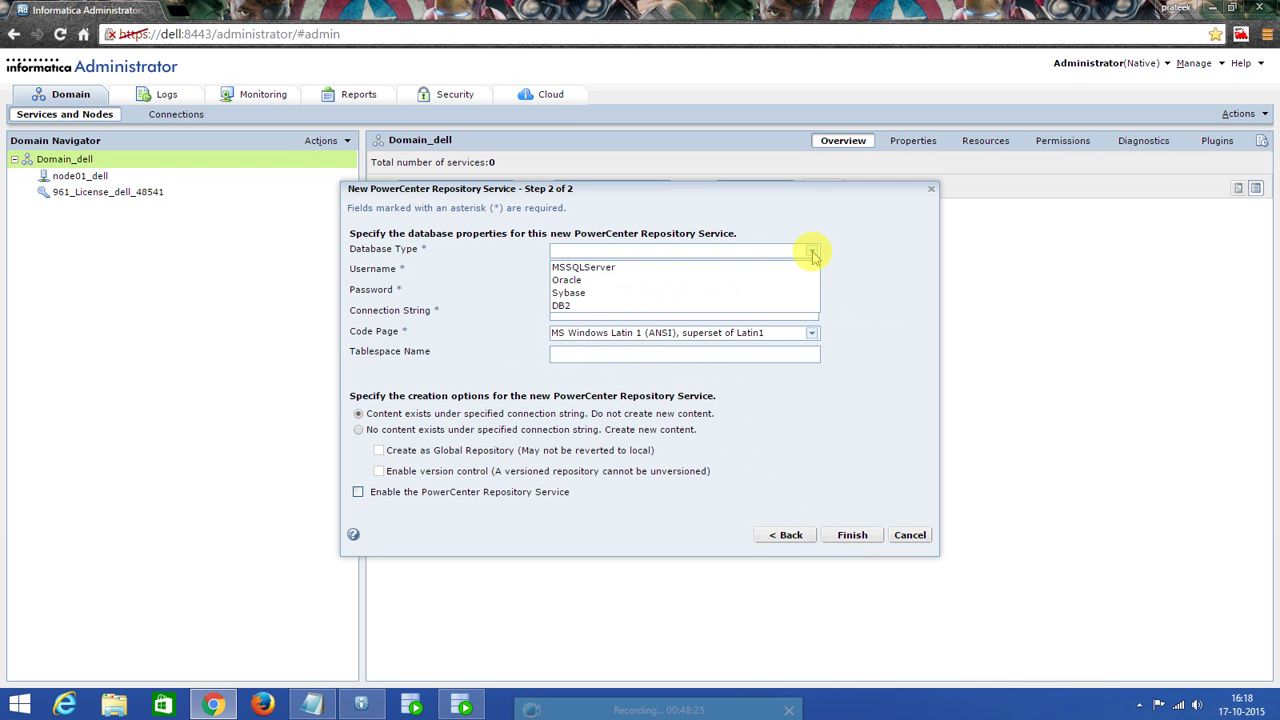
pyautogui.click(597, 280)
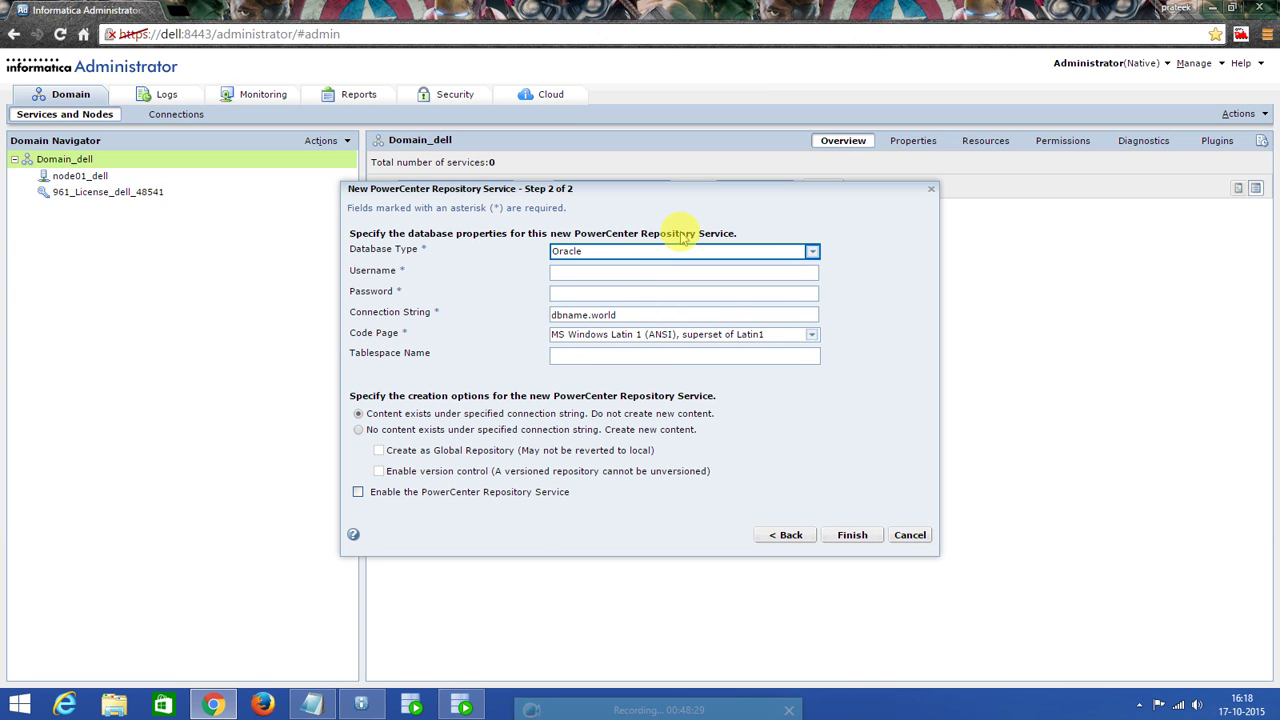
pyautogui.moveTo(462, 704)
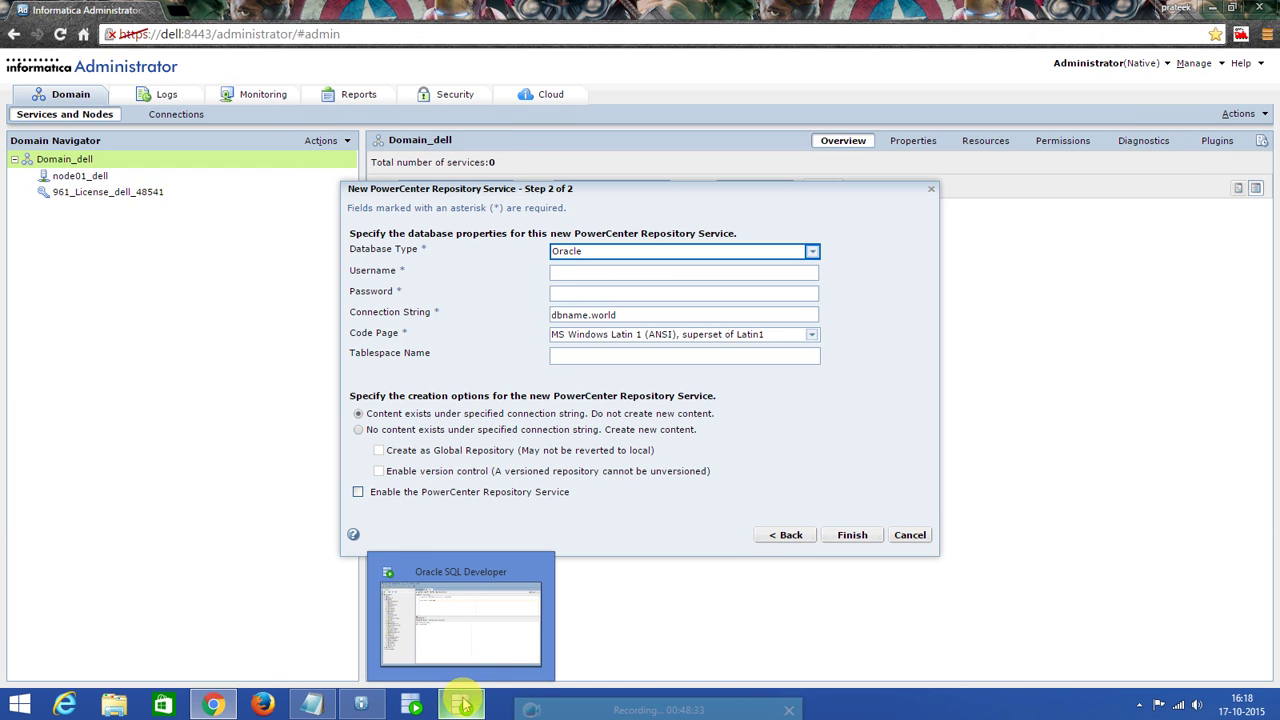
pyautogui.click(462, 704)
# Replace the old INFA_DOM statements and run 'create user INFA_REP identified by INFA_REP;', fixing the typo.
pyautogui.click(922, 190)
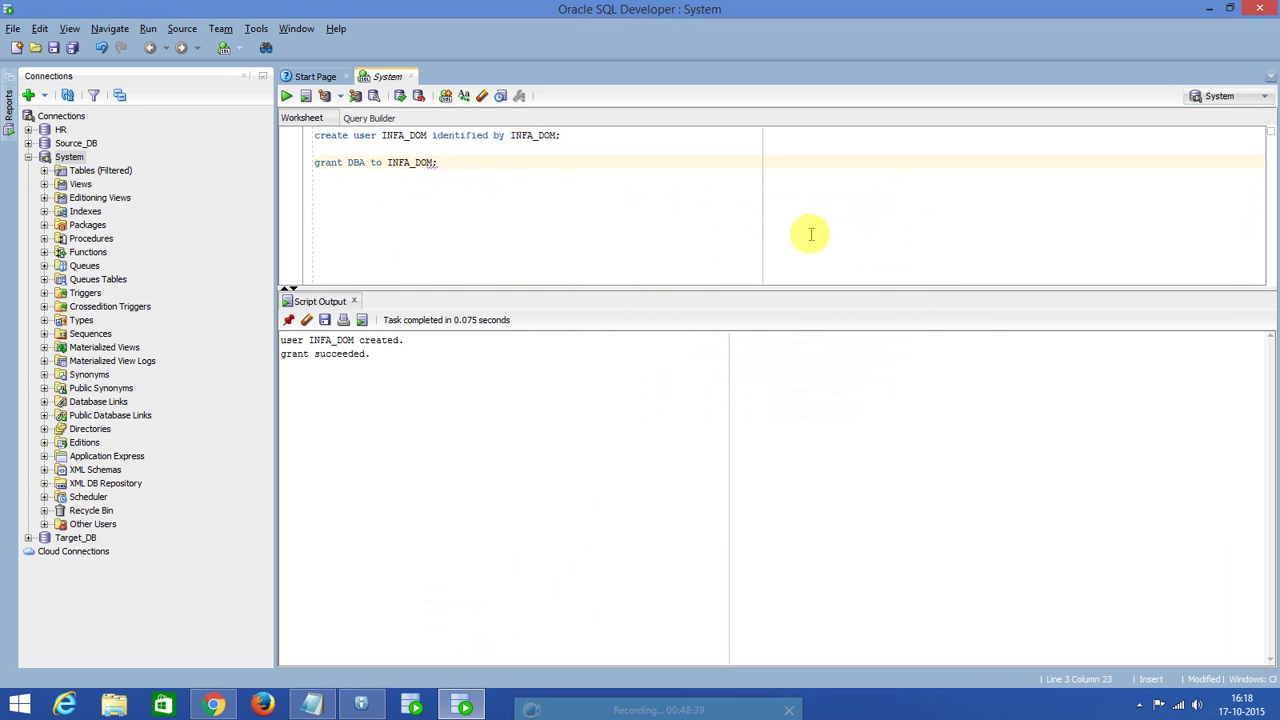
pyautogui.press('Return')
pyautogui.press('Return')
pyautogui.write('craete user IN')
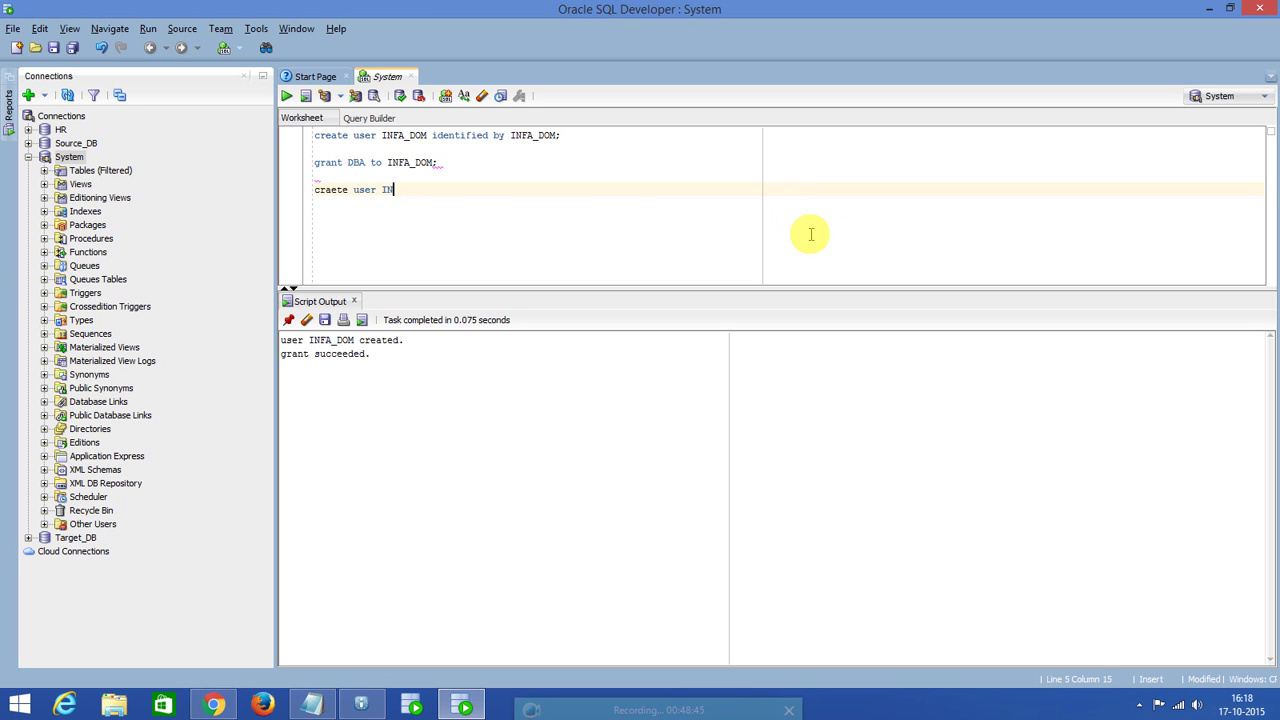
pyautogui.write('FA_REP identified by INFA_REP')
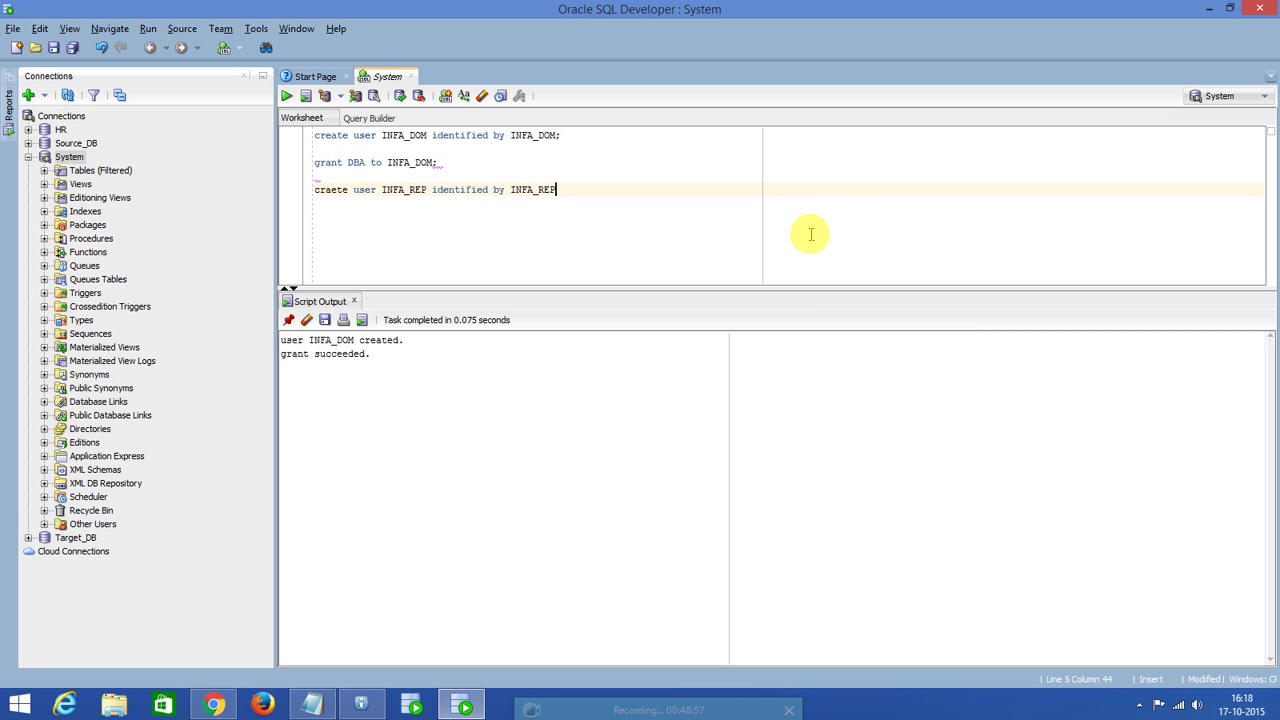
pyautogui.write(';')
pyautogui.hotkey('ctrl', 'Return')
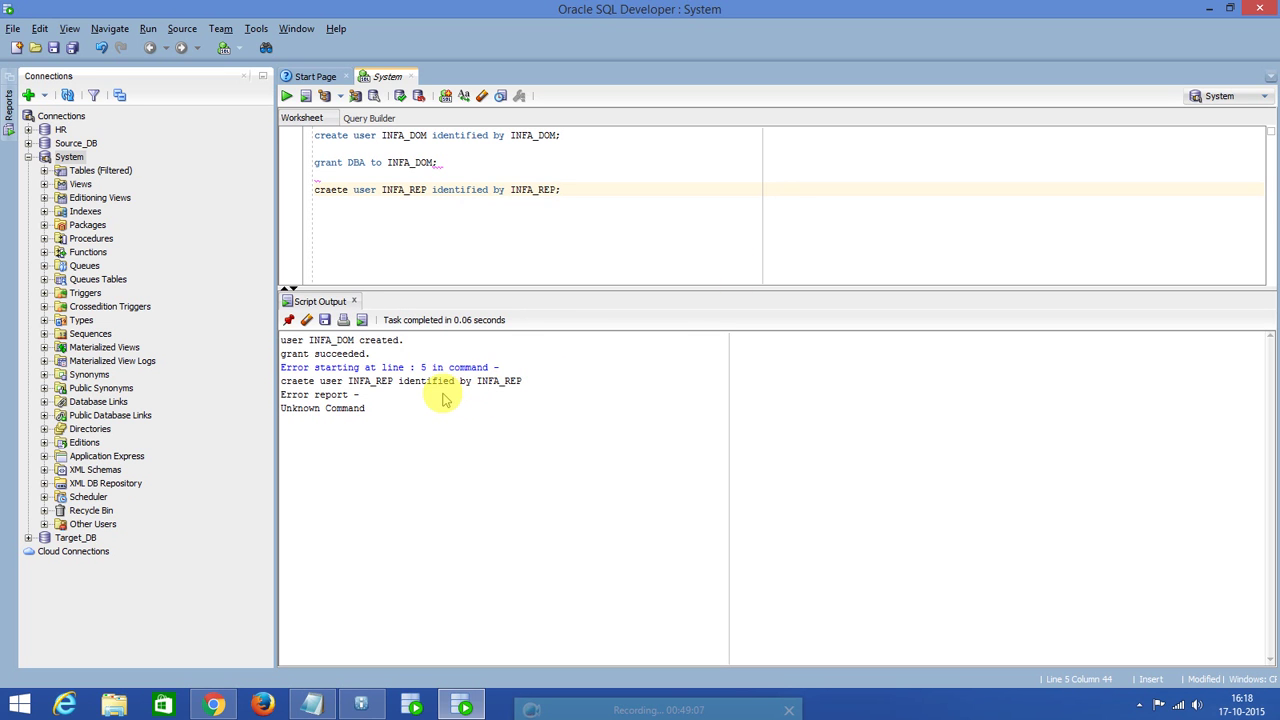
pyautogui.write(';')
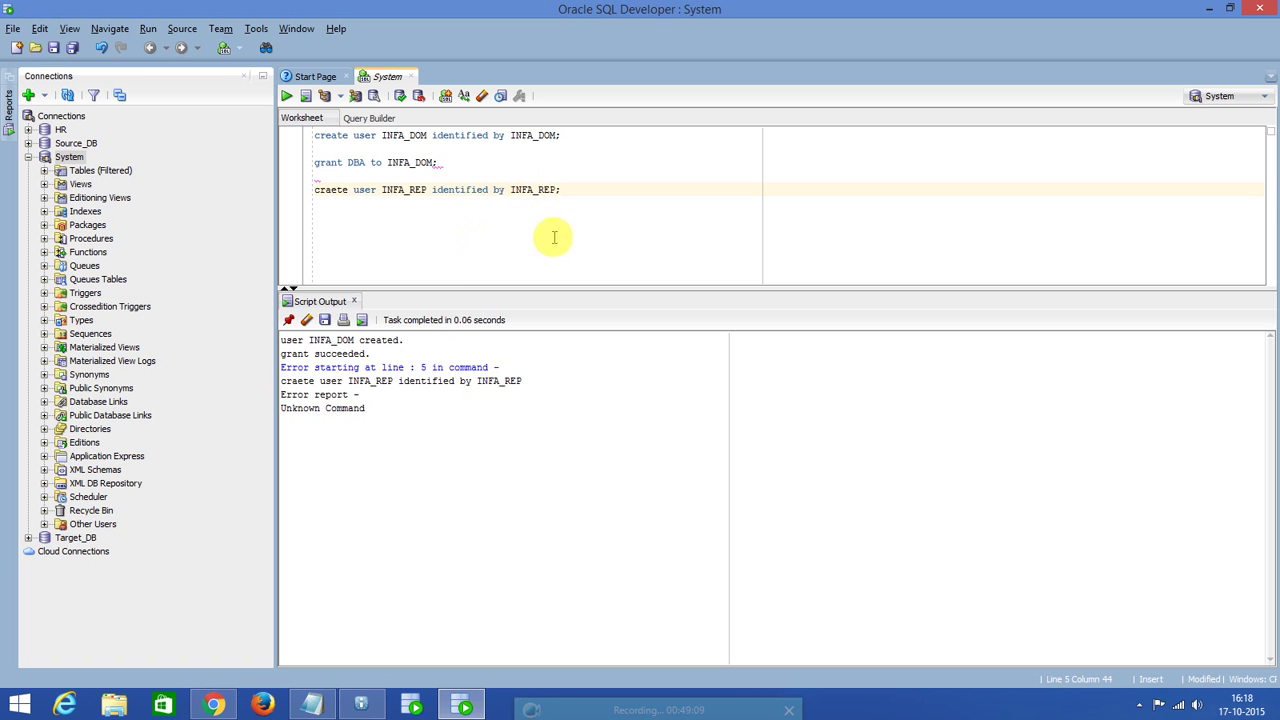
pyautogui.moveTo(449, 163); pyautogui.dragTo(137, 60)
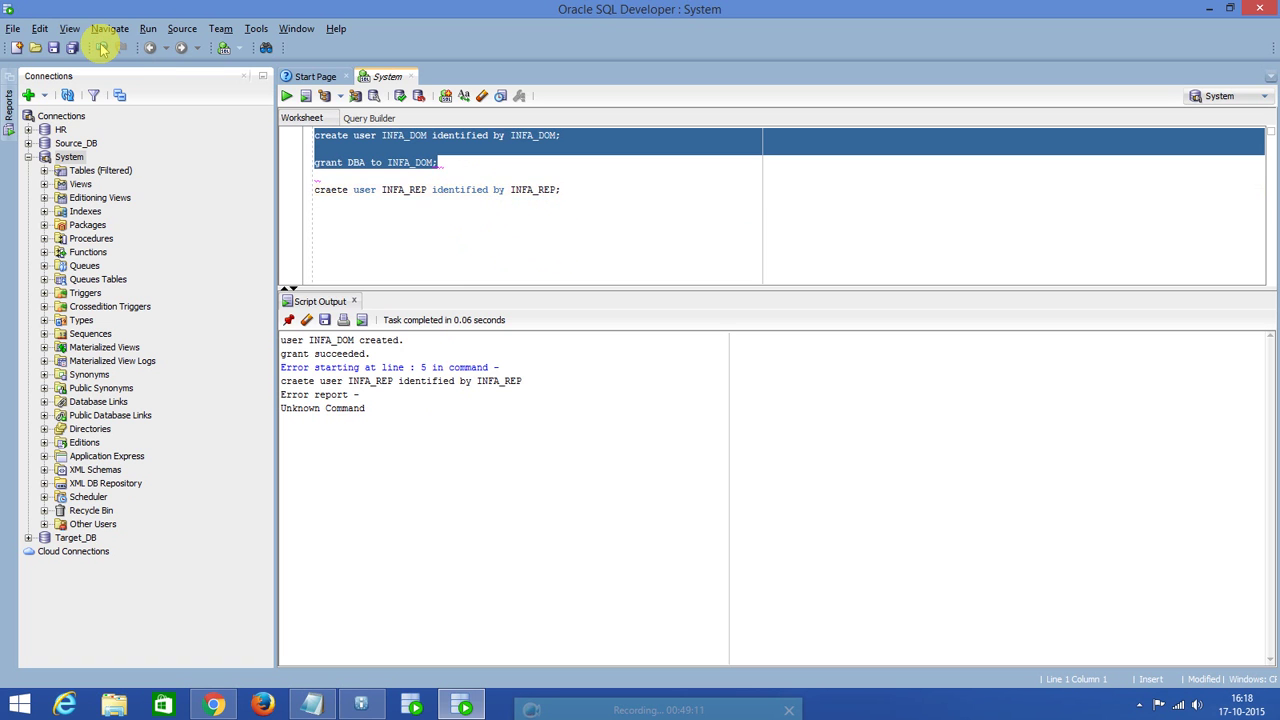
pyautogui.press('Delete')
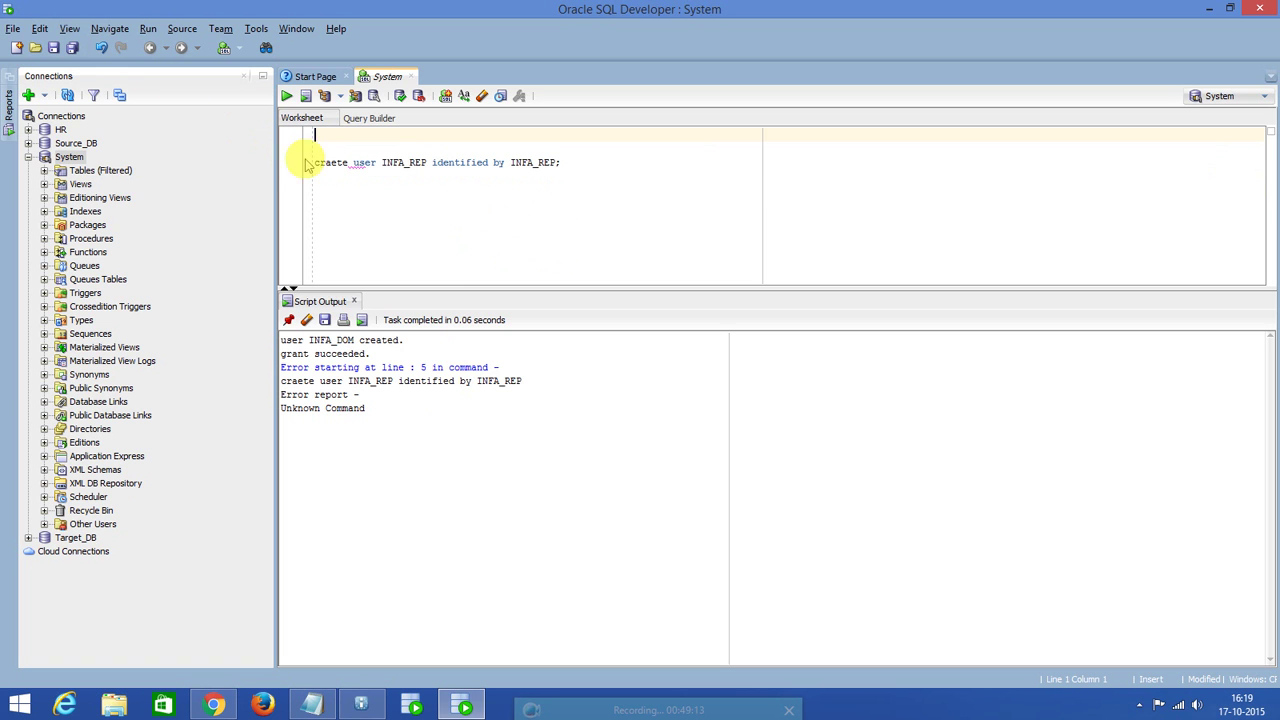
pyautogui.click(336, 165)
pyautogui.press('BackSpace')
pyautogui.press('BackSpace')
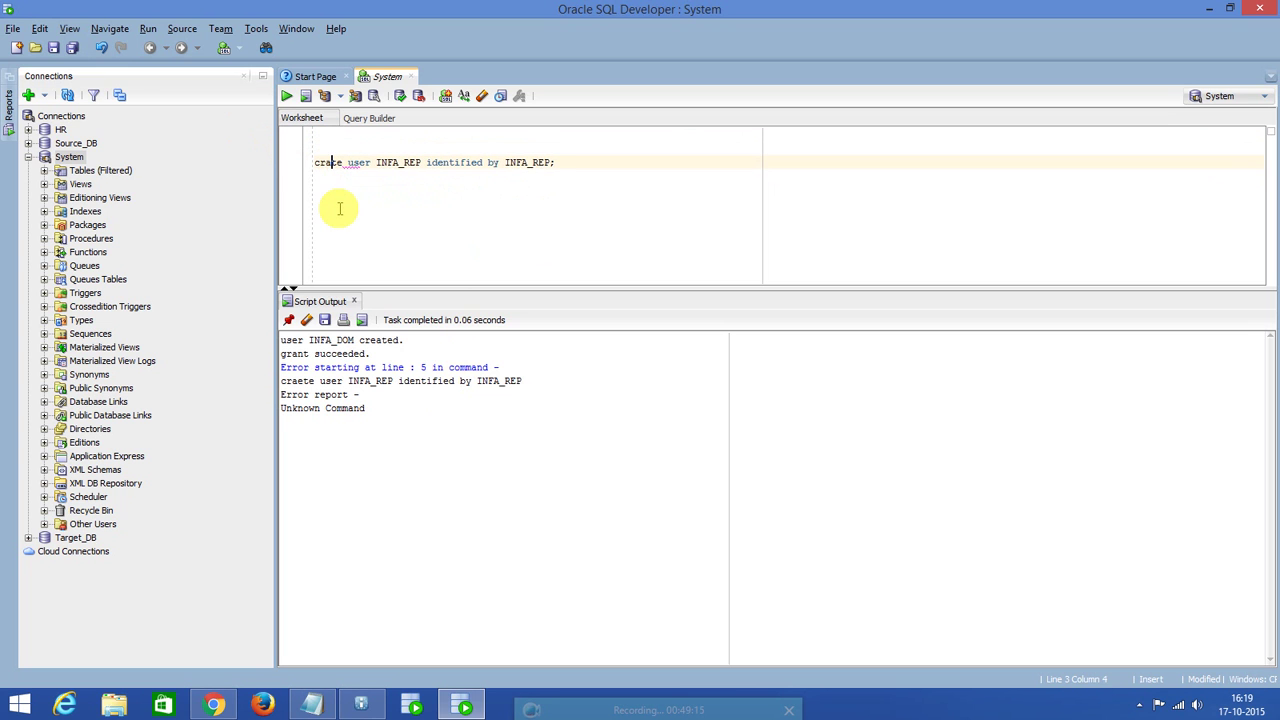
pyautogui.write('ea')
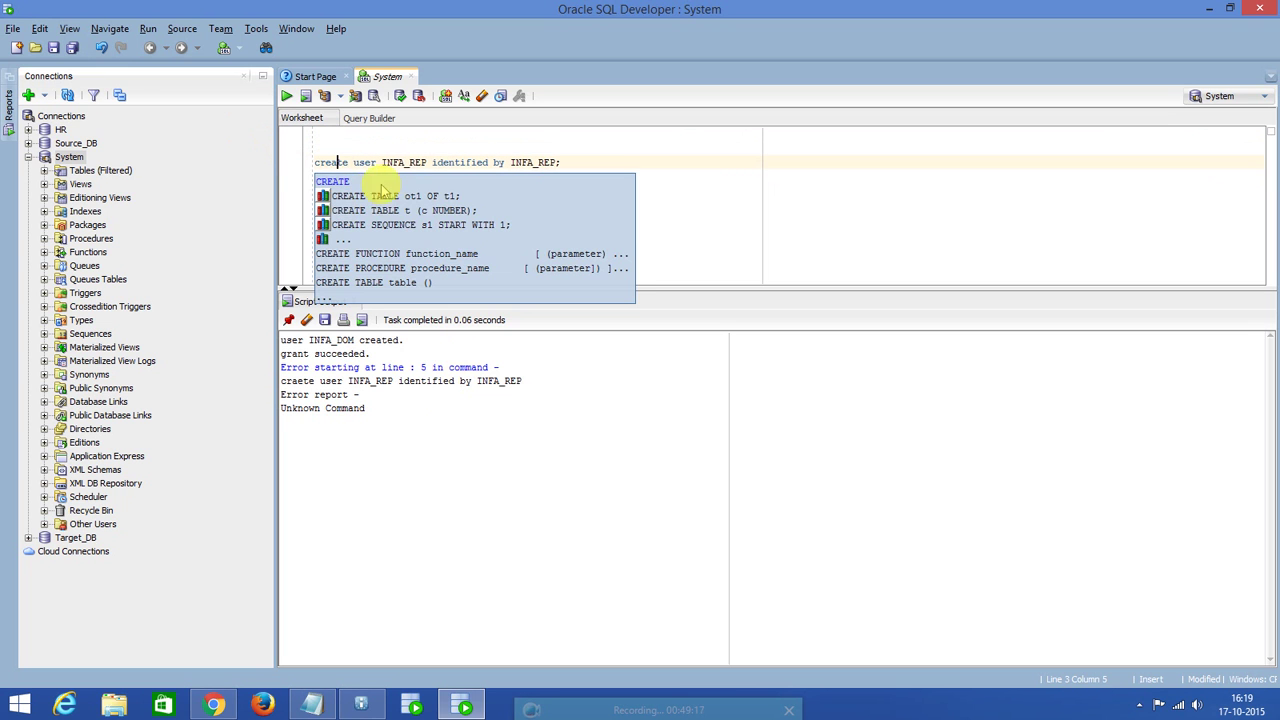
pyautogui.click(422, 162)
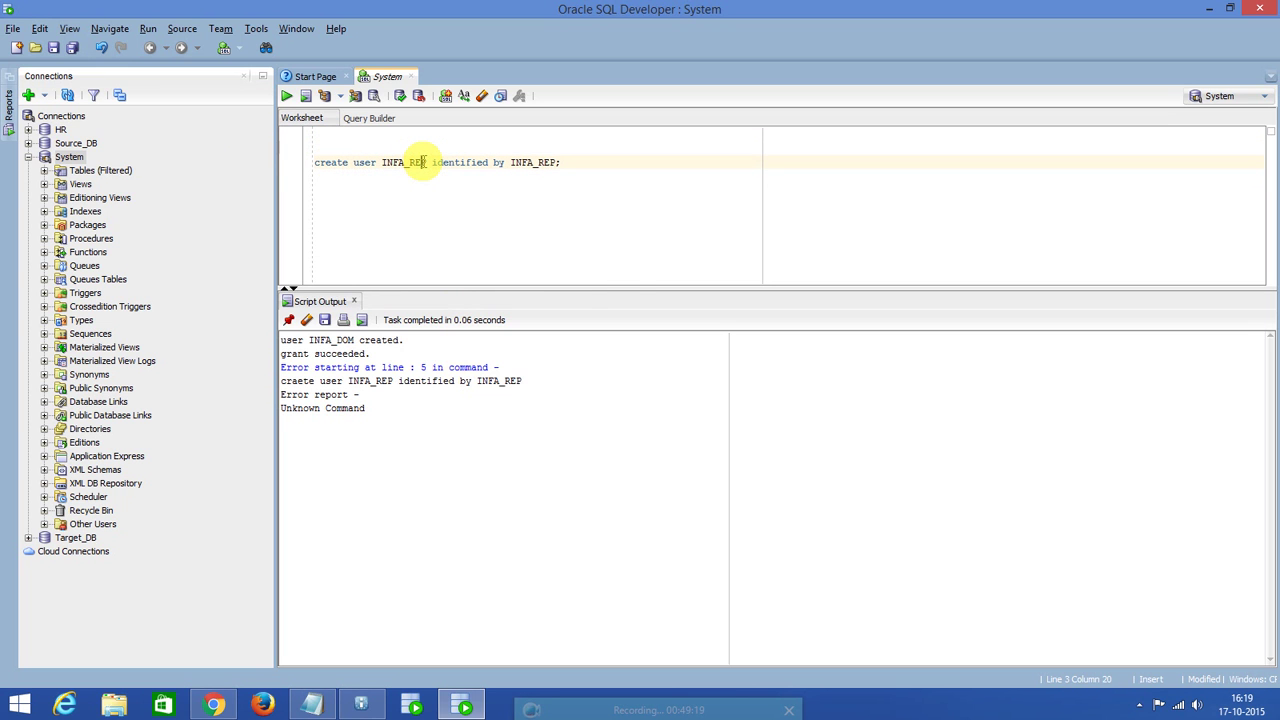
pyautogui.hotkey('ctrl', 'Return')
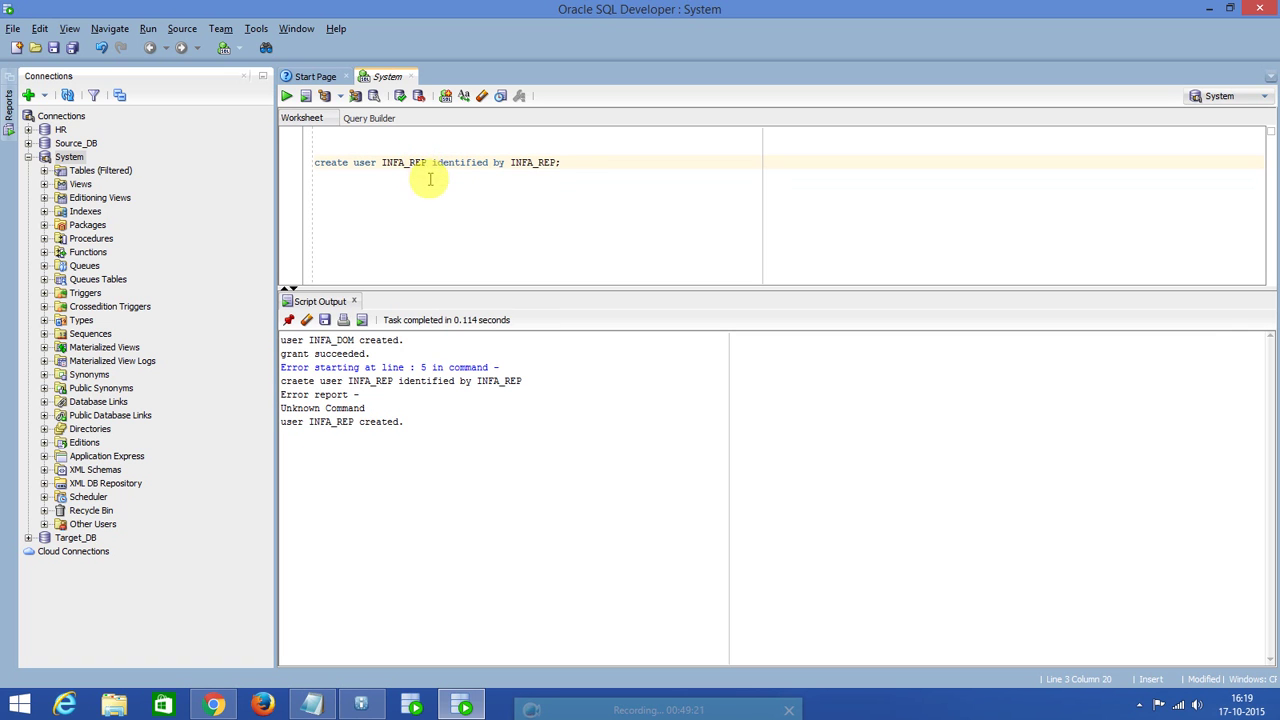
# Run 'grant DBA to INFA_REP;' in the worksheet.
pyautogui.press('Down')
pyautogui.press('Down')
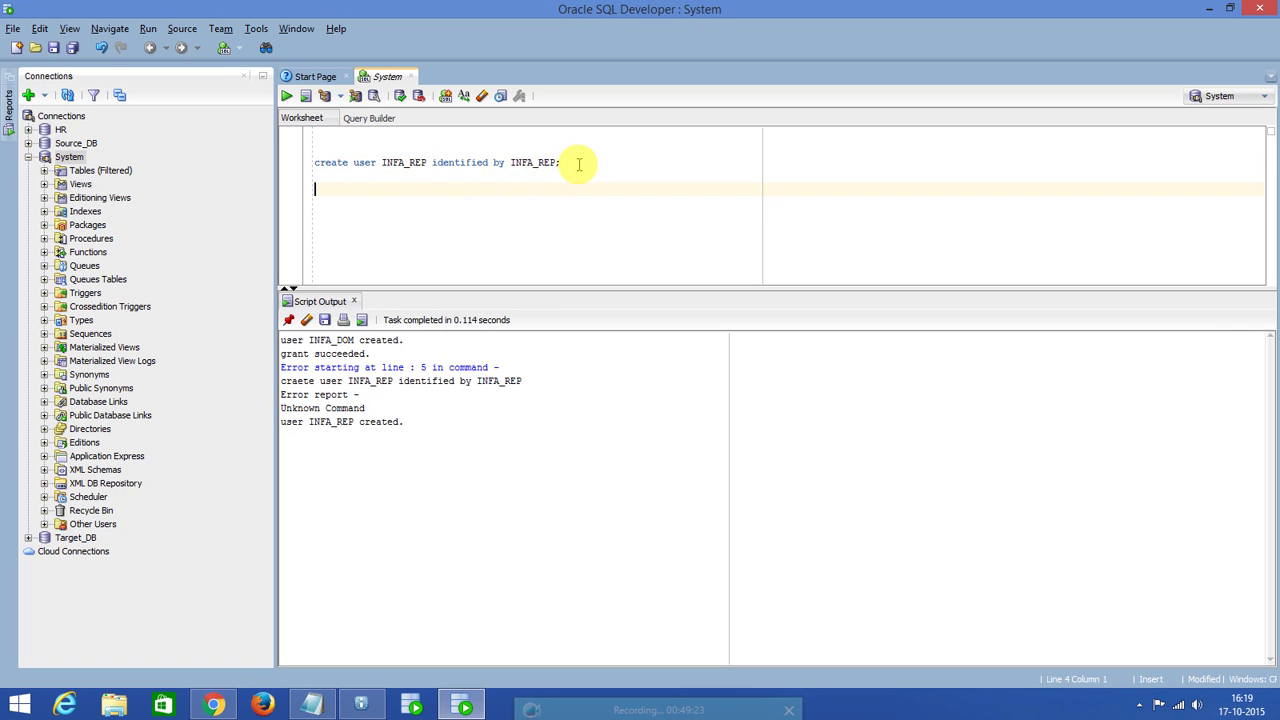
pyautogui.write('grant DBA to INFA_REP;')
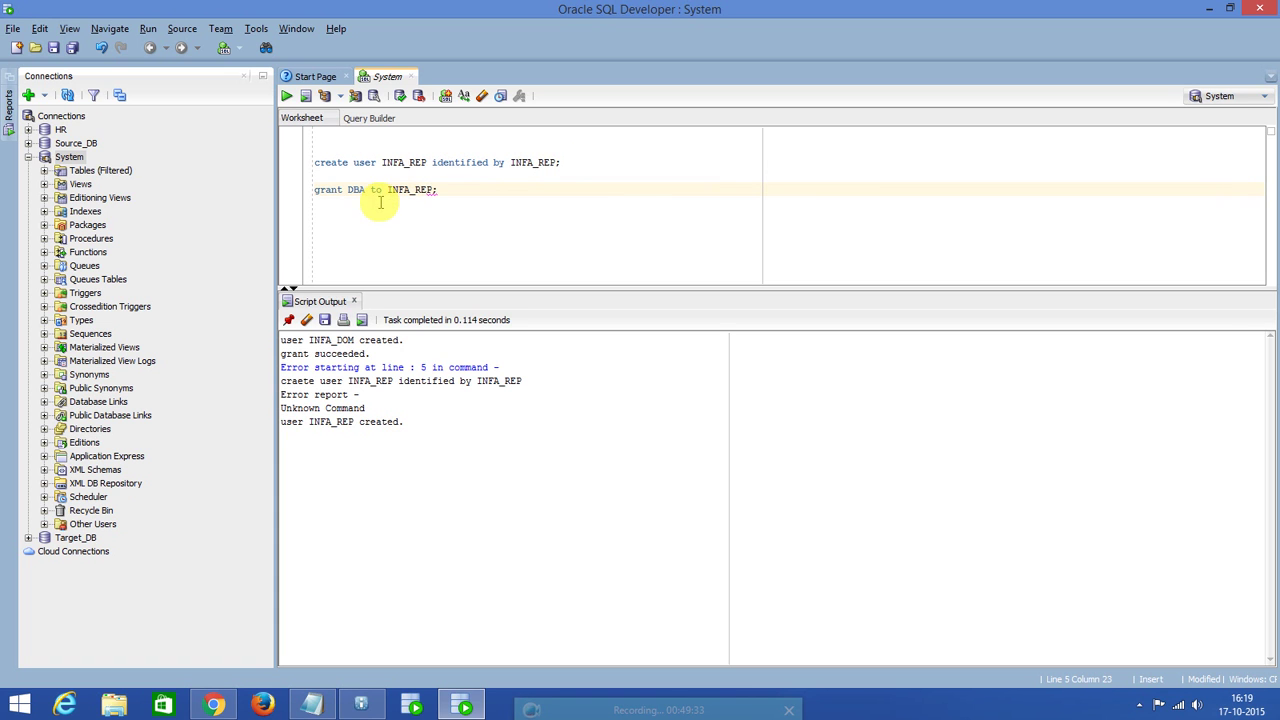
pyautogui.click(383, 190)
pyautogui.click(286, 95)
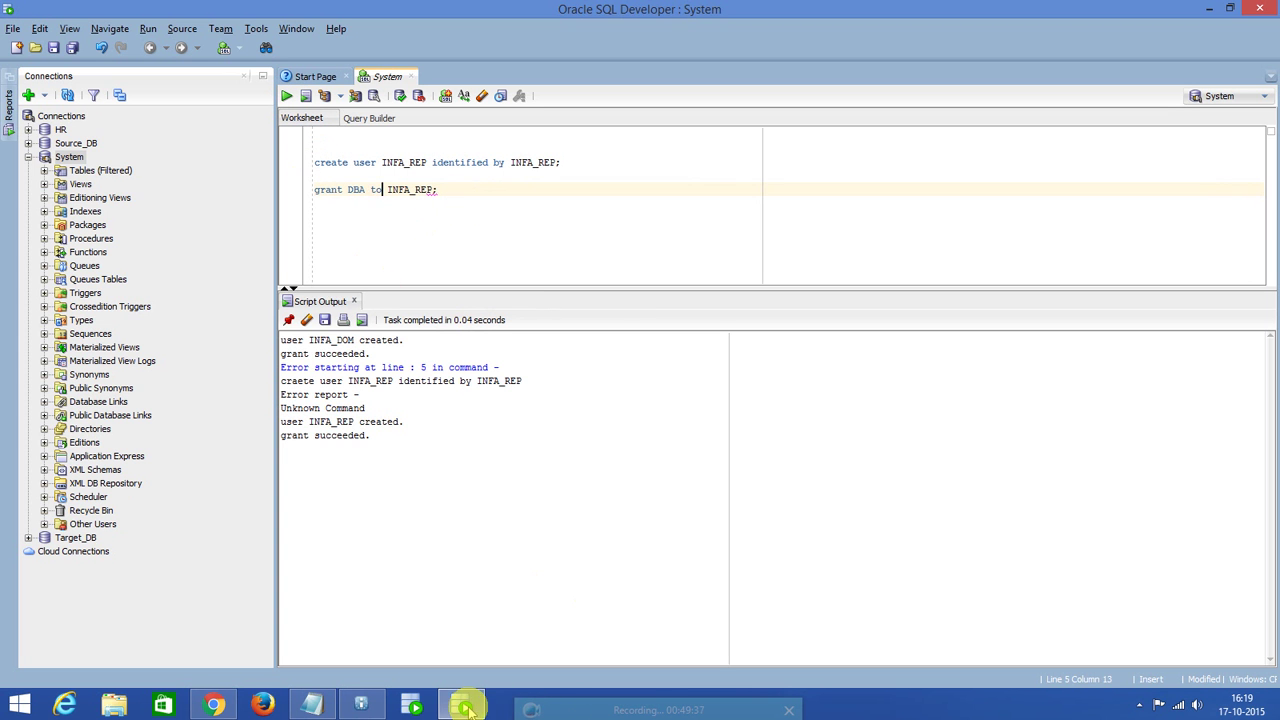
# Finish REP_TRNG with database user INFA_REP, its password, connect string XE, new content and version control.
pyautogui.click(1209, 9)
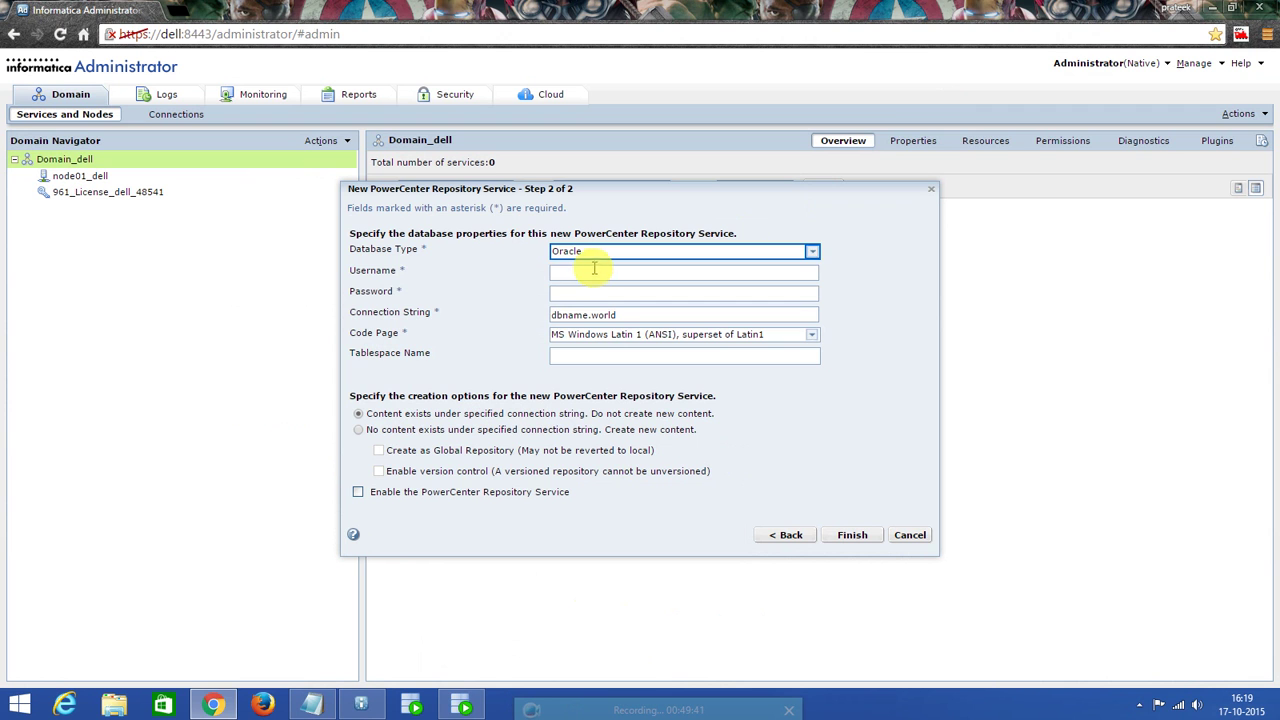
pyautogui.click(593, 270)
pyautogui.write('IN')
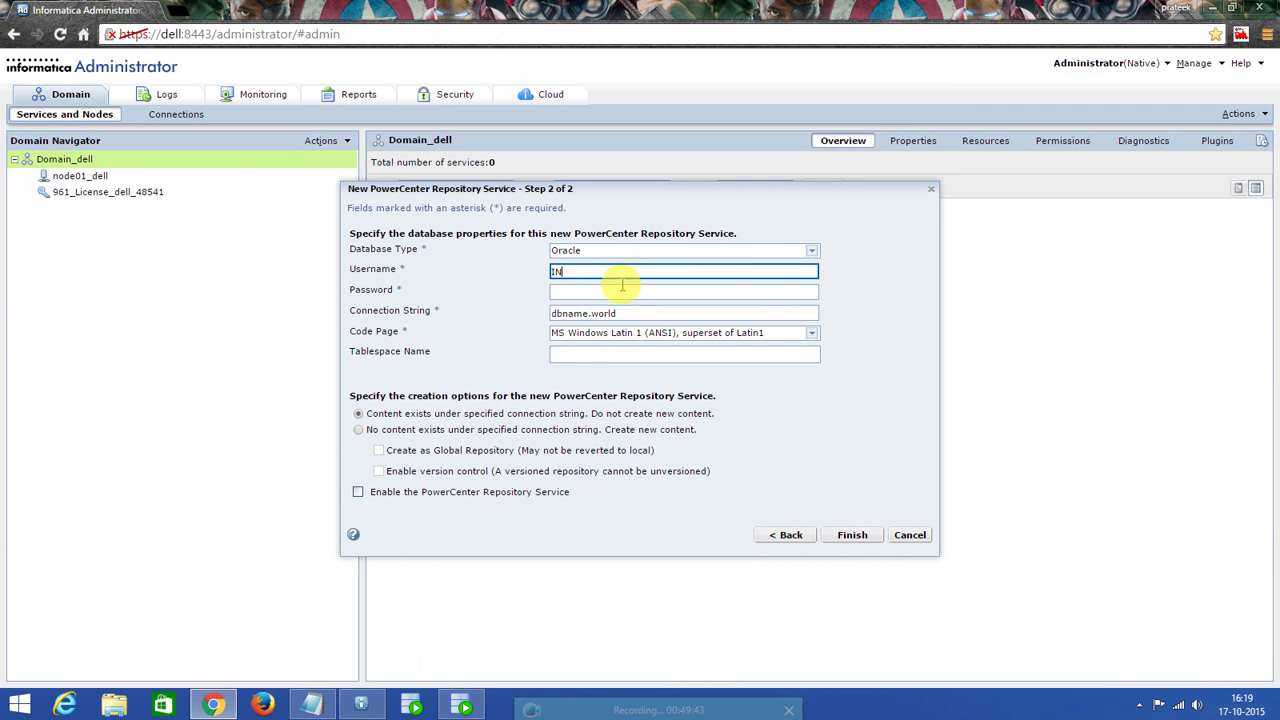
pyautogui.write('FA_REP')
pyautogui.click(618, 290)
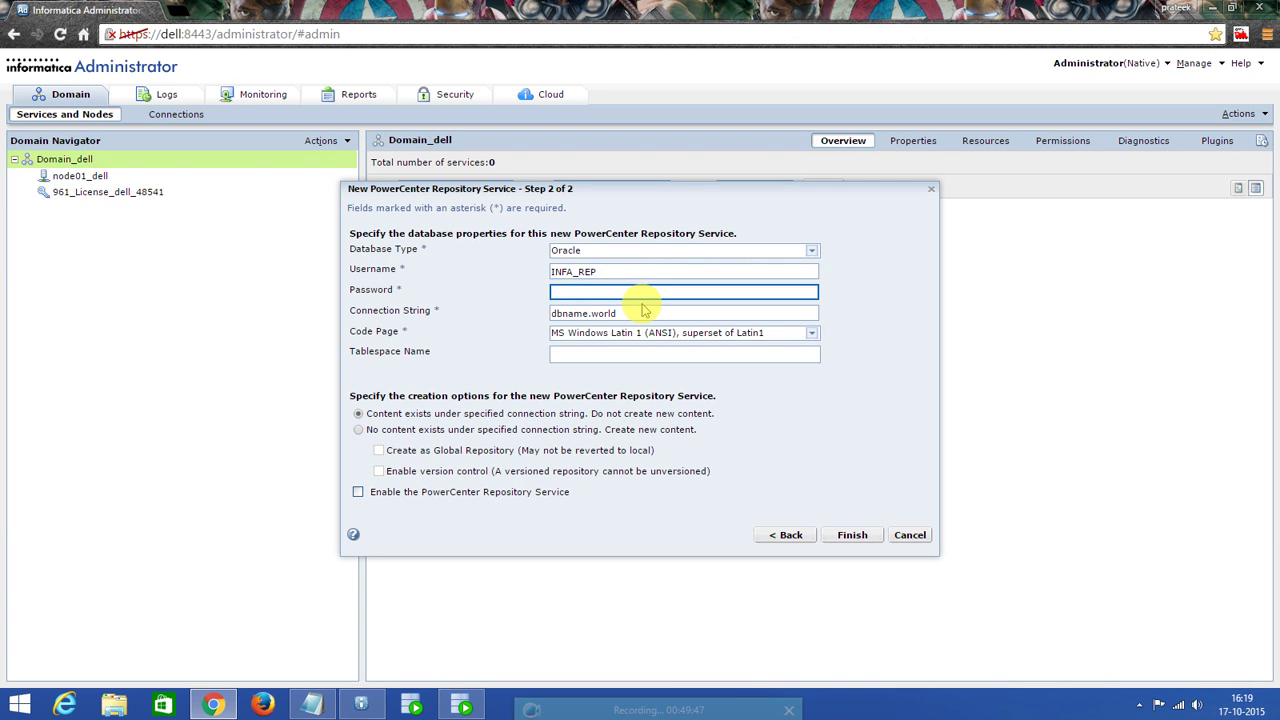
pyautogui.write('INFA_REP')
pyautogui.press('Tab')
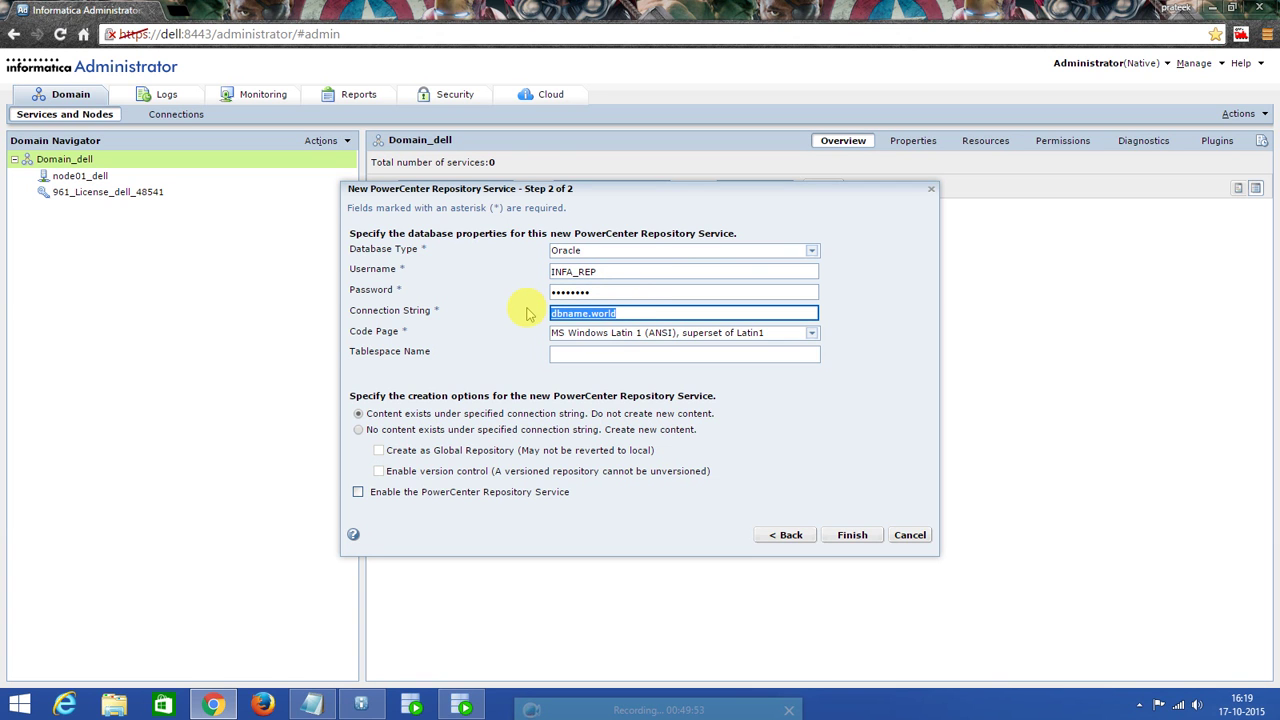
pyautogui.write('XE')
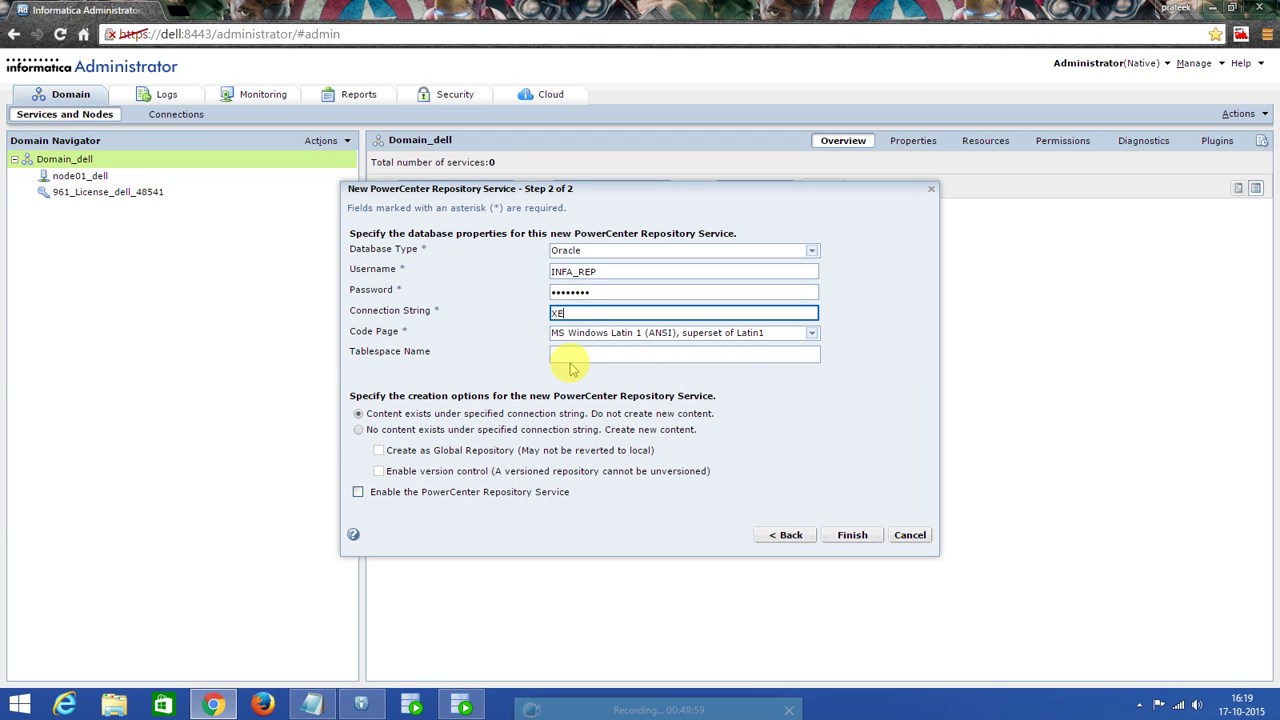
pyautogui.click(358, 430)
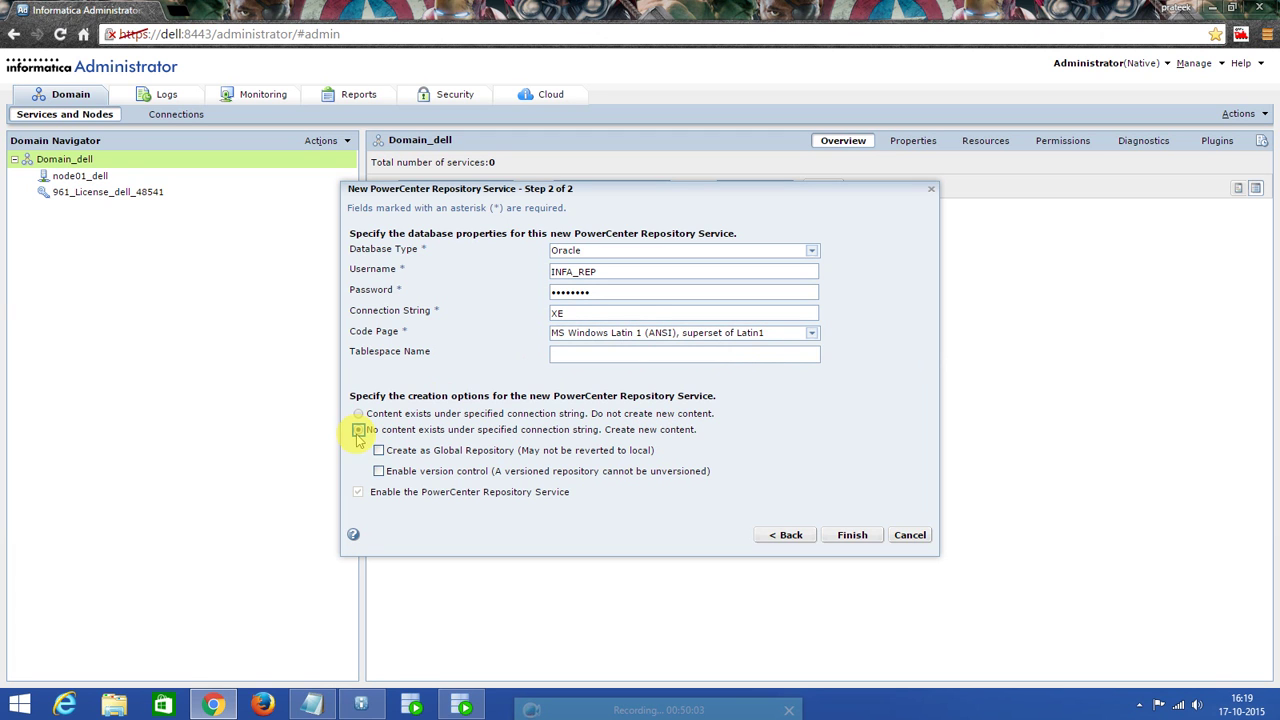
pyautogui.click(379, 473)
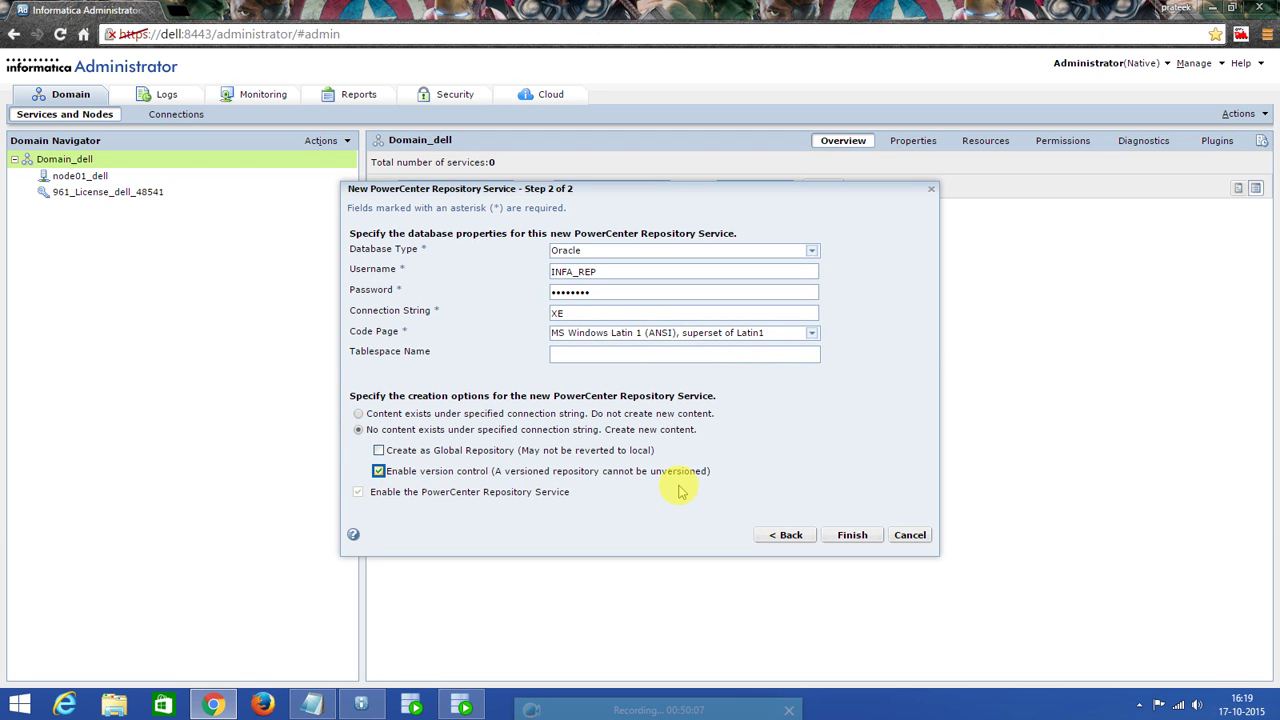
pyautogui.click(845, 545)
pyautogui.click(850, 538)
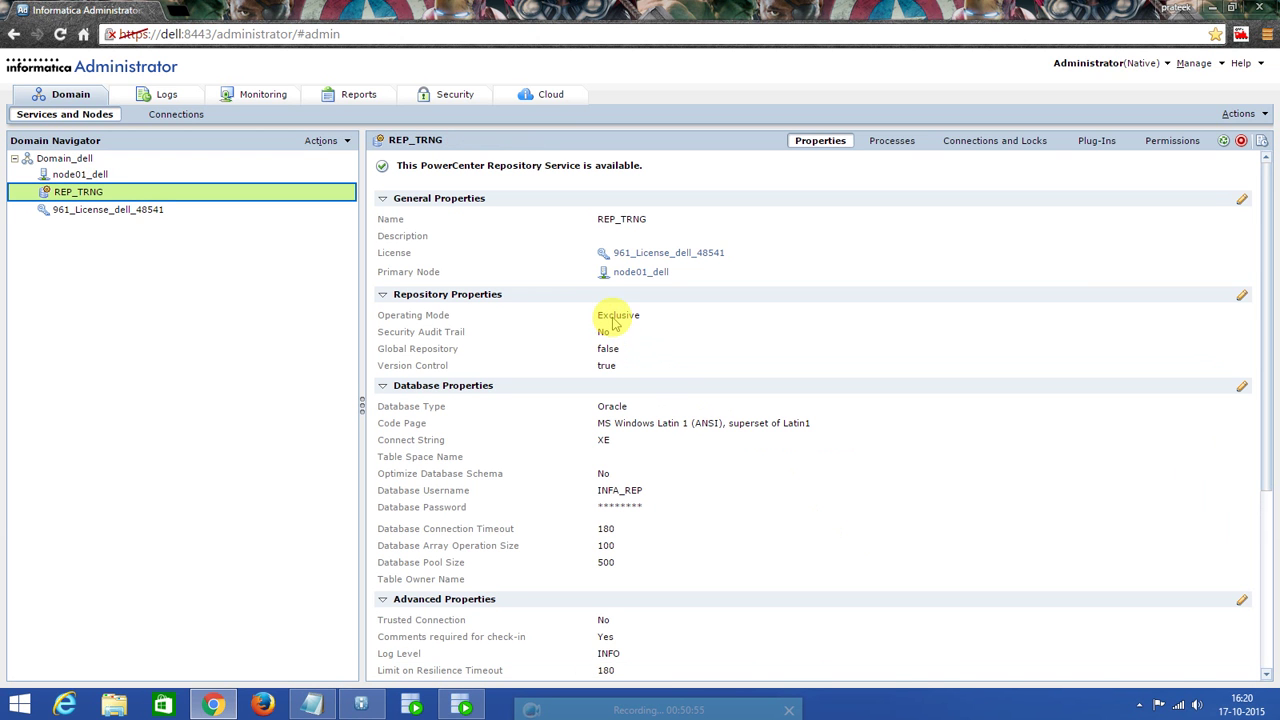
# Change REP_TRNG's operating mode from Exclusive to Normal and confirm the service restart.
pyautogui.click(1242, 297)
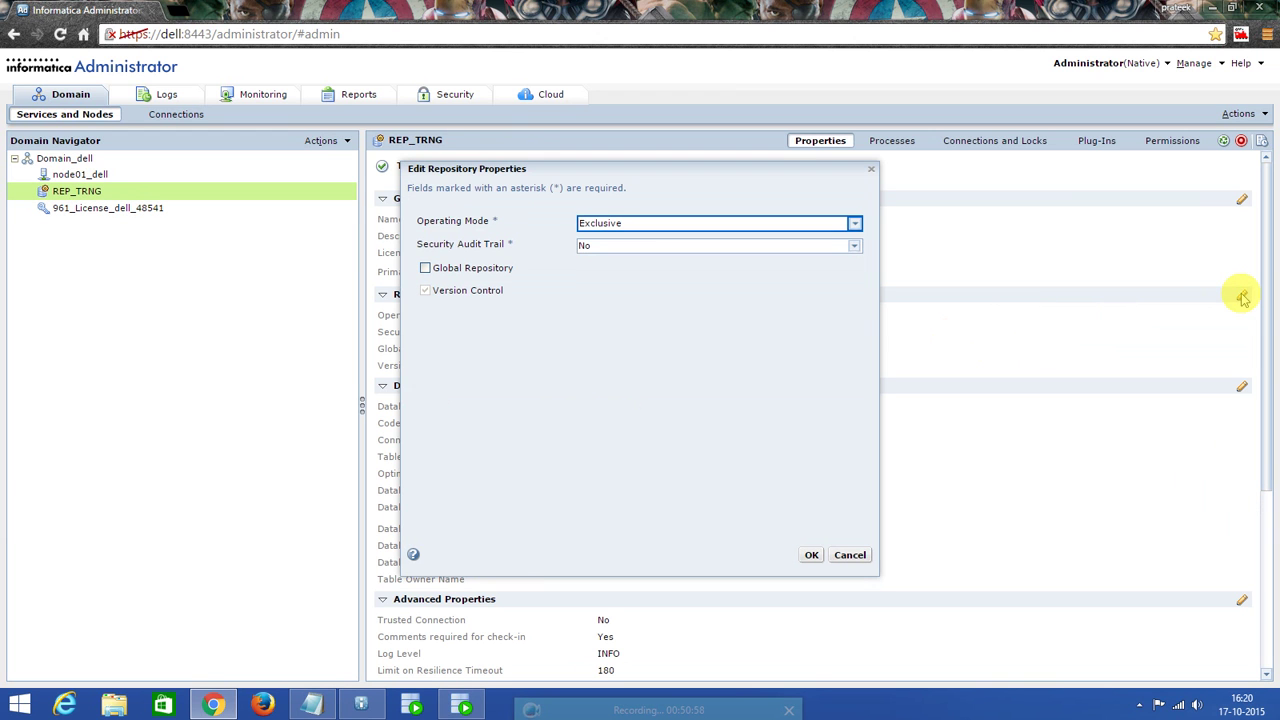
pyautogui.click(752, 223)
pyautogui.click(640, 253)
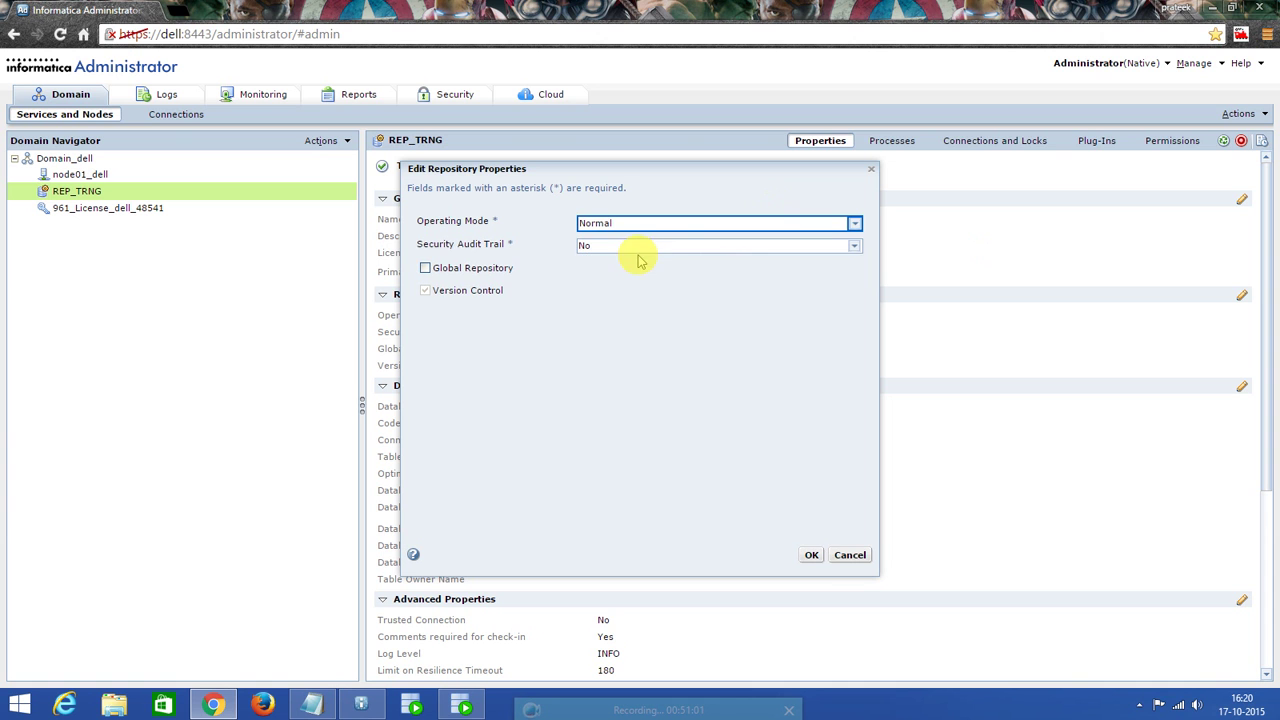
pyautogui.click(812, 556)
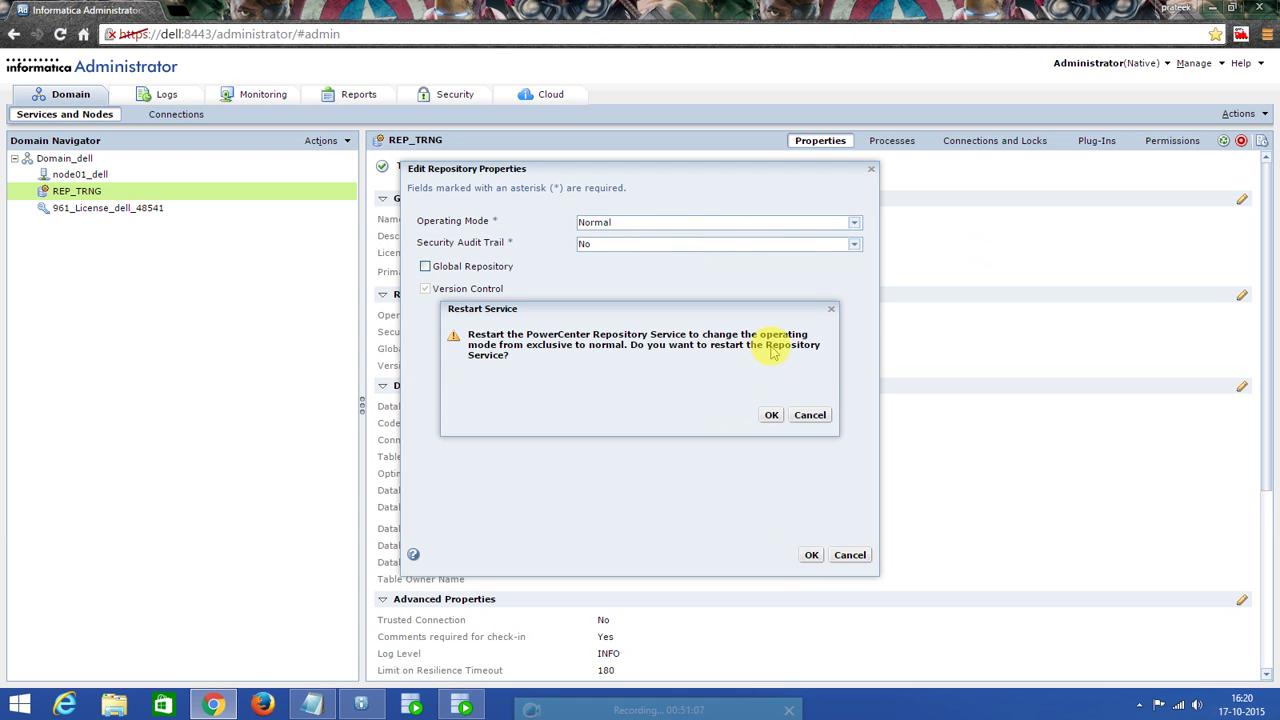
pyautogui.click(770, 414)
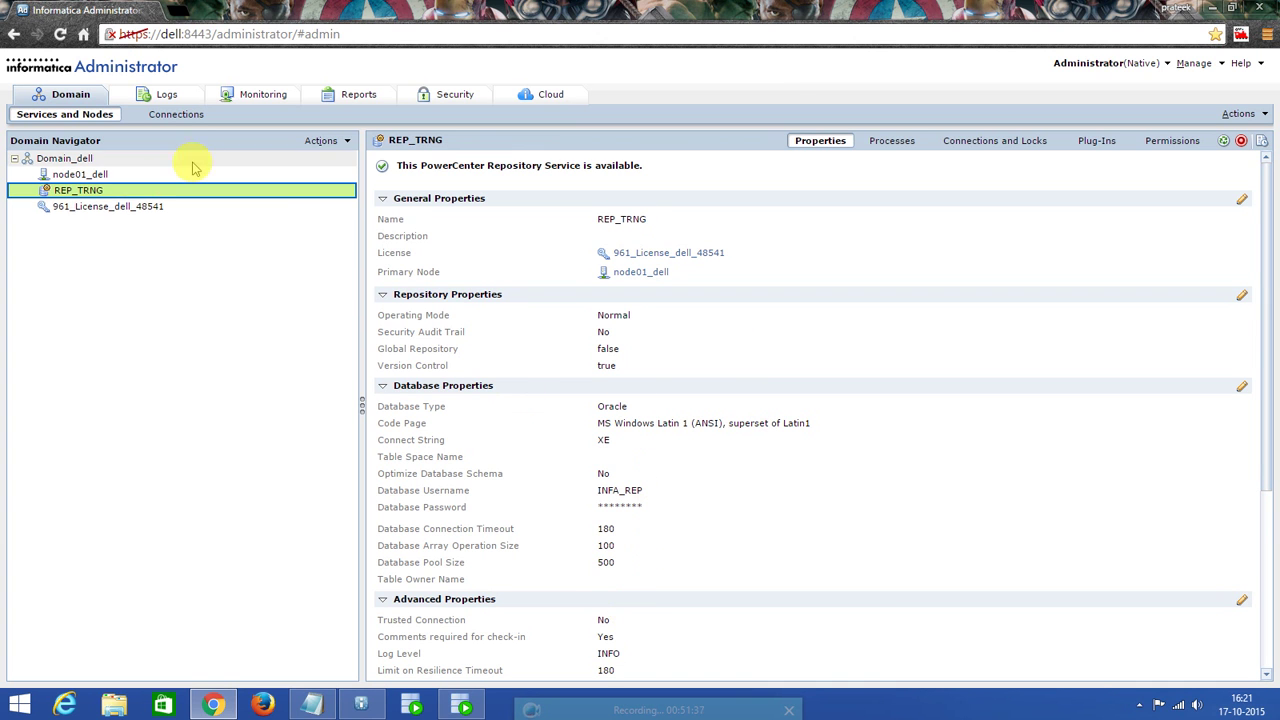
pyautogui.moveTo(86, 161); pyautogui.dragTo(90, 162)
# Start a new integration service IS_TRNG with license 961_License_dell_48541 on node01_dell.
pyautogui.rightClick(90, 161)
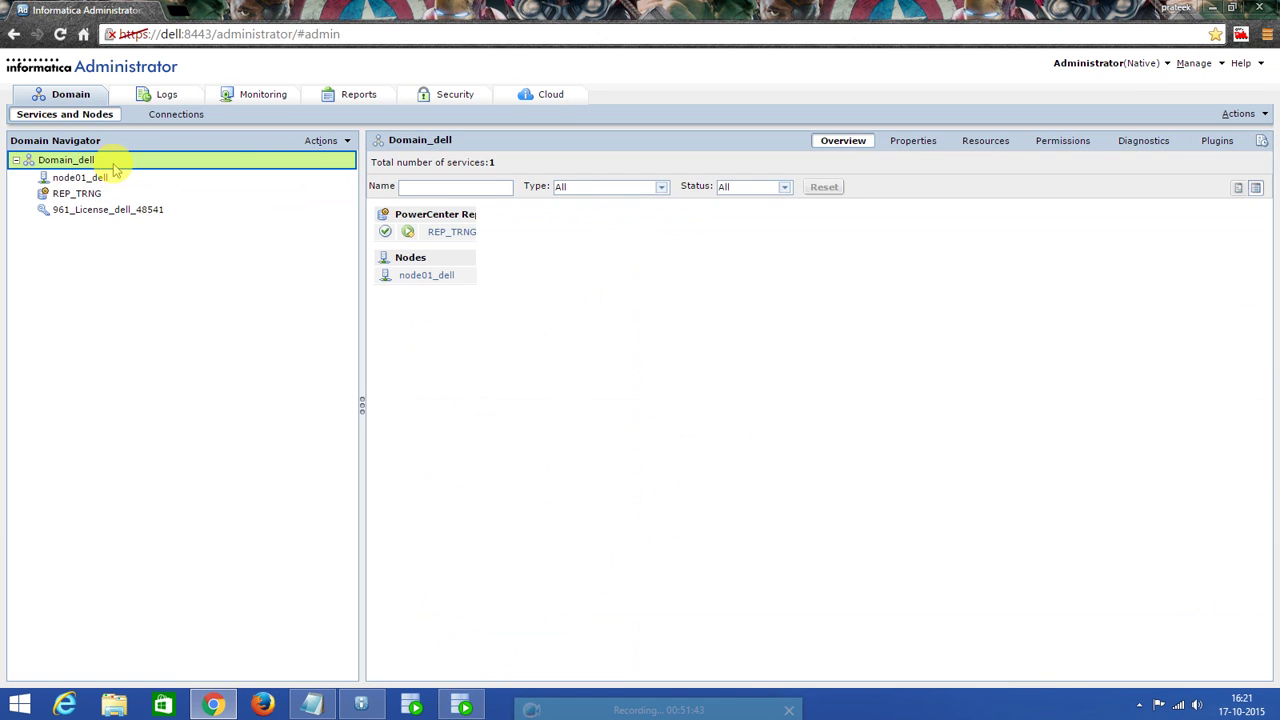
pyautogui.rightClick(118, 167)
pyautogui.moveTo(122, 170)
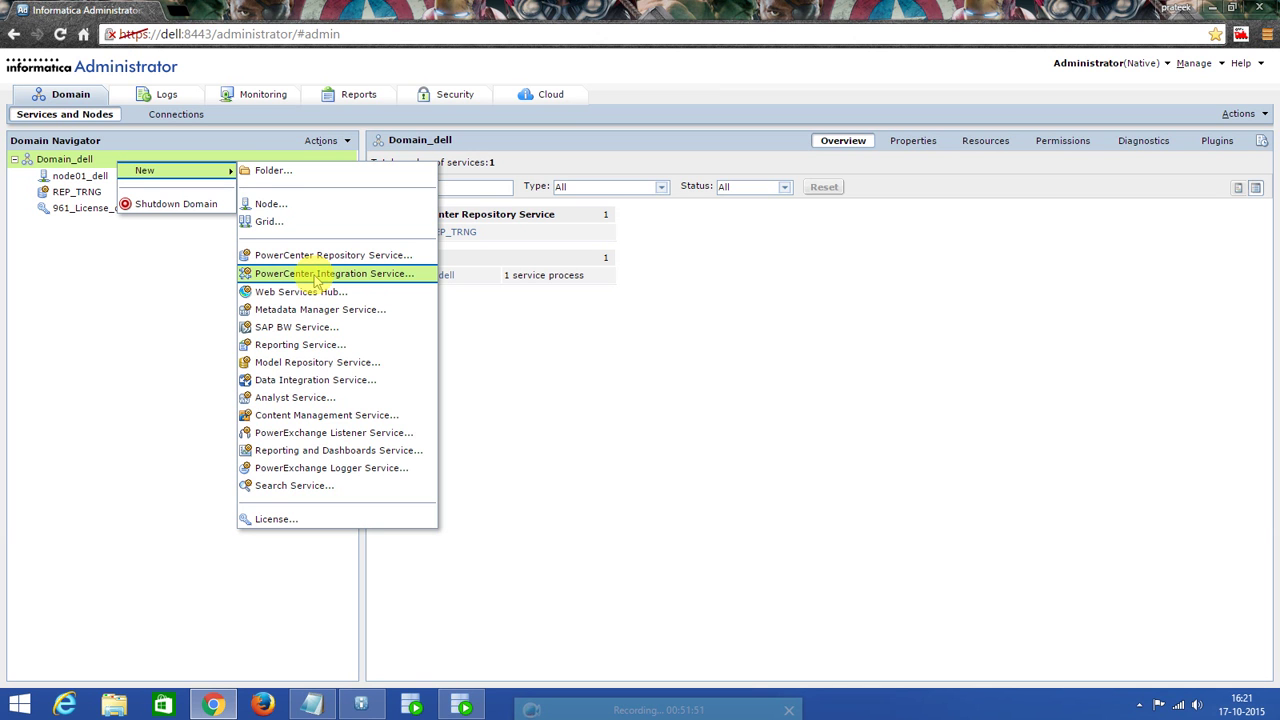
pyautogui.click(316, 276)
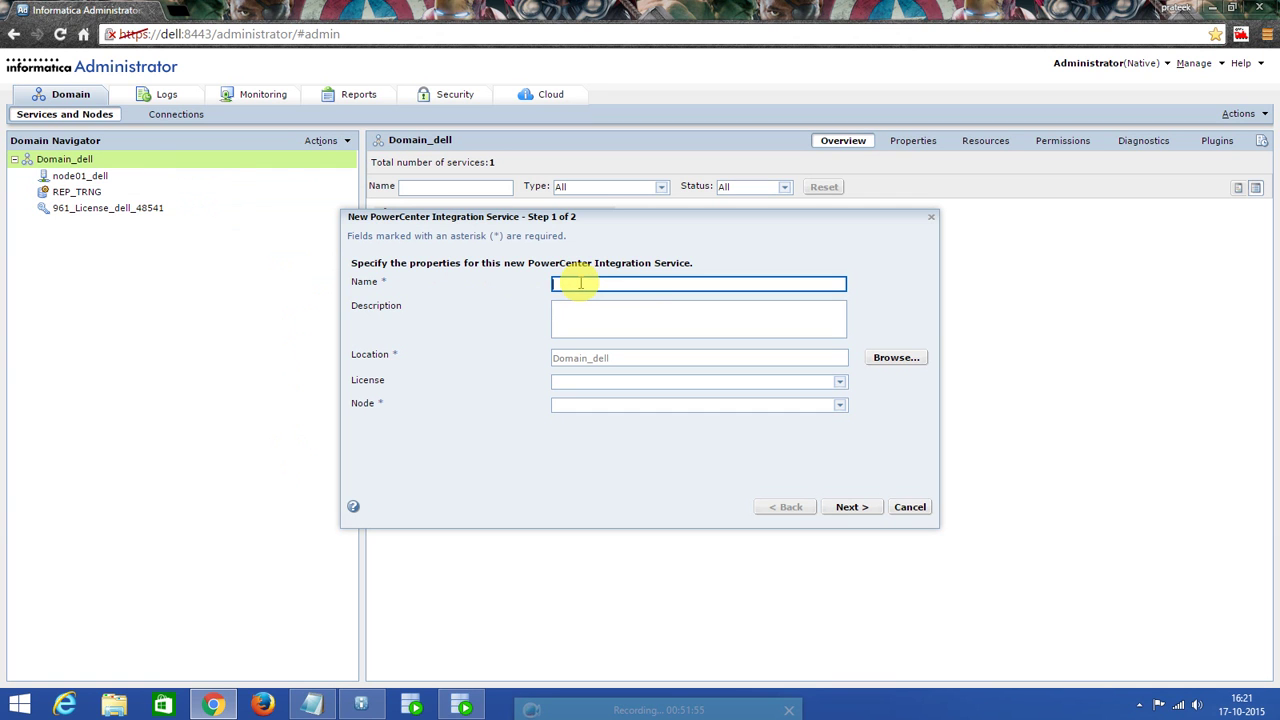
pyautogui.write('IS_TRNG')
pyautogui.click(588, 384)
pyautogui.click(592, 414)
pyautogui.click(596, 406)
pyautogui.click(590, 433)
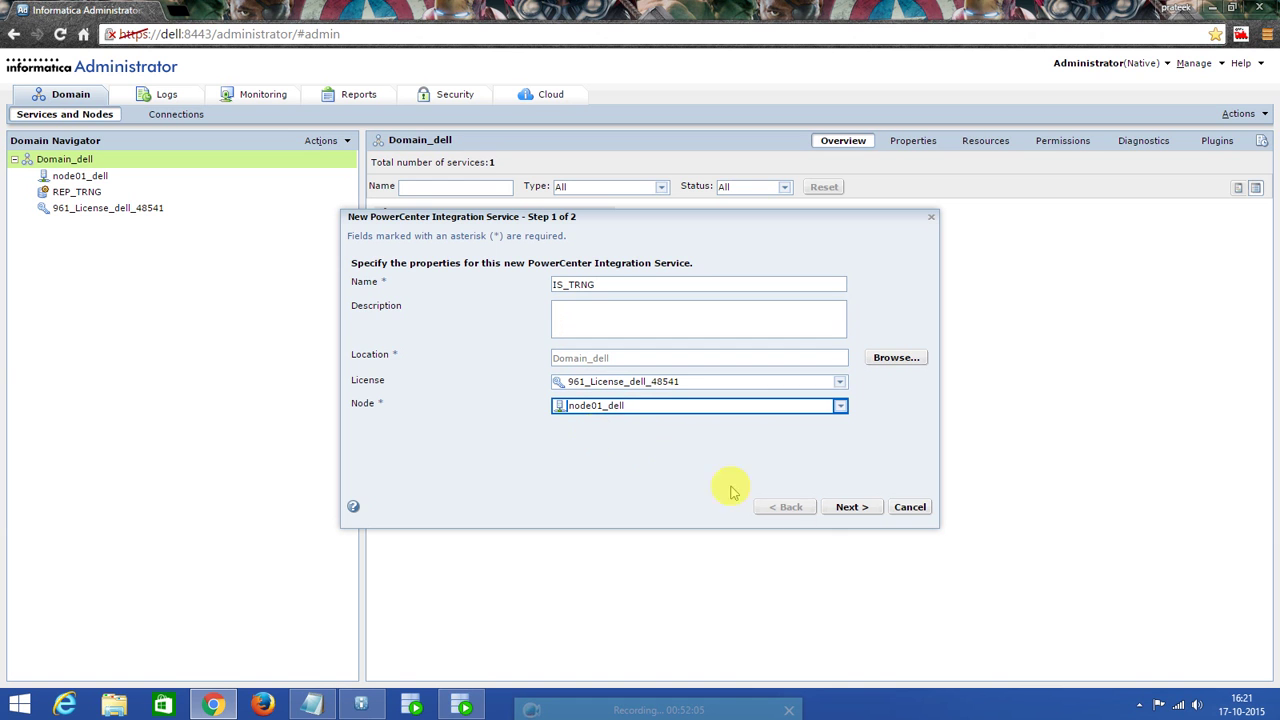
pyautogui.click(852, 508)
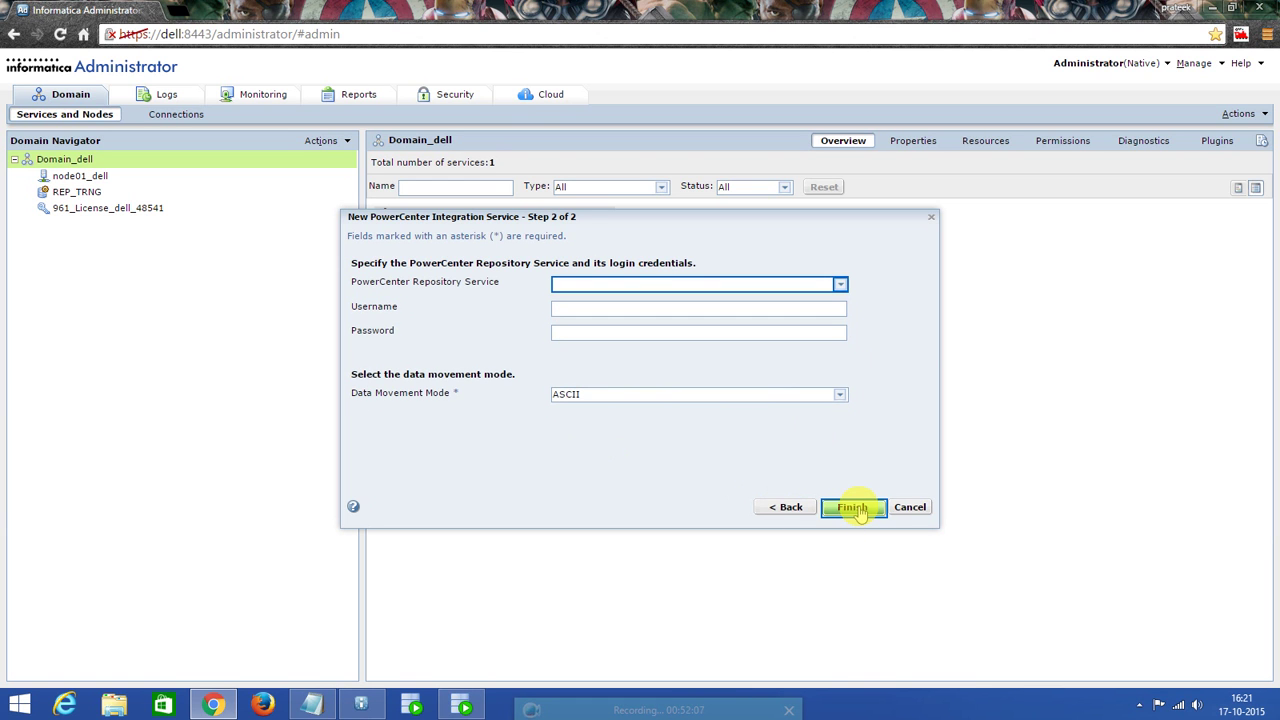
# Link IS_TRNG to REP_TRNG with the Administrator username and password, and finish creation.
pyautogui.click(840, 284)
pyautogui.click(612, 312)
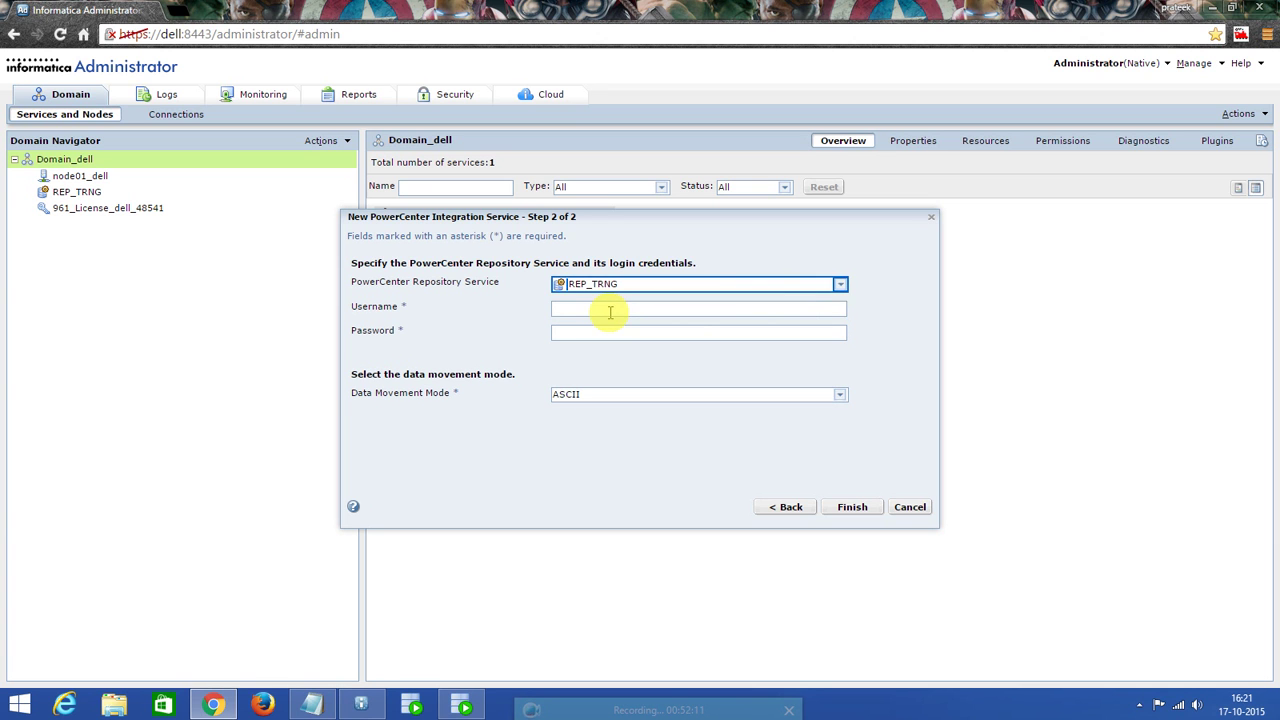
pyautogui.click(605, 307)
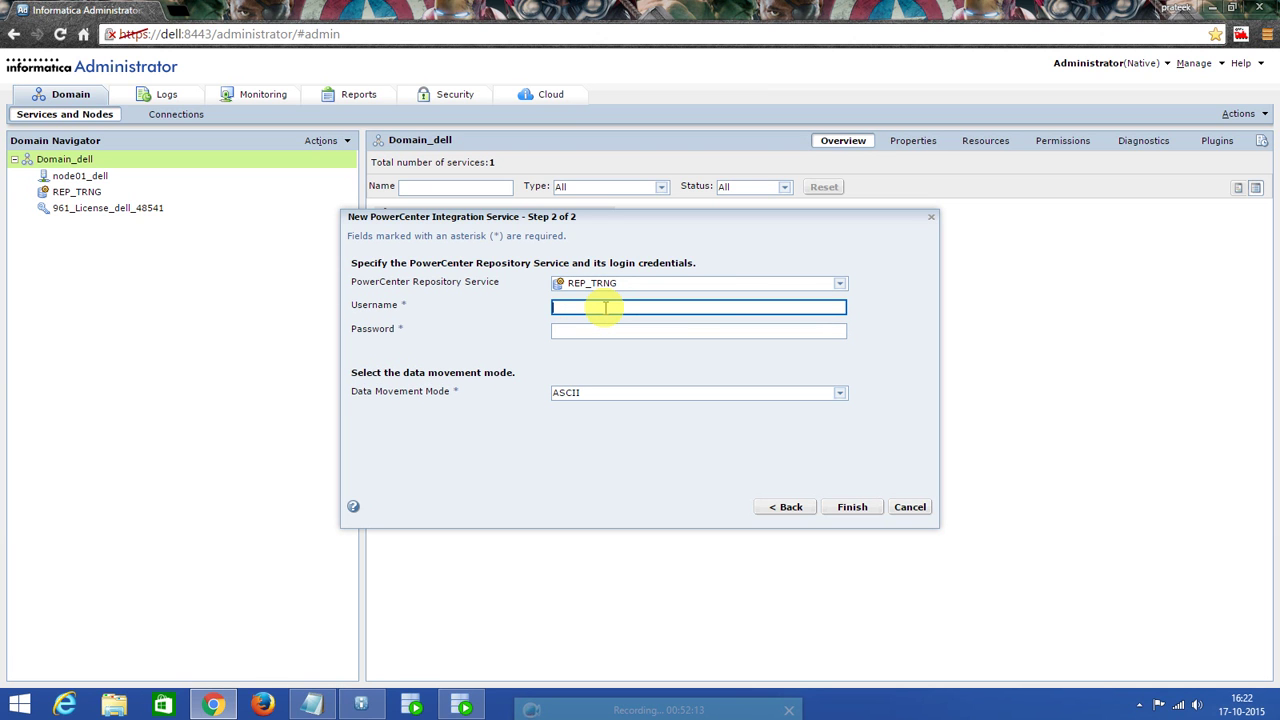
pyautogui.write('ADministrator')
pyautogui.click(566, 308)
pyautogui.press('BackSpace')
pyautogui.write('d')
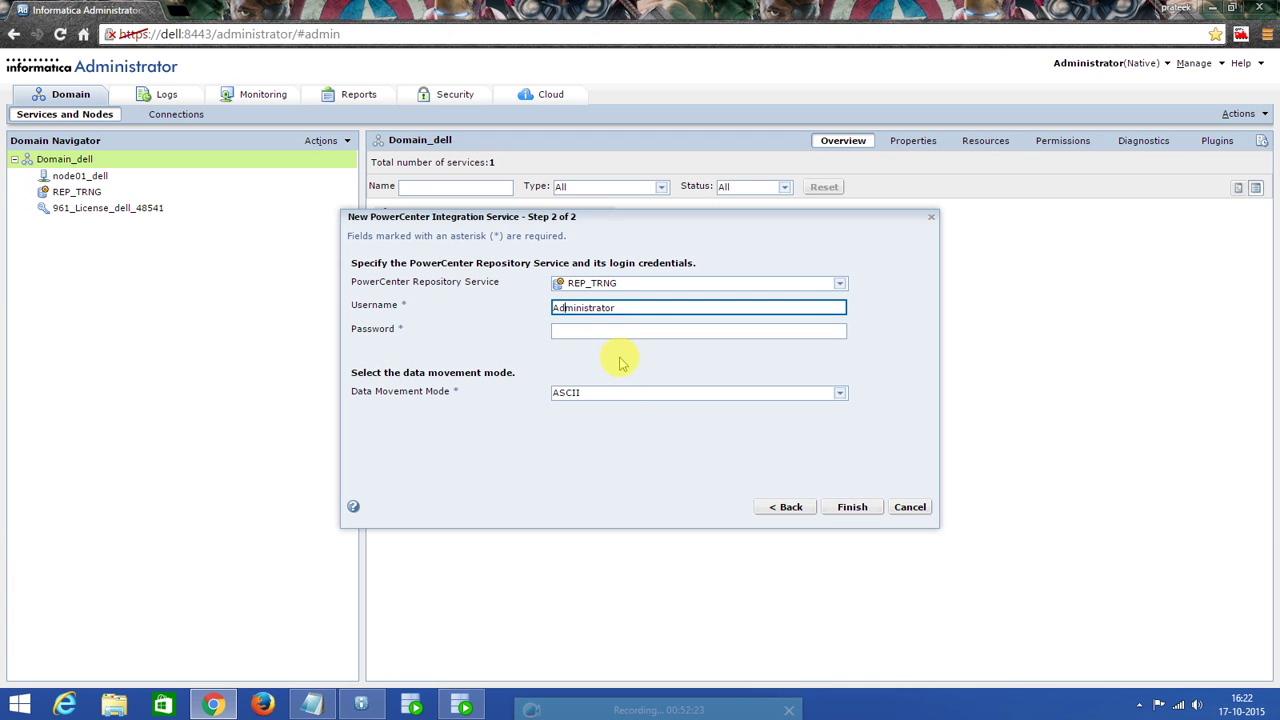
pyautogui.click(611, 333)
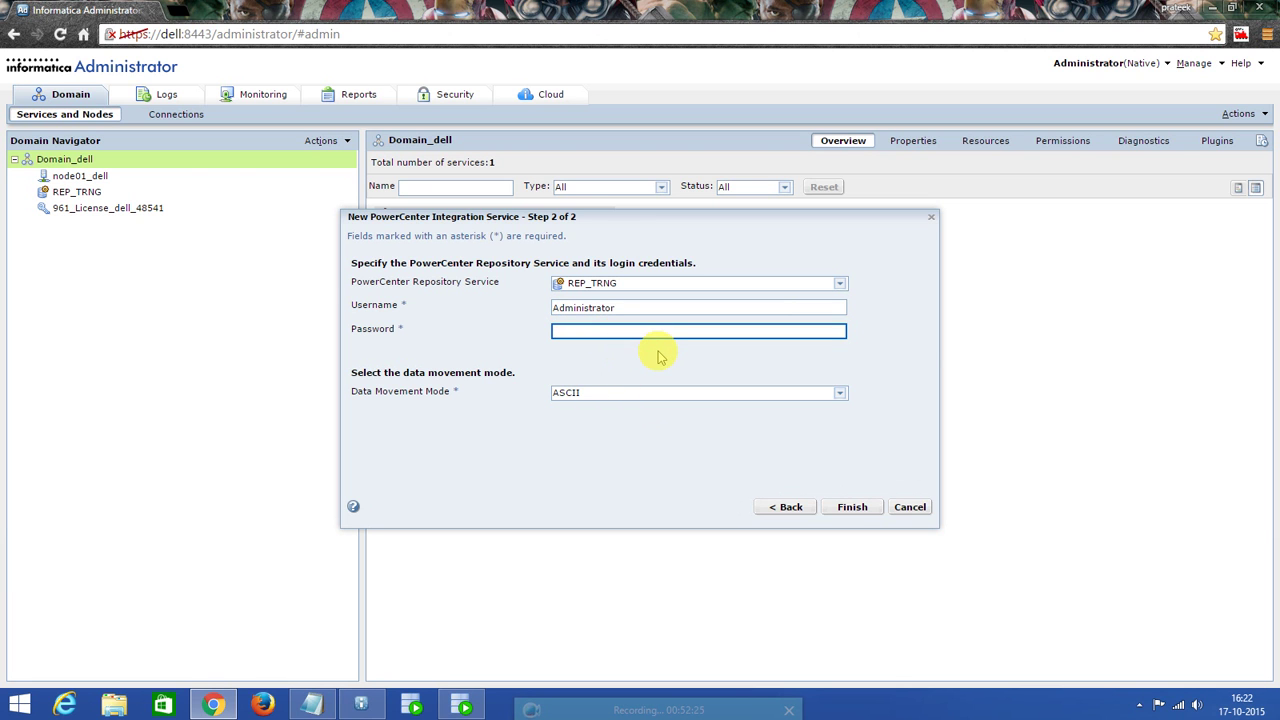
pyautogui.write('Ad••••••••tor')
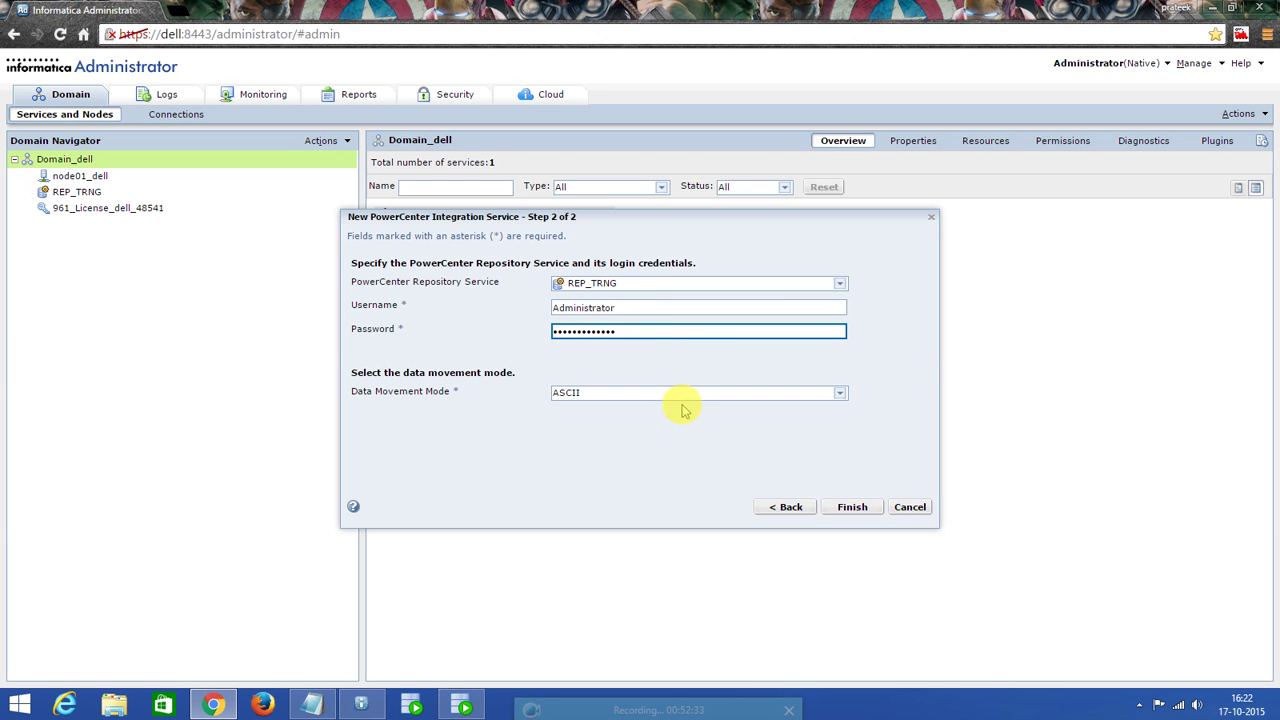
pyautogui.click(850, 508)
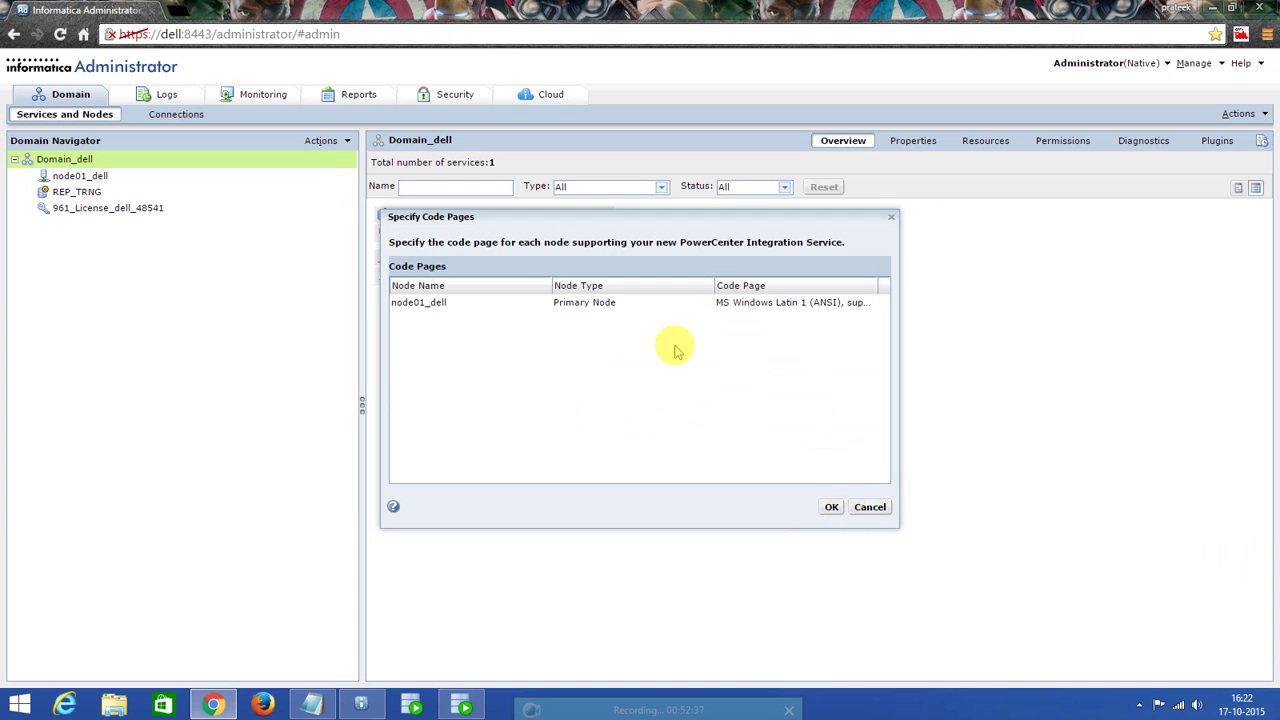
pyautogui.click(586, 303)
# Accept the code pages, enable IS_TRNG, and confirm both IS_TRNG and REP_TRNG are available in Domain_dell.
pyautogui.click(833, 508)
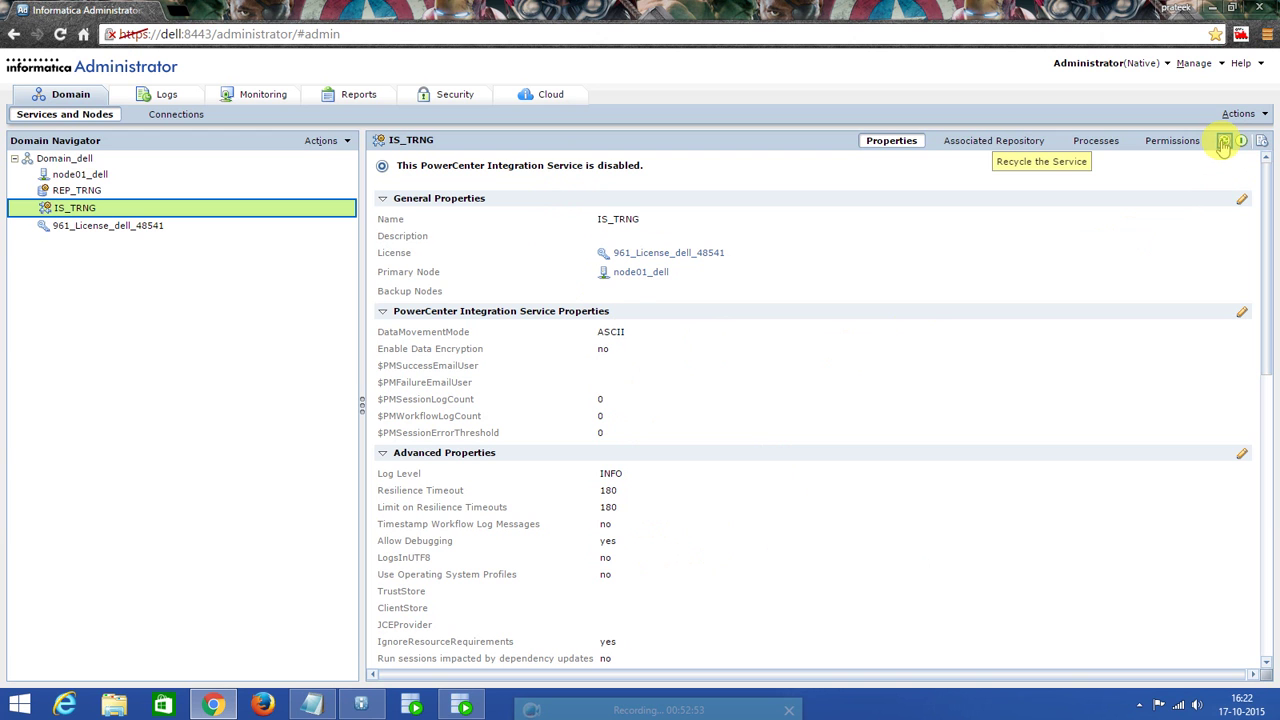
pyautogui.click(1241, 145)
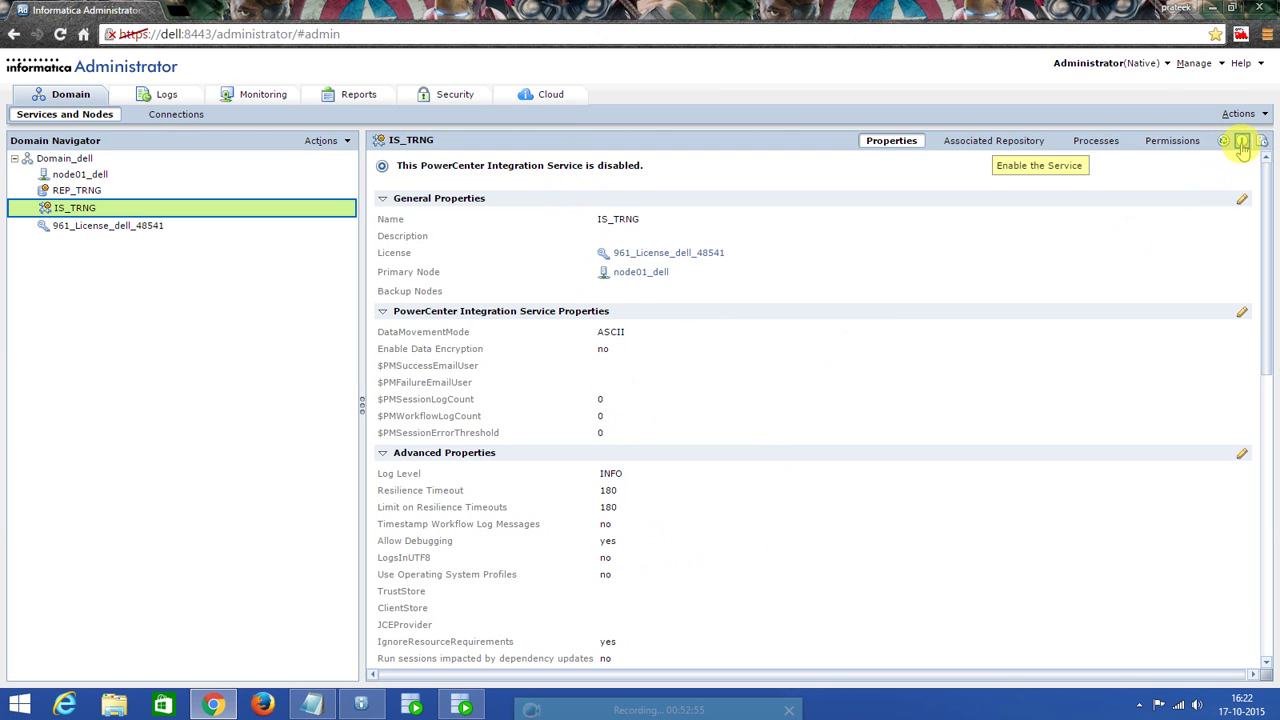
pyautogui.click(1241, 145)
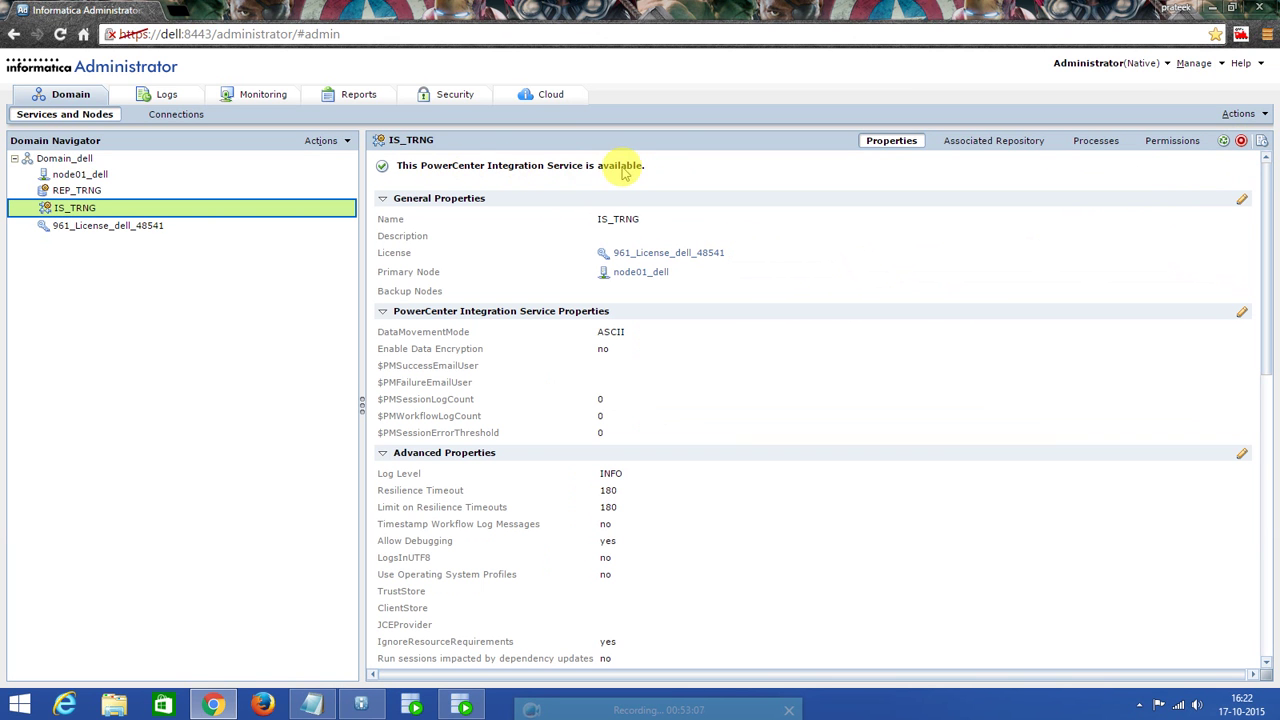
pyautogui.click(80, 190)
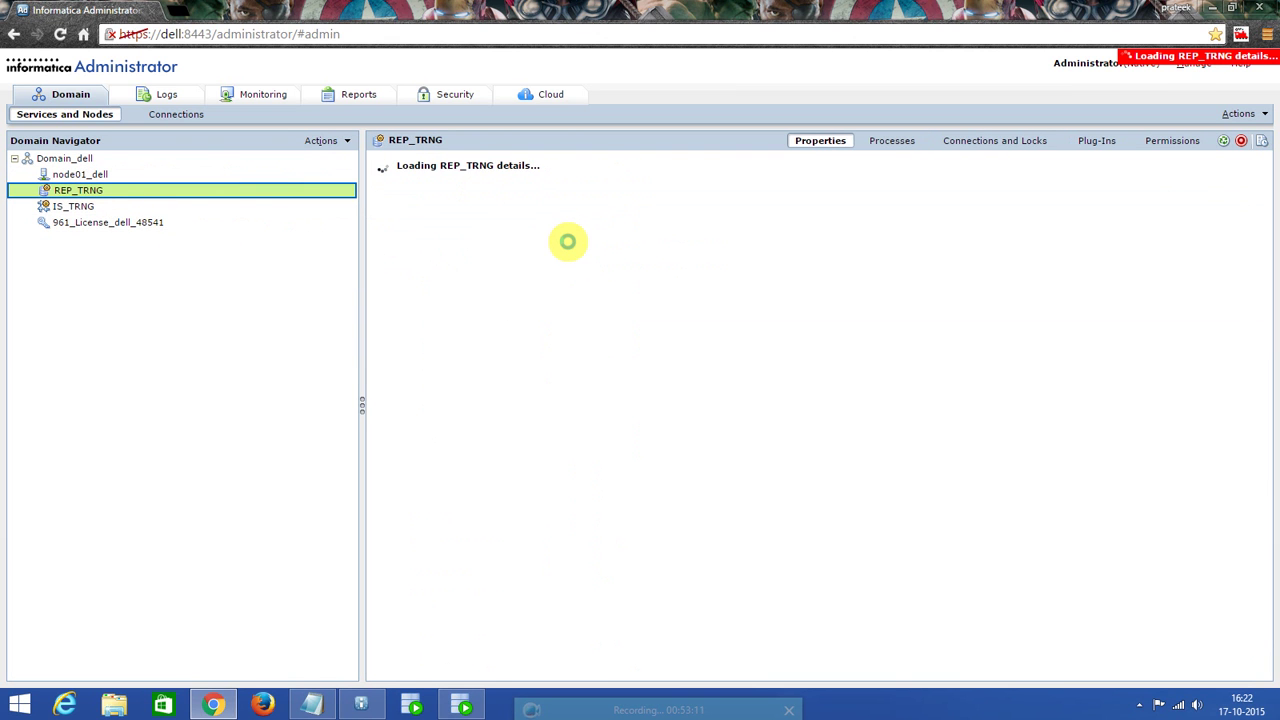
pyautogui.click(72, 162)
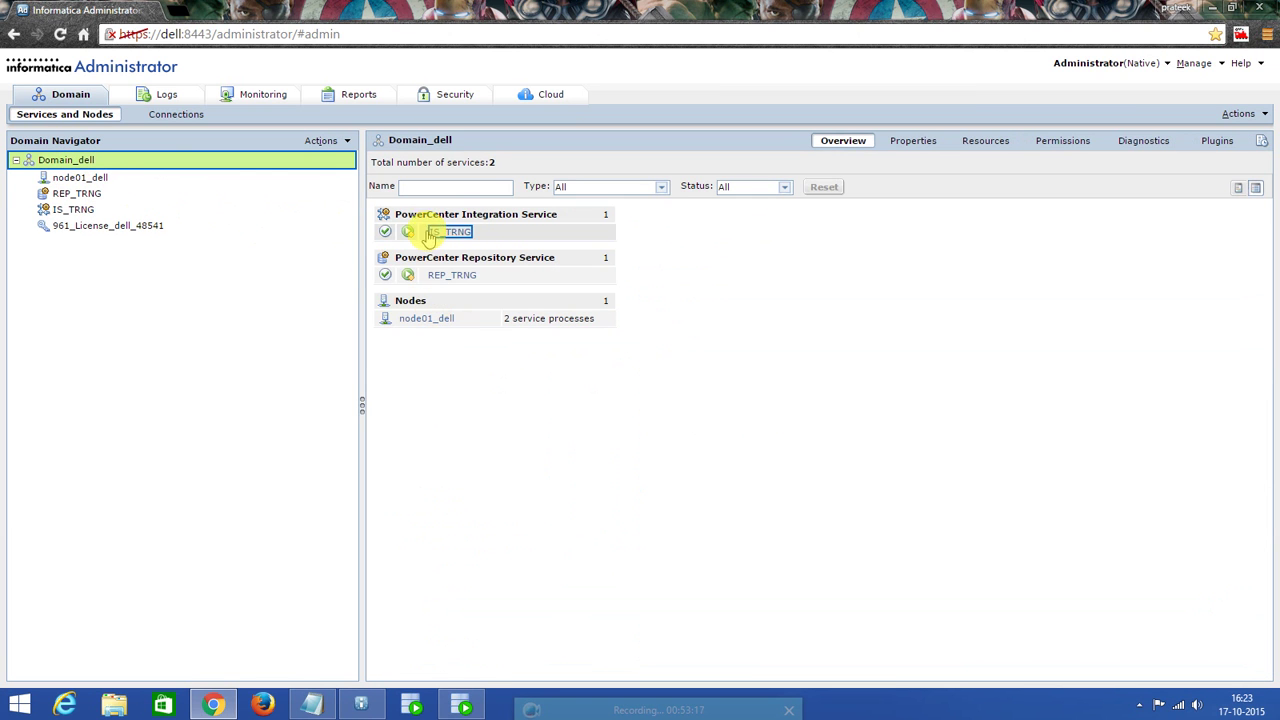
pyautogui.click(453, 234)
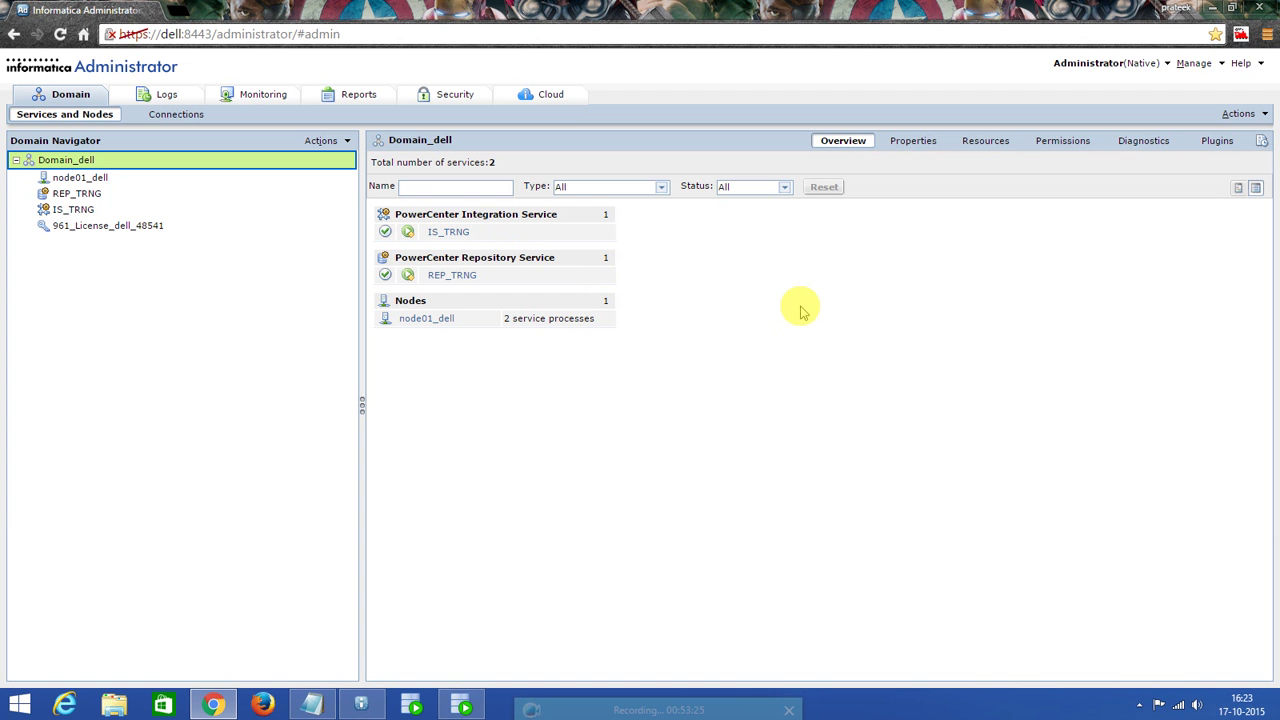
# Close the finished server installer and open File Explorer on This PC.
pyautogui.click(1212, 10)
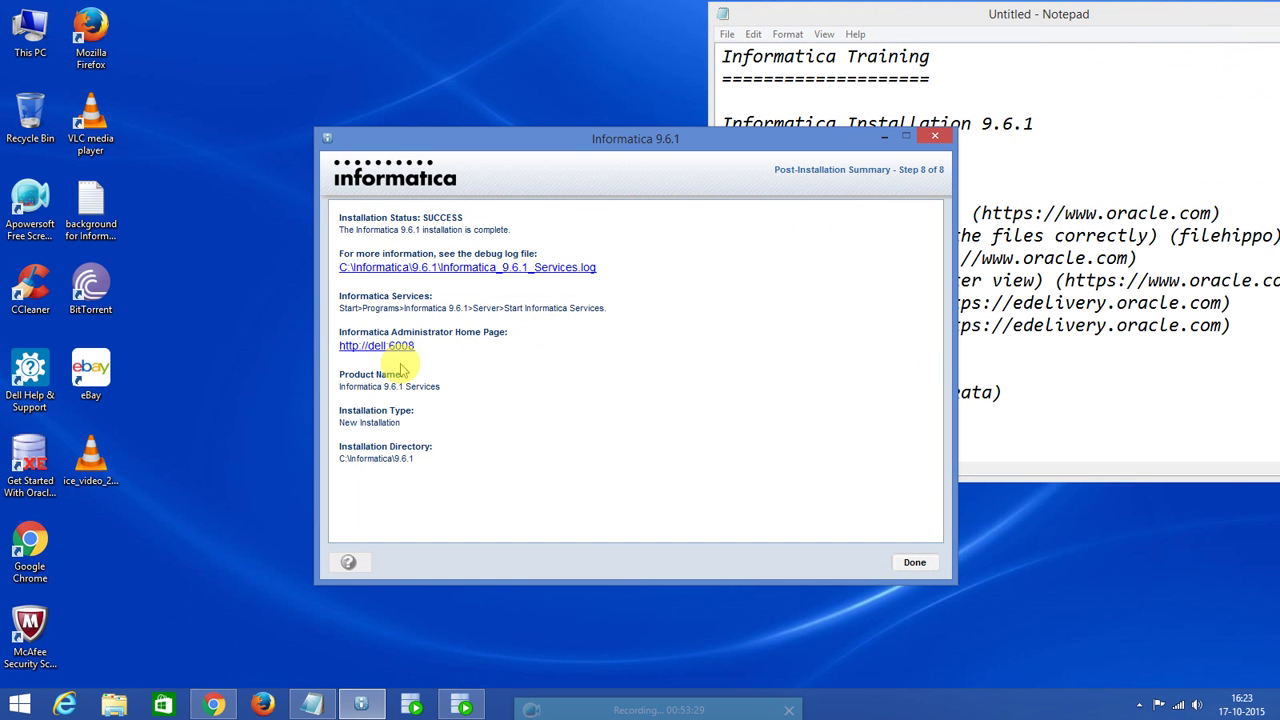
pyautogui.click(915, 563)
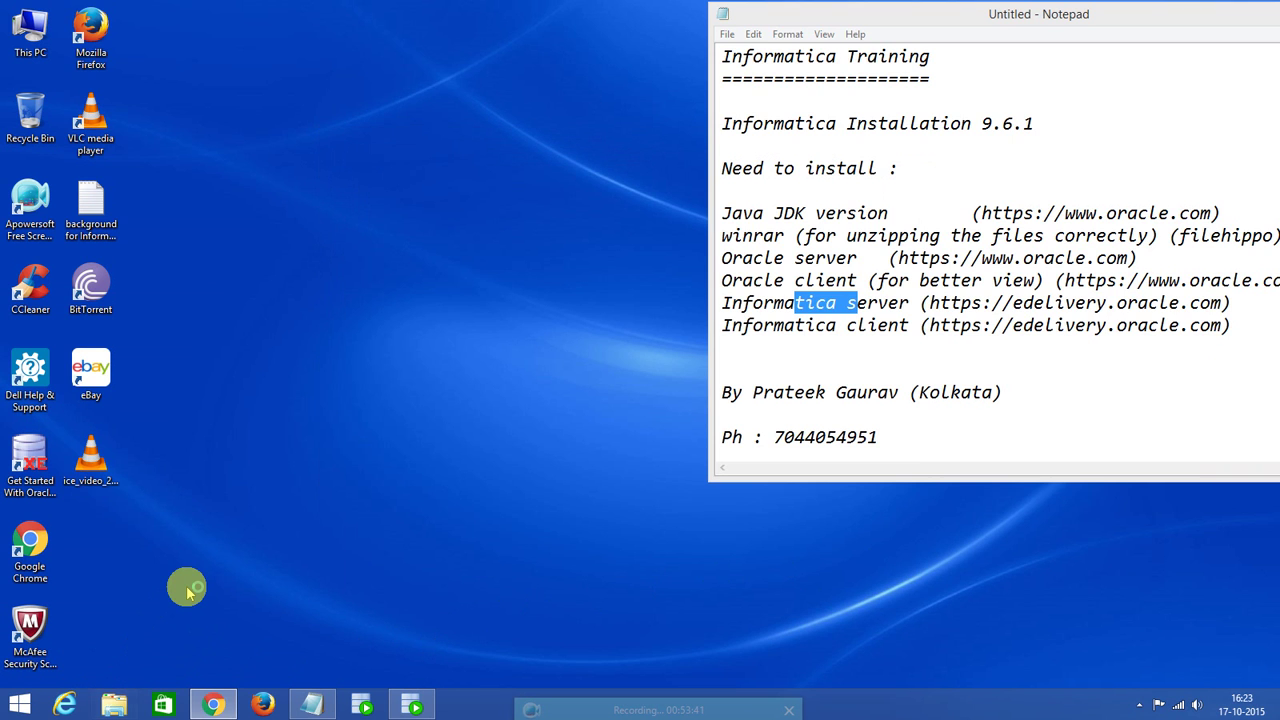
pyautogui.hotkey('ctrl', 'a')
pyautogui.press('Delete')
pyautogui.hotkey('ctrl', 'z')
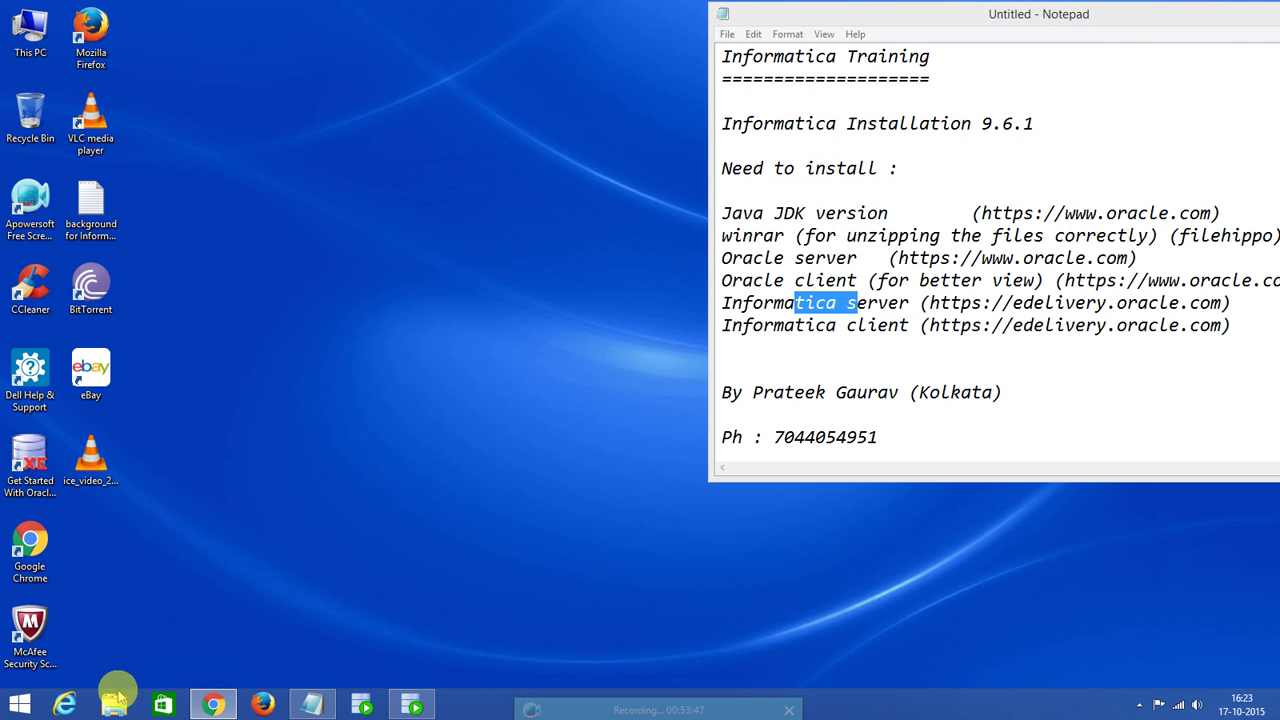
pyautogui.click(117, 703)
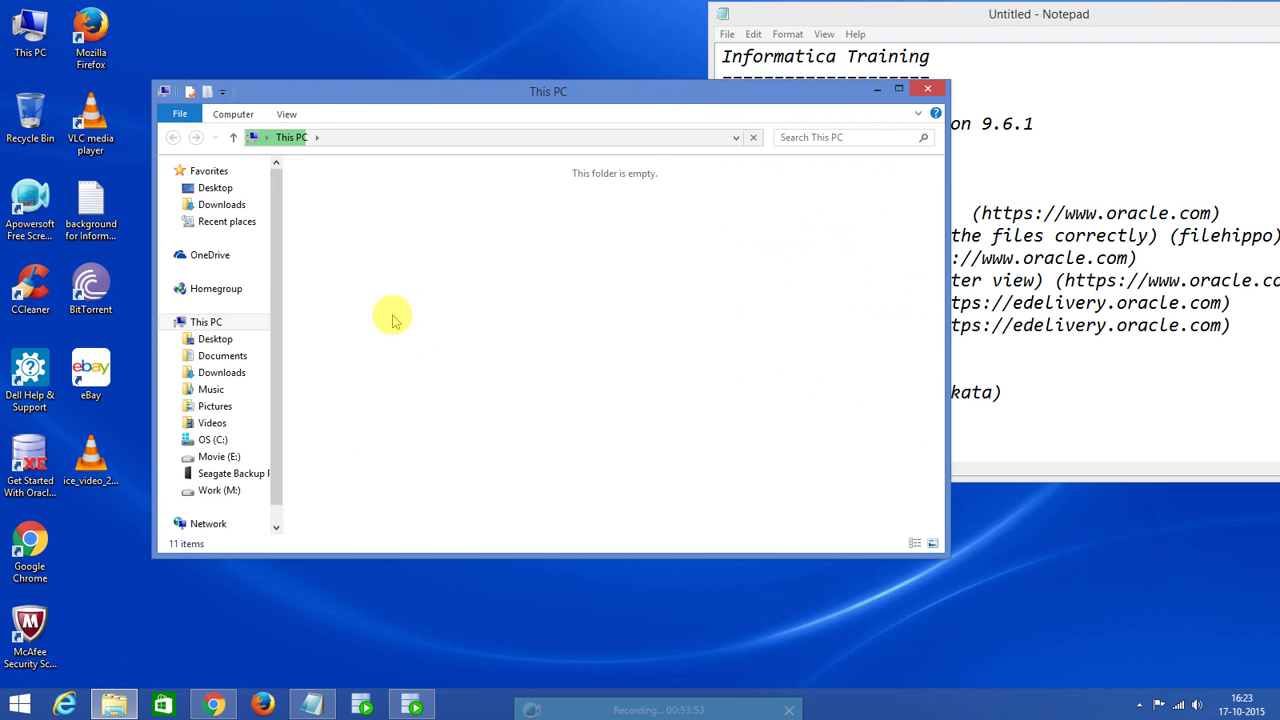
# Browse Work (M:) through Informatica\64\info_64\informatica_64_bit_9.6.1\961_Client_Installer_win32-x86 to the Client folder.
pyautogui.doubleClick(617, 360)
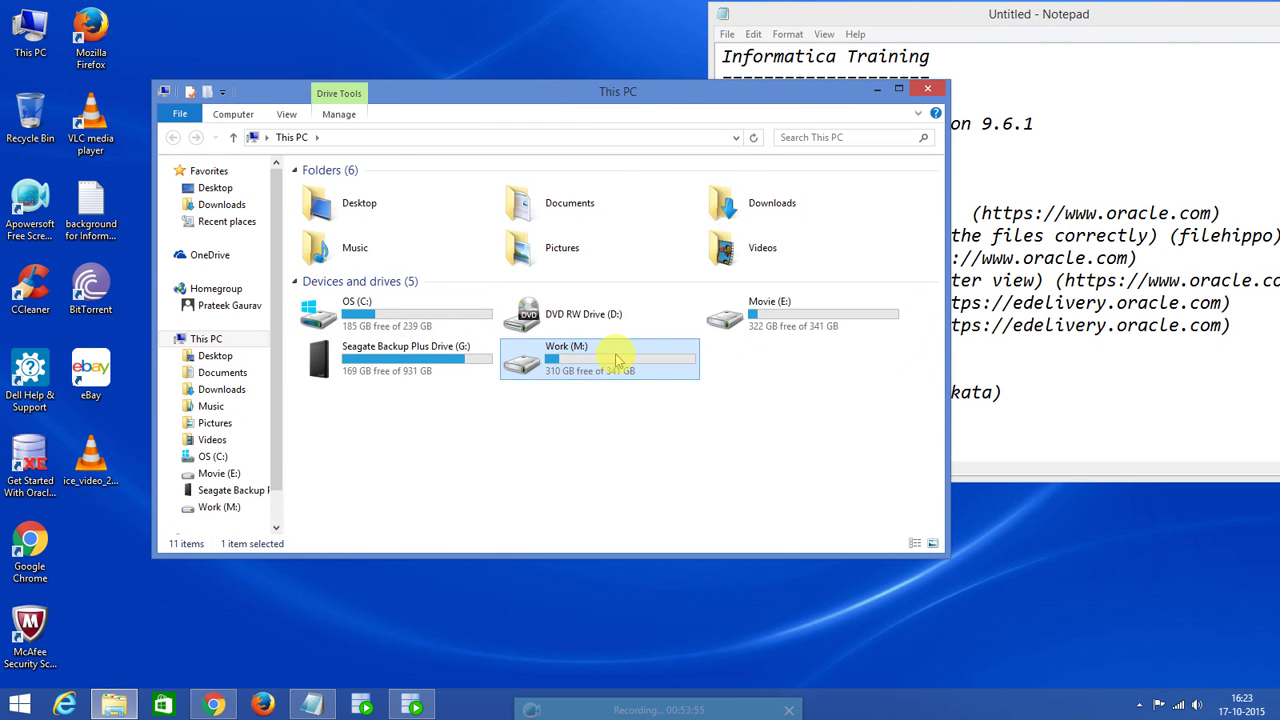
pyautogui.doubleClick(356, 207)
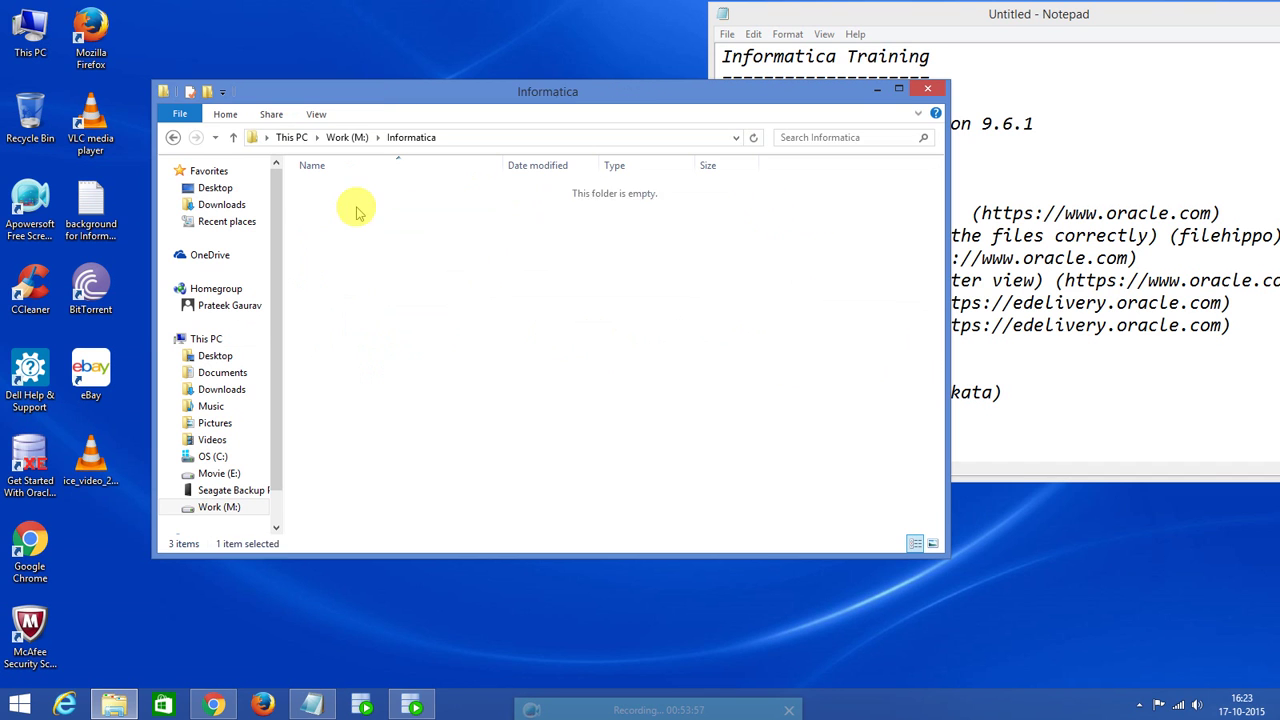
pyautogui.doubleClick(338, 190)
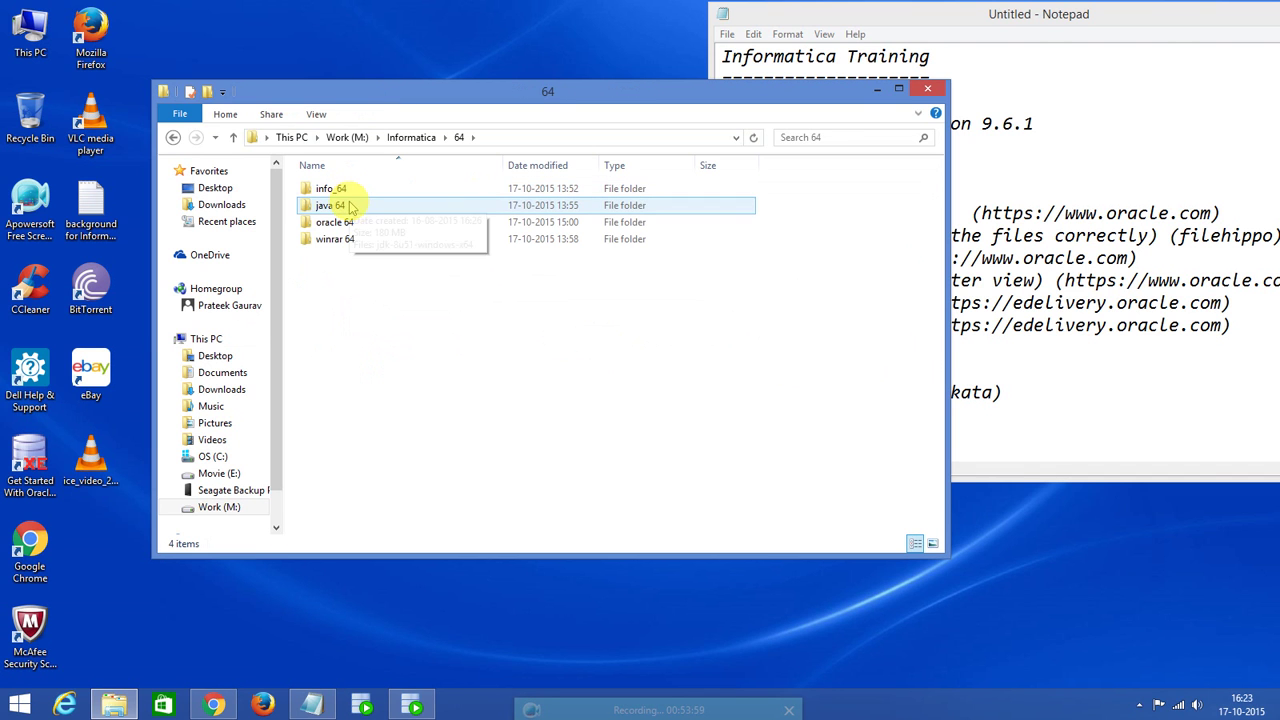
pyautogui.doubleClick(350, 190)
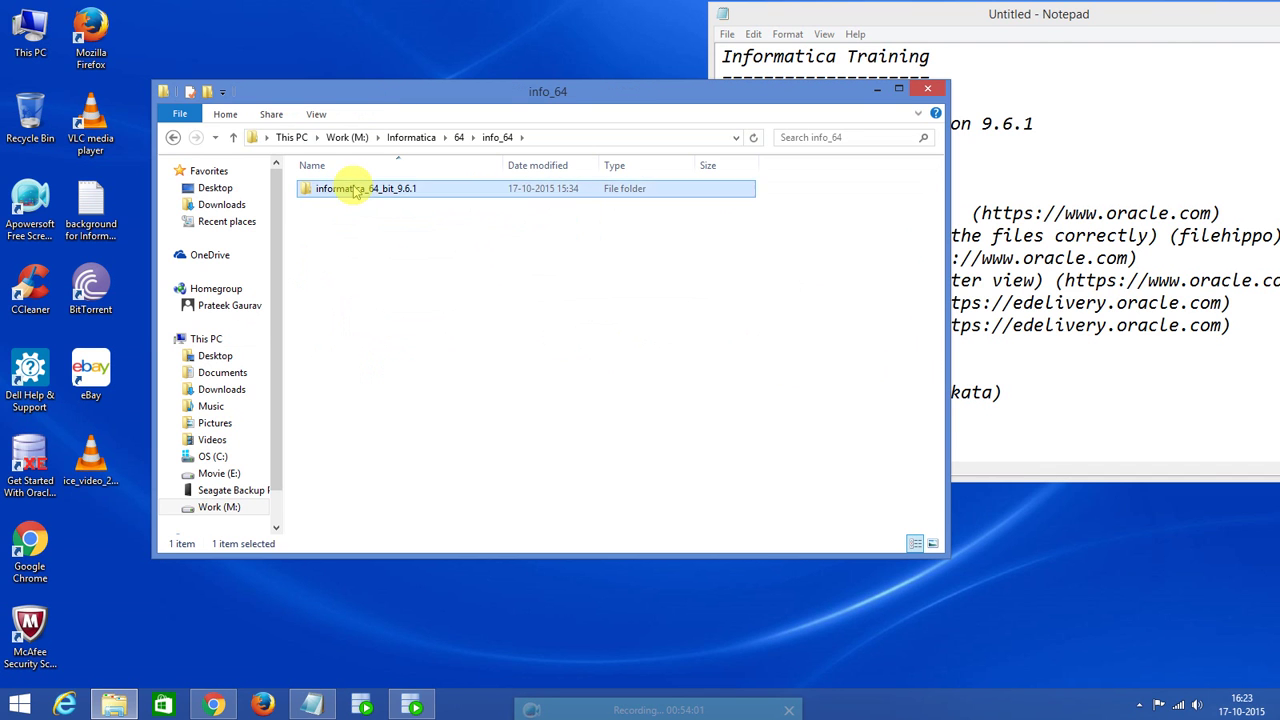
pyautogui.doubleClick(355, 192)
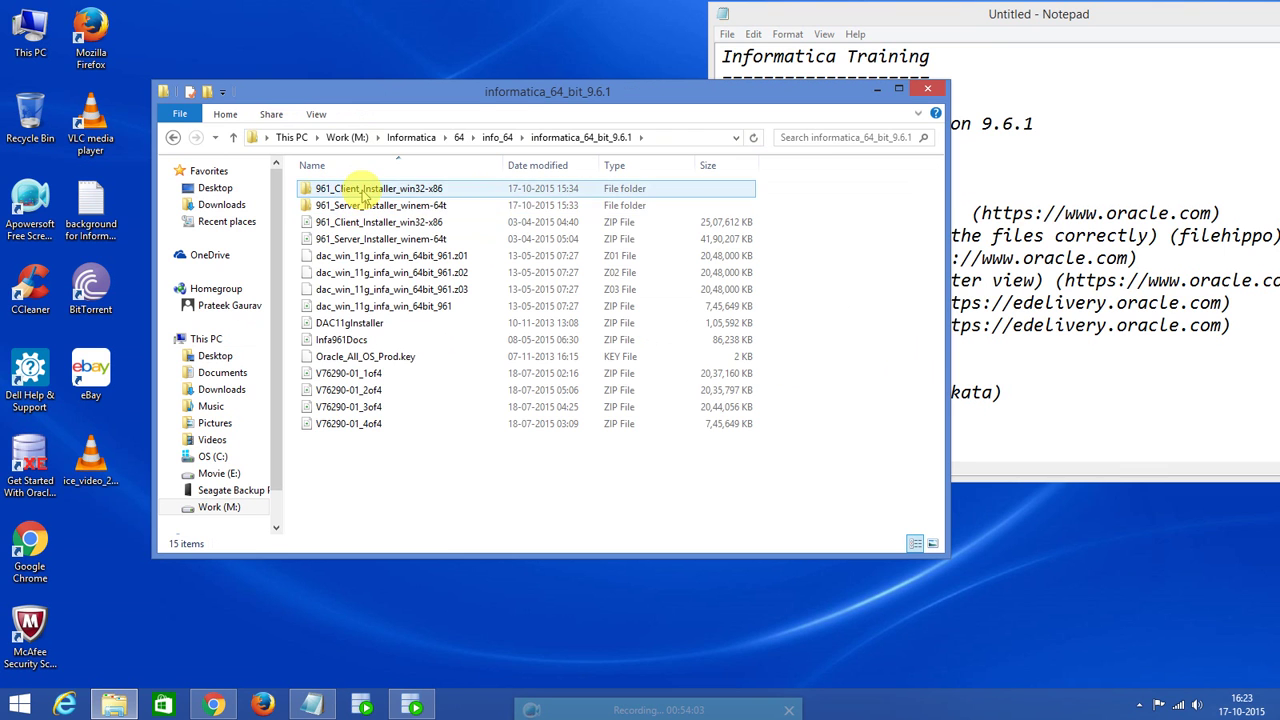
pyautogui.doubleClick(357, 189)
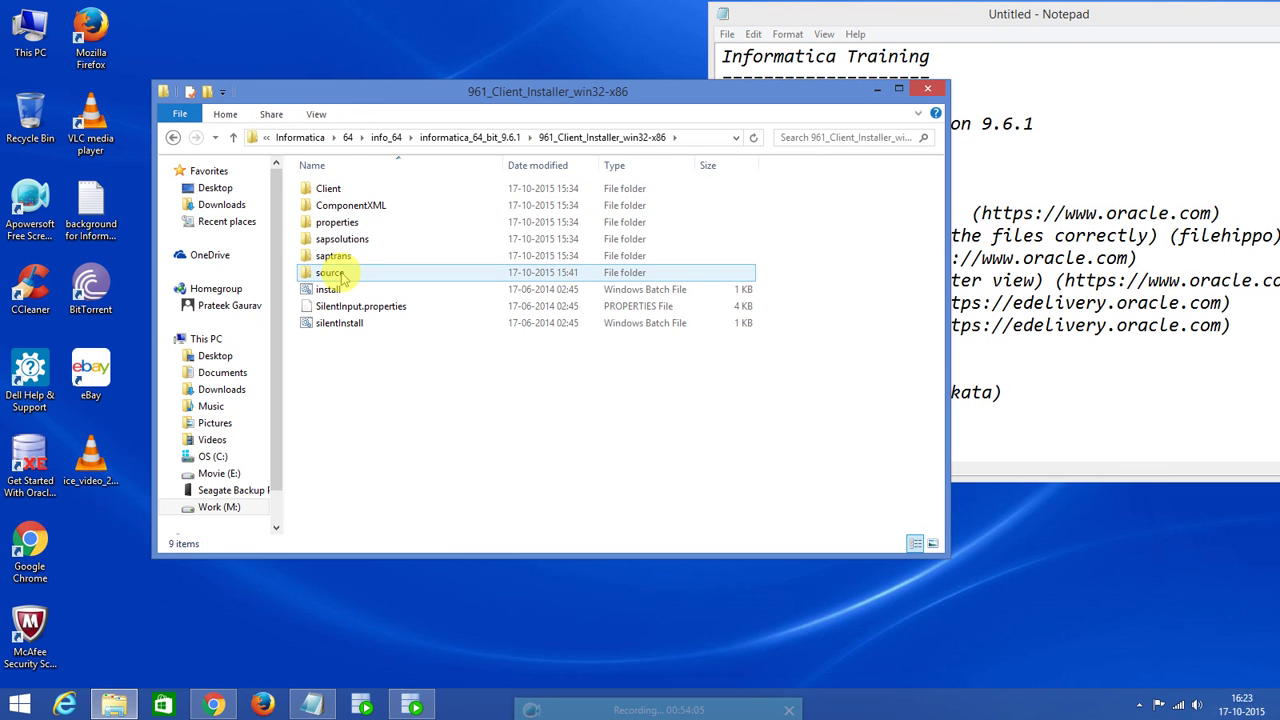
pyautogui.doubleClick(338, 191)
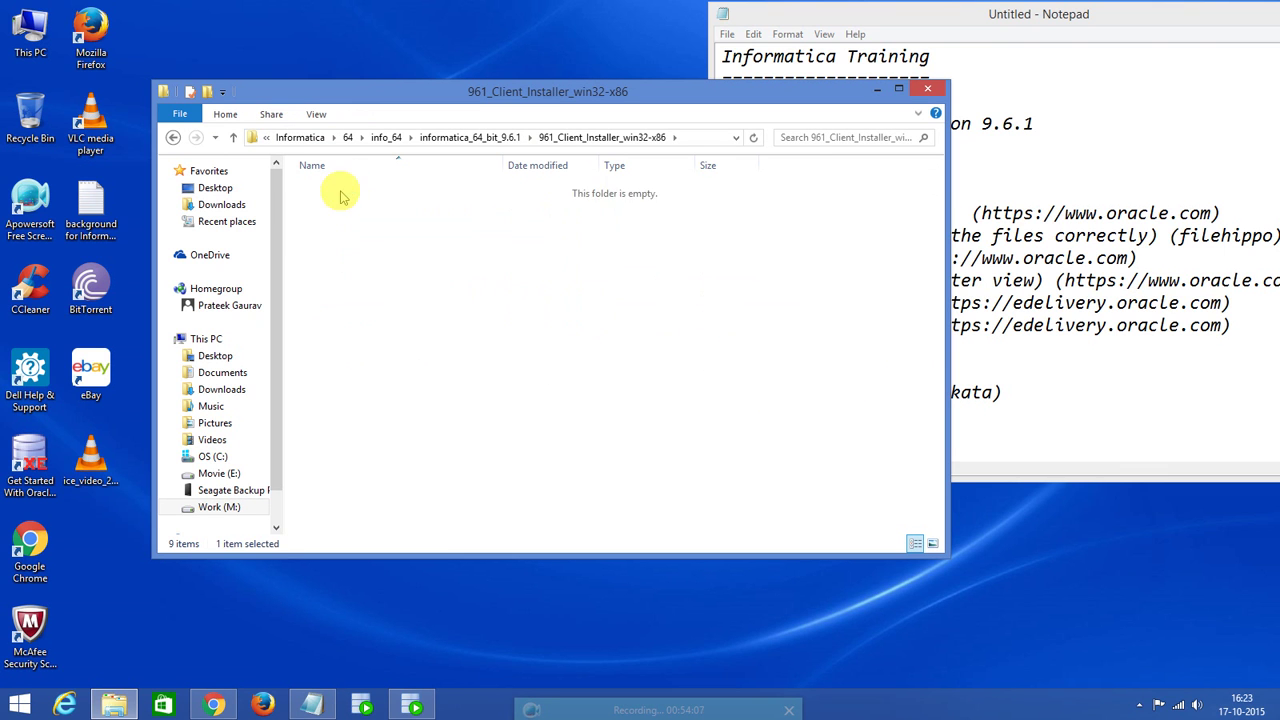
# Set the install application to Windows XP (Service Pack 3) compatibility and launch the client installer.
pyautogui.click(330, 222)
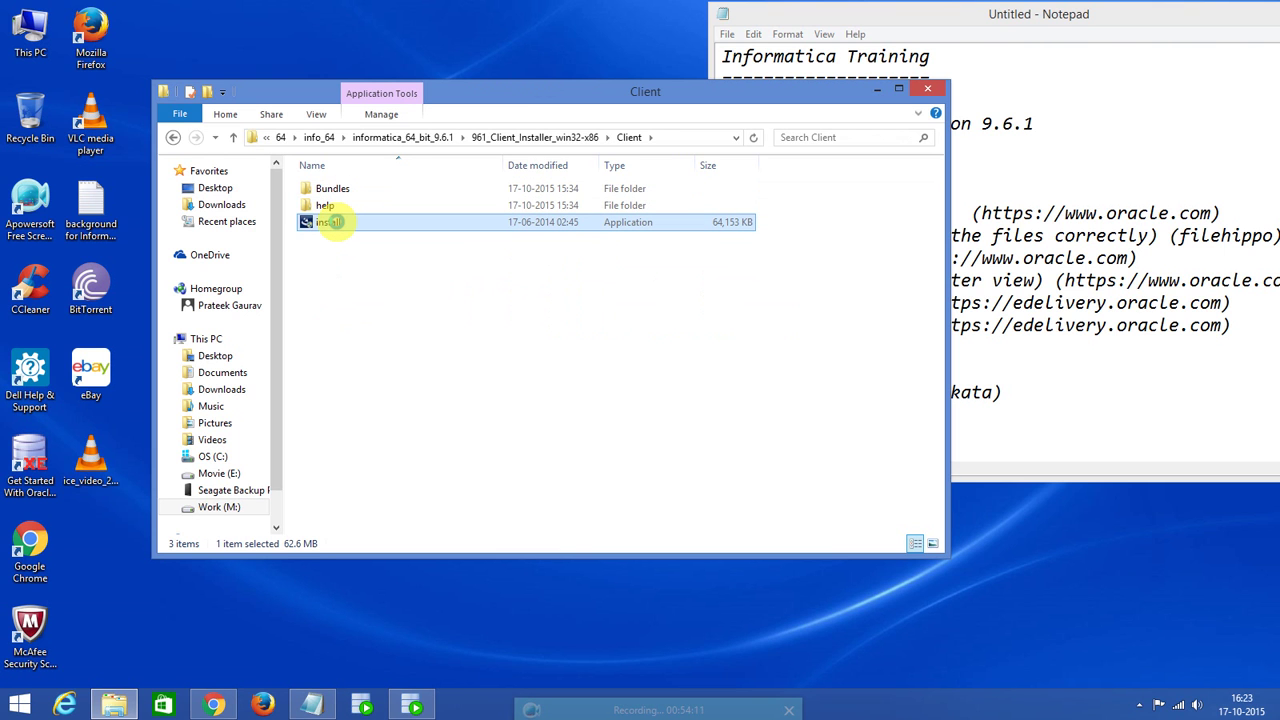
pyautogui.rightClick(336, 224)
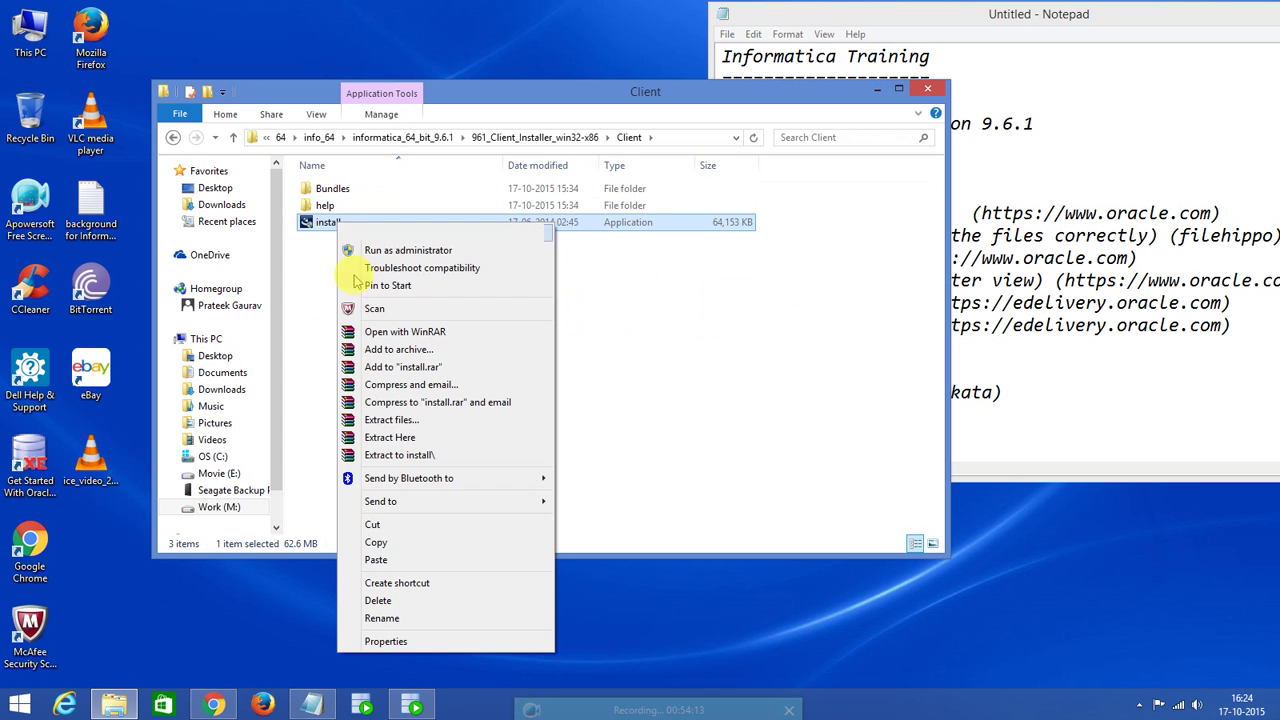
pyautogui.click(396, 641)
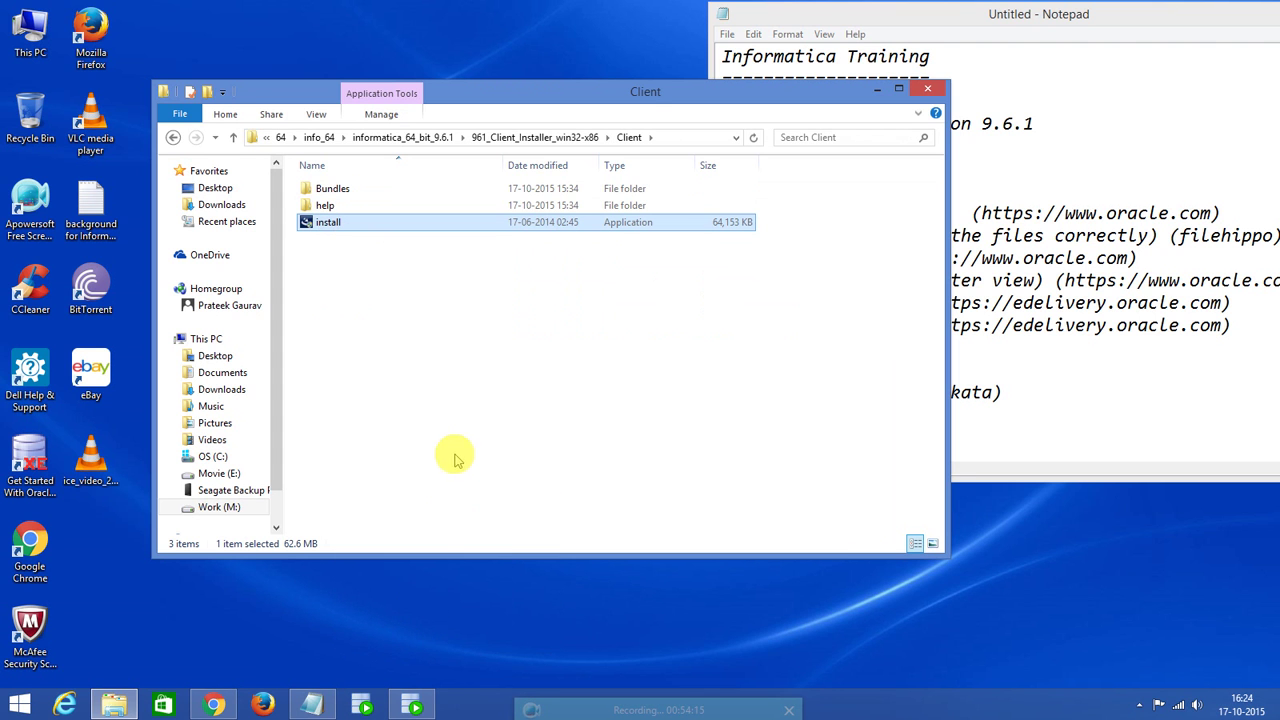
pyautogui.click(425, 261)
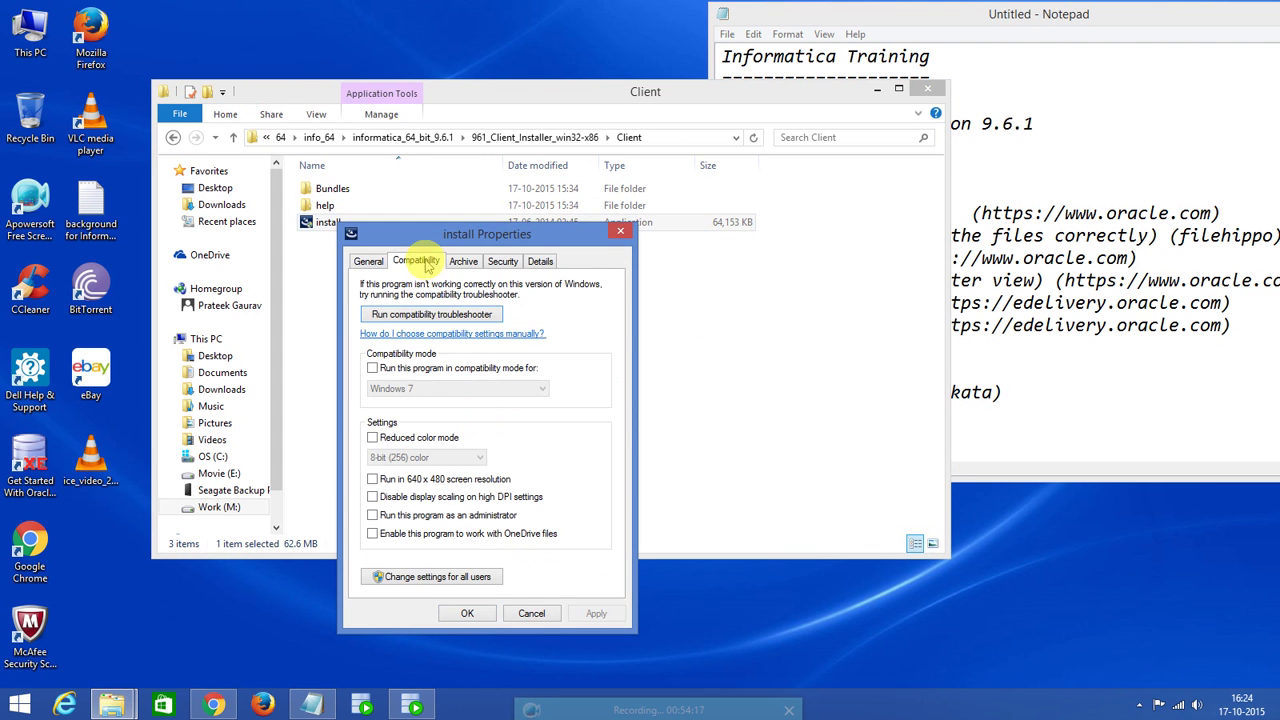
pyautogui.click(372, 368)
pyautogui.click(485, 389)
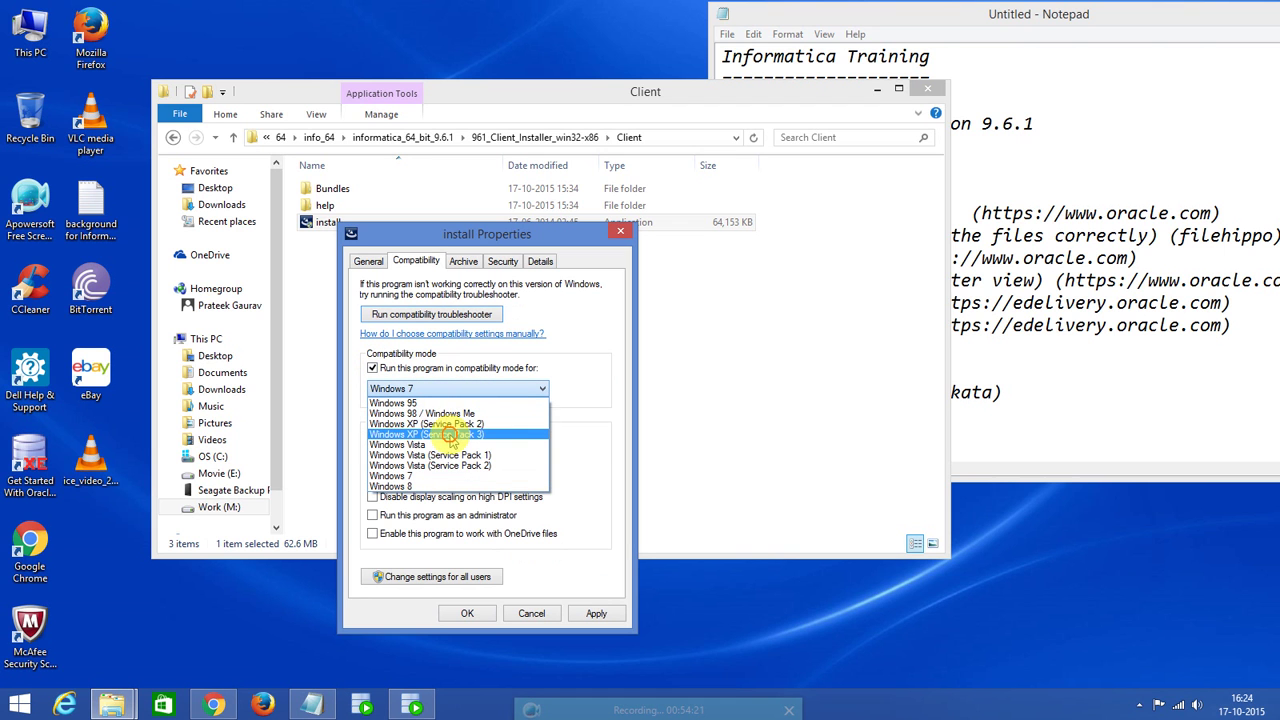
pyautogui.click(452, 440)
pyautogui.click(598, 618)
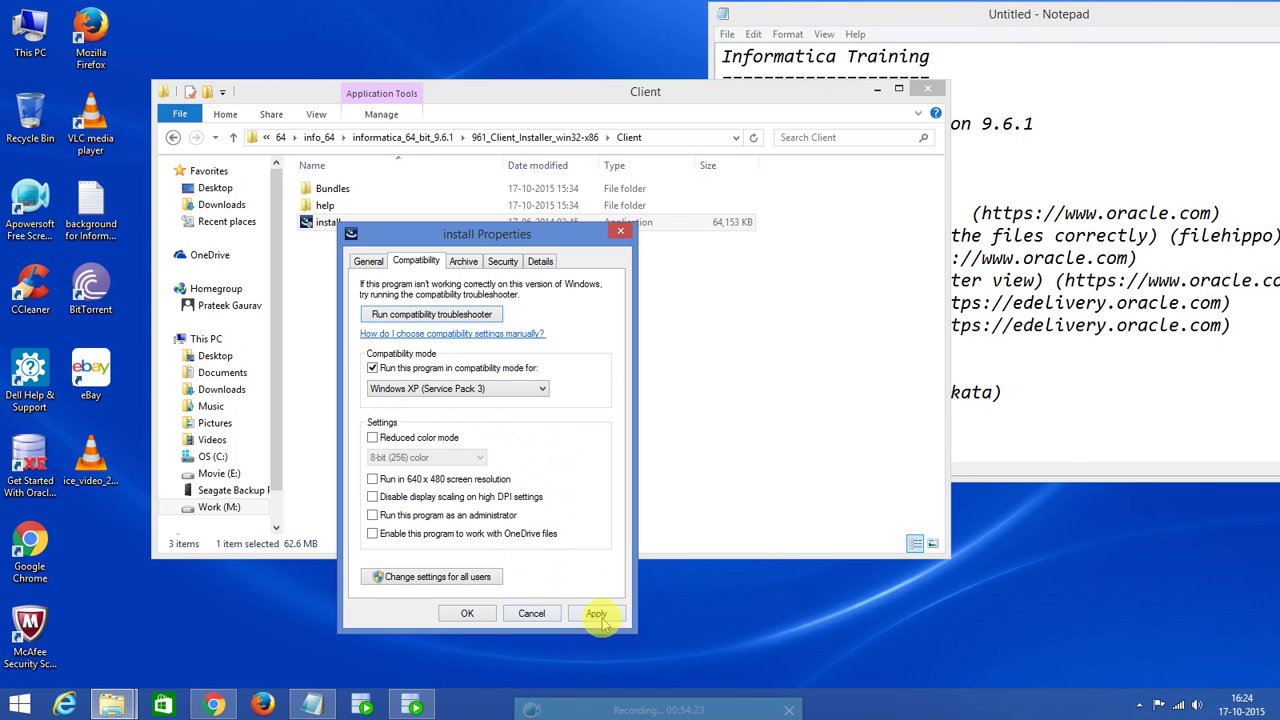
pyautogui.click(467, 614)
pyautogui.click(434, 328)
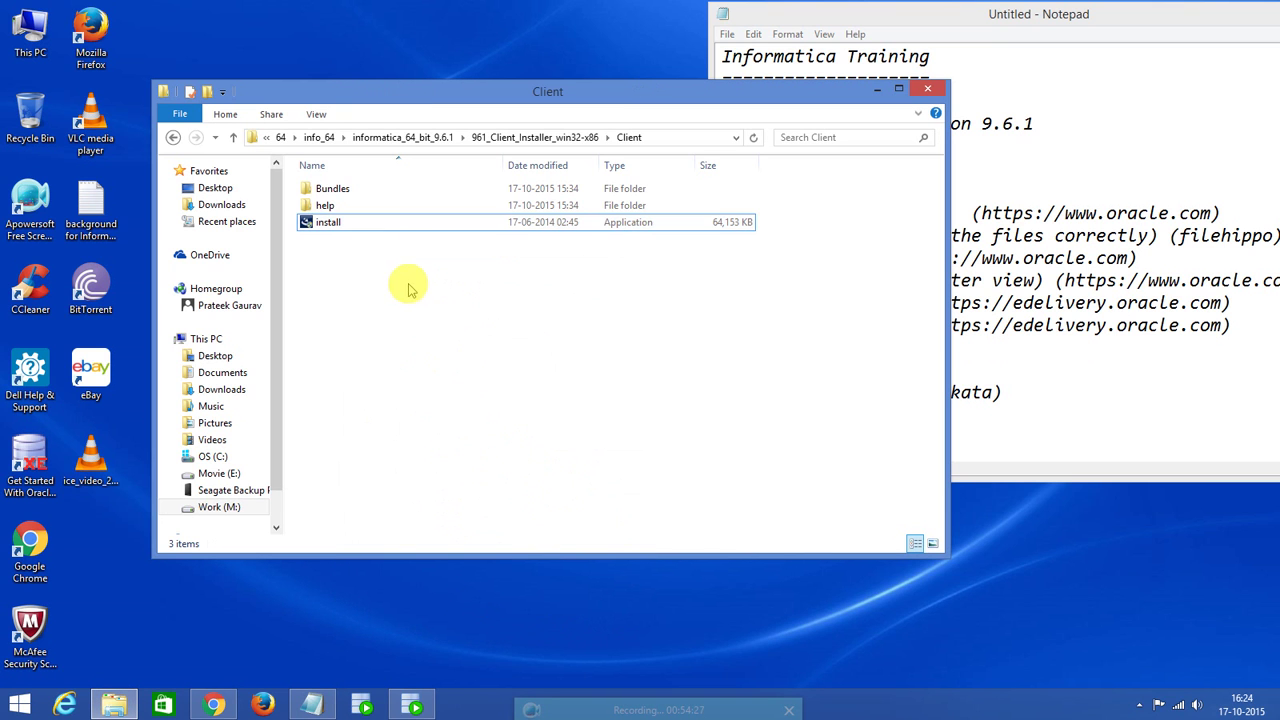
pyautogui.doubleClick(385, 224)
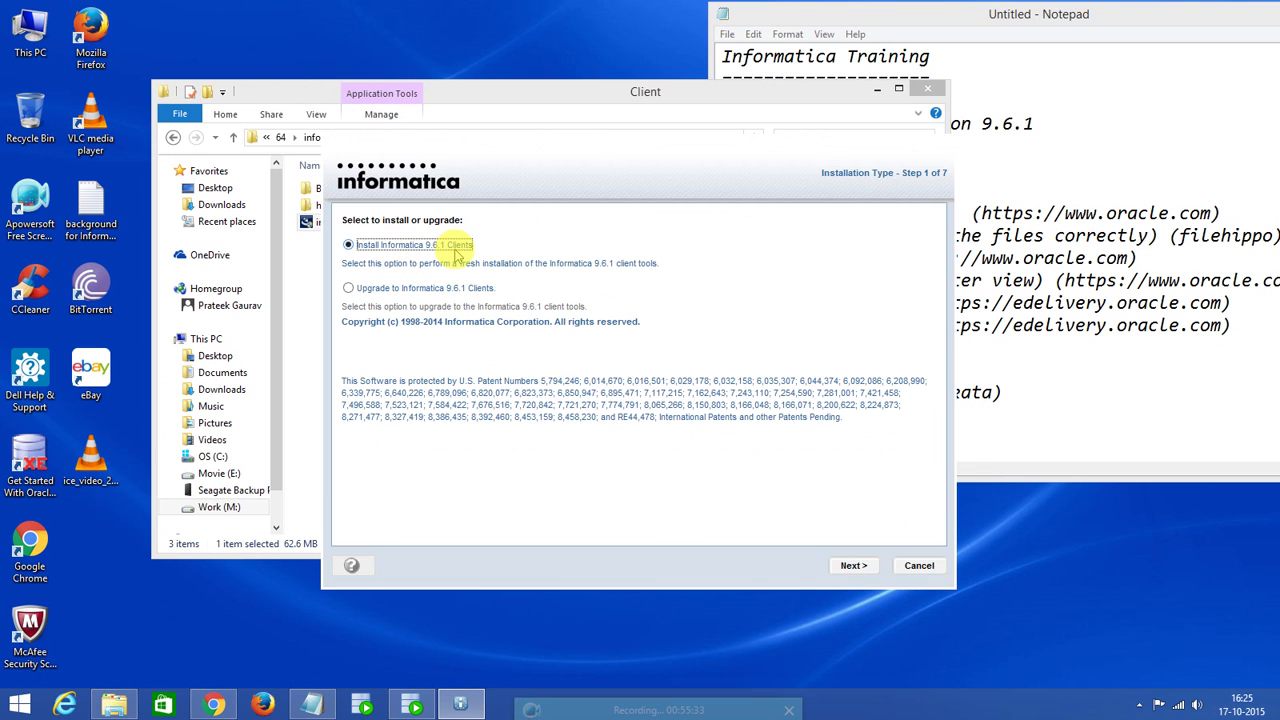
# Choose a fresh Informatica 9.6.1 clients installation and pass the prerequisites page.
pyautogui.click(856, 567)
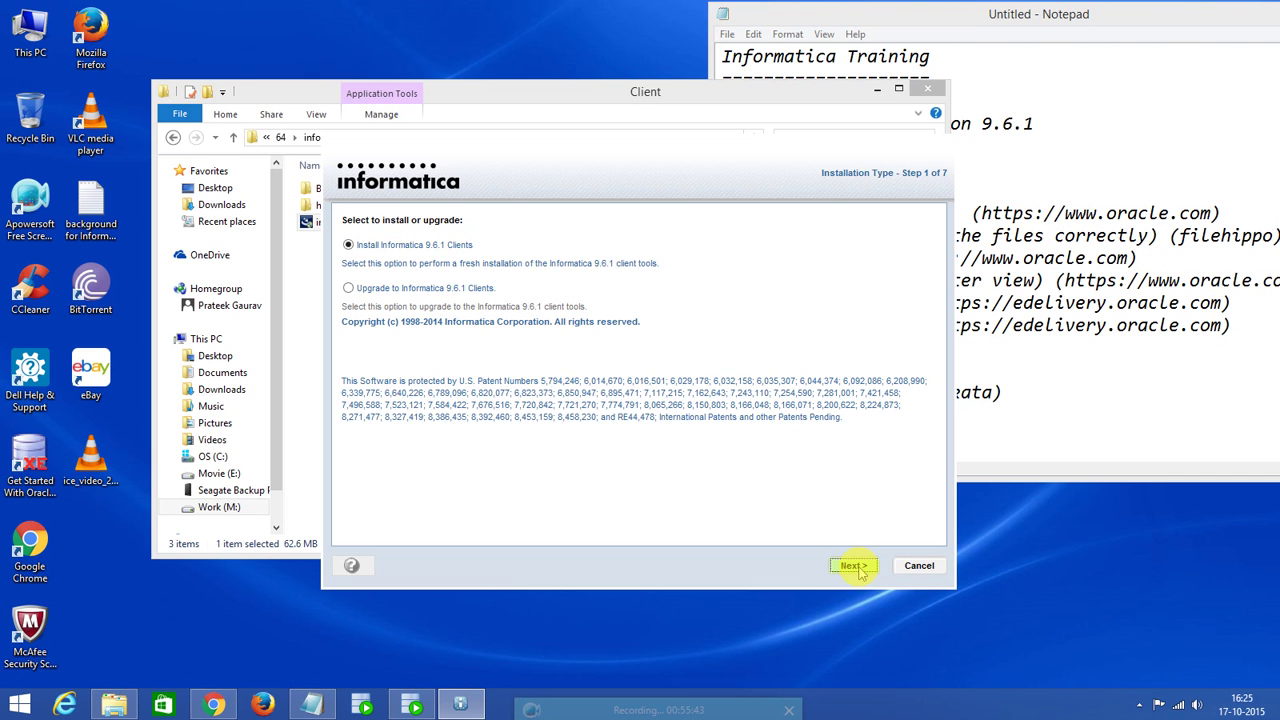
pyautogui.click(856, 567)
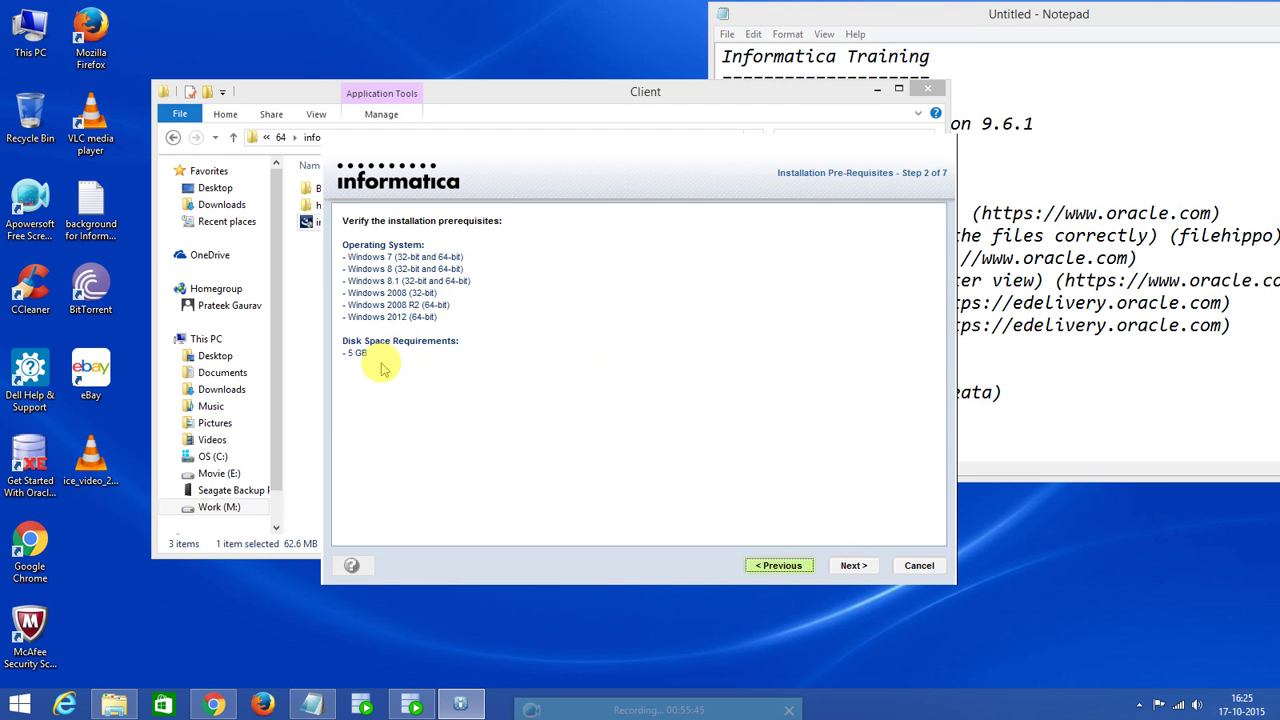
pyautogui.click(855, 568)
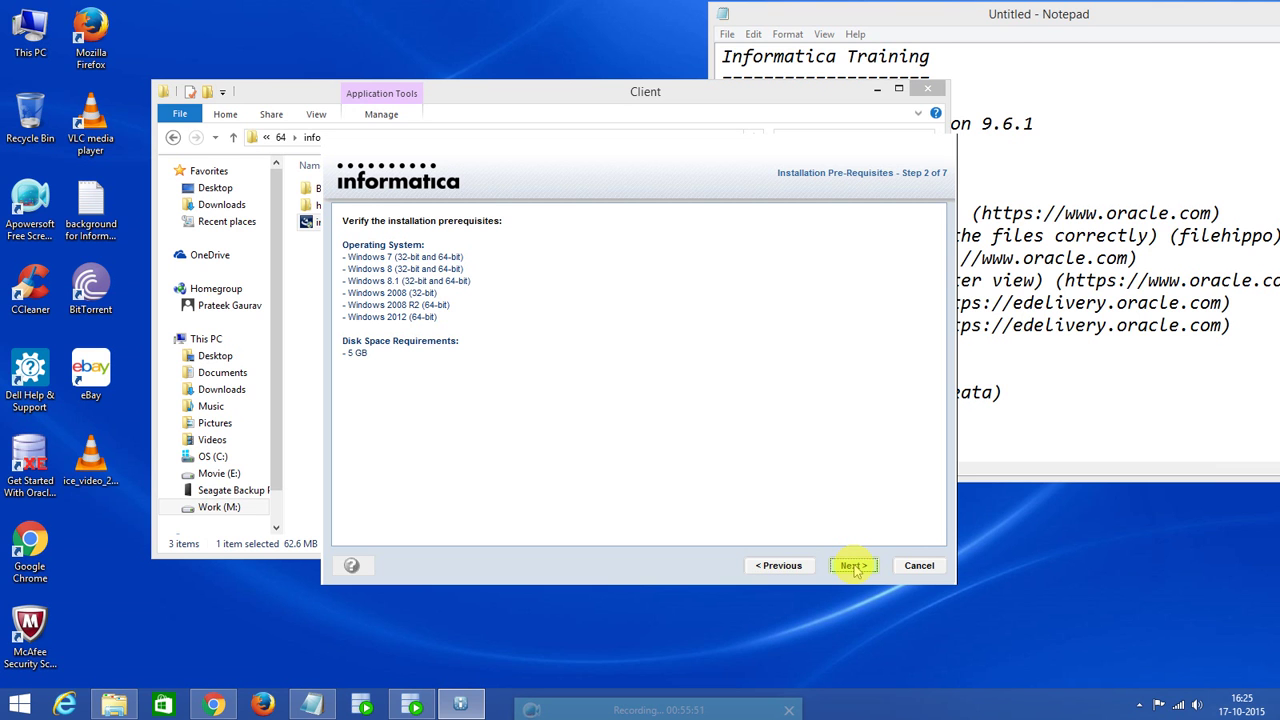
pyautogui.click(855, 568)
# Install all three application clients to C:\Informatica\9.6.1 with standalone Eclipse.
pyautogui.click(369, 261)
pyautogui.click(369, 261)
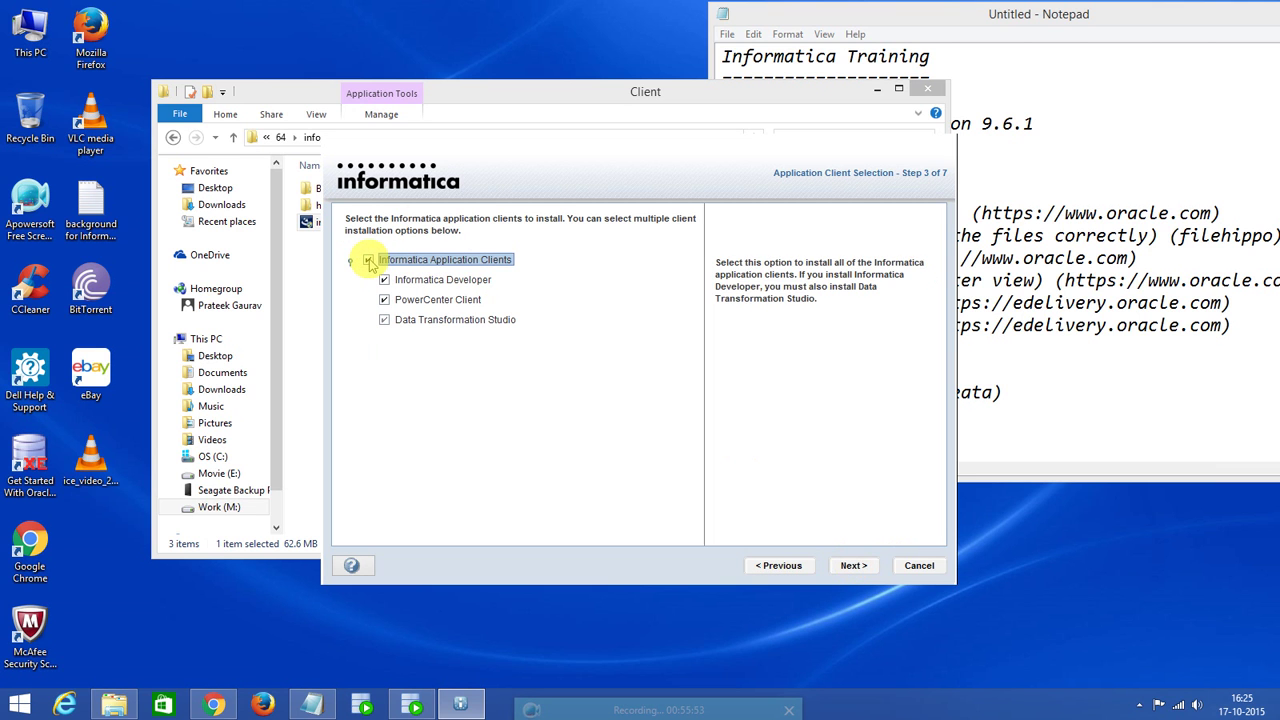
pyautogui.click(857, 567)
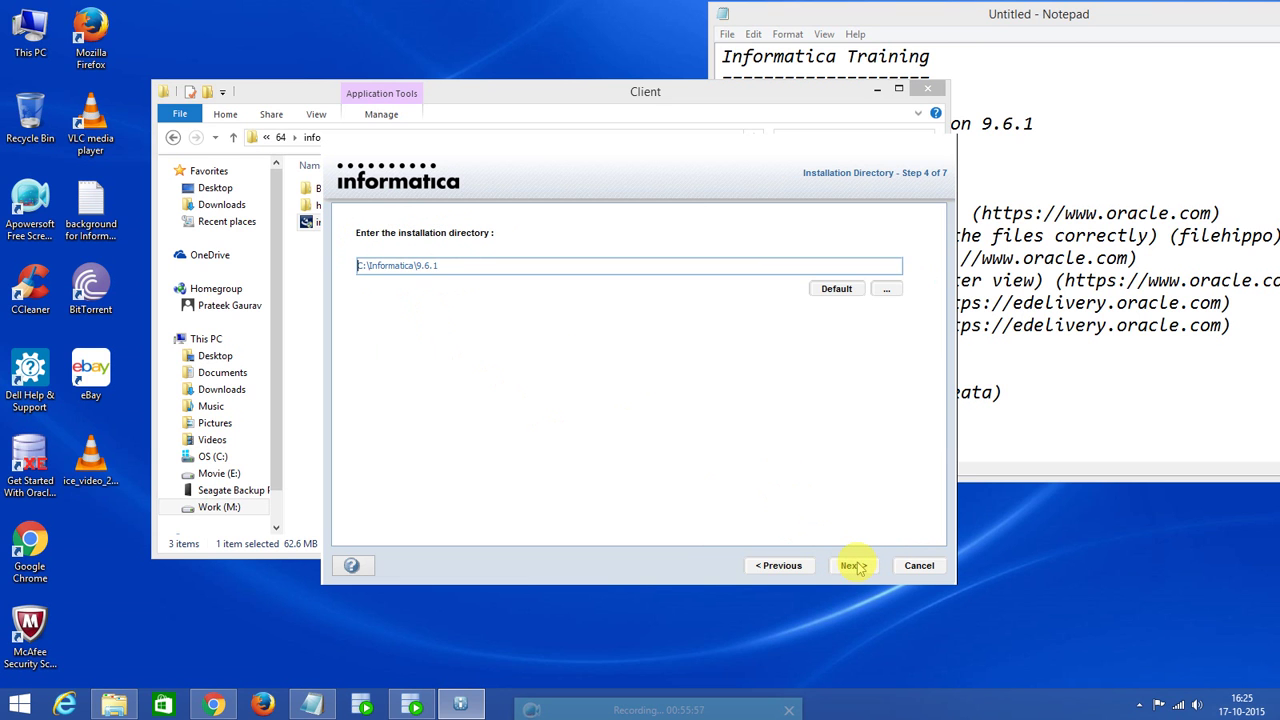
pyautogui.click(864, 572)
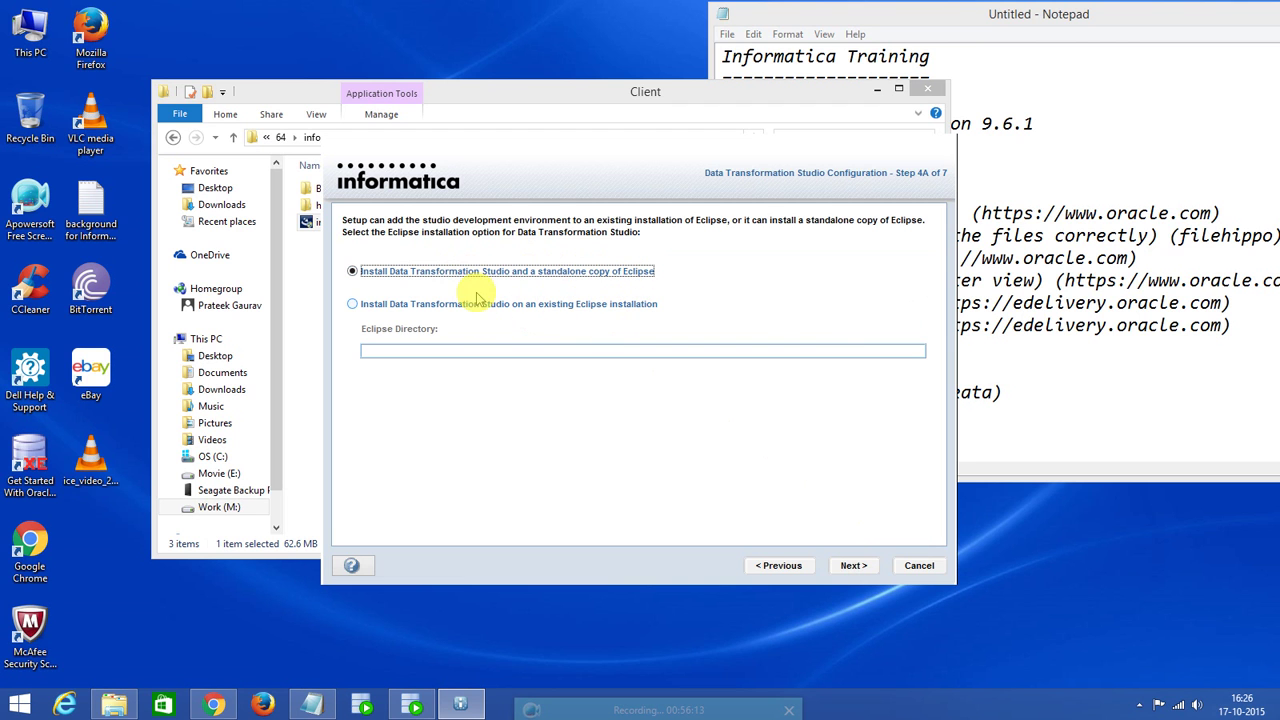
pyautogui.click(850, 566)
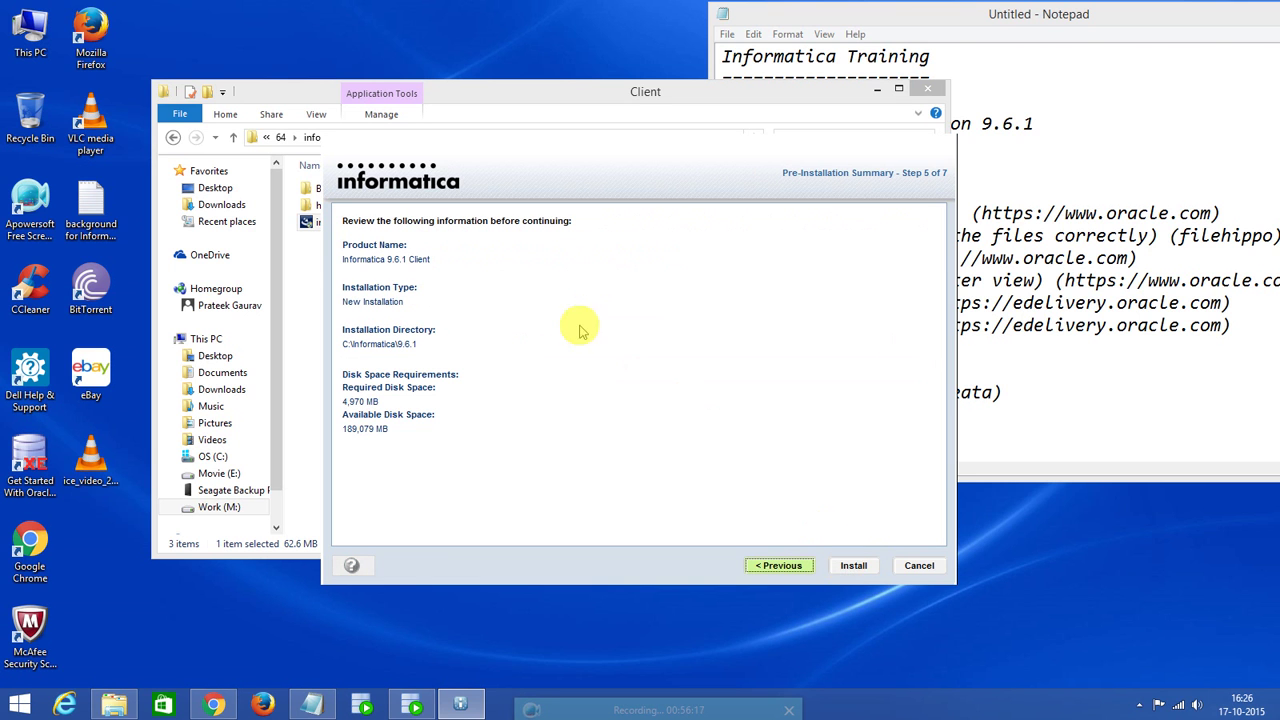
pyautogui.click(853, 566)
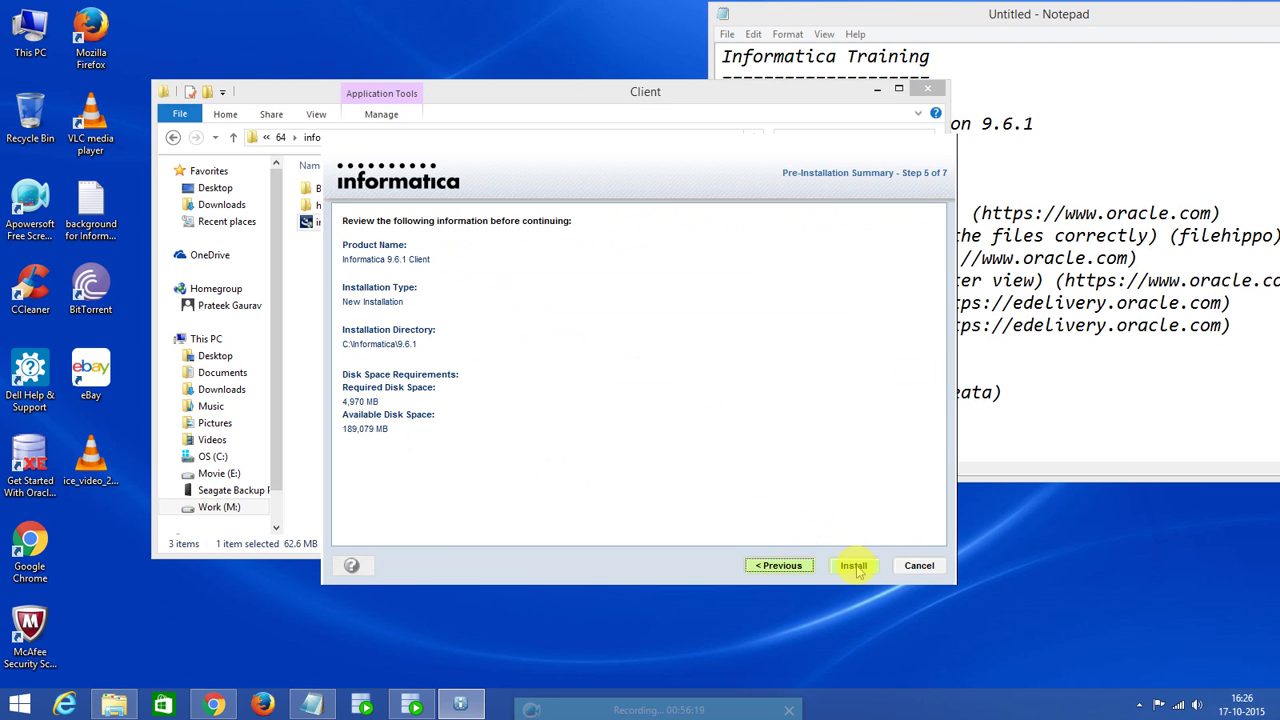
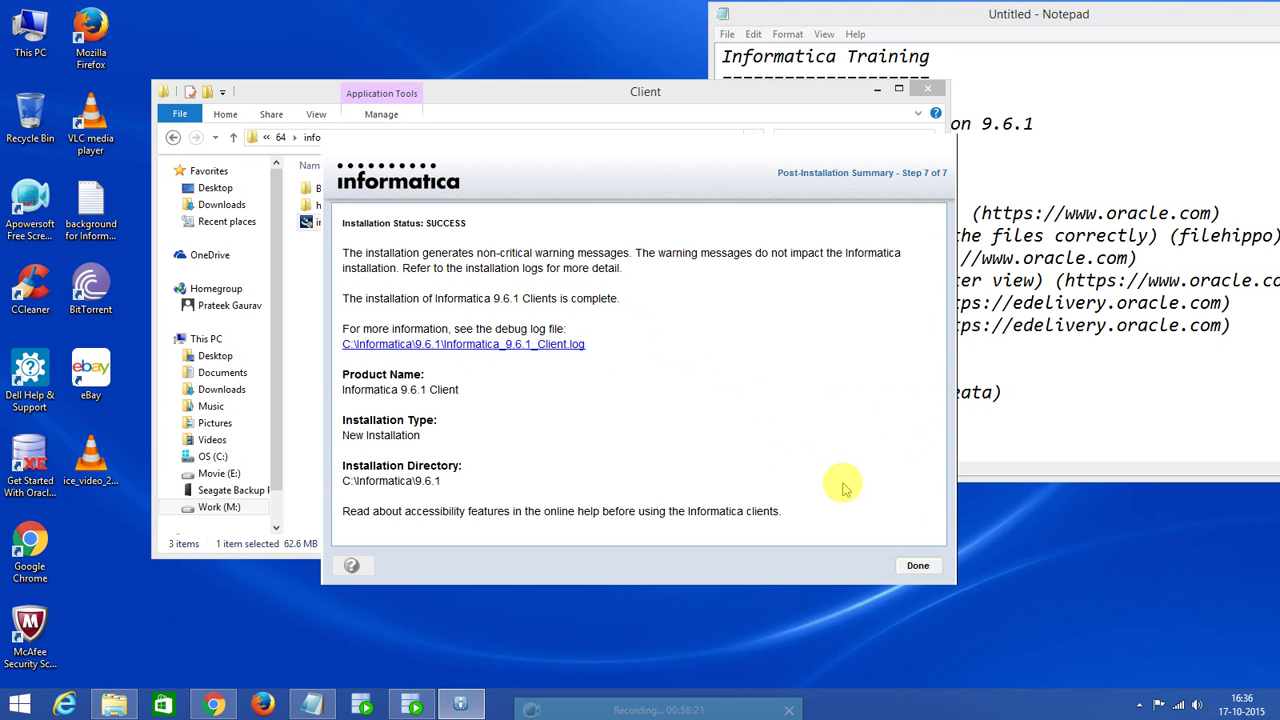
# Finish the Informatica 9.6.1 client installation and close the Client folder window.
pyautogui.click(924, 566)
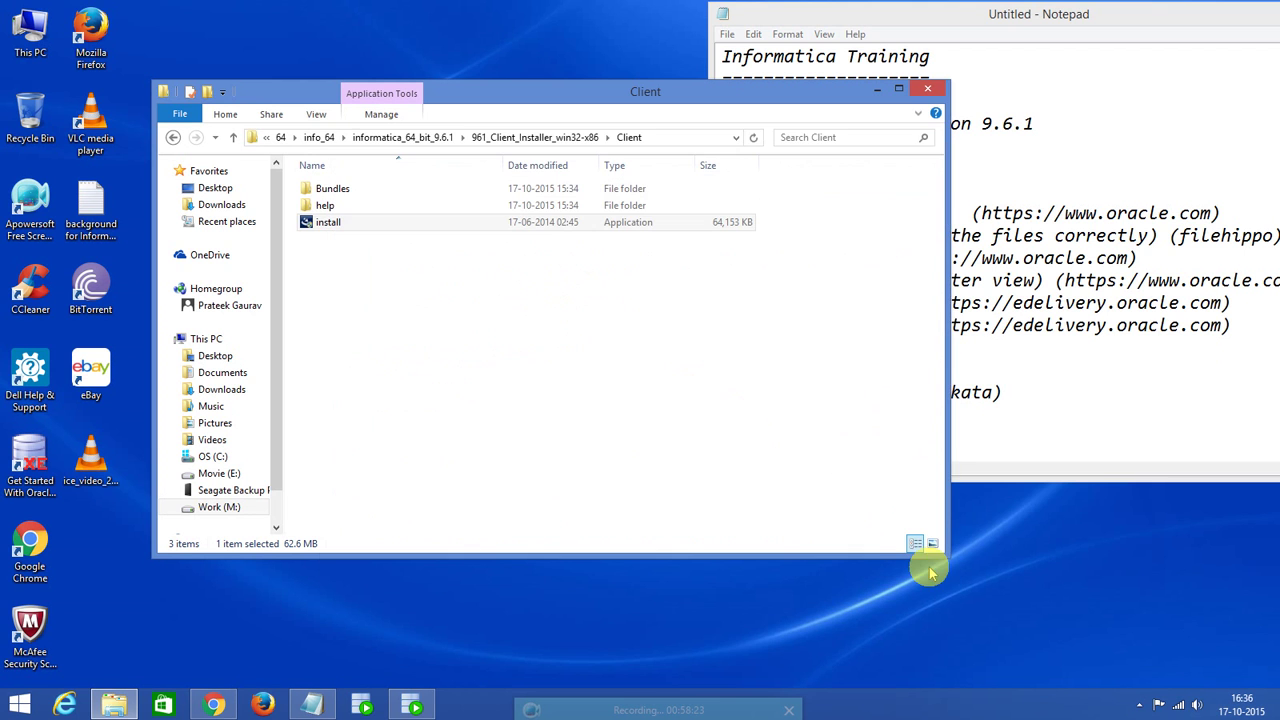
pyautogui.click(928, 90)
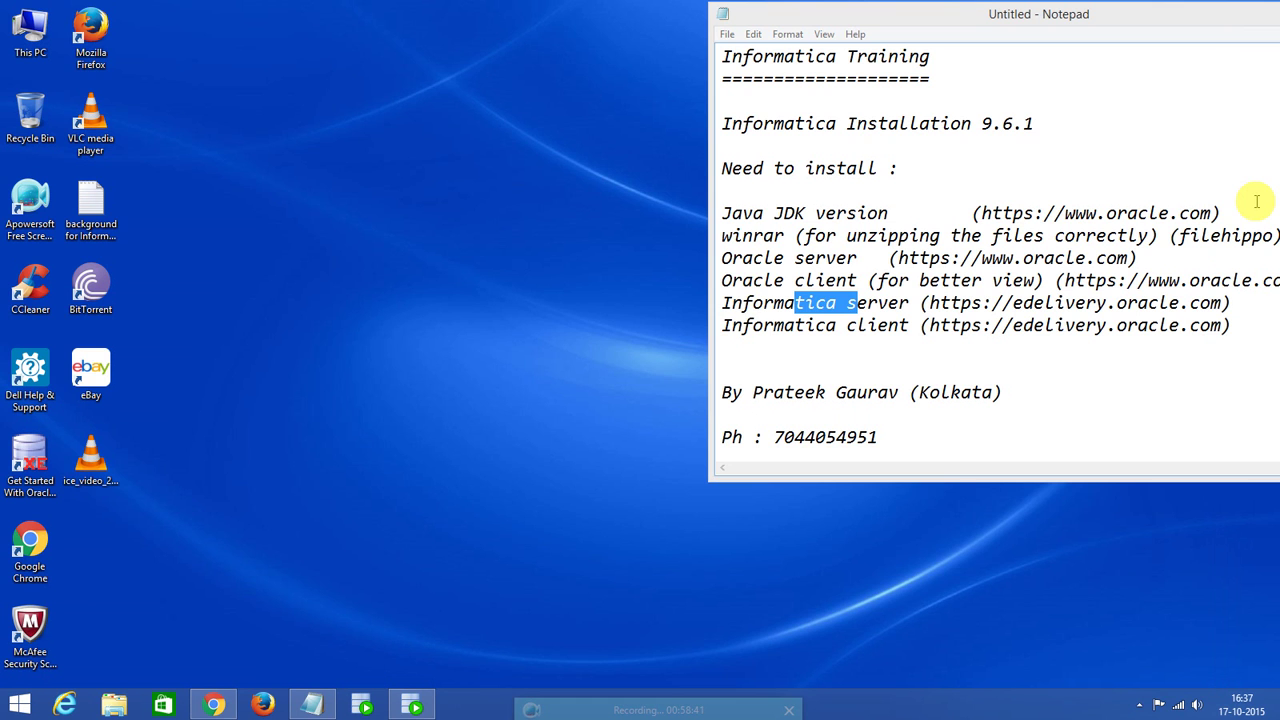
# Search Windows for 'power' and pin PowerCenter Workflow Manager to the taskbar.
pyautogui.click(1256, 201)
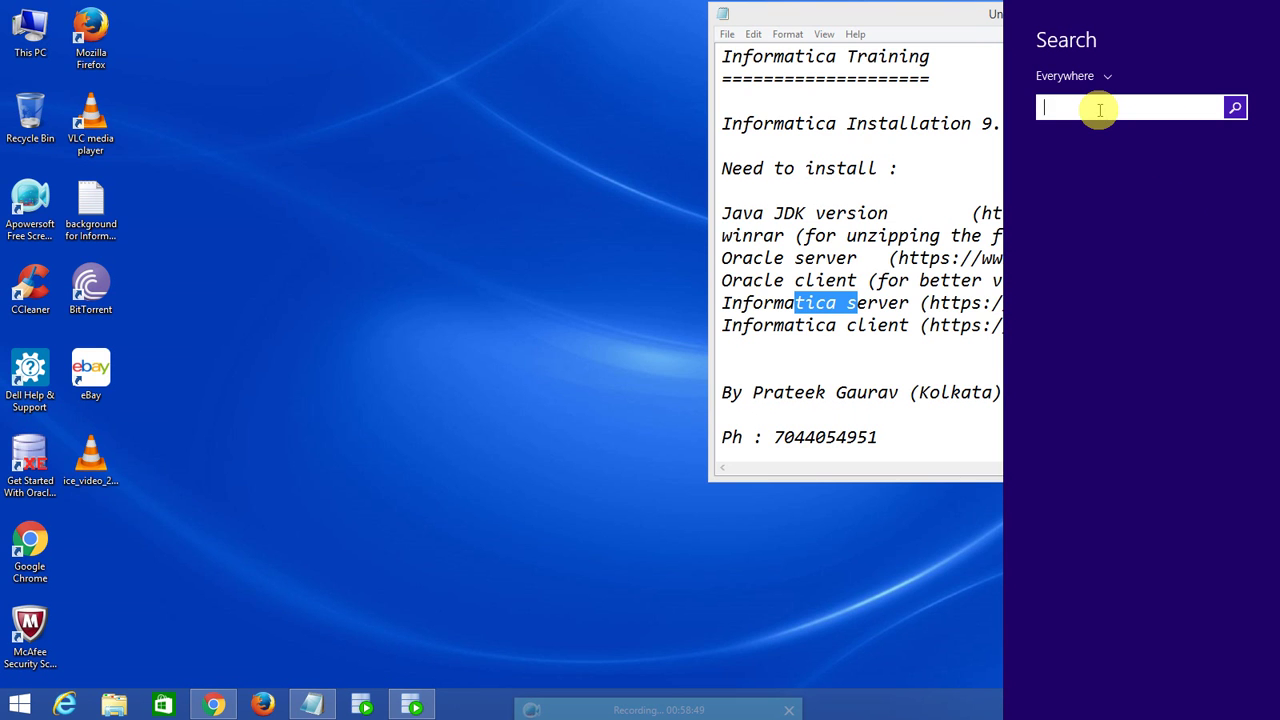
pyautogui.write('infor')
pyautogui.write('matica')
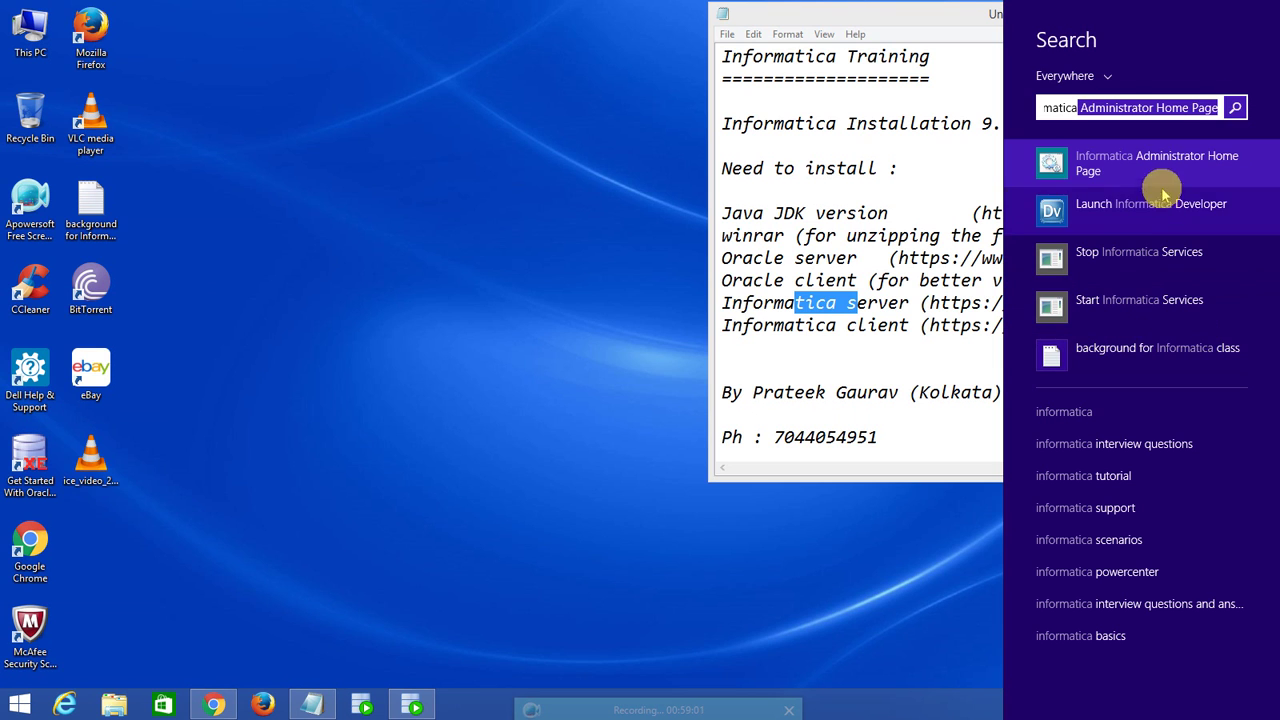
pyautogui.press('BackSpace')
pyautogui.press('BackSpace')
pyautogui.press('BackSpace')
pyautogui.press('BackSpace')
pyautogui.press('BackSpace')
pyautogui.press('BackSpace')
pyautogui.press('BackSpace')
pyautogui.press('BackSpace')
pyautogui.press('BackSpace')
pyautogui.press('BackSpace')
pyautogui.press('BackSpace')
pyautogui.press('BackSpace')
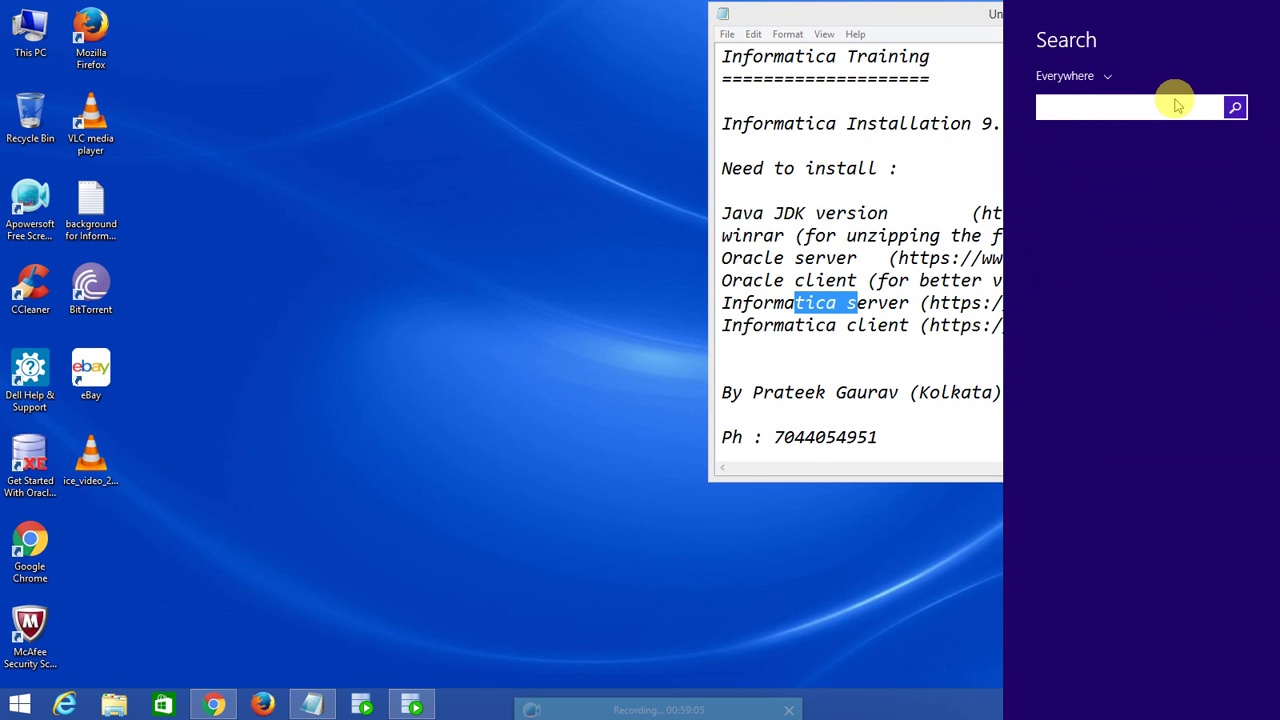
pyautogui.write('po')
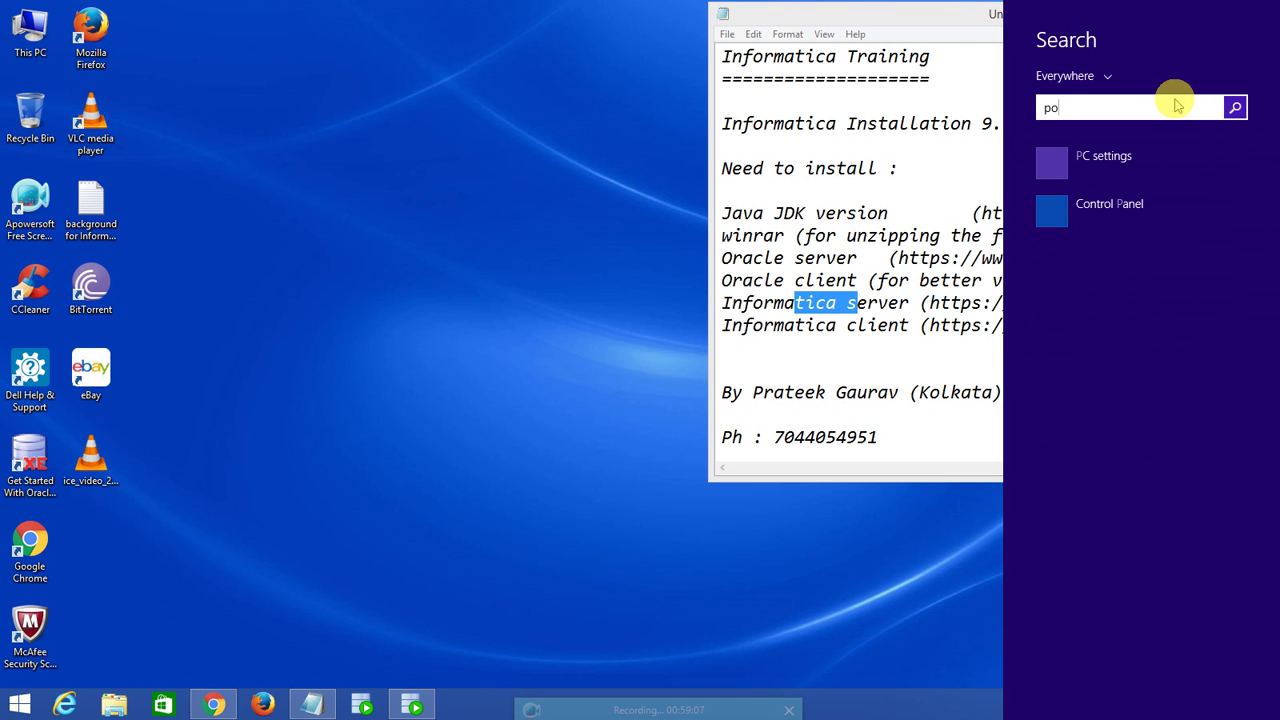
pyautogui.write('werShell')
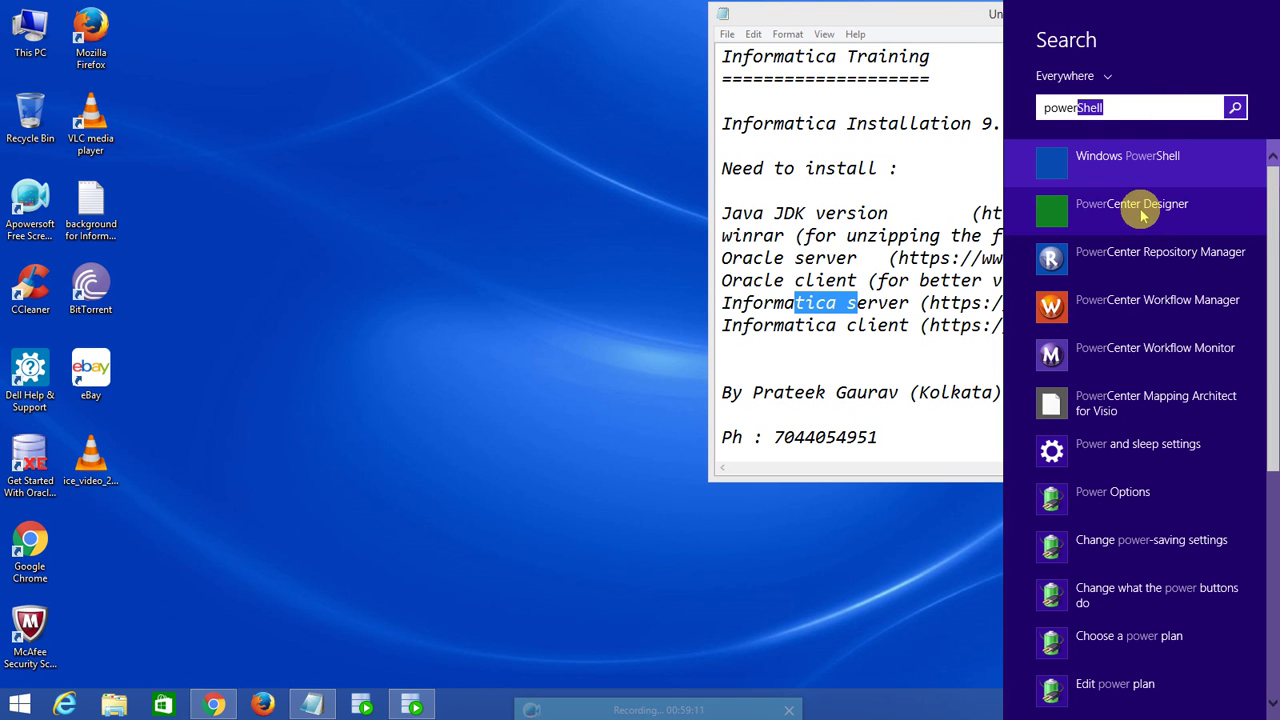
pyautogui.rightClick(1141, 299)
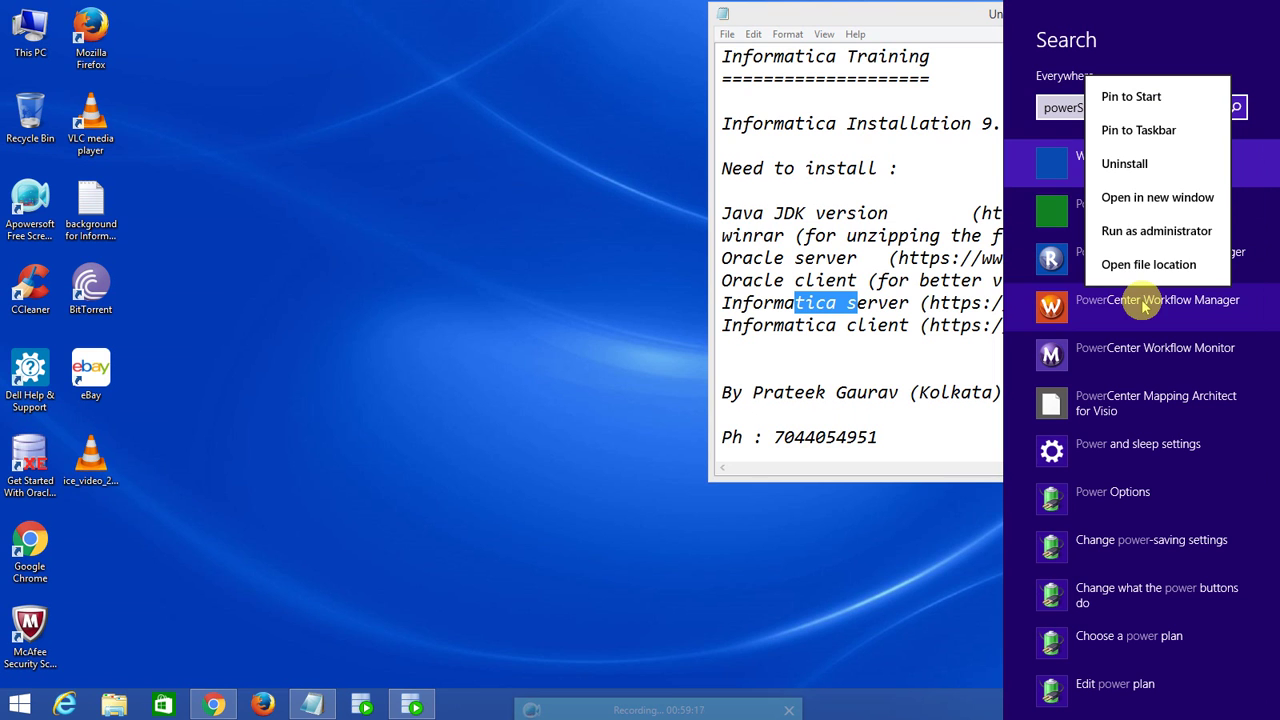
pyautogui.click(1141, 130)
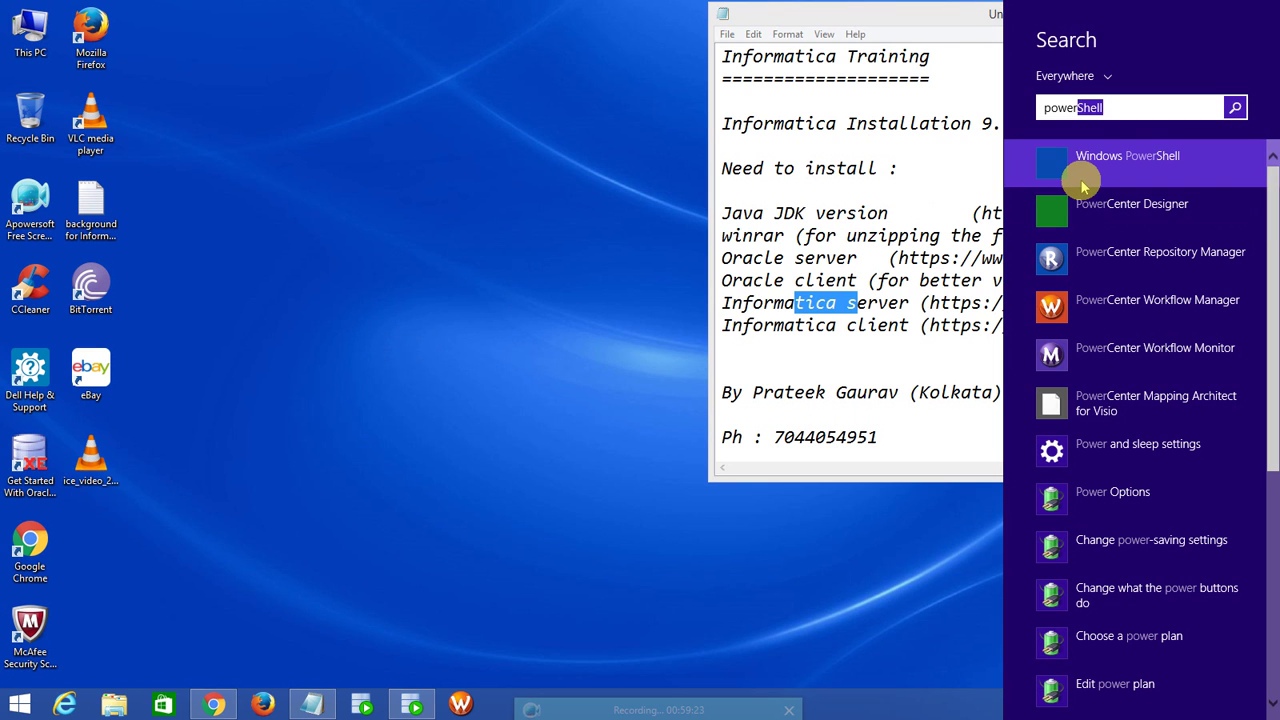
pyautogui.press('BackSpace')
pyautogui.press('BackSpace')
pyautogui.press('BackSpace')
pyautogui.press('BackSpace')
pyautogui.press('BackSpace')
pyautogui.press('BackSpace')
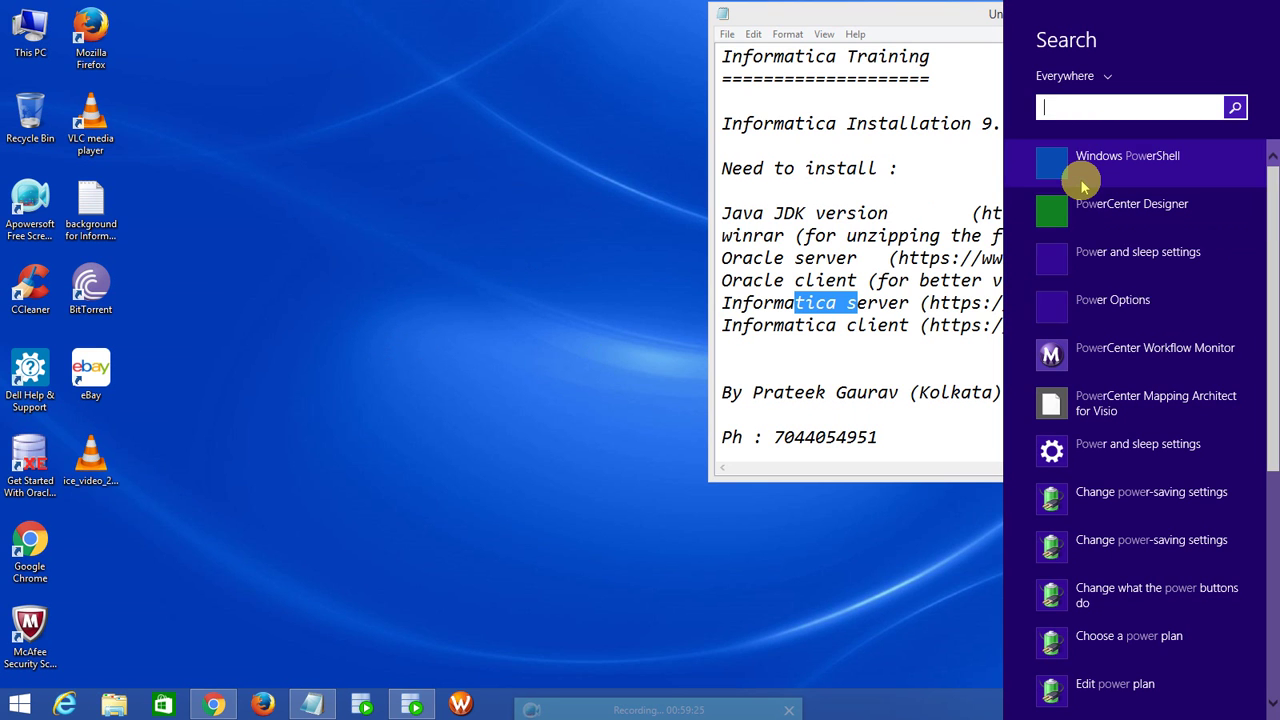
# Start Workflow Manager, launch Repository Manager from it, and bring up Repository > Configure Domains.
pyautogui.click(574, 126)
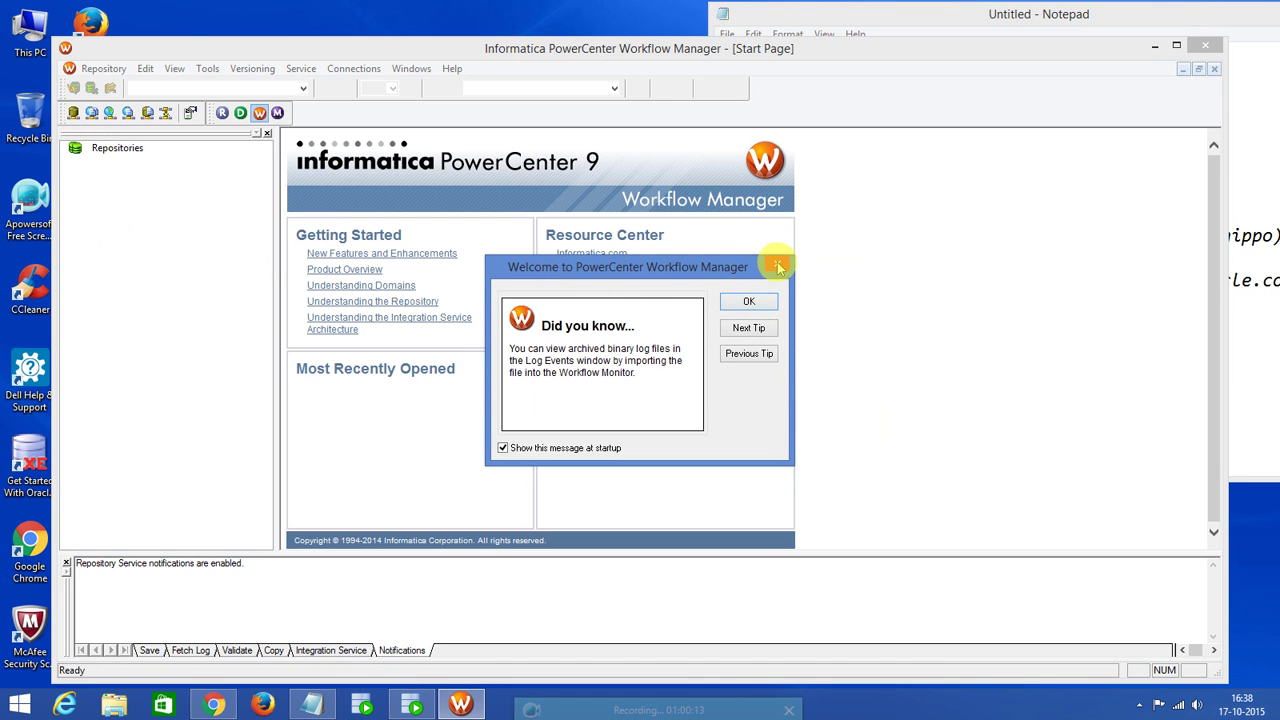
pyautogui.click(779, 267)
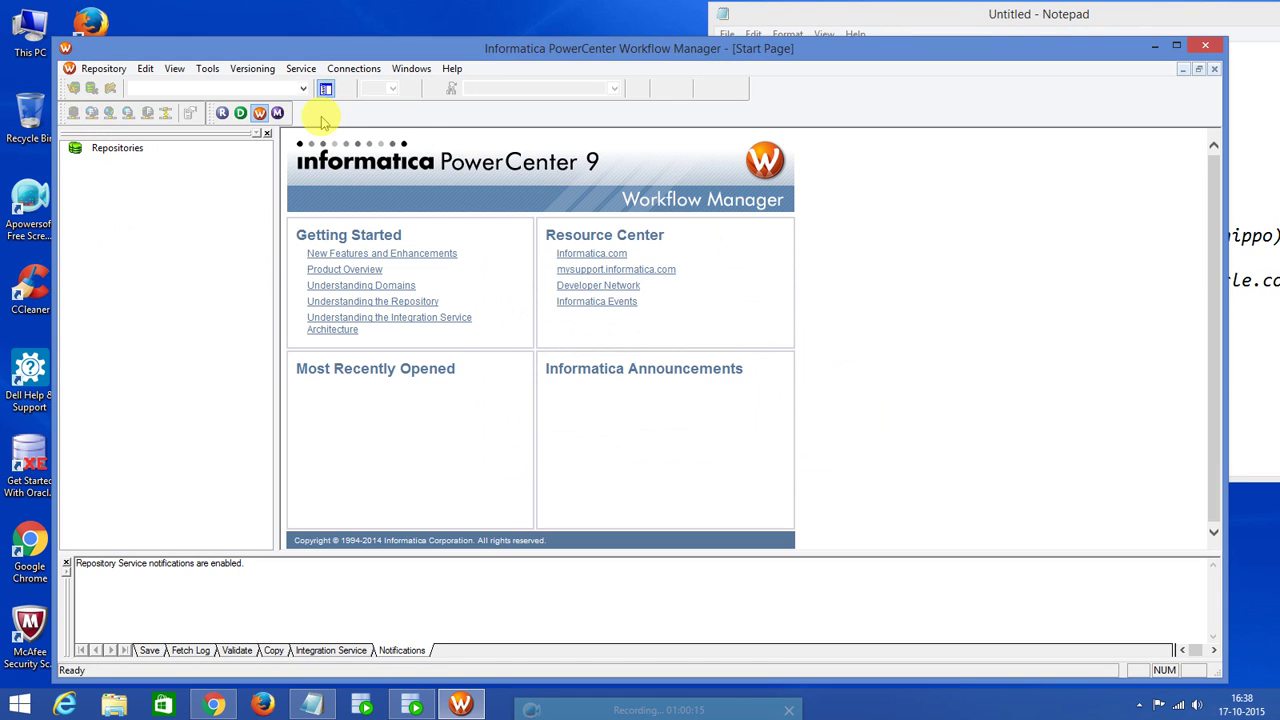
pyautogui.click(222, 113)
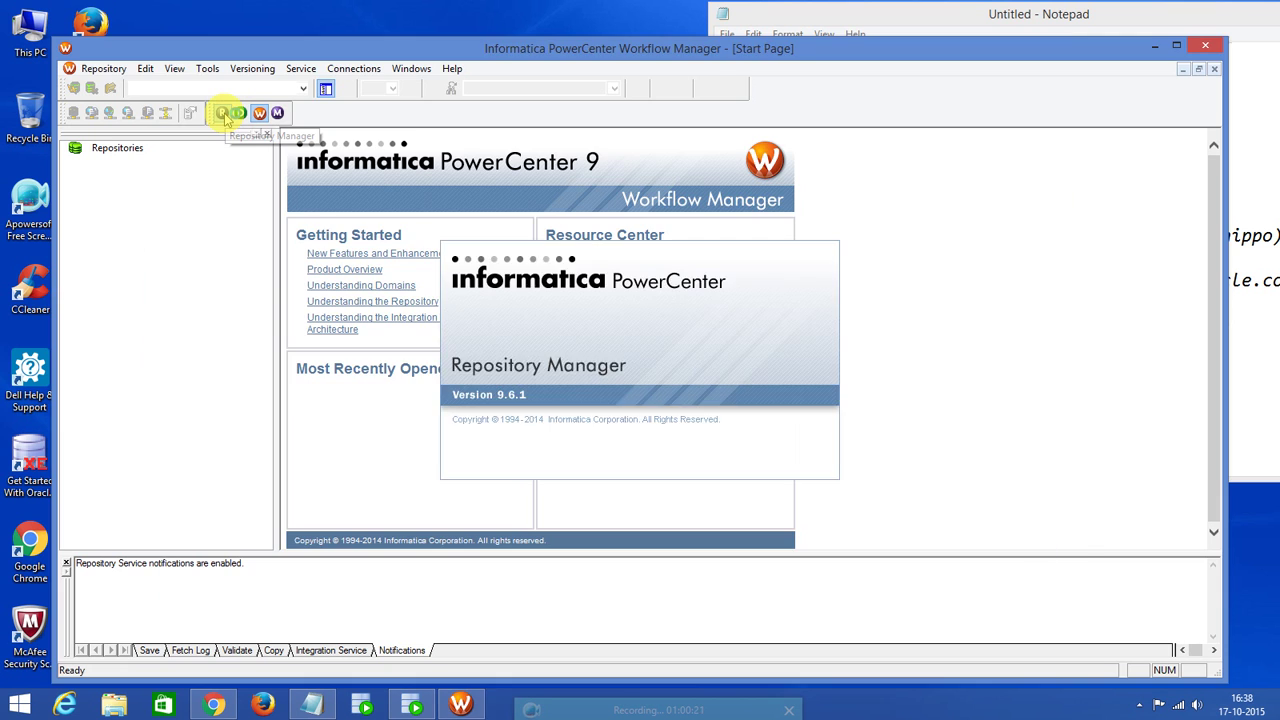
pyautogui.click(714, 318)
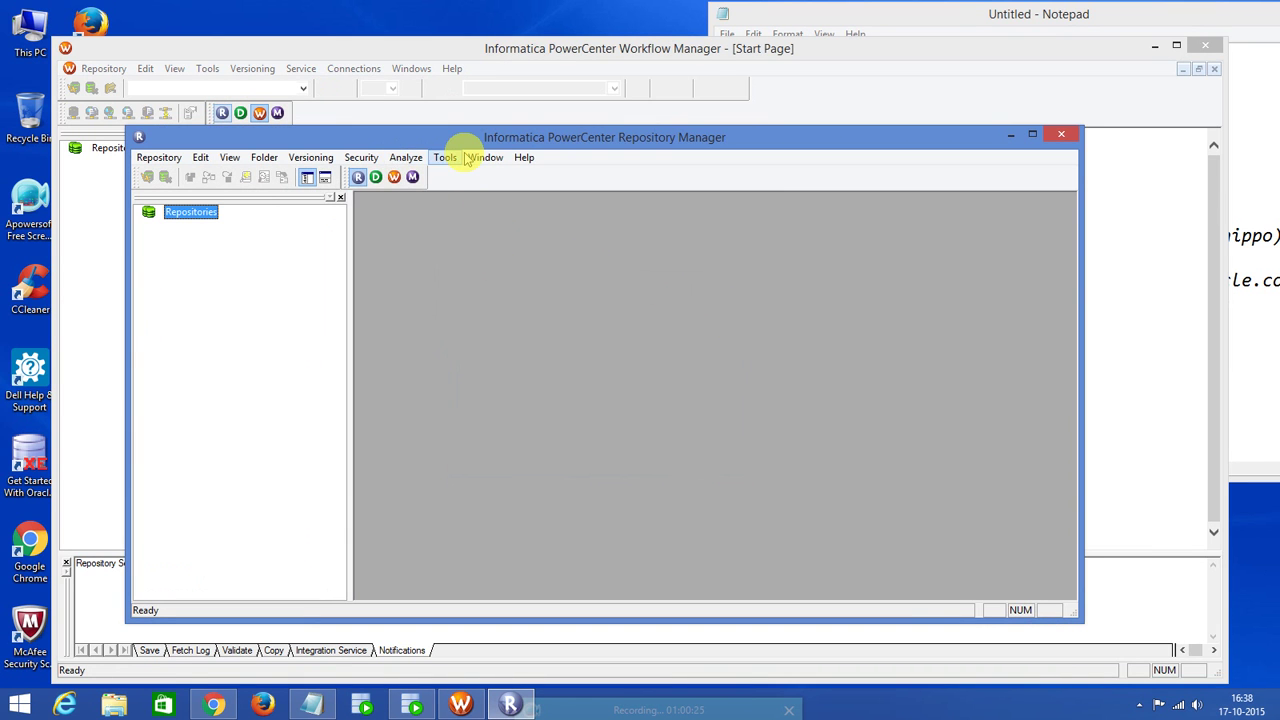
pyautogui.click(162, 158)
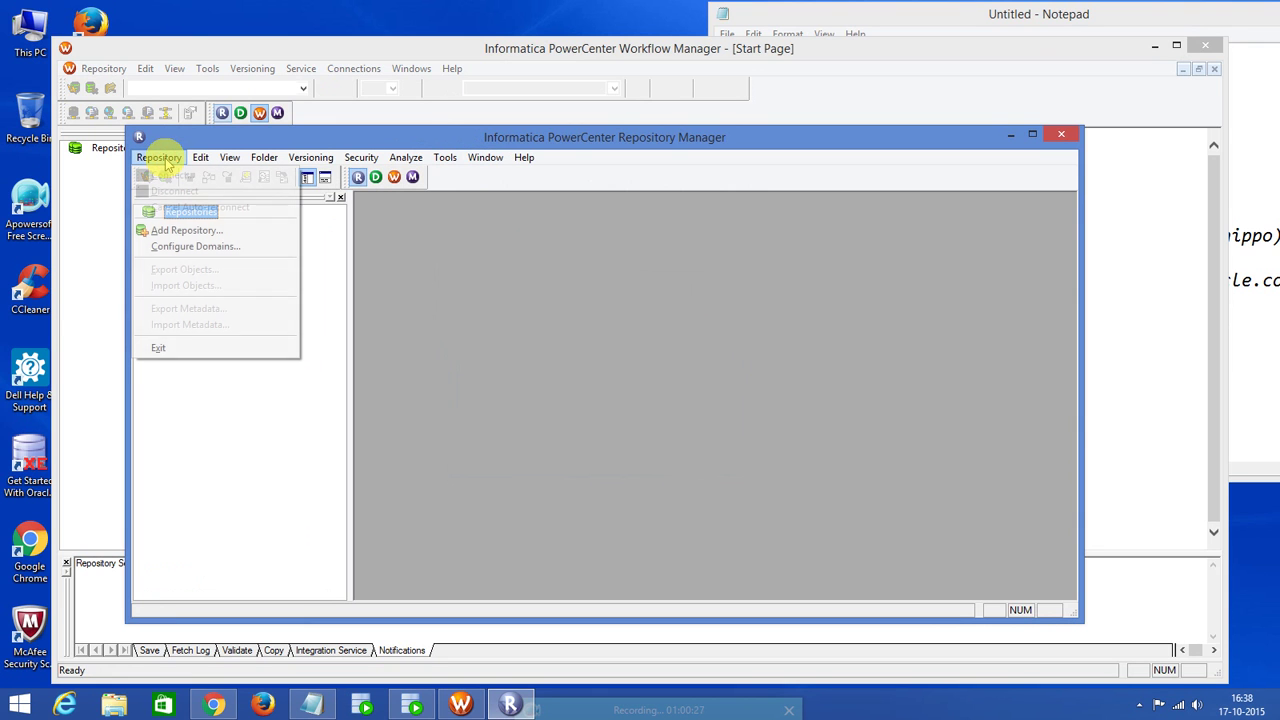
pyautogui.click(183, 249)
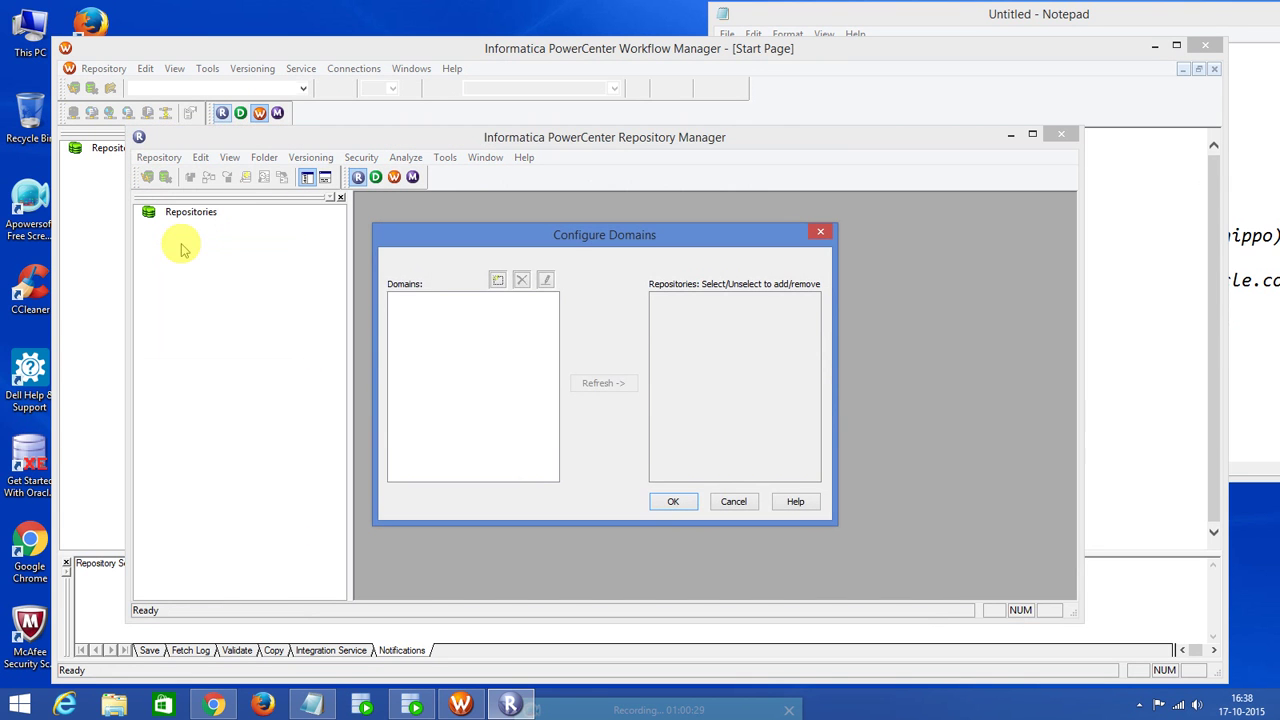
# Add a new domain named Domain_dell, taken from the Administrator console.
pyautogui.click(498, 280)
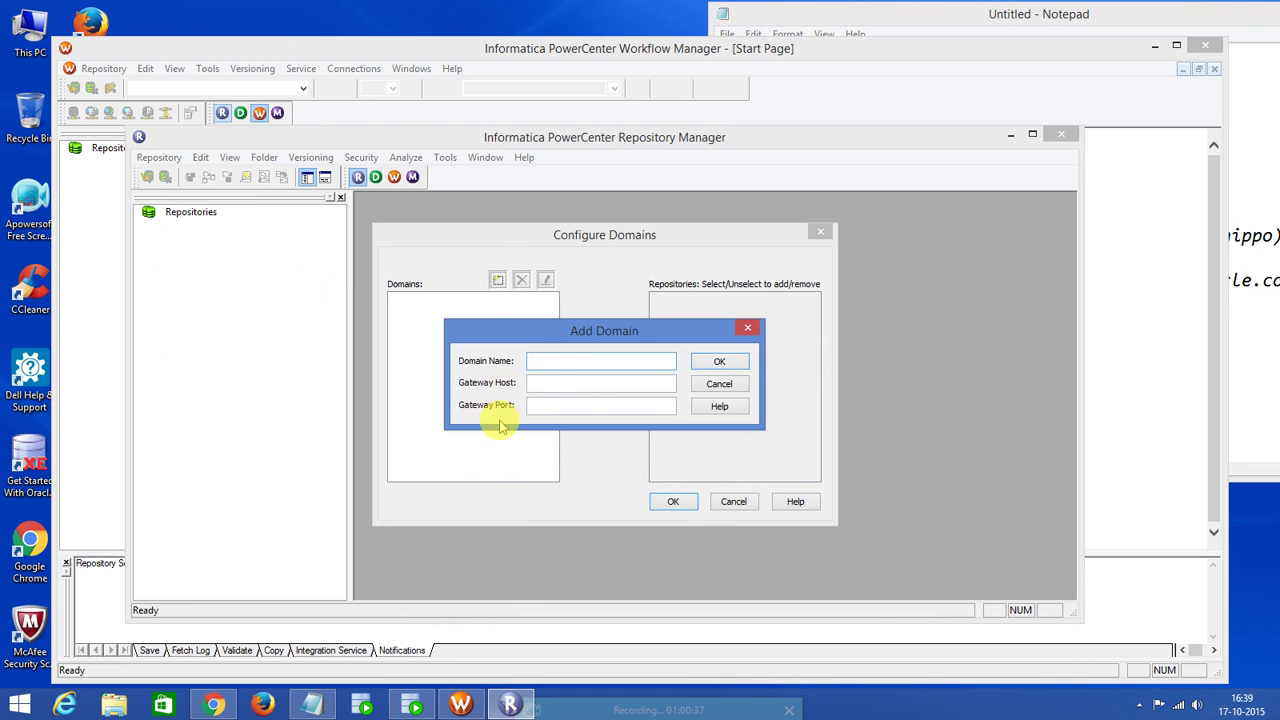
pyautogui.click(213, 705)
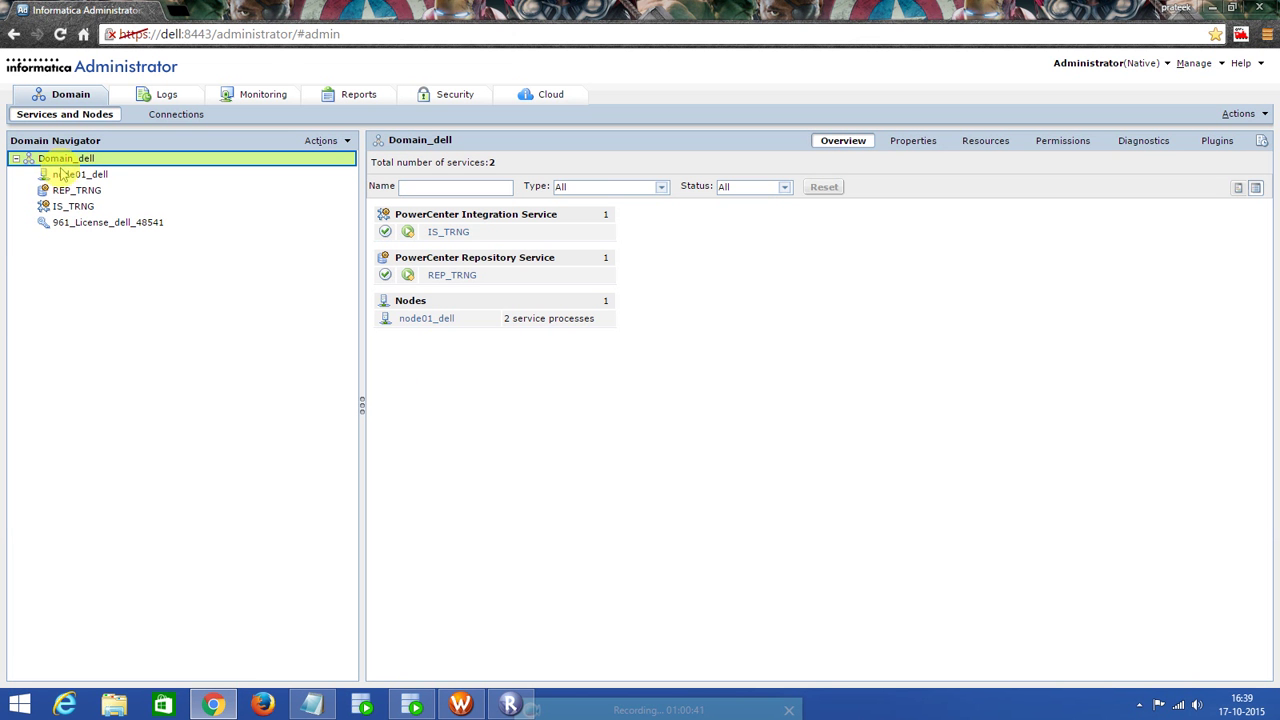
pyautogui.click(66, 175)
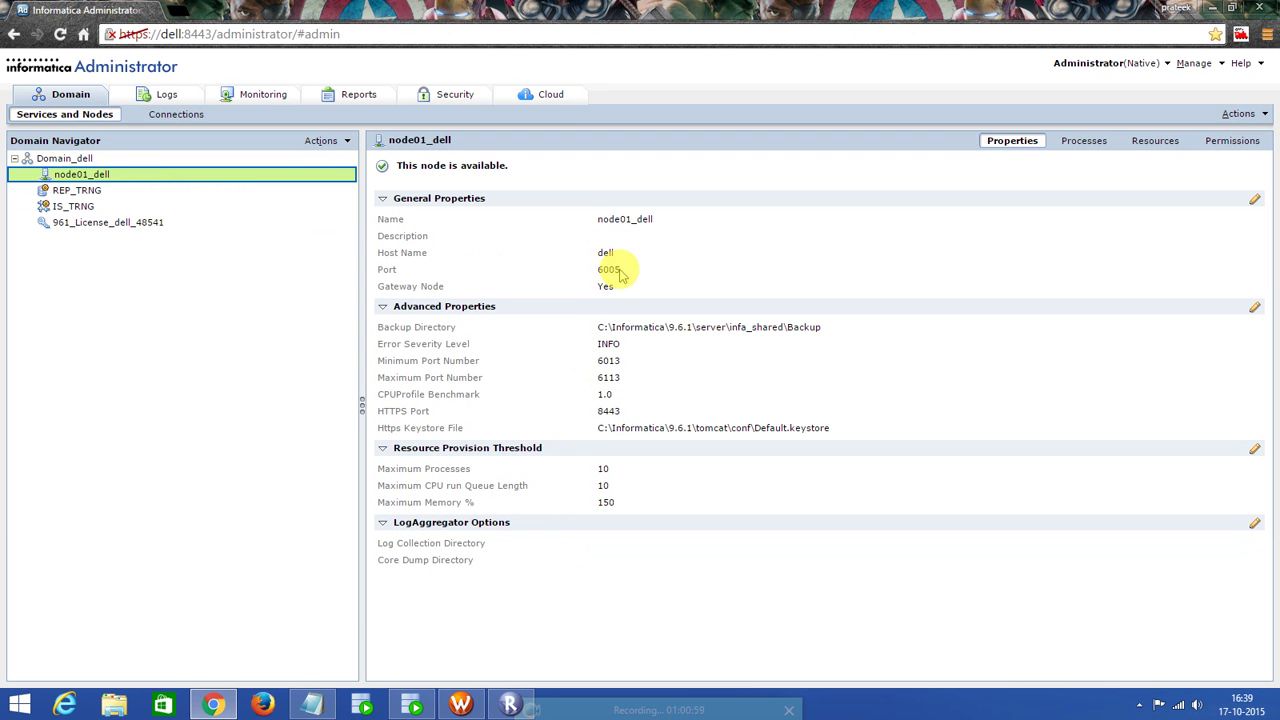
pyautogui.click(510, 703)
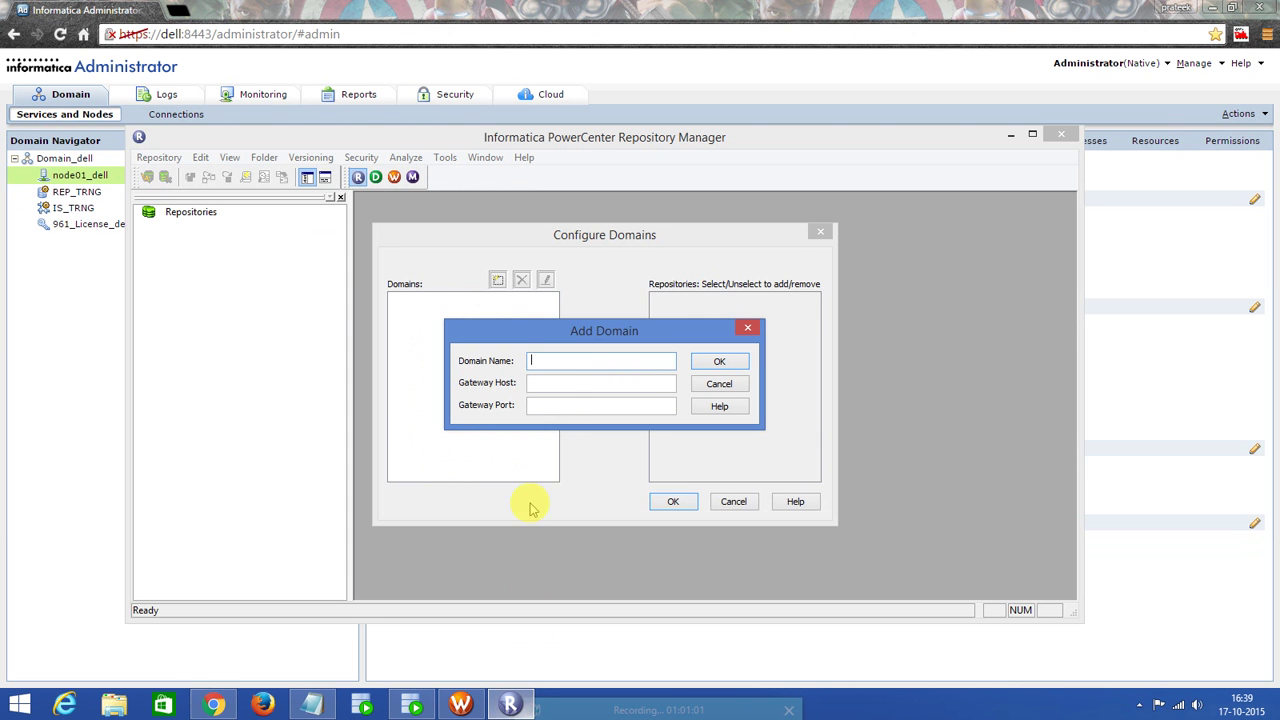
pyautogui.write('Domain_dell')
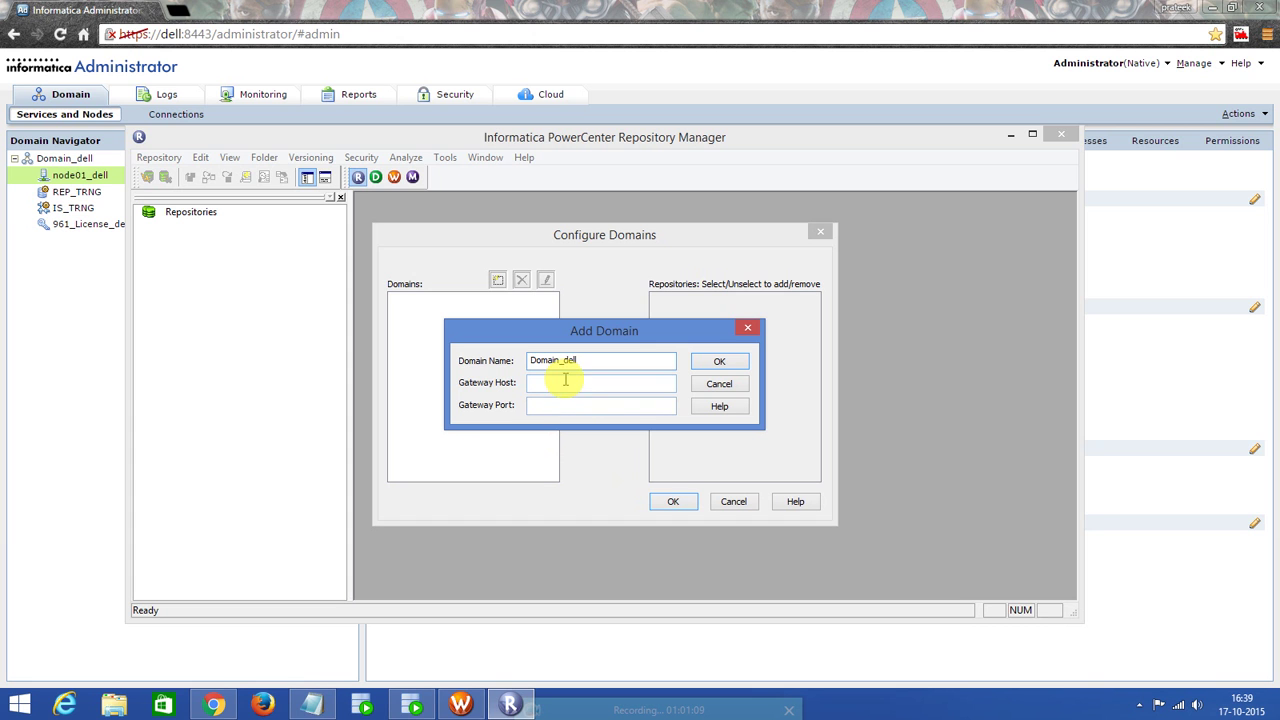
pyautogui.click(213, 705)
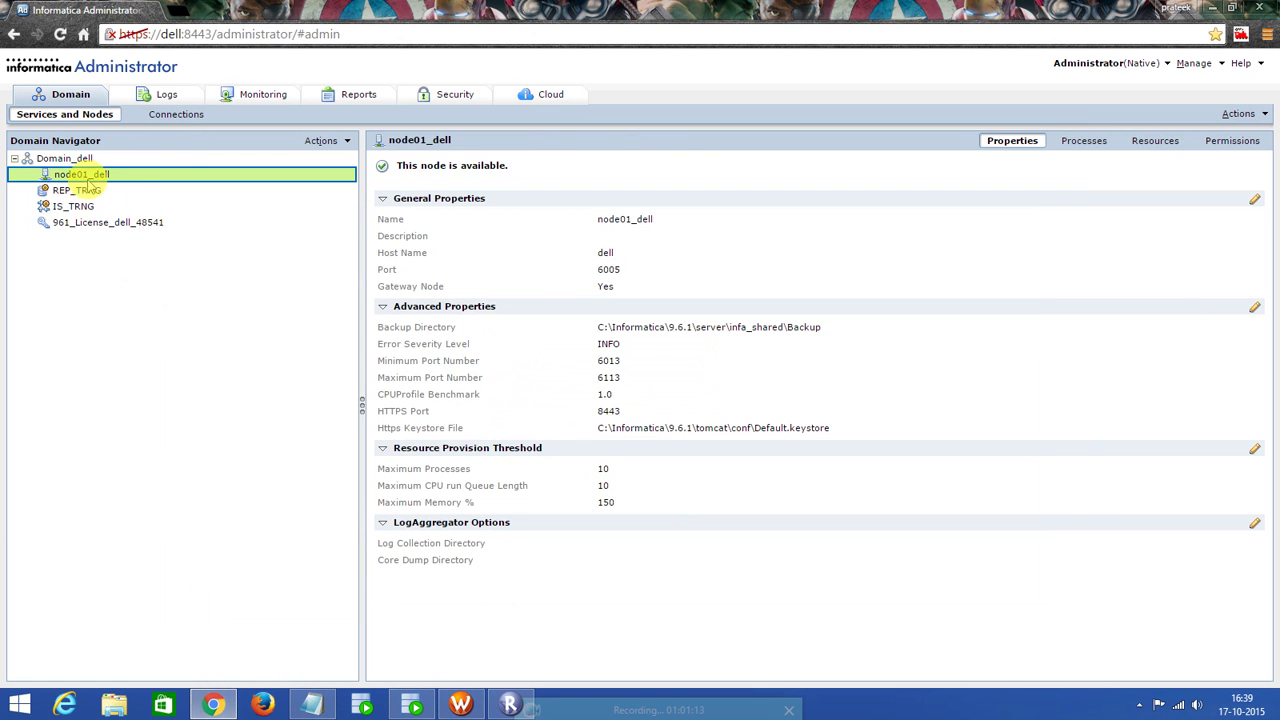
pyautogui.moveTo(58, 160); pyautogui.dragTo(88, 160)
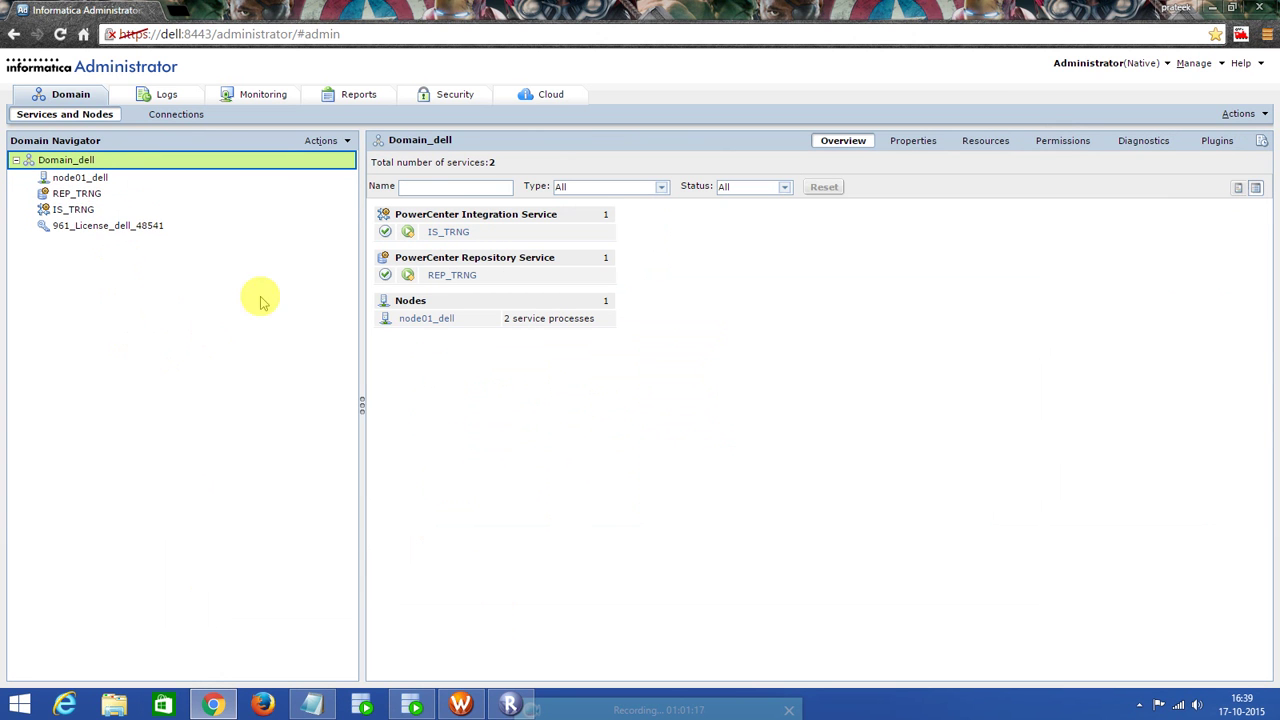
# Enter gateway host dell and gateway port 6005 from node01_dell's properties.
pyautogui.click(84, 177)
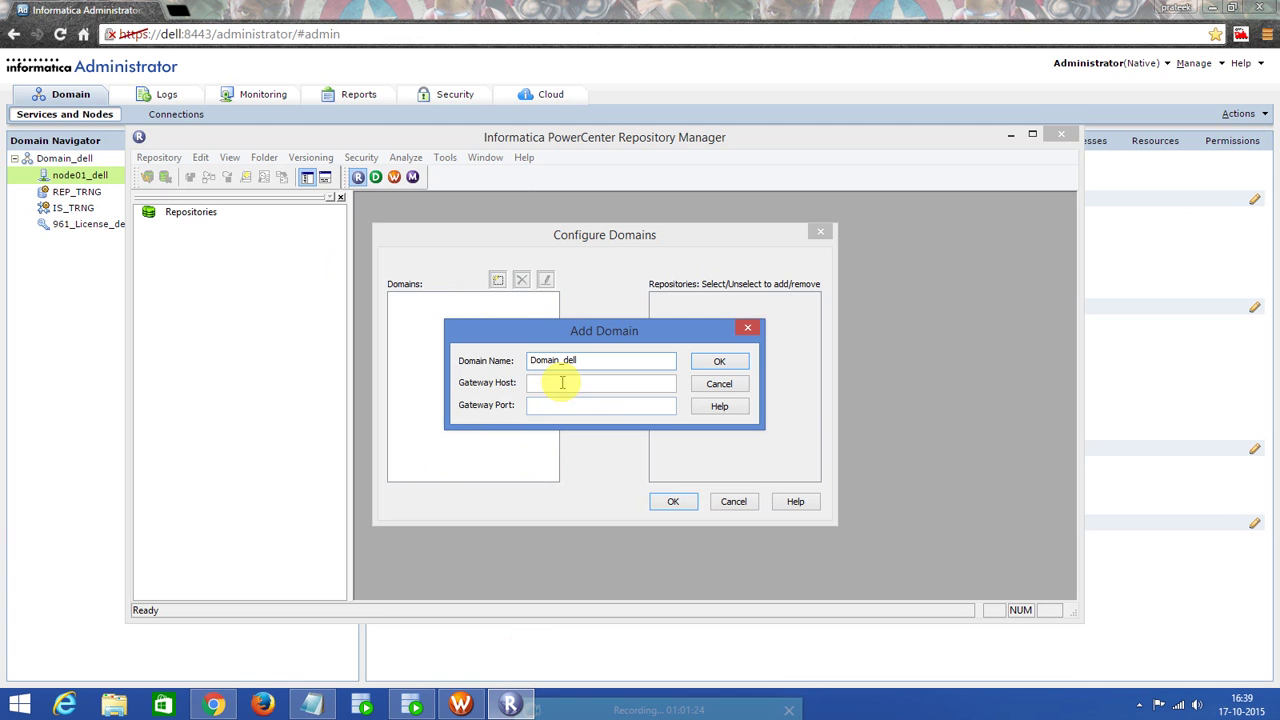
pyautogui.click(562, 382)
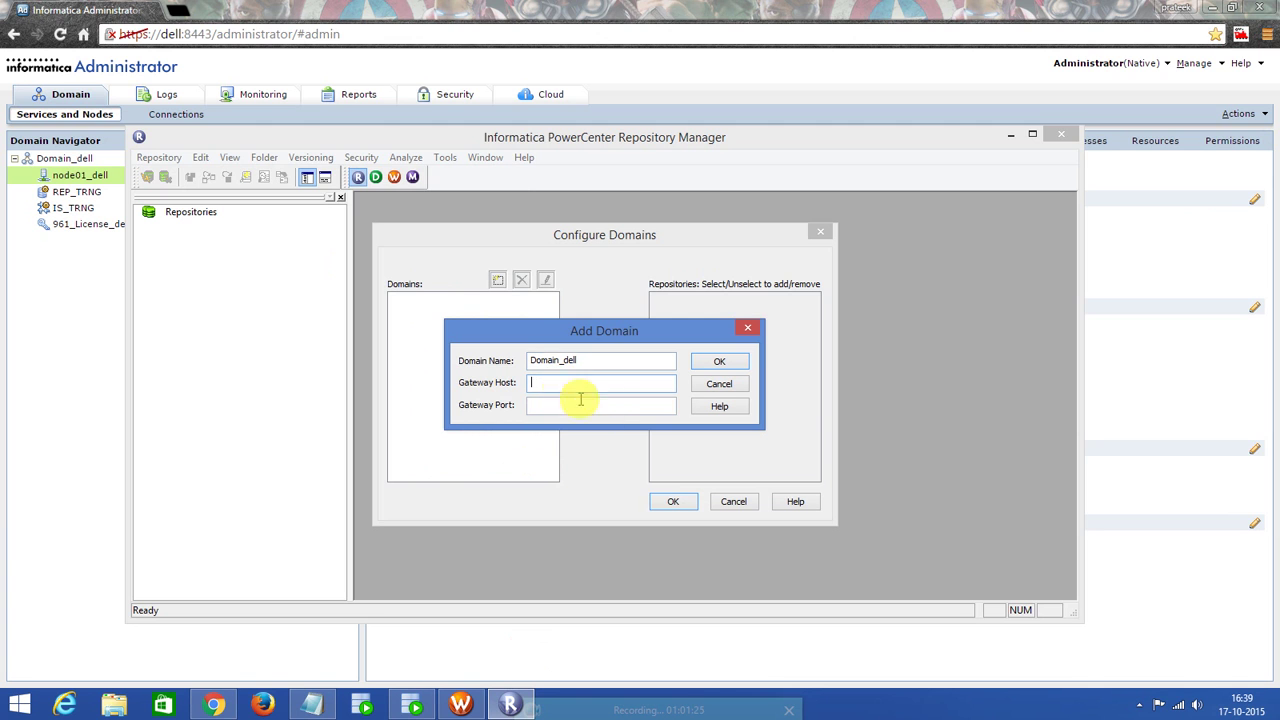
pyautogui.write('dell')
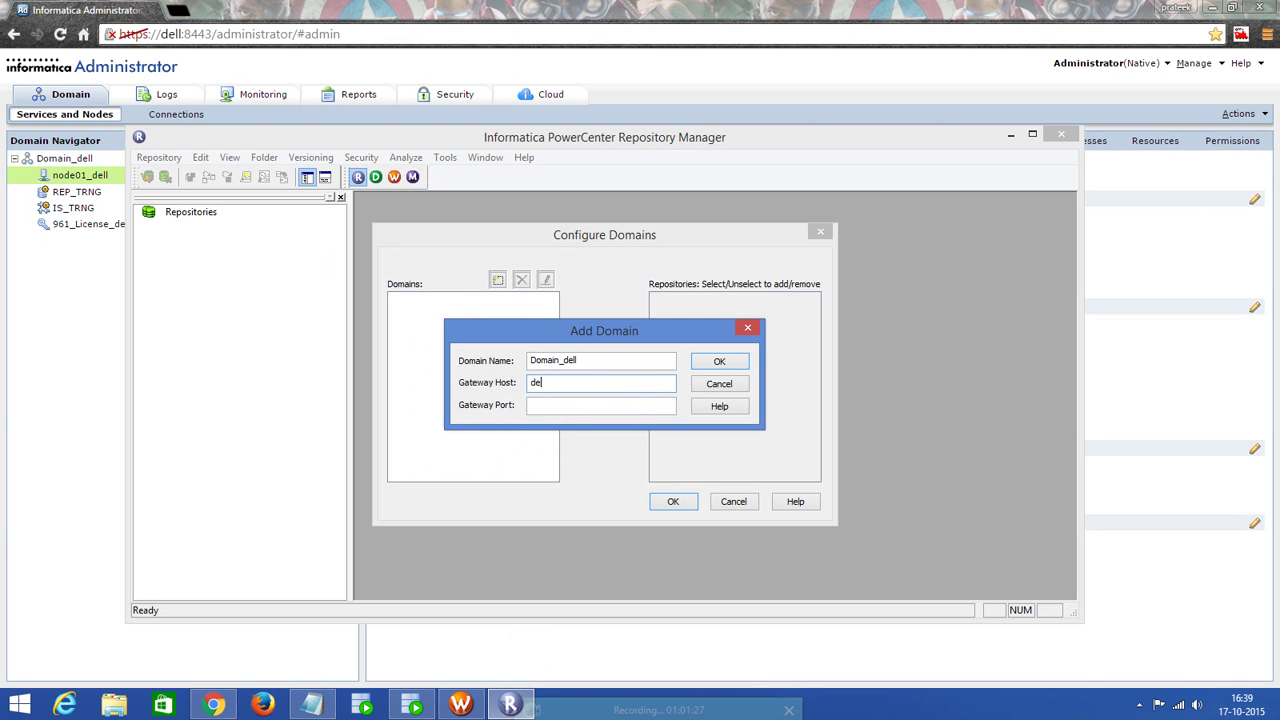
pyautogui.click(549, 404)
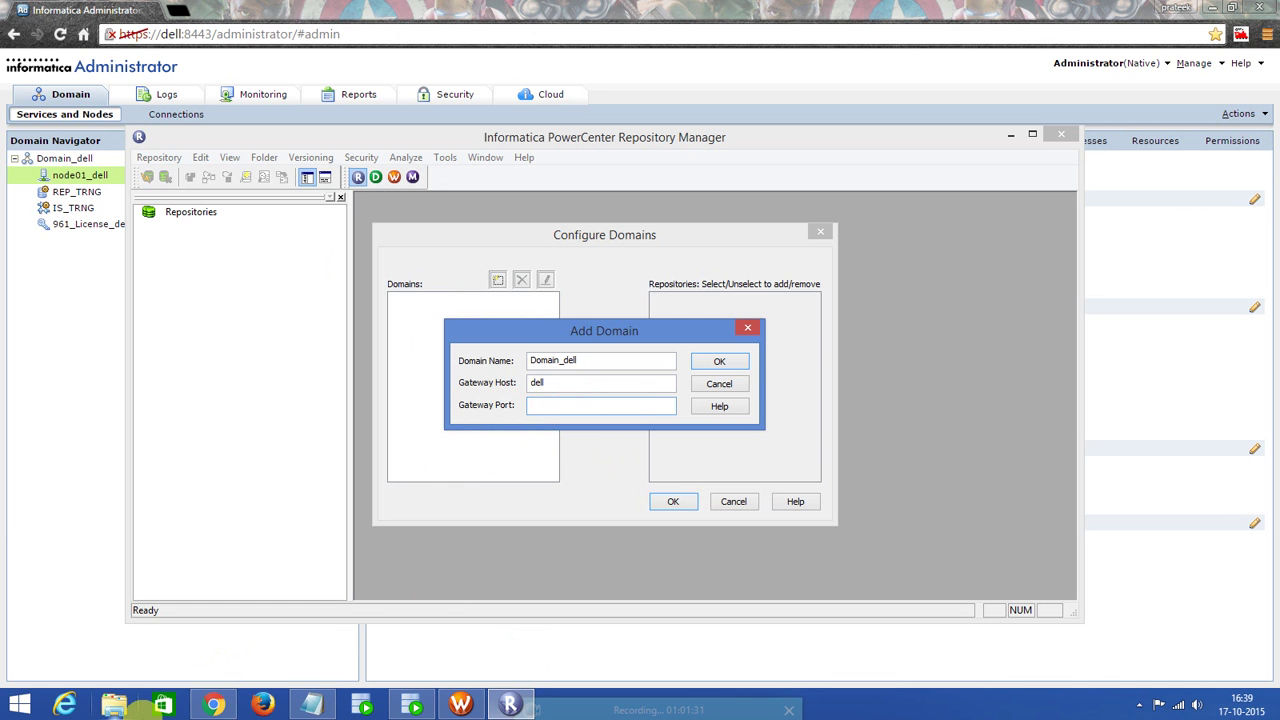
pyautogui.click(213, 704)
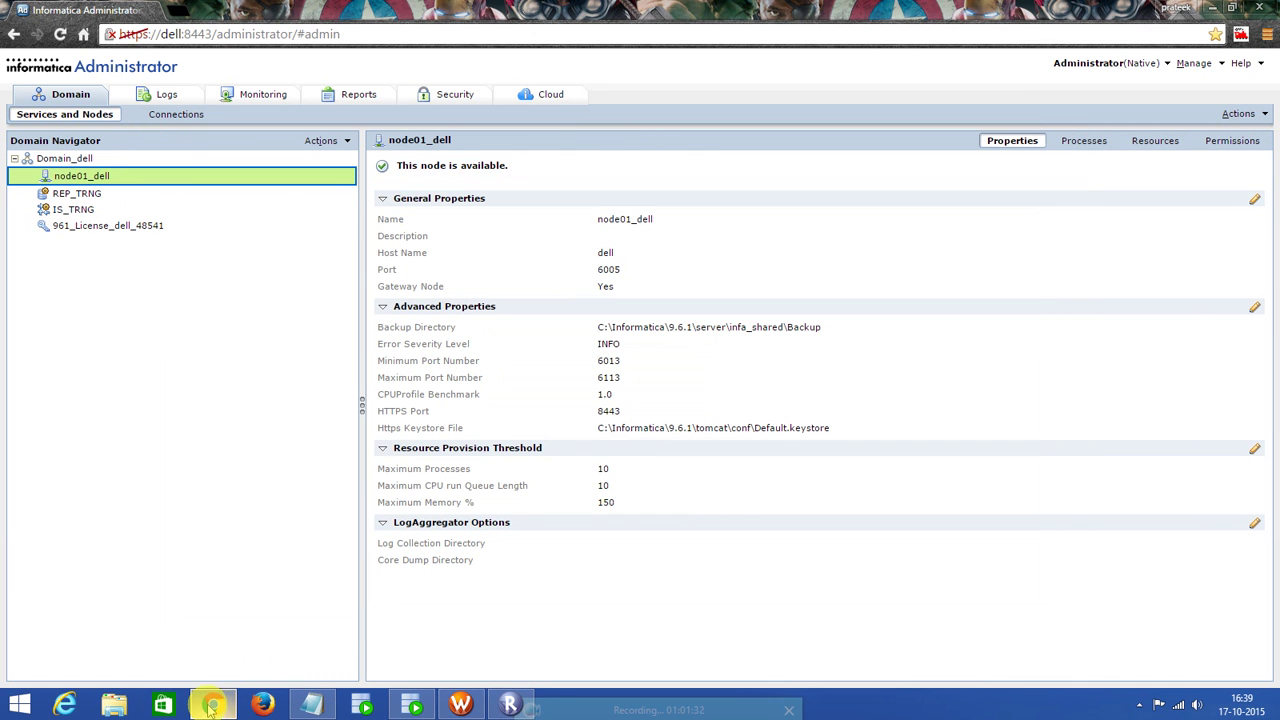
pyautogui.tripleClick(634, 268)
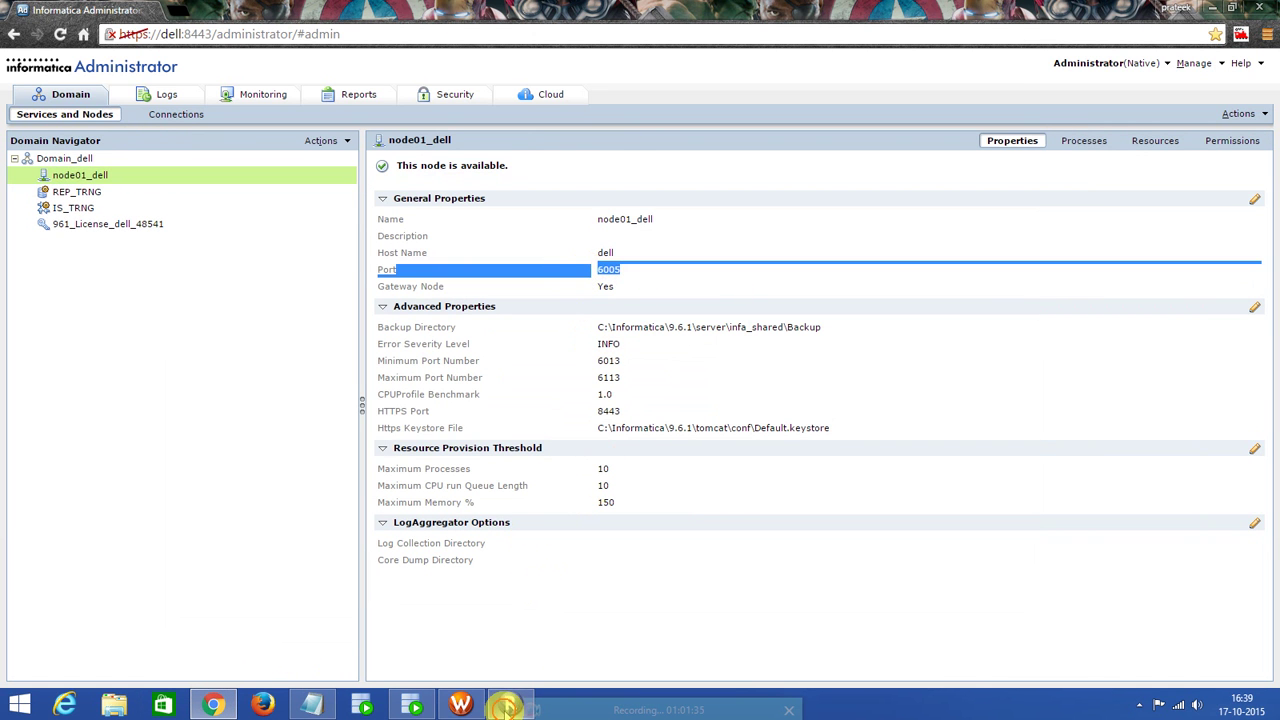
pyautogui.click(508, 704)
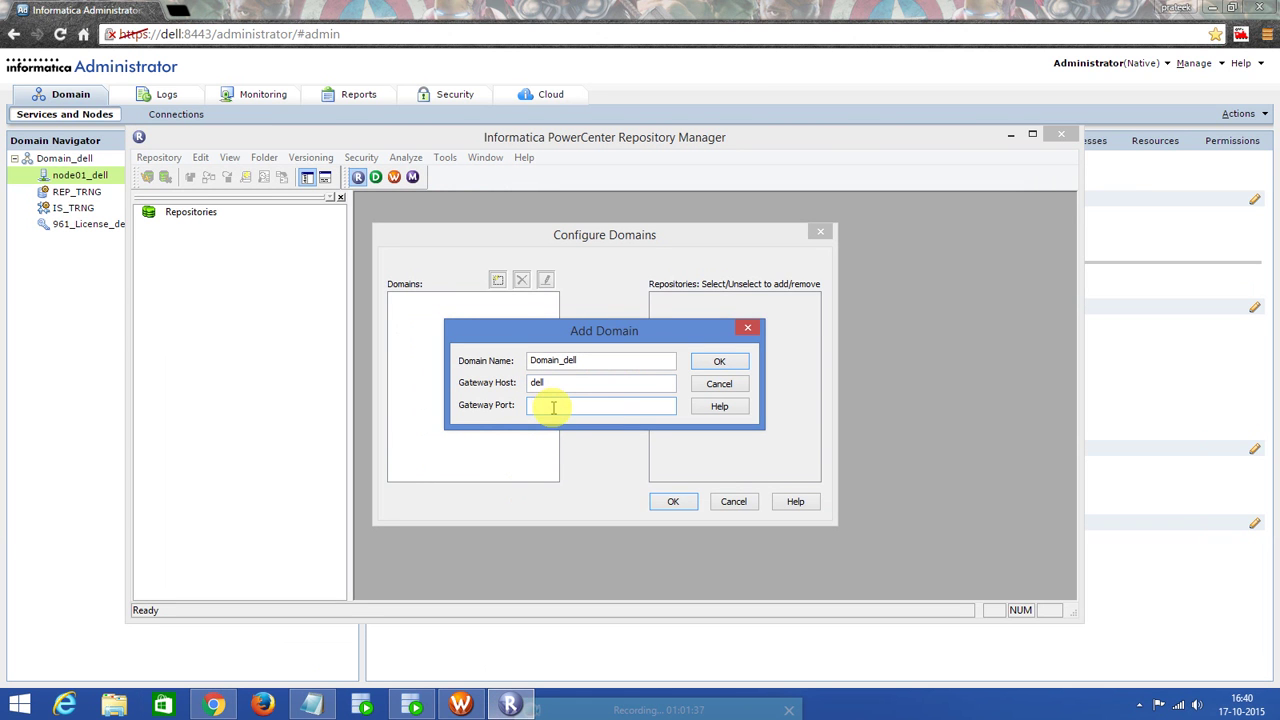
pyautogui.write('6005')
# Confirm the Domain_dell entry and include the REP_TRNG repository.
pyautogui.click(716, 361)
pyautogui.click(656, 301)
pyautogui.click(678, 503)
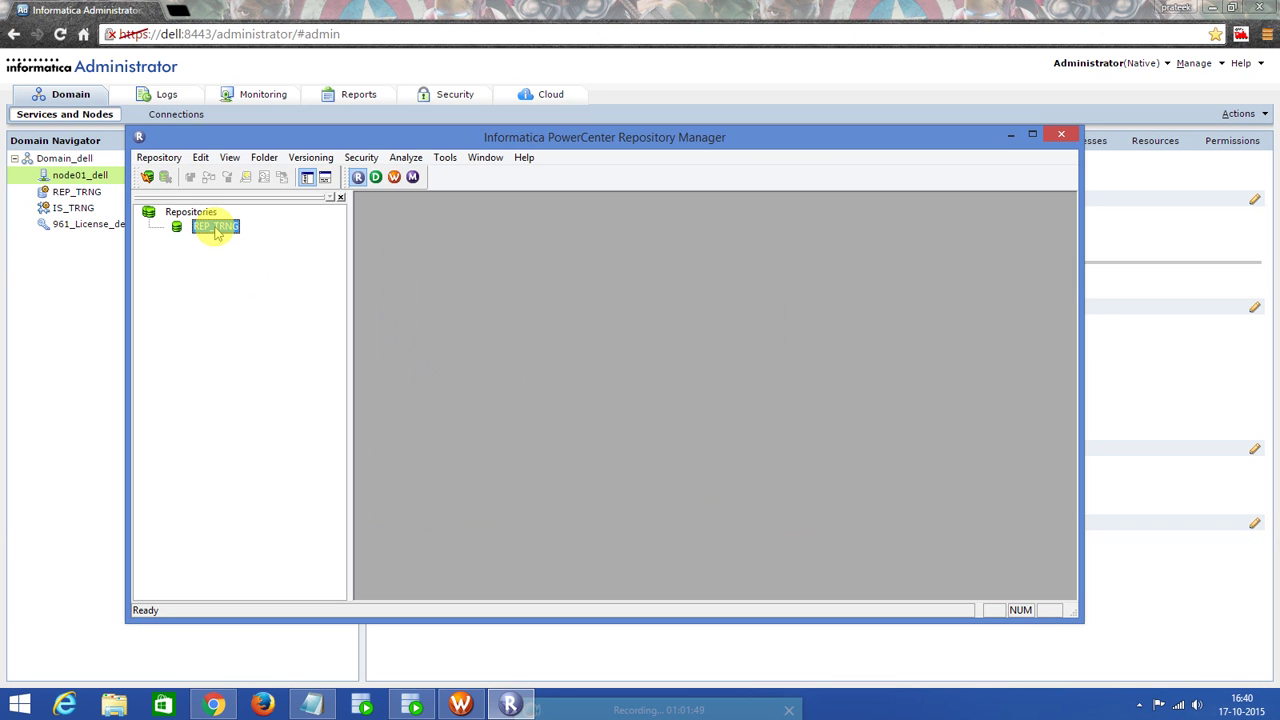
# Connect to REP_TRNG with the administrator username and password.
pyautogui.doubleClick(216, 228)
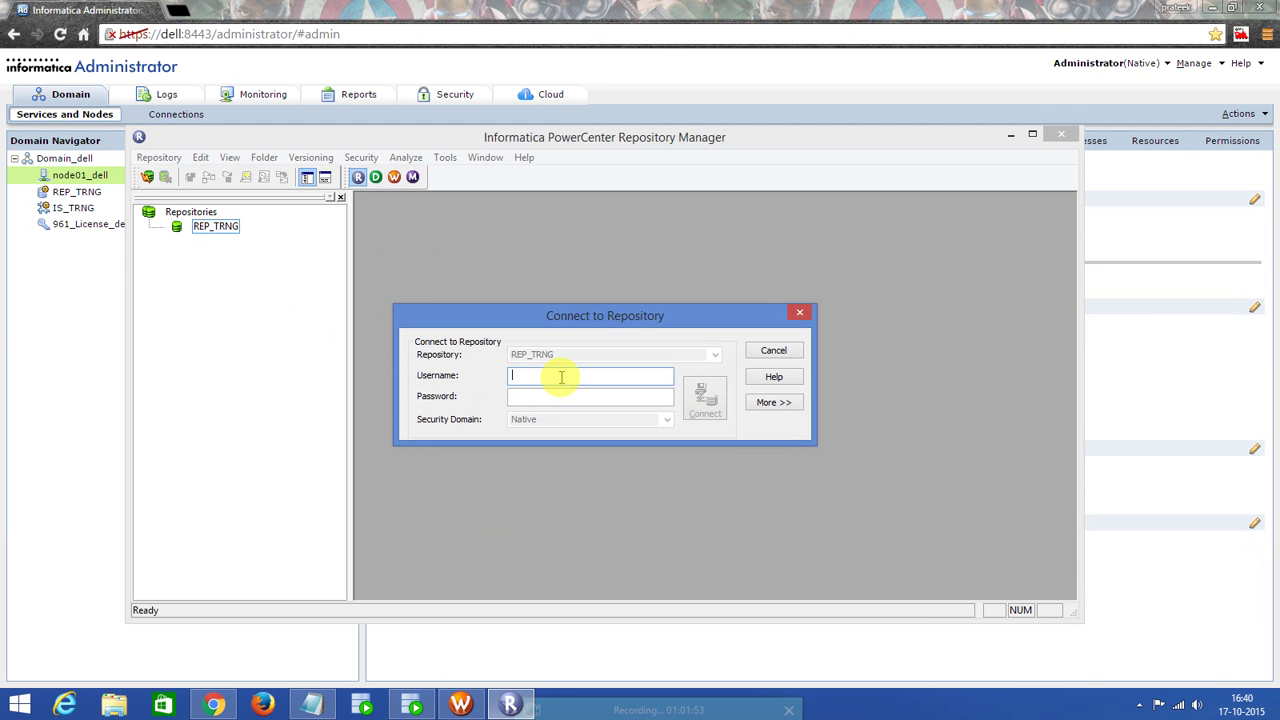
pyautogui.write('Administrator')
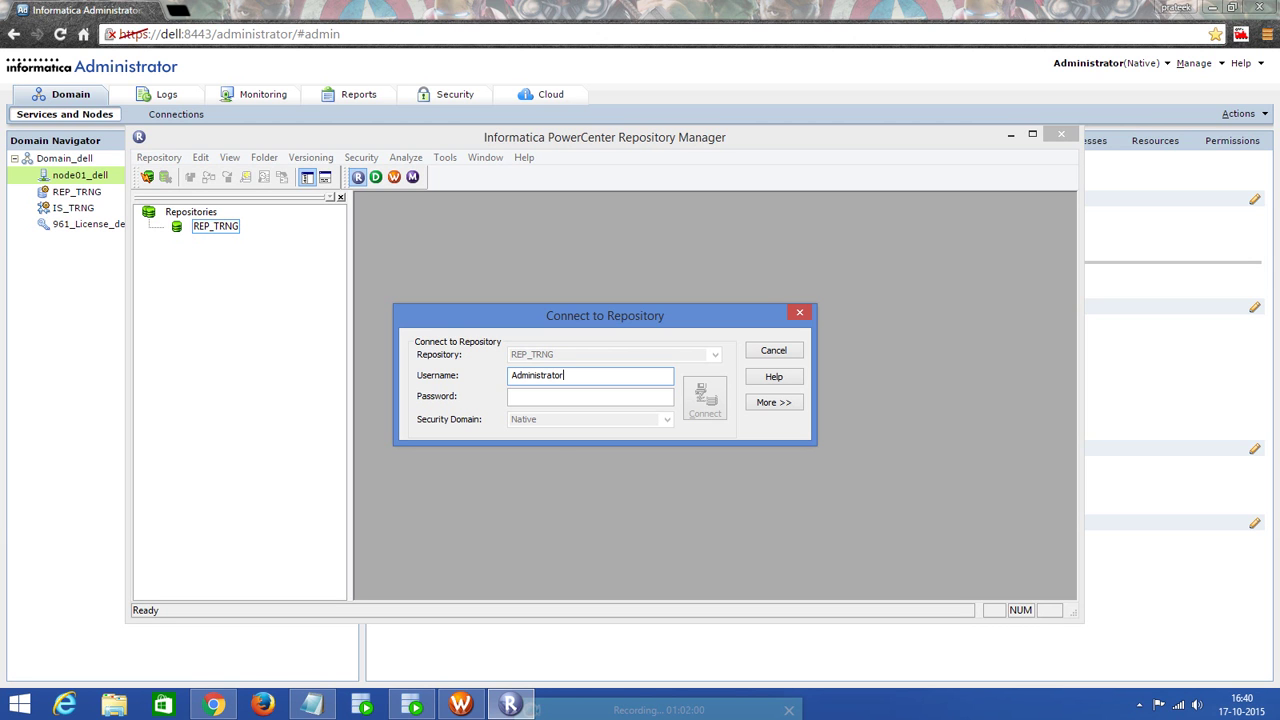
pyautogui.click(546, 398)
pyautogui.write('A')
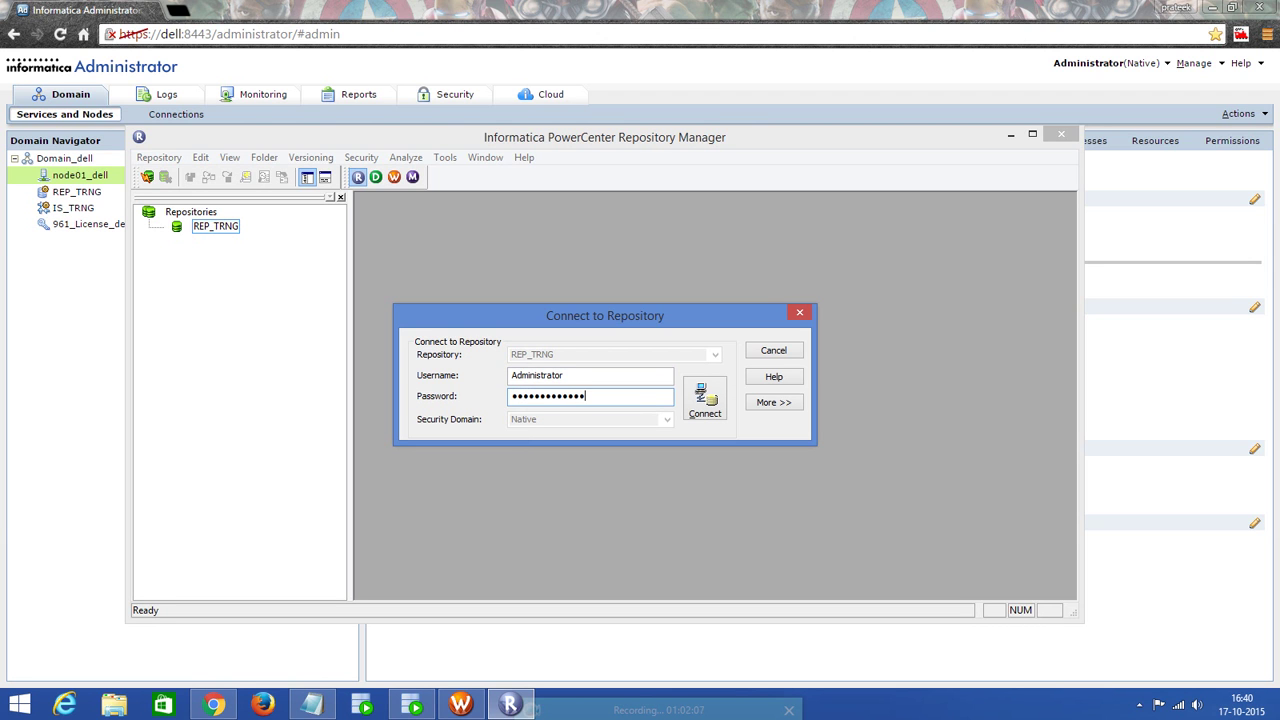
pyautogui.click(704, 400)
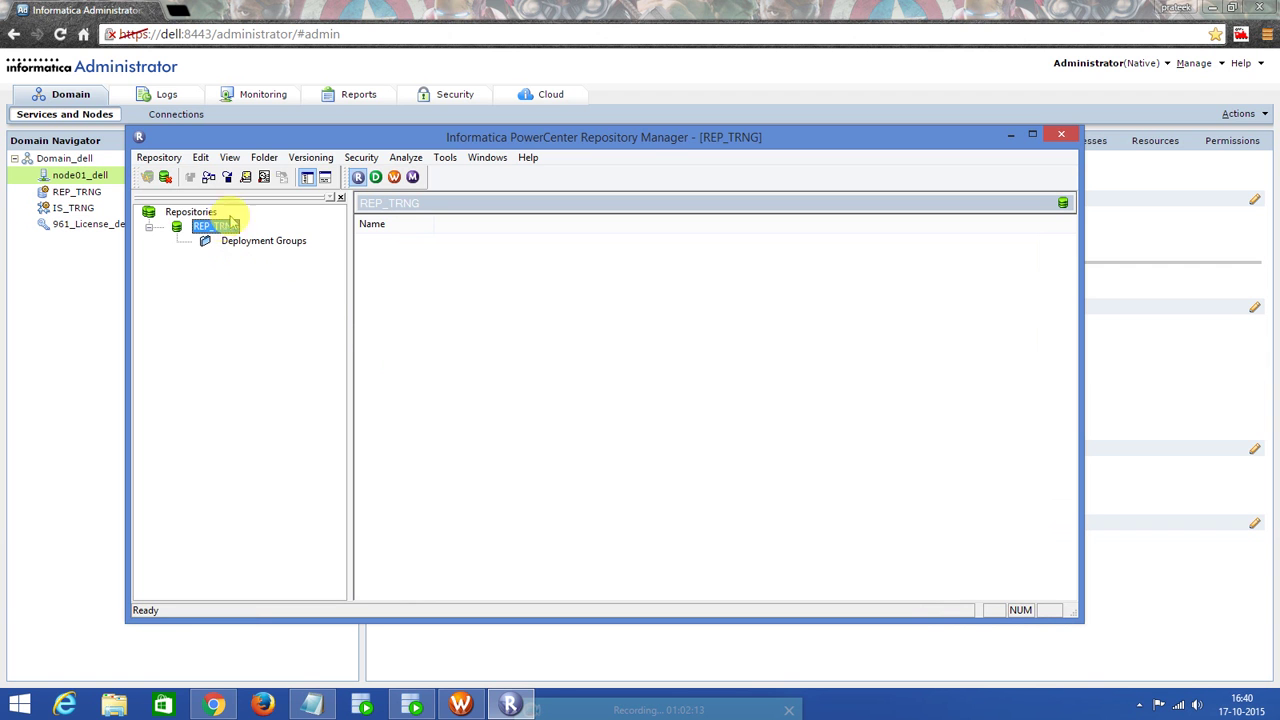
# Create a new repository folder named Info_trng and acknowledge the confirmation.
pyautogui.click(264, 157)
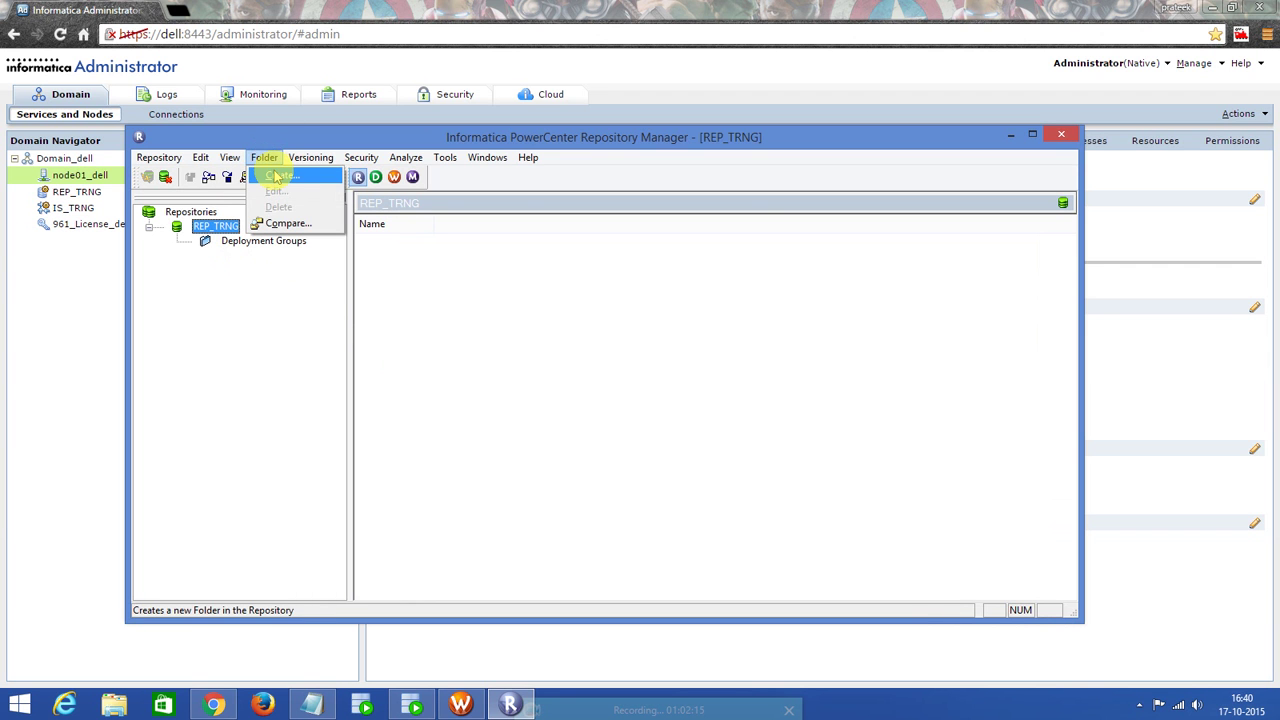
pyautogui.click(278, 175)
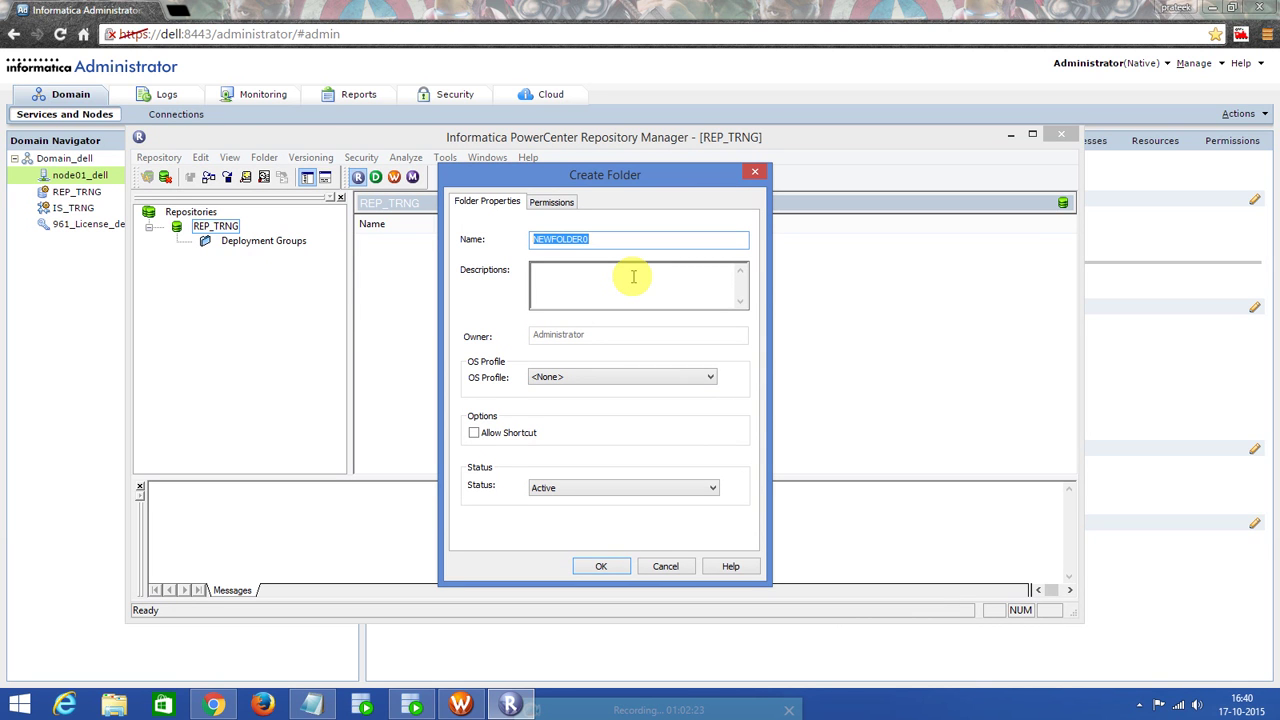
pyautogui.write('Info_trng')
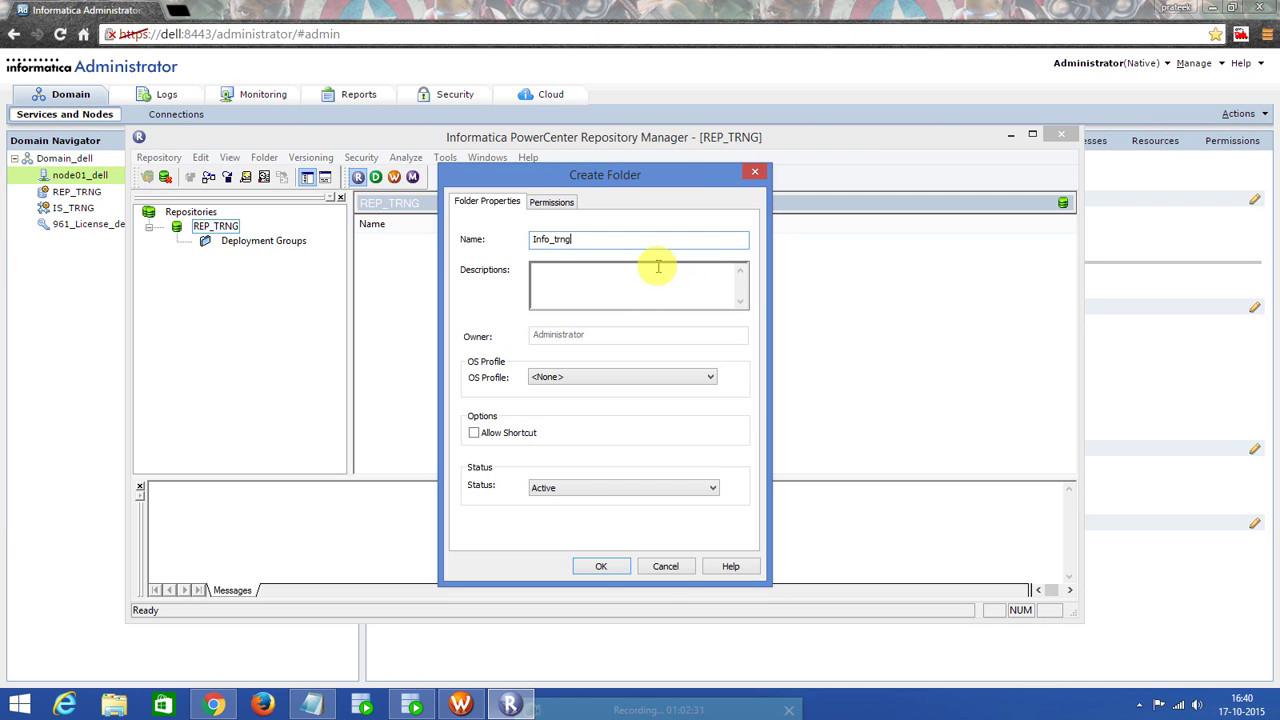
pyautogui.click(599, 566)
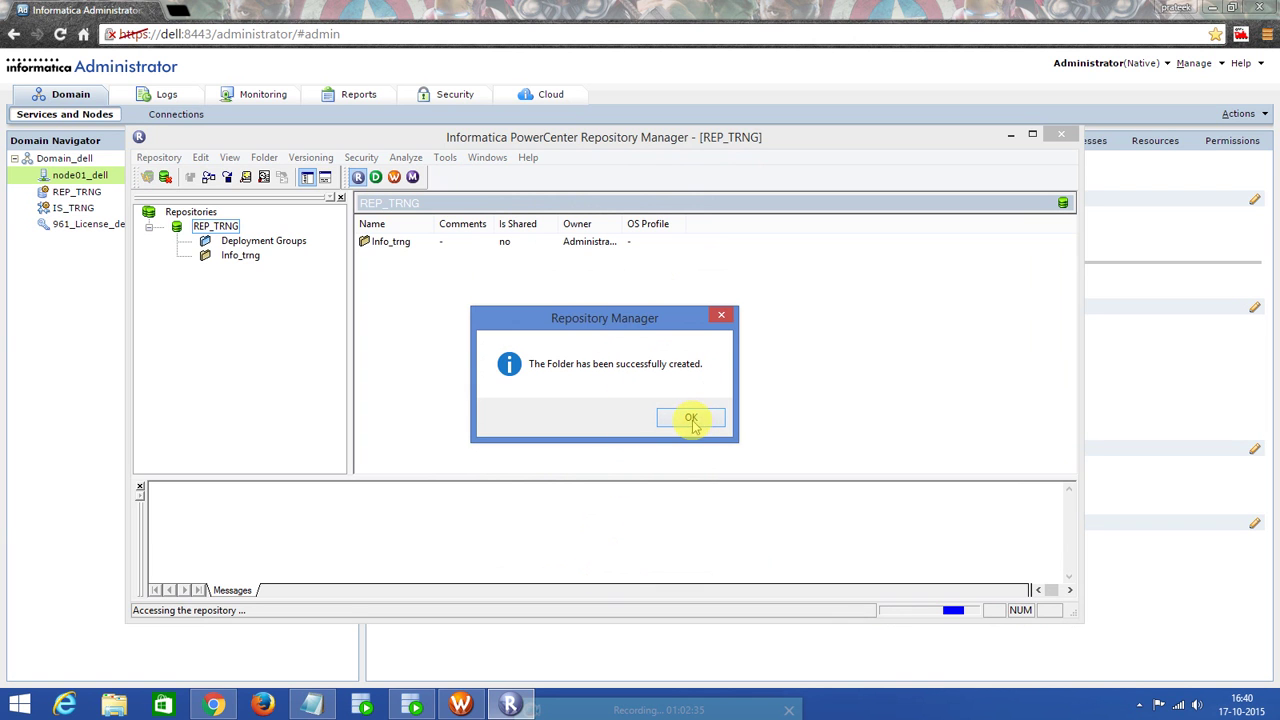
pyautogui.click(691, 421)
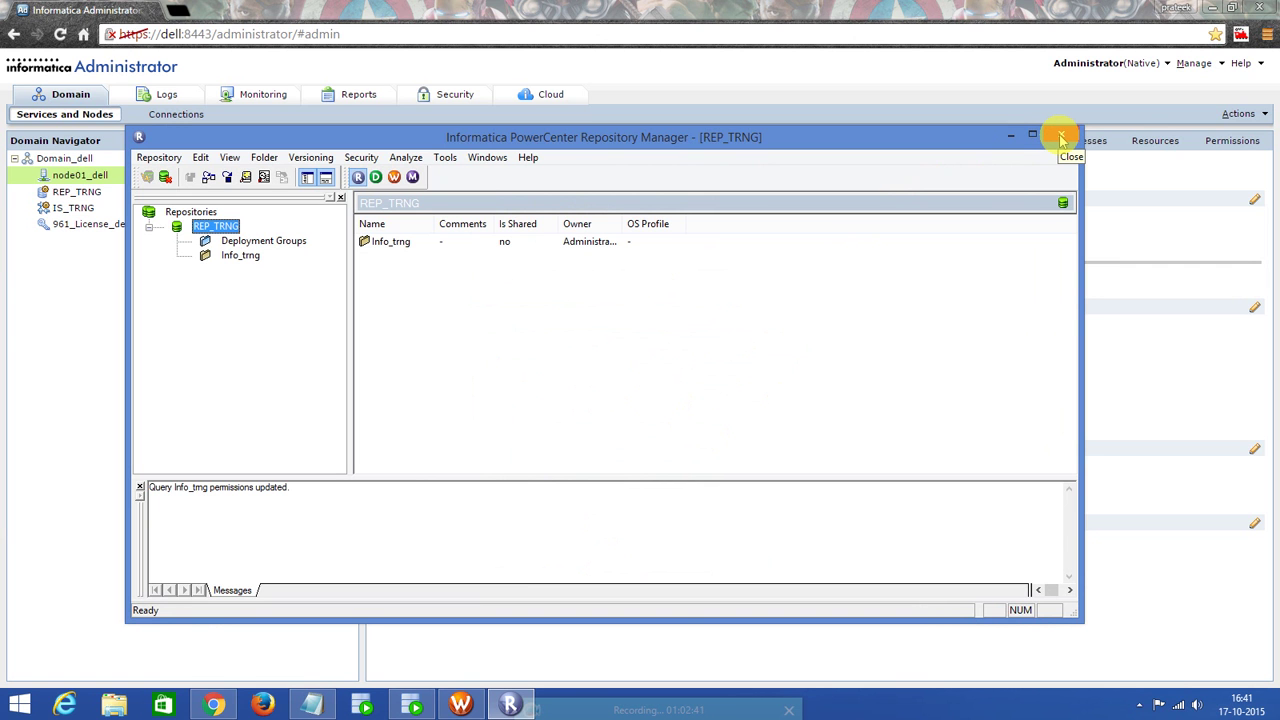
# Close Repository Manager and restart Workflow Manager fresh.
pyautogui.click(1062, 137)
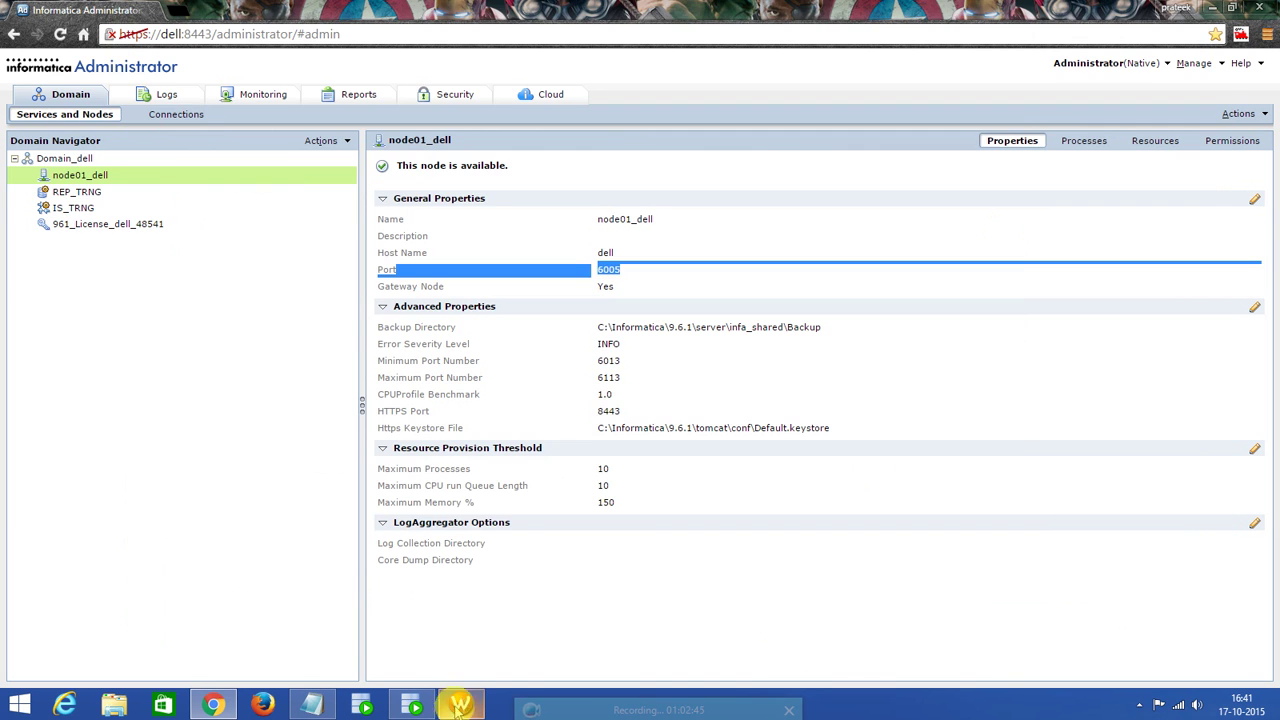
pyautogui.click(460, 705)
pyautogui.click(114, 150)
pyautogui.rightClick(112, 150)
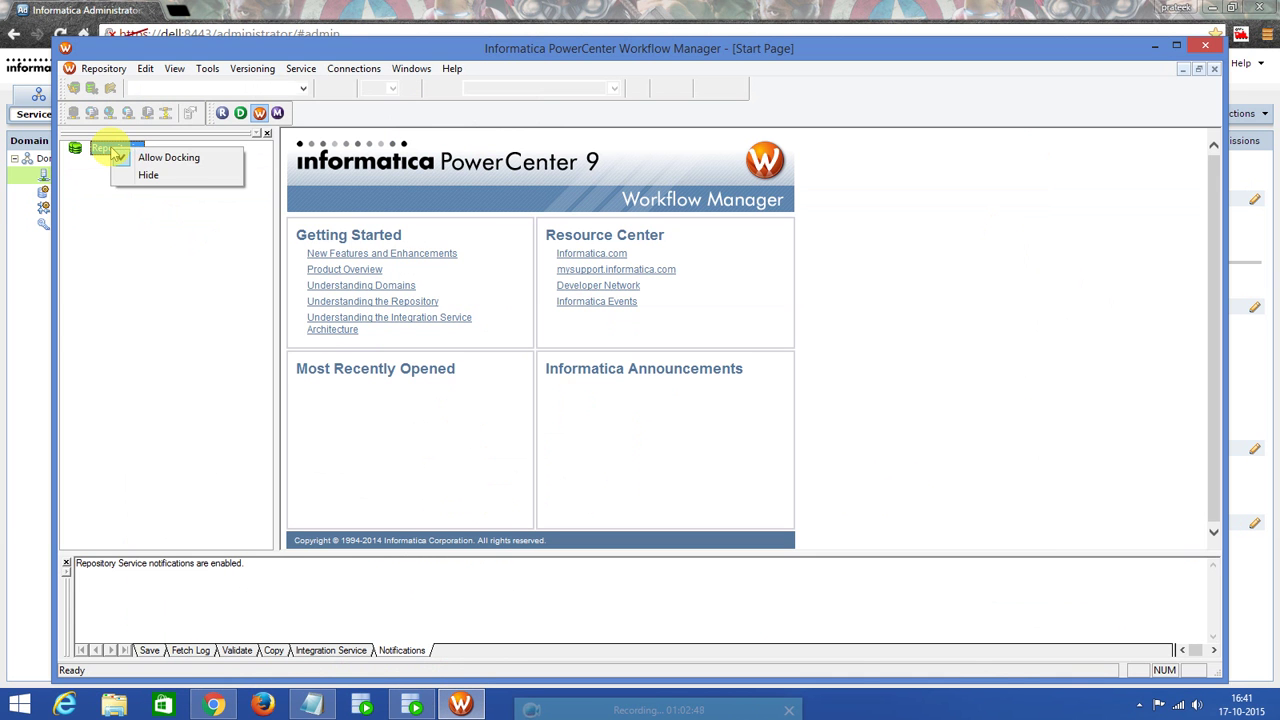
pyautogui.click(114, 264)
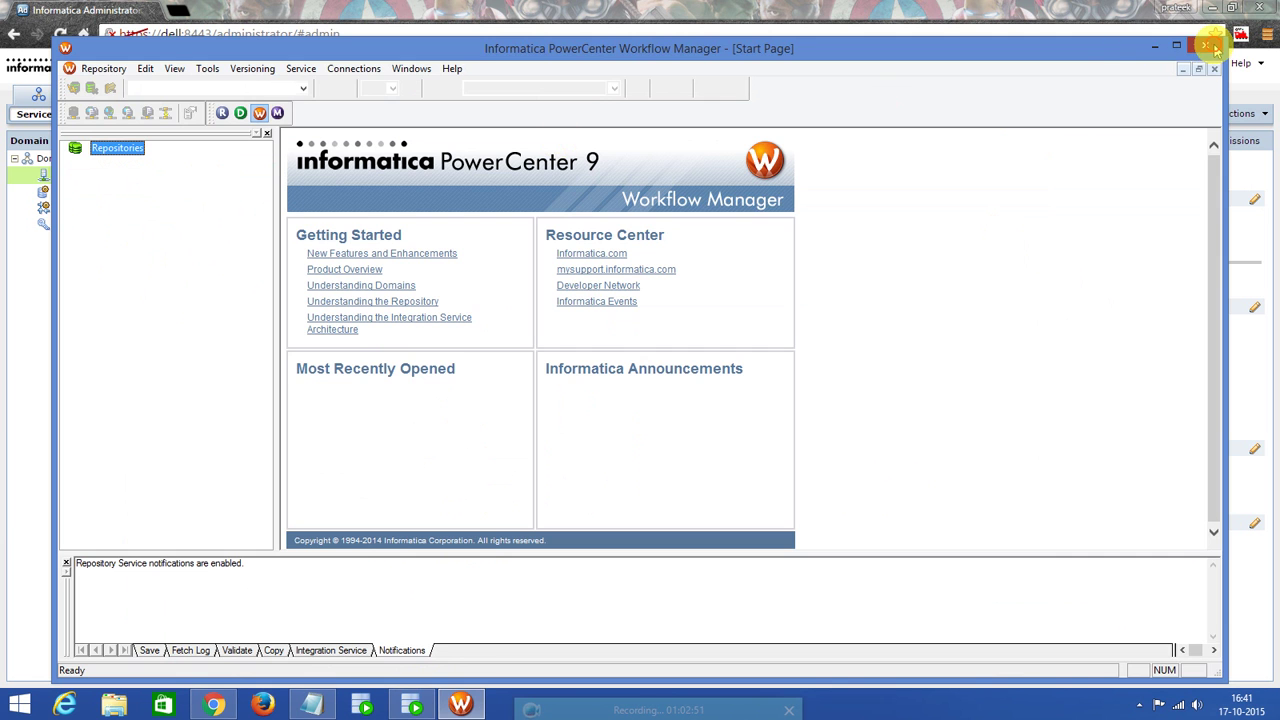
pyautogui.click(1204, 46)
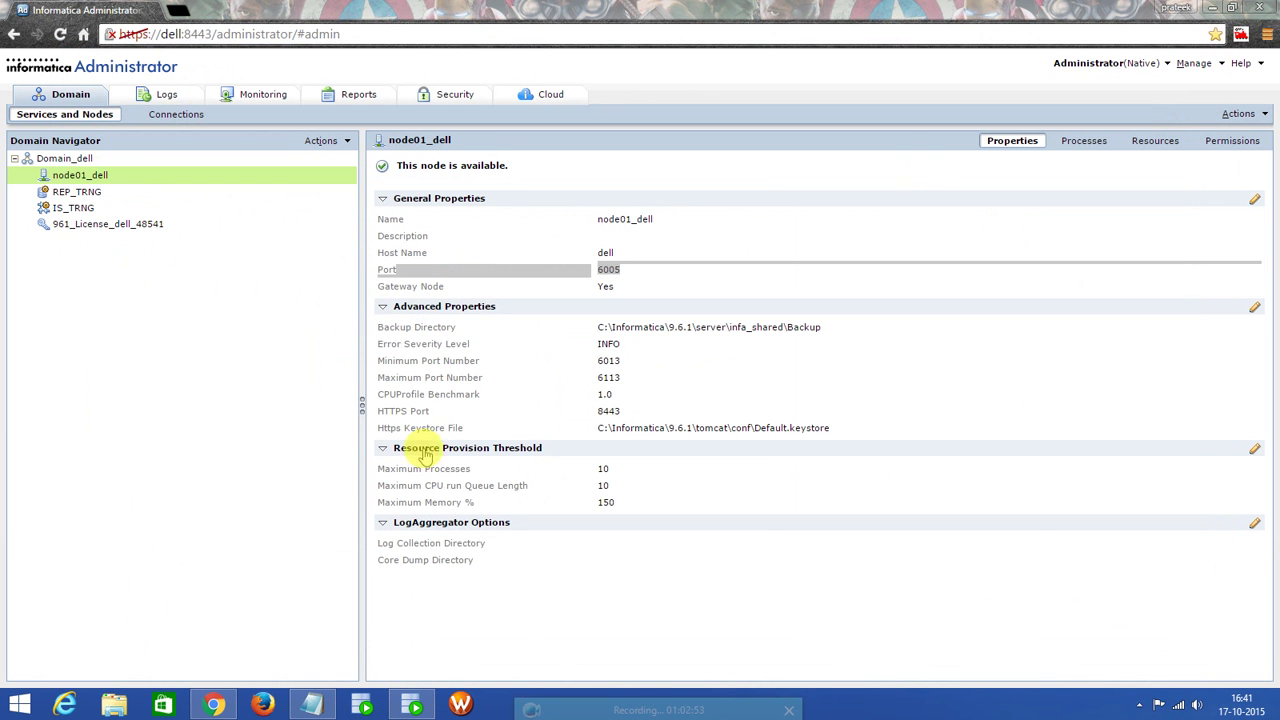
pyautogui.click(459, 705)
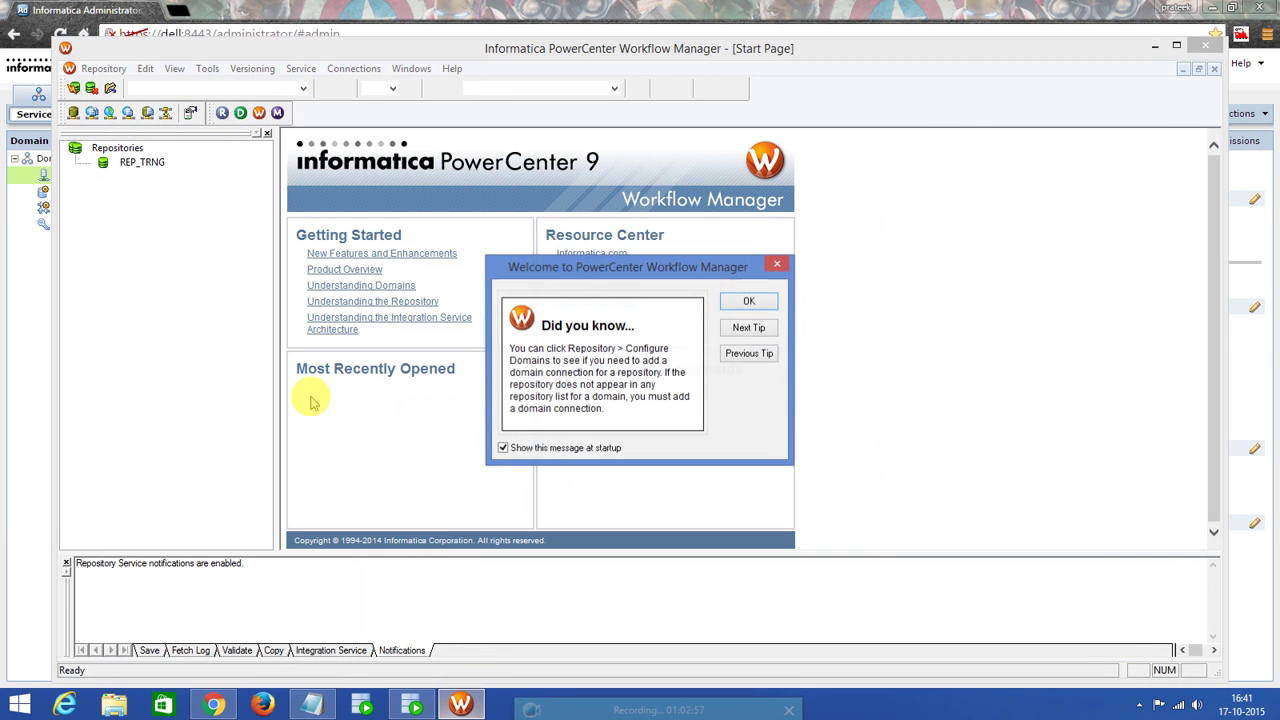
pyautogui.click(752, 303)
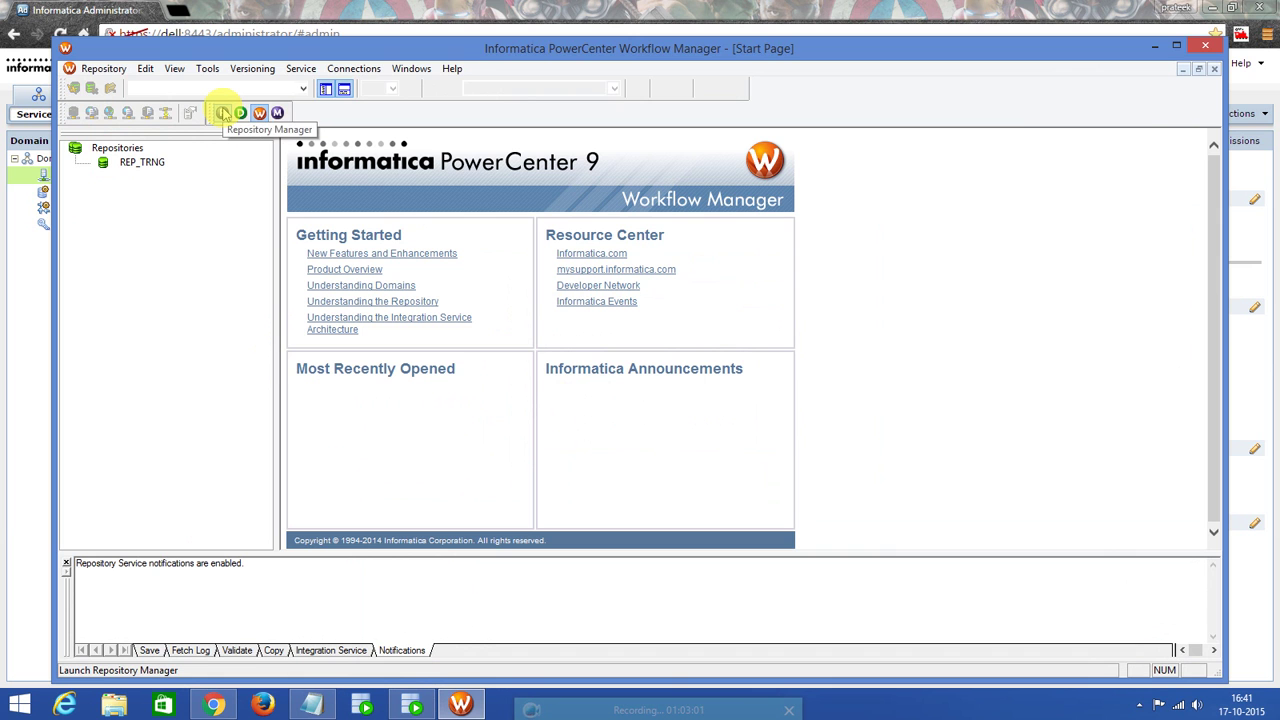
# Connect Workflow Manager to REP_TRNG with the administrator username and password.
pyautogui.doubleClick(145, 162)
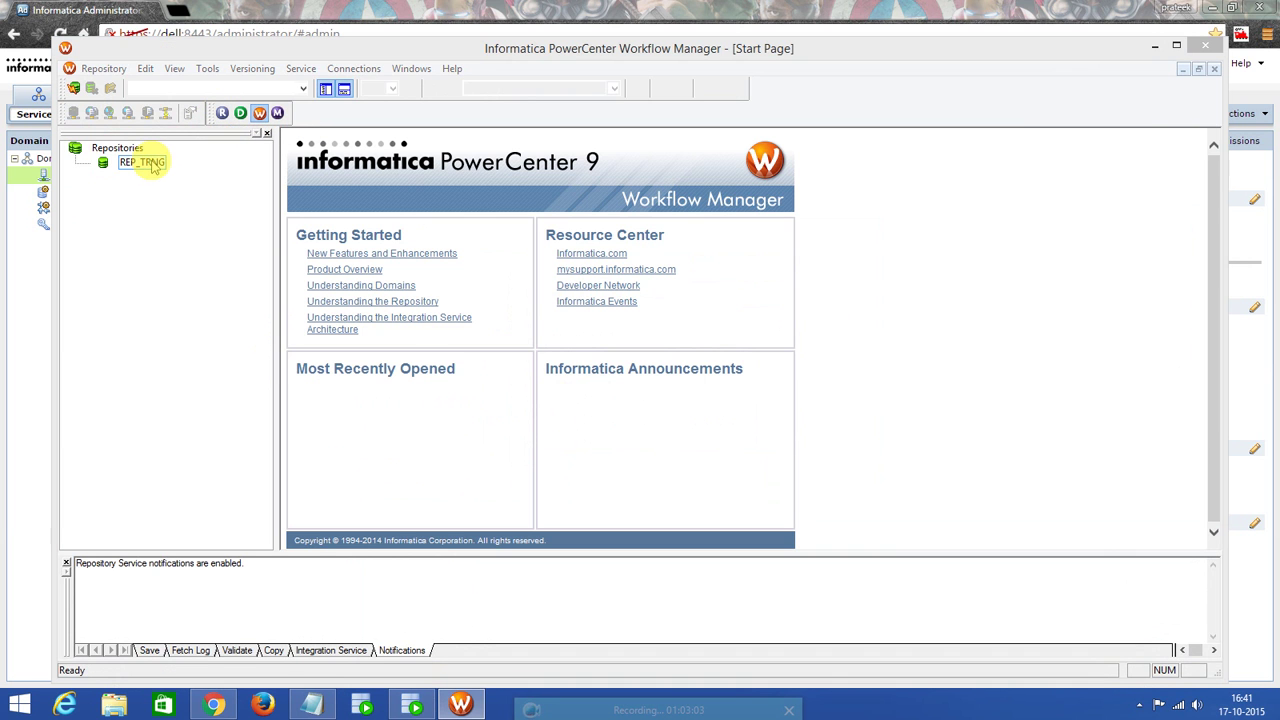
pyautogui.moveTo(627, 359); pyautogui.dragTo(520, 363)
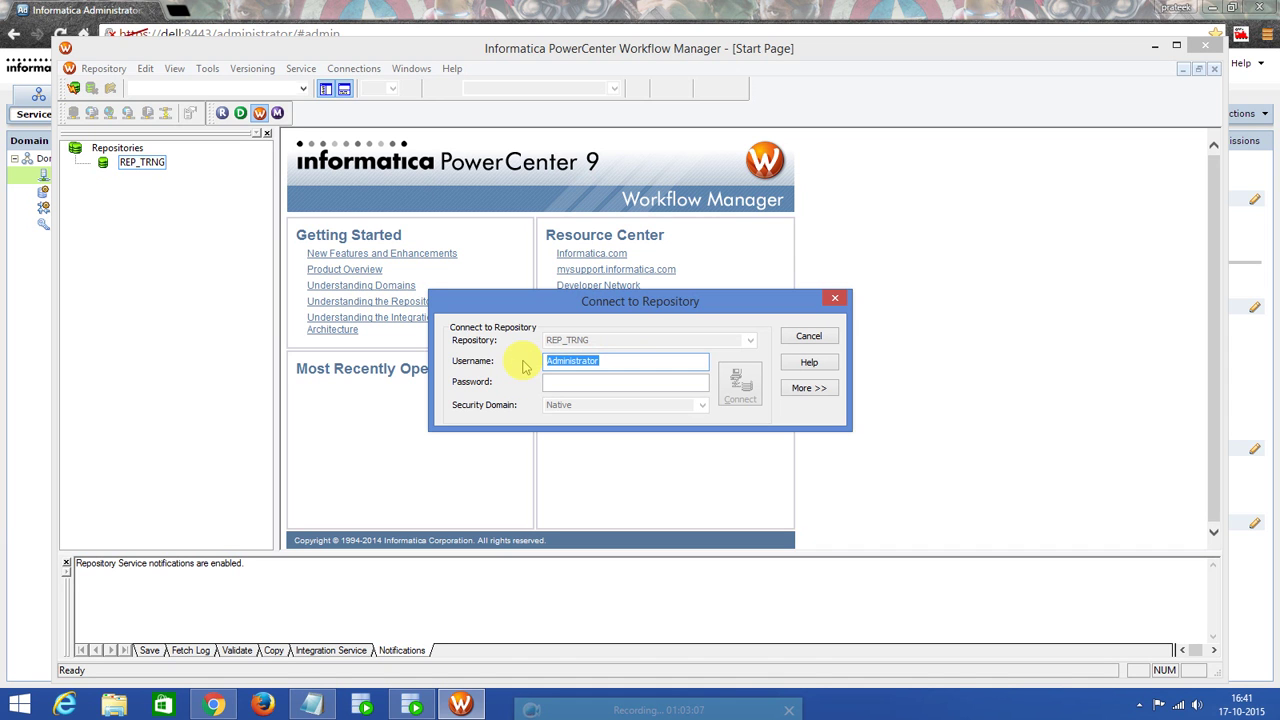
pyautogui.press('Tab')
pyautogui.hotkey('ctrl', 'v')
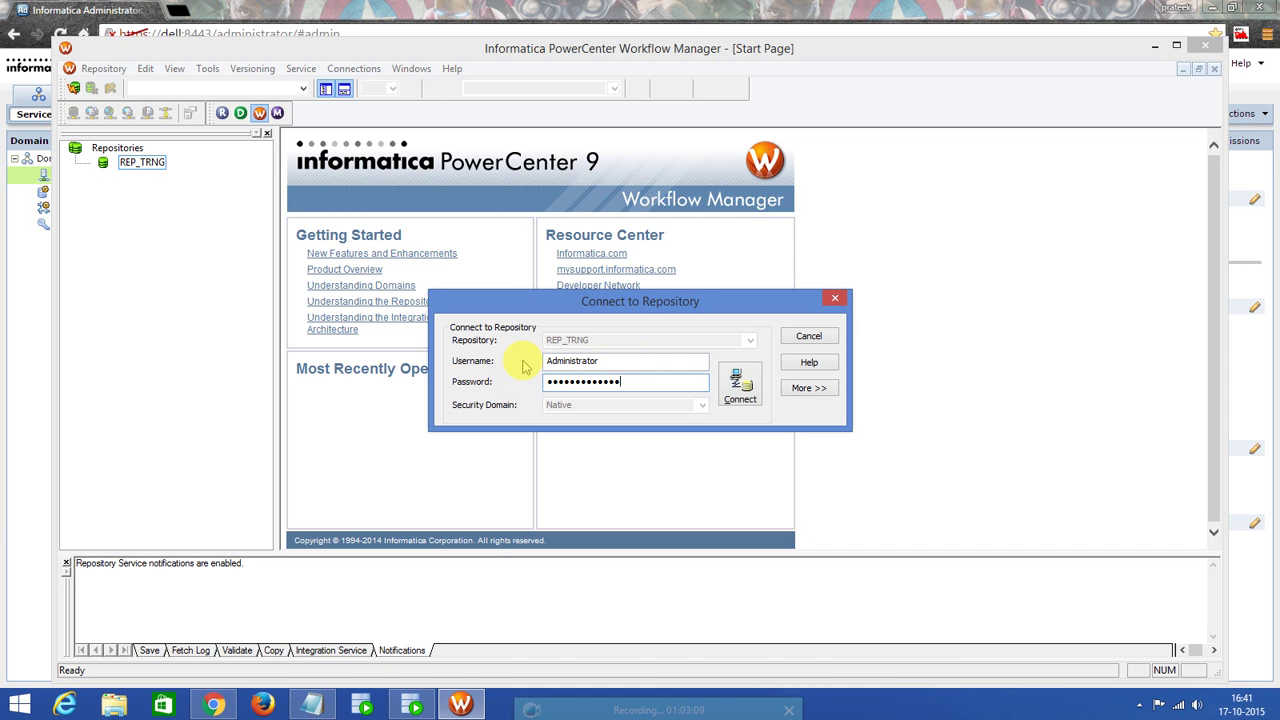
pyautogui.click(740, 387)
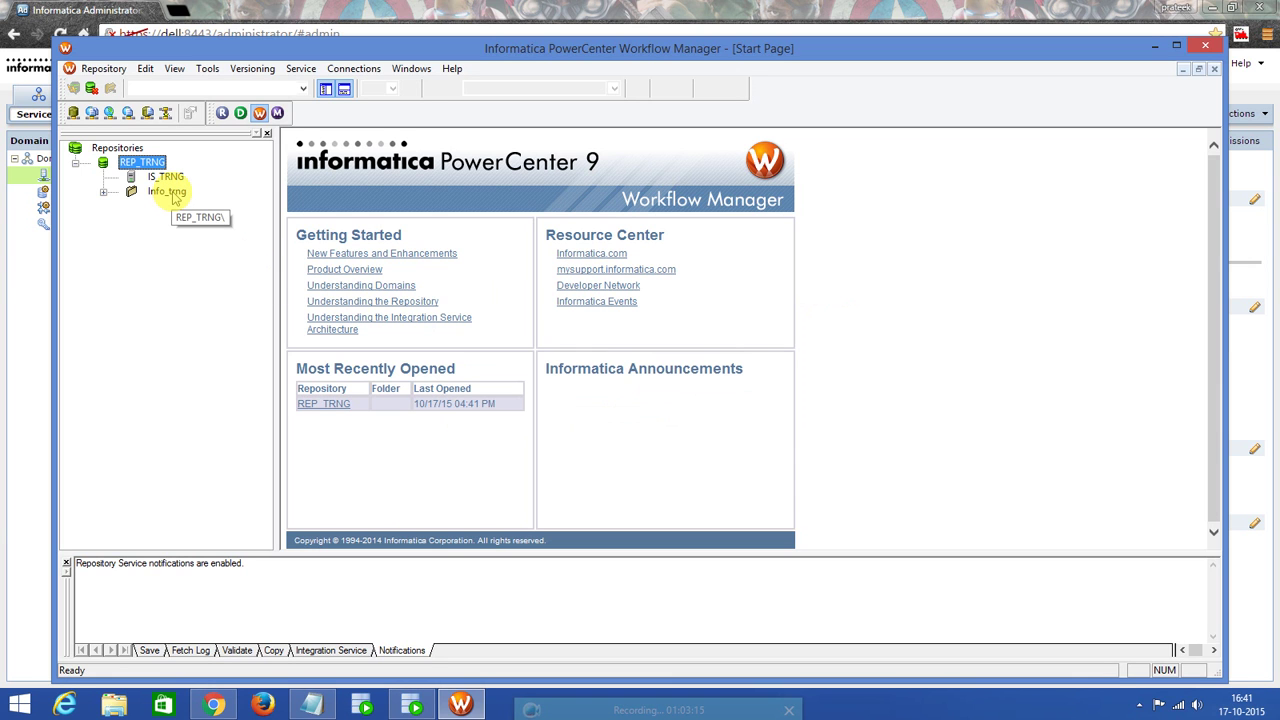
# Start a new Oracle relational connection from the Relational Connection Browser.
pyautogui.click(362, 72)
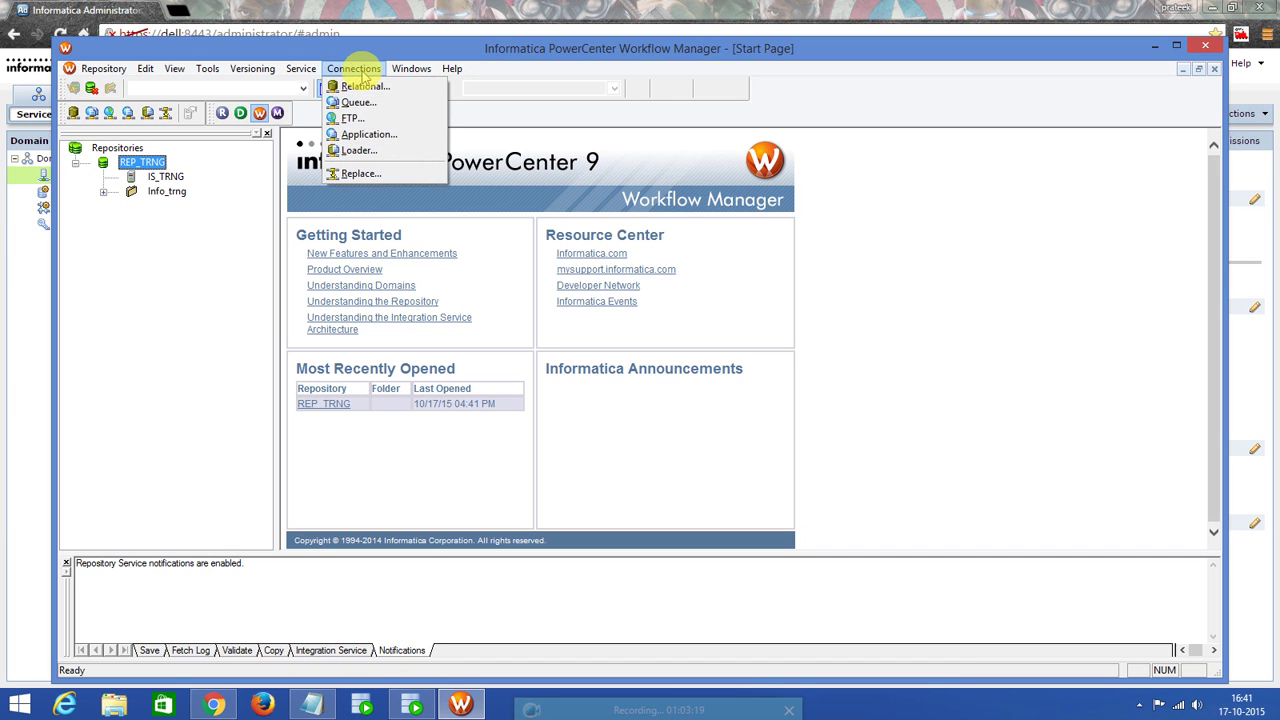
pyautogui.click(363, 86)
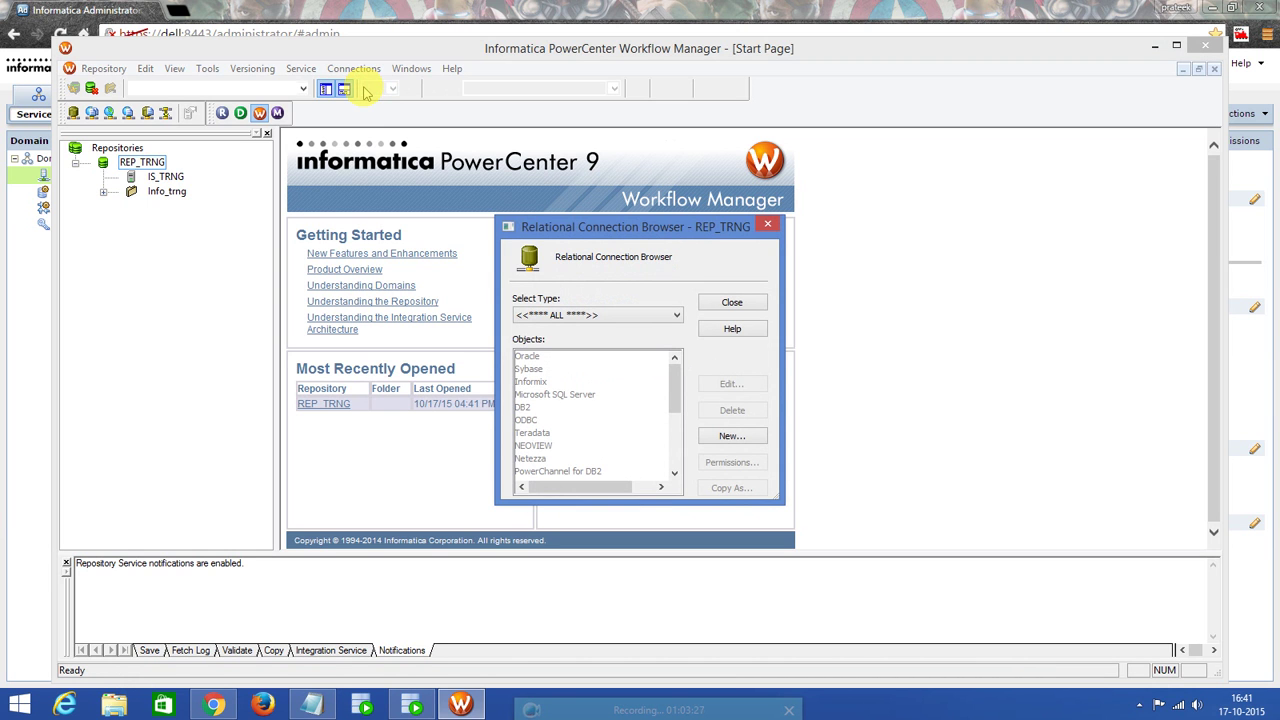
pyautogui.click(731, 437)
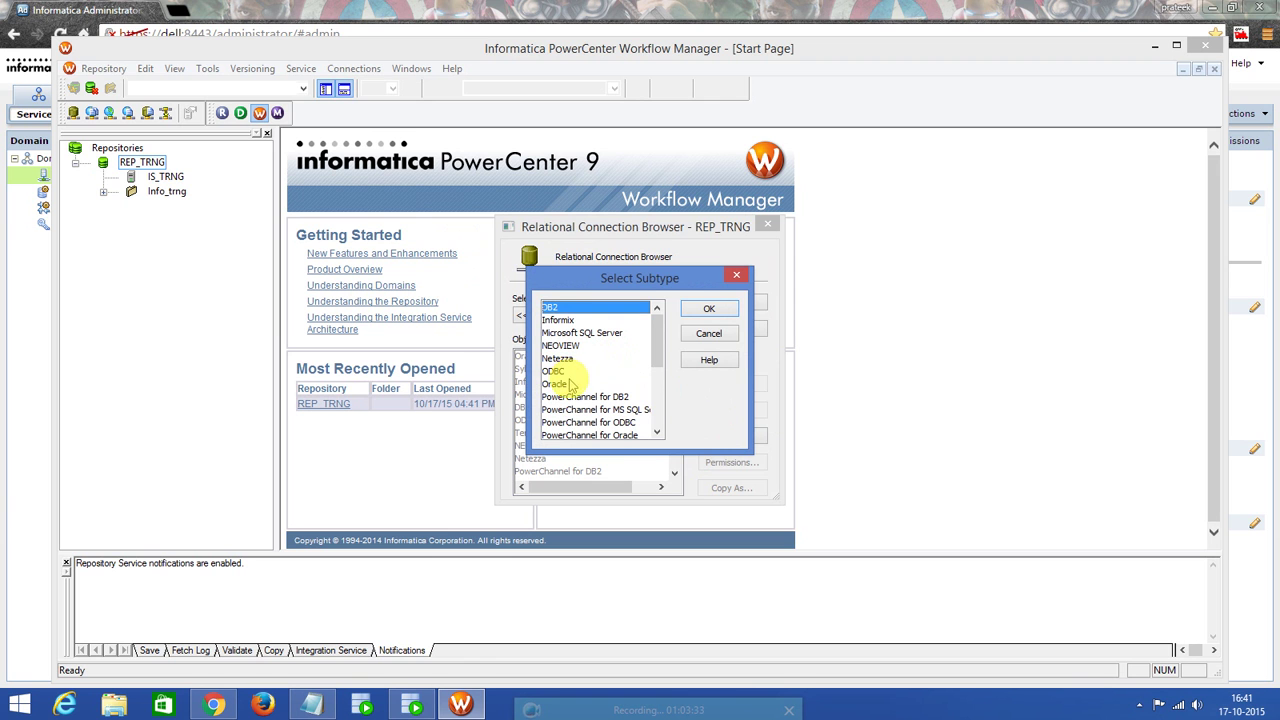
pyautogui.click(556, 384)
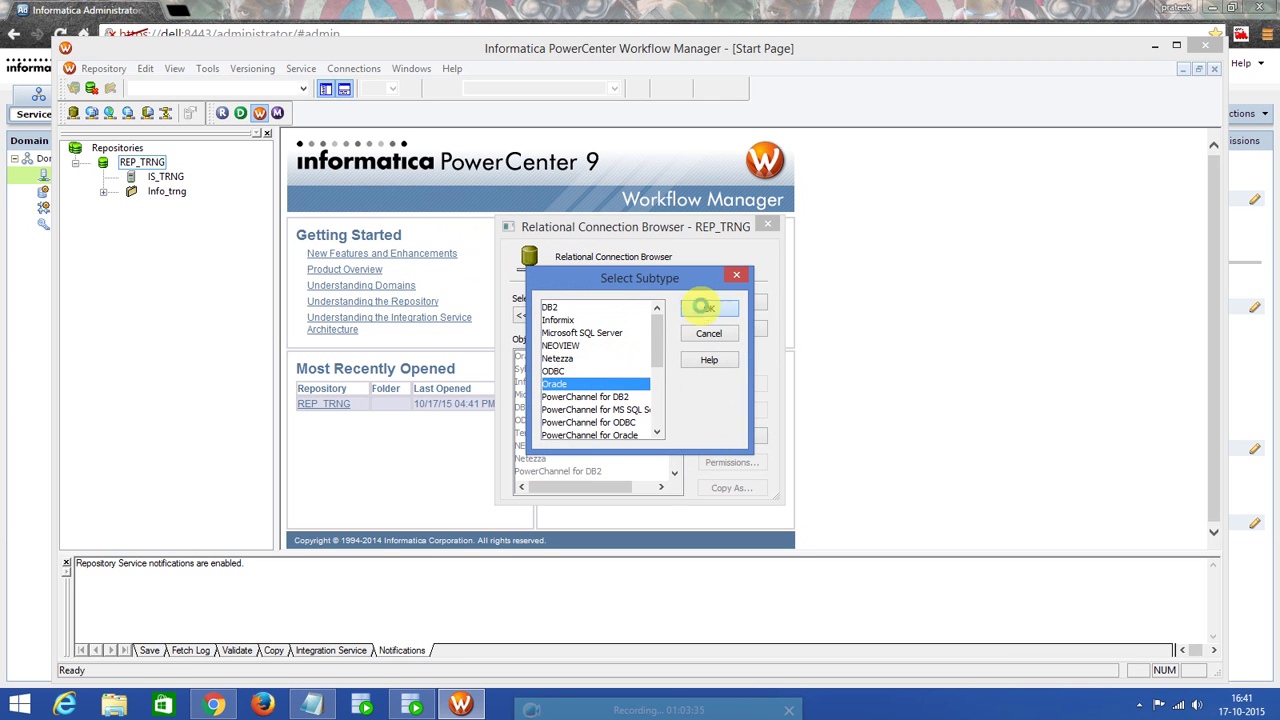
pyautogui.click(709, 309)
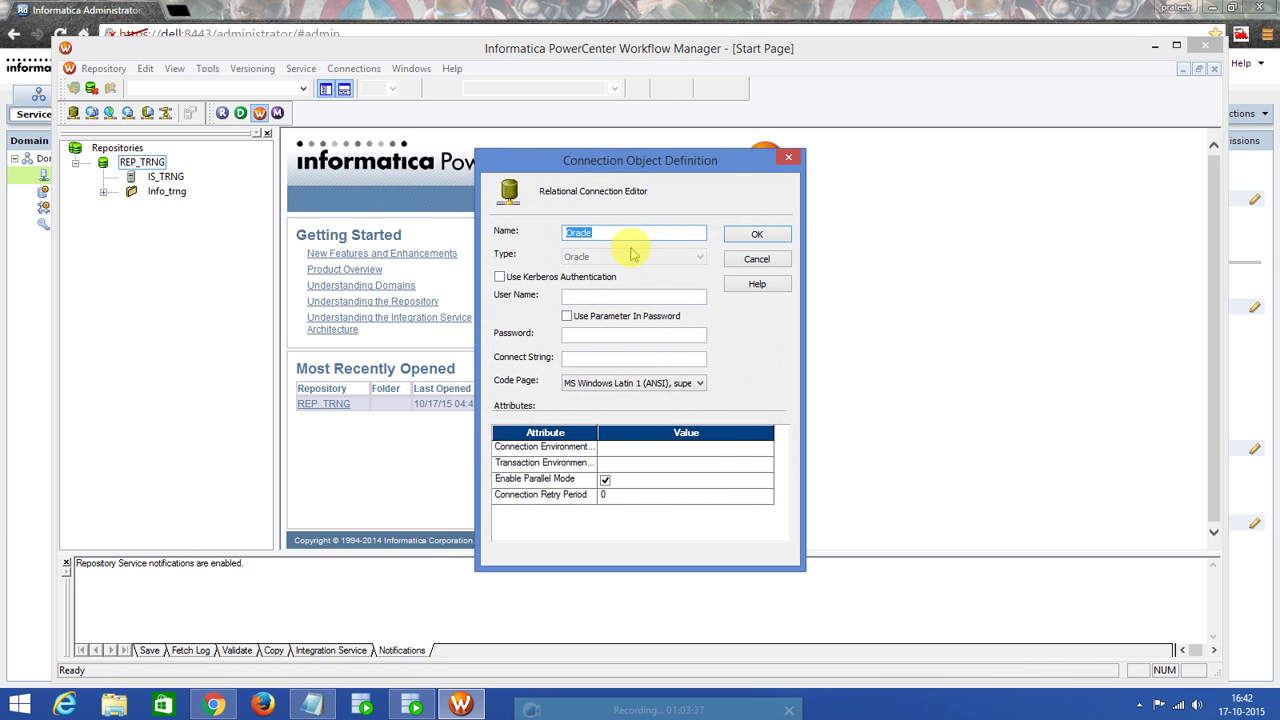
# Name the connection HR with user HR, its password and connect string XE, and save.
pyautogui.write('HR')
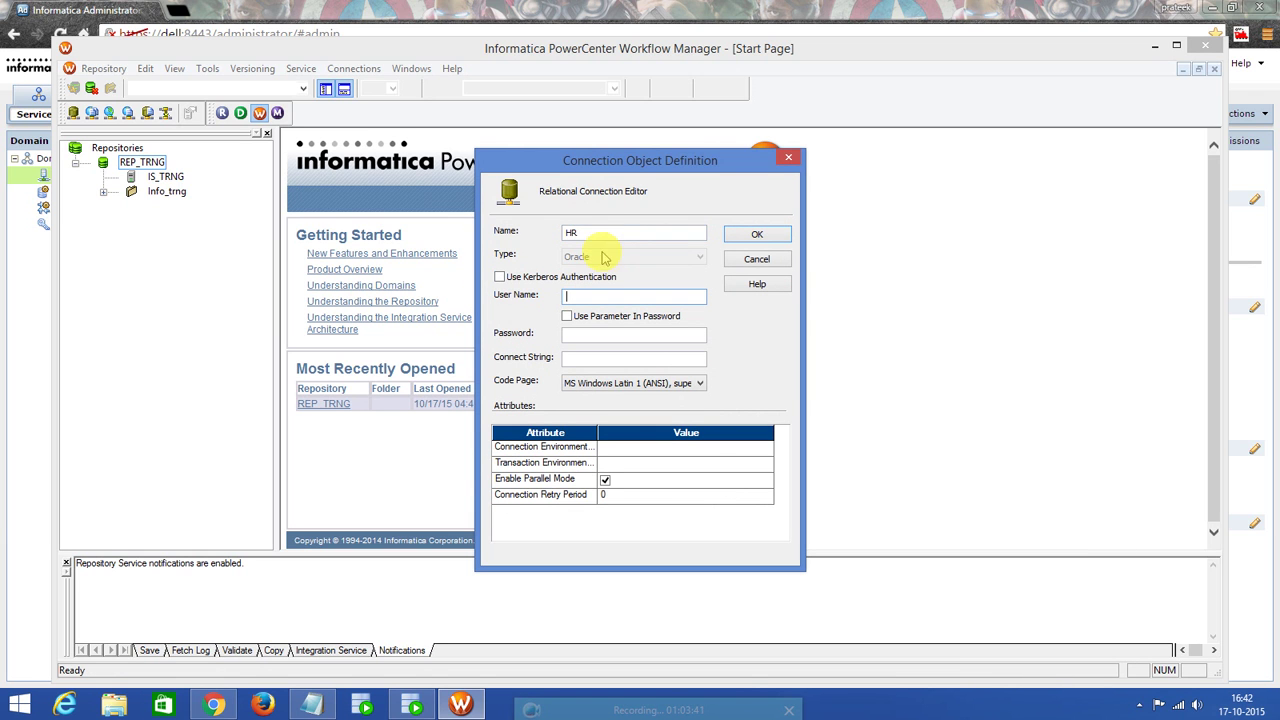
pyautogui.doubleClick(560, 233)
pyautogui.click(581, 294)
pyautogui.click(587, 334)
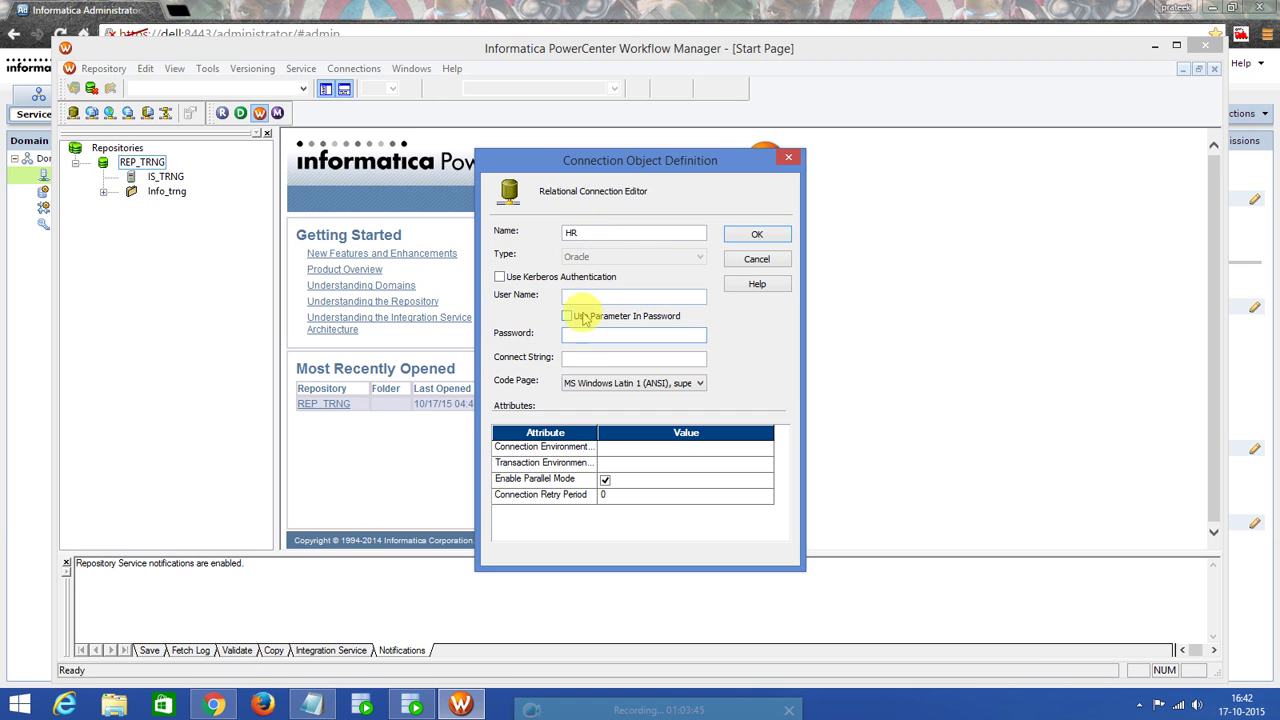
pyautogui.click(590, 296)
pyautogui.write('HR')
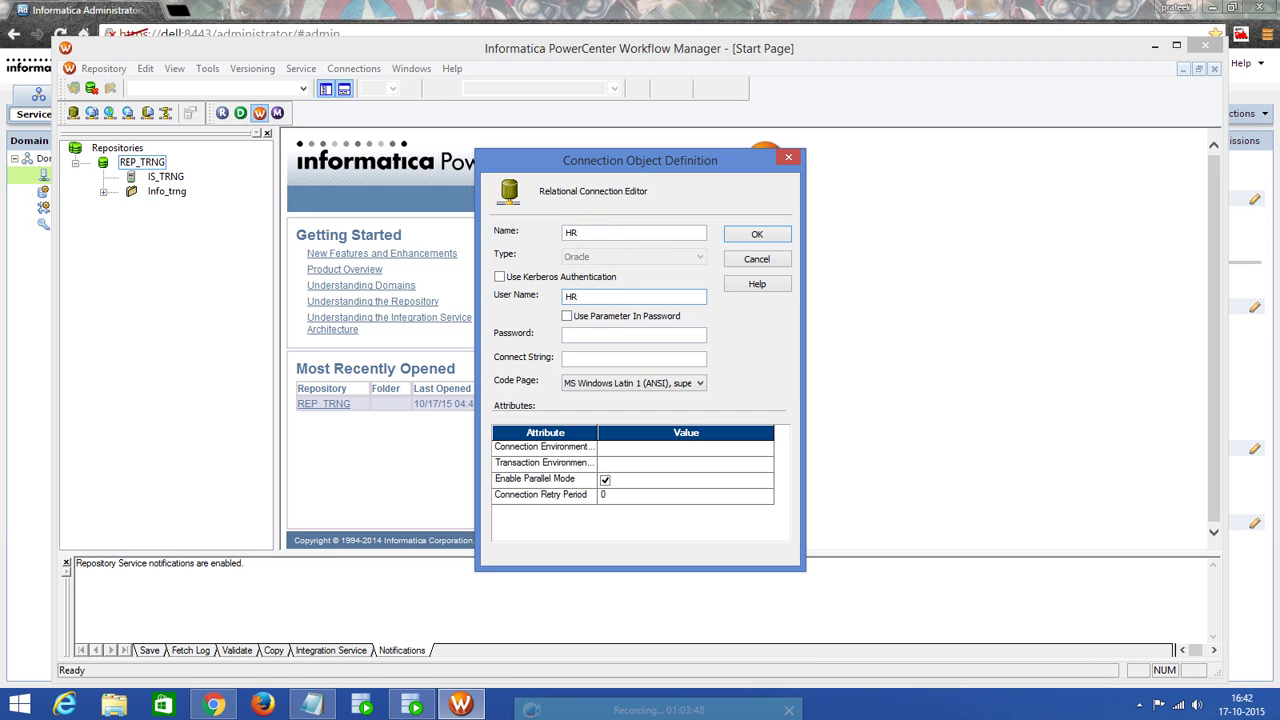
pyautogui.click(582, 333)
pyautogui.write('HR')
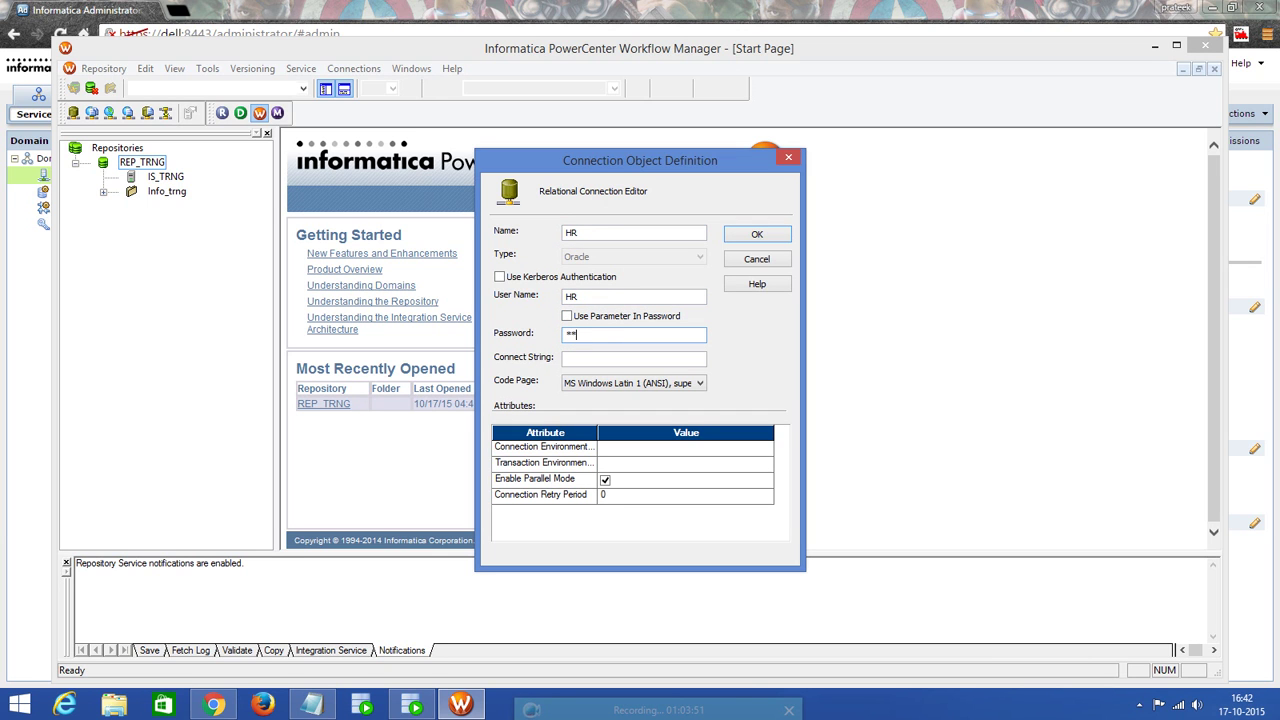
pyautogui.click(601, 358)
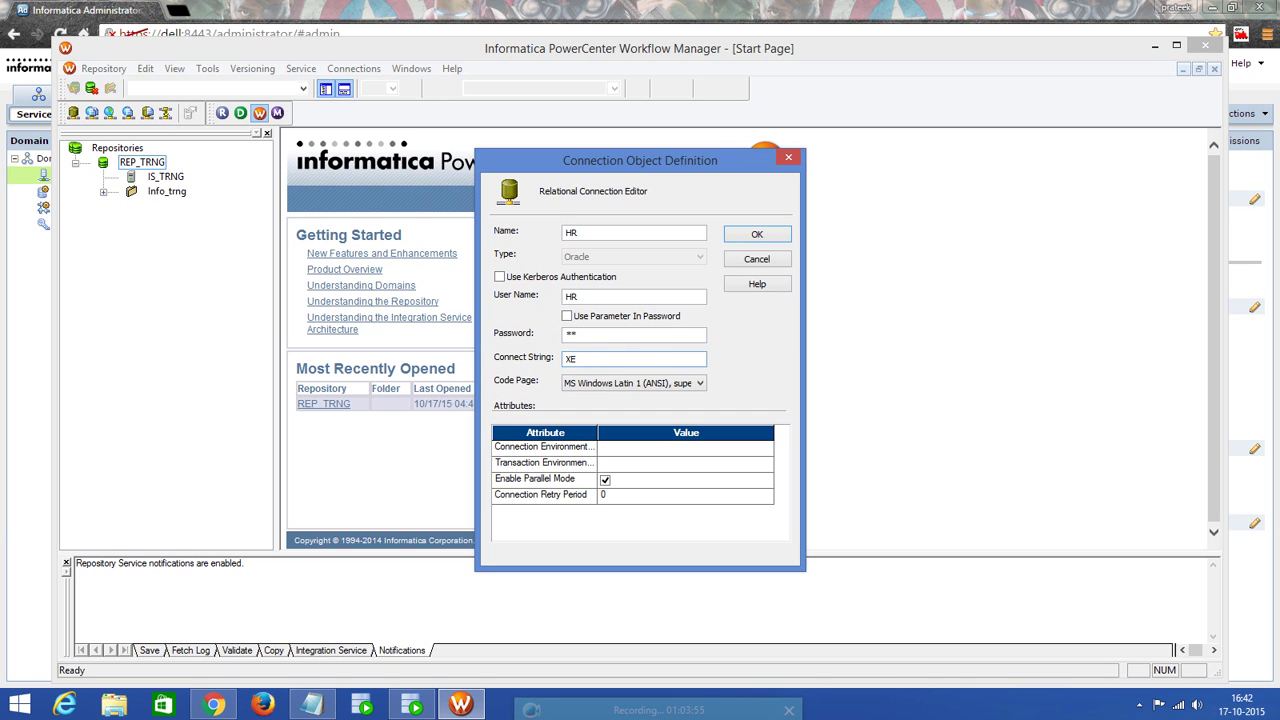
pyautogui.click(756, 236)
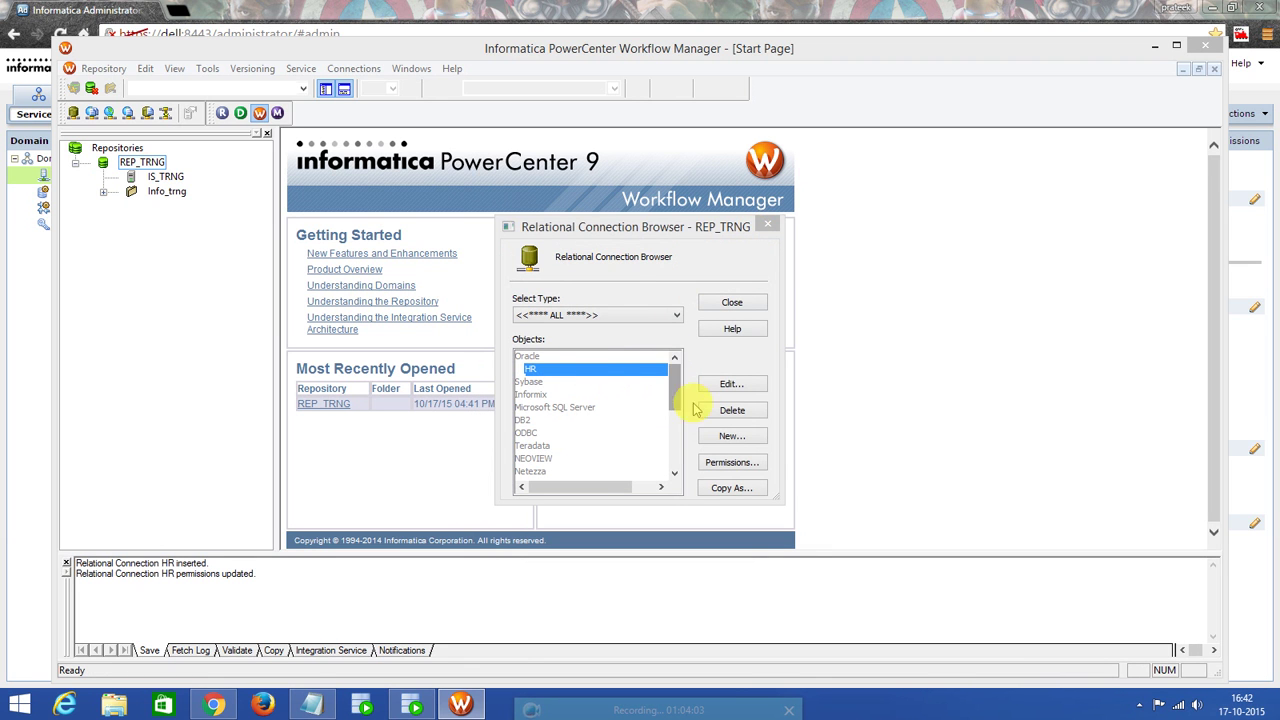
# Create Oracle connection Source_DB with user Source_DB, its password and connect string XE.
pyautogui.click(705, 437)
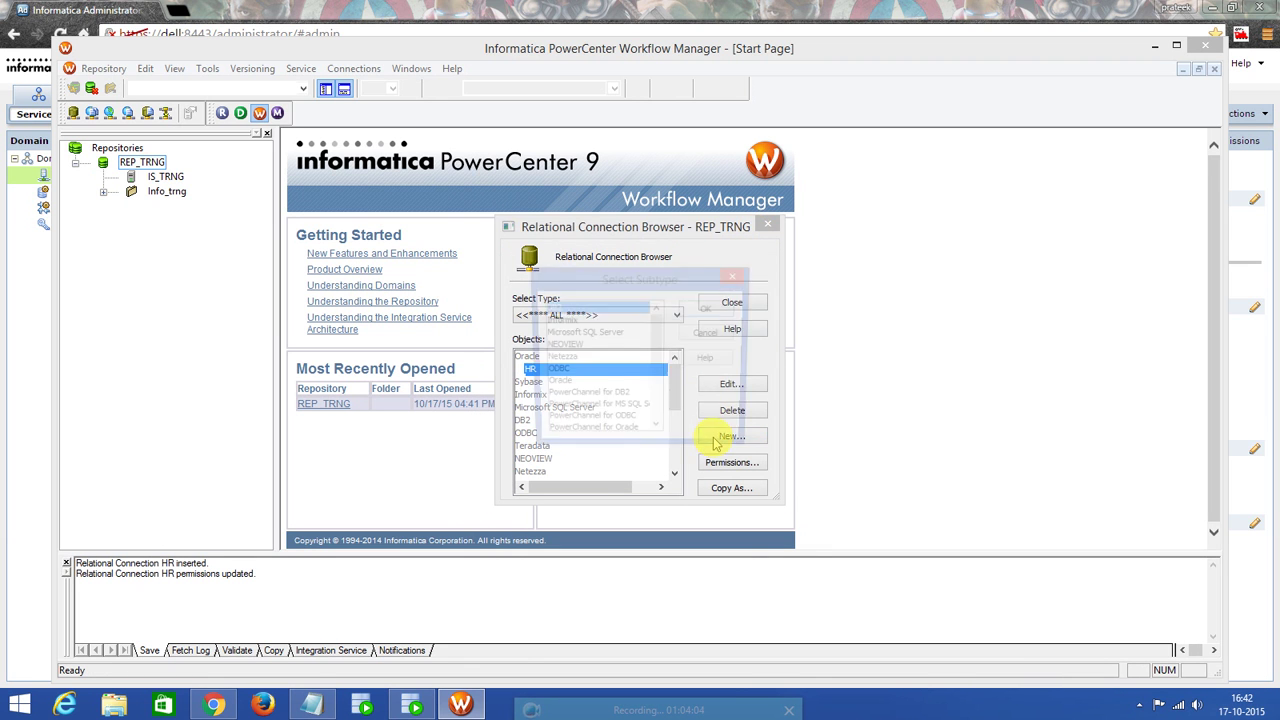
pyautogui.click(555, 384)
pyautogui.click(707, 308)
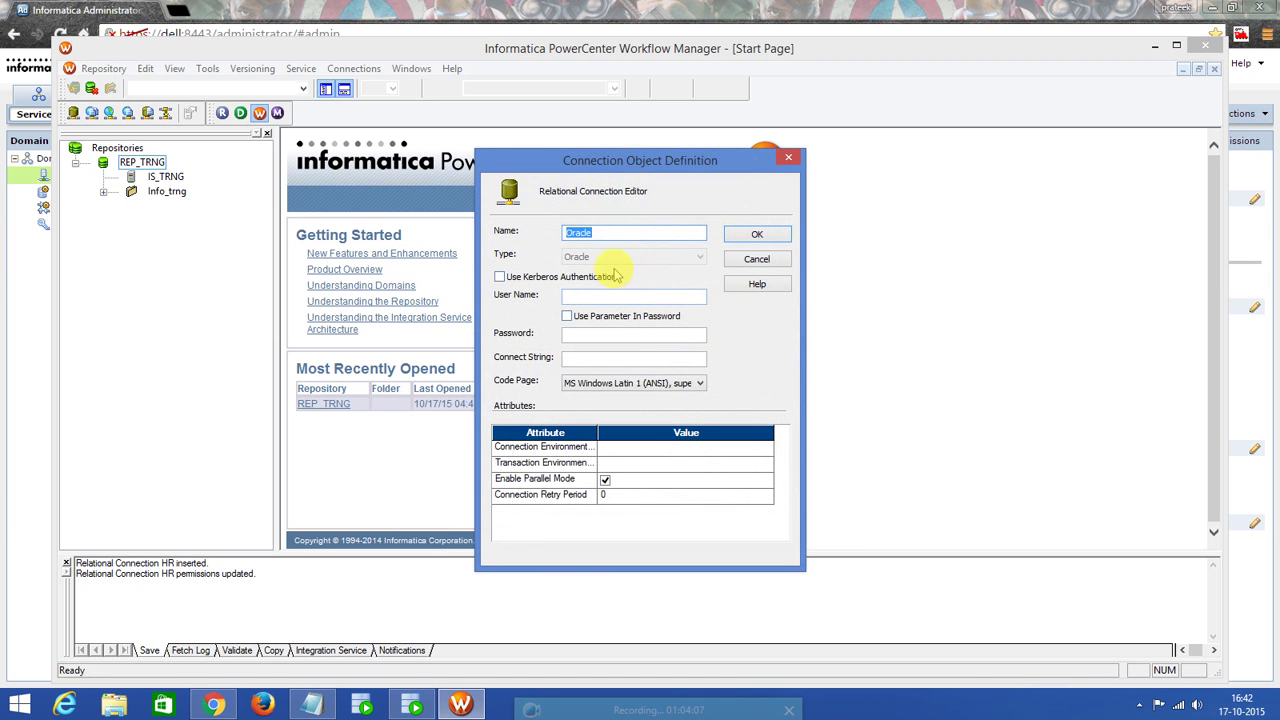
pyautogui.write('Source_DB')
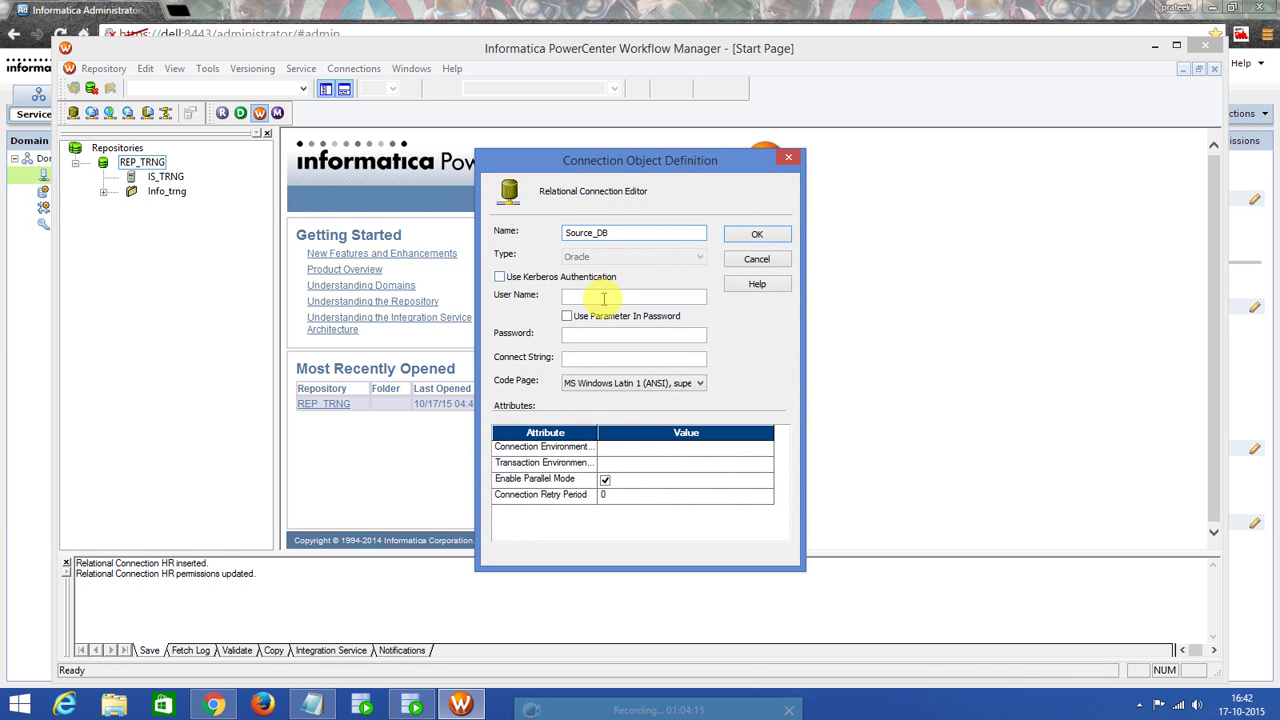
pyautogui.write('Sou')
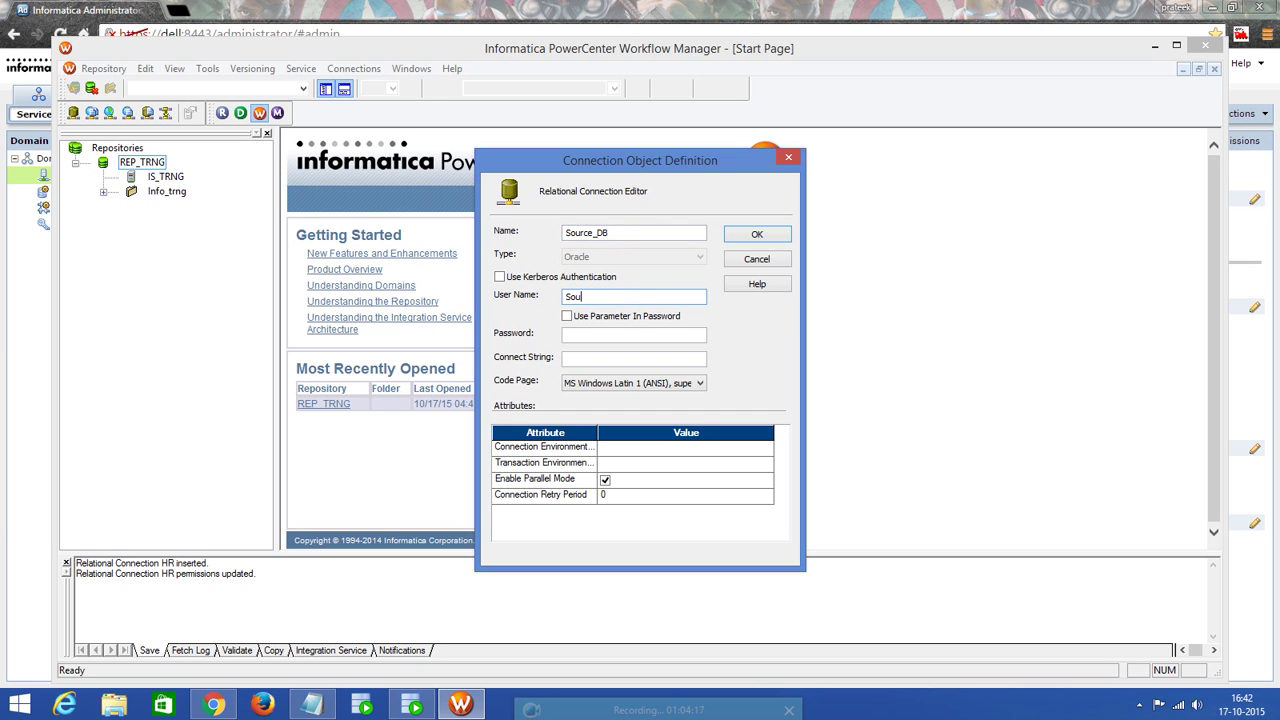
pyautogui.write('rce_DB')
pyautogui.click(595, 333)
pyautogui.write('Source')
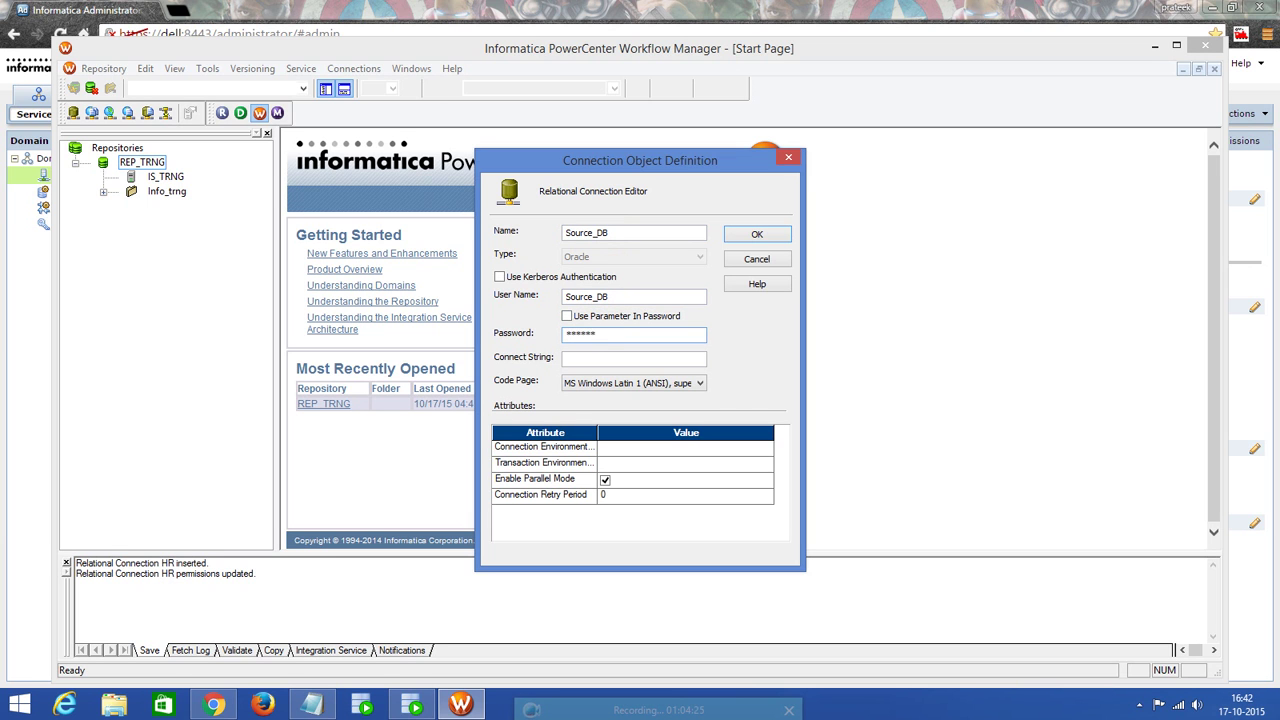
pyautogui.write('_DB')
pyautogui.click(586, 358)
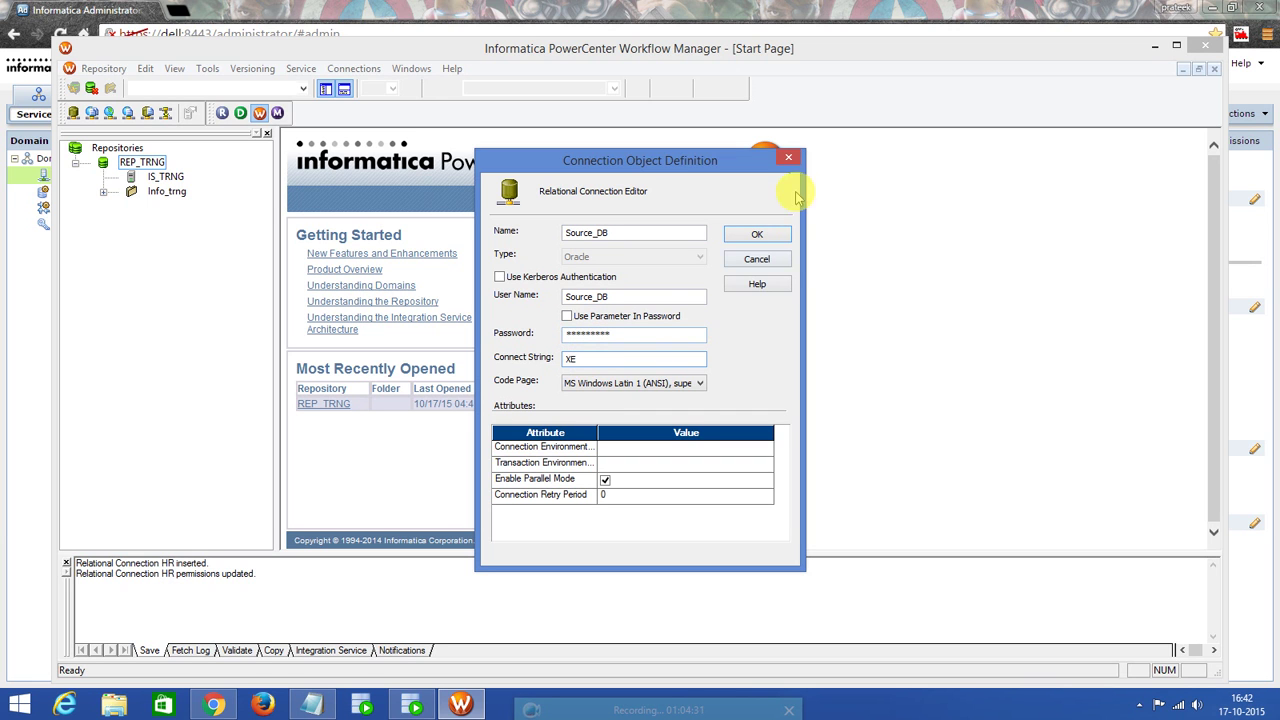
pyautogui.click(740, 240)
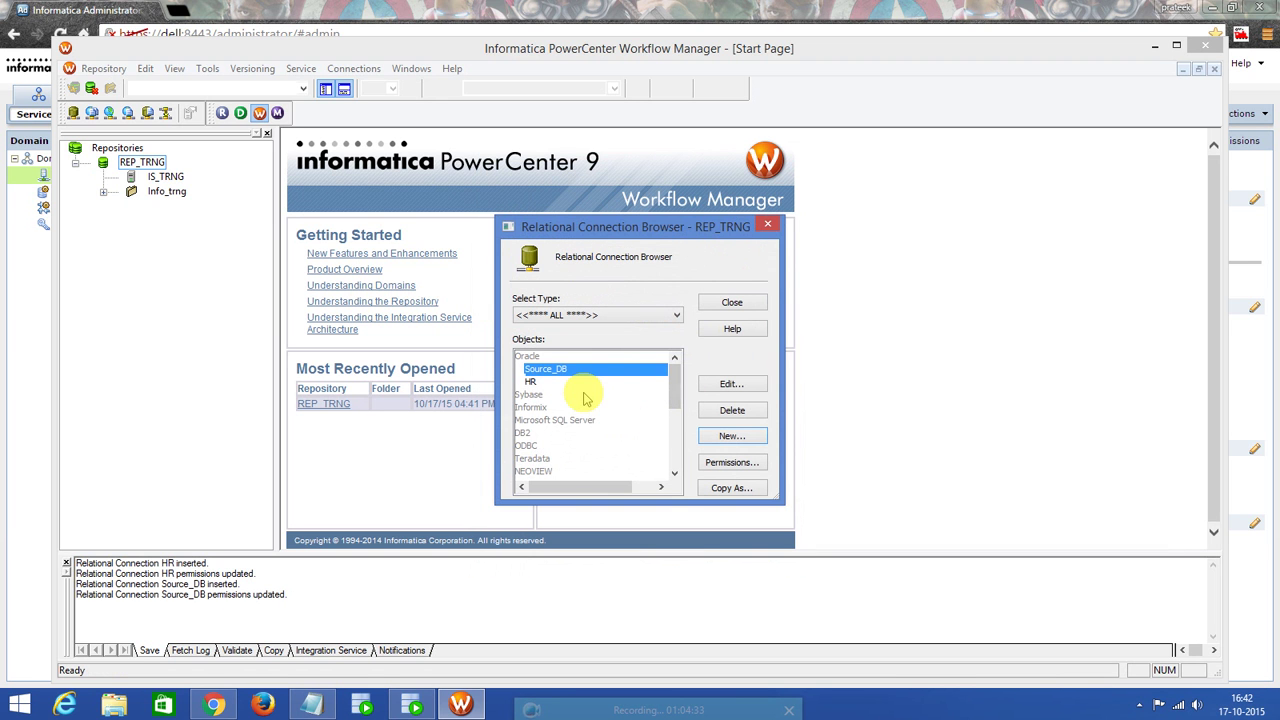
# Start a new Oracle connection named Target_DB with user name Target_DB.
pyautogui.click(733, 438)
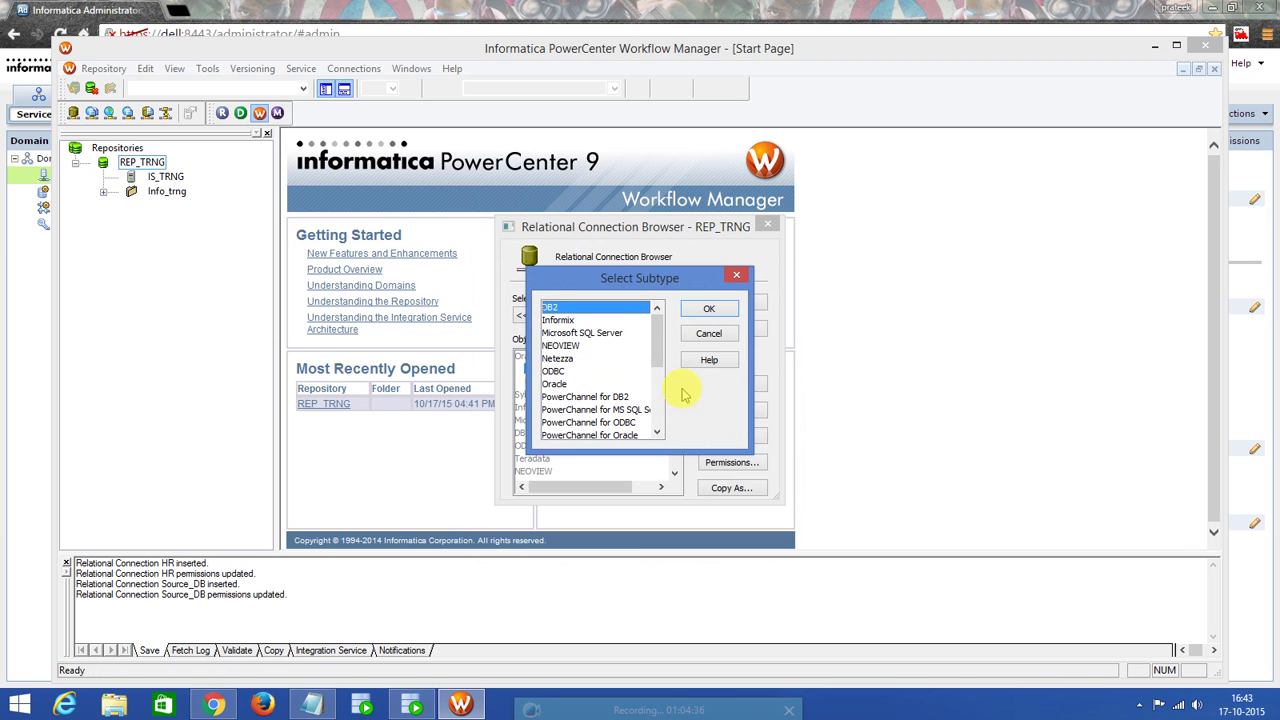
pyautogui.click(566, 384)
pyautogui.click(708, 309)
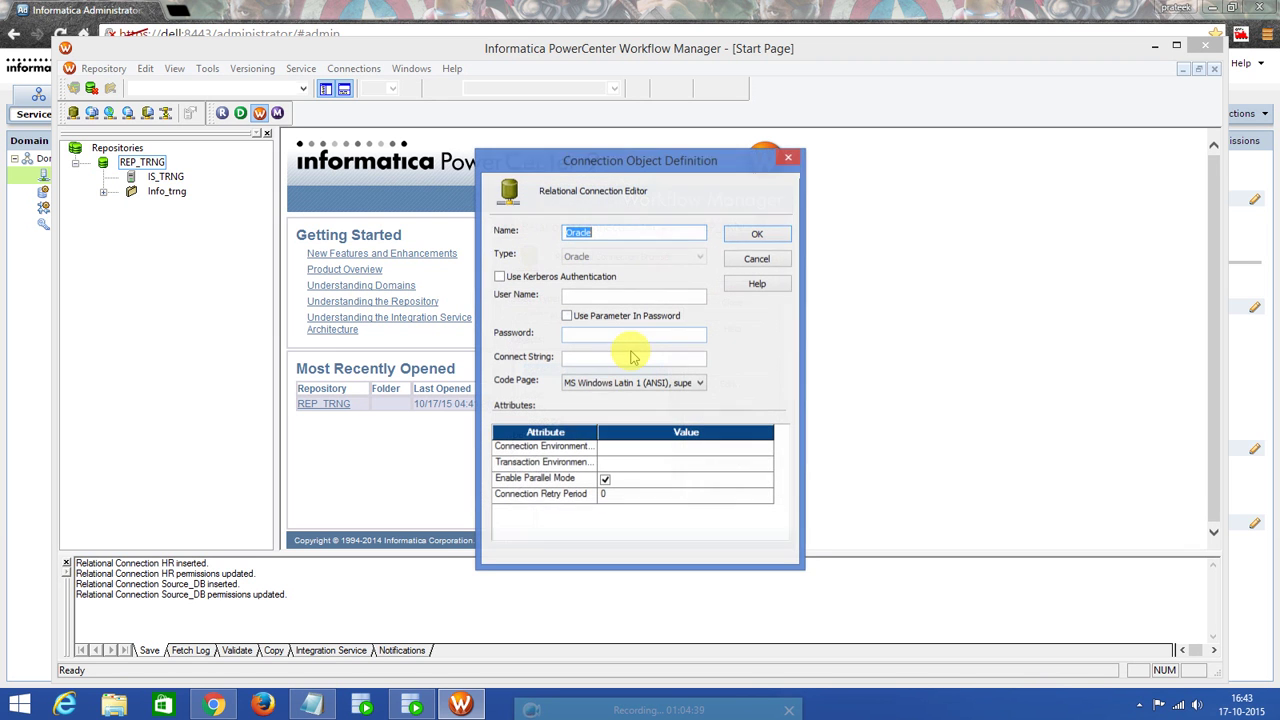
pyautogui.write('Target_DB')
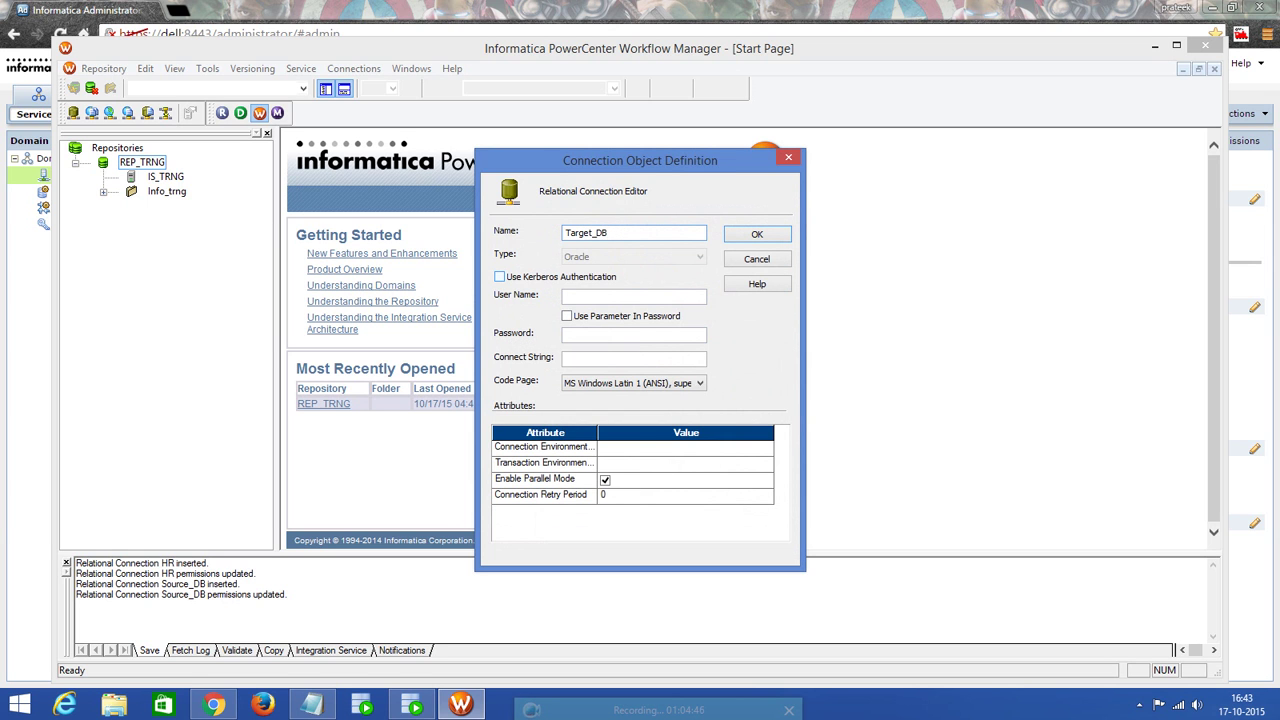
pyautogui.click(588, 296)
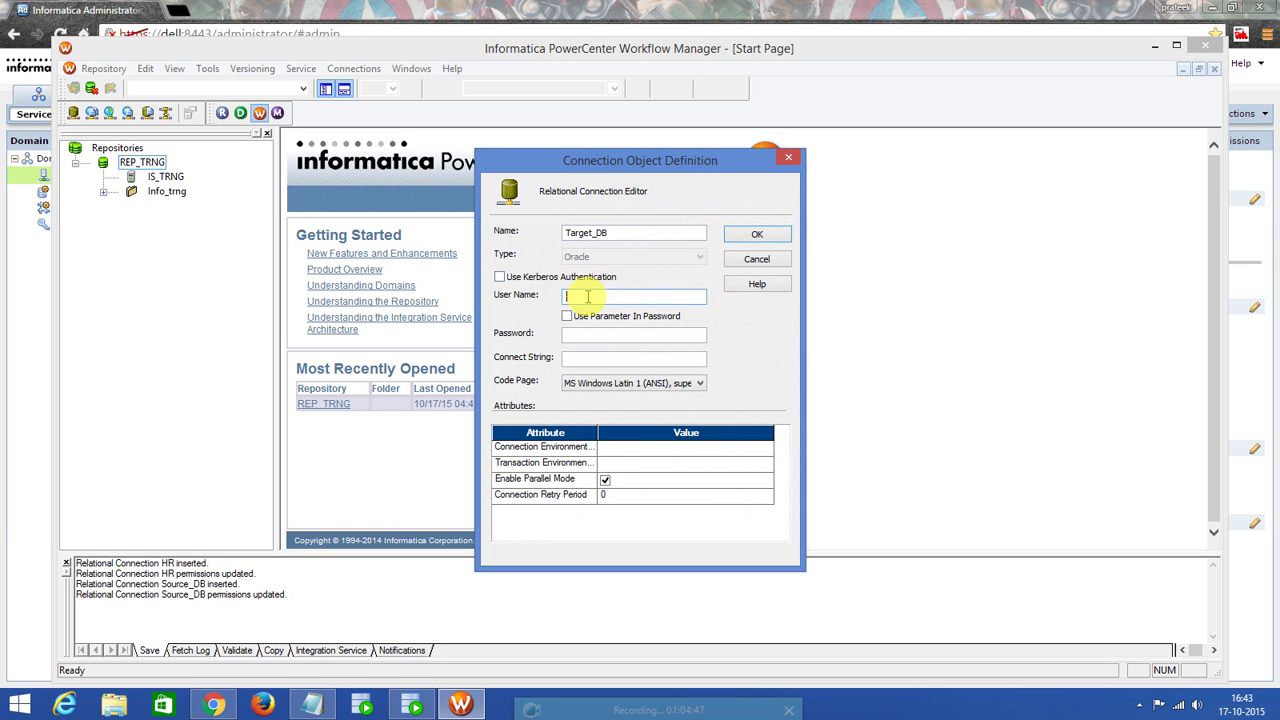
pyautogui.write('Target_DB')
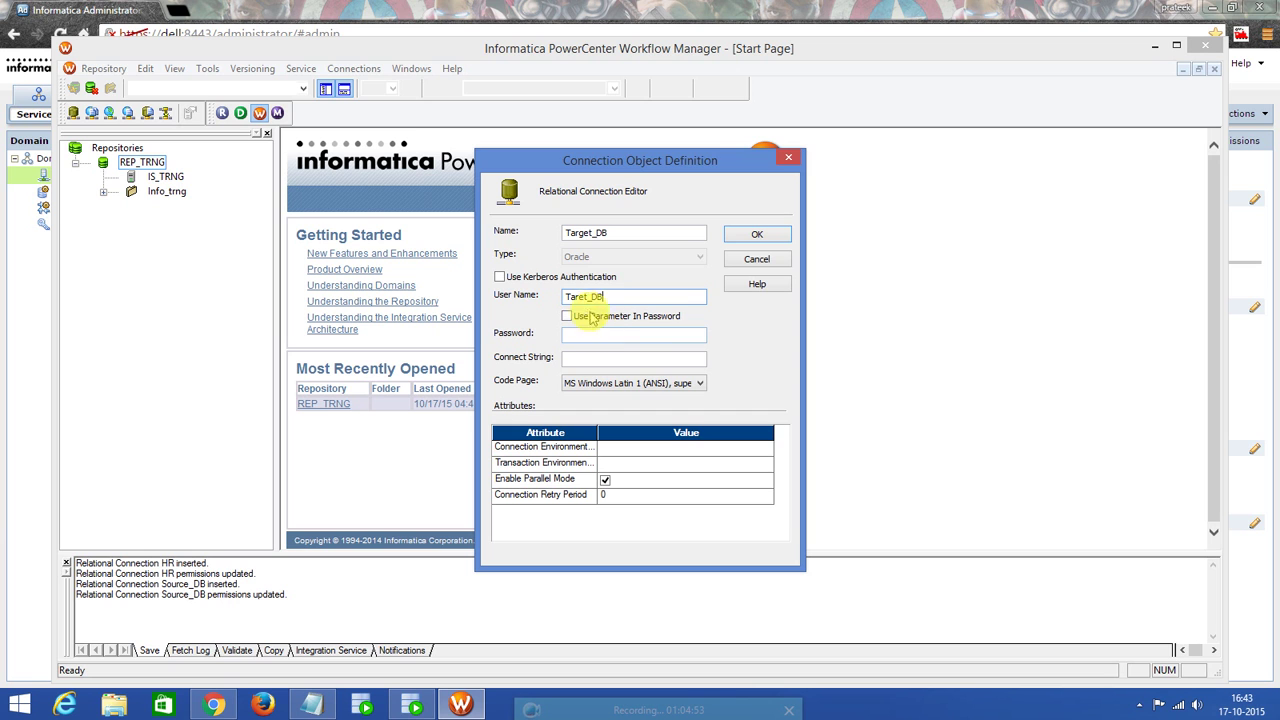
pyautogui.click(579, 297)
pyautogui.write('g')
pyautogui.click(580, 297)
pyautogui.write('g')
# Enter the Target_DB password and connect string XE, save, and close the connection browser.
pyautogui.click(610, 335)
pyautogui.write('*********')
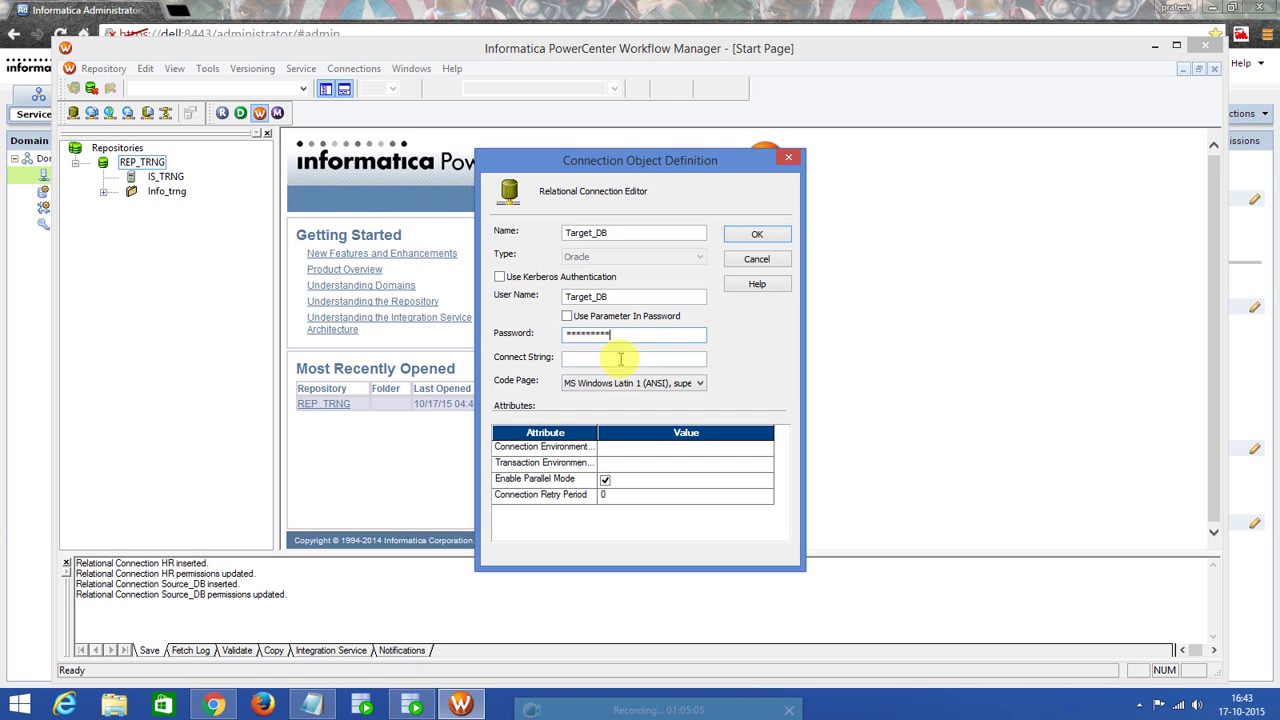
pyautogui.moveTo(610, 334); pyautogui.dragTo(560, 340)
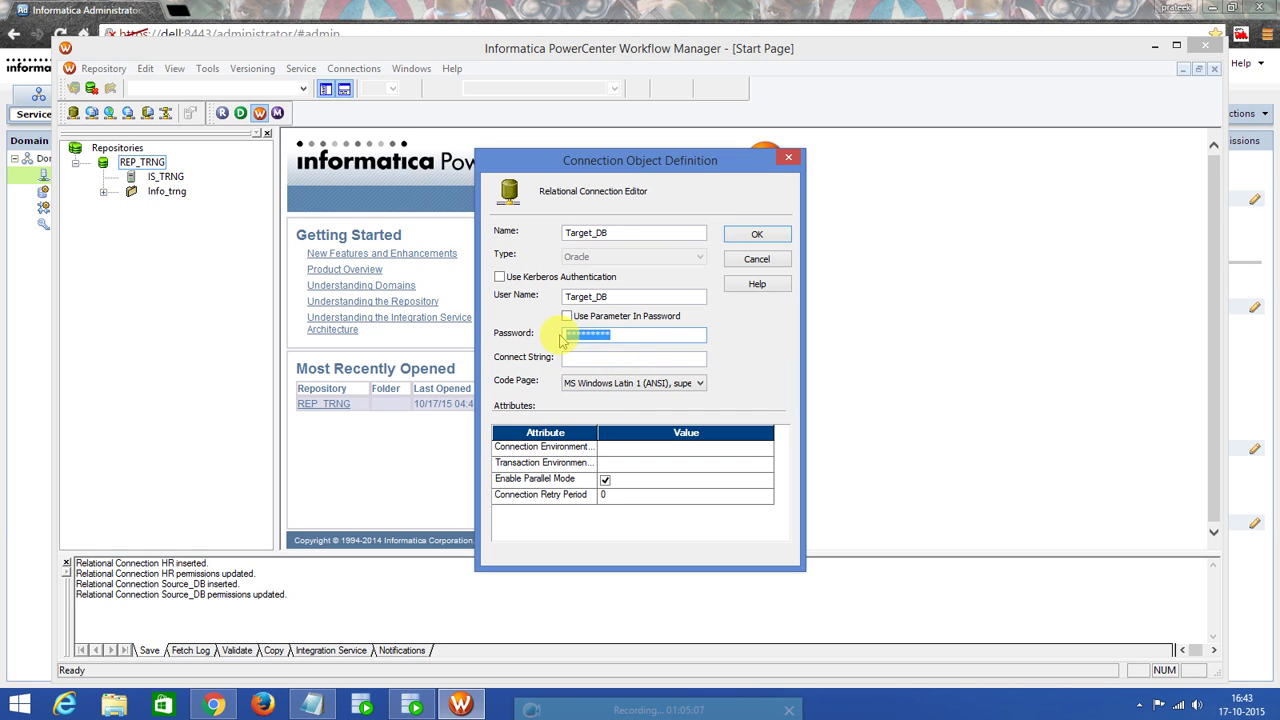
pyautogui.write('******')
pyautogui.click(578, 361)
pyautogui.write('x')
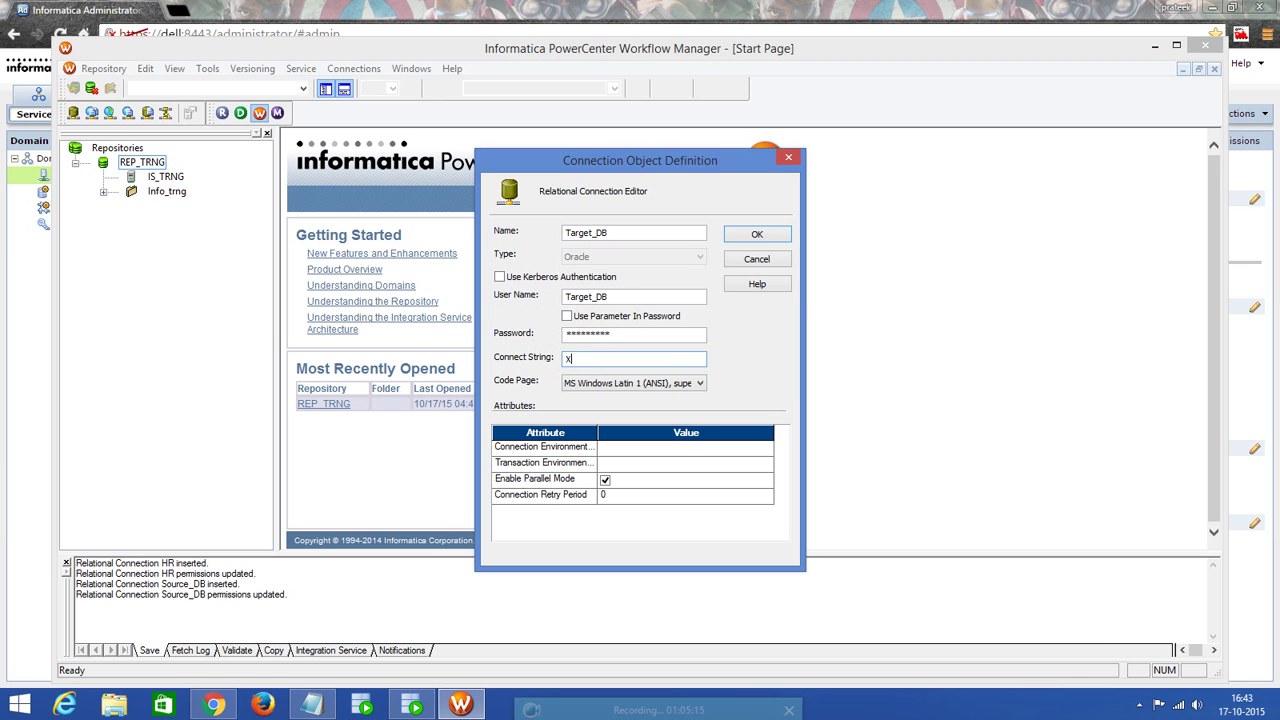
pyautogui.click(757, 234)
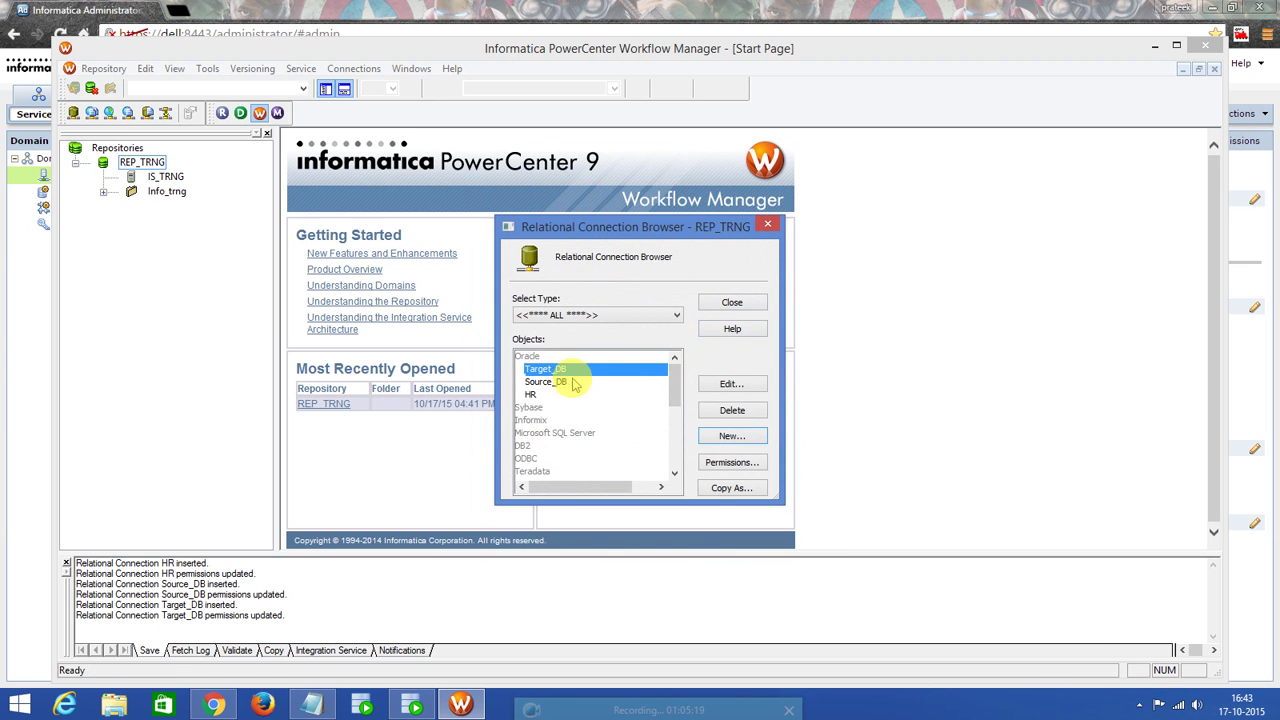
pyautogui.click(768, 229)
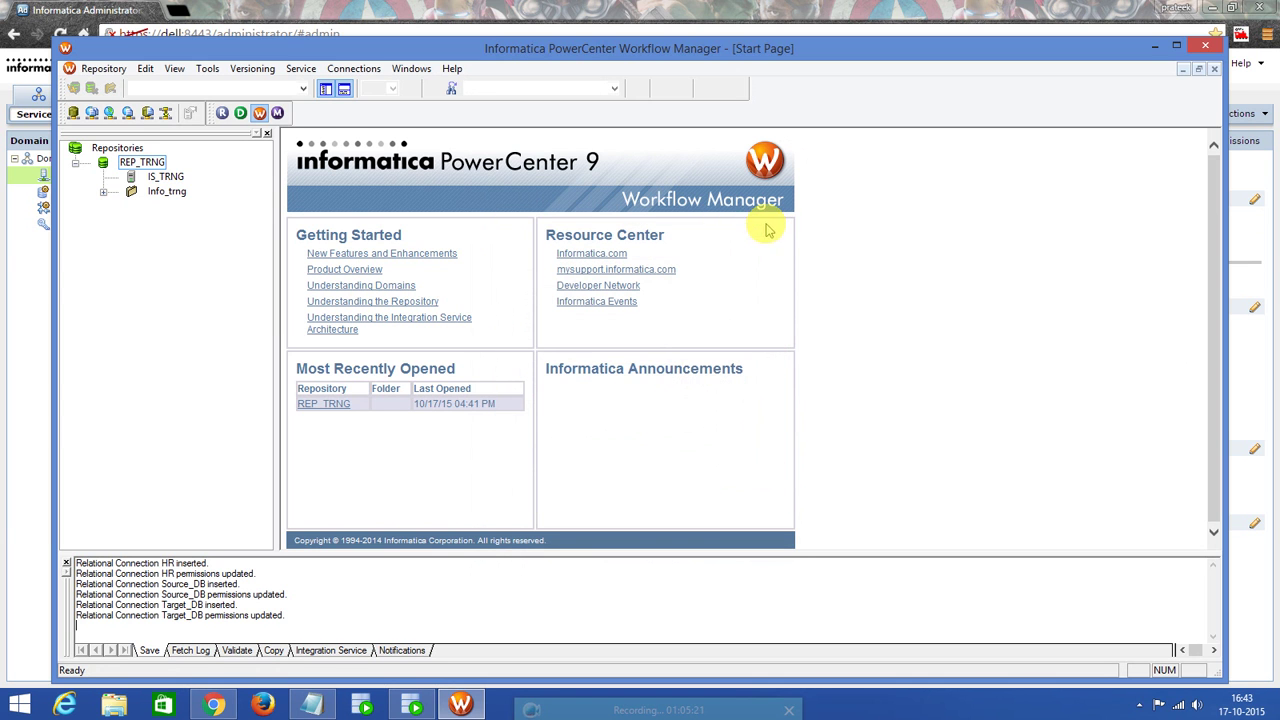
# Launch PowerCenter Designer, connect to REP_TRNG and open the Info_trng folder.
pyautogui.click(240, 115)
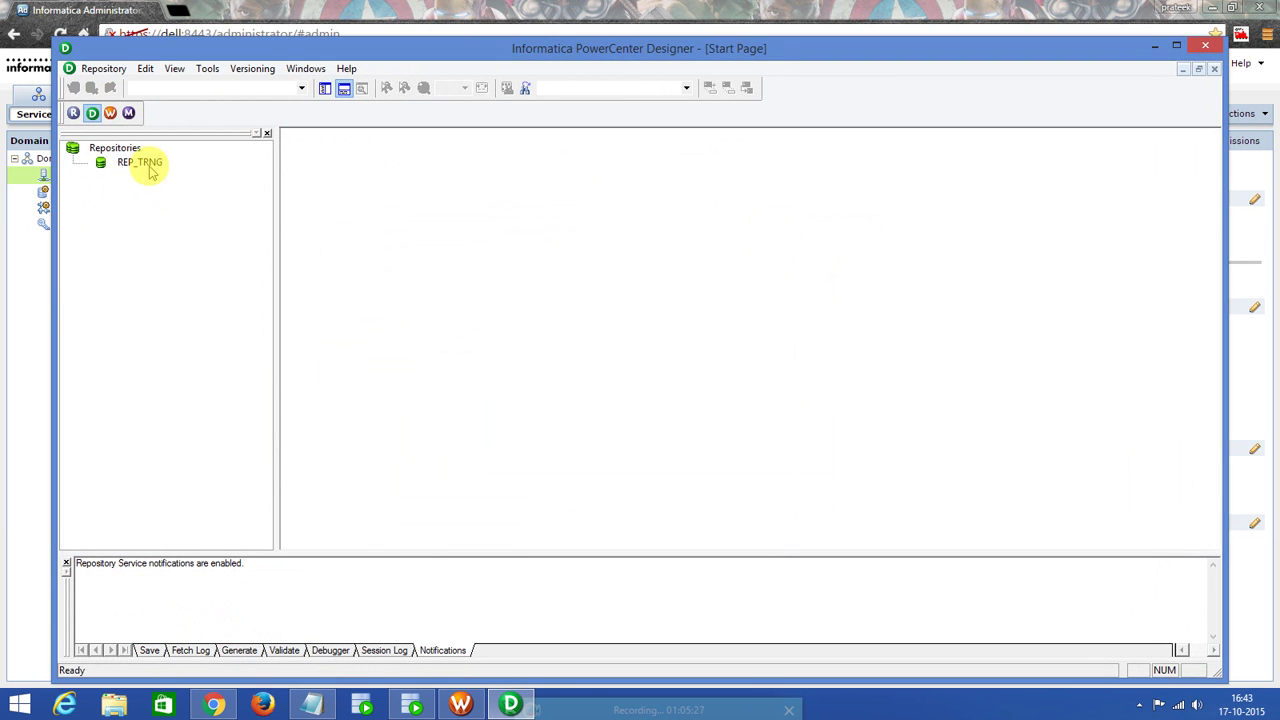
pyautogui.doubleClick(142, 163)
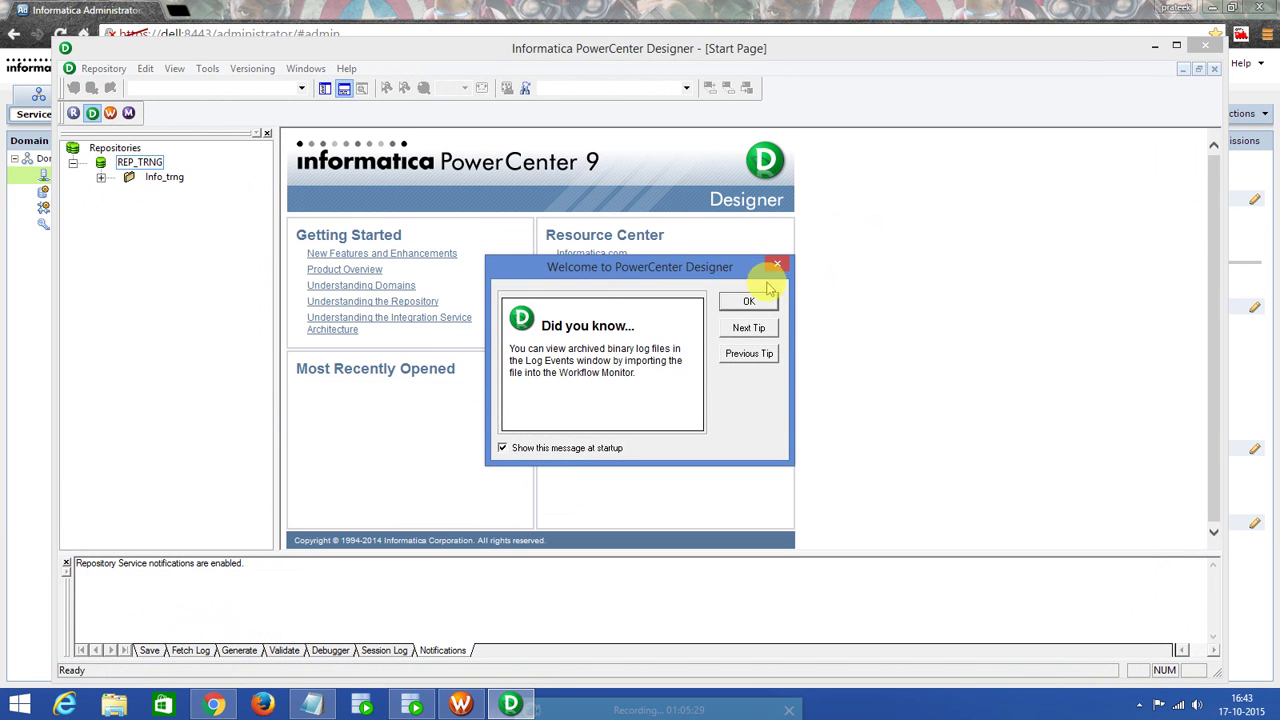
pyautogui.click(749, 301)
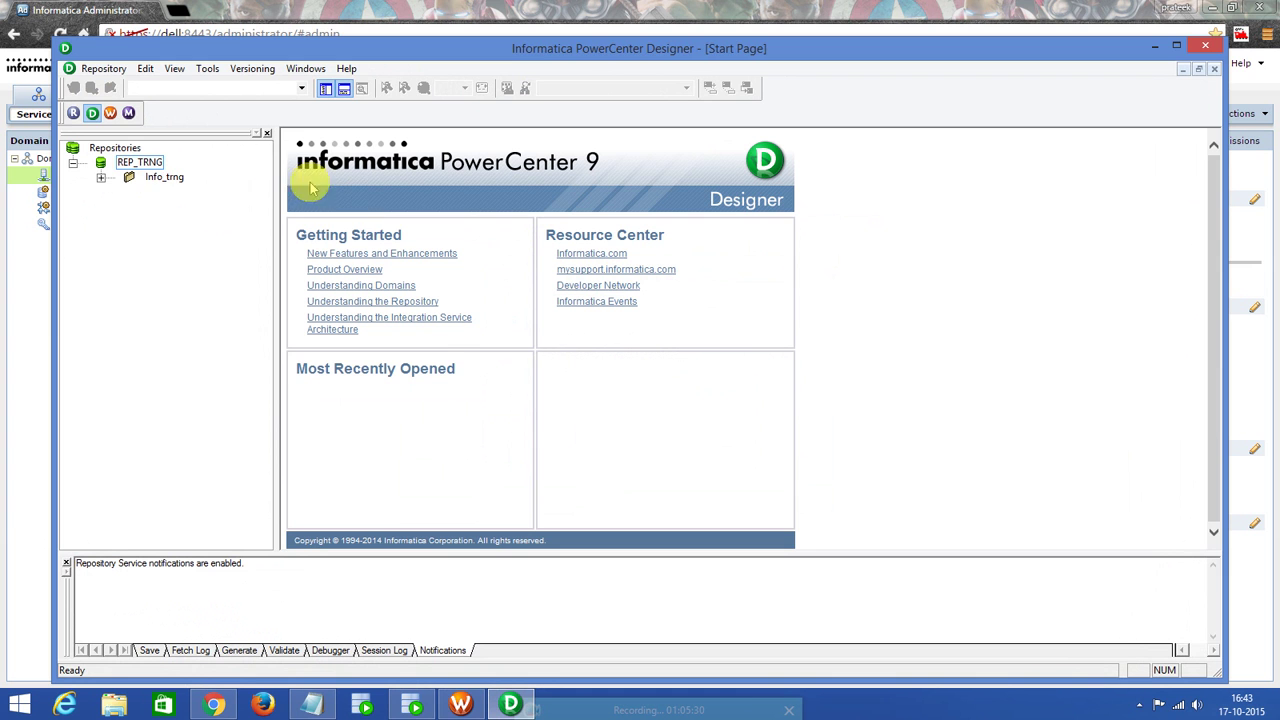
pyautogui.doubleClick(166, 178)
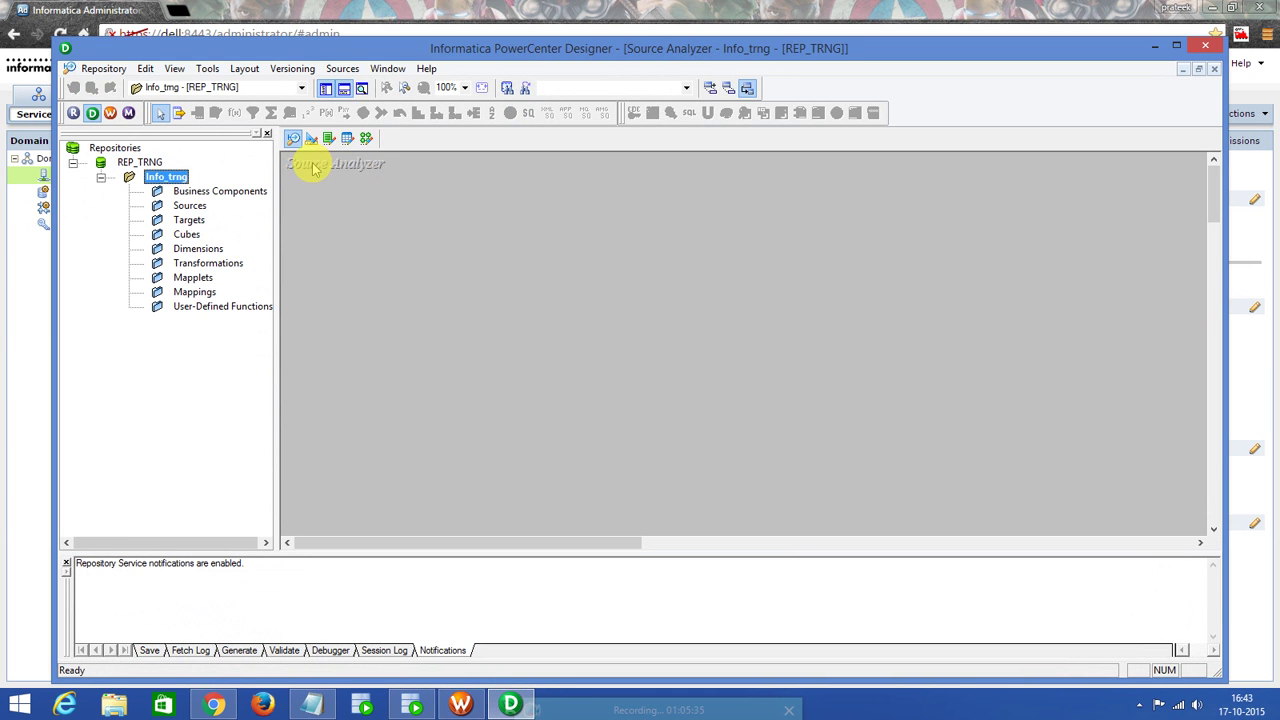
# Create a new mapping named m_map_test in Mapping Designer.
pyautogui.click(366, 139)
pyautogui.click(347, 68)
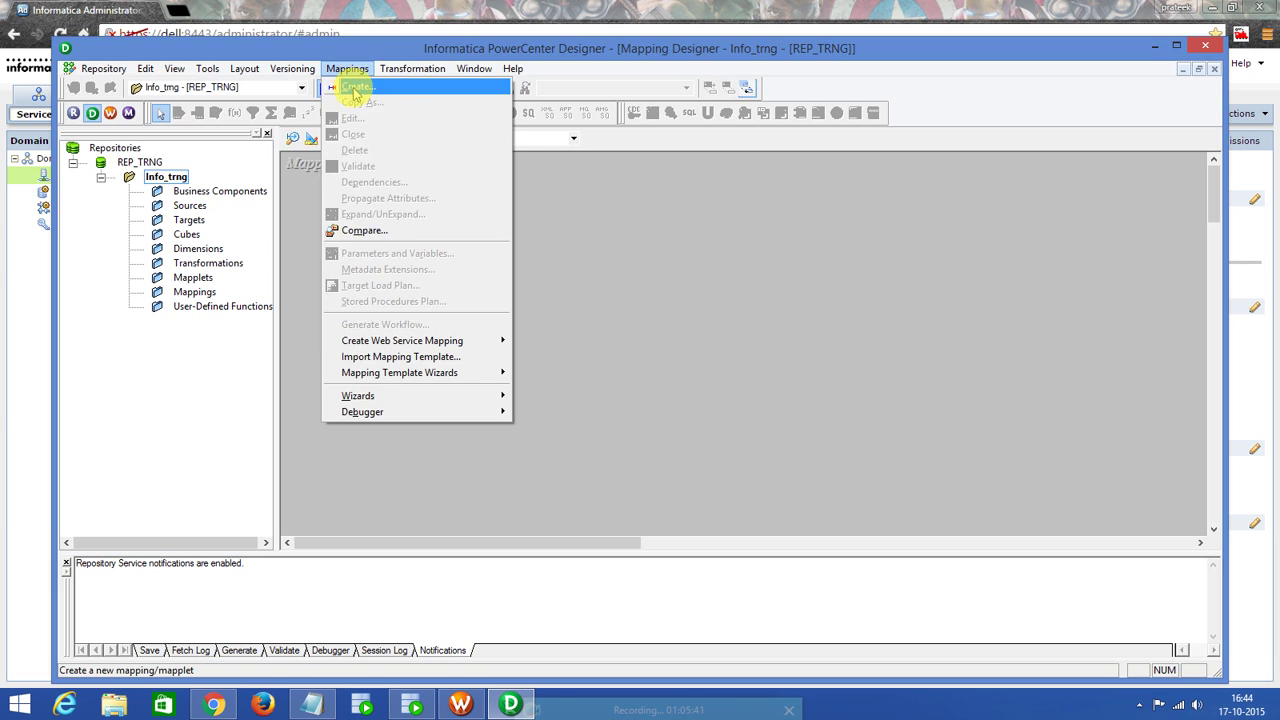
pyautogui.click(355, 87)
pyautogui.write('m')
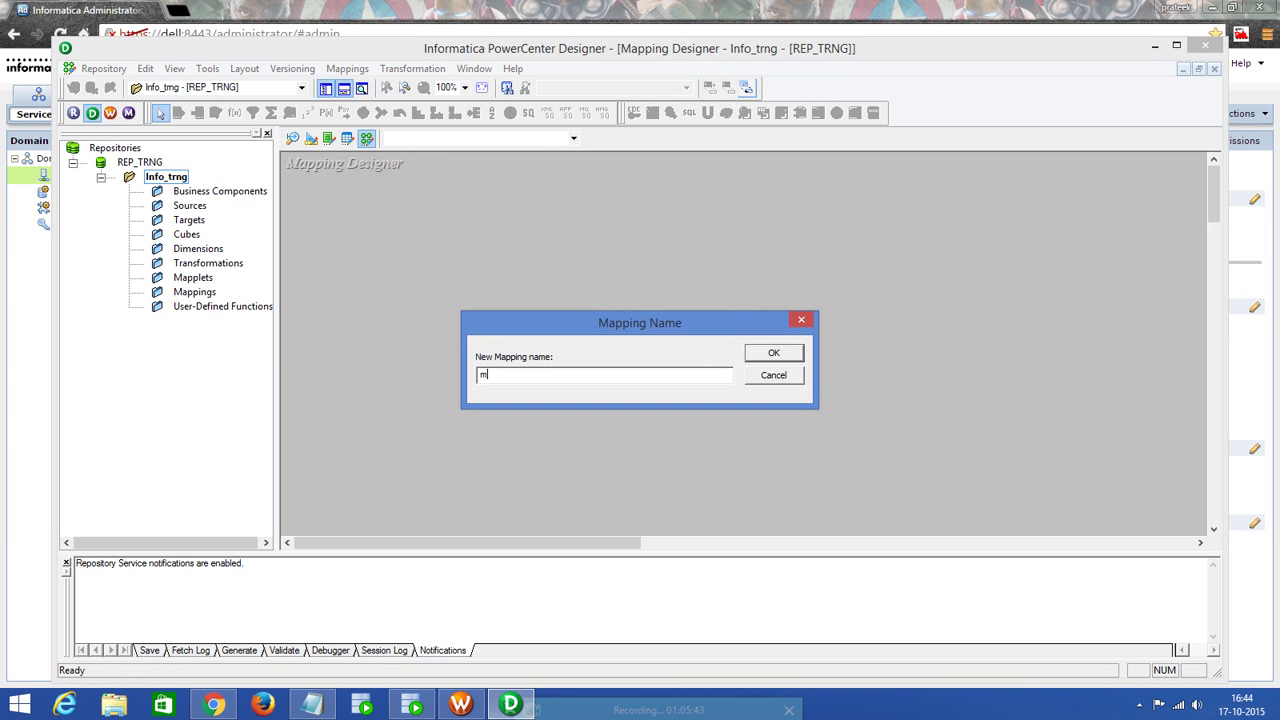
pyautogui.write('_map_test')
pyautogui.click(770, 354)
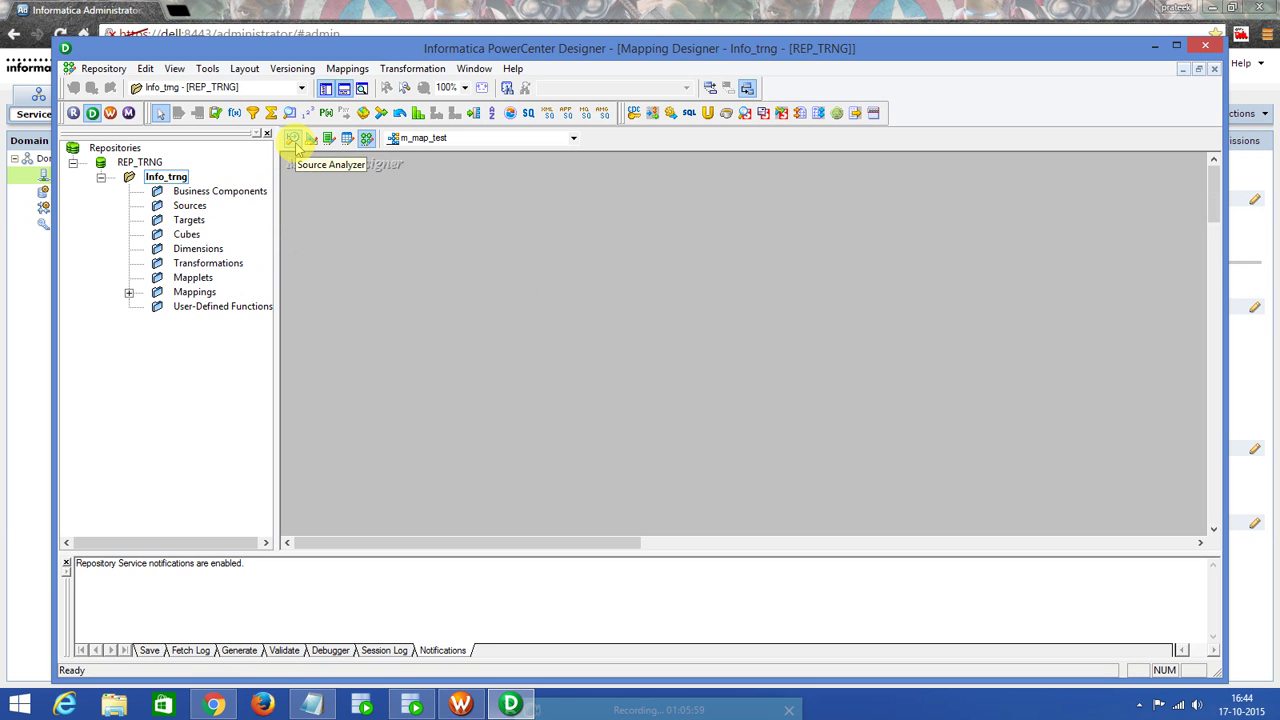
# In the Source Analyzer, start importing source tables from a database.
pyautogui.click(293, 141)
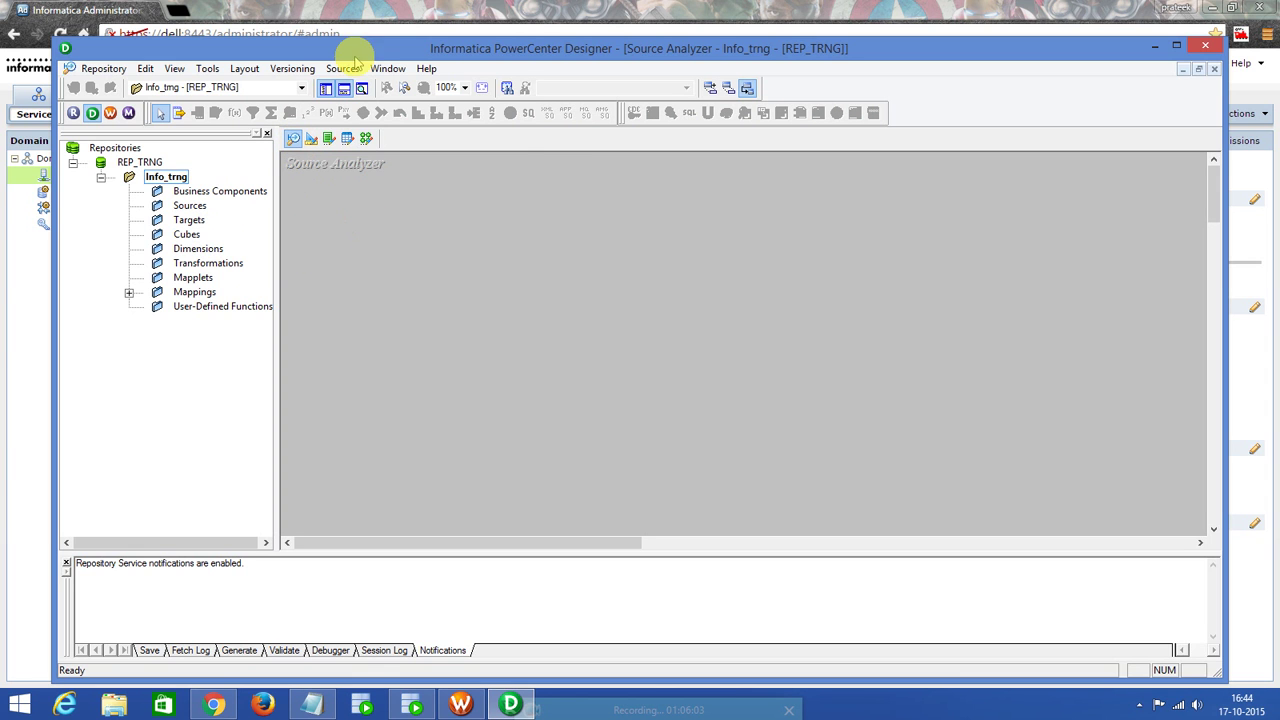
pyautogui.click(343, 68)
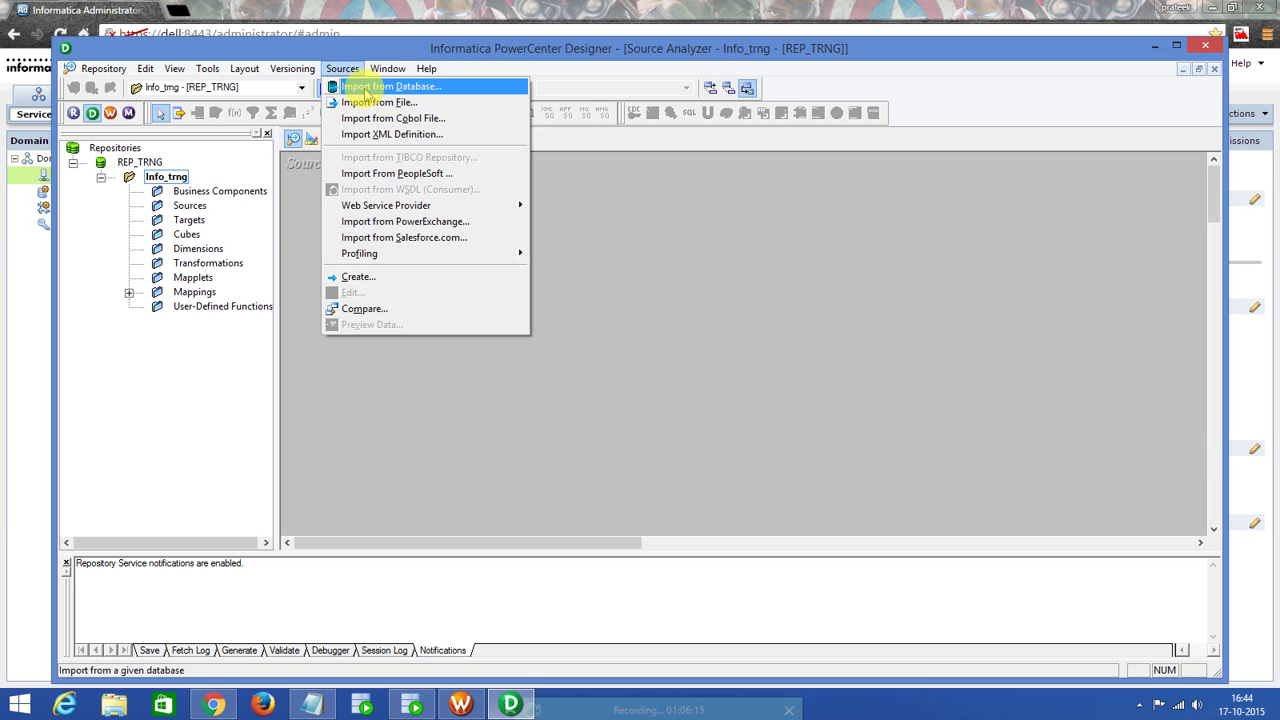
pyautogui.click(368, 87)
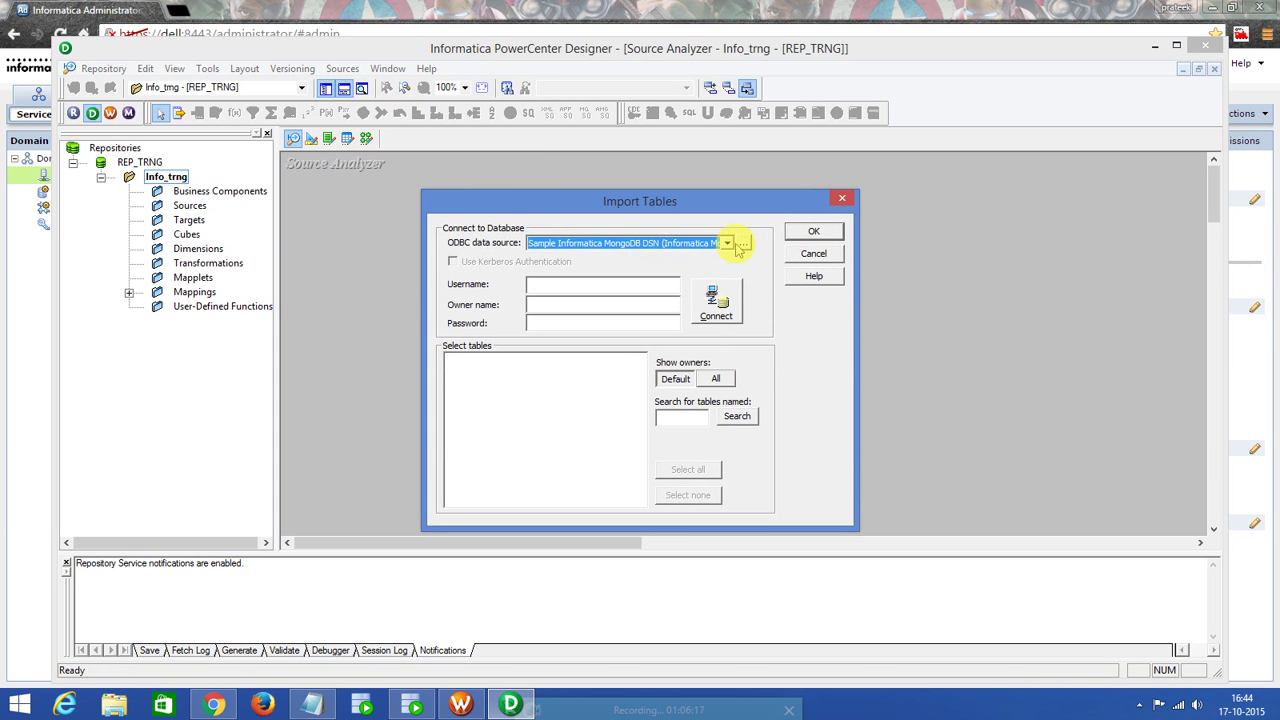
# Add a new ODBC data source using the DataDirect 7.1 Oracle Wire Protocol driver.
pyautogui.click(729, 244)
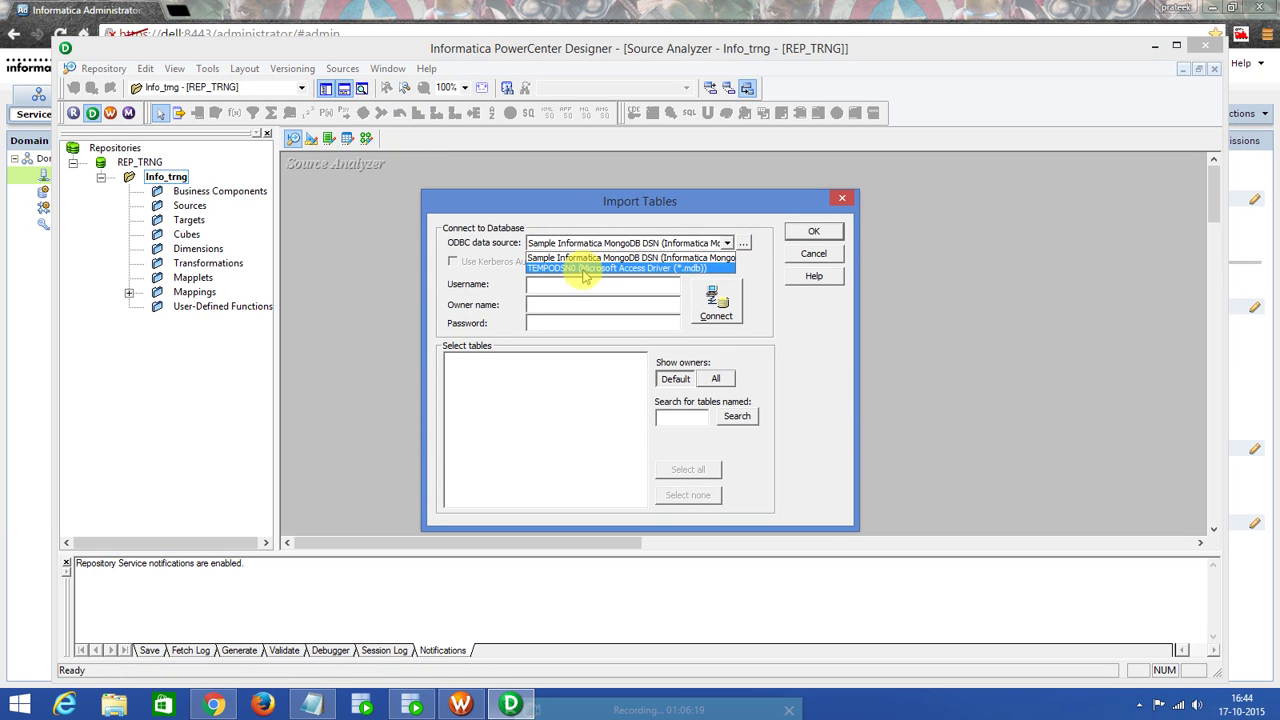
pyautogui.click(744, 245)
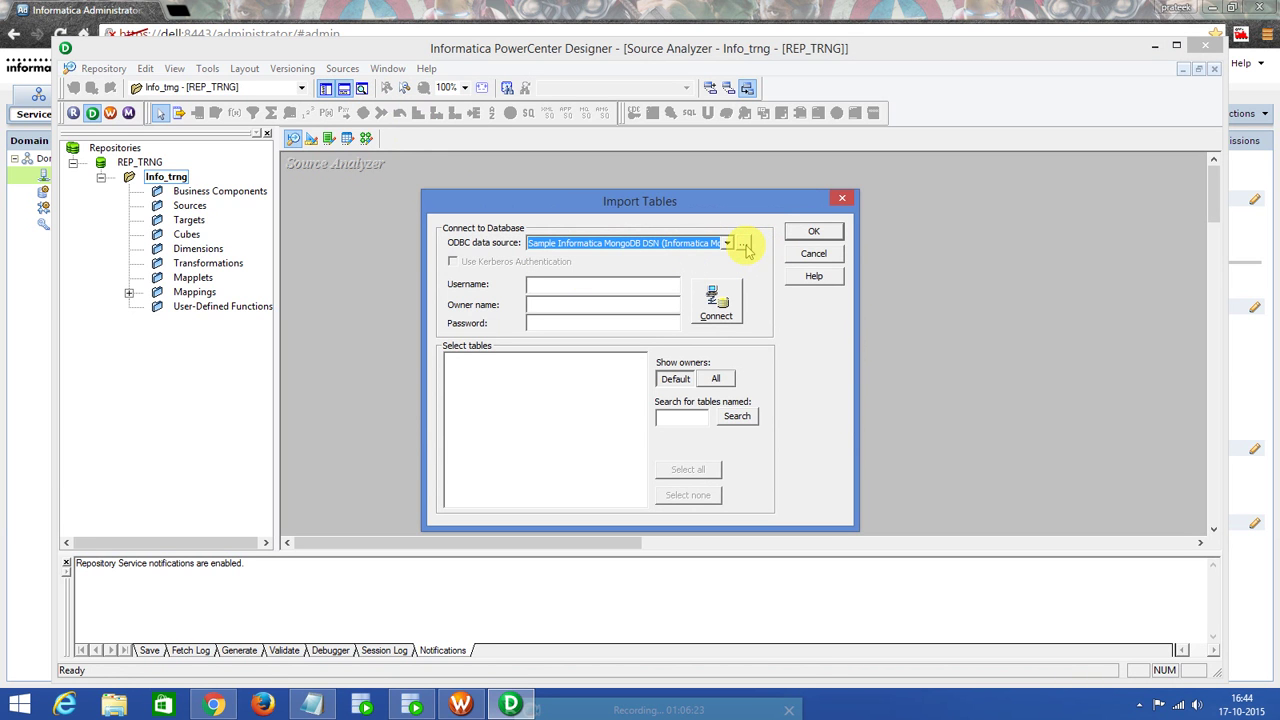
pyautogui.click(744, 245)
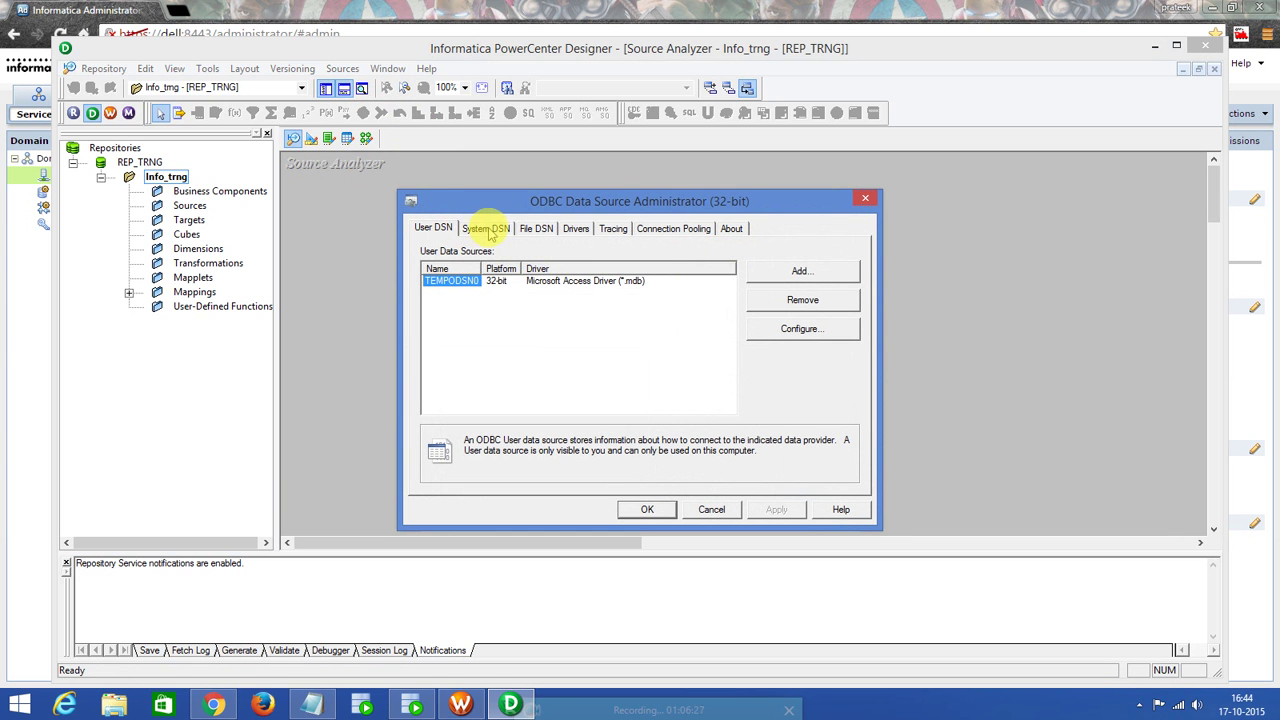
pyautogui.click(802, 274)
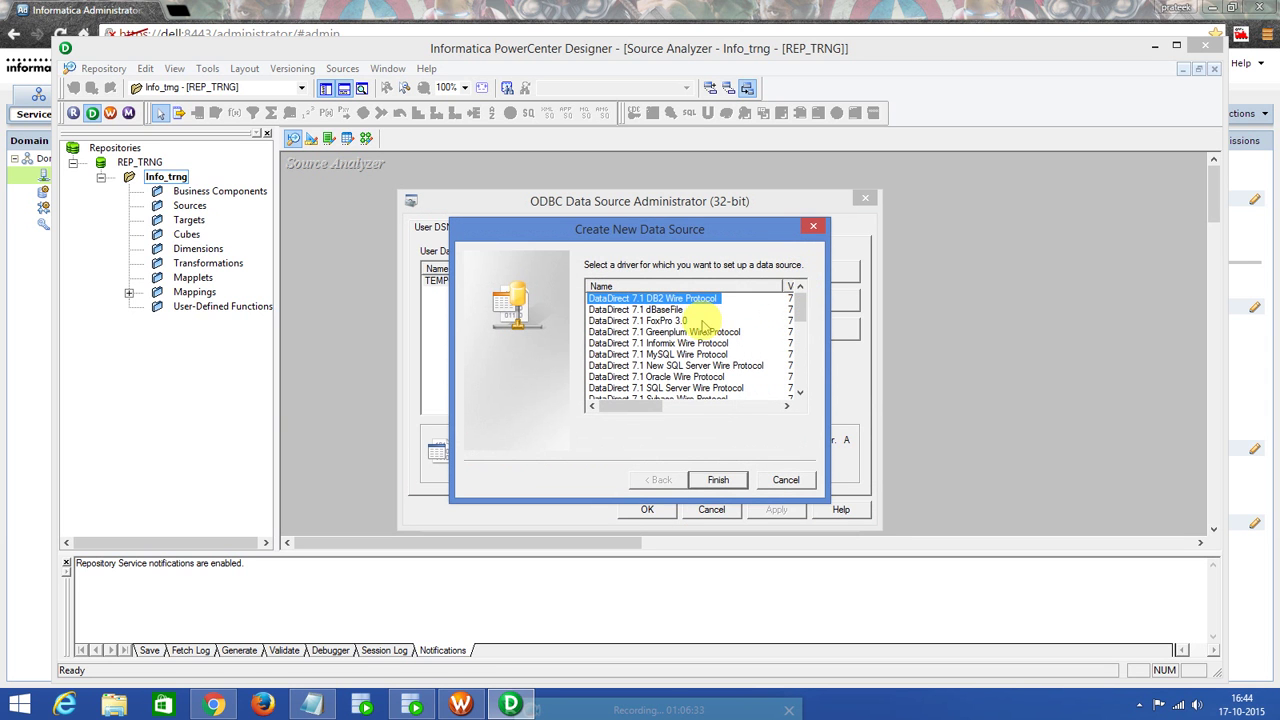
pyautogui.click(700, 378)
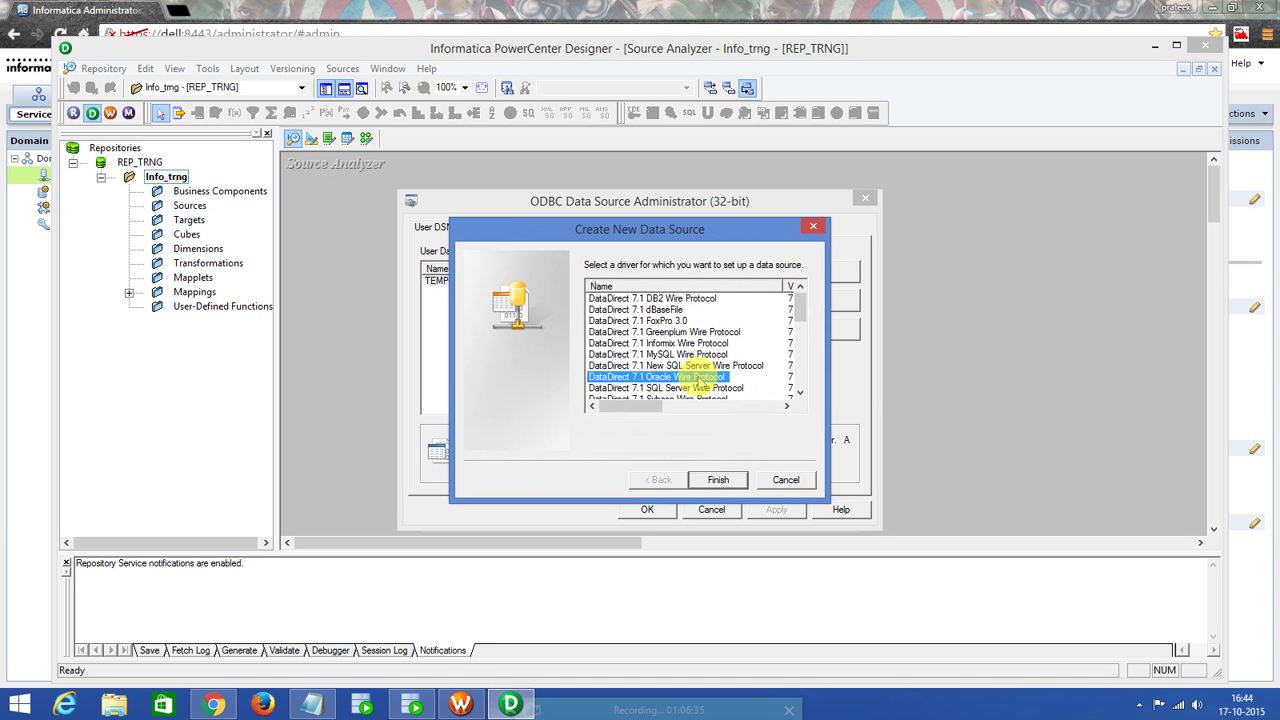
pyautogui.click(800, 392)
pyautogui.click(800, 392)
pyautogui.click(800, 393)
pyautogui.click(800, 392)
pyautogui.click(800, 392)
pyautogui.click(800, 392)
pyautogui.click(800, 392)
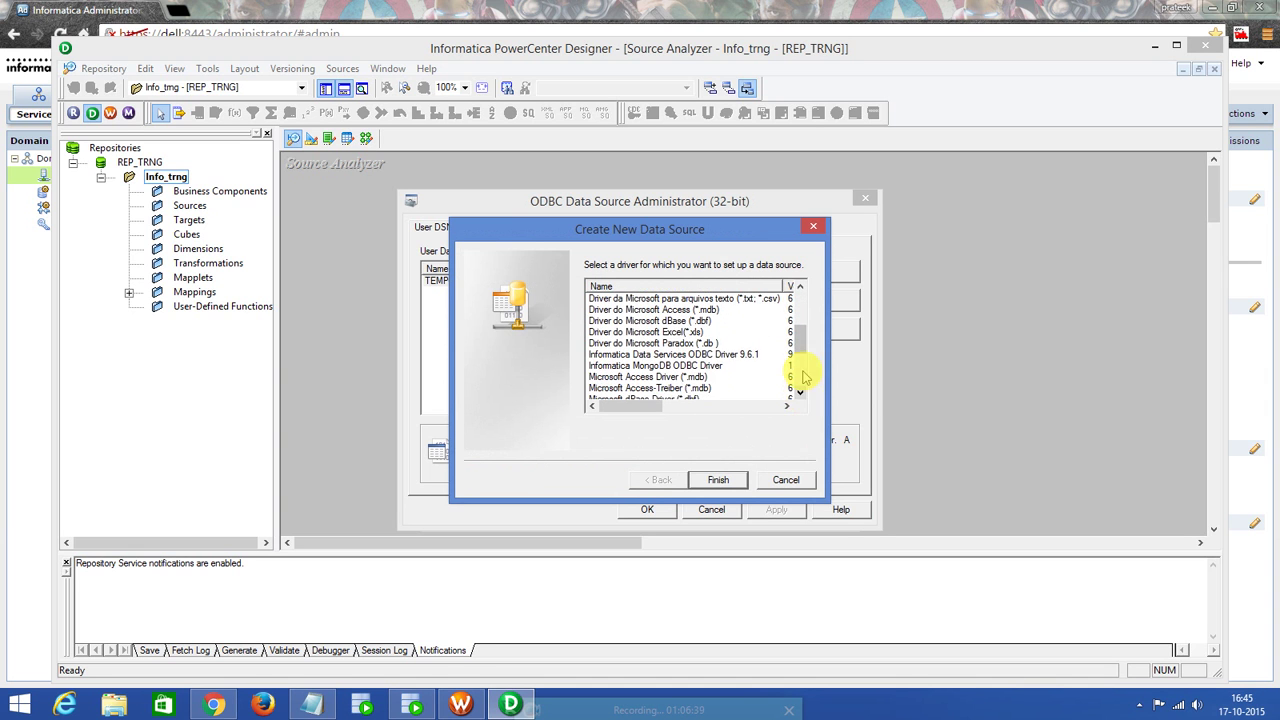
pyautogui.moveTo(803, 345); pyautogui.dragTo(802, 312)
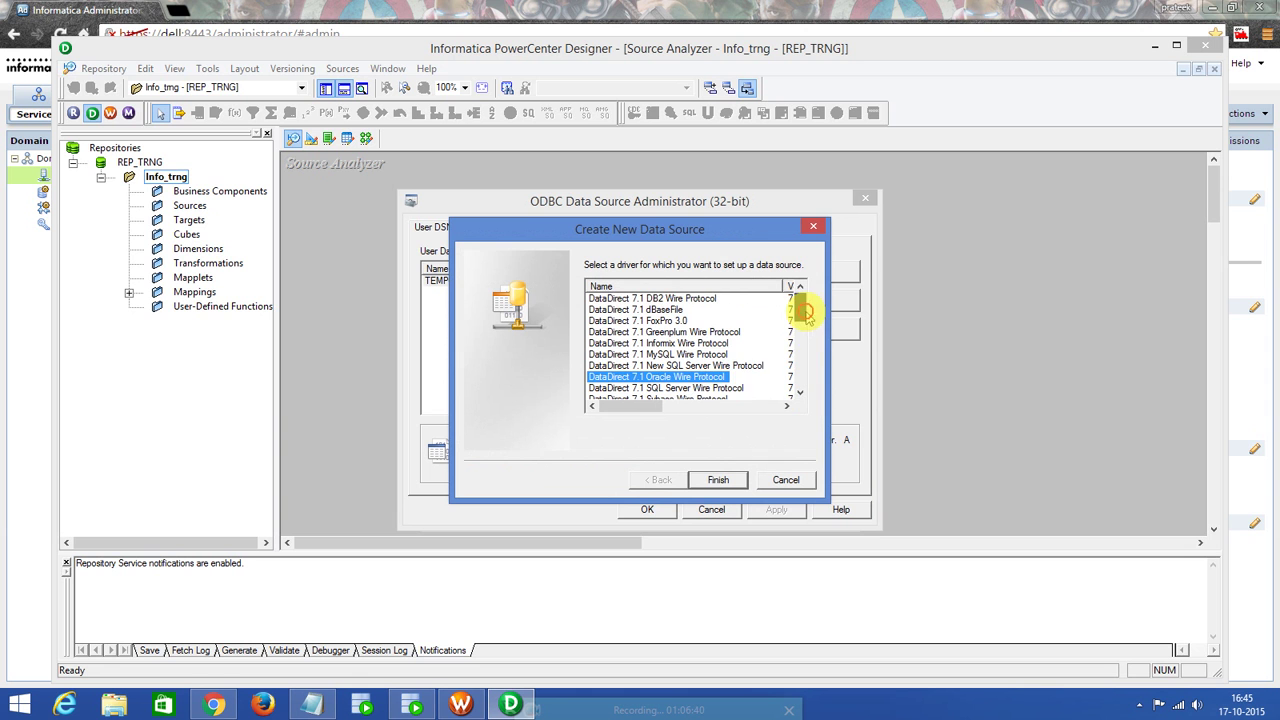
pyautogui.click(718, 481)
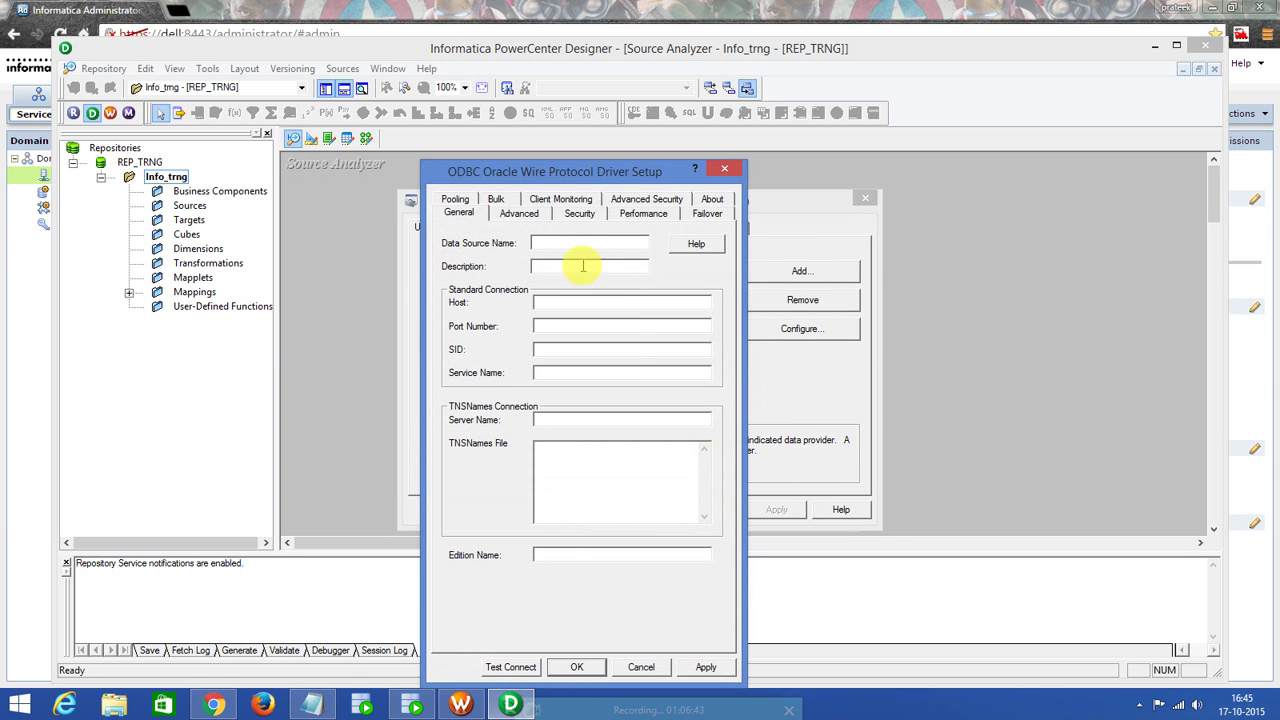
# Name the data source 'Database' with host localhost, port 1521 and SID XE.
pyautogui.write('Database')
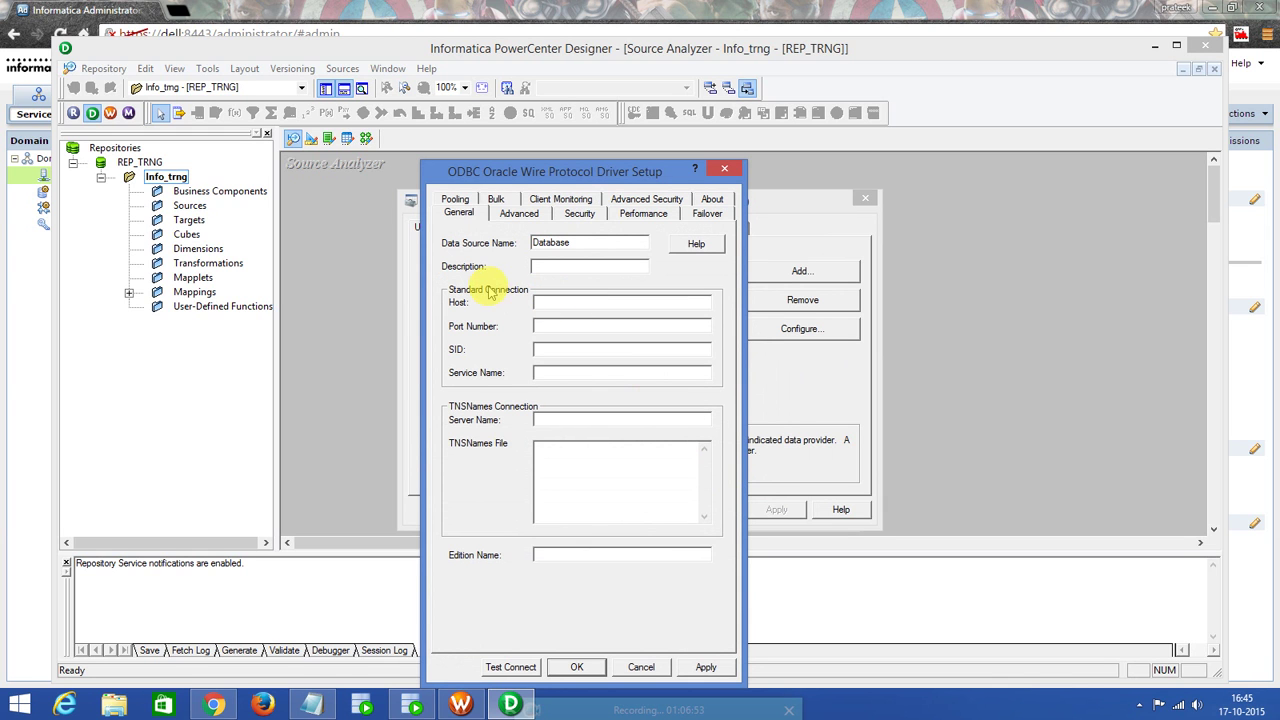
pyautogui.click(553, 302)
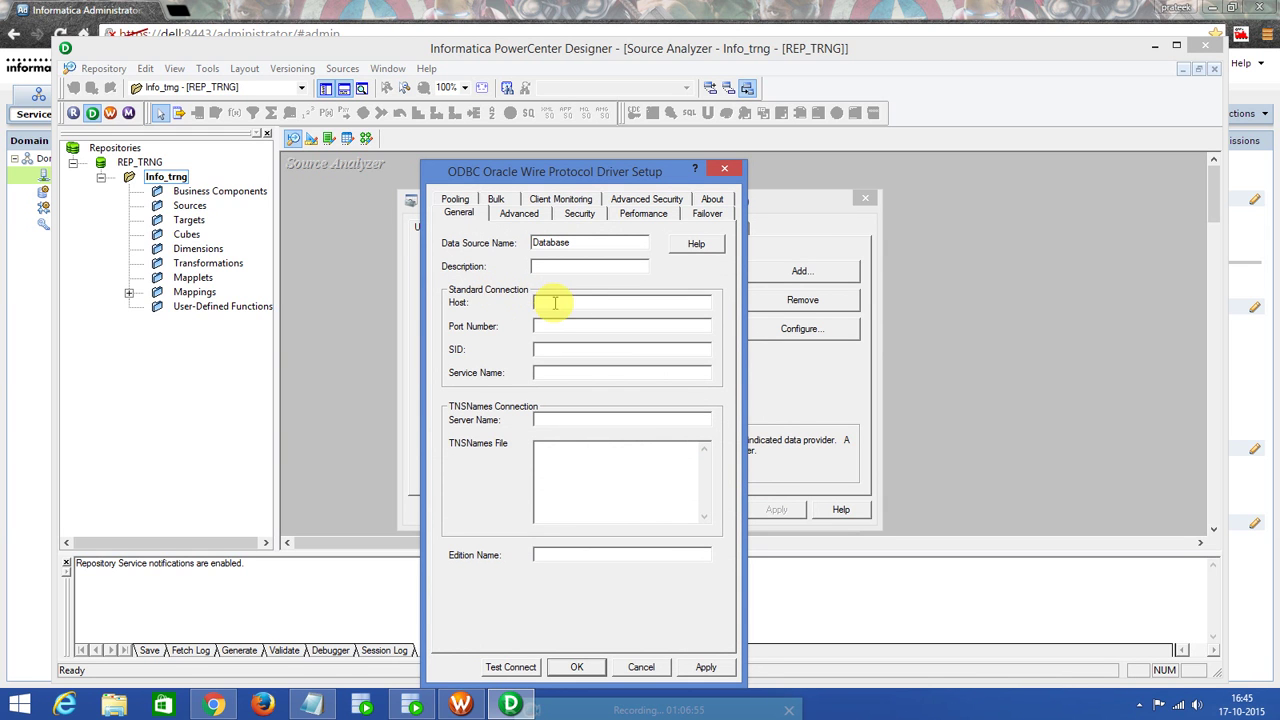
pyautogui.write('localhost')
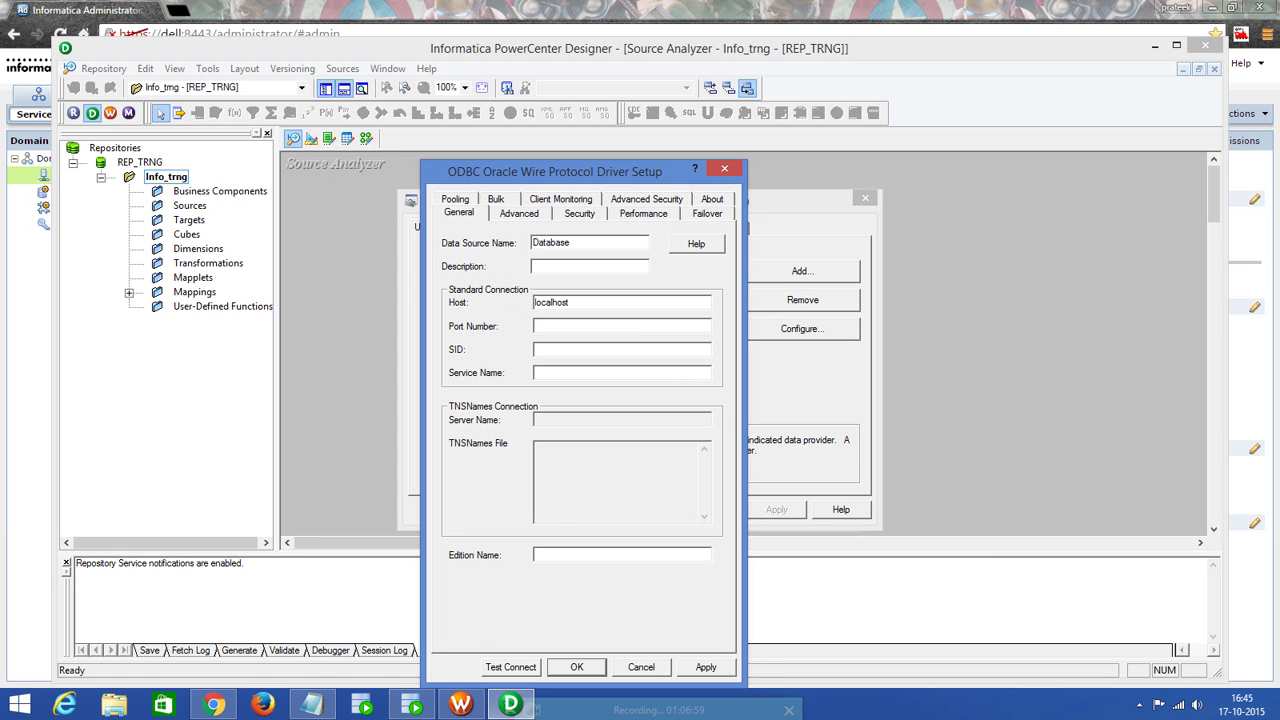
pyautogui.write('1521')
pyautogui.click(613, 349)
pyautogui.write('XE')
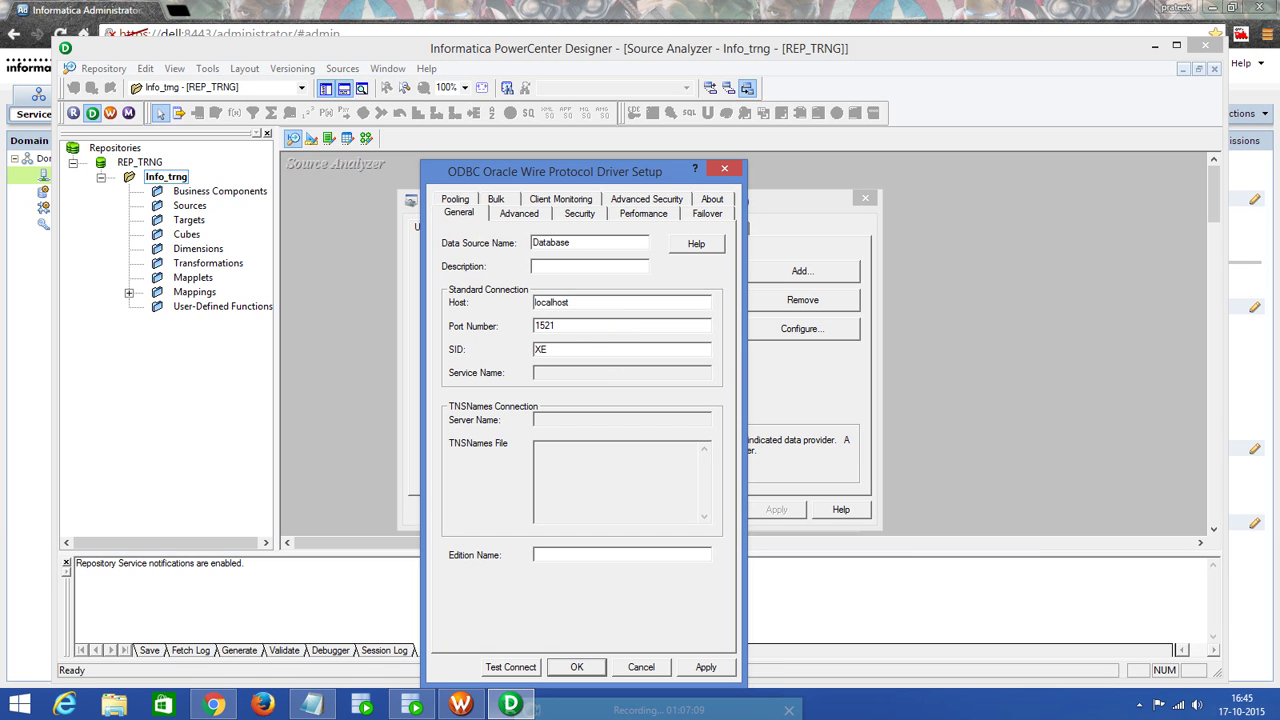
# Test the connection, logging on as user HR with its password.
pyautogui.click(512, 668)
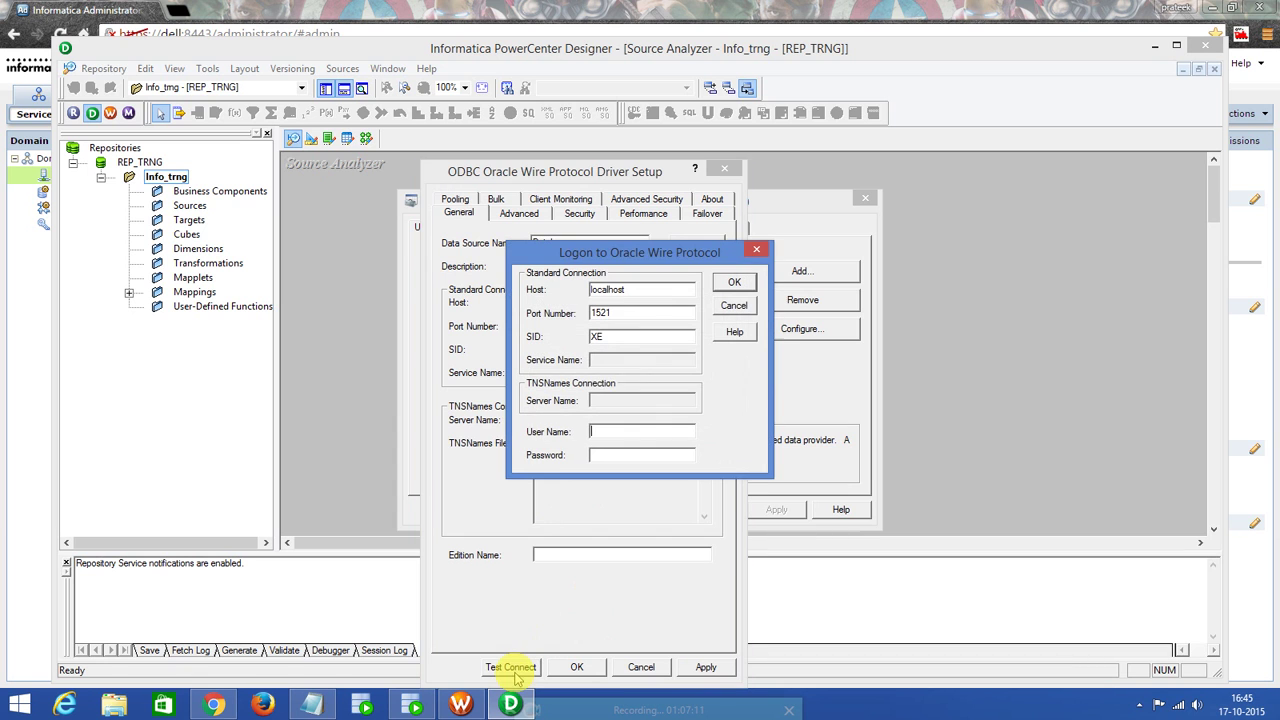
pyautogui.click(617, 433)
pyautogui.write('HR')
pyautogui.click(609, 457)
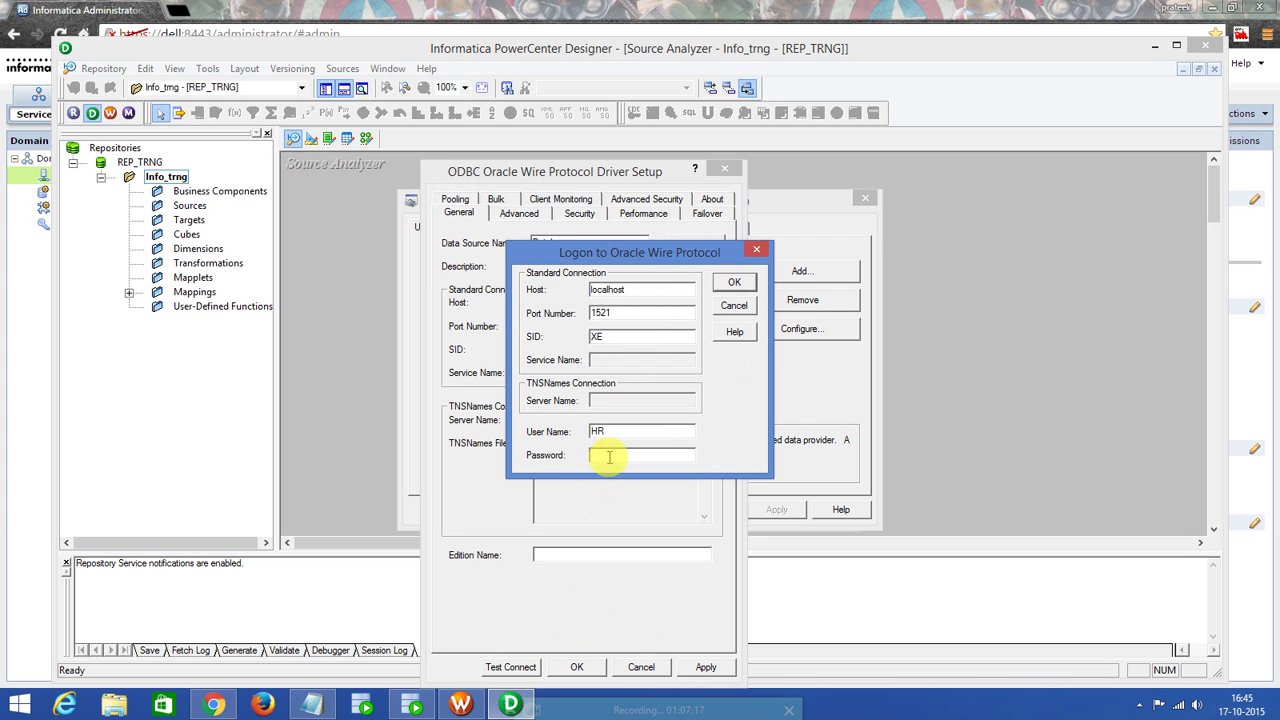
pyautogui.write('hr')
pyautogui.click(734, 282)
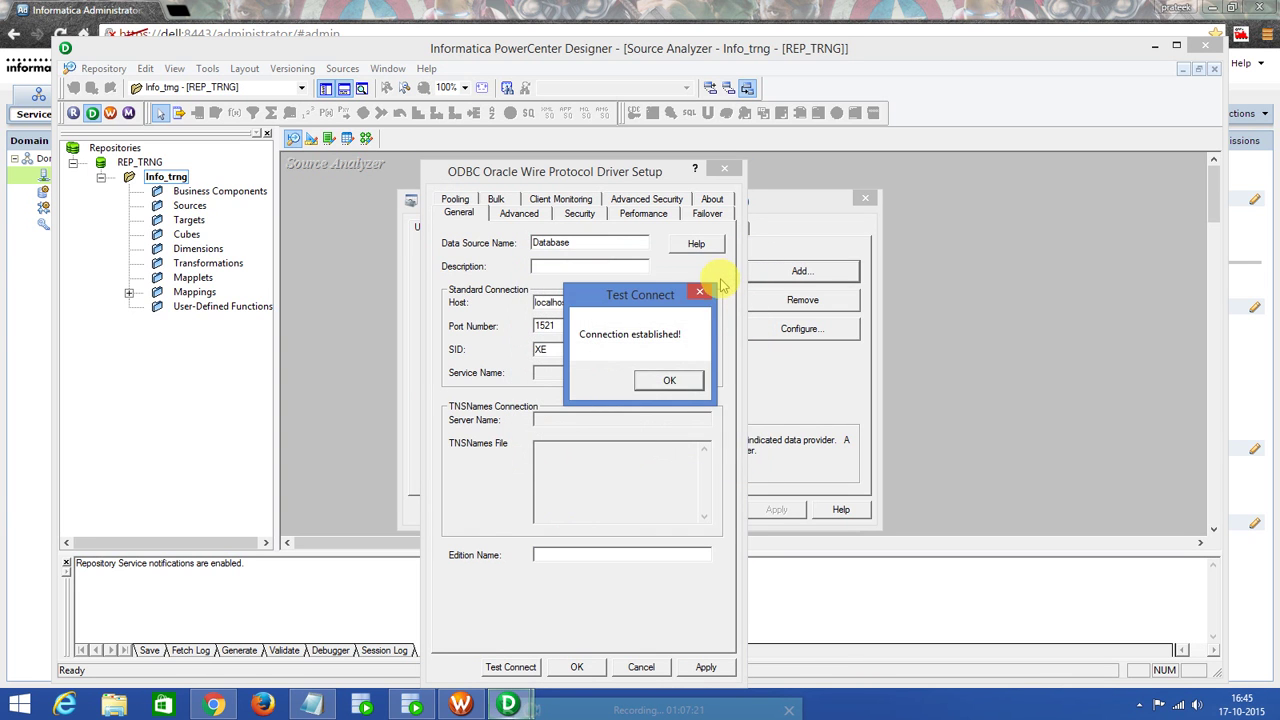
pyautogui.click(670, 382)
# Apply and save the Database data source, then close the ODBC Administrator.
pyautogui.click(706, 667)
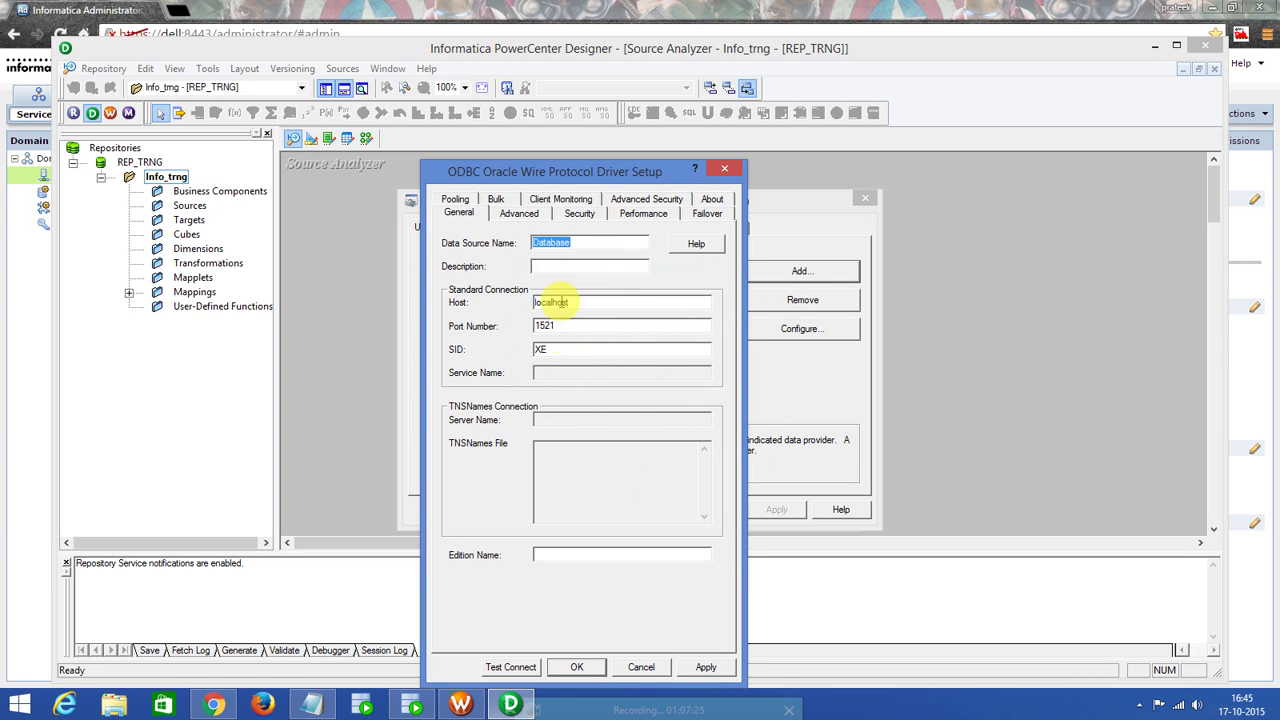
pyautogui.click(704, 666)
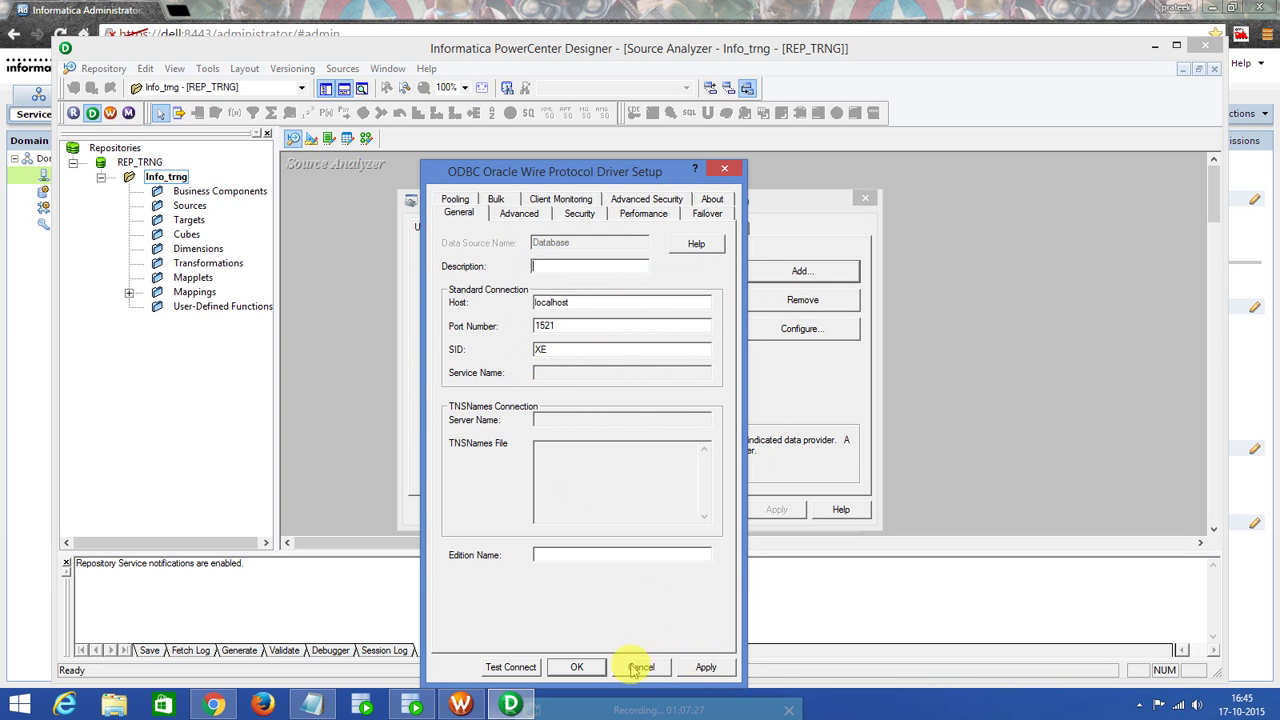
pyautogui.click(578, 667)
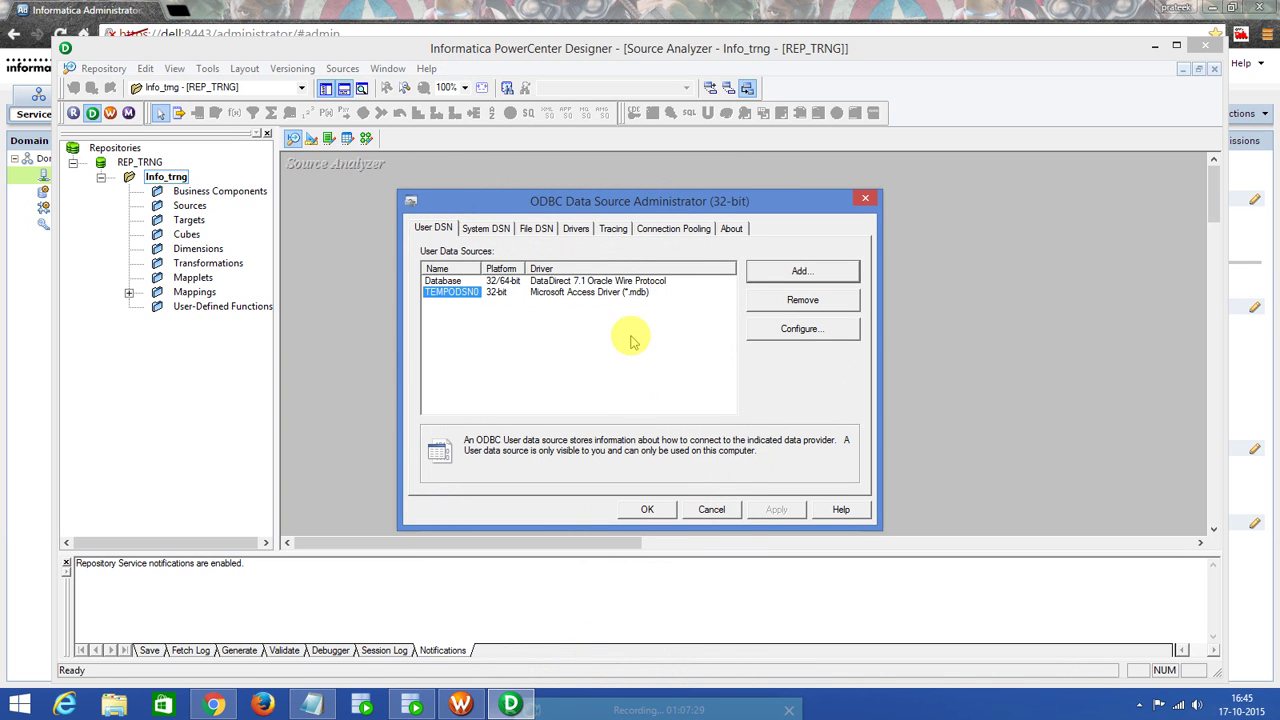
pyautogui.click(490, 284)
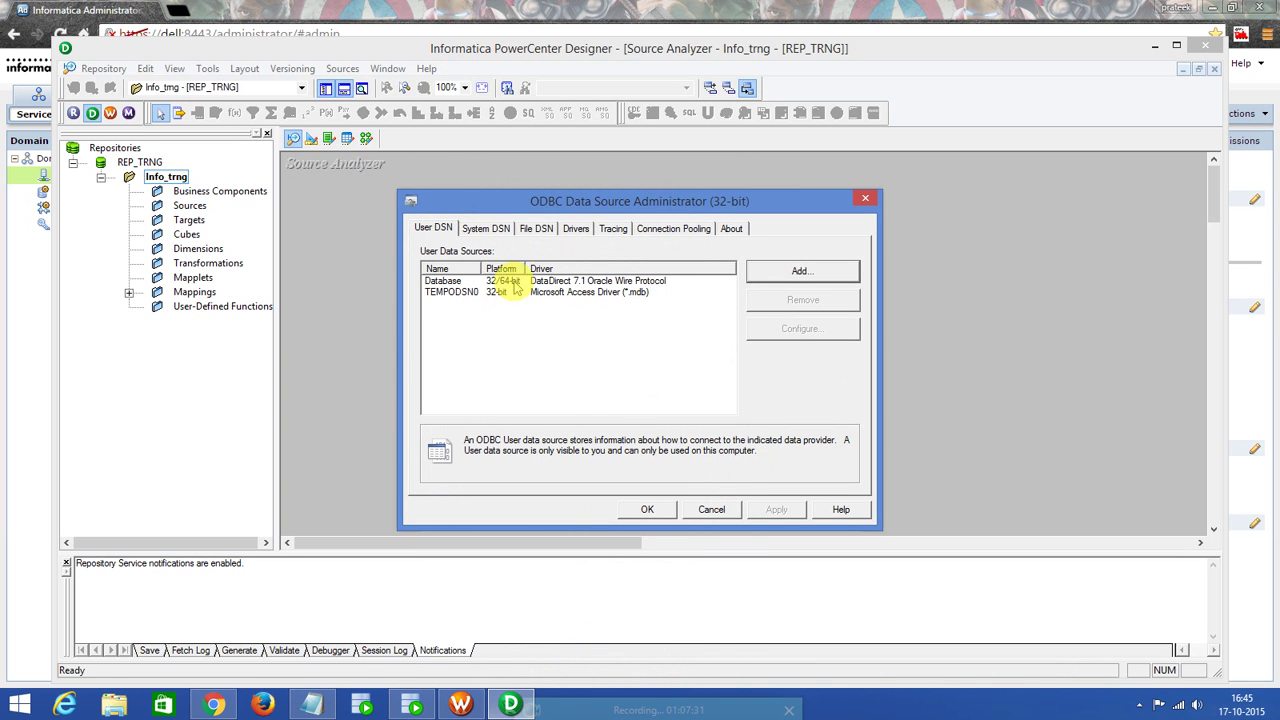
pyautogui.click(644, 511)
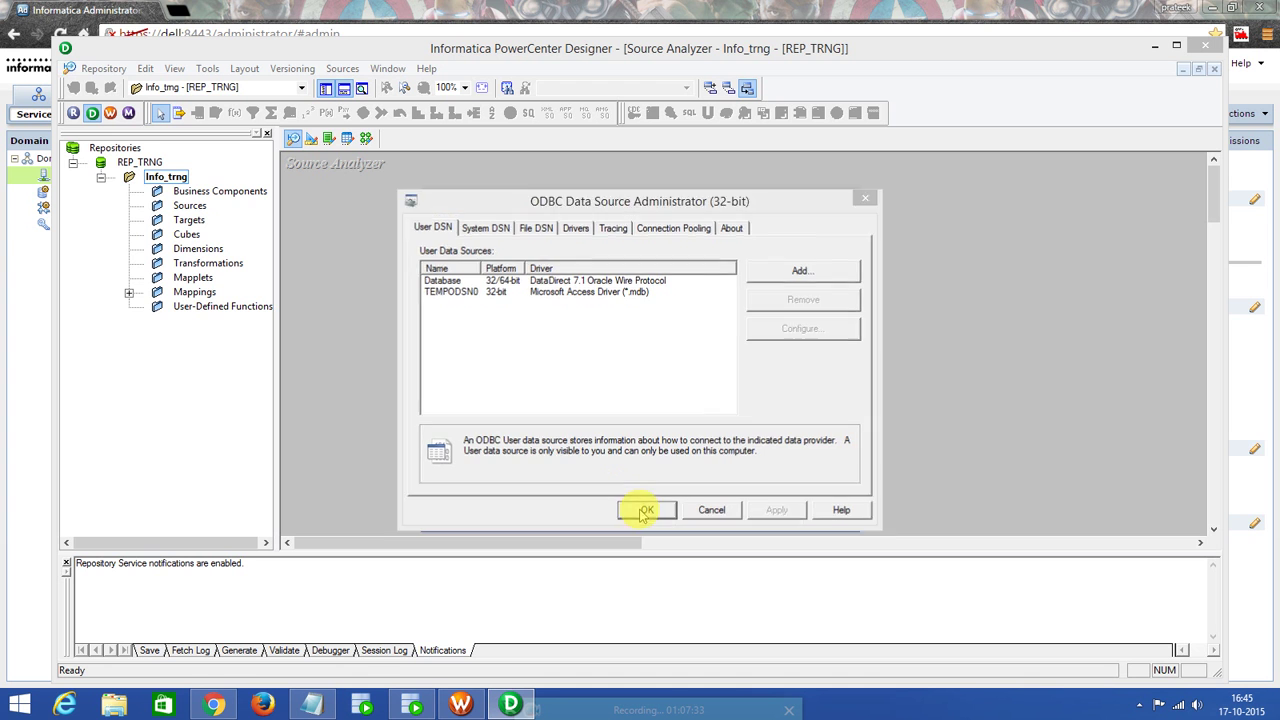
pyautogui.click(743, 250)
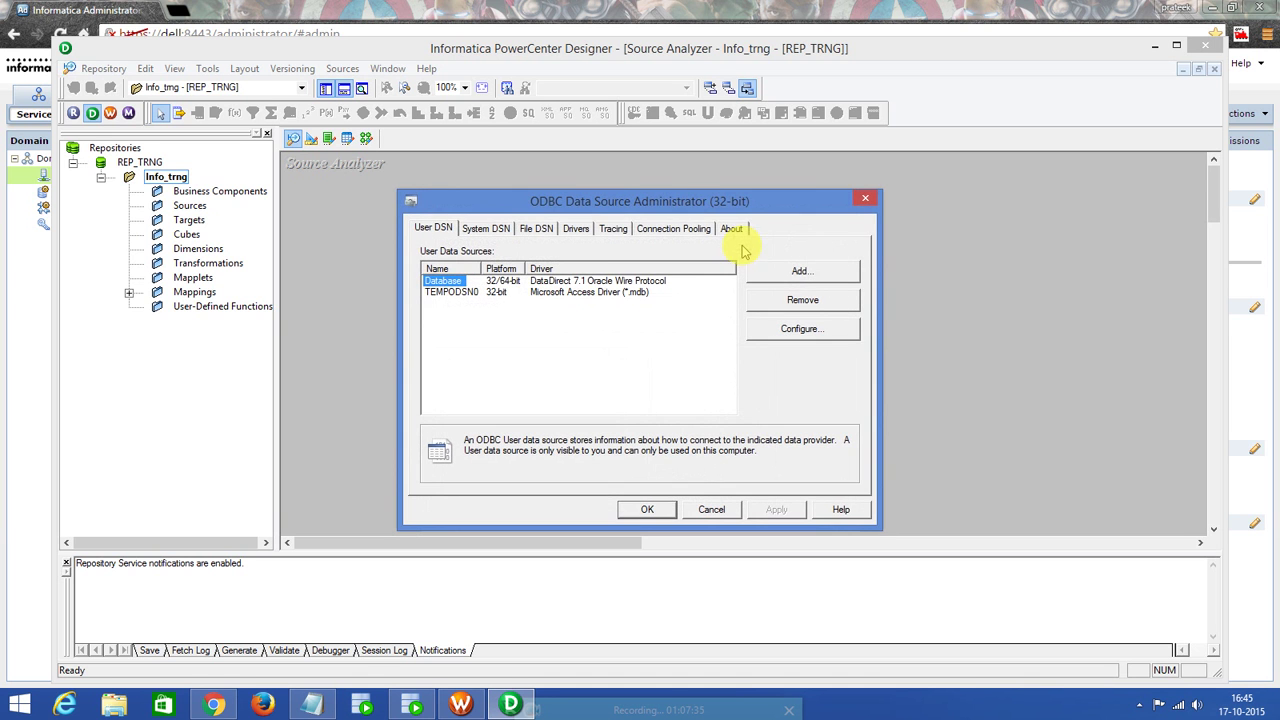
pyautogui.click(862, 197)
# Connect to the Database DSN as HR and import the COUNTRIES table from HR > TABLES.
pyautogui.click(727, 243)
pyautogui.click(600, 266)
pyautogui.click(565, 283)
pyautogui.write('HR')
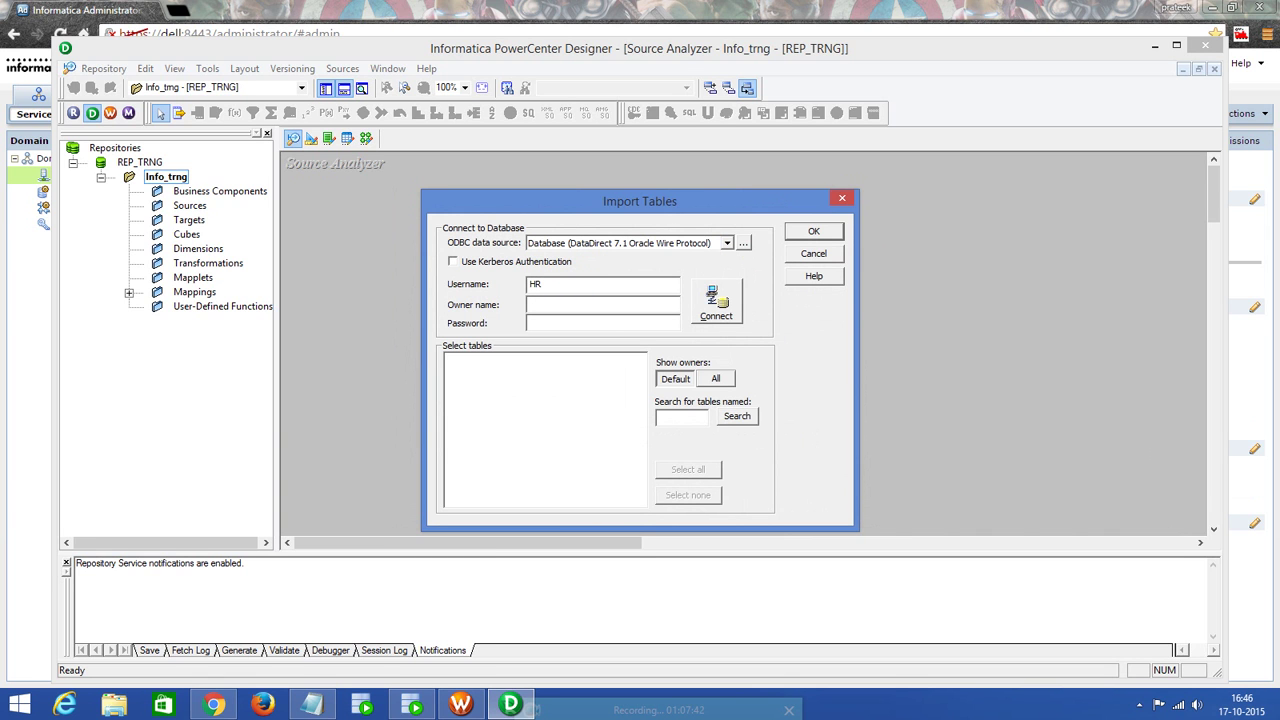
pyautogui.click(567, 320)
pyautogui.write('hr')
pyautogui.click(715, 300)
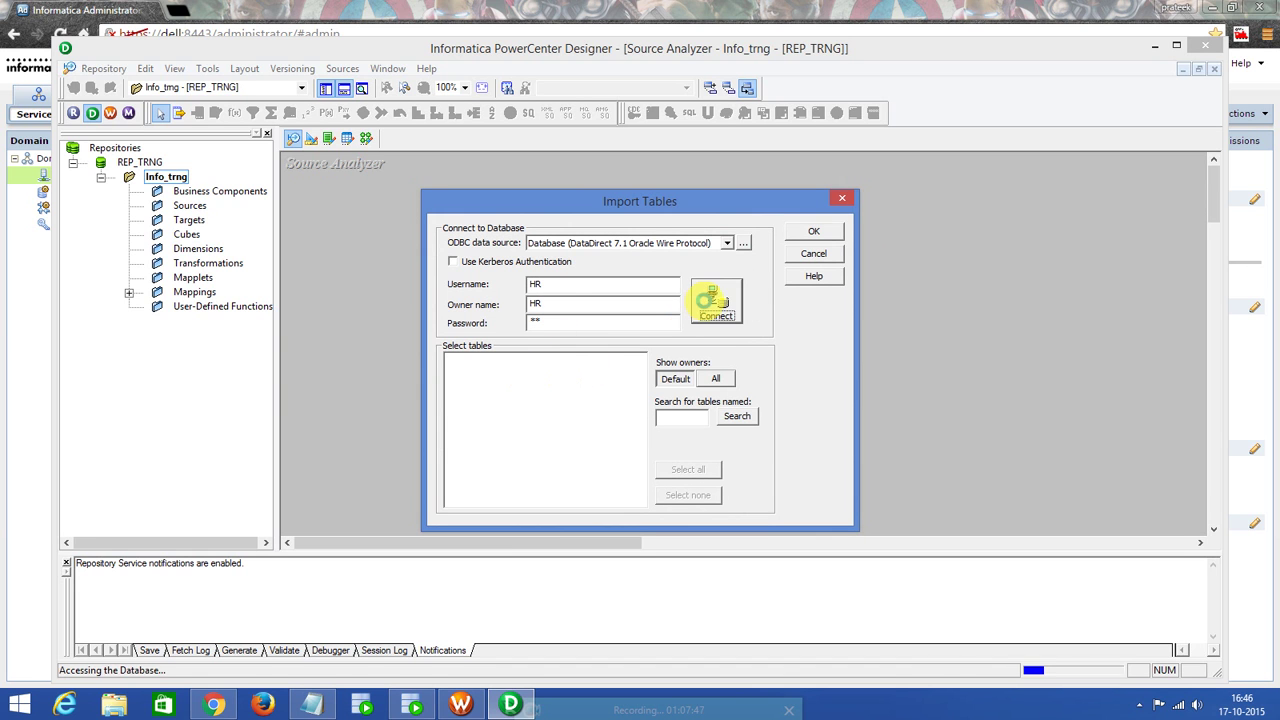
pyautogui.click(450, 359)
pyautogui.click(465, 372)
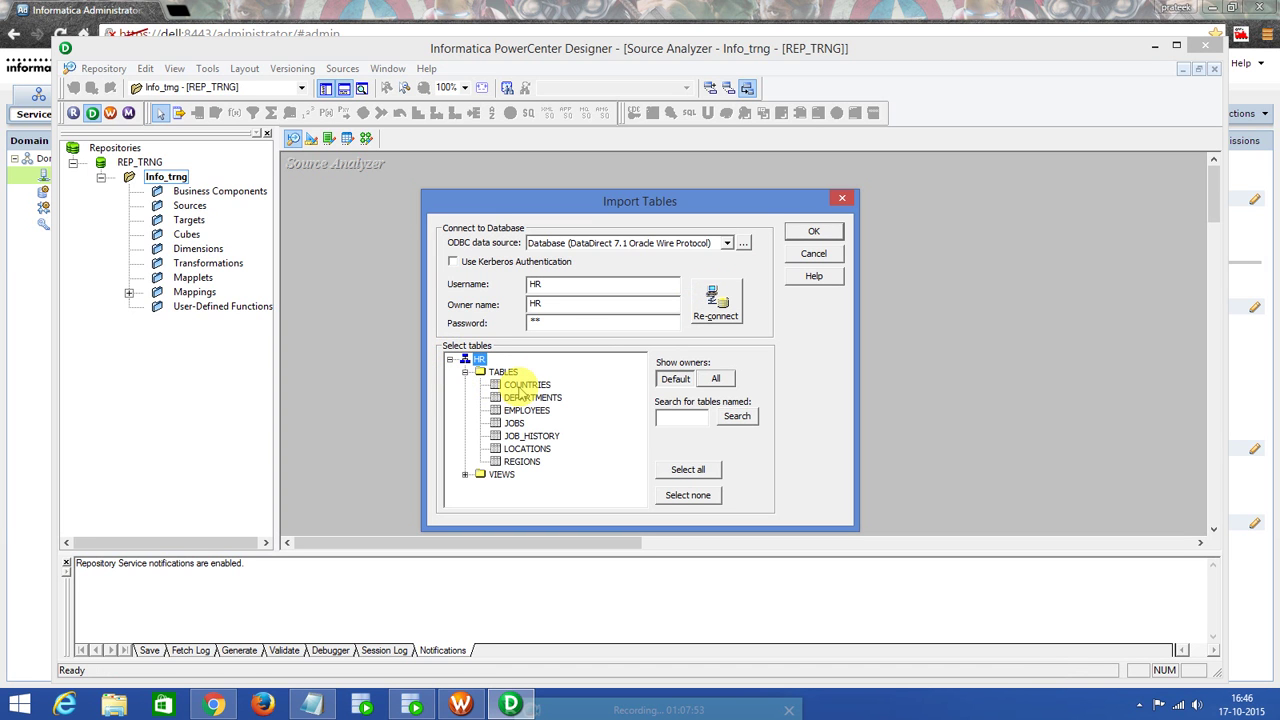
pyautogui.click(520, 388)
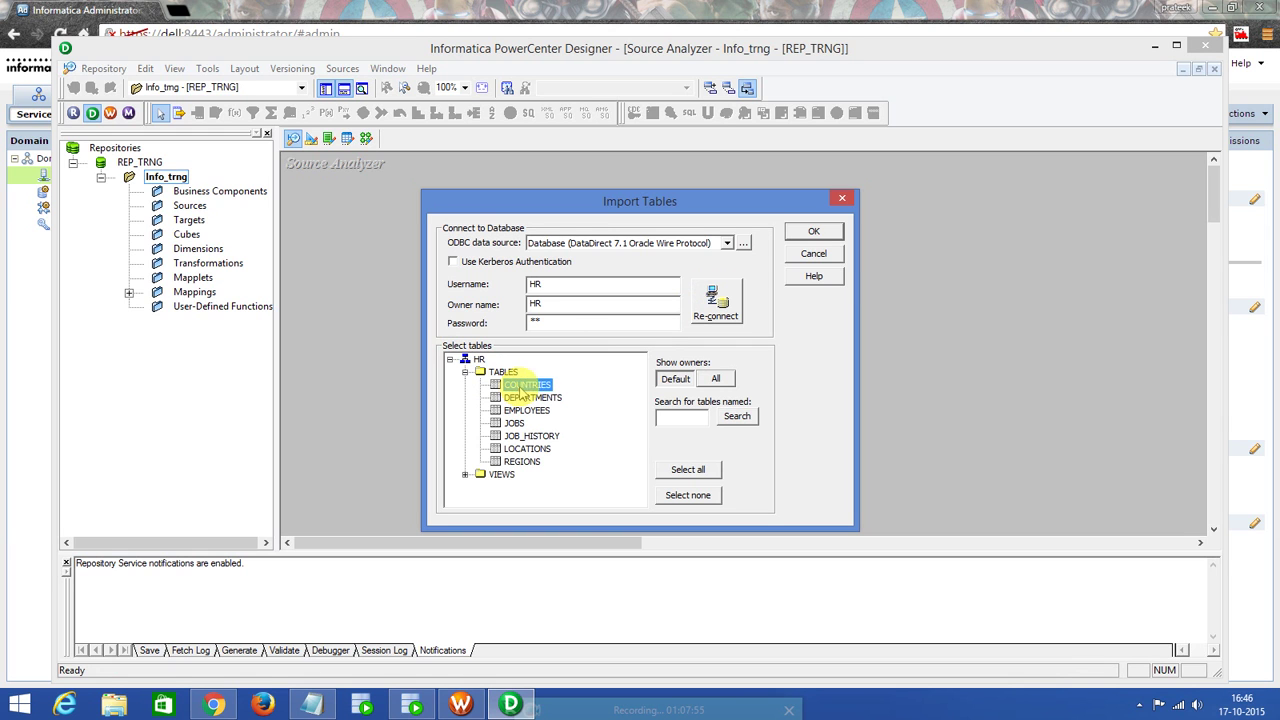
pyautogui.click(818, 230)
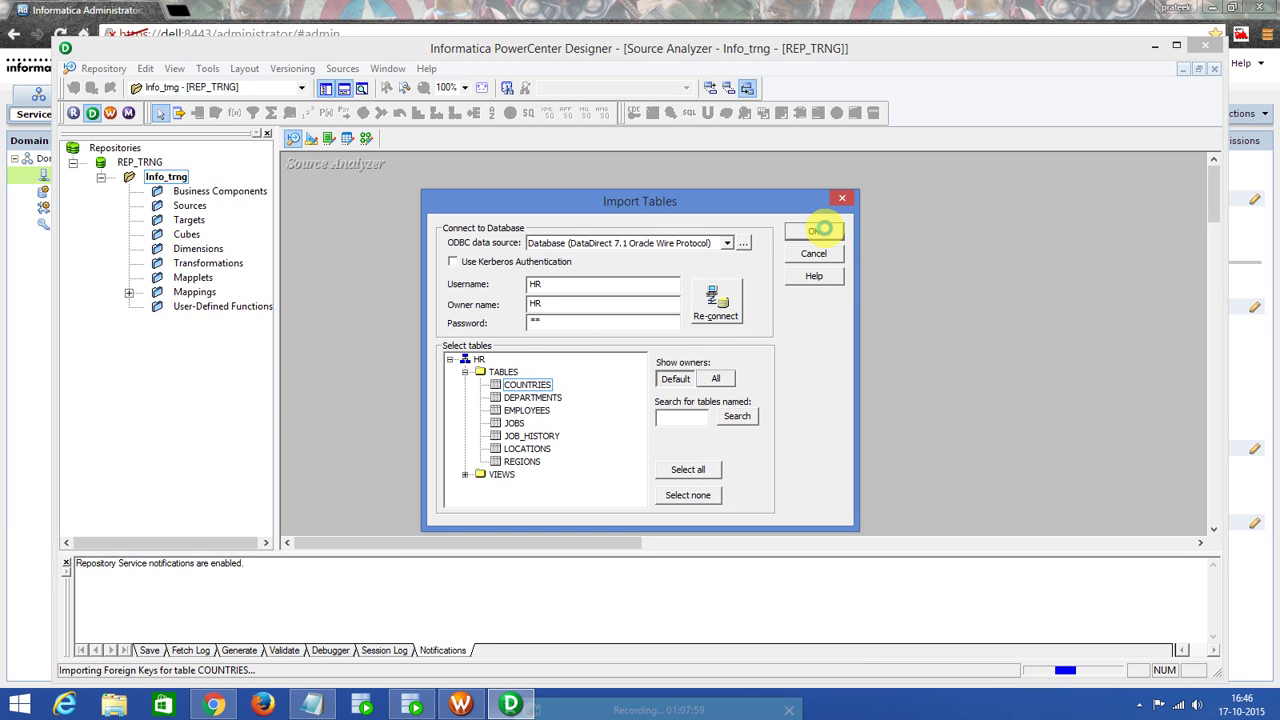
# Locate COUNTRIES under Sources > Database in the Navigator and switch to the Target Designer.
pyautogui.click(129, 207)
pyautogui.doubleClick(218, 220)
pyautogui.click(251, 234)
pyautogui.moveTo(355, 170); pyautogui.dragTo(366, 182)
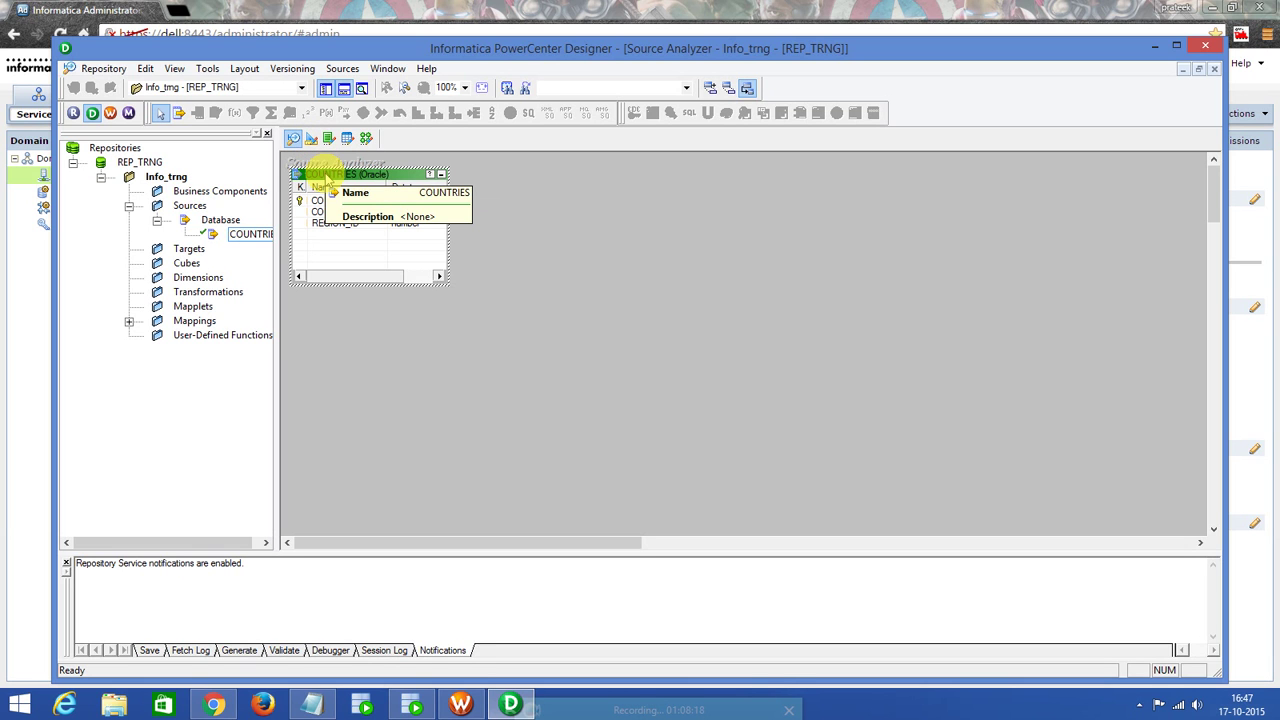
pyautogui.click(312, 138)
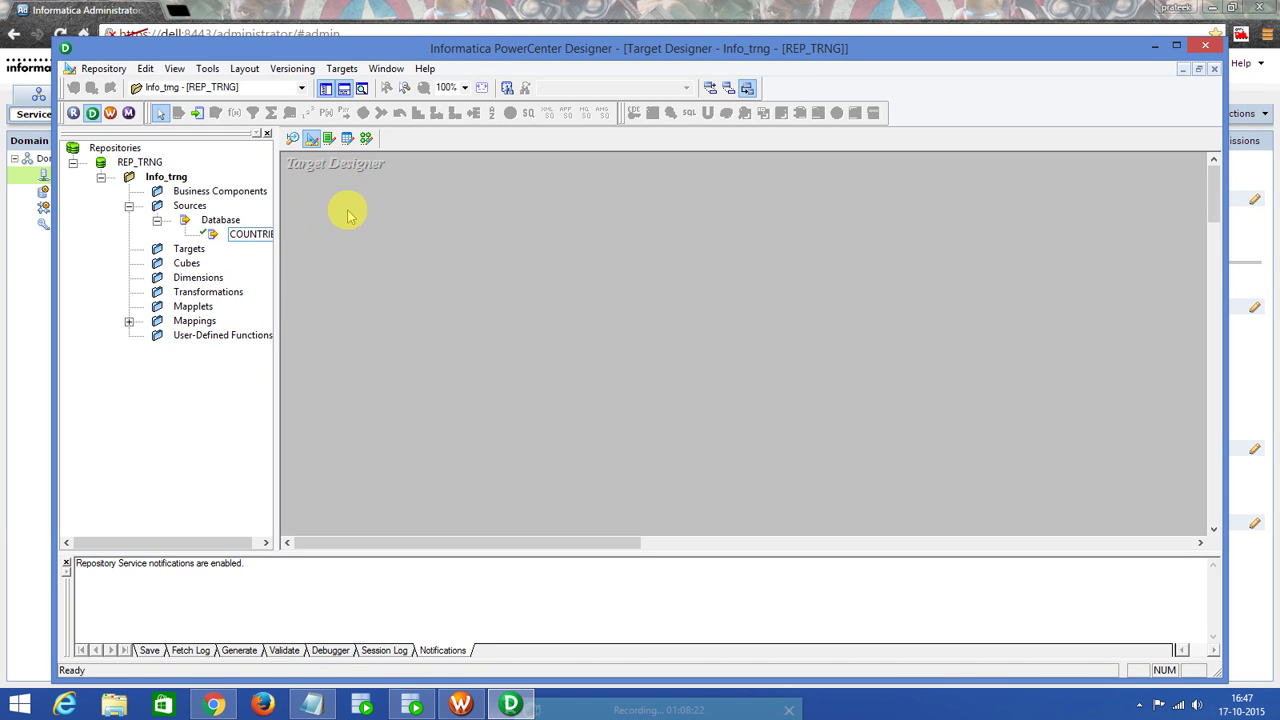
# Drag the COUNTRIES source into the Target Designer as a target, then open the Targets menu.
pyautogui.click(257, 238)
pyautogui.moveTo(257, 238); pyautogui.dragTo(389, 267)
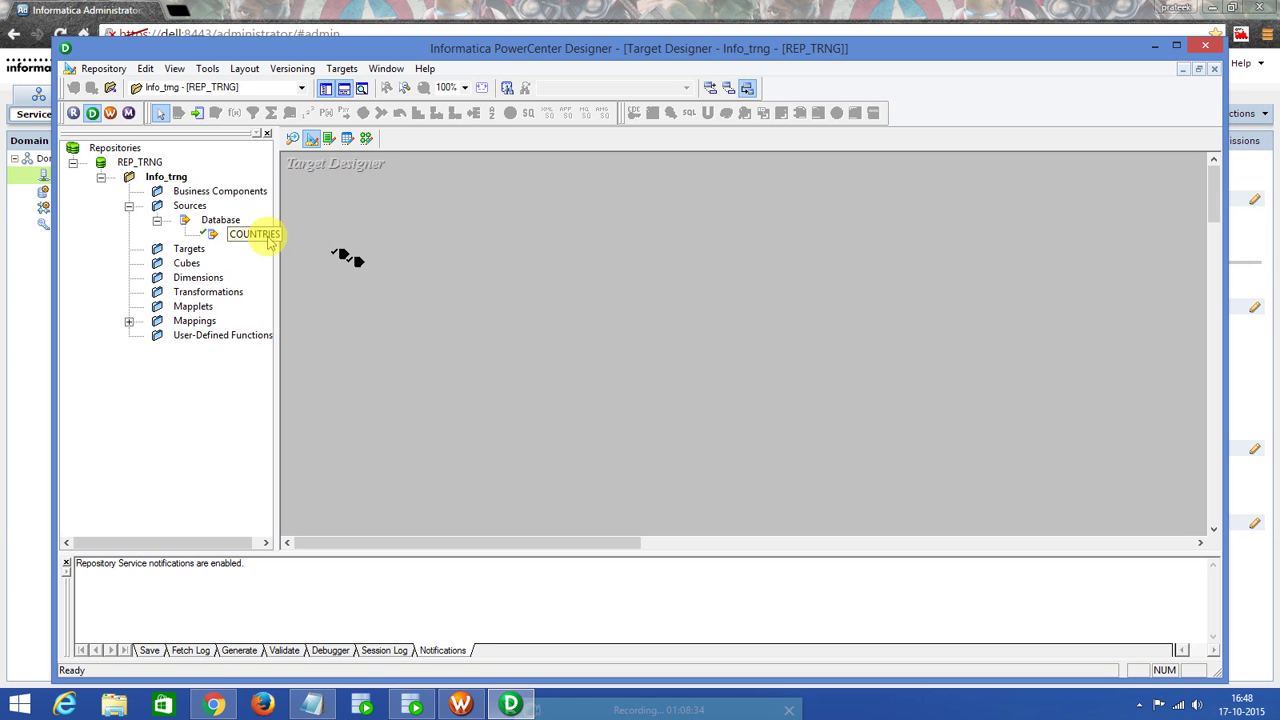
pyautogui.click(407, 236)
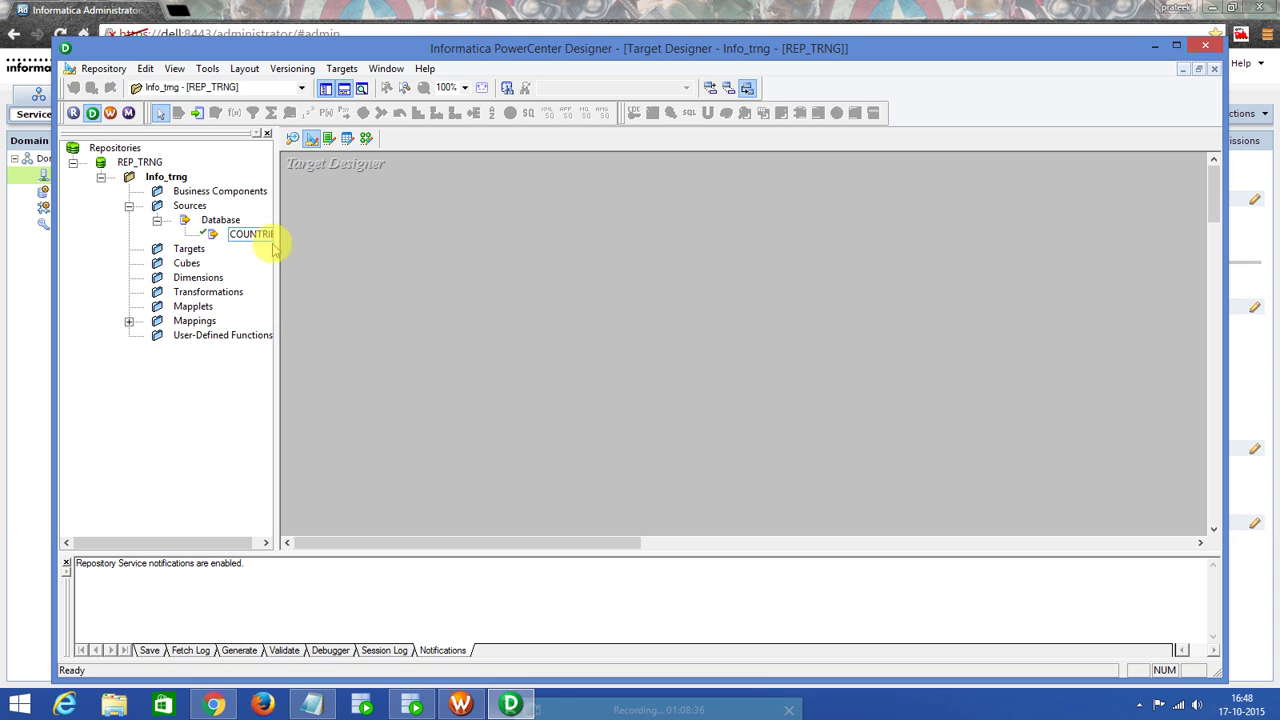
pyautogui.moveTo(249, 234); pyautogui.dragTo(427, 245)
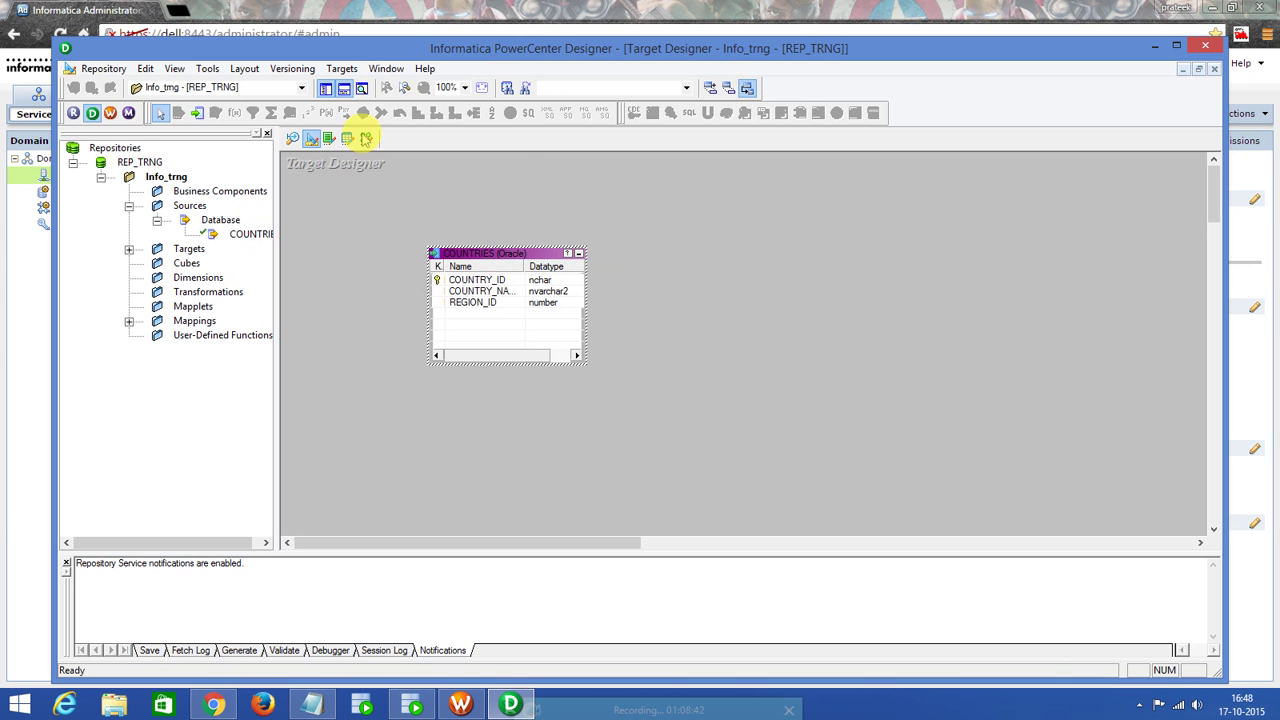
pyautogui.click(342, 68)
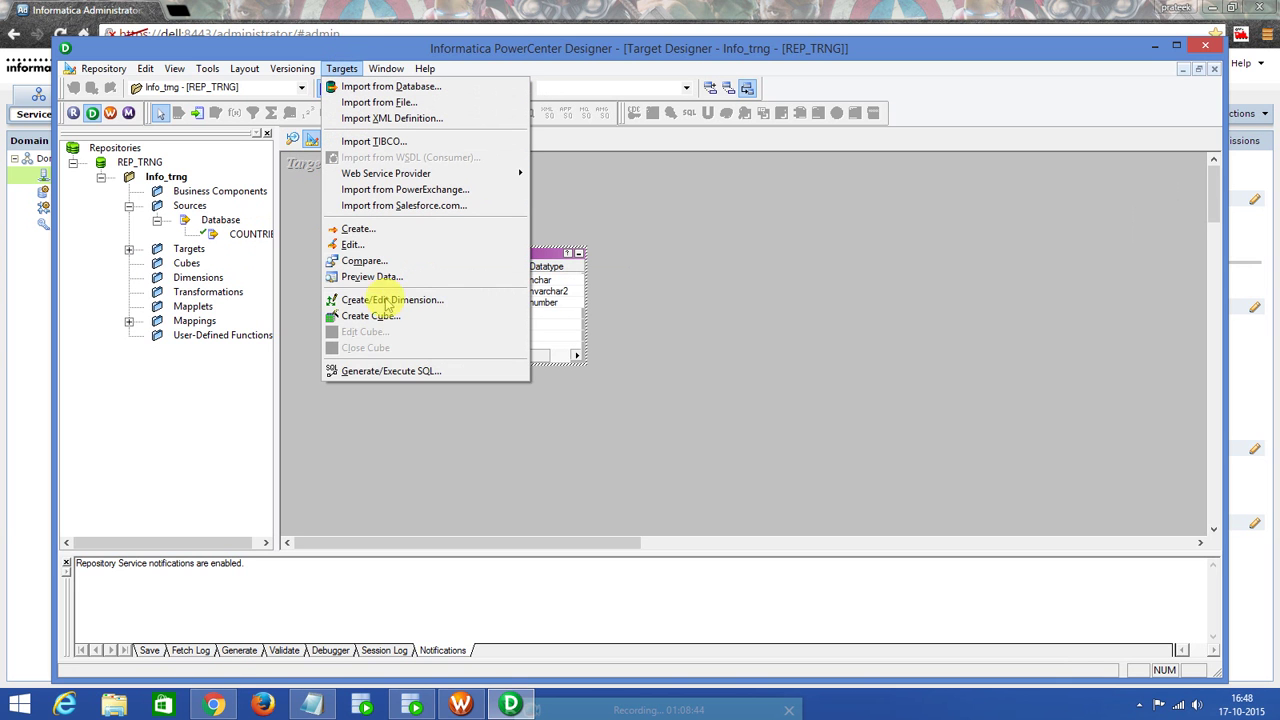
# In Generate/Execute SQL, choose Selected tables, connect via ODBC as Target_DB, and disable Primary key.
pyautogui.click(386, 372)
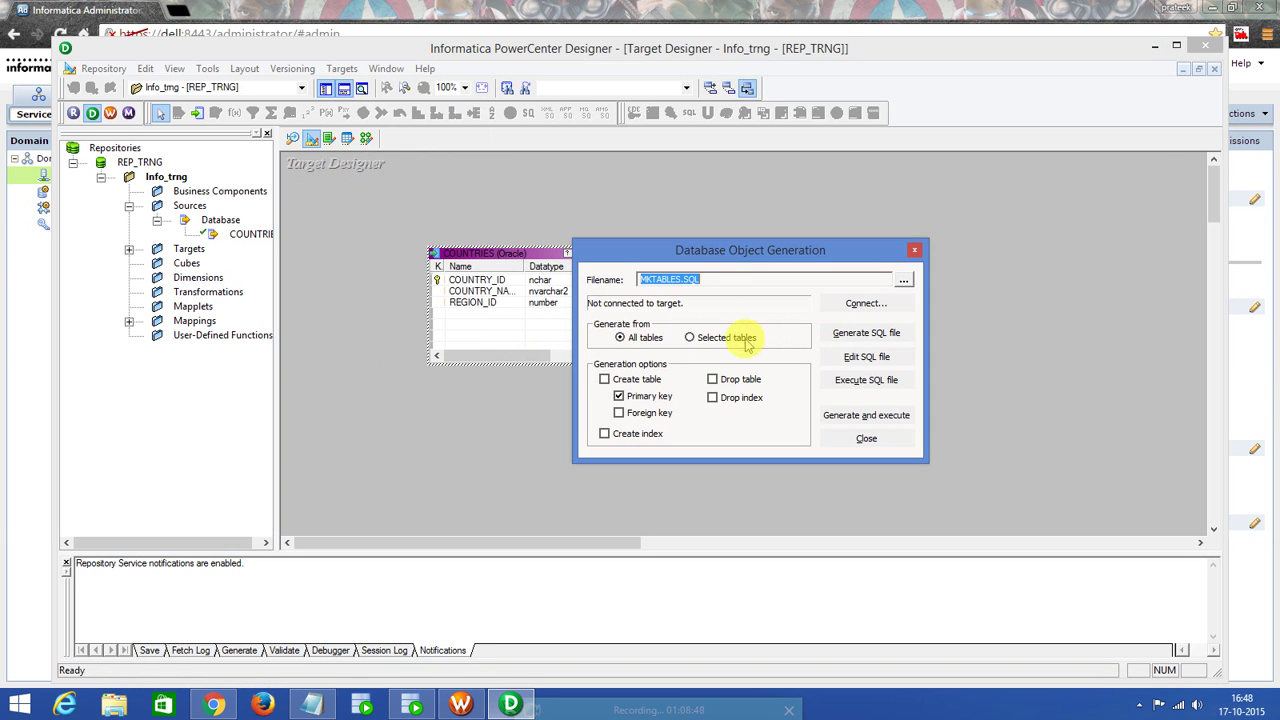
pyautogui.click(692, 337)
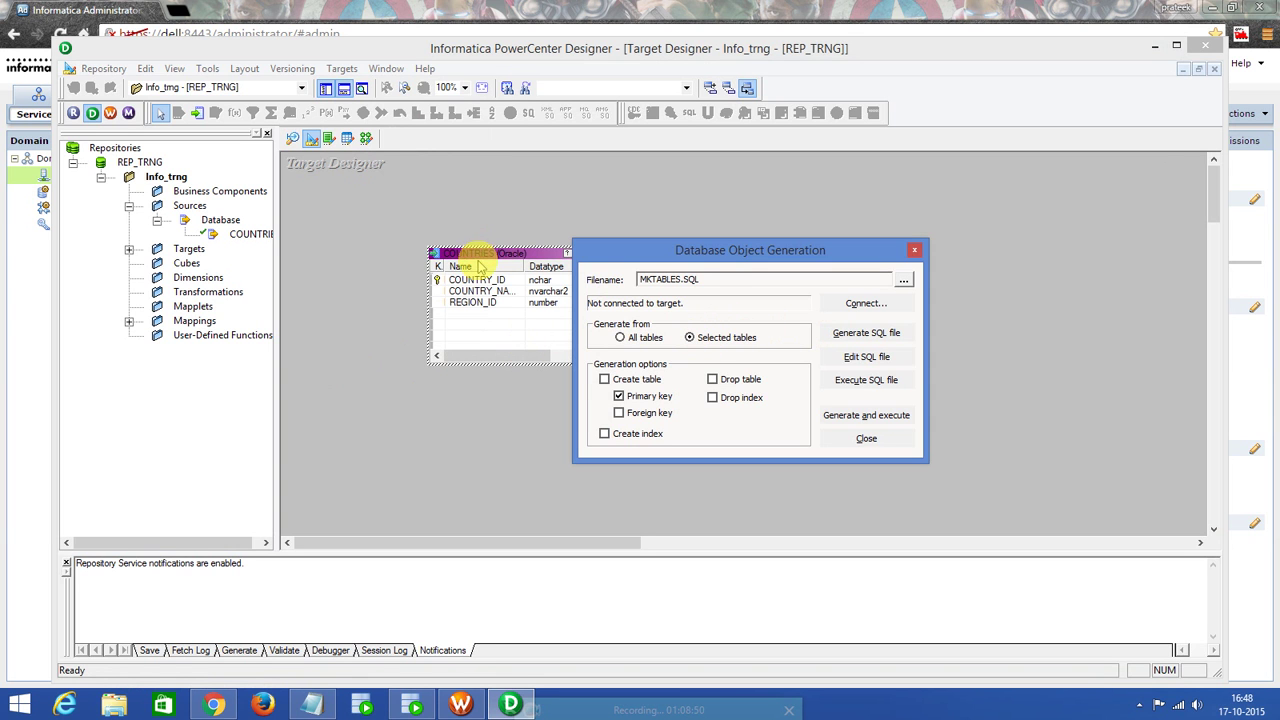
pyautogui.click(872, 304)
pyautogui.click(700, 364)
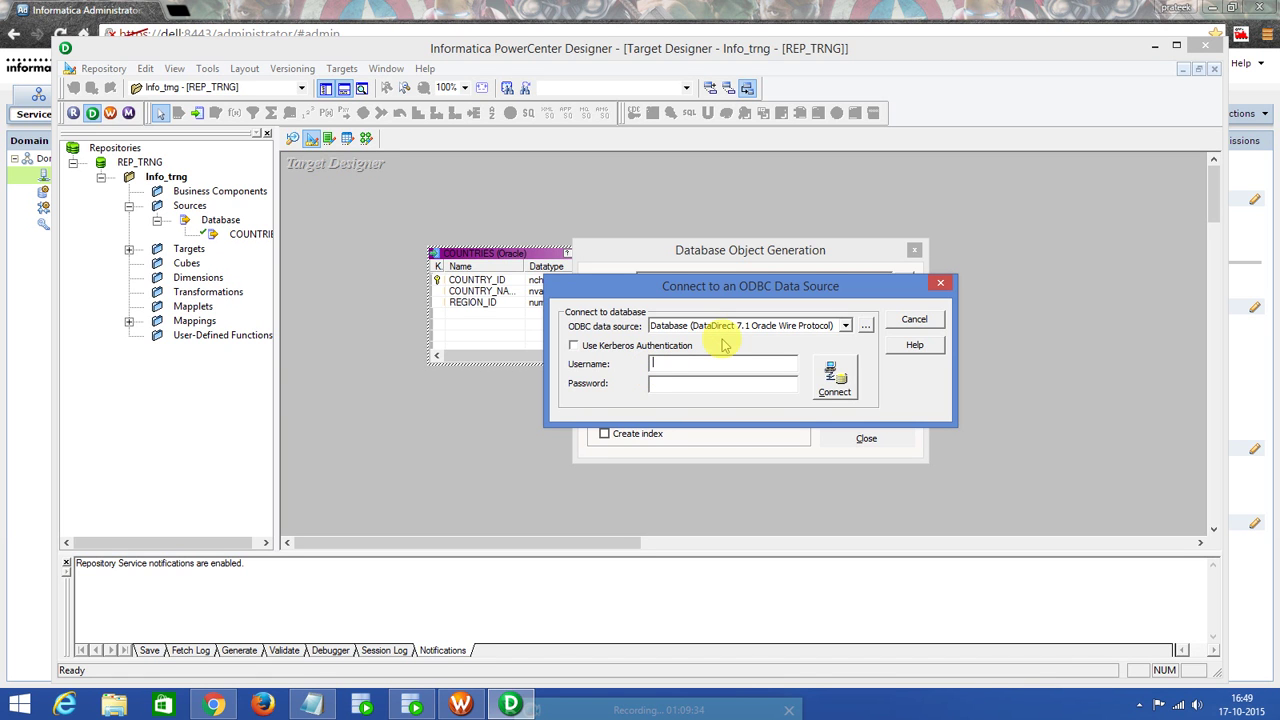
pyautogui.write('Target_DB')
pyautogui.click(712, 389)
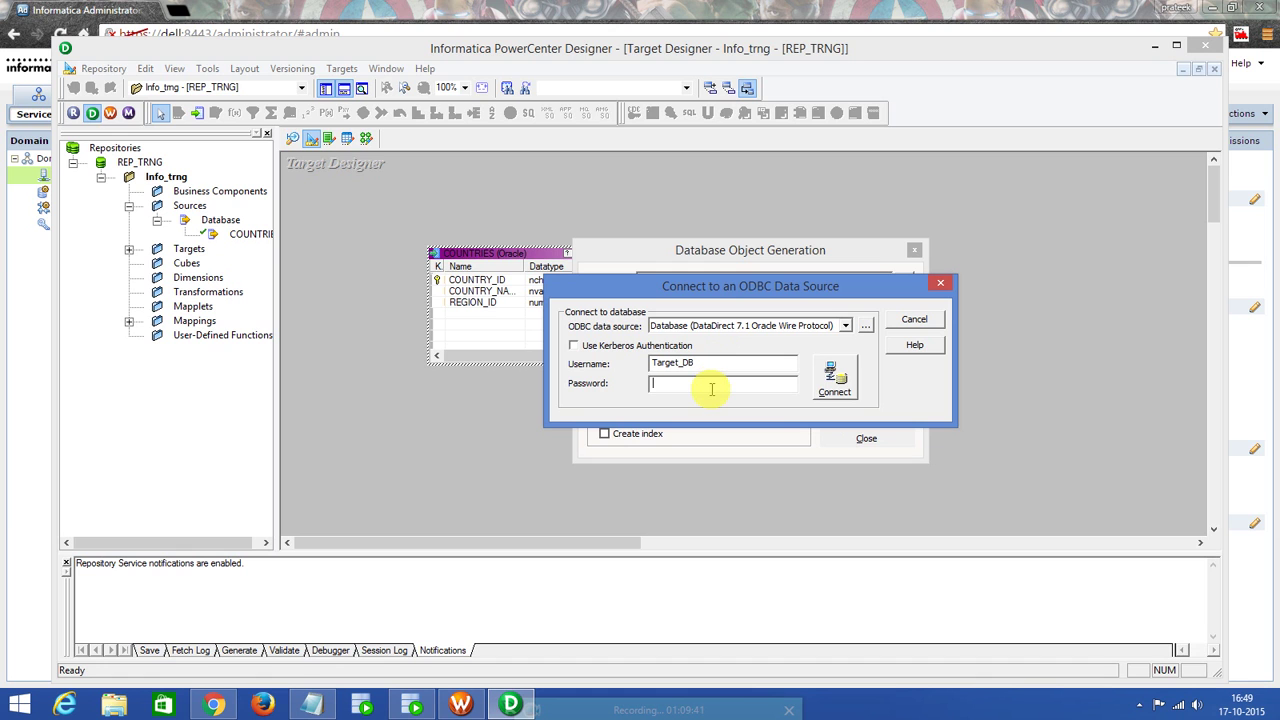
pyautogui.write('******')
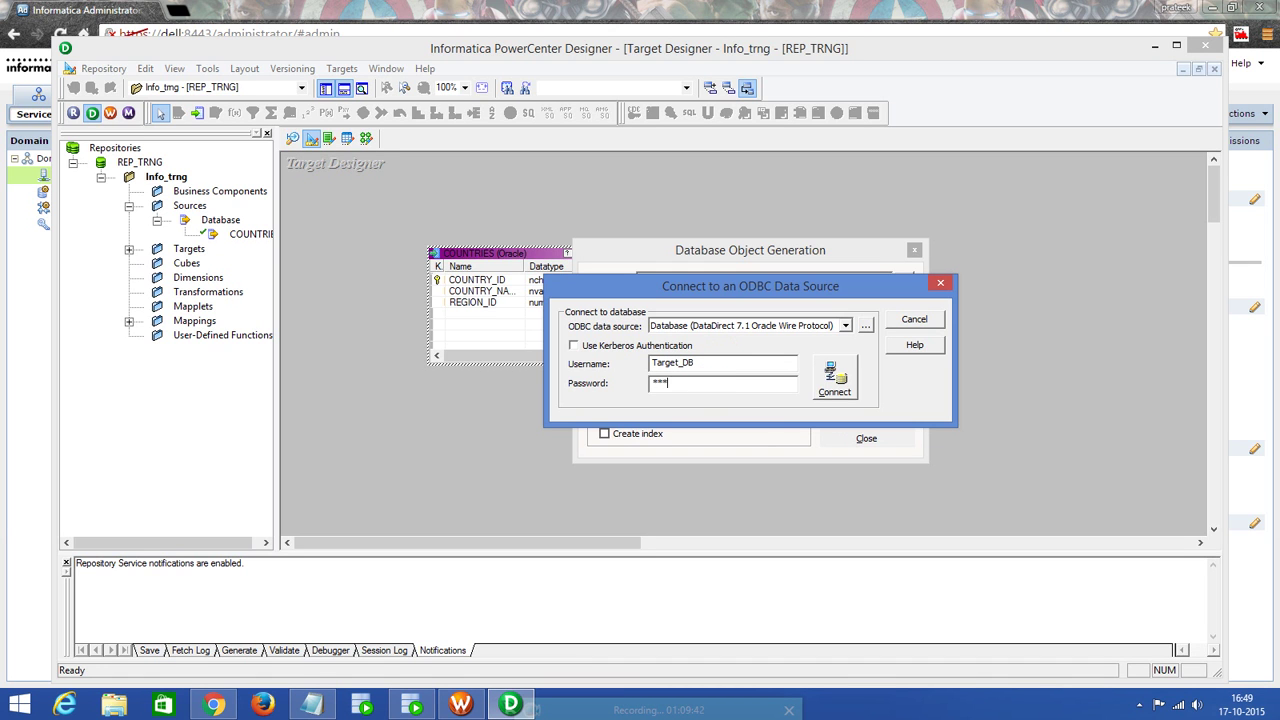
pyautogui.write('***')
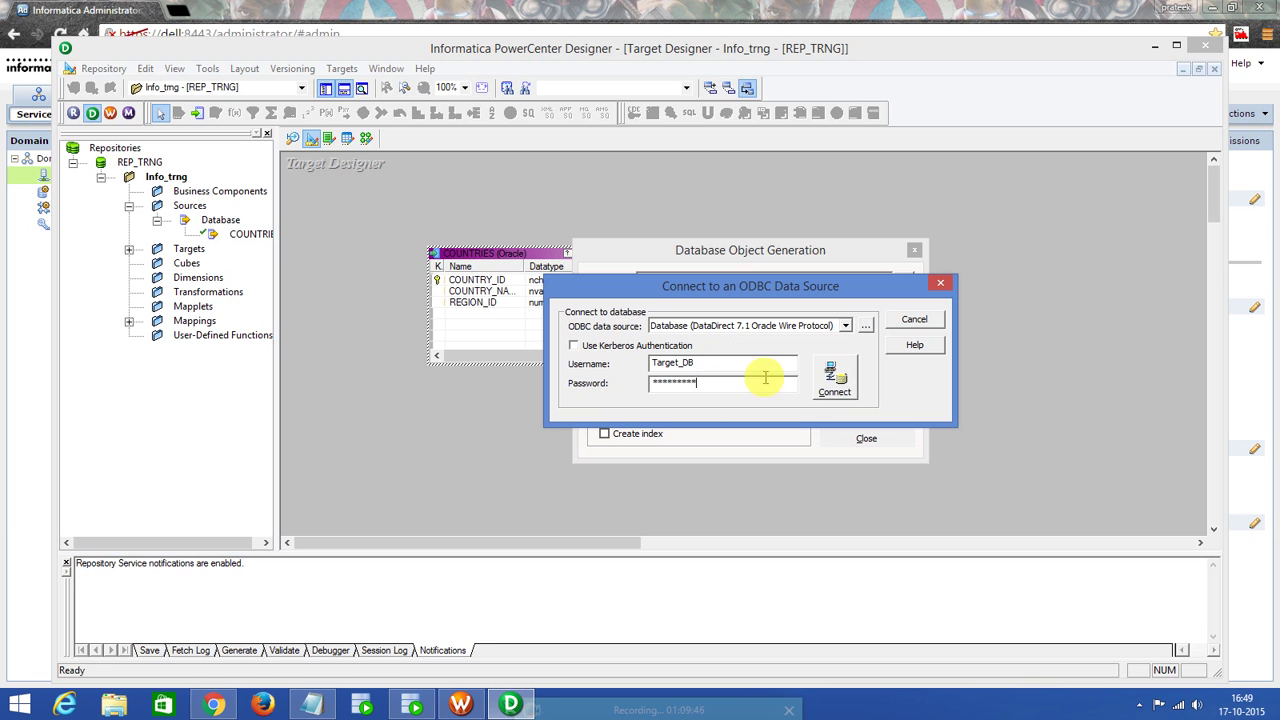
pyautogui.click(834, 378)
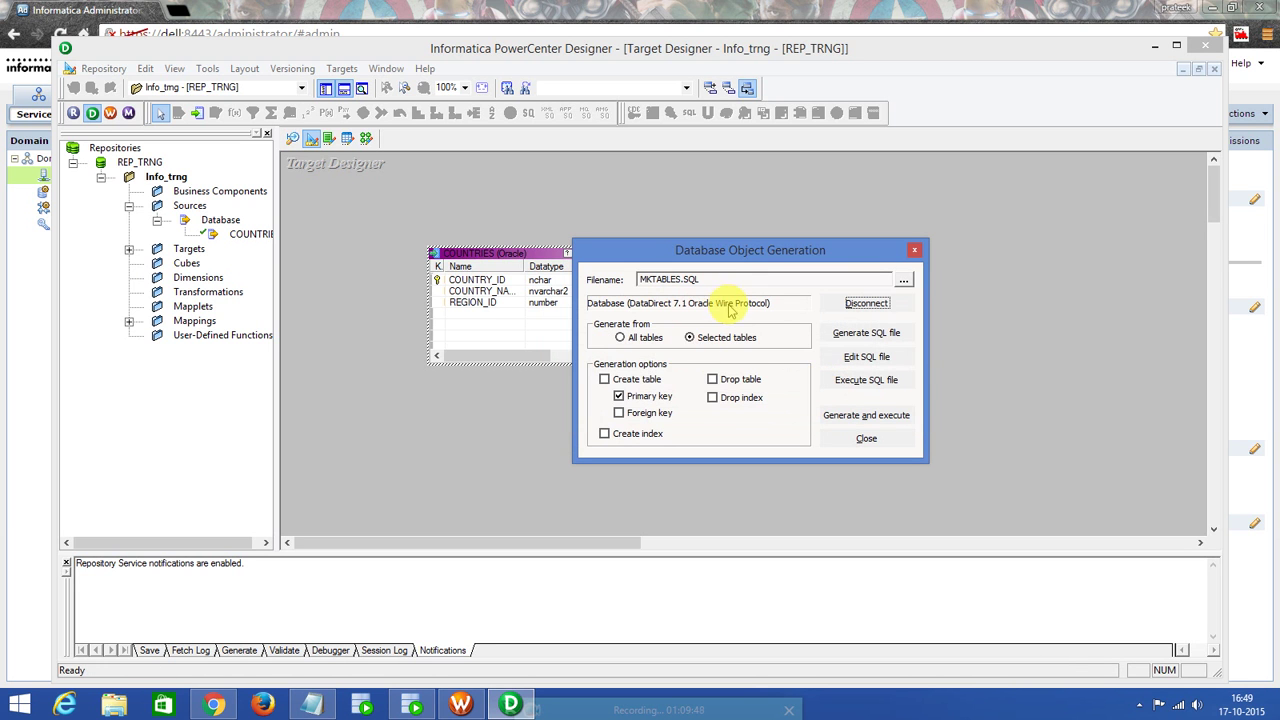
pyautogui.click(619, 396)
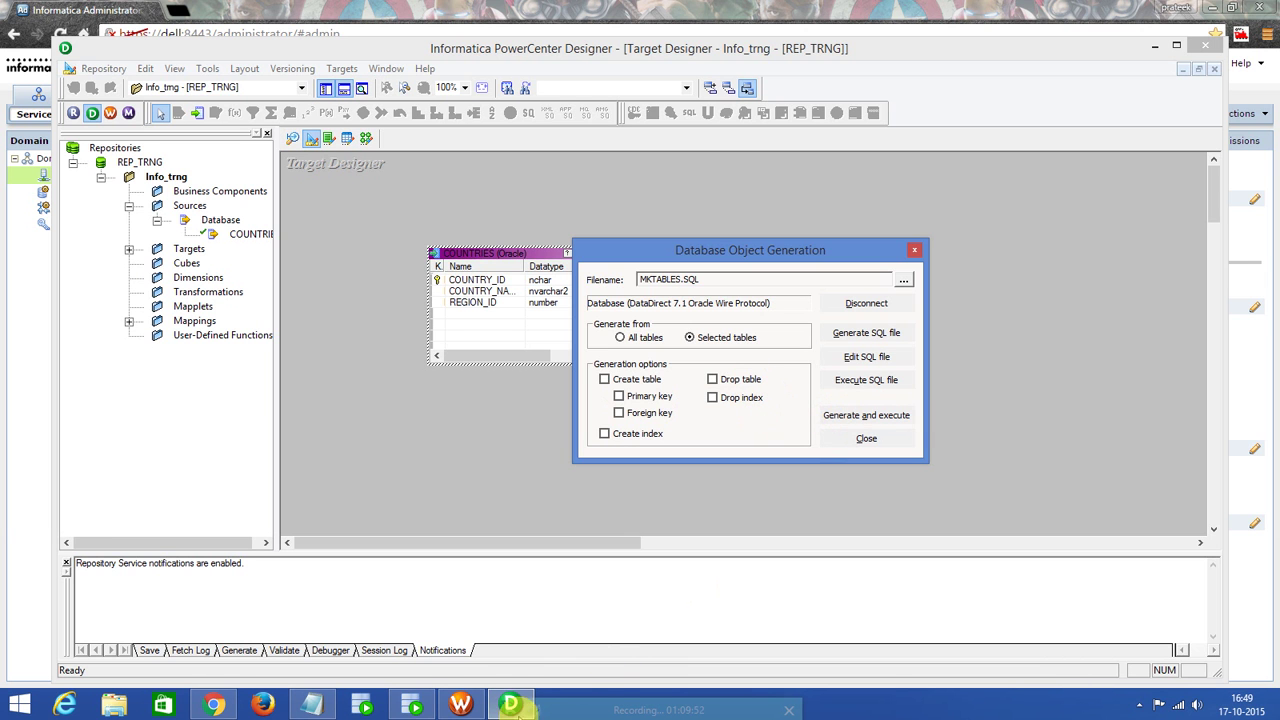
# In SQL Developer, expand the Target_DB connection and its Tables node, then return to Designer.
pyautogui.click(411, 705)
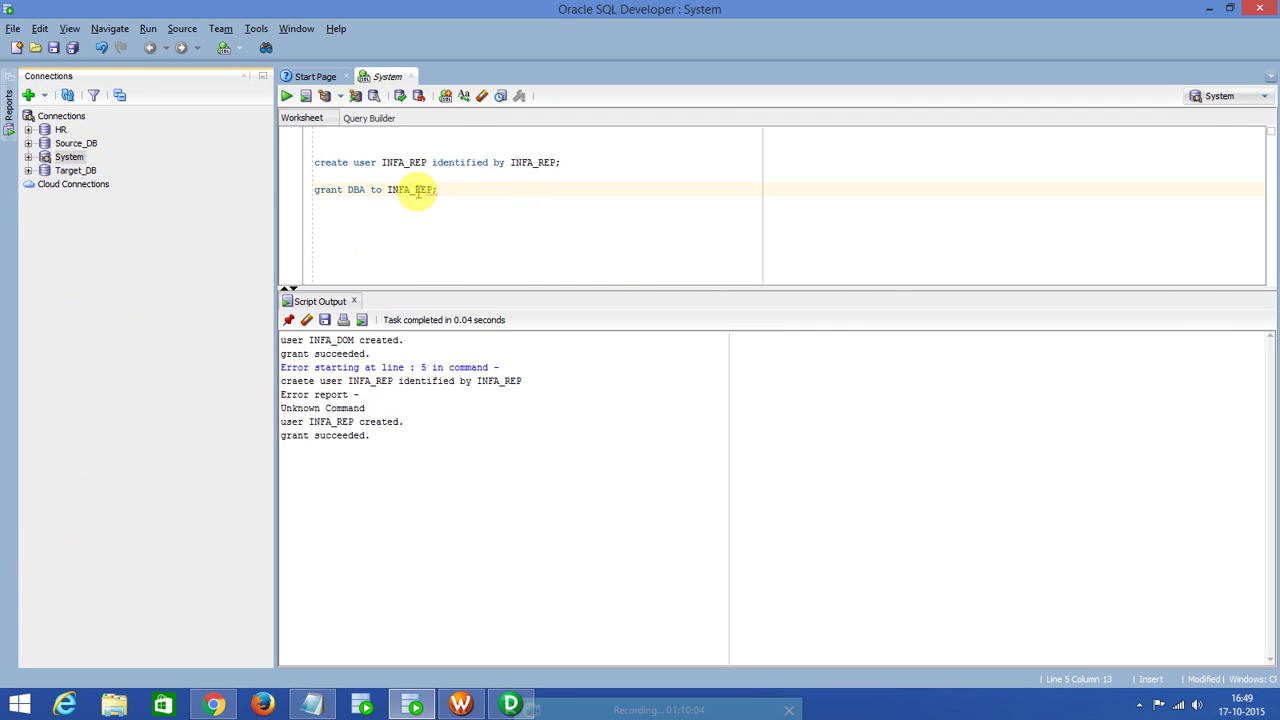
pyautogui.click(28, 171)
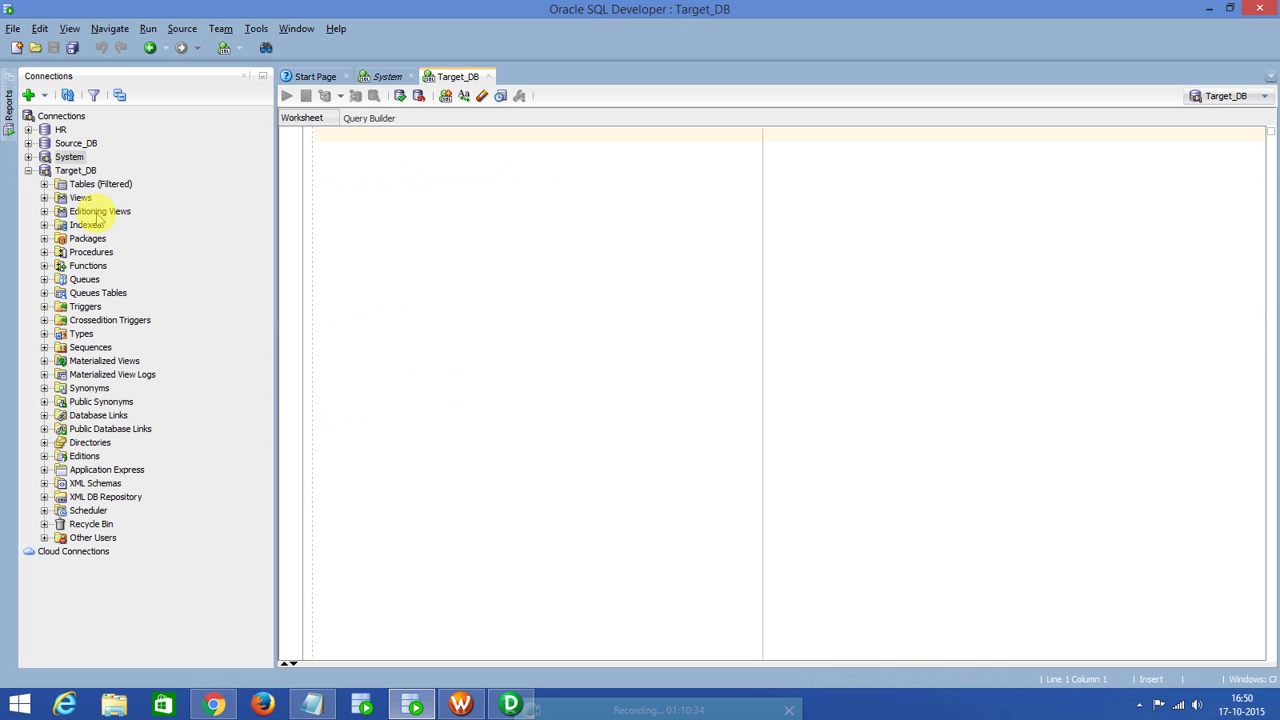
pyautogui.click(44, 185)
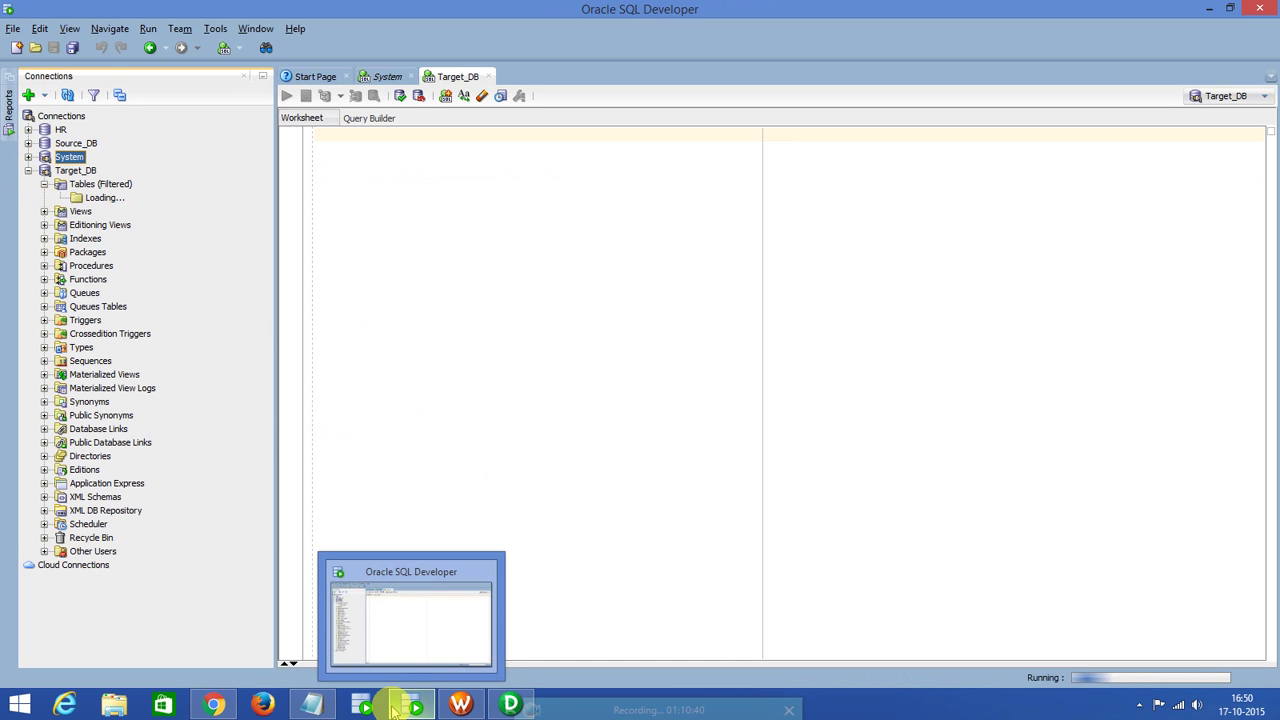
pyautogui.click(508, 705)
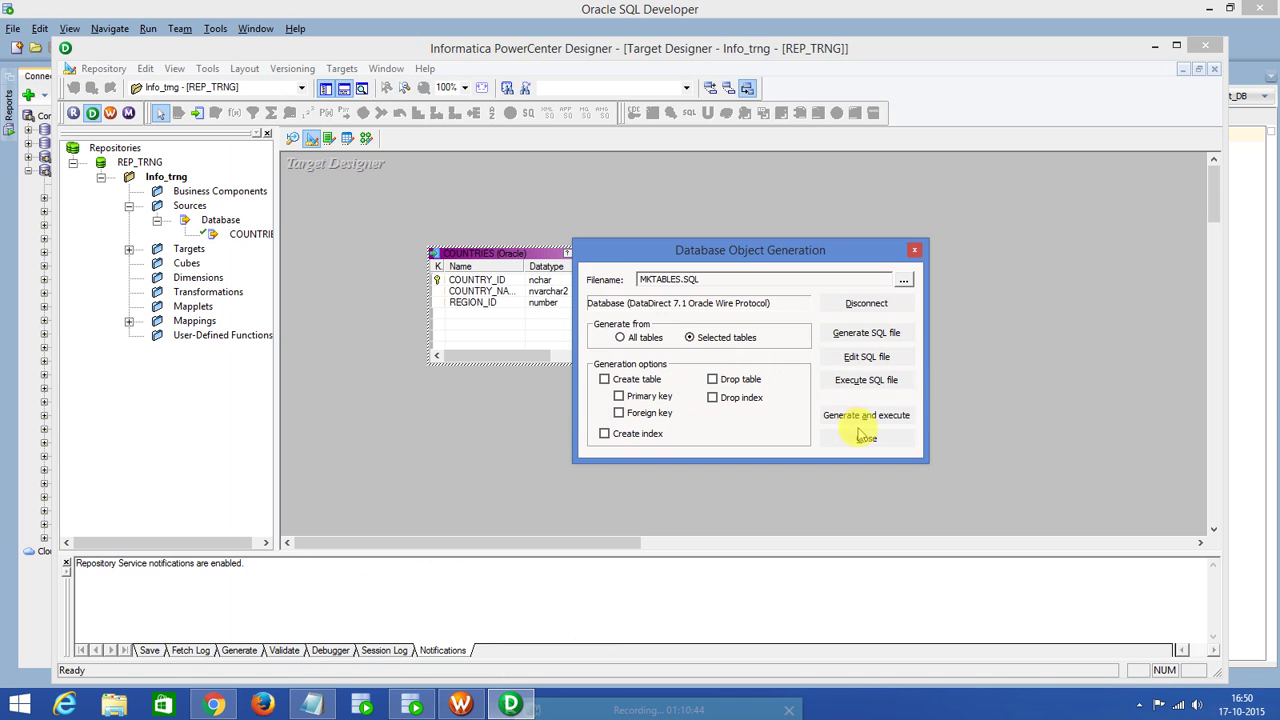
# Generate and execute MKTABLES.SQL, then close SQL Developer's Target_DB worksheet.
pyautogui.click(861, 417)
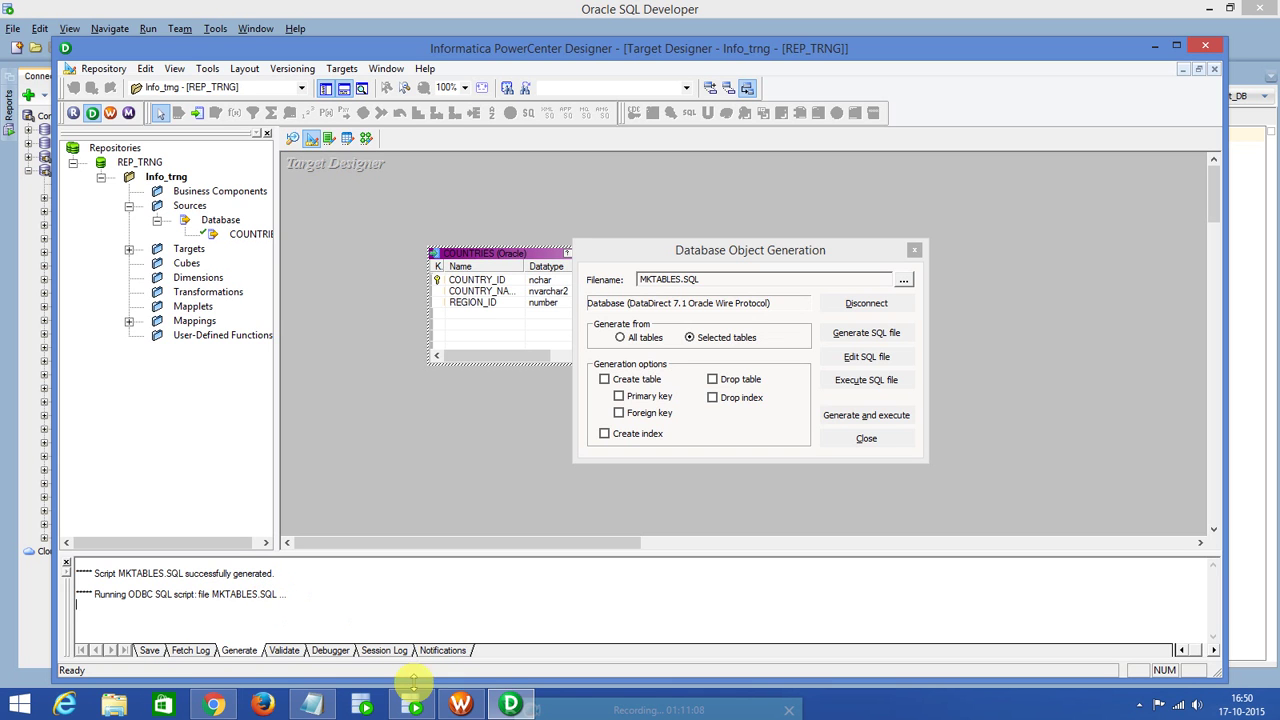
pyautogui.moveTo(509, 704)
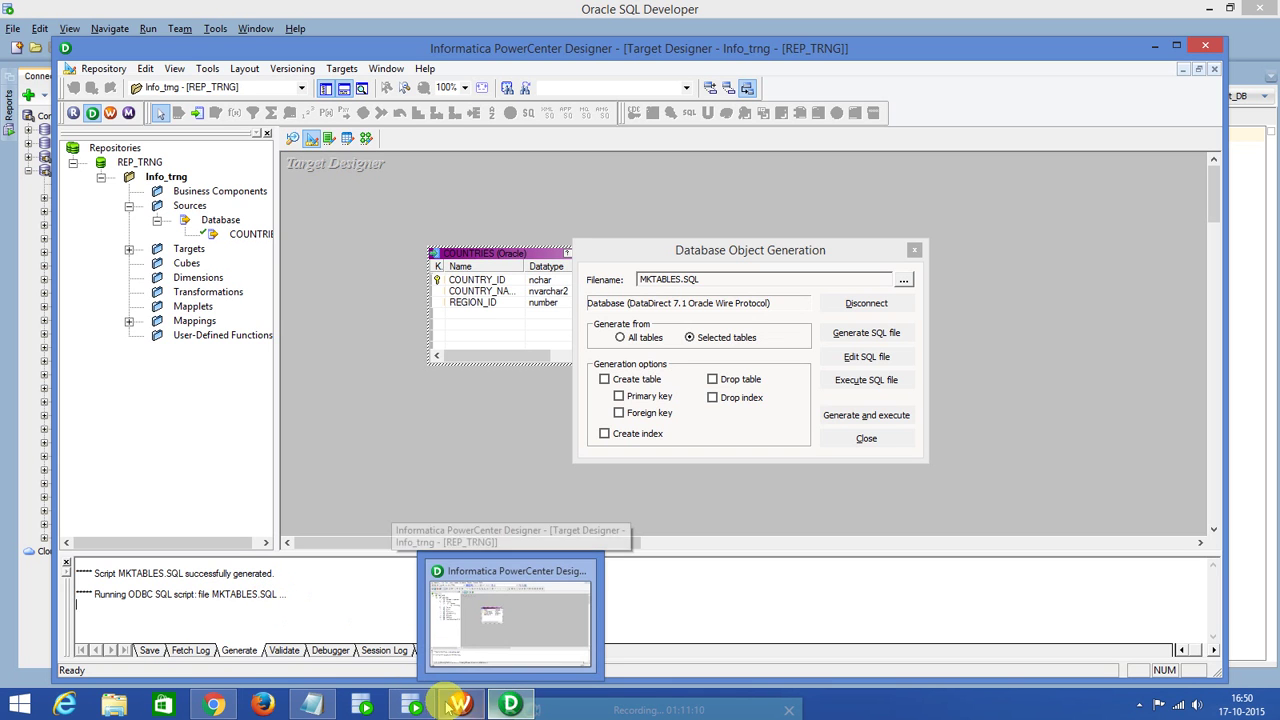
pyautogui.click(411, 705)
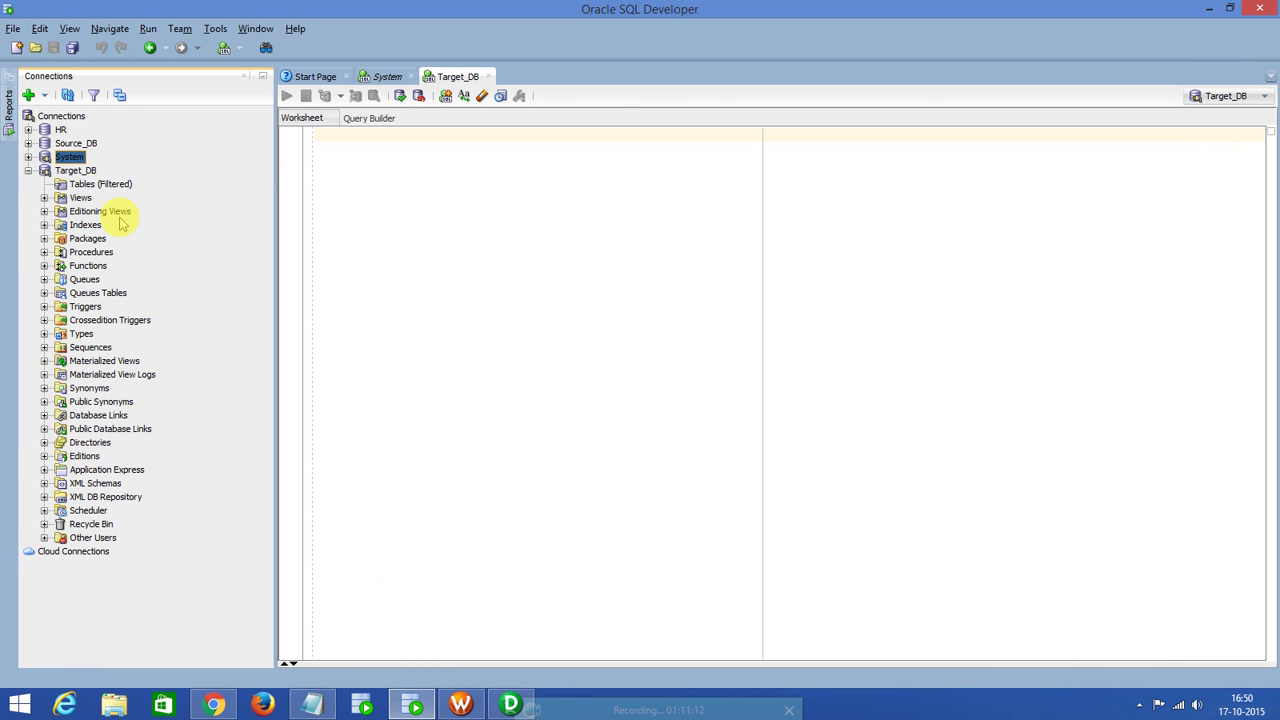
pyautogui.click(489, 76)
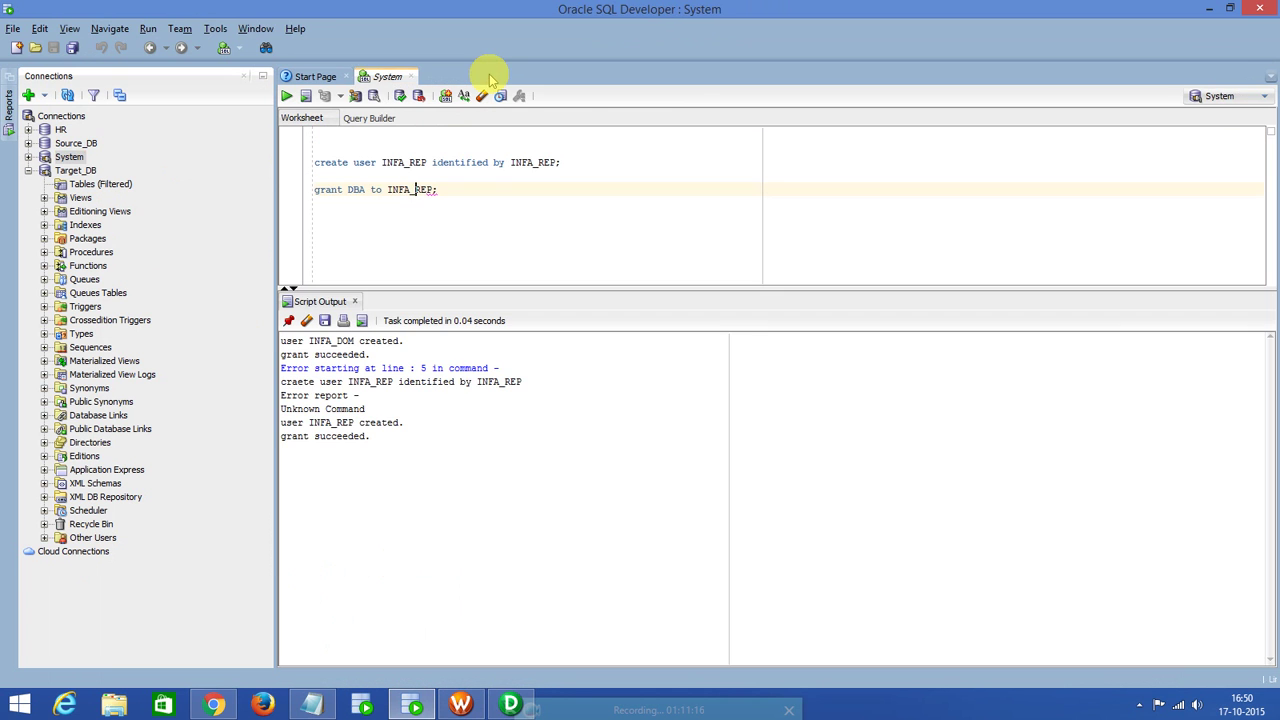
pyautogui.click(511, 704)
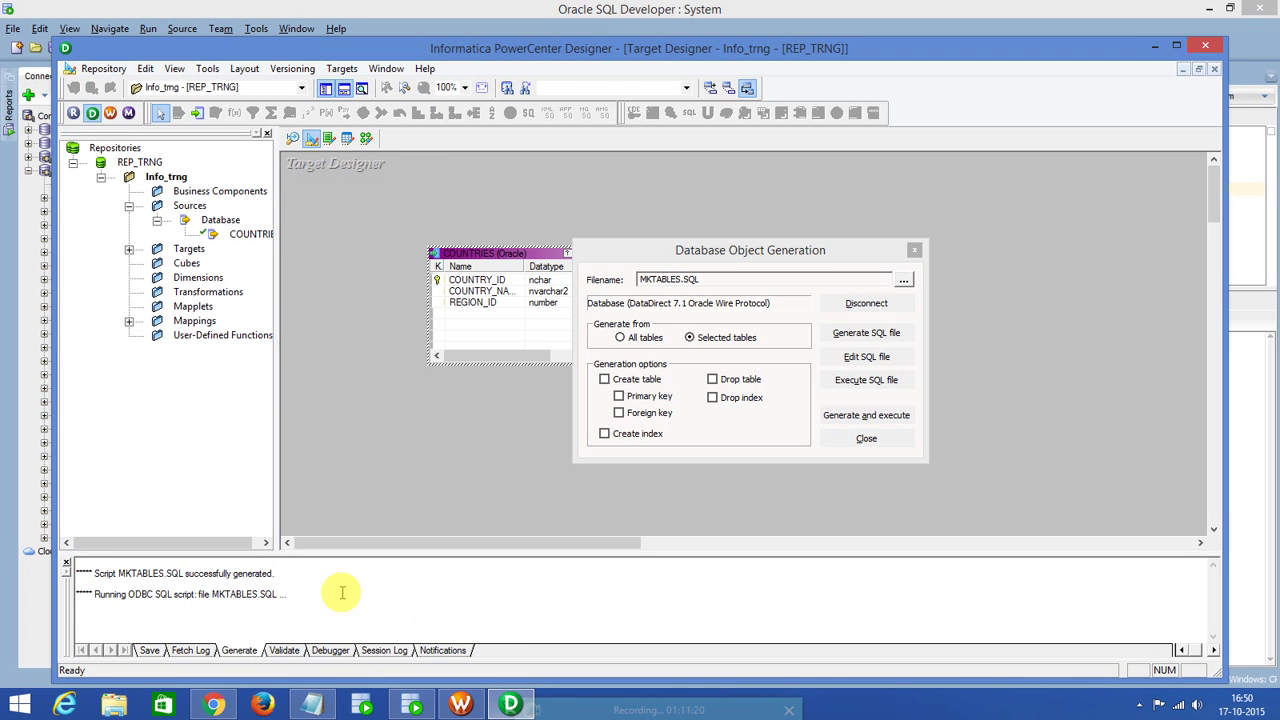
pyautogui.moveTo(226, 594); pyautogui.dragTo(173, 594)
pyautogui.click(213, 589)
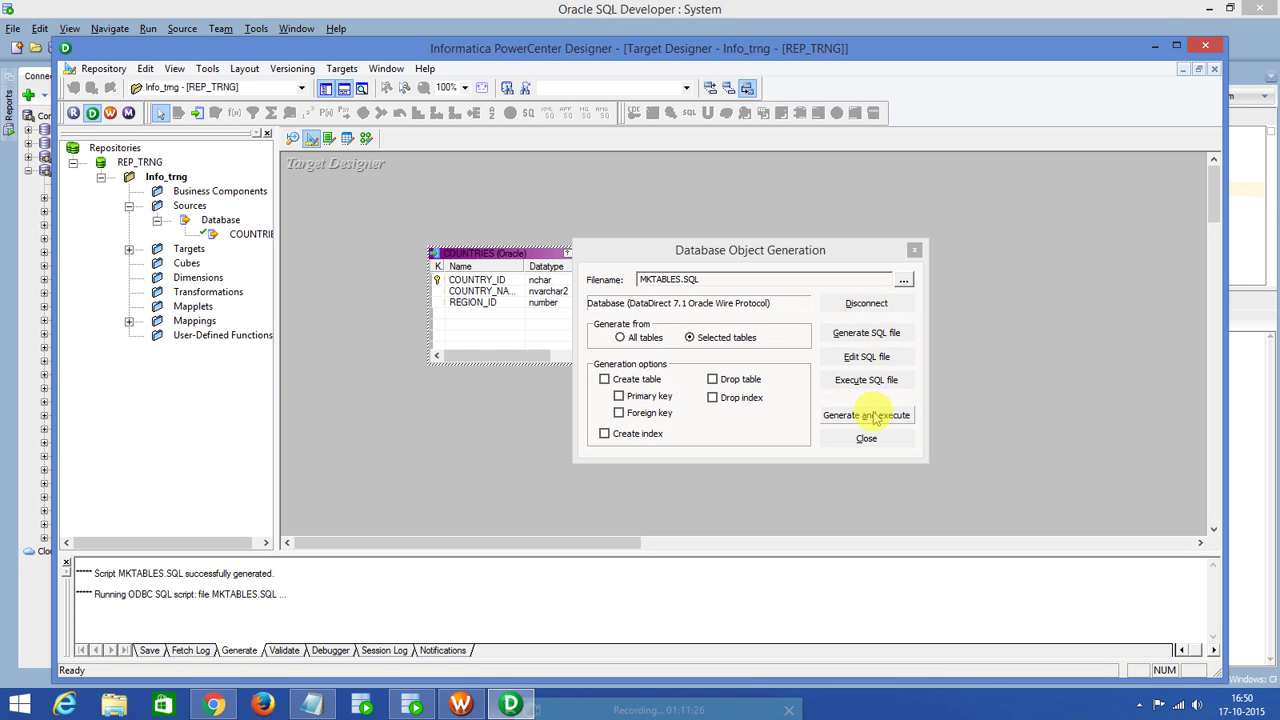
# Regenerate and run MKTABLES.SQL, overwriting the existing file, and close the generation dialog.
pyautogui.click(866, 415)
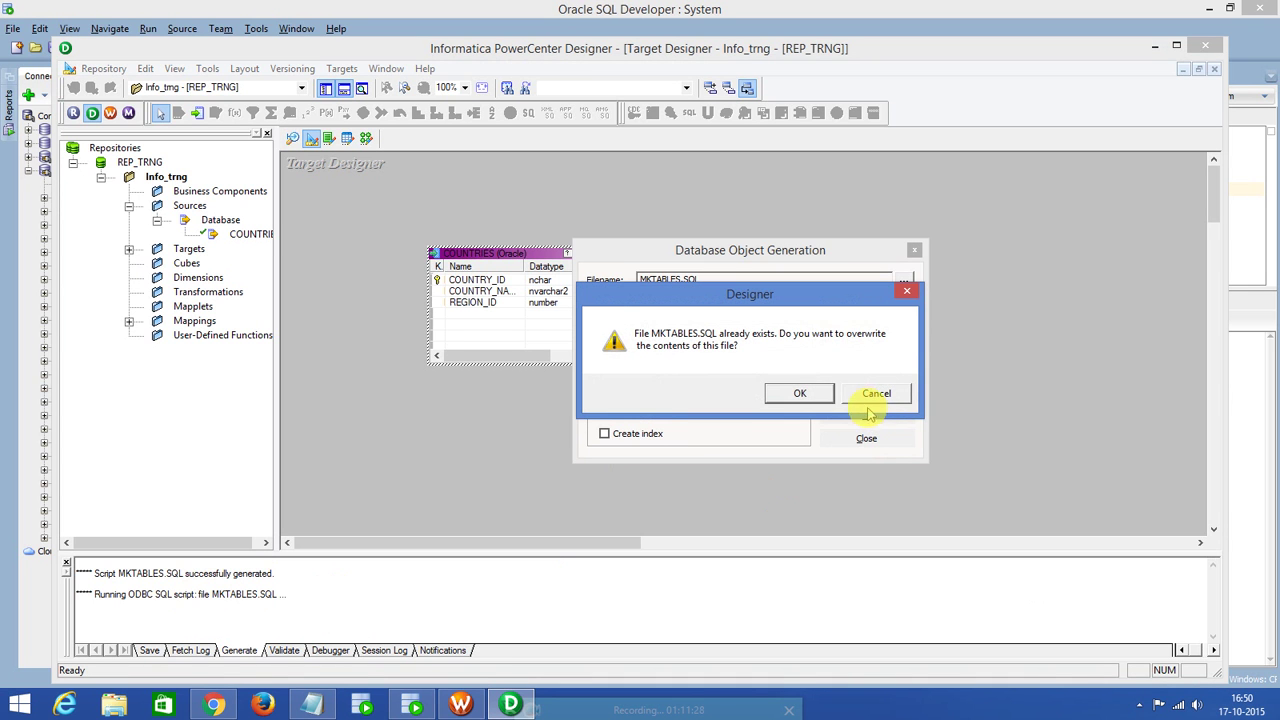
pyautogui.click(805, 393)
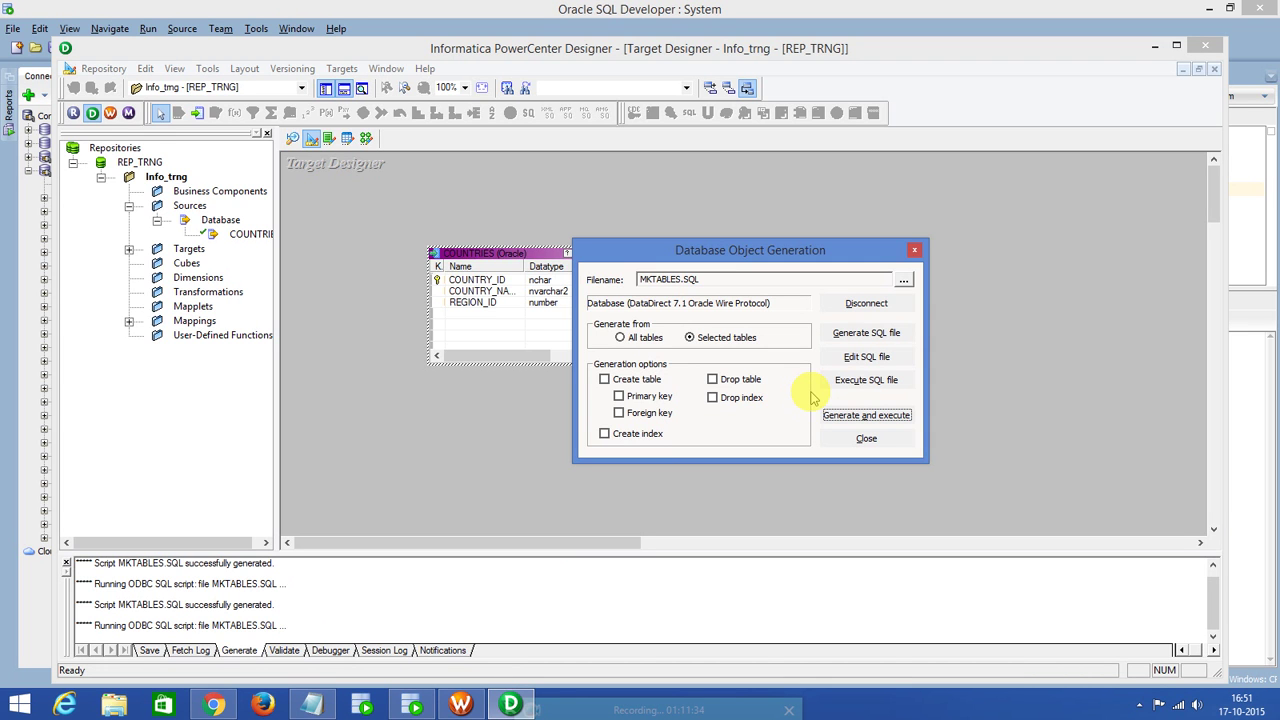
pyautogui.click(866, 439)
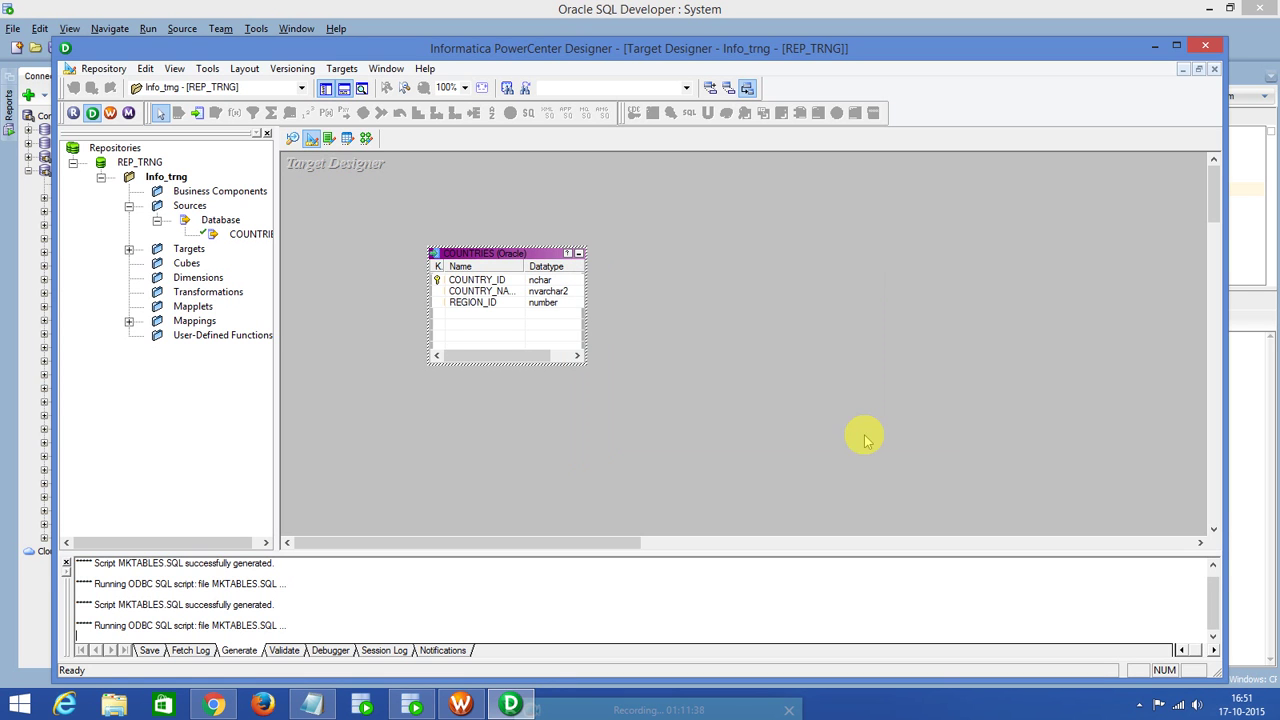
pyautogui.click(411, 705)
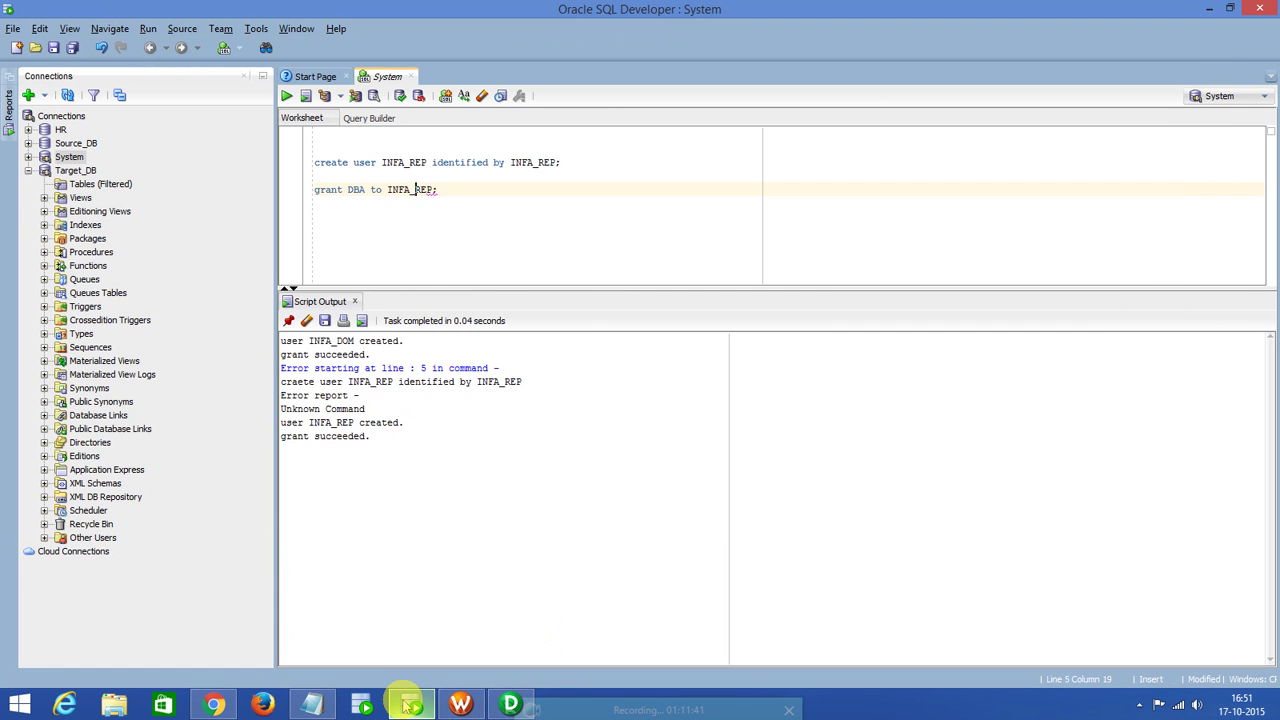
# Check the Target_DB views and tables in SQL Developer, then minimize it.
pyautogui.click(62, 172)
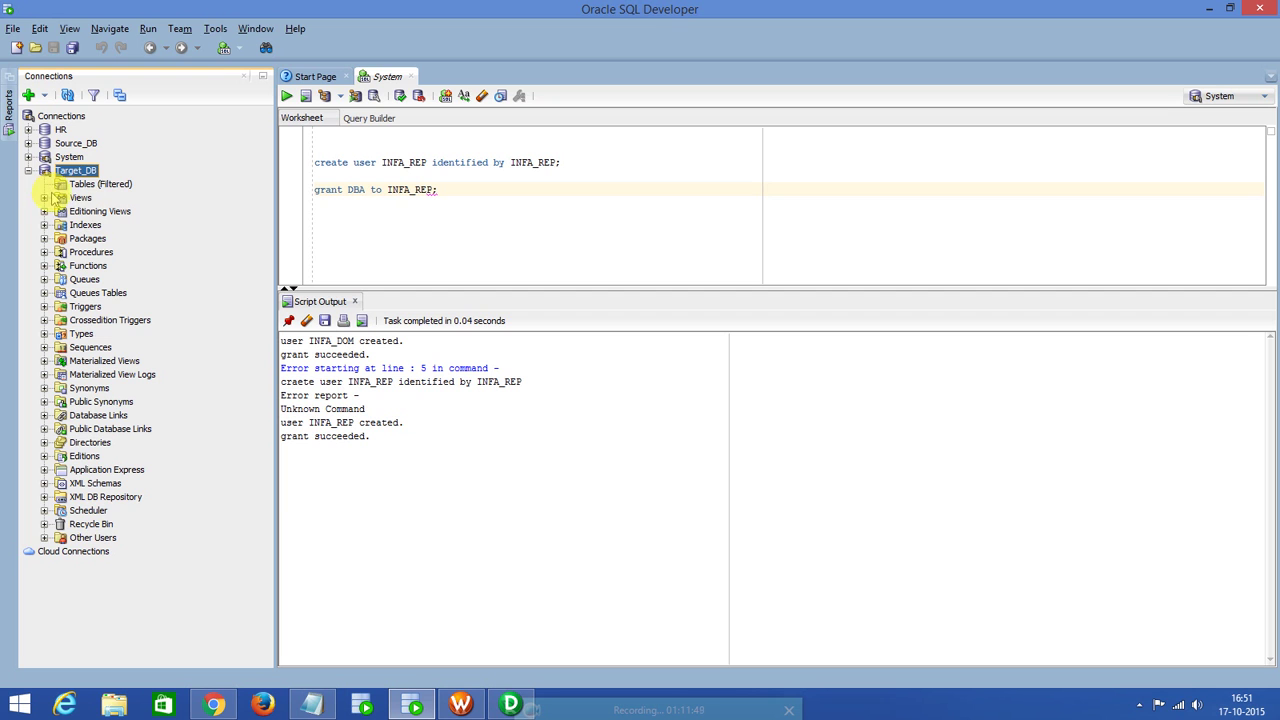
pyautogui.click(44, 198)
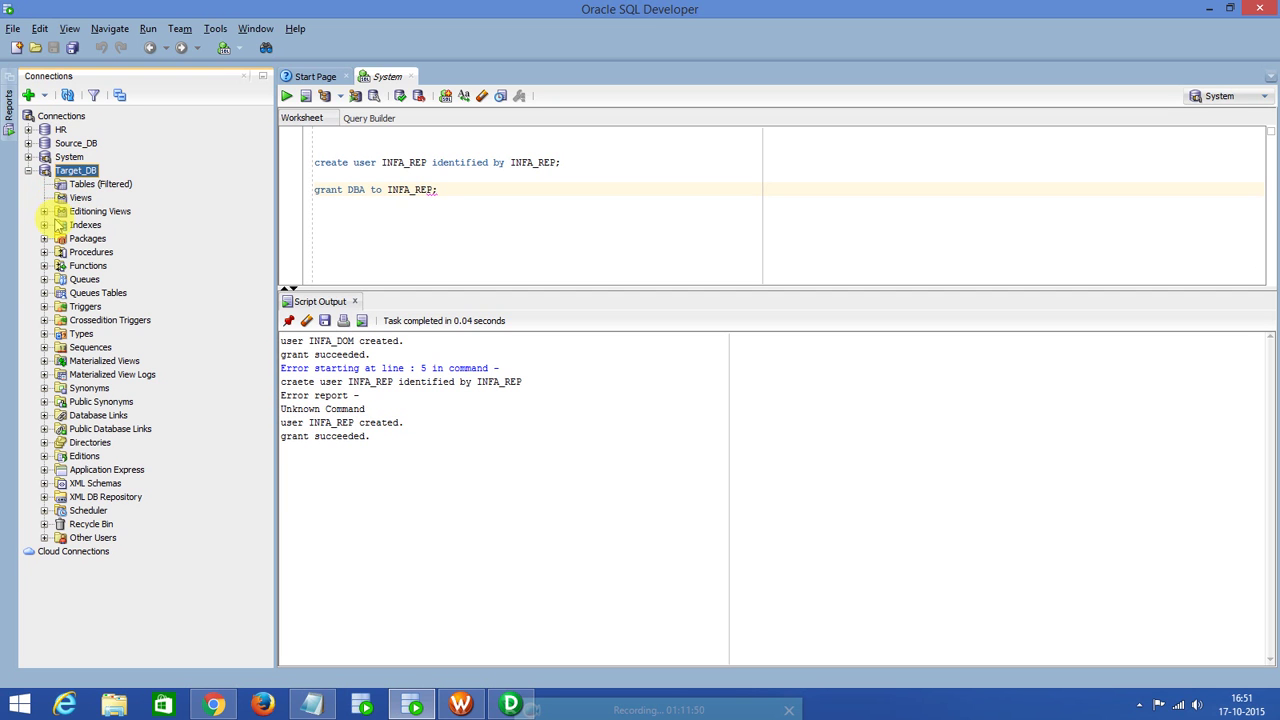
pyautogui.click(85, 184)
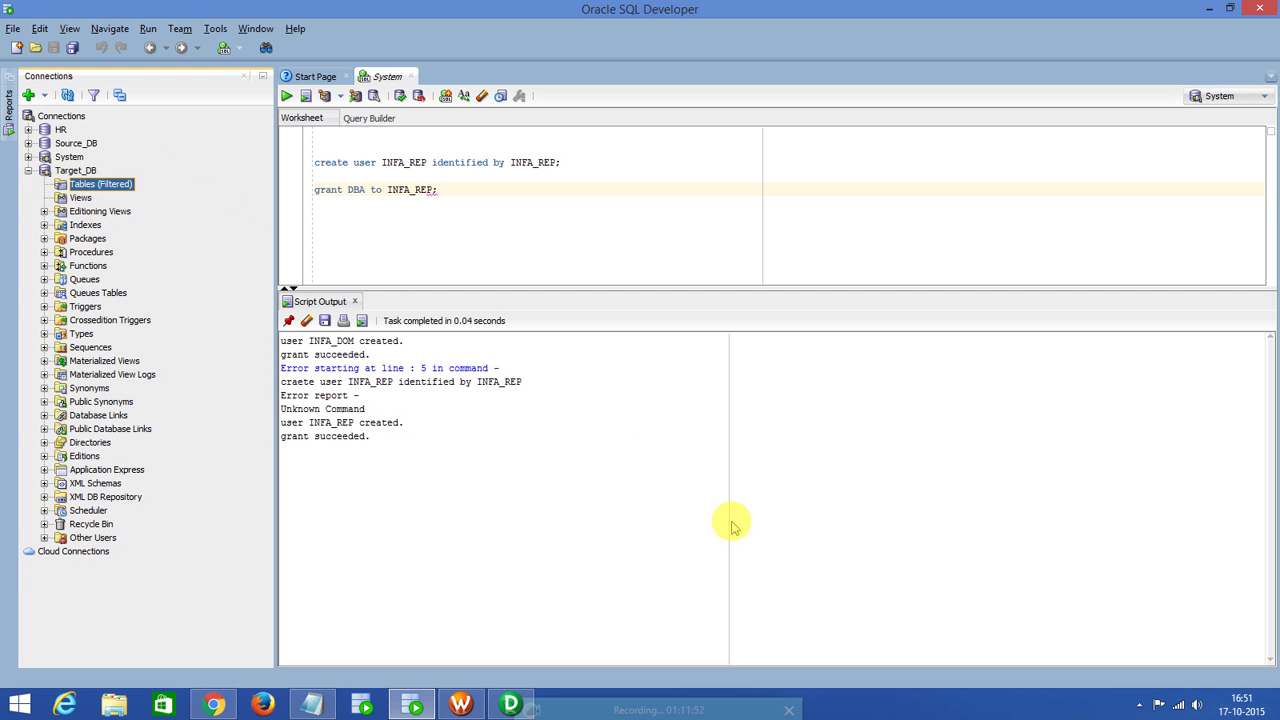
pyautogui.click(1210, 9)
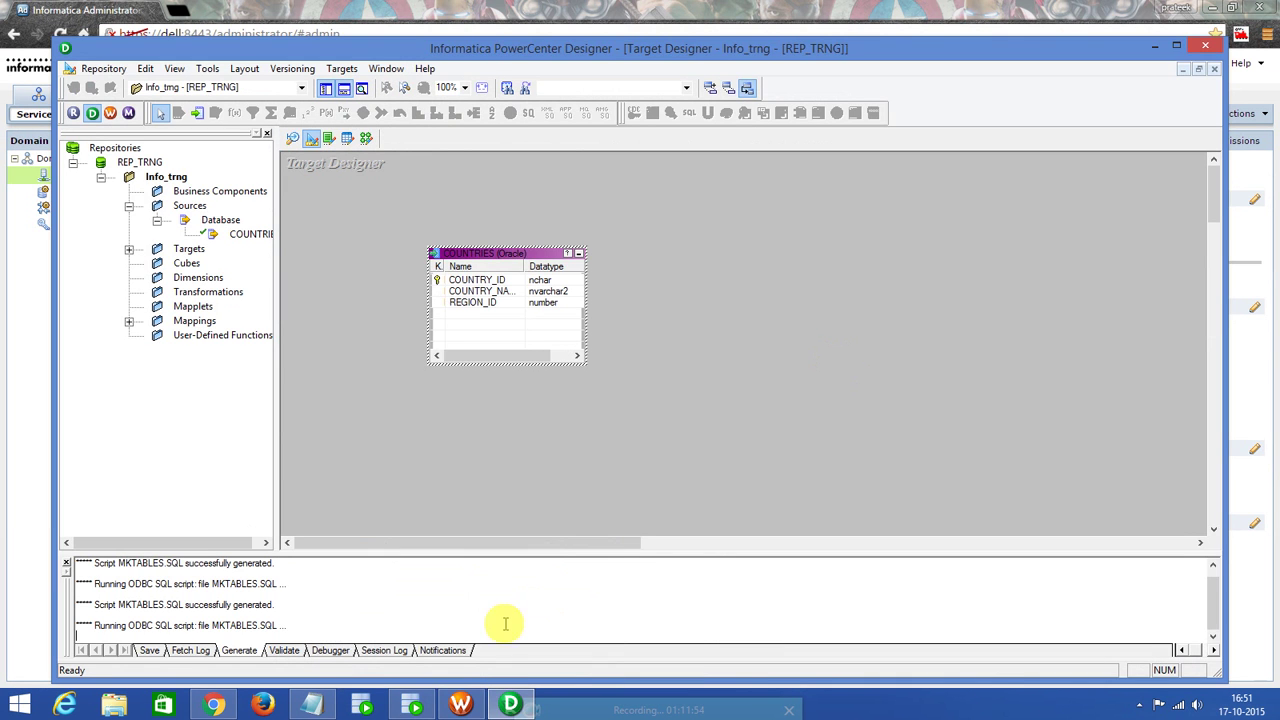
# Review the 'Running ODBC SQL script' line in the generation log, then bring SQL Developer forward.
pyautogui.click(460, 705)
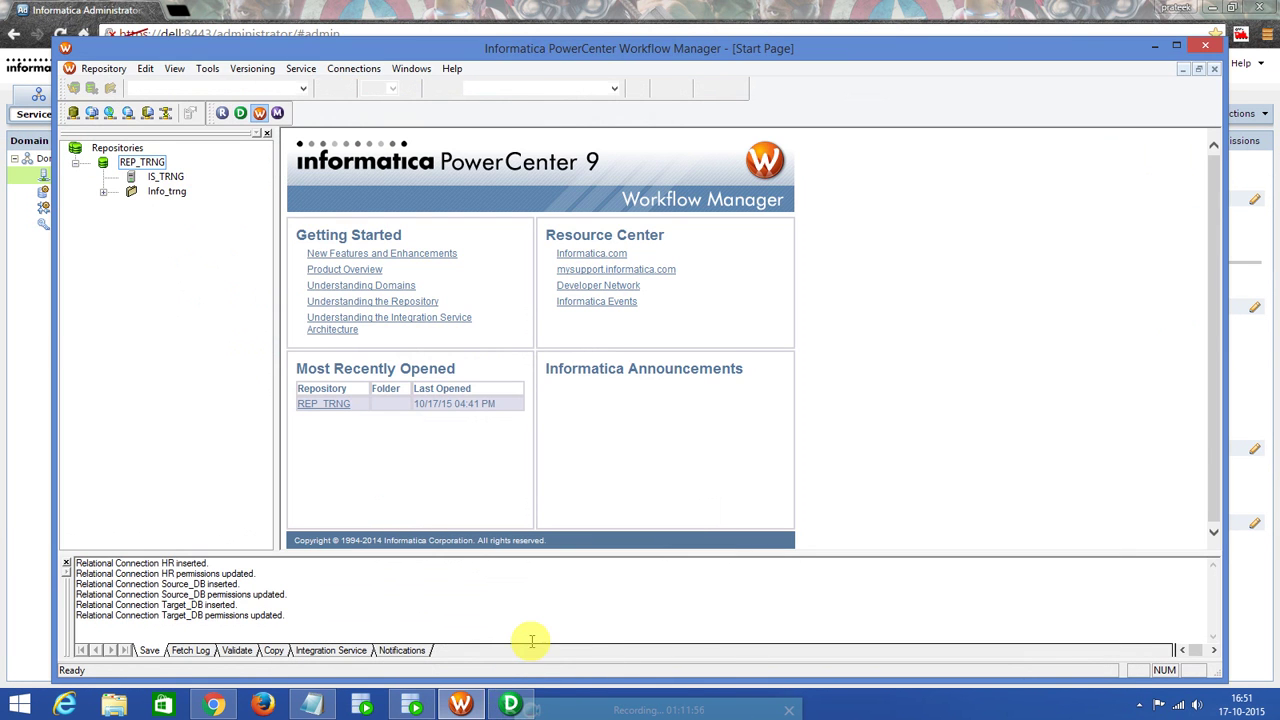
pyautogui.click(505, 703)
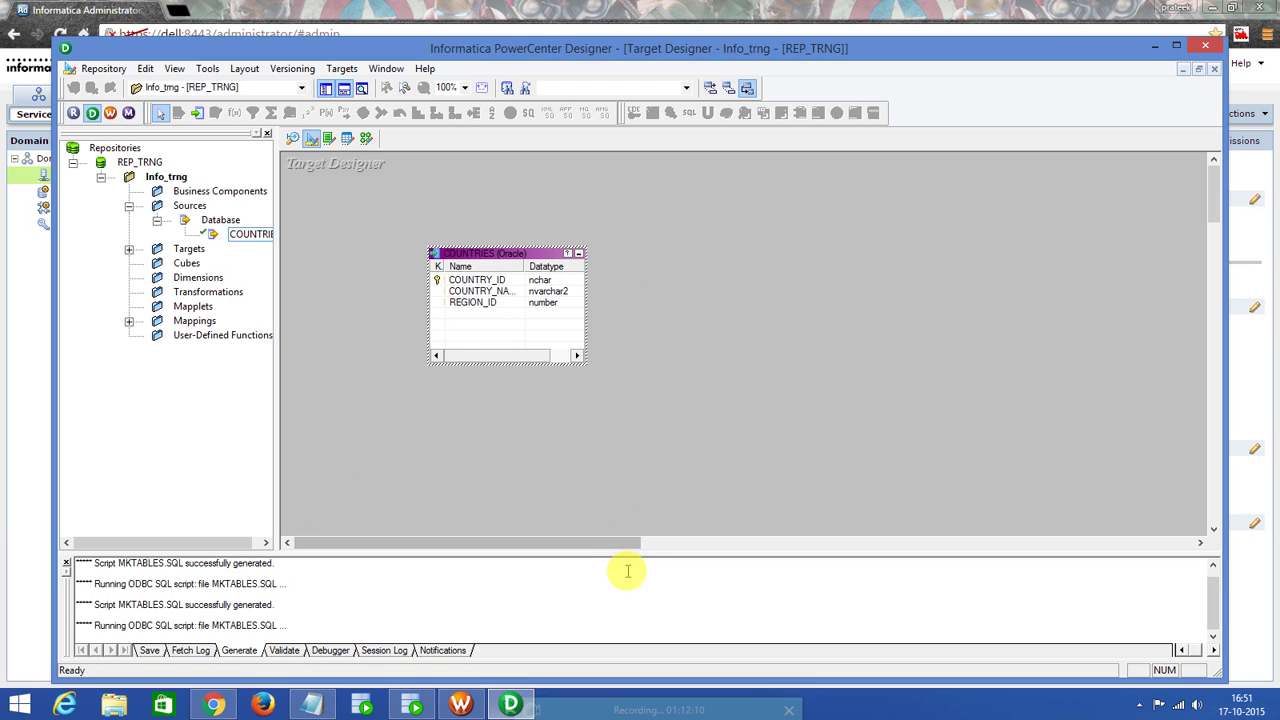
pyautogui.doubleClick(251, 604)
pyautogui.tripleClick(222, 600)
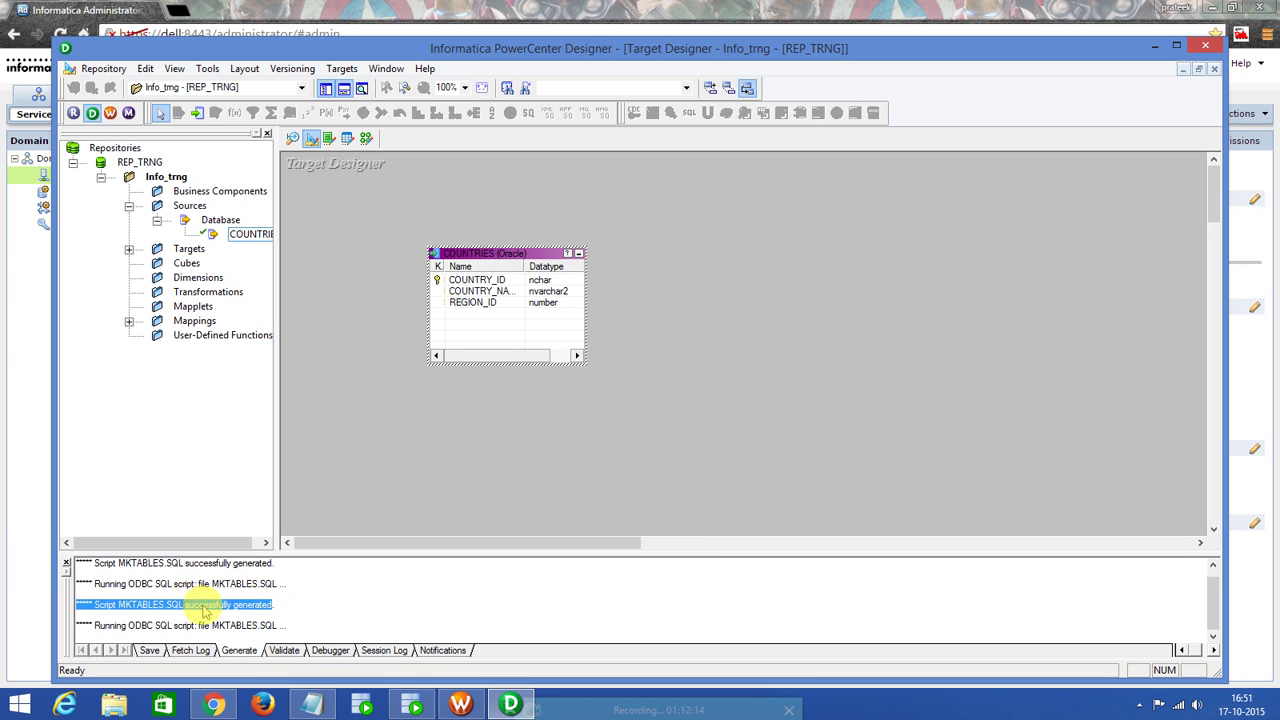
pyautogui.click(203, 625)
pyautogui.moveTo(205, 625); pyautogui.dragTo(158, 625)
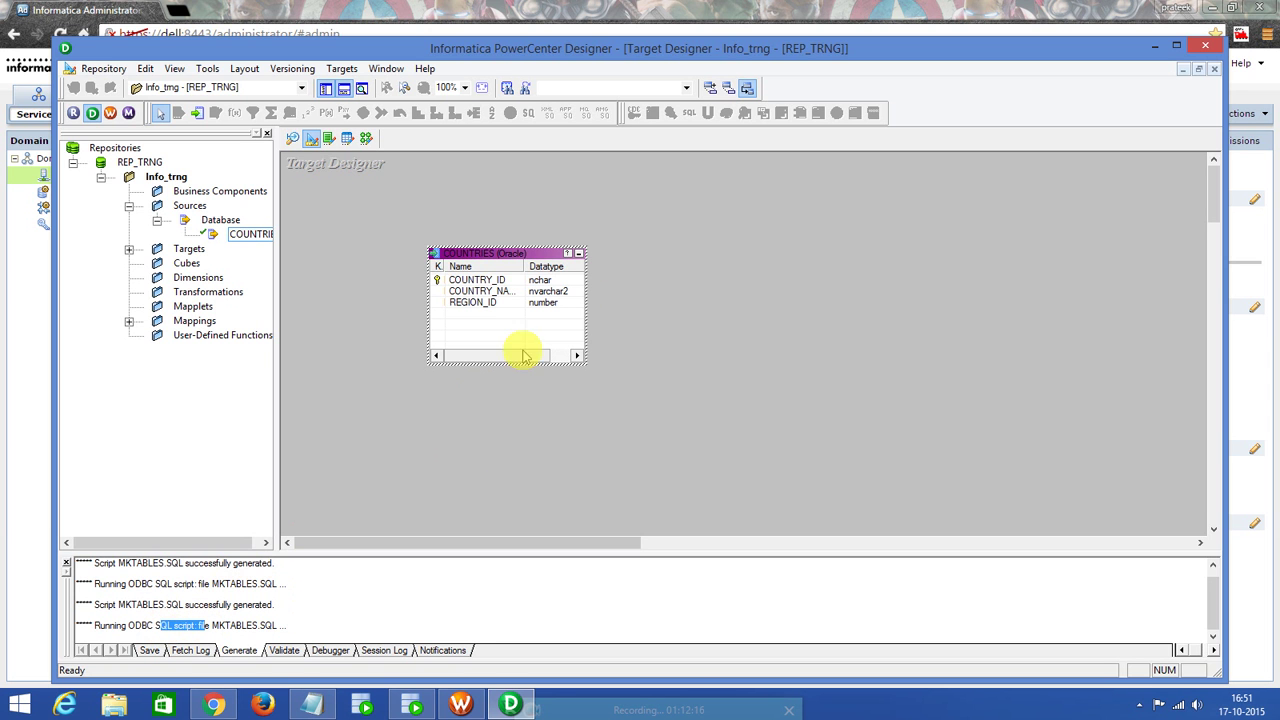
pyautogui.click(411, 705)
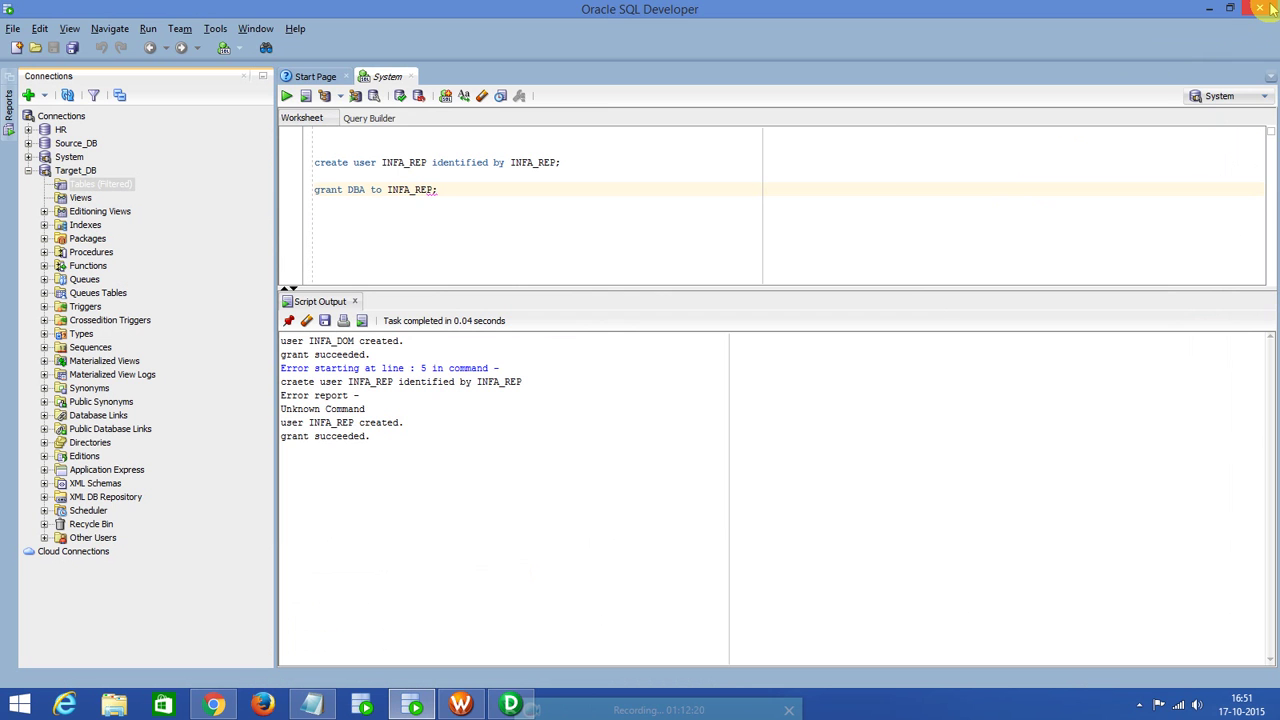
# Close SQL Developer, discard the System worksheet changes, and briefly check the Designer window.
pyautogui.click(1268, 8)
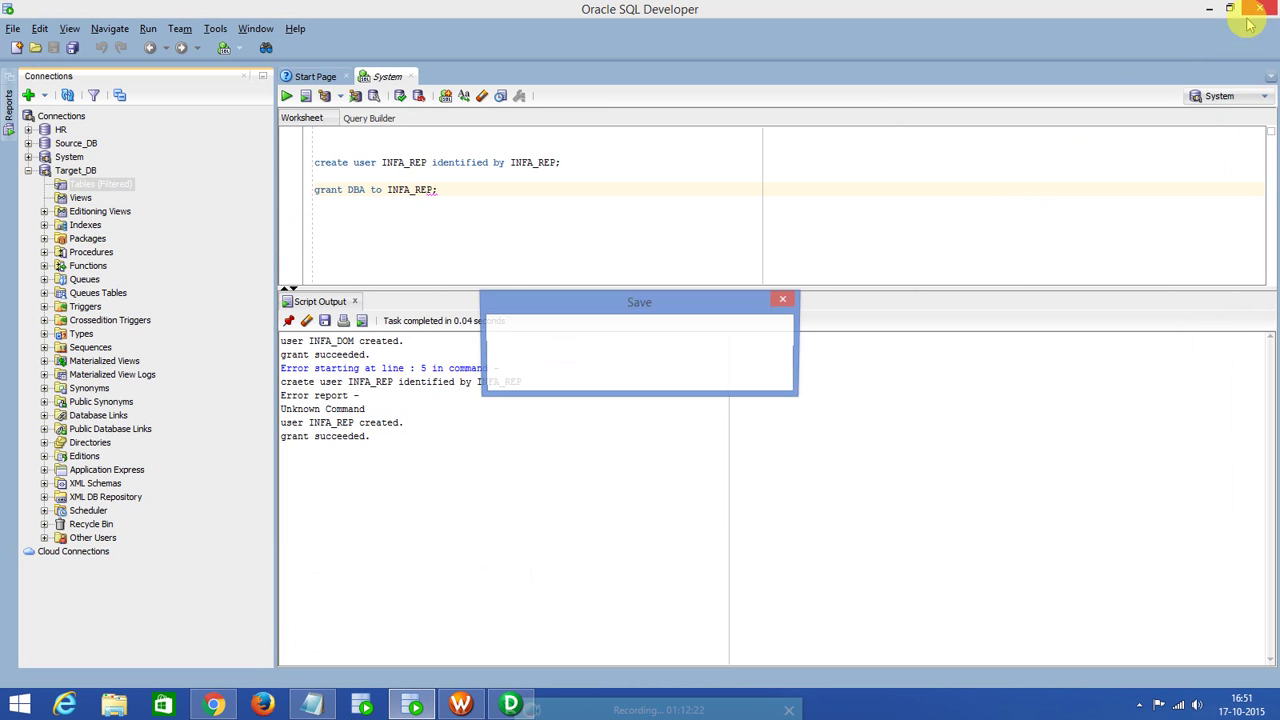
pyautogui.click(681, 380)
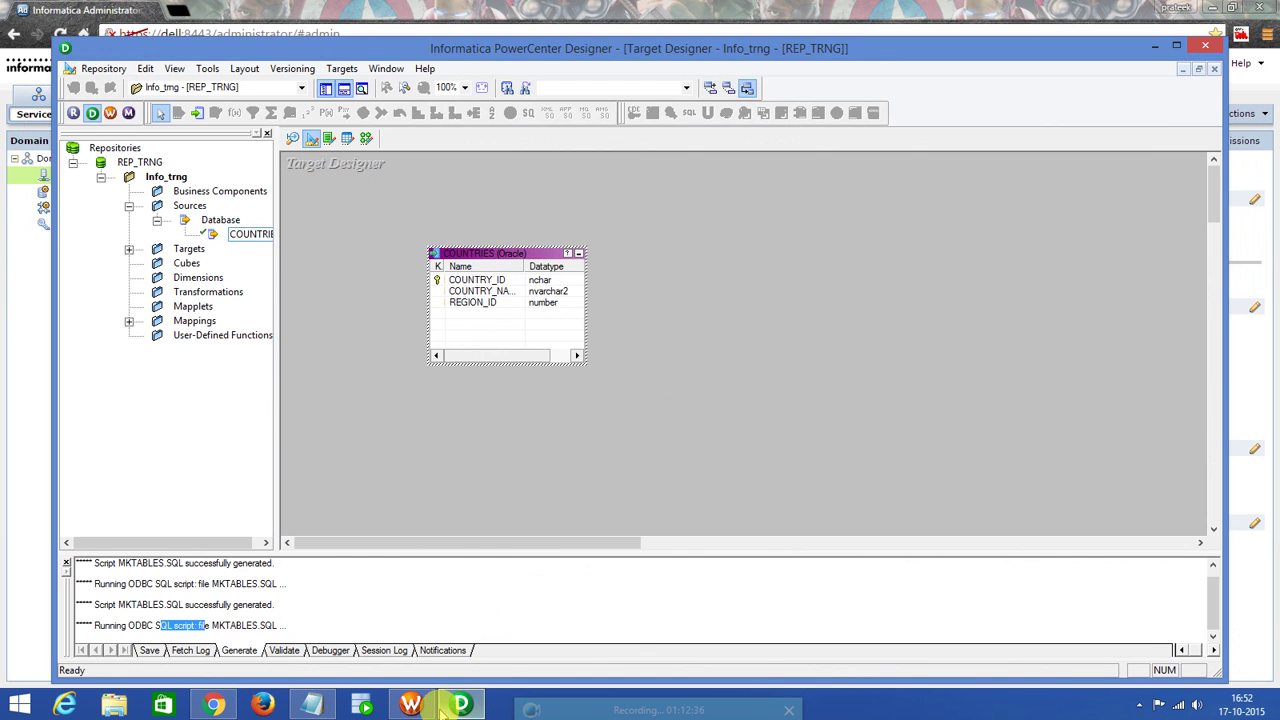
pyautogui.click(448, 708)
pyautogui.click(455, 706)
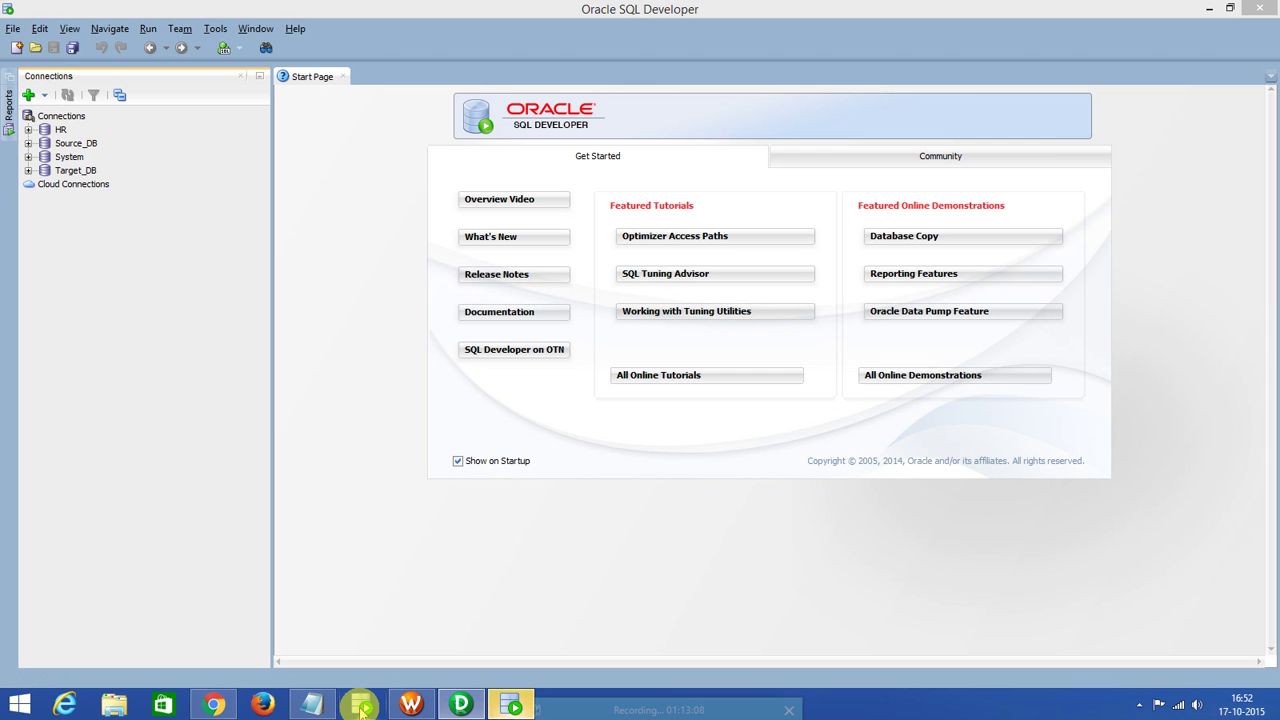
# Connect Target_DB and HR, then copy the column lines of HR.COUNTRIES' CREATE TABLE script.
pyautogui.click(28, 171)
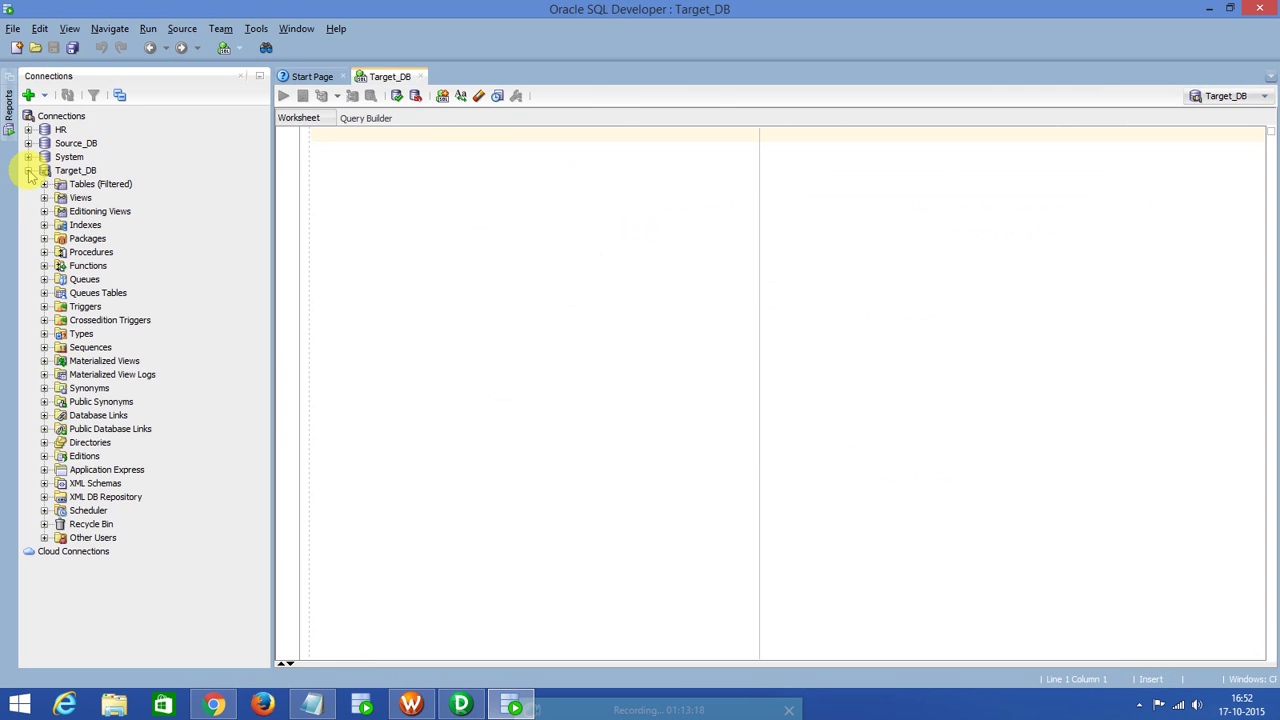
pyautogui.click(44, 184)
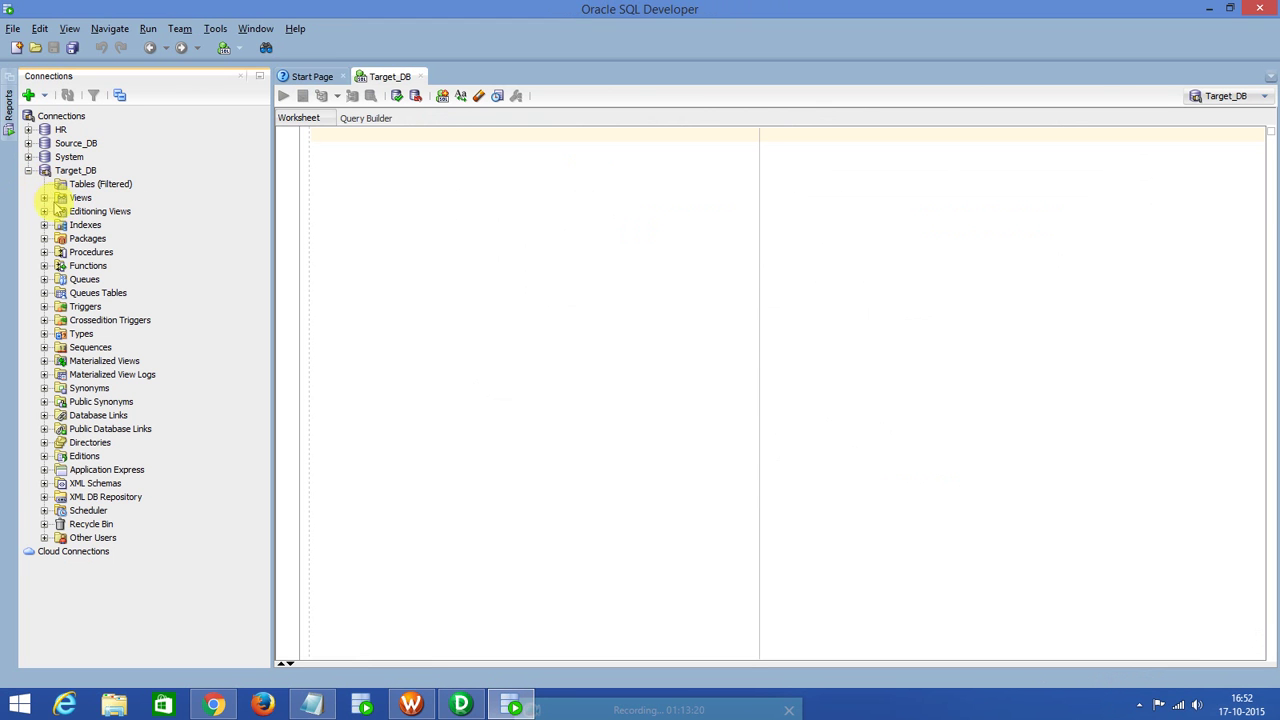
pyautogui.click(29, 129)
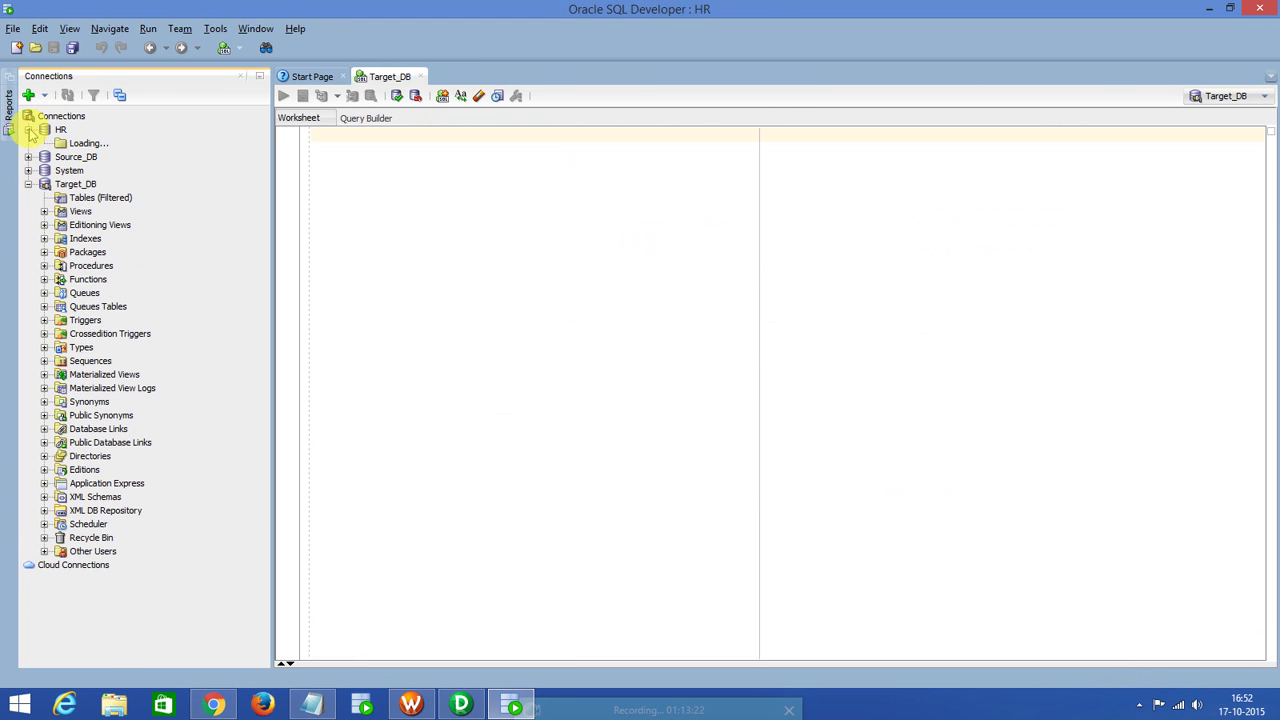
pyautogui.click(100, 157)
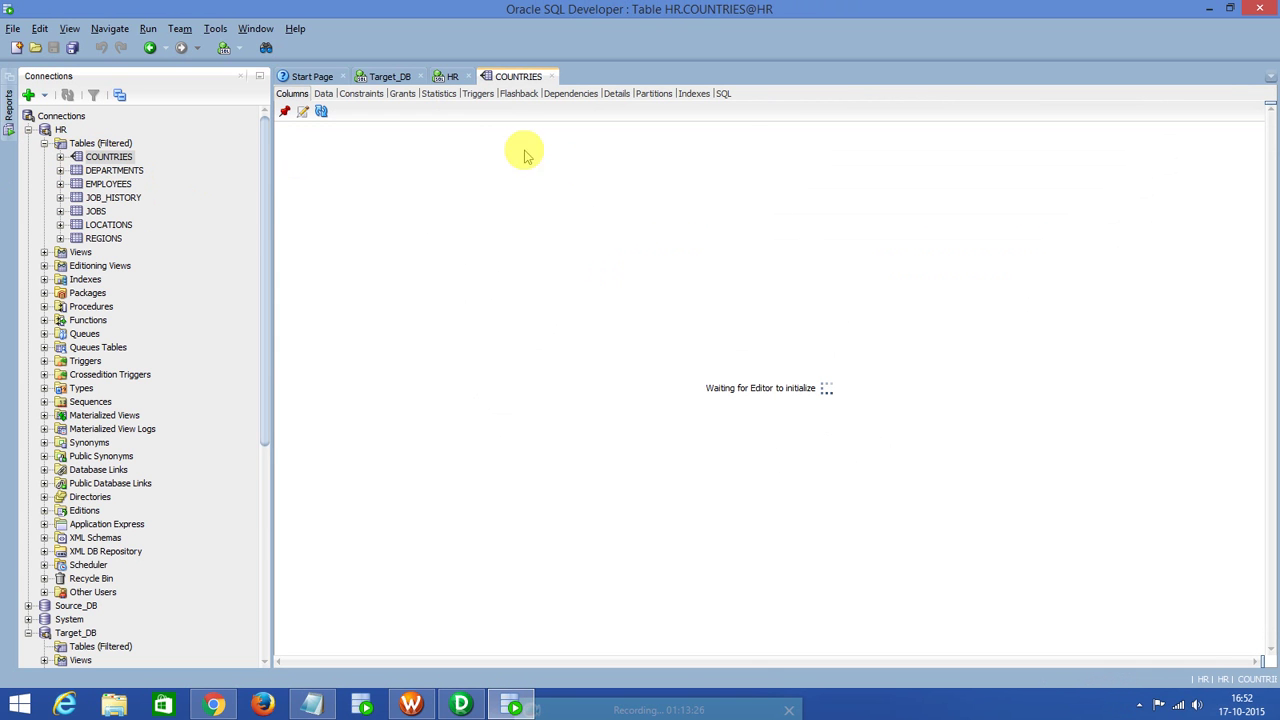
pyautogui.click(723, 94)
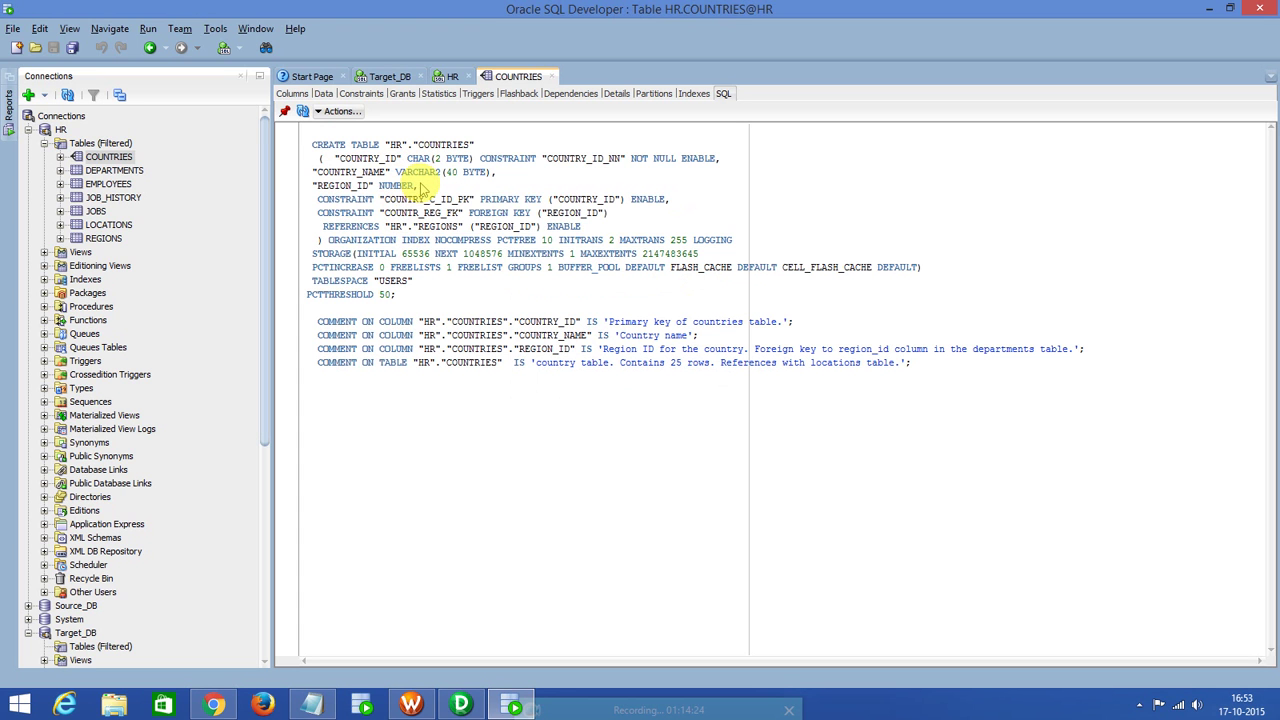
pyautogui.moveTo(420, 188); pyautogui.dragTo(307, 151)
pyautogui.hotkey('ctrl', 'c')
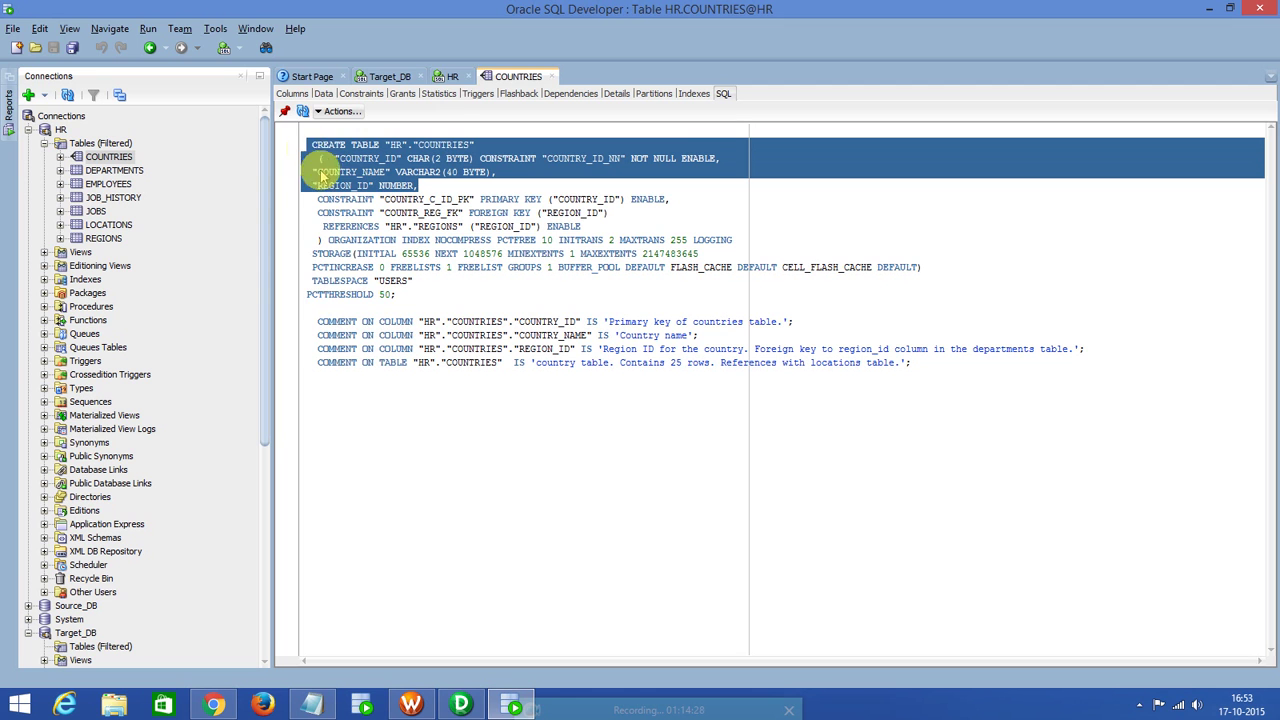
pyautogui.click(385, 77)
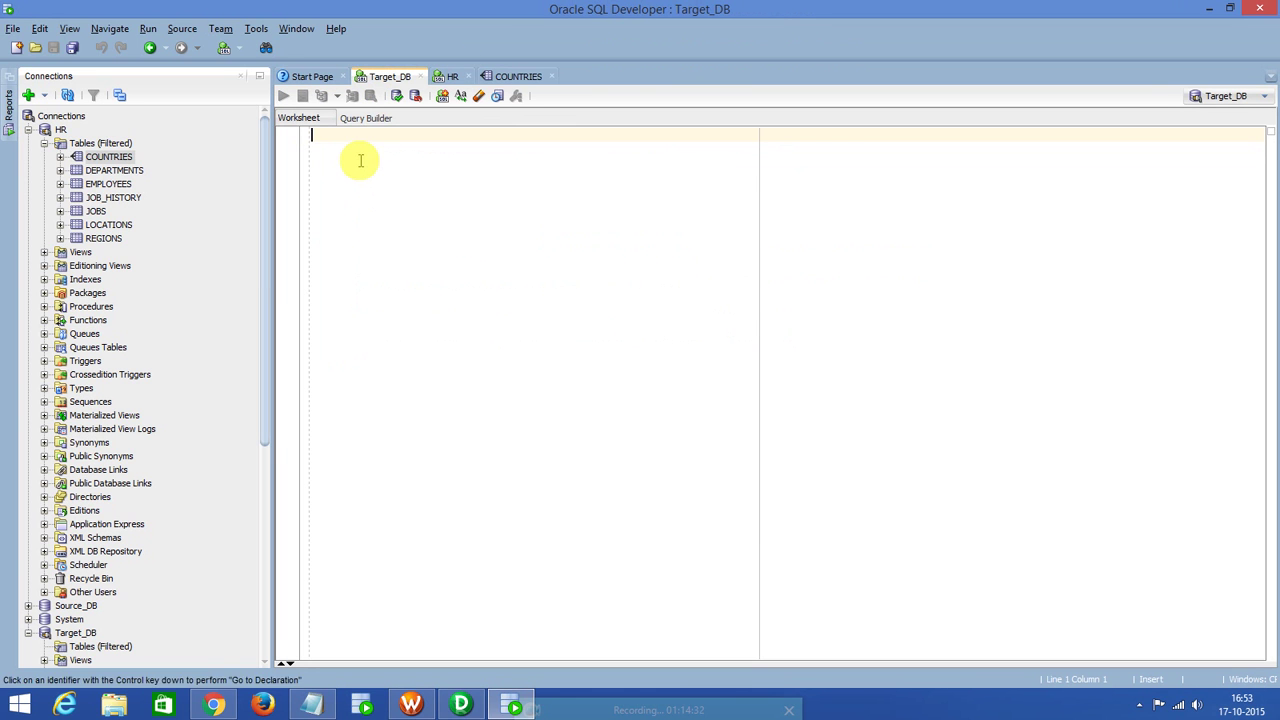
# Paste the COUNTRIES DDL into Target_DB, strip the HR. prefix and NOT NULL constraint, and run it.
pyautogui.hotkey('ctrl', 'v')
pyautogui.moveTo(419, 135); pyautogui.dragTo(390, 135)
pyautogui.press('Delete')
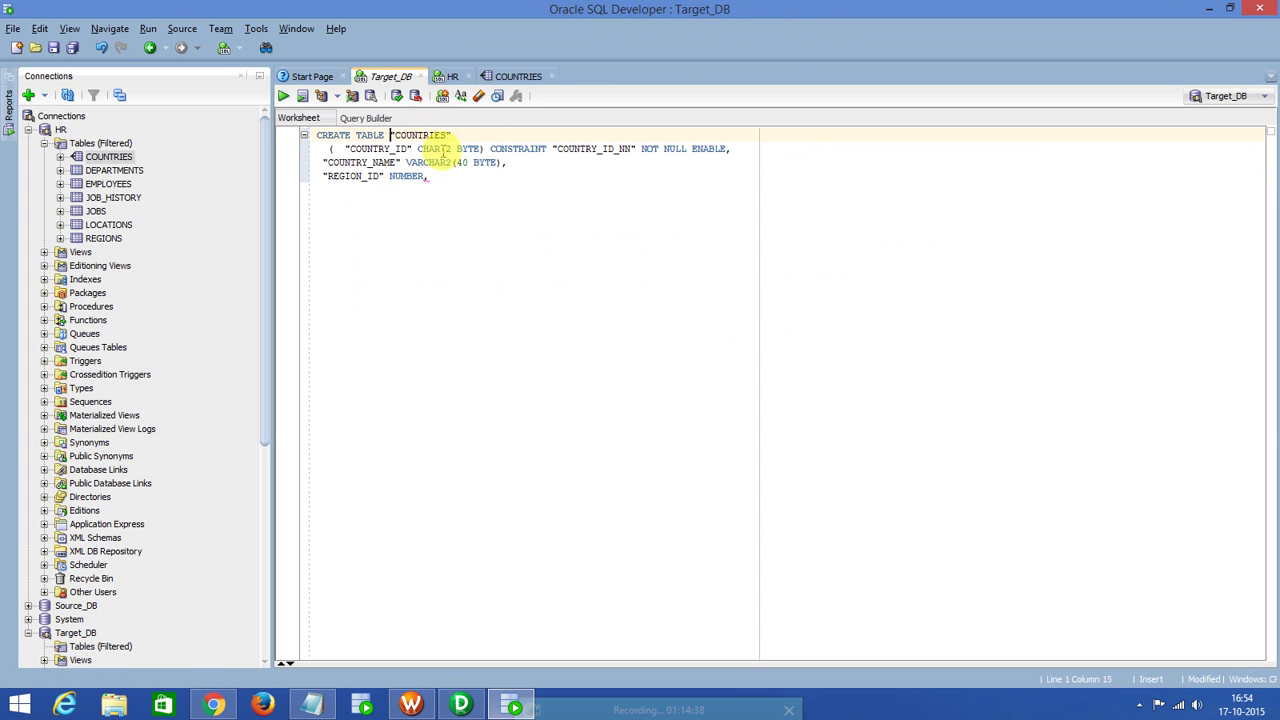
pyautogui.moveTo(737, 149); pyautogui.dragTo(490, 145)
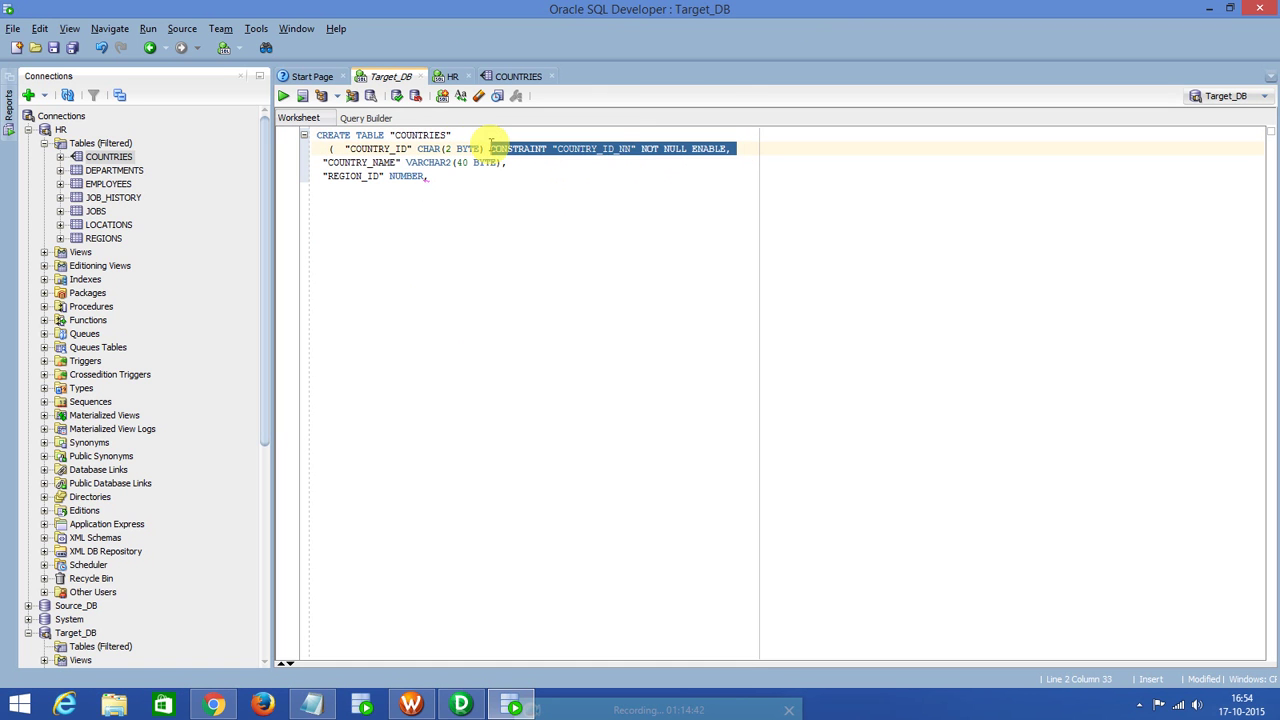
pyautogui.press('Delete')
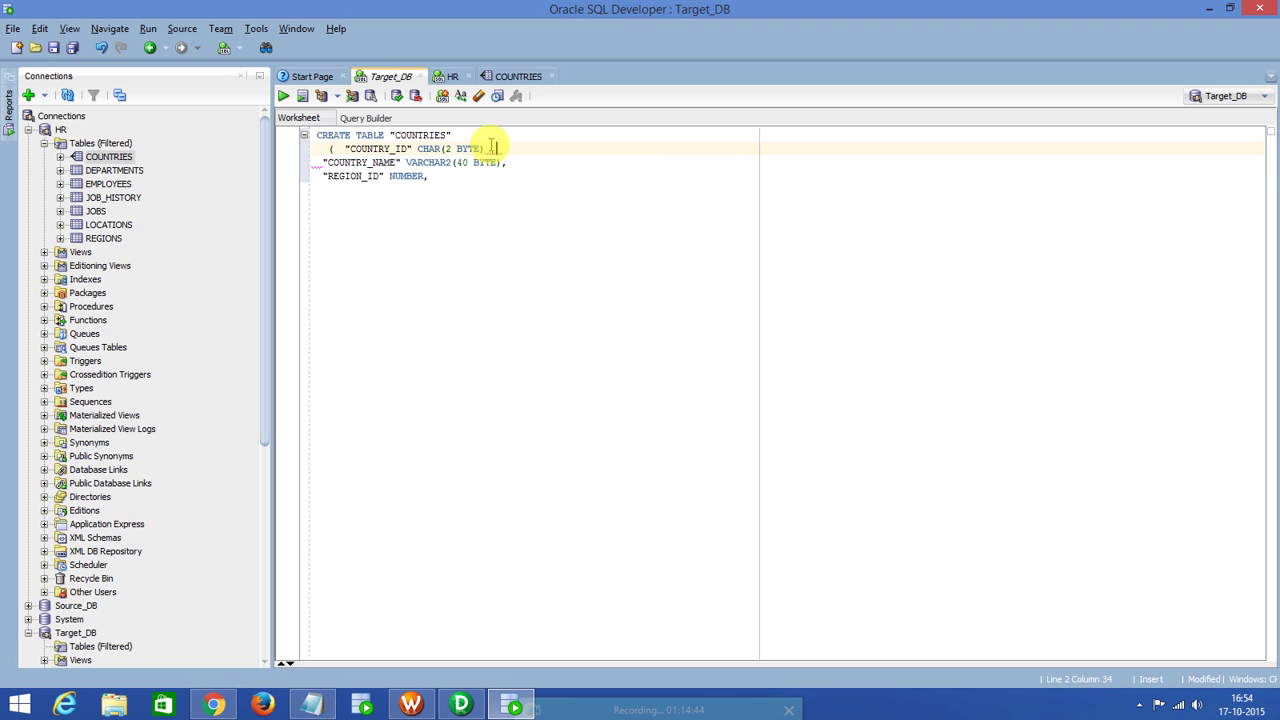
pyautogui.click(438, 176)
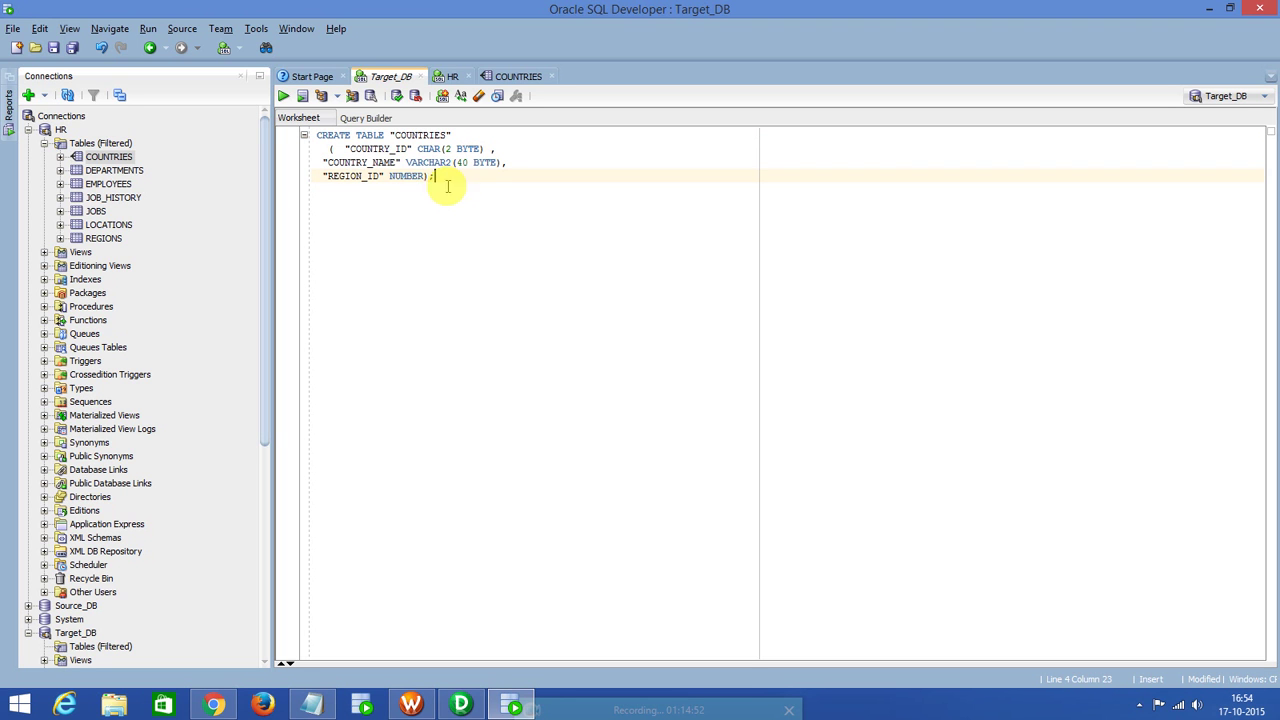
pyautogui.click(396, 149)
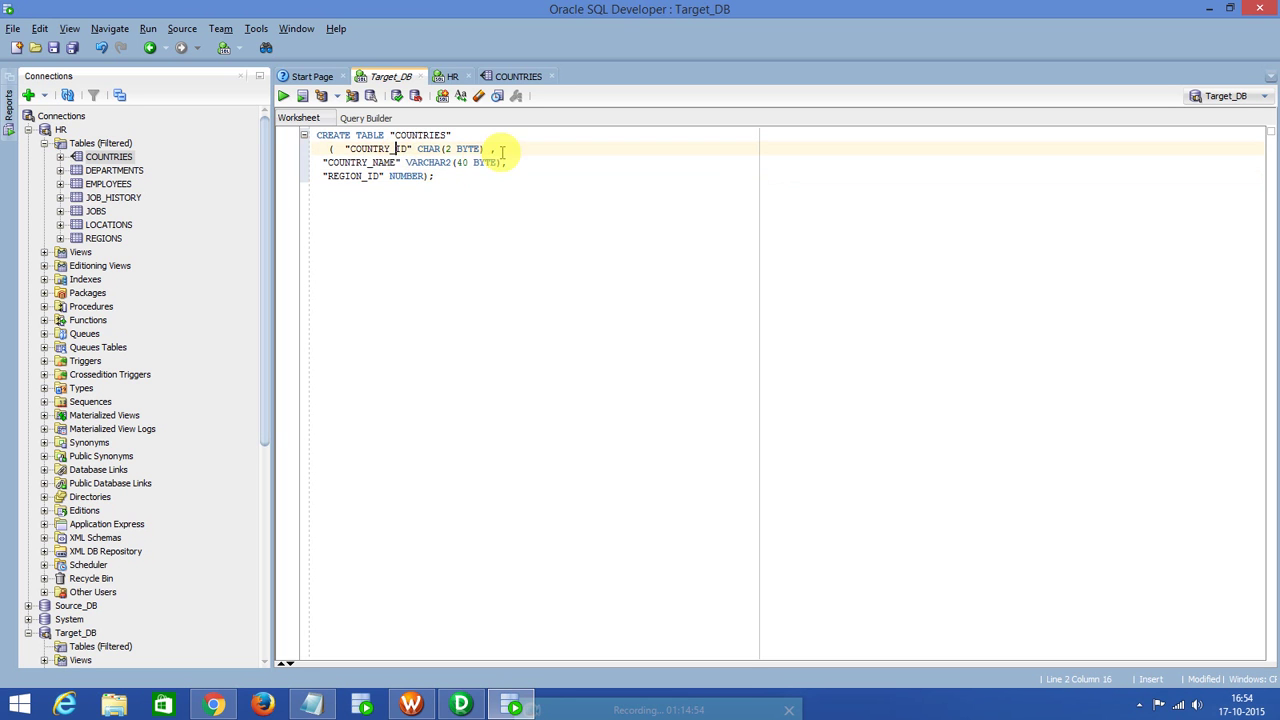
pyautogui.click(284, 96)
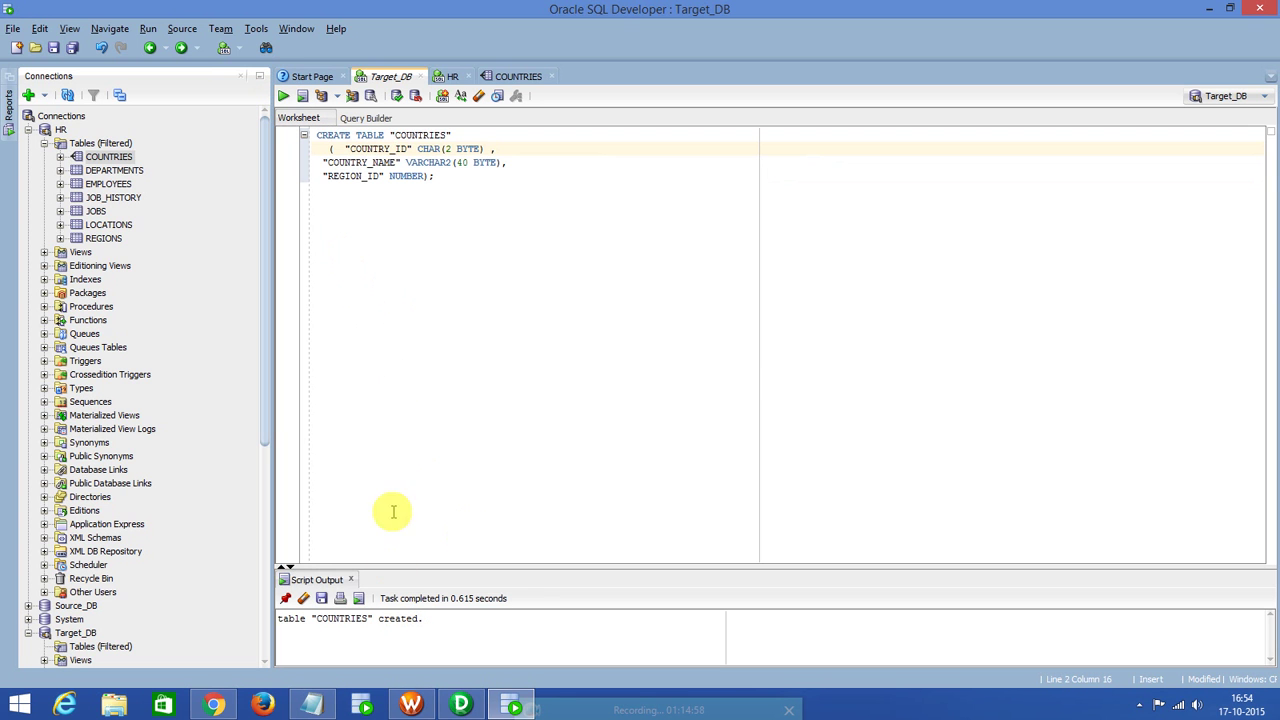
pyautogui.click(28, 130)
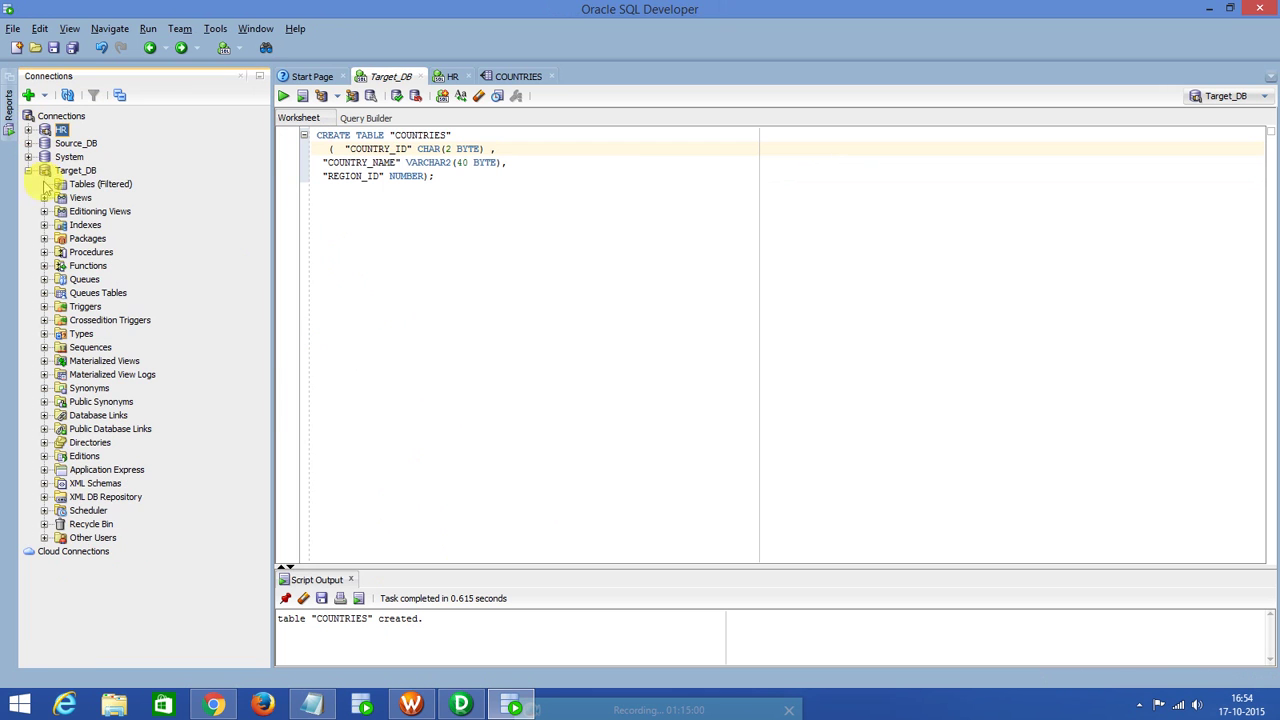
# Refresh Target_DB, open its new empty COUNTRIES table's Data tab, then return to Designer.
pyautogui.click(68, 157)
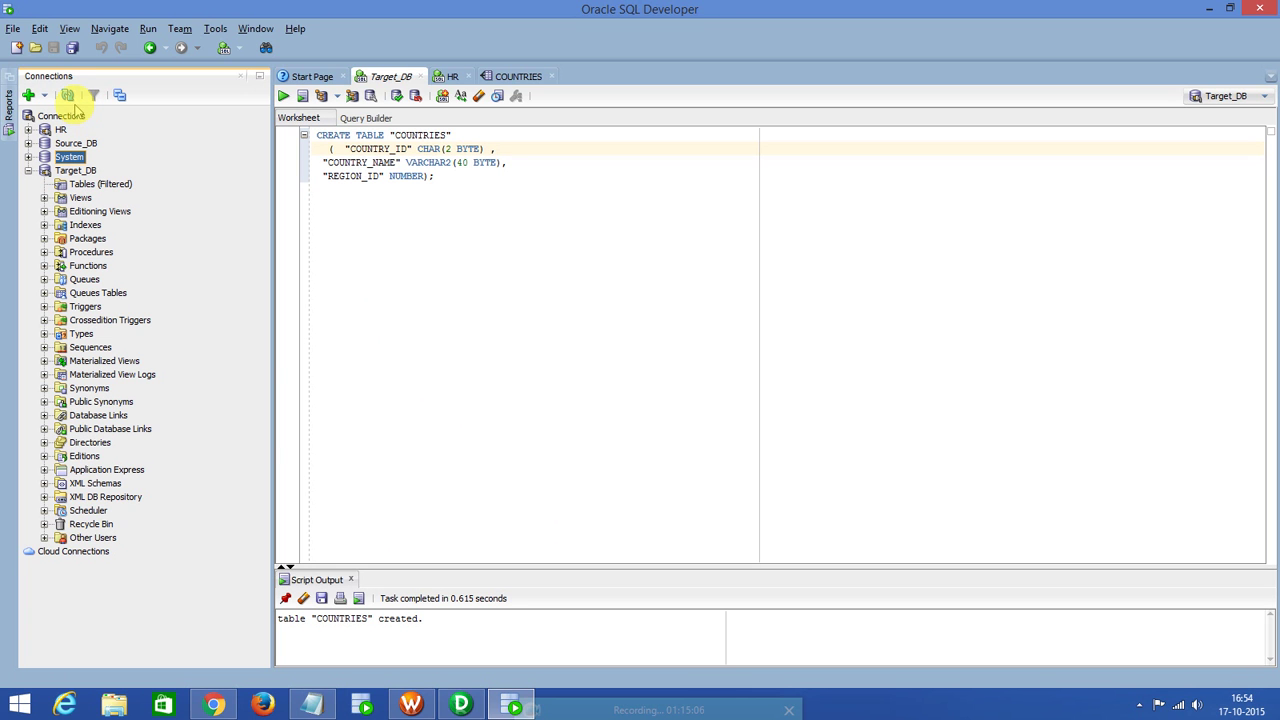
pyautogui.click(75, 170)
pyautogui.click(66, 96)
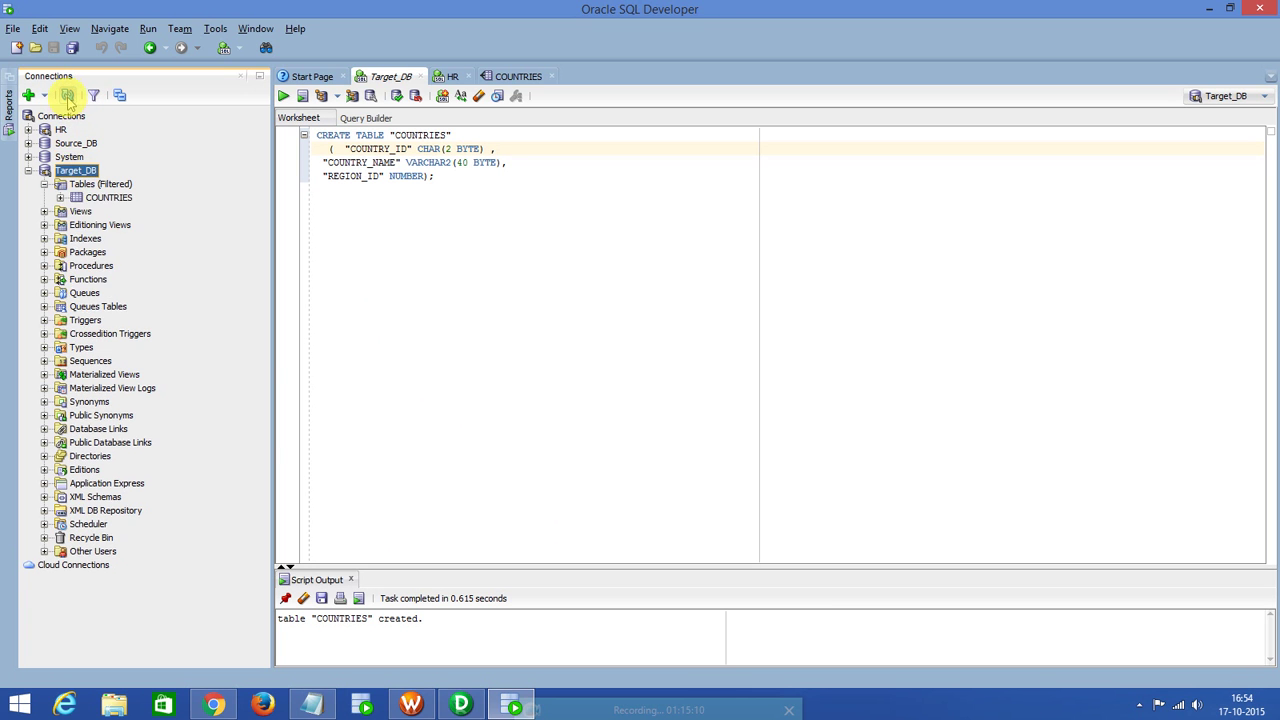
pyautogui.click(112, 198)
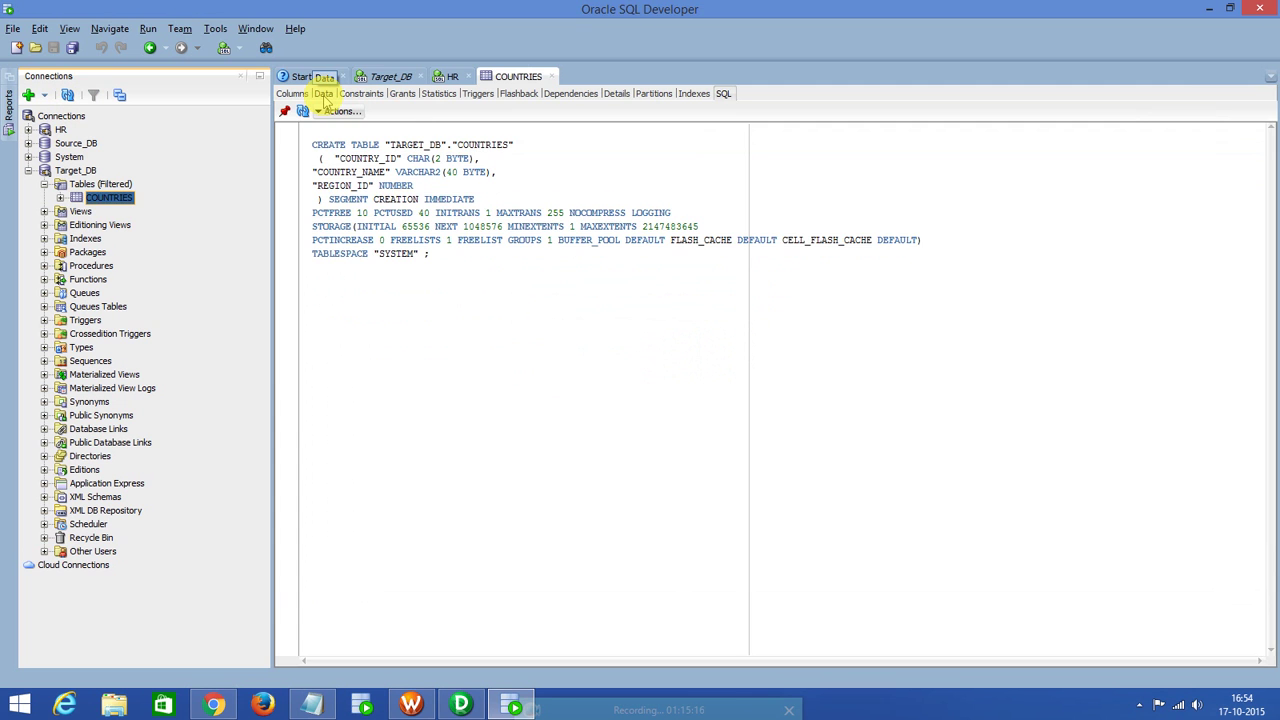
pyautogui.click(323, 95)
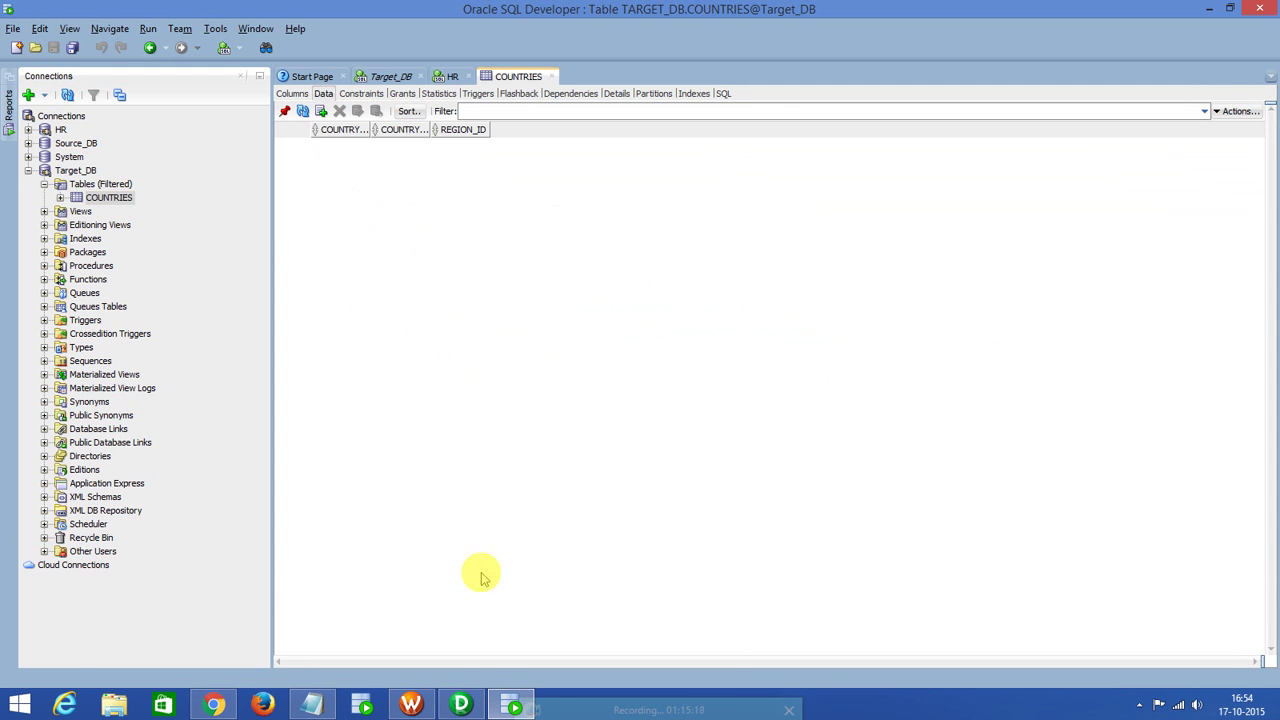
pyautogui.click(462, 704)
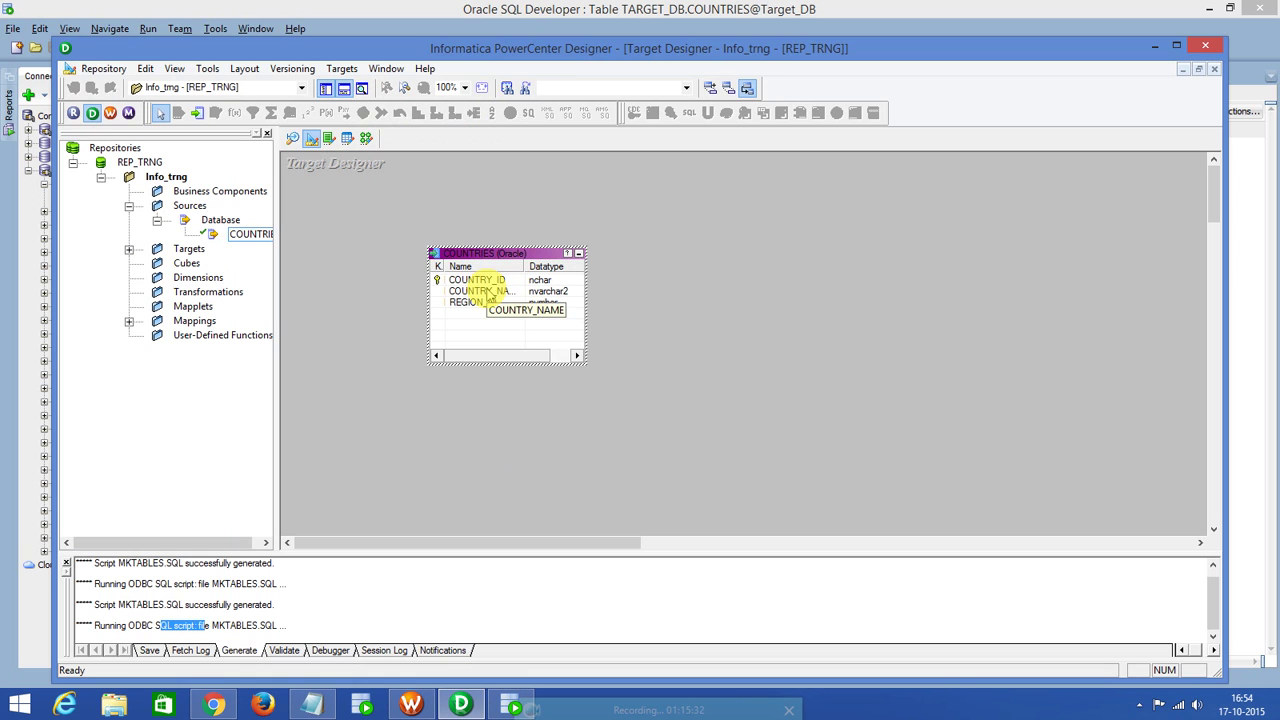
# Place the COUNTRIES source and COUNTRIES target definitions onto the m_map_test mapping.
pyautogui.click(366, 138)
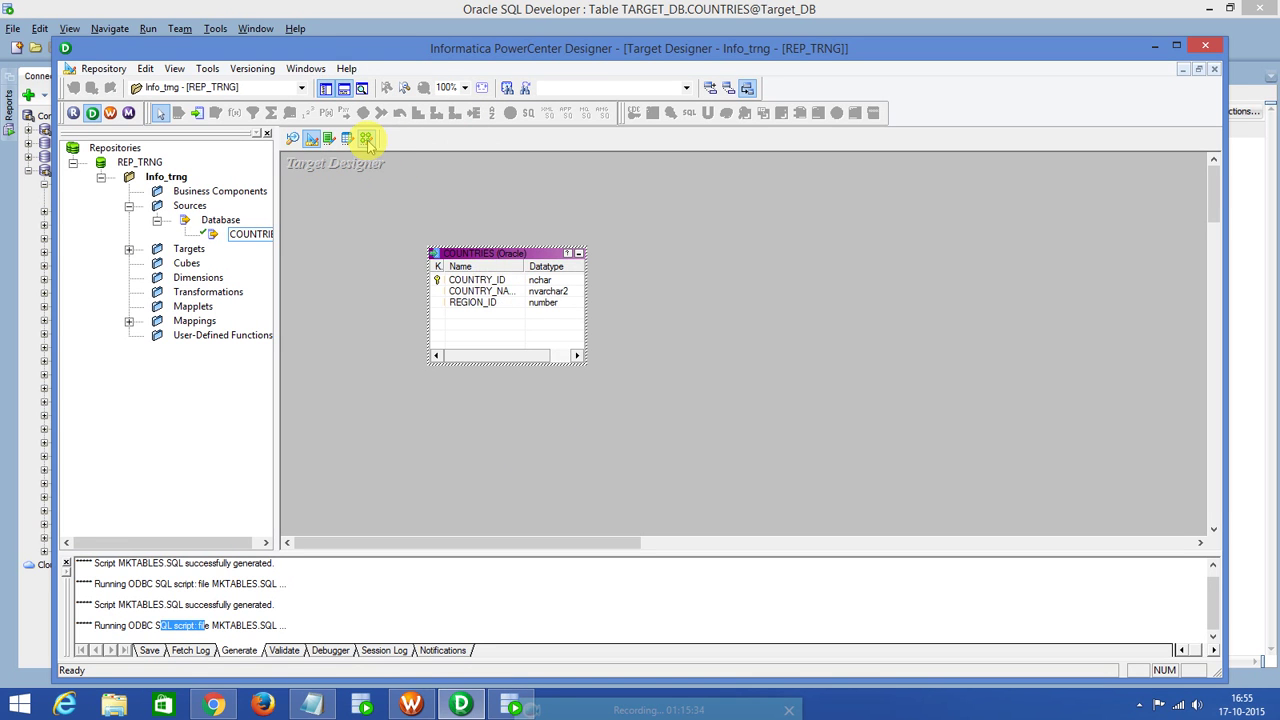
pyautogui.click(128, 250)
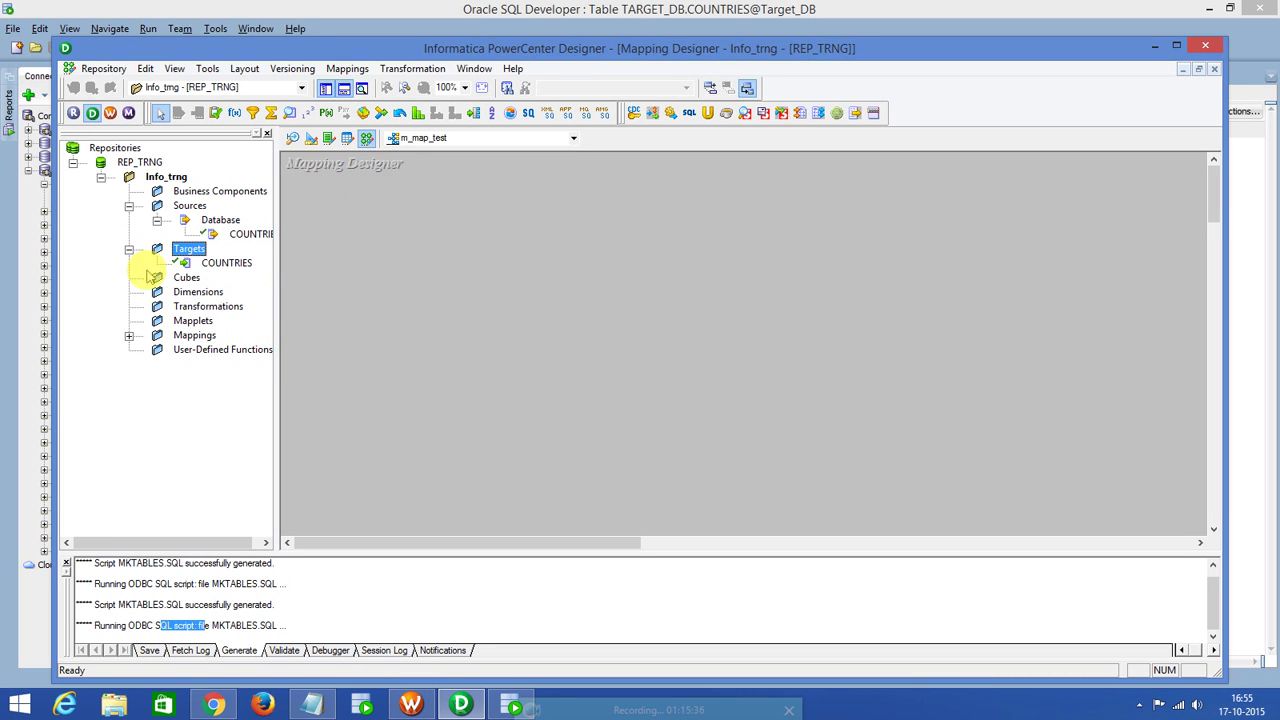
pyautogui.moveTo(246, 236); pyautogui.dragTo(384, 240)
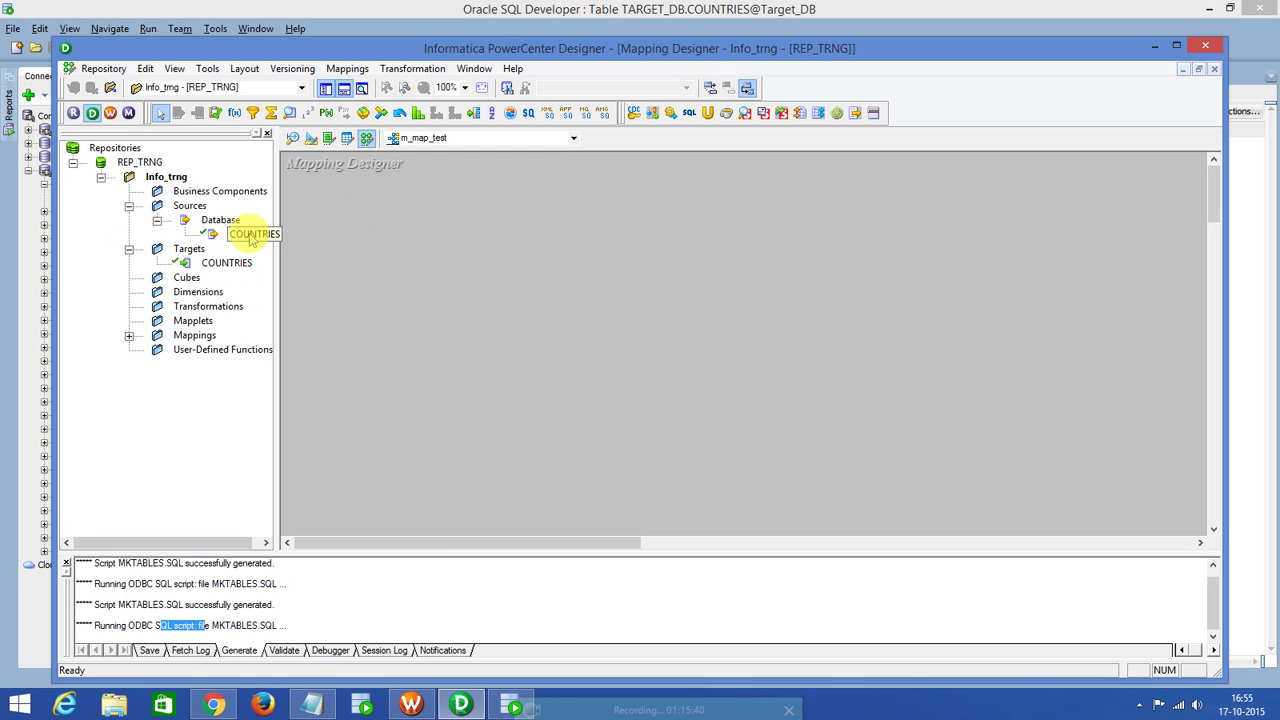
pyautogui.moveTo(249, 234); pyautogui.dragTo(366, 234)
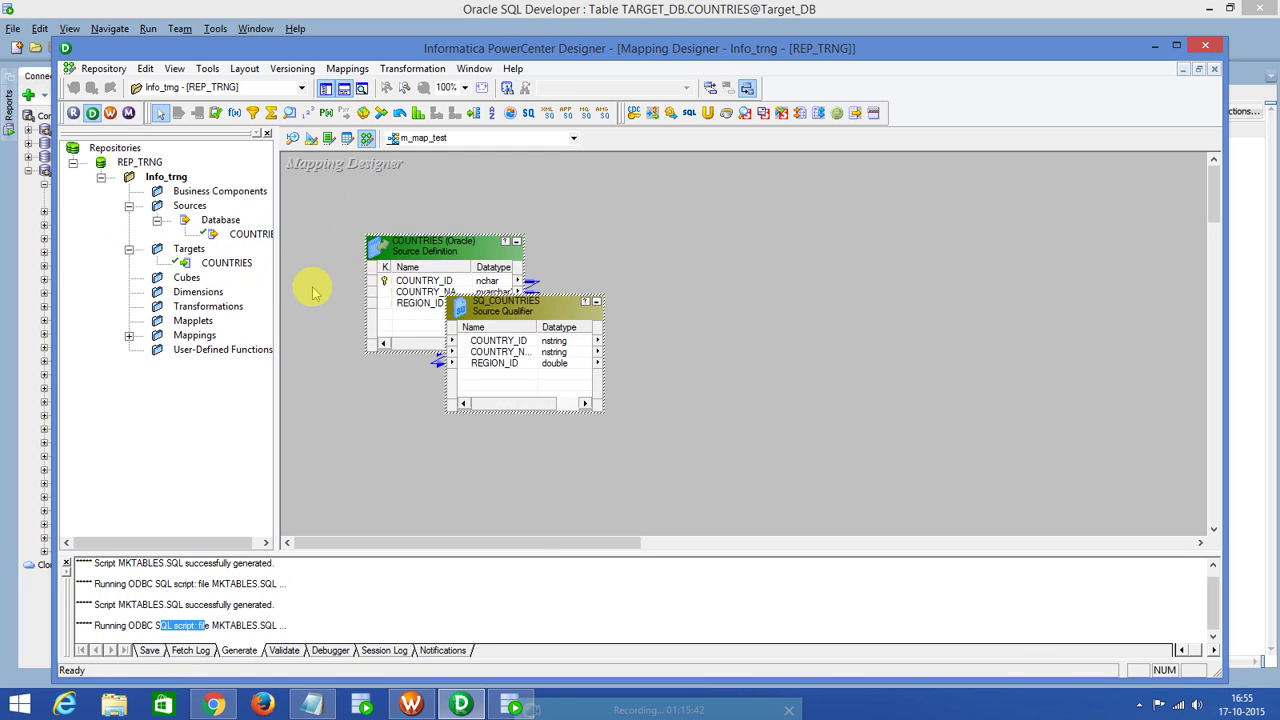
pyautogui.moveTo(229, 263); pyautogui.dragTo(748, 305)
pyautogui.click(490, 341)
# Link all SQ_COUNTRIES ports to COUNTRIES1 and save m_map_test, confirming it is VALID.
pyautogui.rightClick(508, 350)
pyautogui.click(510, 350)
pyautogui.moveTo(462, 341); pyautogui.dragTo(805, 362)
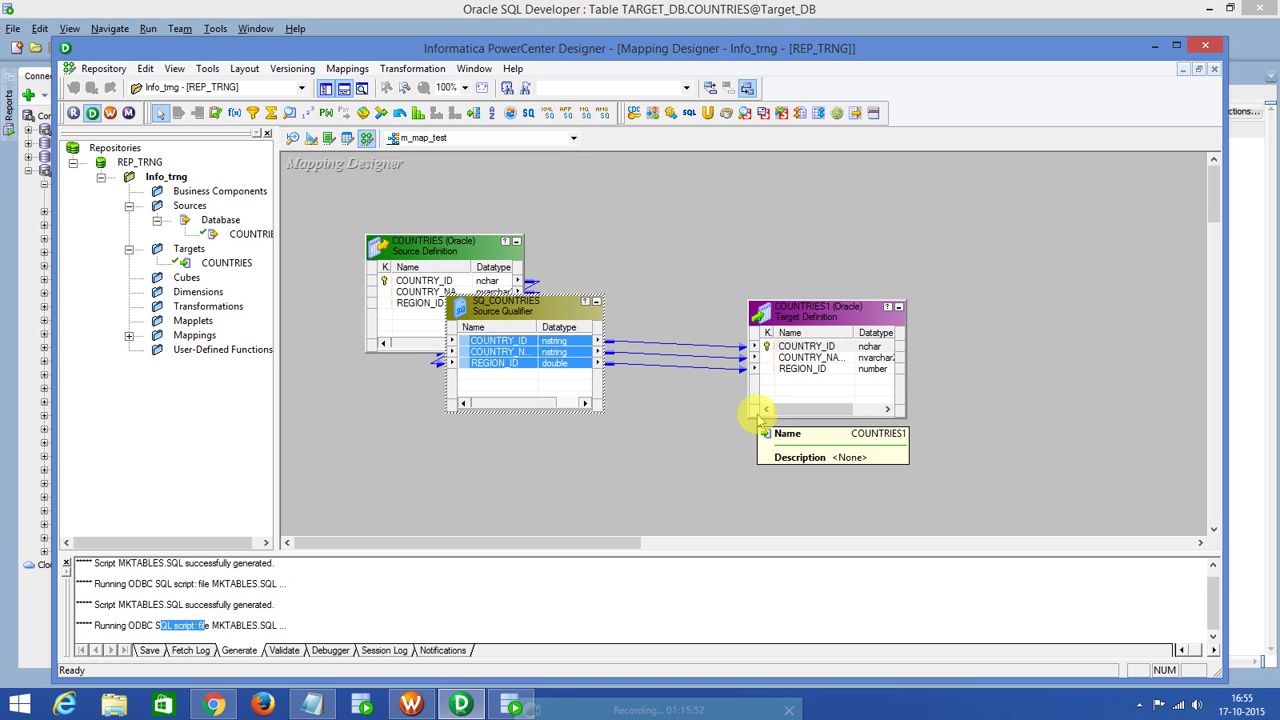
pyautogui.hotkey('ctrl', 's')
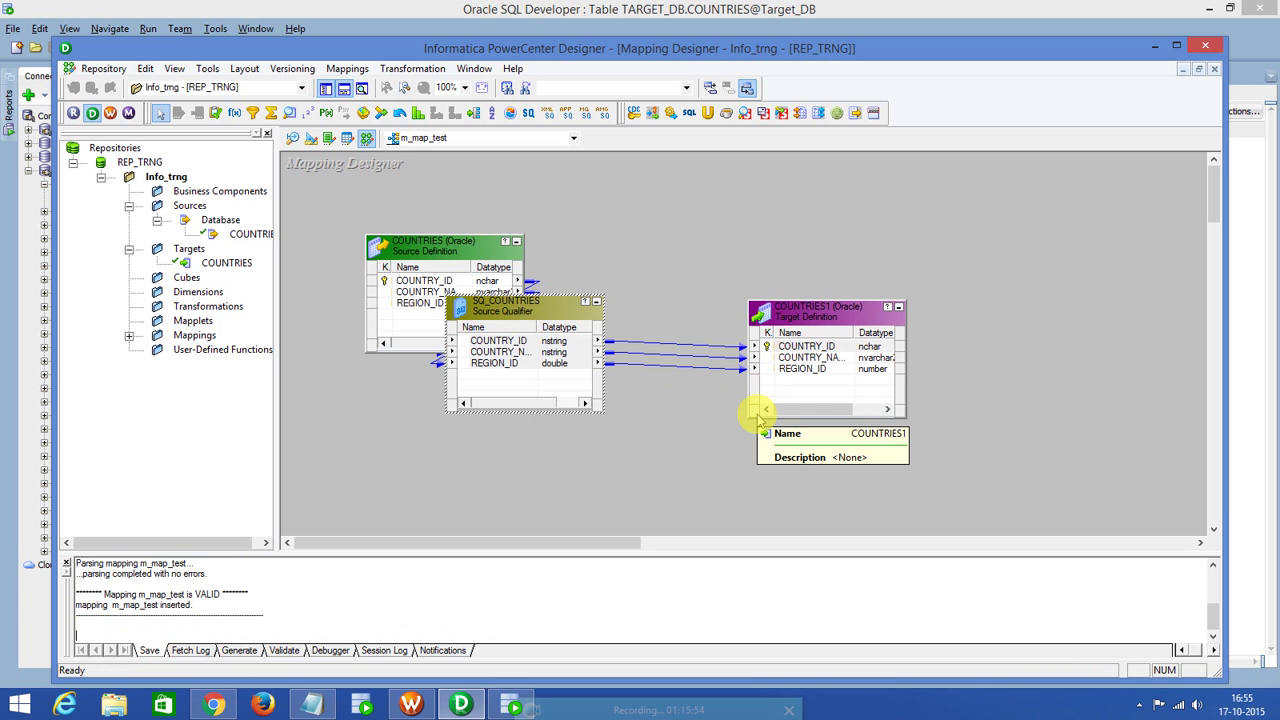
pyautogui.moveTo(224, 594); pyautogui.dragTo(188, 597)
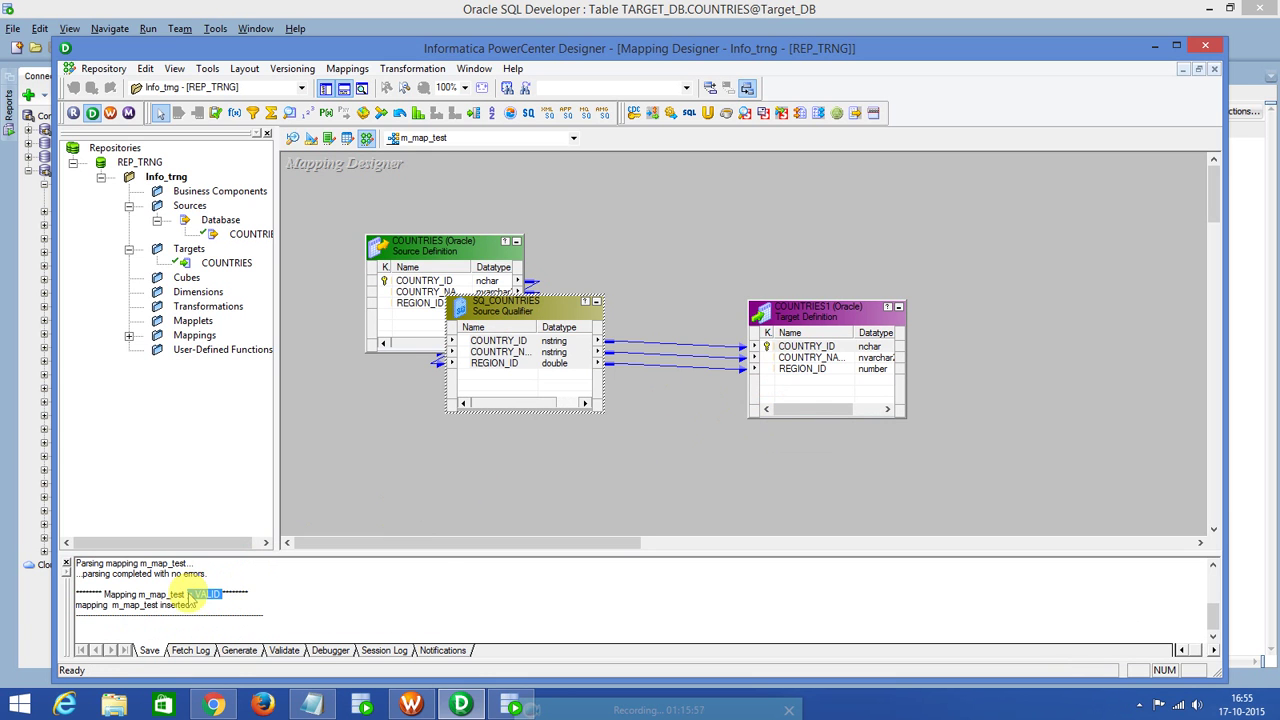
pyautogui.click(348, 70)
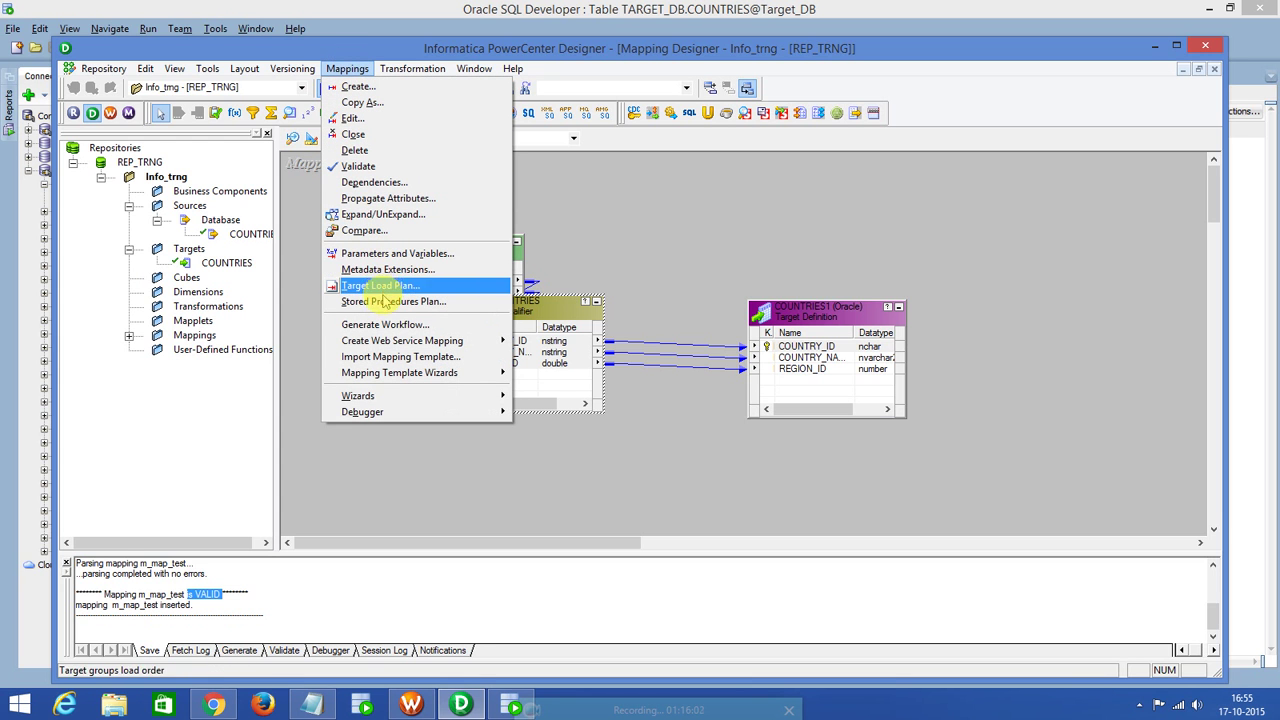
# Generate wf_m_map_test from m_map_test with a non-reusable session and COUNTRIES1 writing to Target_DB.
pyautogui.click(378, 324)
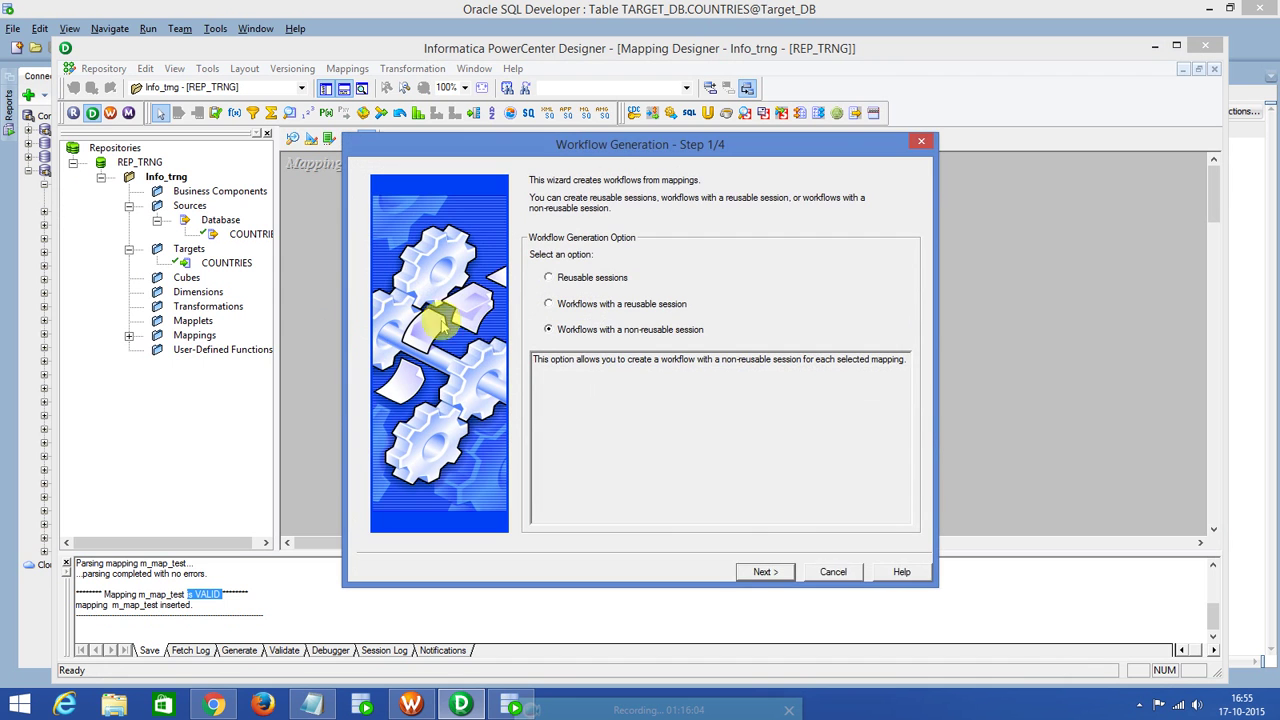
pyautogui.click(765, 574)
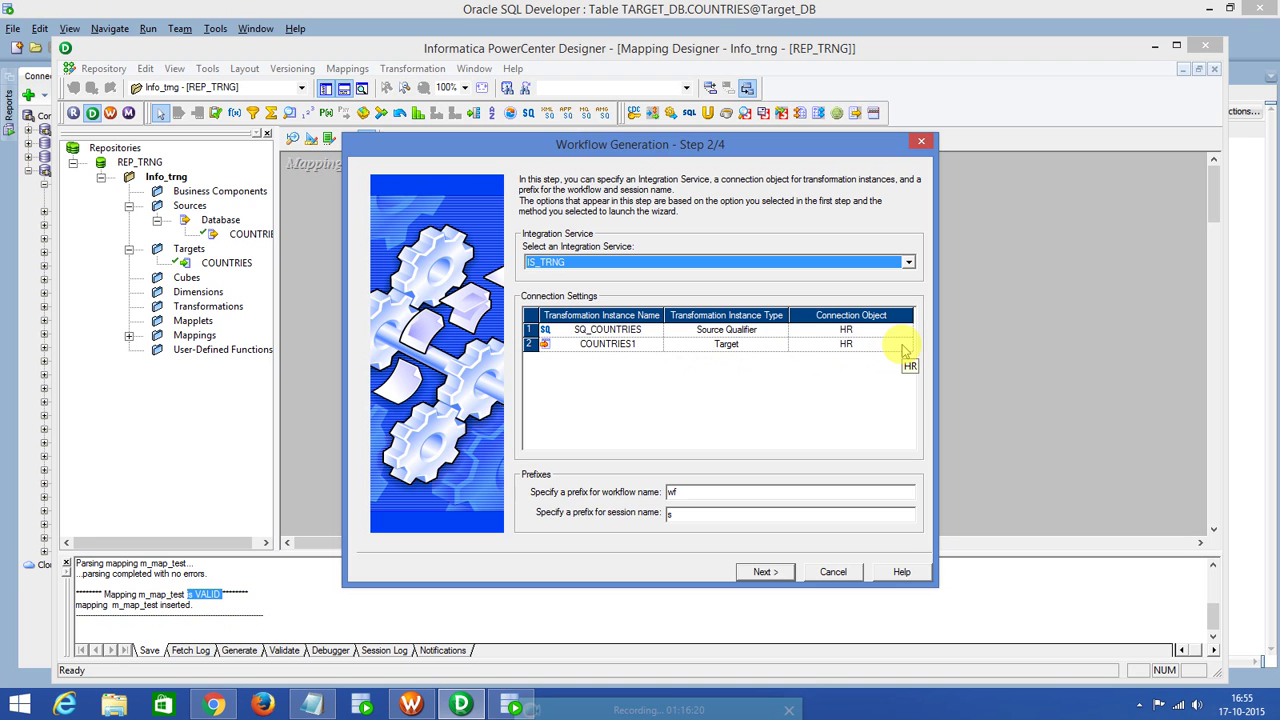
pyautogui.click(904, 344)
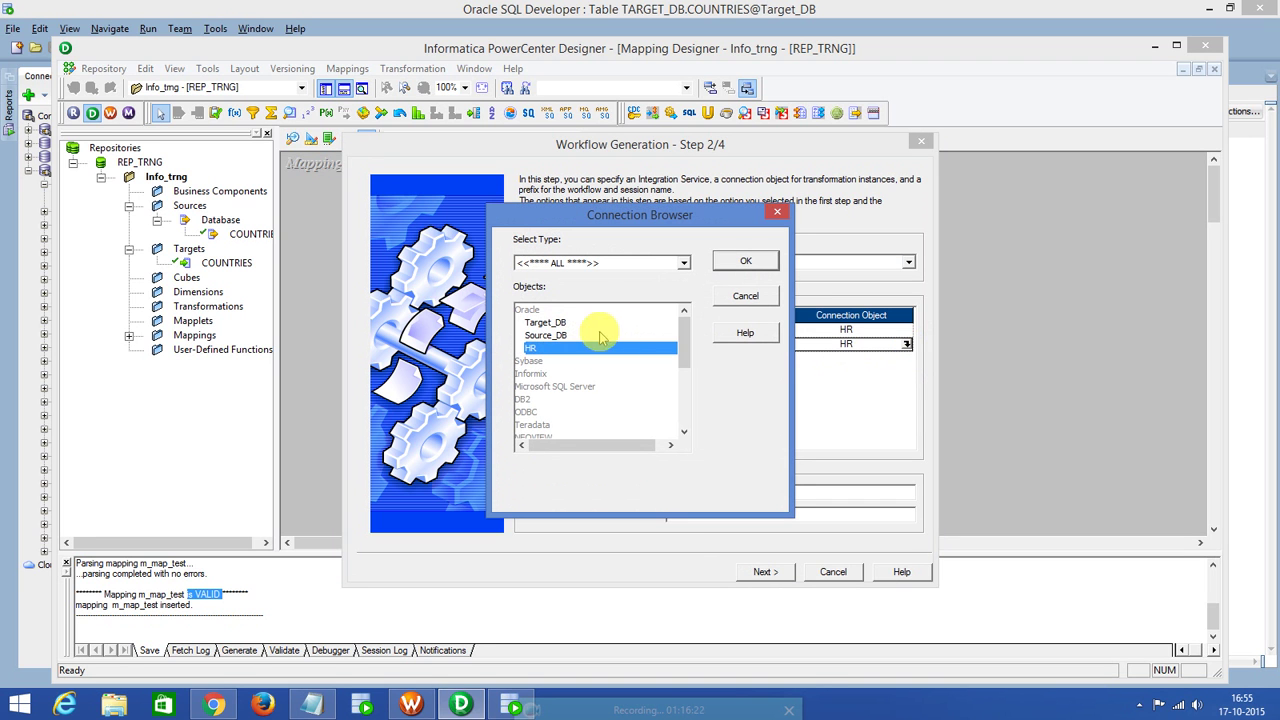
pyautogui.click(545, 322)
pyautogui.click(745, 260)
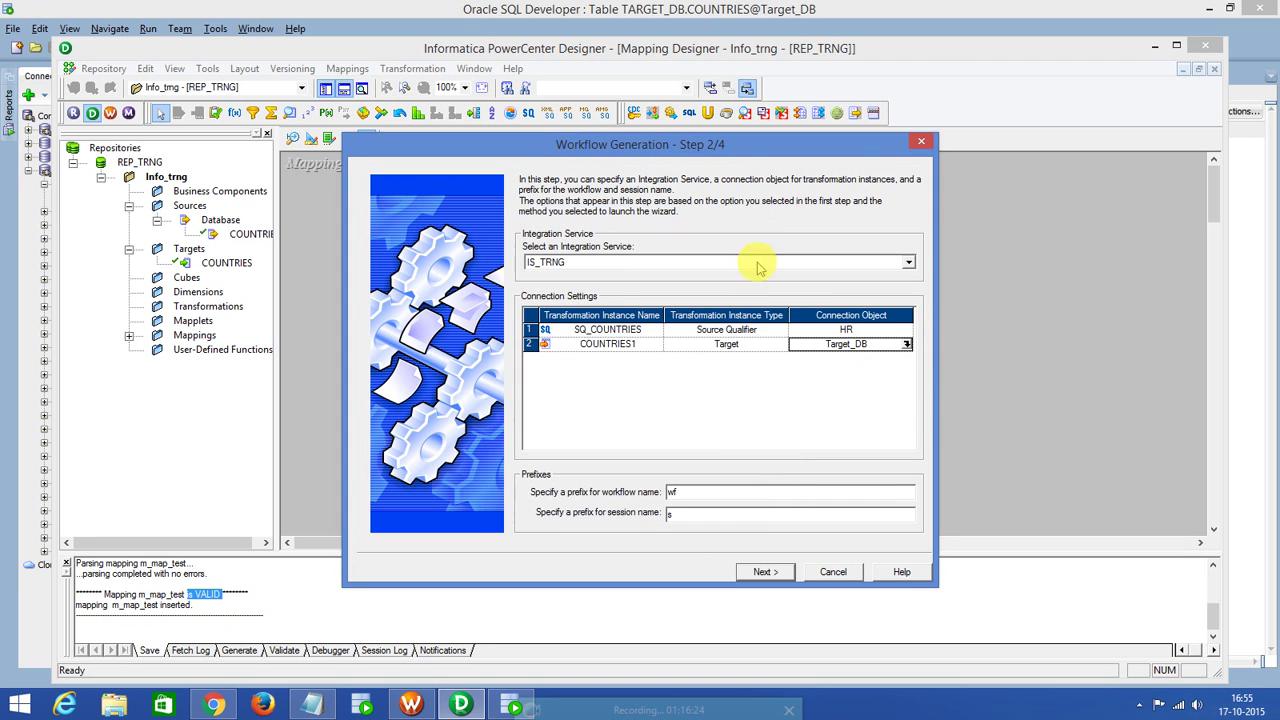
pyautogui.click(763, 572)
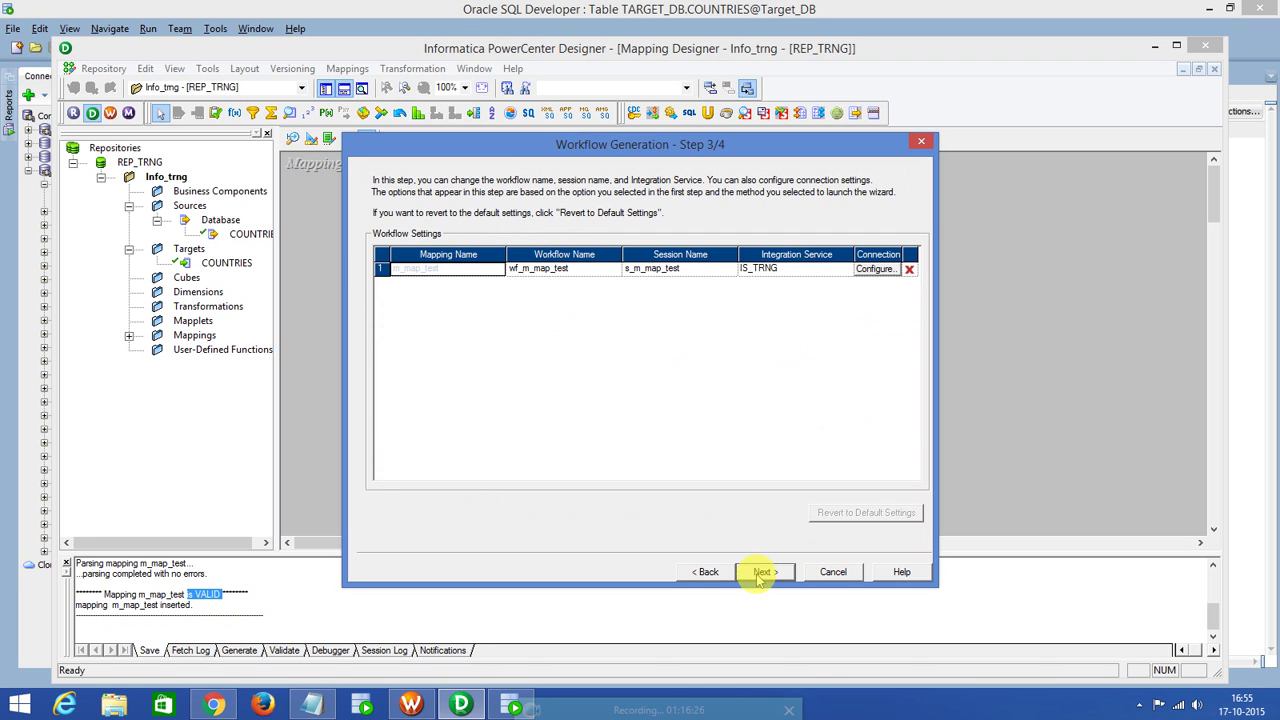
pyautogui.click(760, 575)
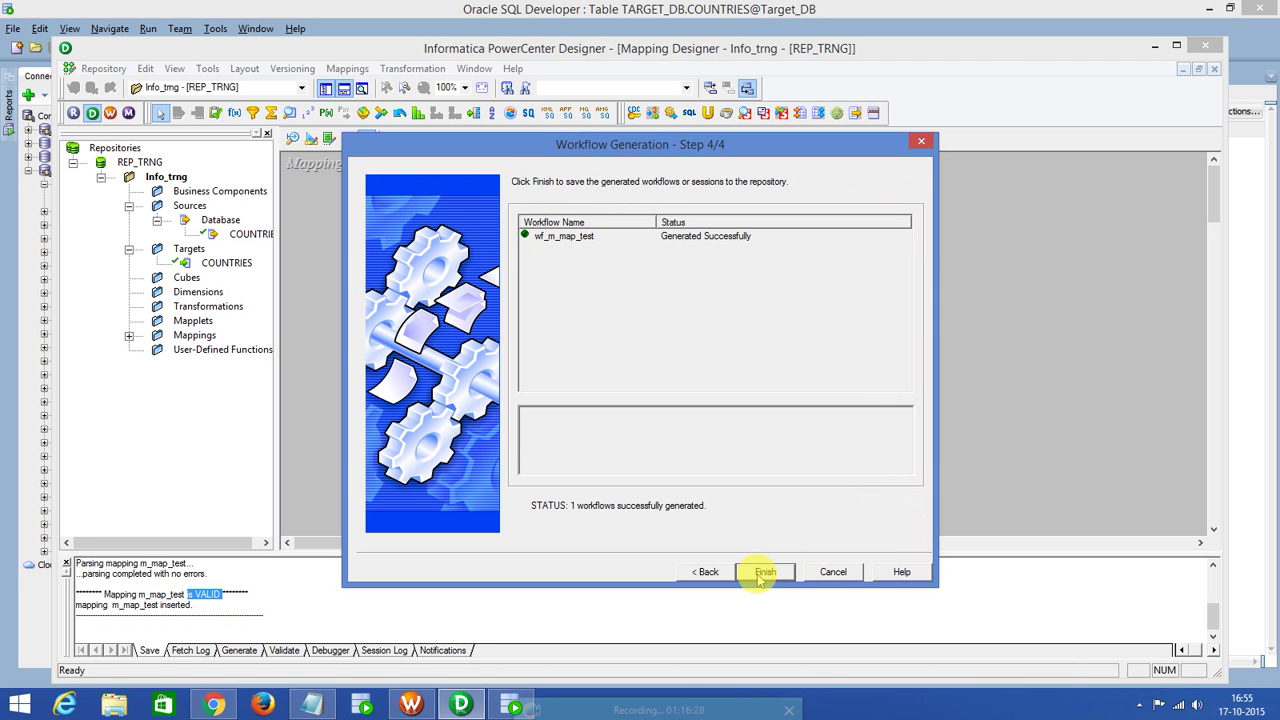
pyautogui.click(762, 574)
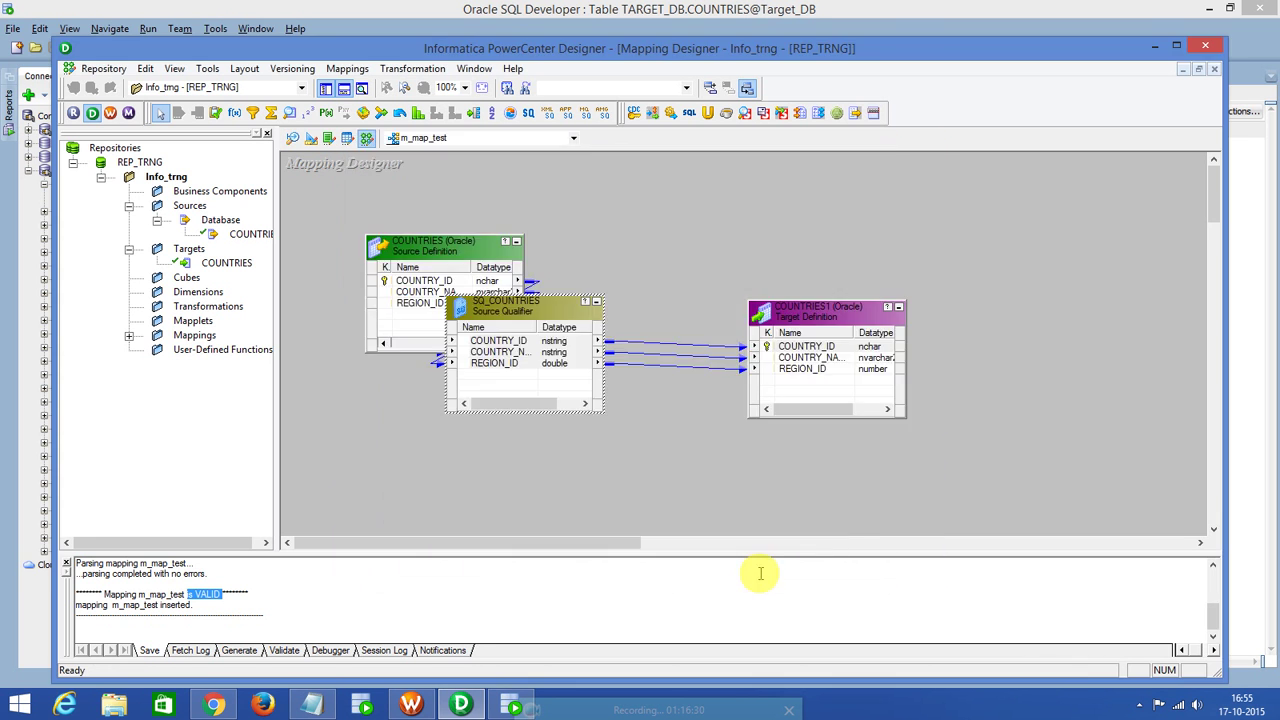
pyautogui.doubleClick(838, 320)
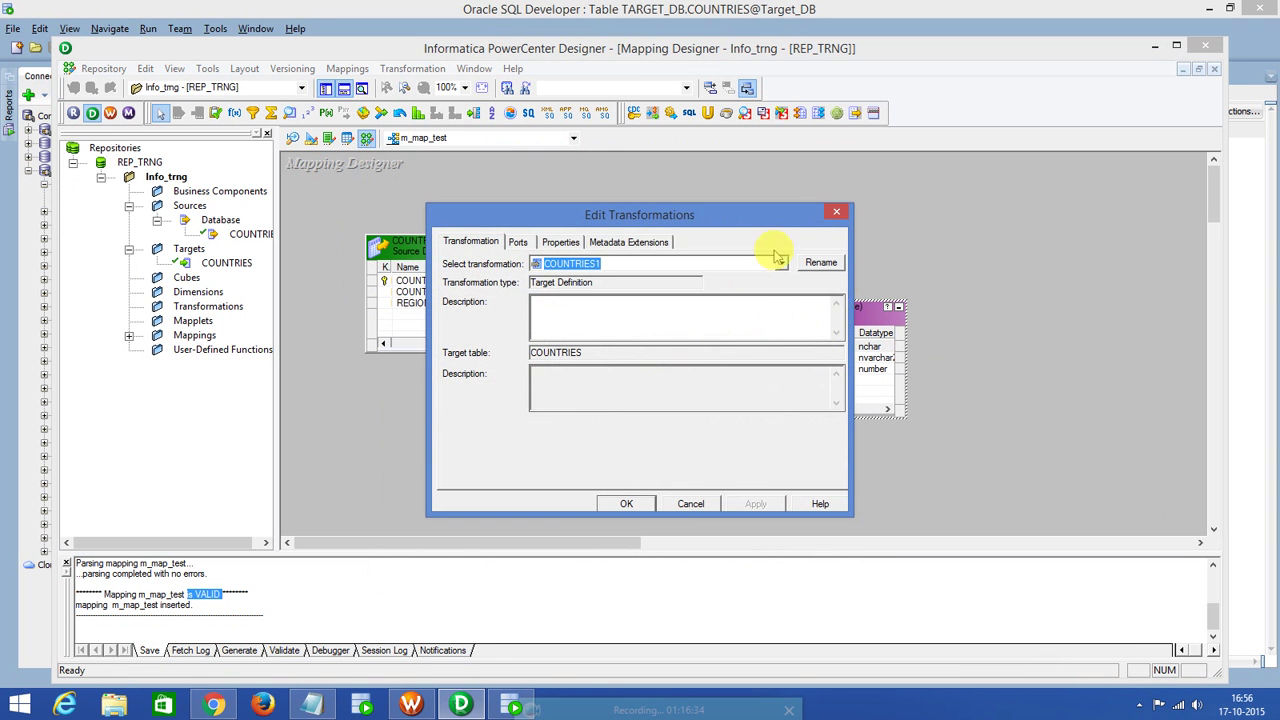
pyautogui.click(837, 214)
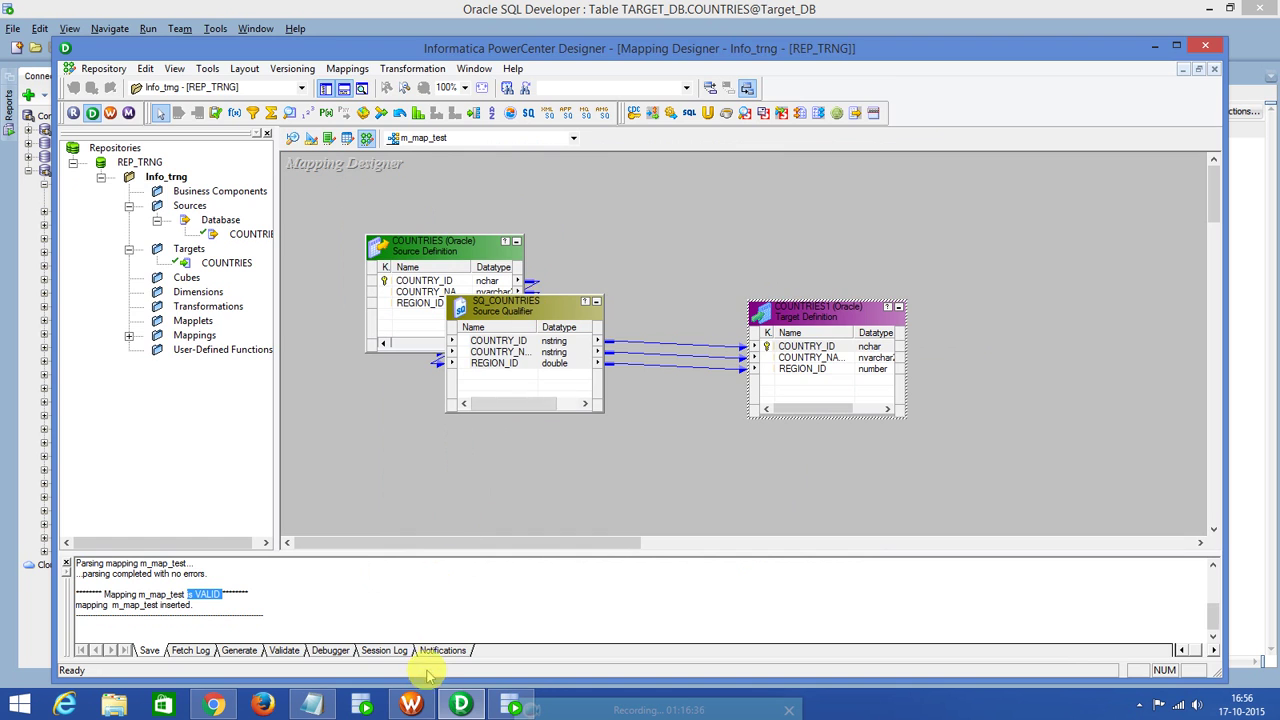
pyautogui.click(408, 706)
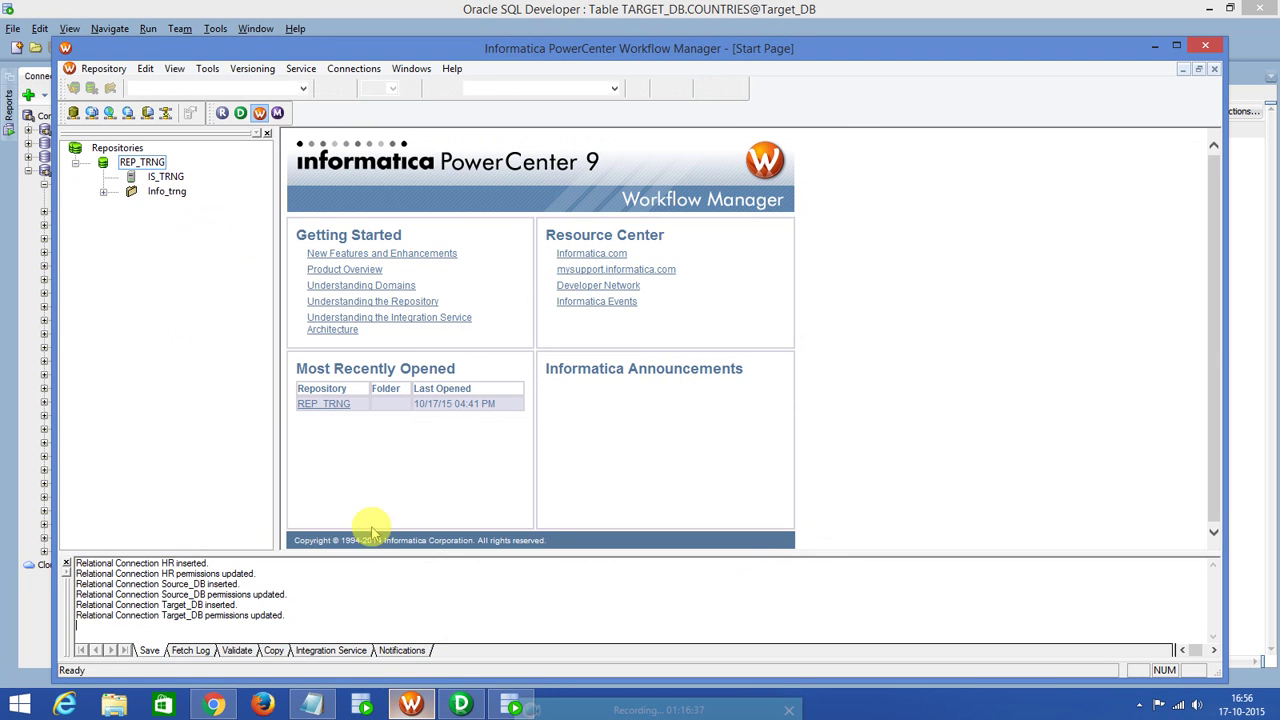
# Open the Info_trng folder and load wf_m_map_test onto the Workflow Designer canvas.
pyautogui.doubleClick(165, 191)
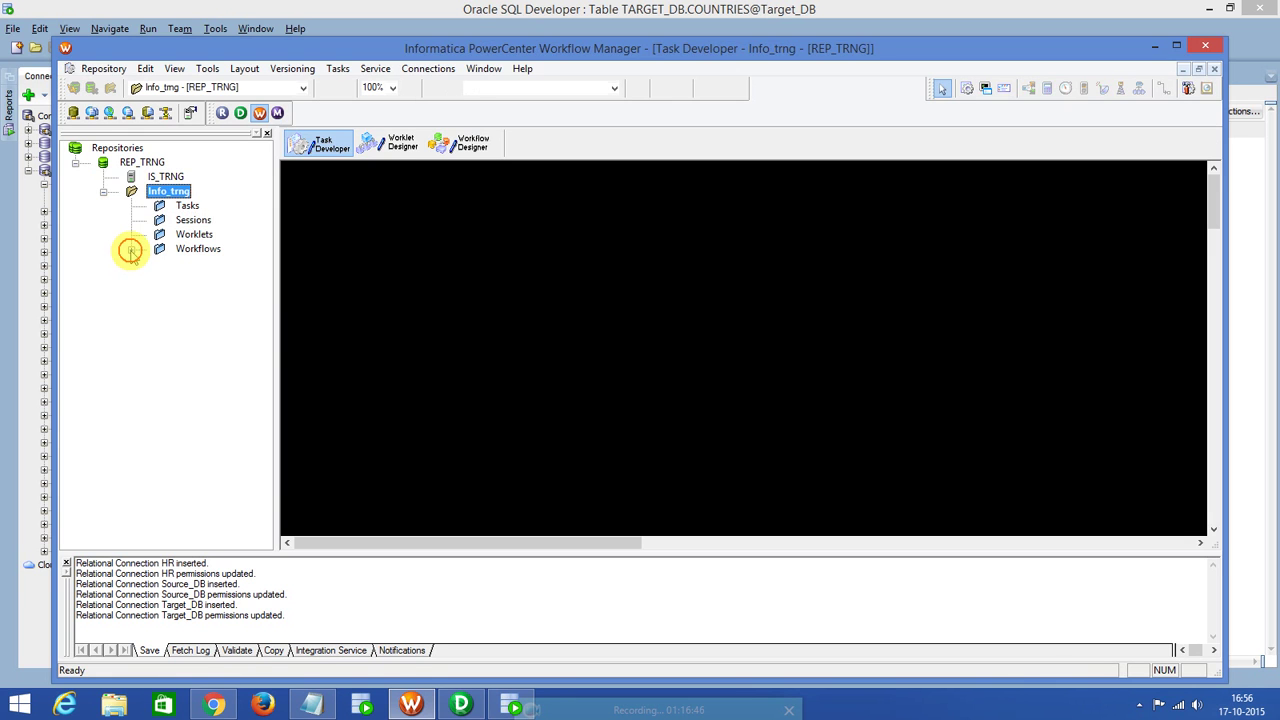
pyautogui.click(131, 249)
pyautogui.click(214, 264)
pyautogui.click(460, 141)
pyautogui.moveTo(243, 268); pyautogui.dragTo(380, 251)
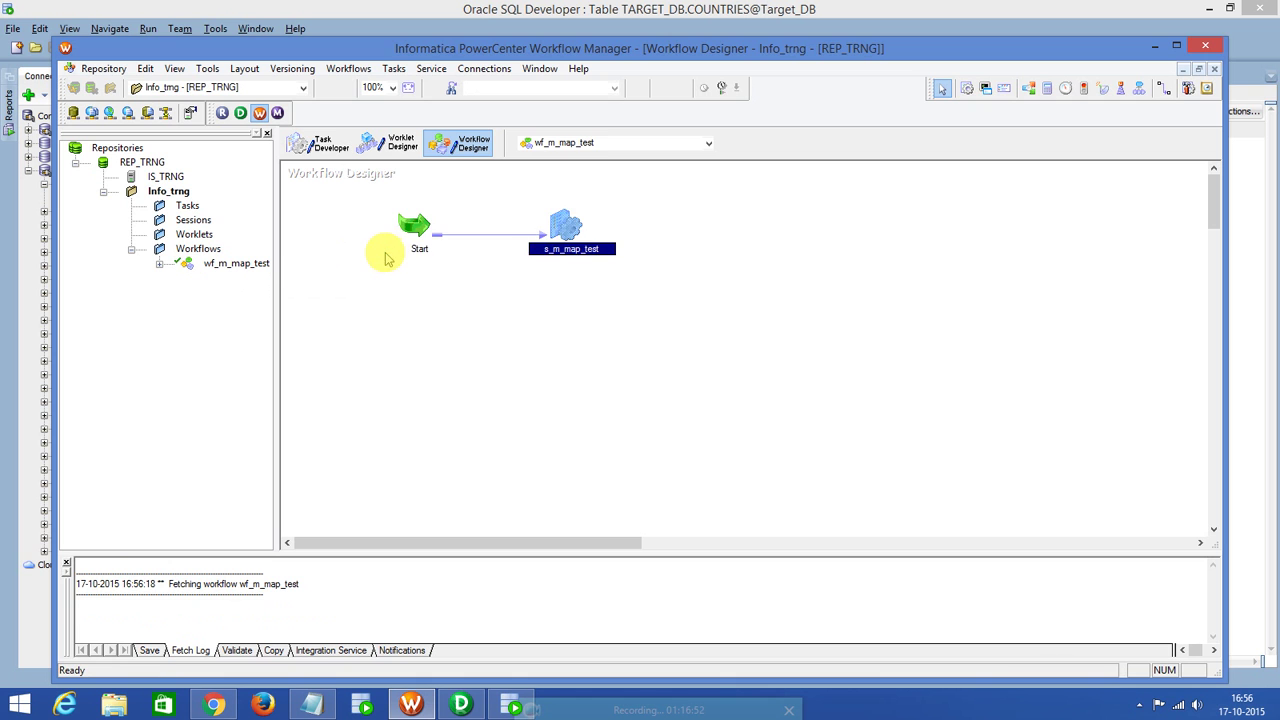
# Check the s_m_map_test session's SQ_COUNTRIES and COUNTRIES1 connections on its Mapping tab.
pyautogui.click(567, 226)
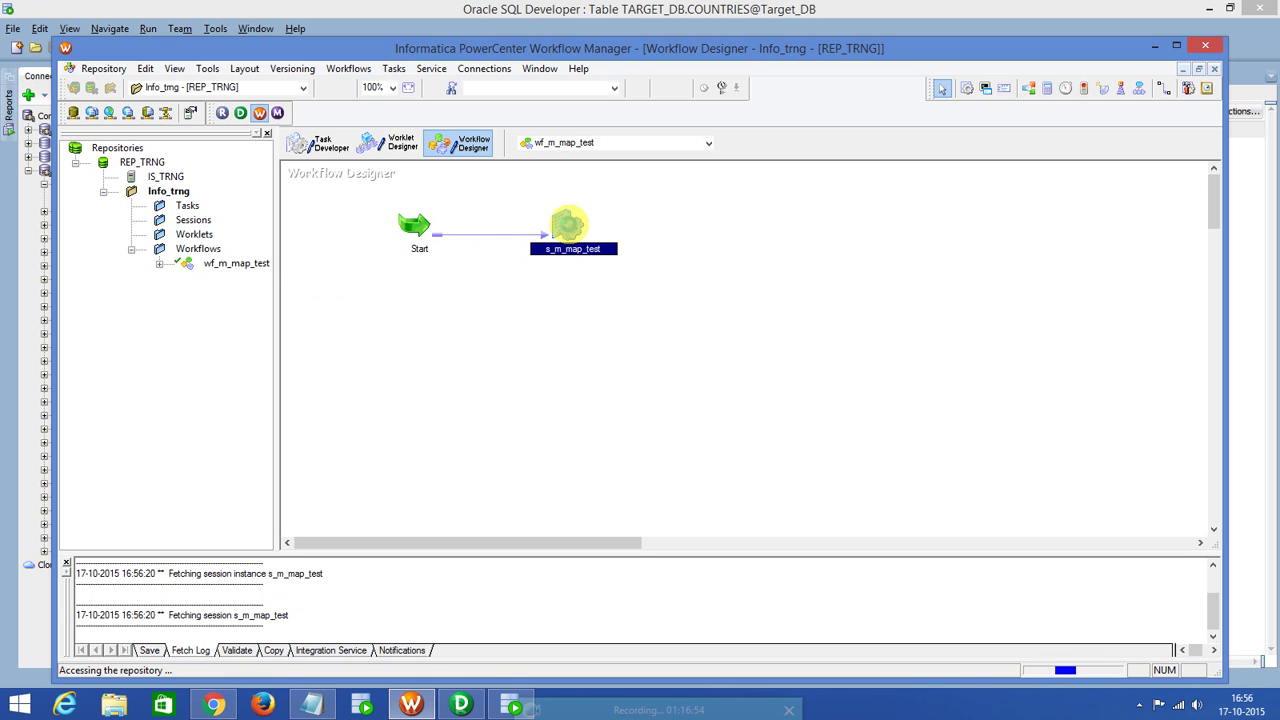
pyautogui.doubleClick(567, 226)
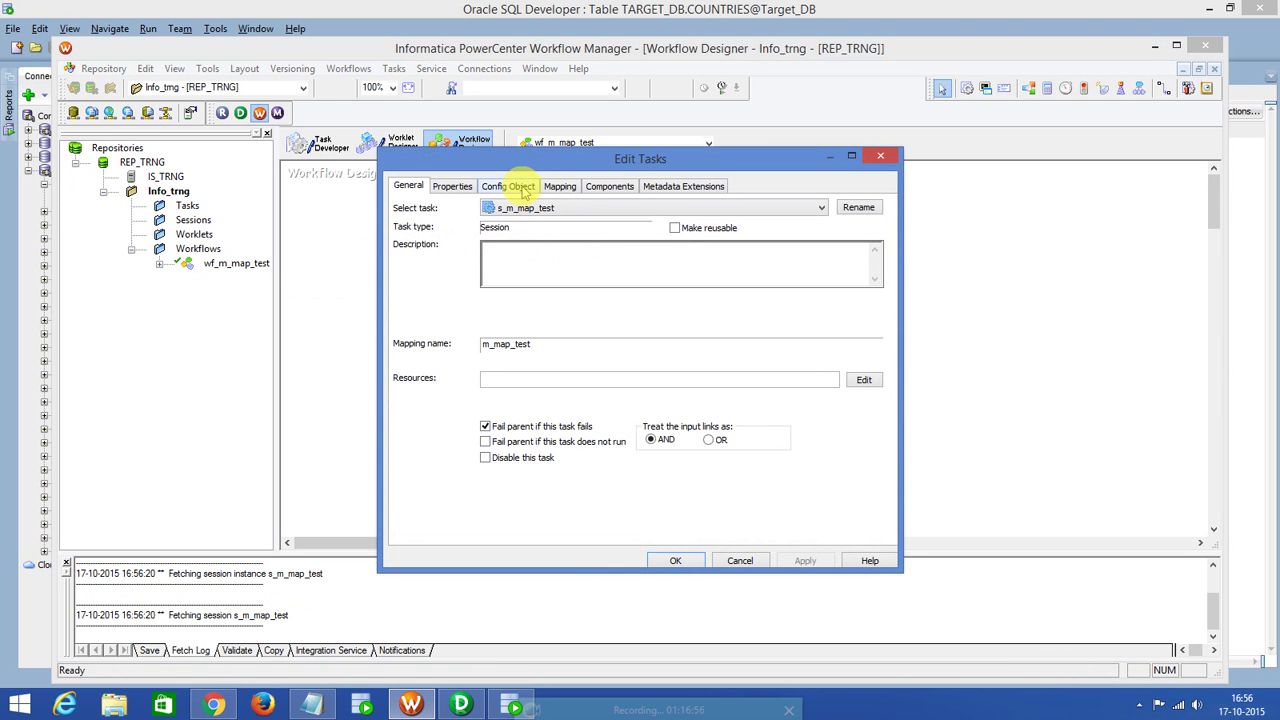
pyautogui.click(556, 186)
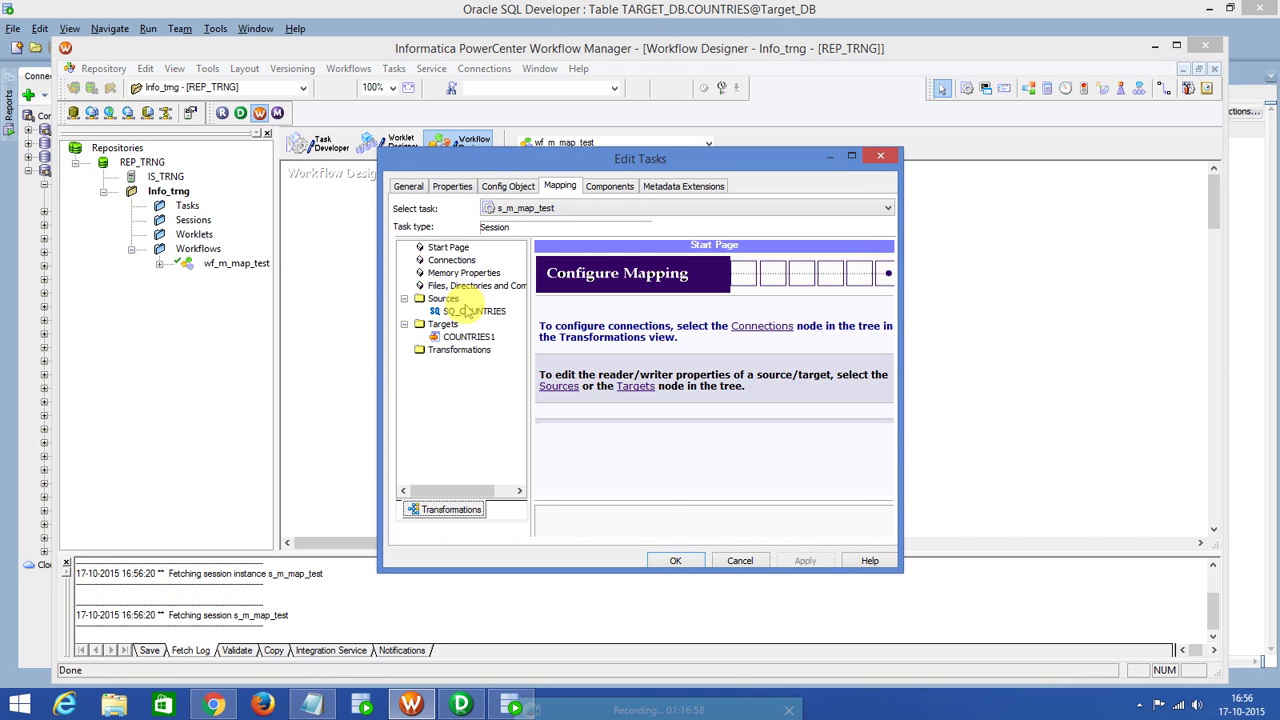
pyautogui.click(472, 310)
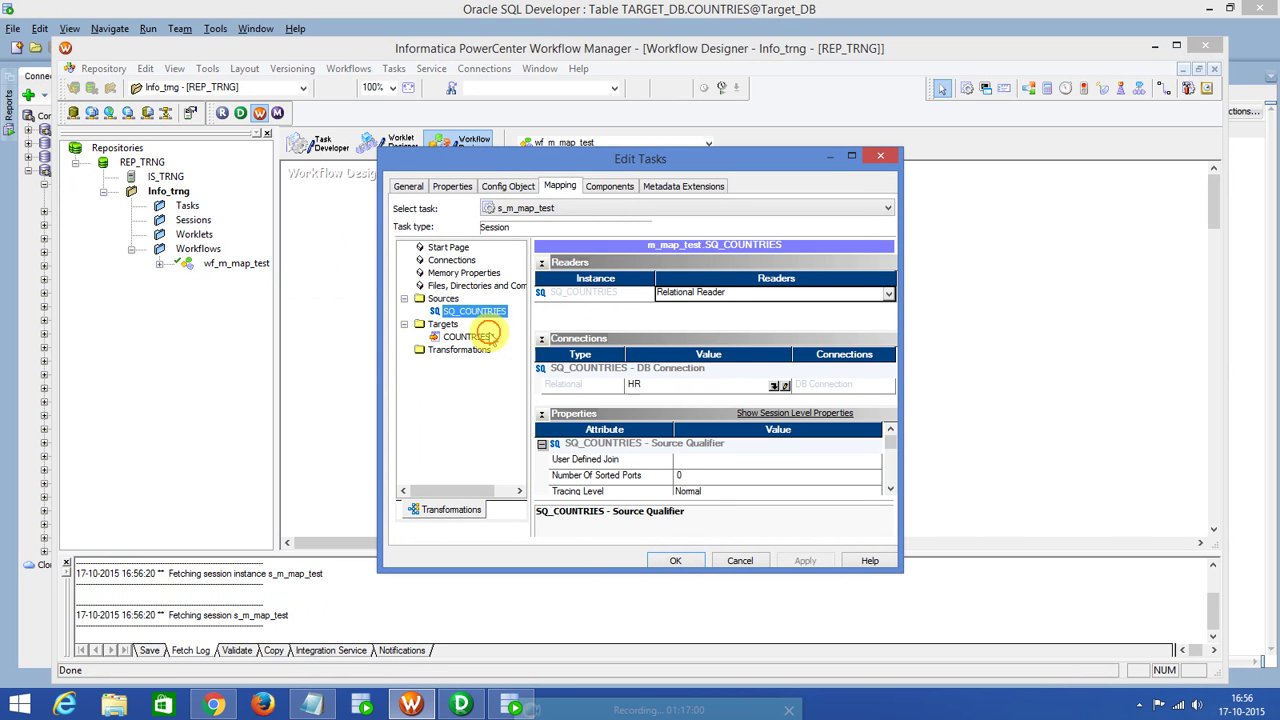
pyautogui.click(470, 337)
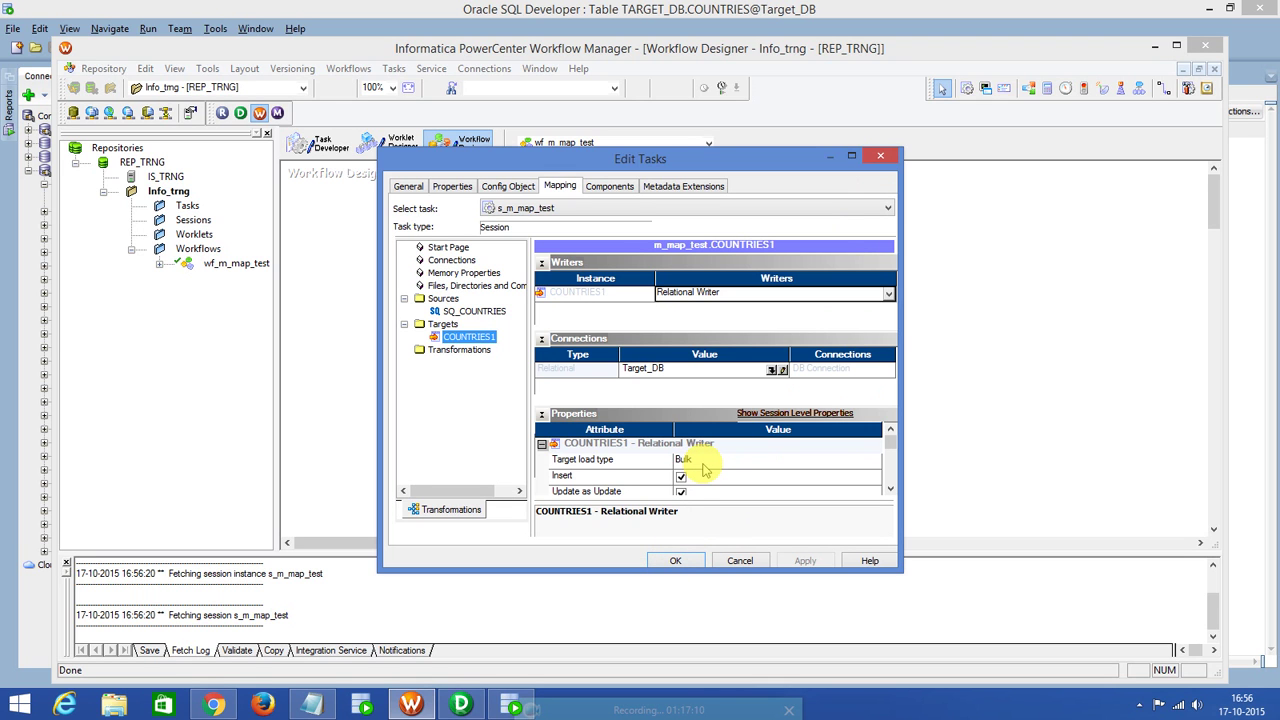
pyautogui.click(676, 561)
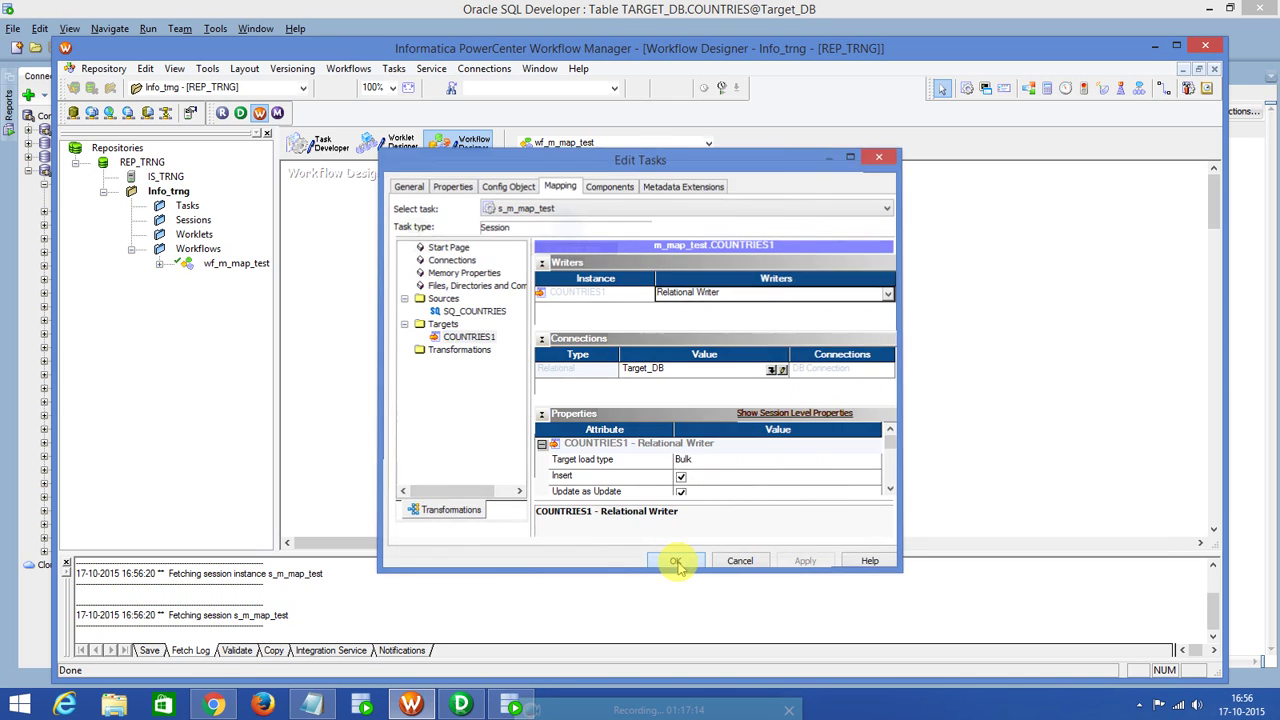
# Start wf_m_map_test and let Workflow Manager through the firewall, including public networks.
pyautogui.click(345, 70)
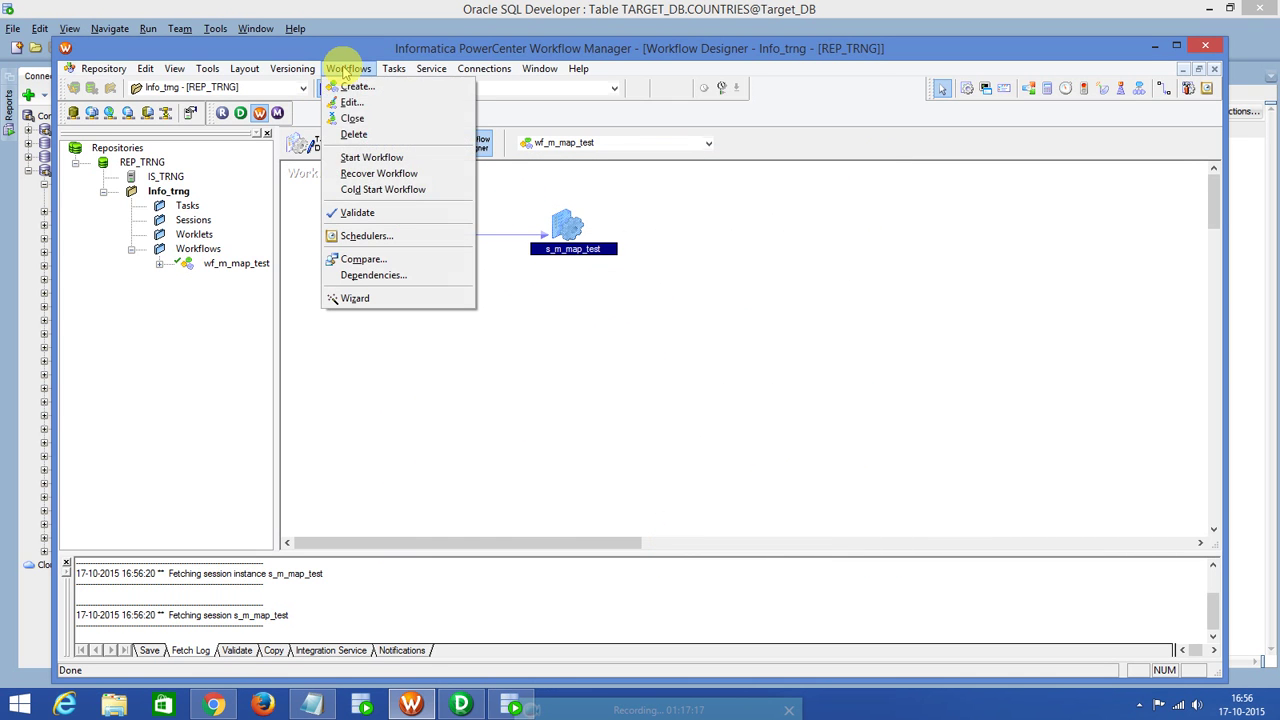
pyautogui.click(361, 162)
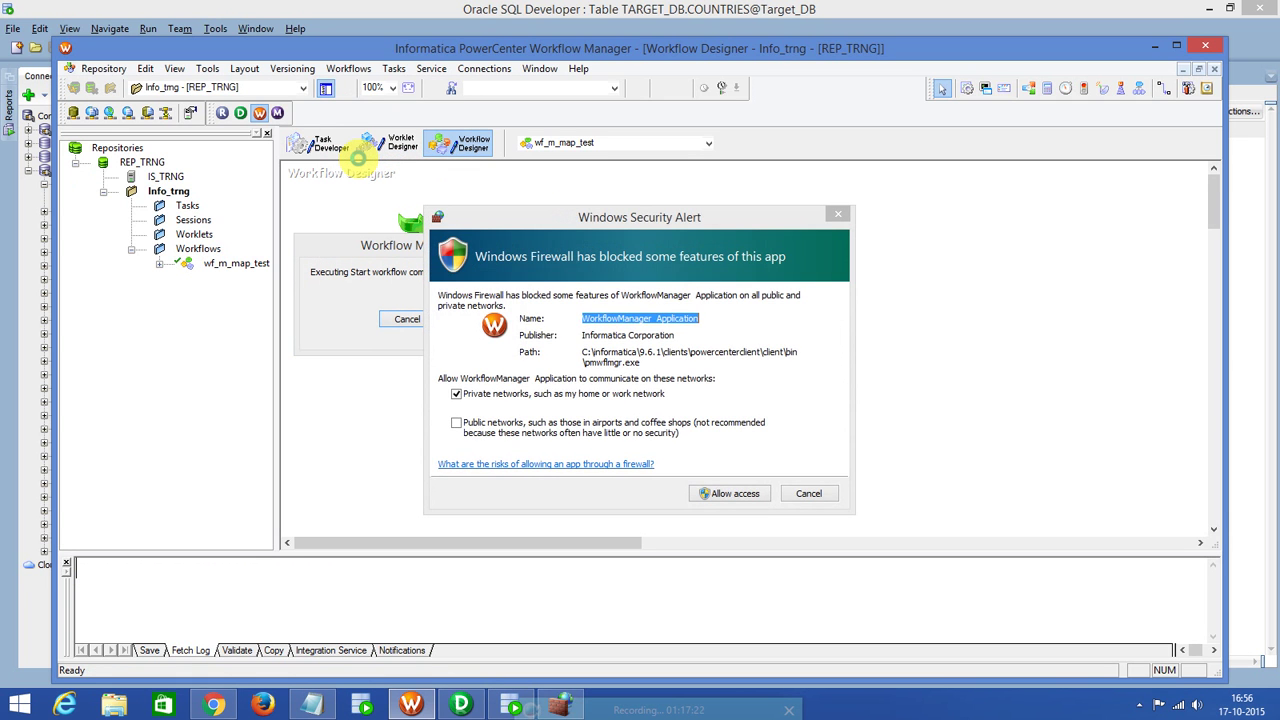
pyautogui.click(457, 423)
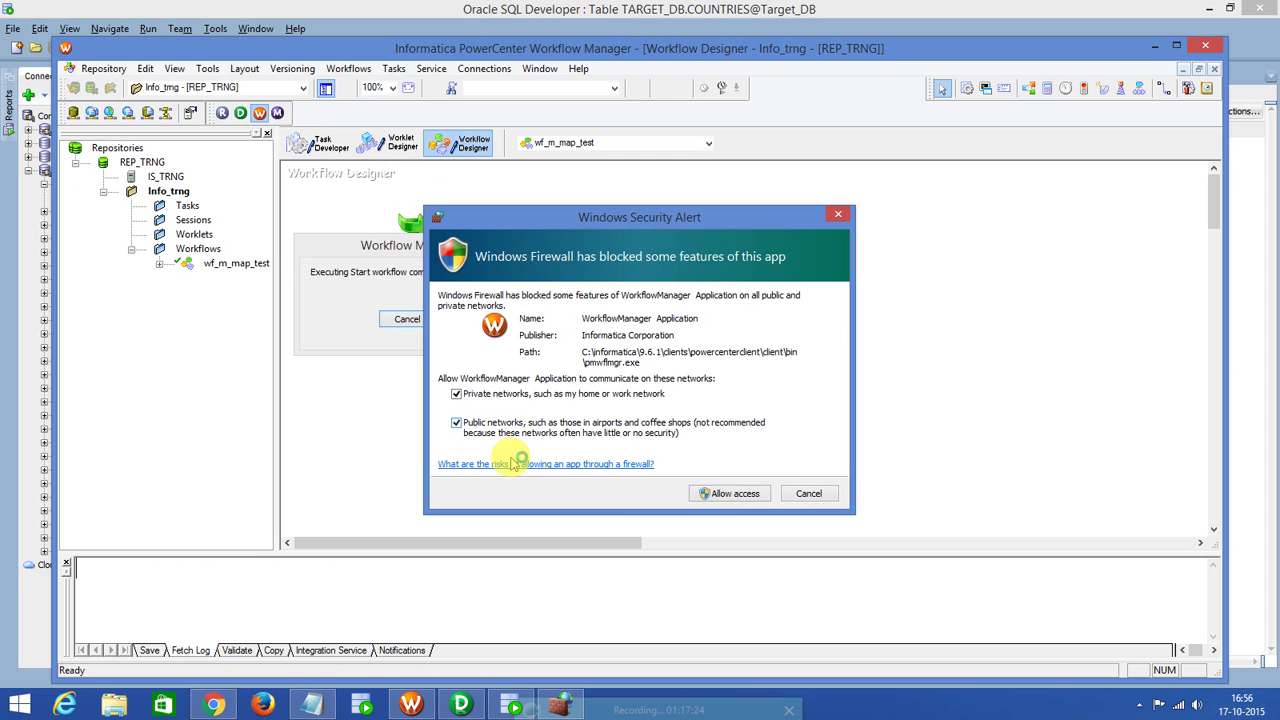
pyautogui.click(733, 495)
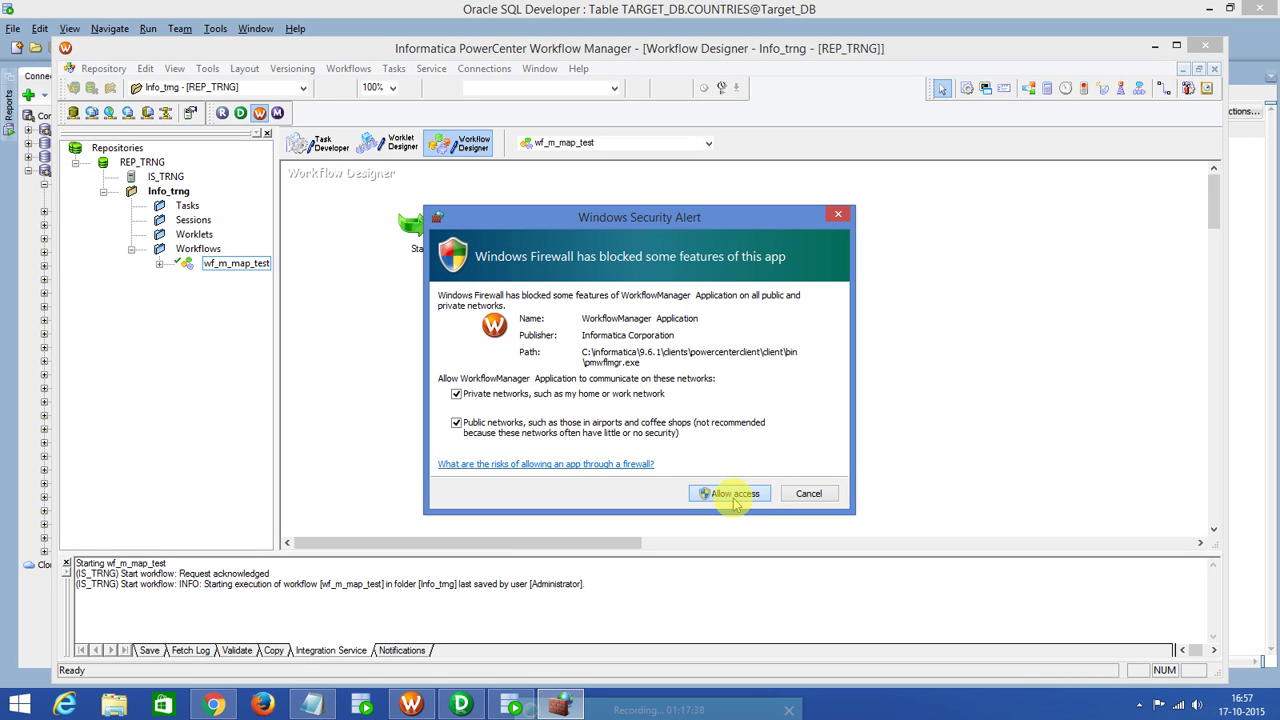
pyautogui.click(733, 496)
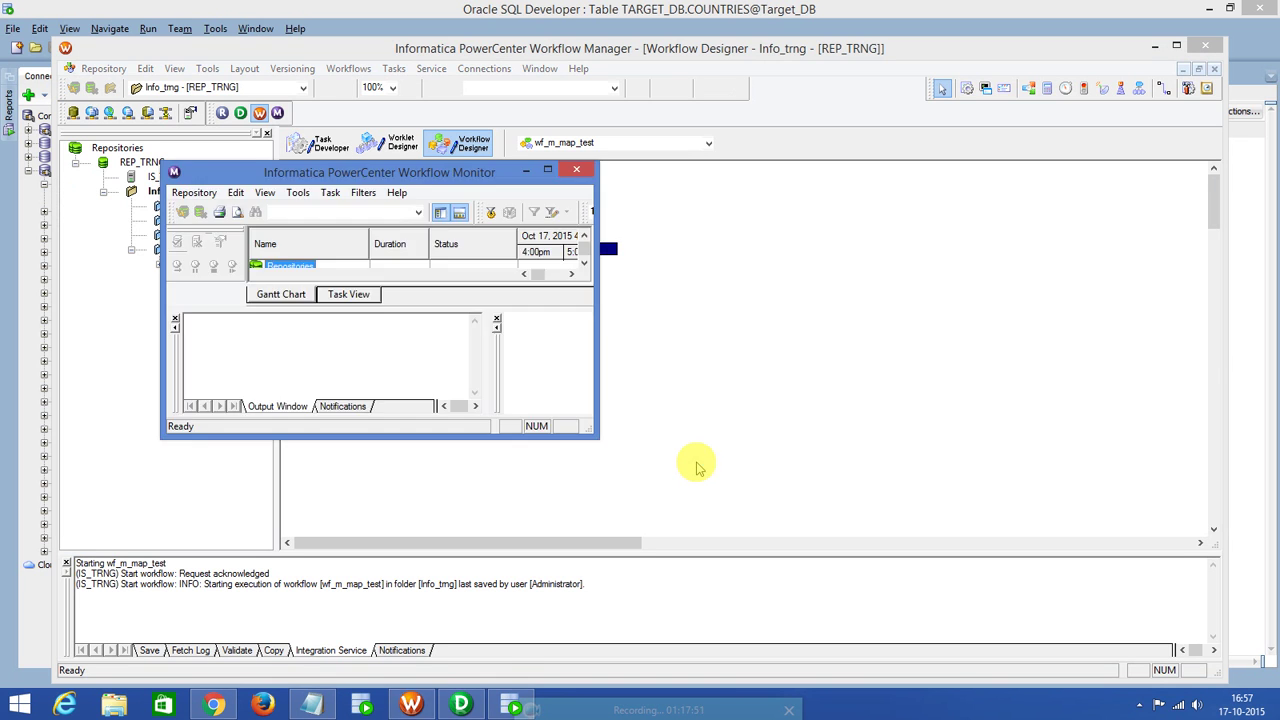
# Maximise Workflow Monitor and log in to the REP_TRNG repository with the account password.
pyautogui.click(547, 170)
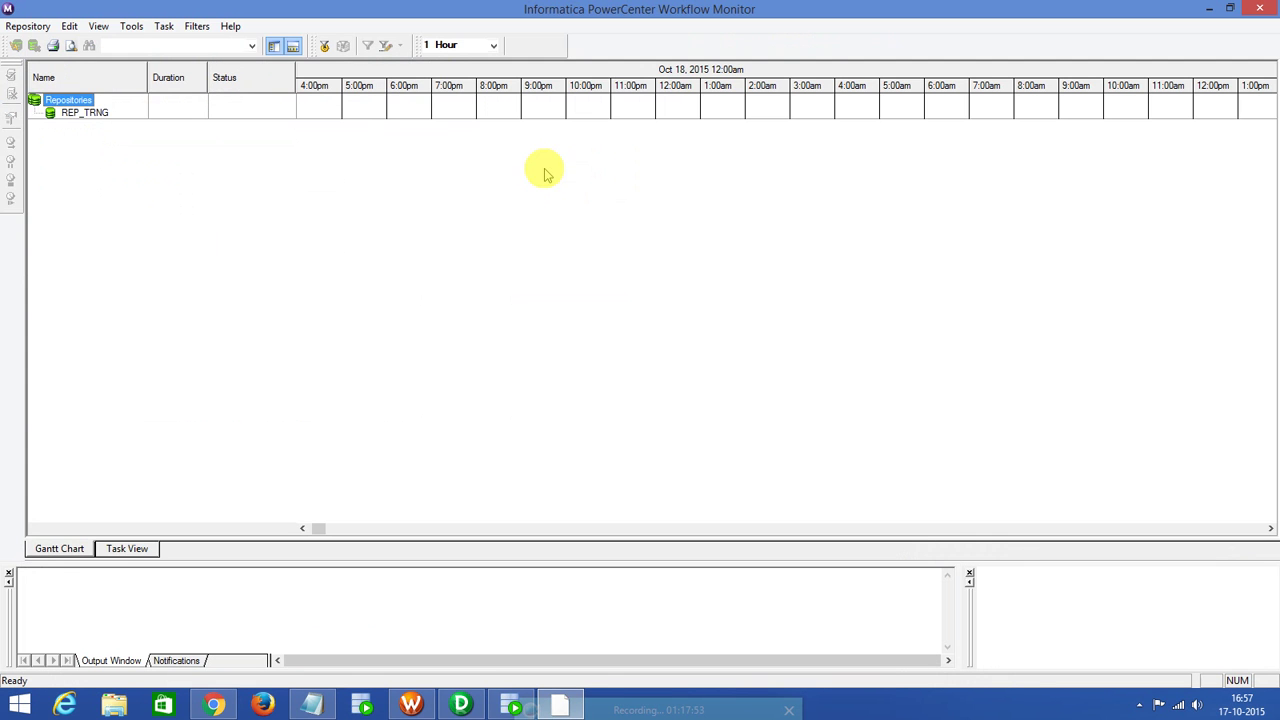
pyautogui.click(128, 549)
pyautogui.doubleClick(80, 83)
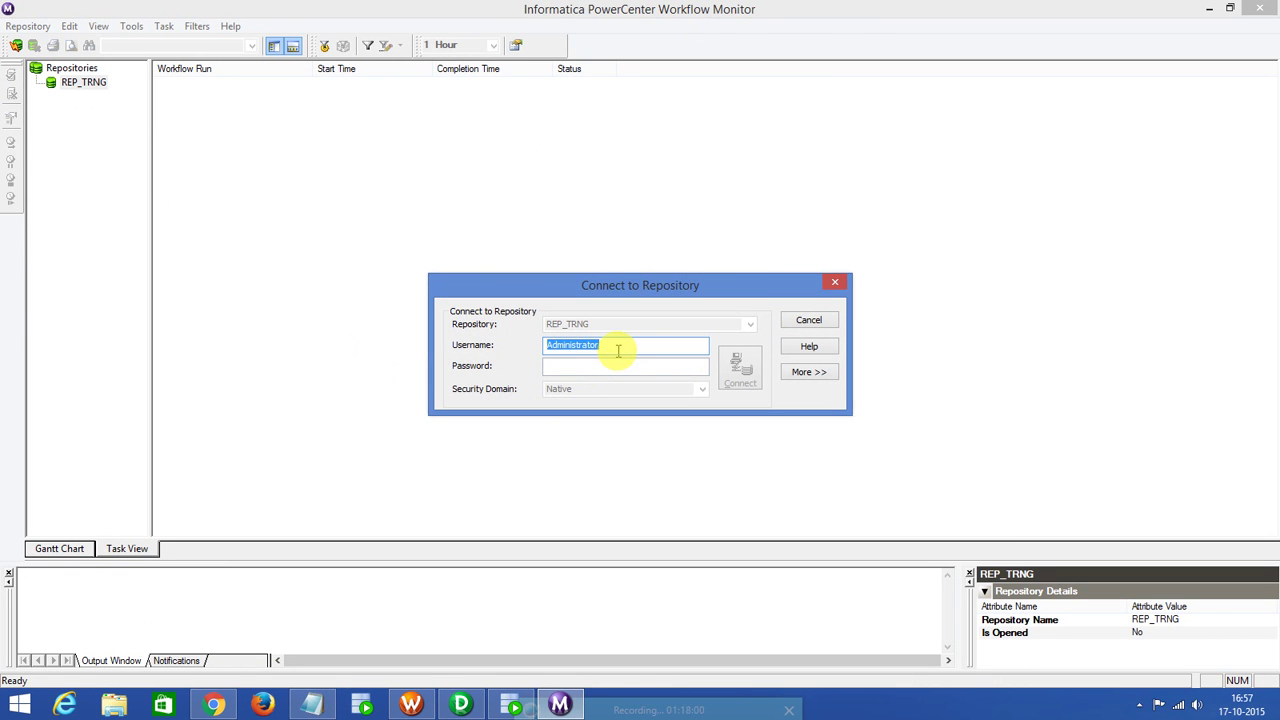
pyautogui.press('Tab')
pyautogui.write('Administrator')
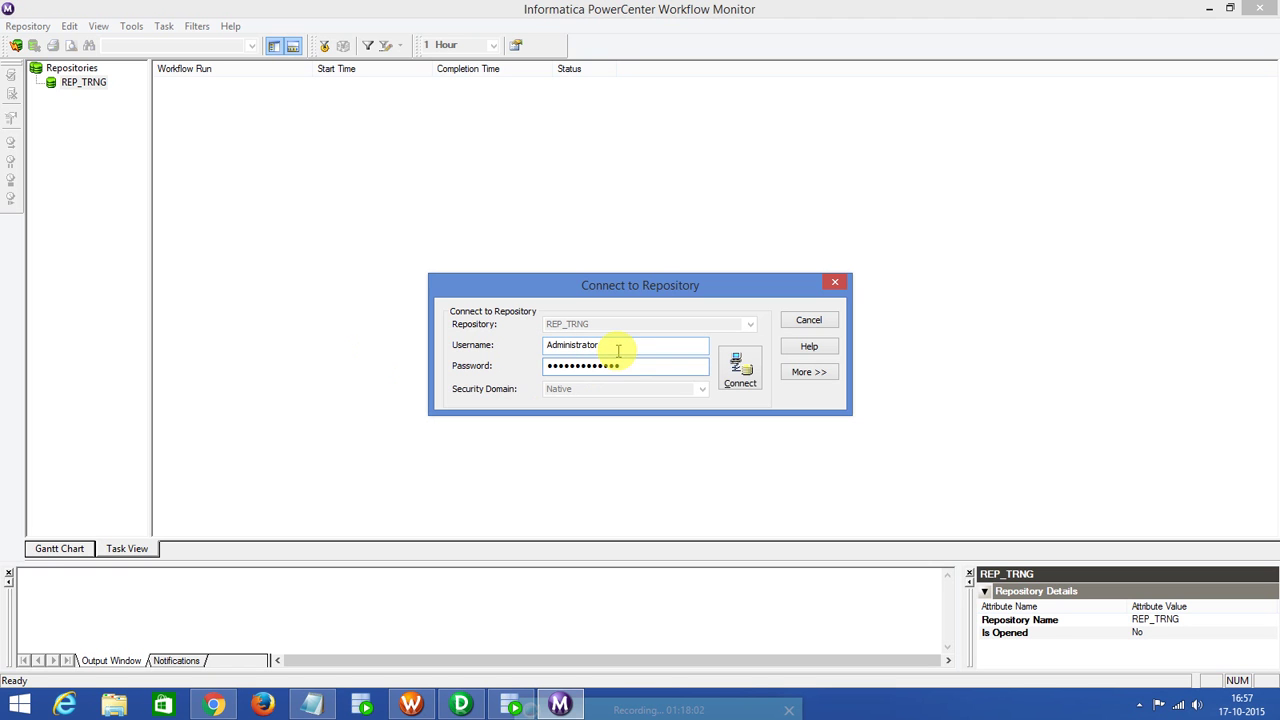
pyautogui.click(740, 370)
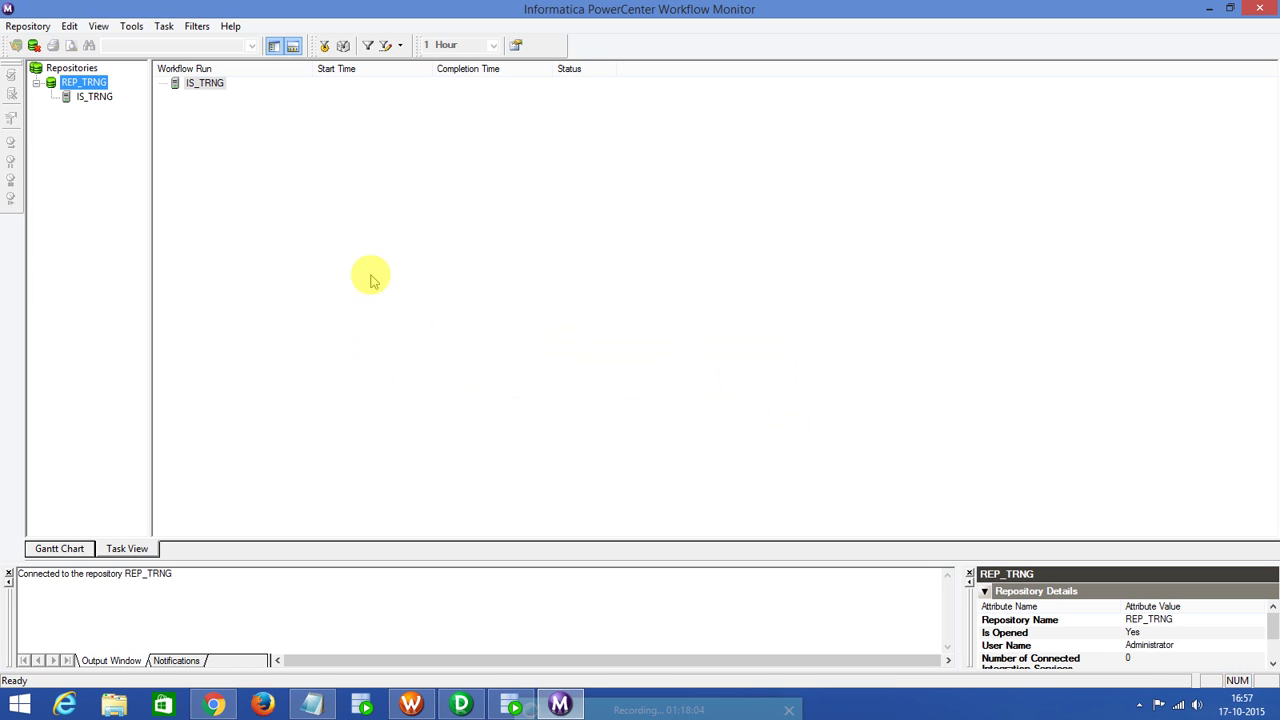
# Connect to IS_TRNG, allow the monitor through the firewall, and close the output log.
pyautogui.doubleClick(94, 97)
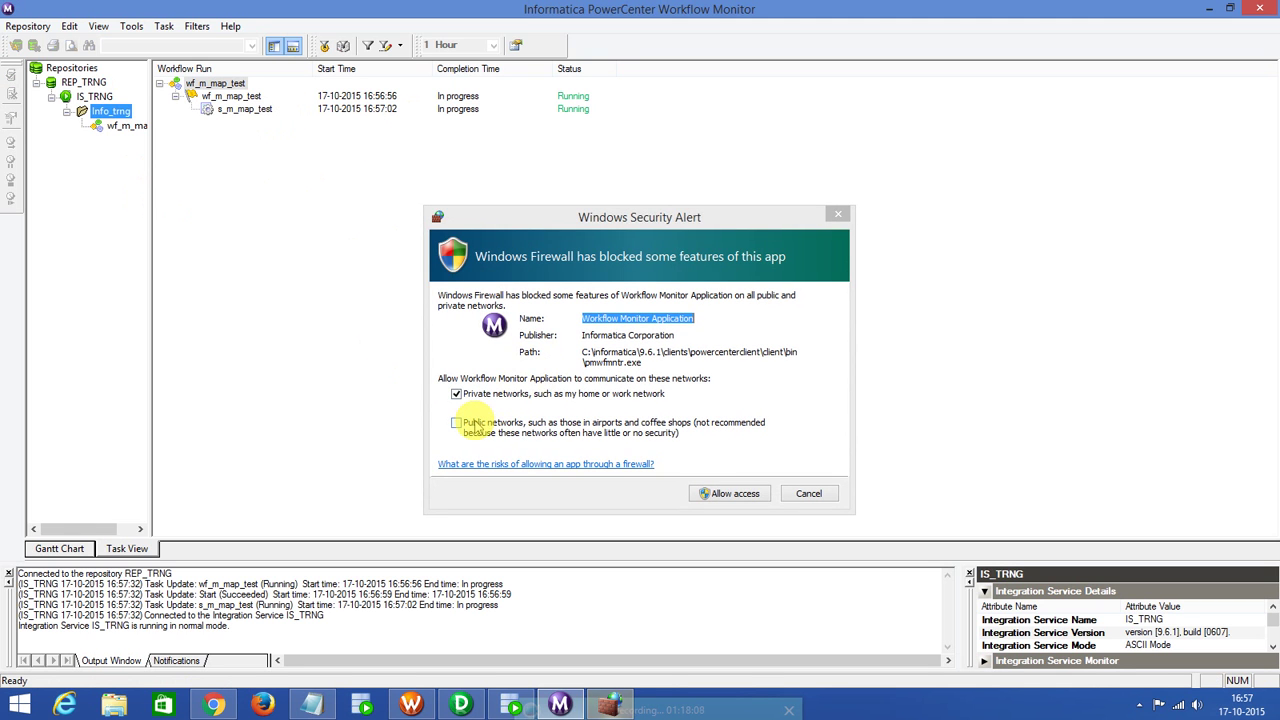
pyautogui.click(470, 424)
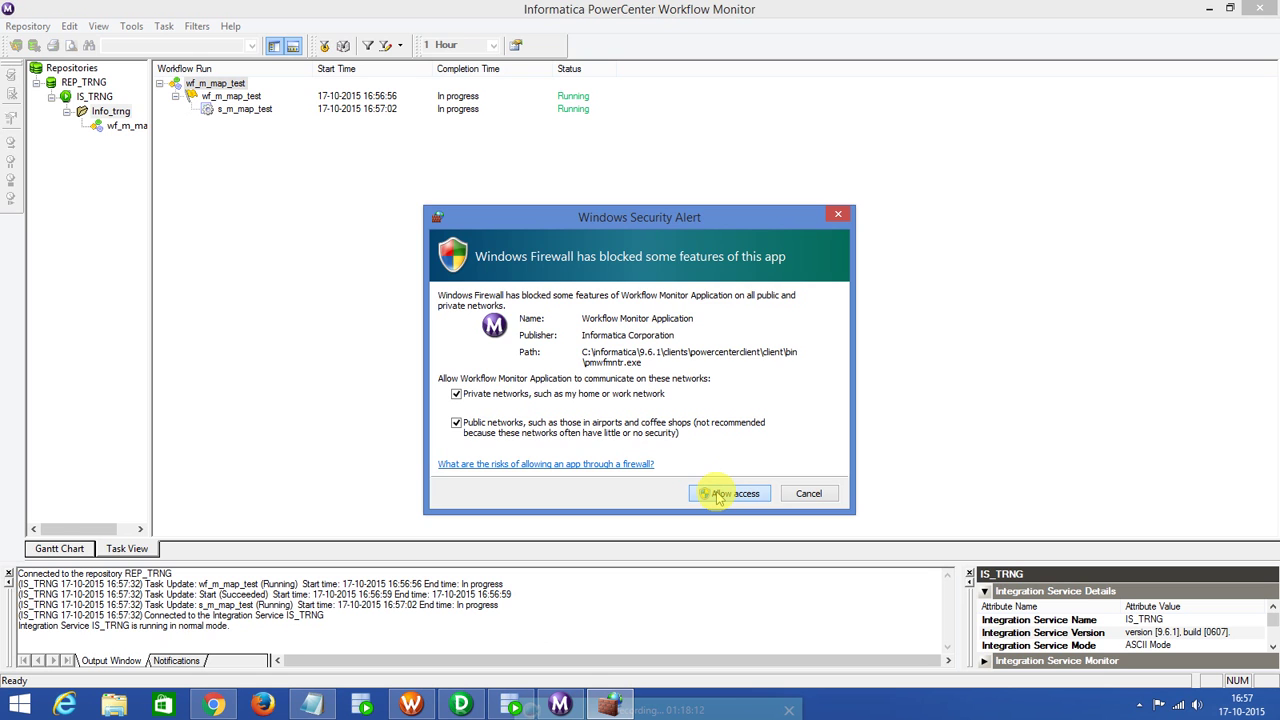
pyautogui.click(728, 494)
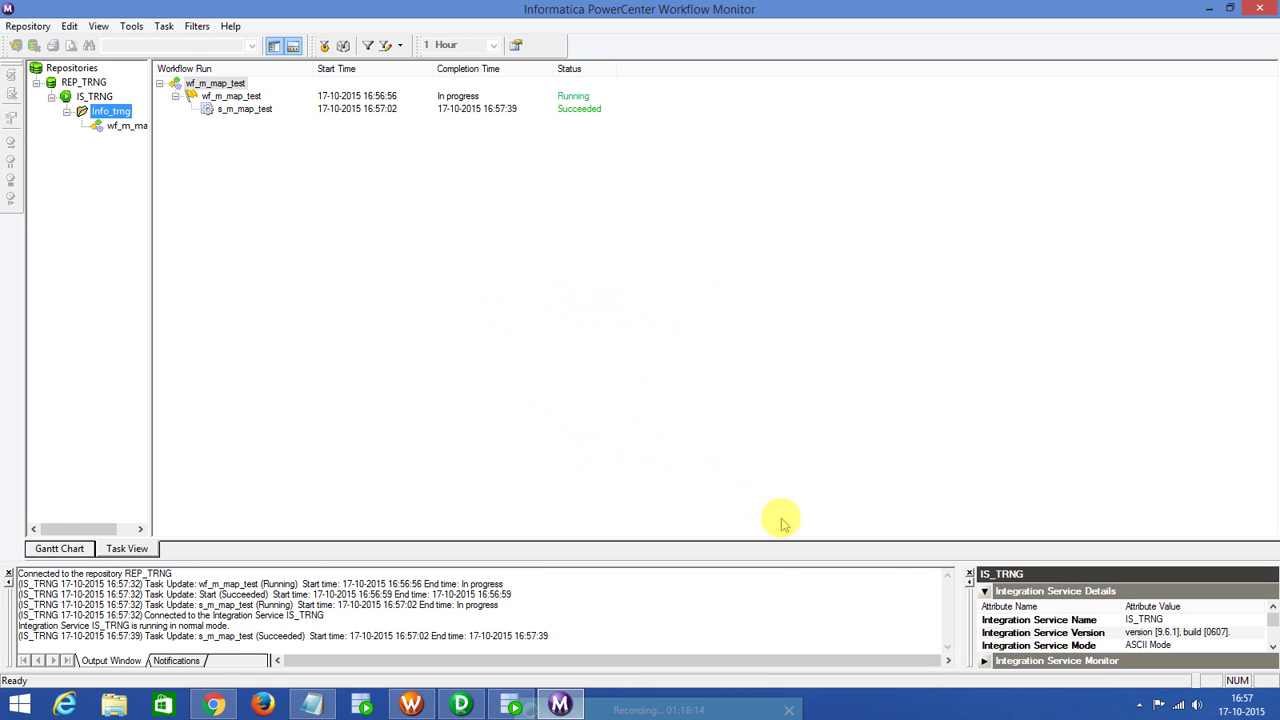
pyautogui.click(8, 574)
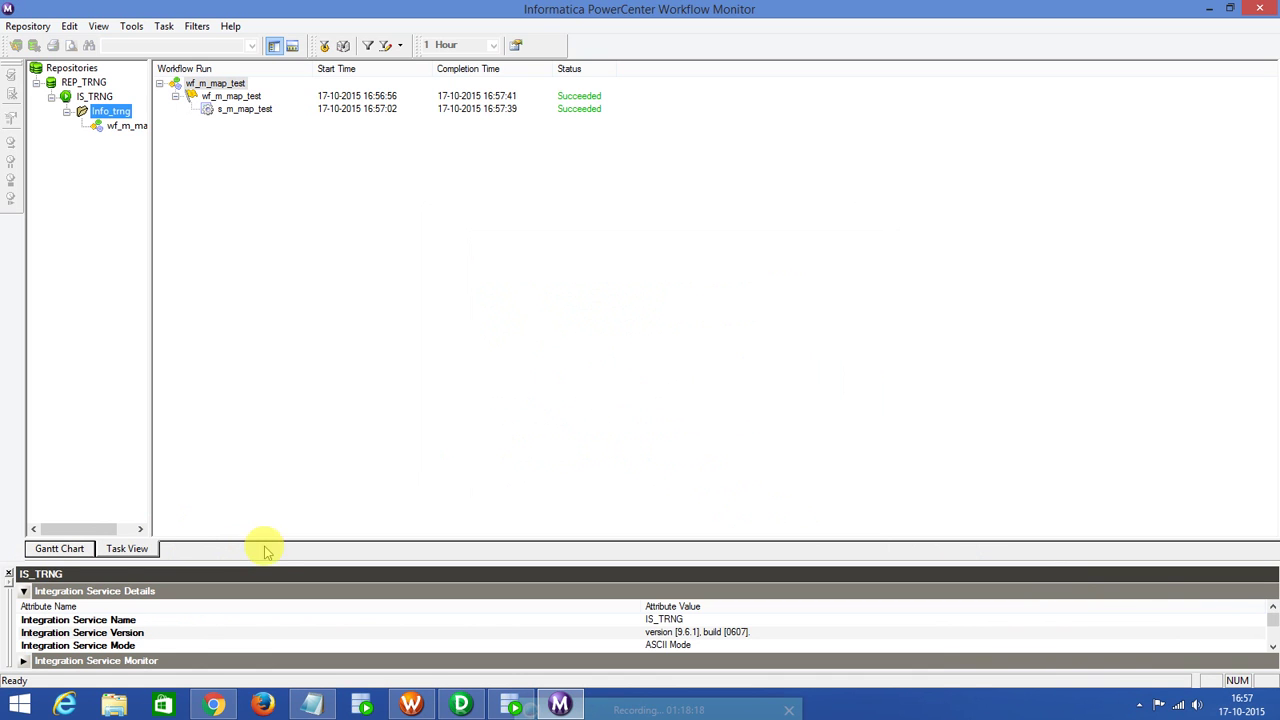
pyautogui.moveTo(266, 564); pyautogui.dragTo(322, 263)
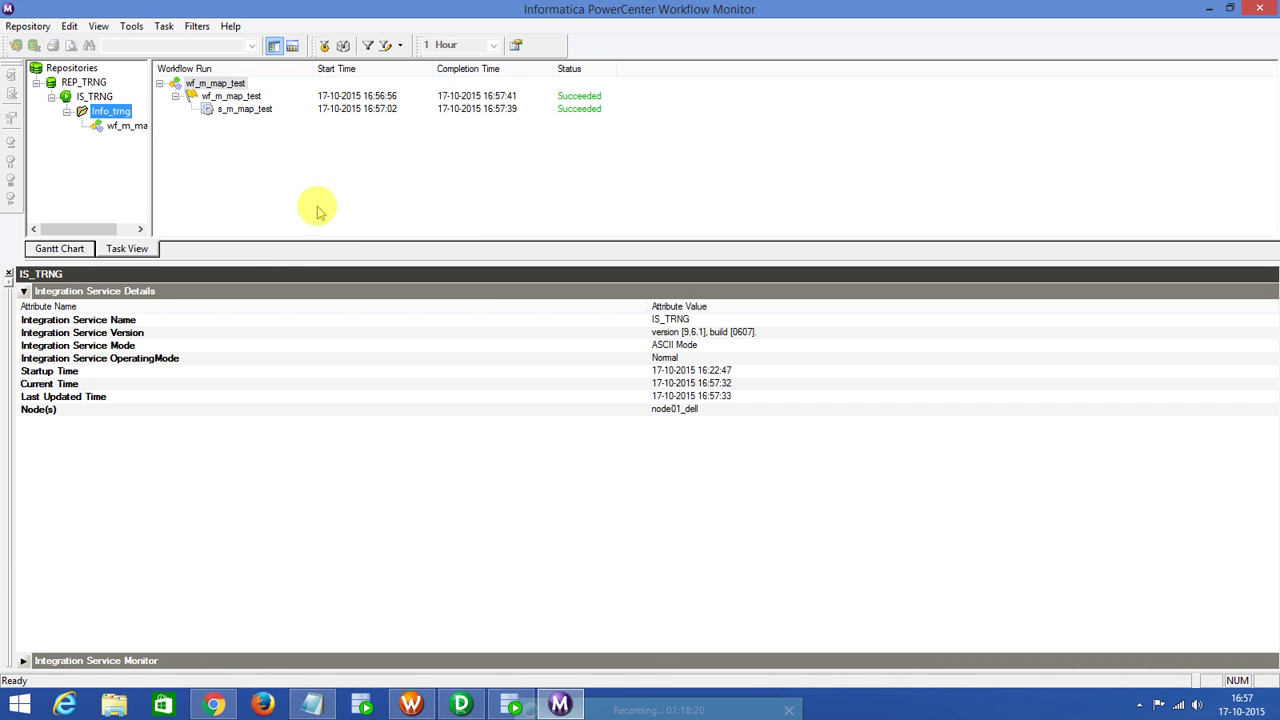
# Show s_m_map_test's run properties and its source/target statistics of 25 rows for SQ_COUNTRIES and COUNTRIES1.
pyautogui.rightClick(249, 108)
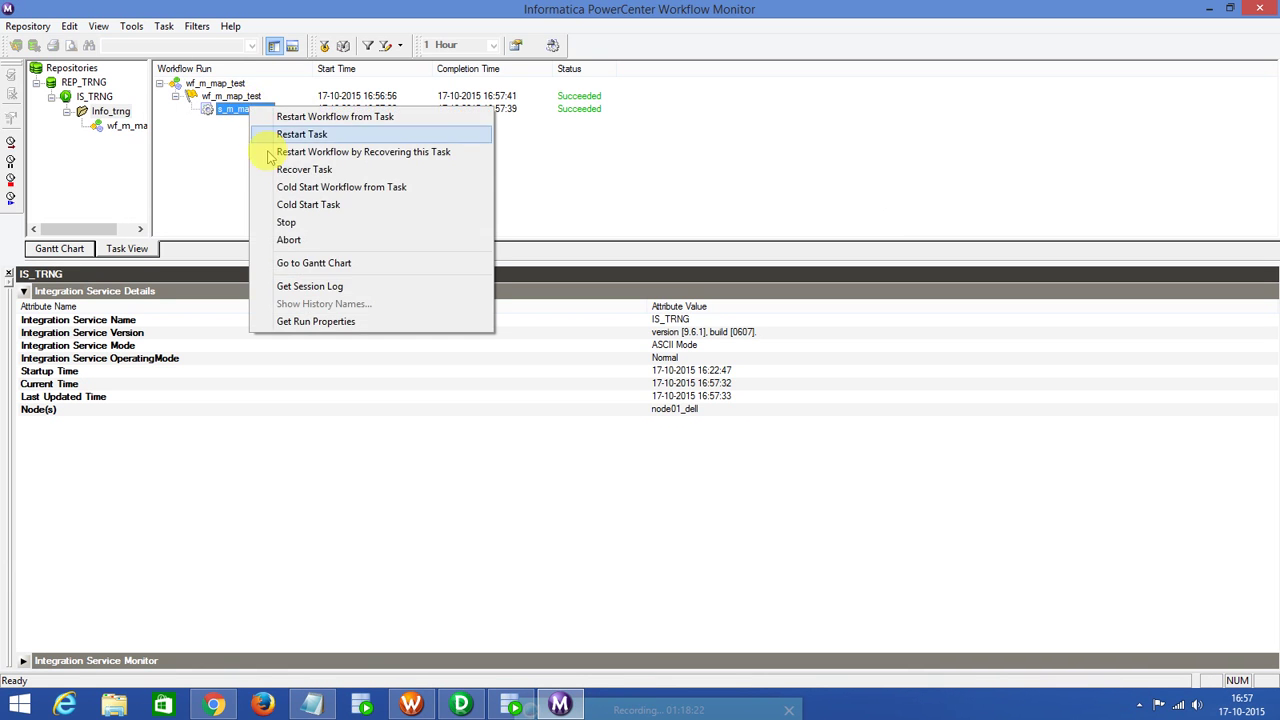
pyautogui.click(316, 321)
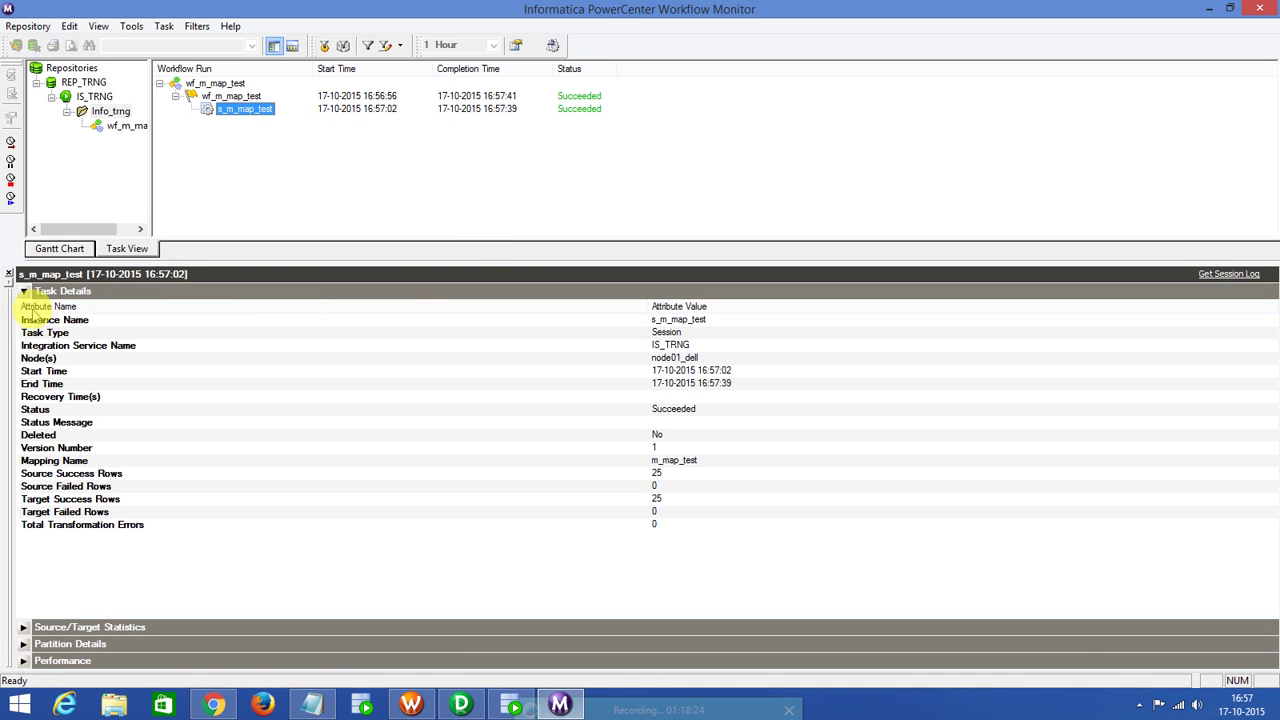
pyautogui.click(23, 290)
pyautogui.click(23, 307)
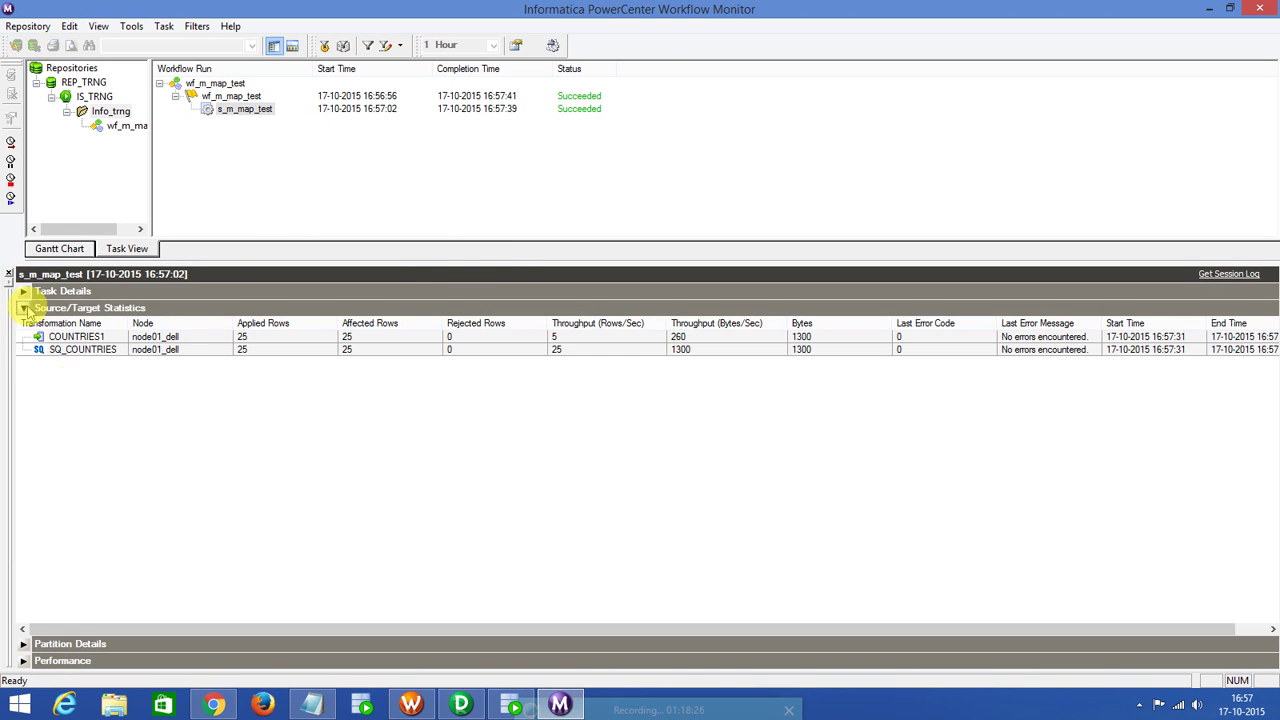
pyautogui.click(245, 349)
pyautogui.click(251, 338)
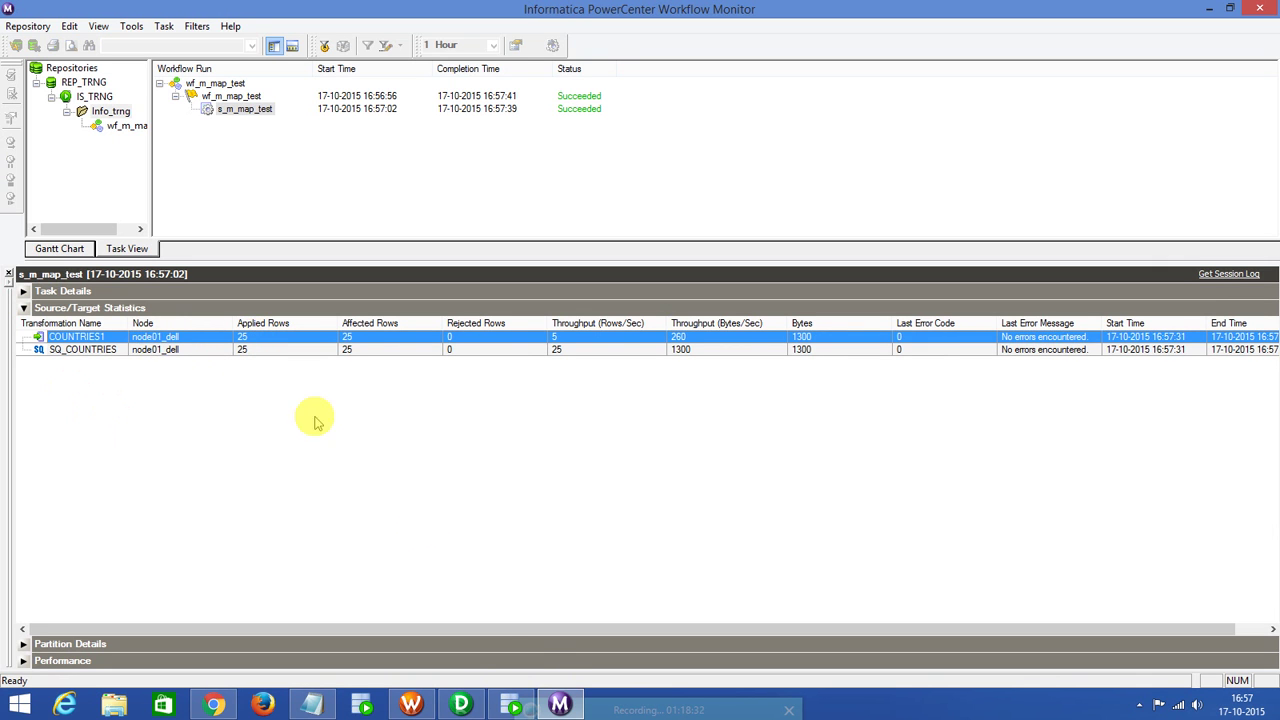
# Reopen Target_DB's COUNTRIES table and view its 25 loaded rows, Argentina through Zimbabwe.
pyautogui.click(515, 705)
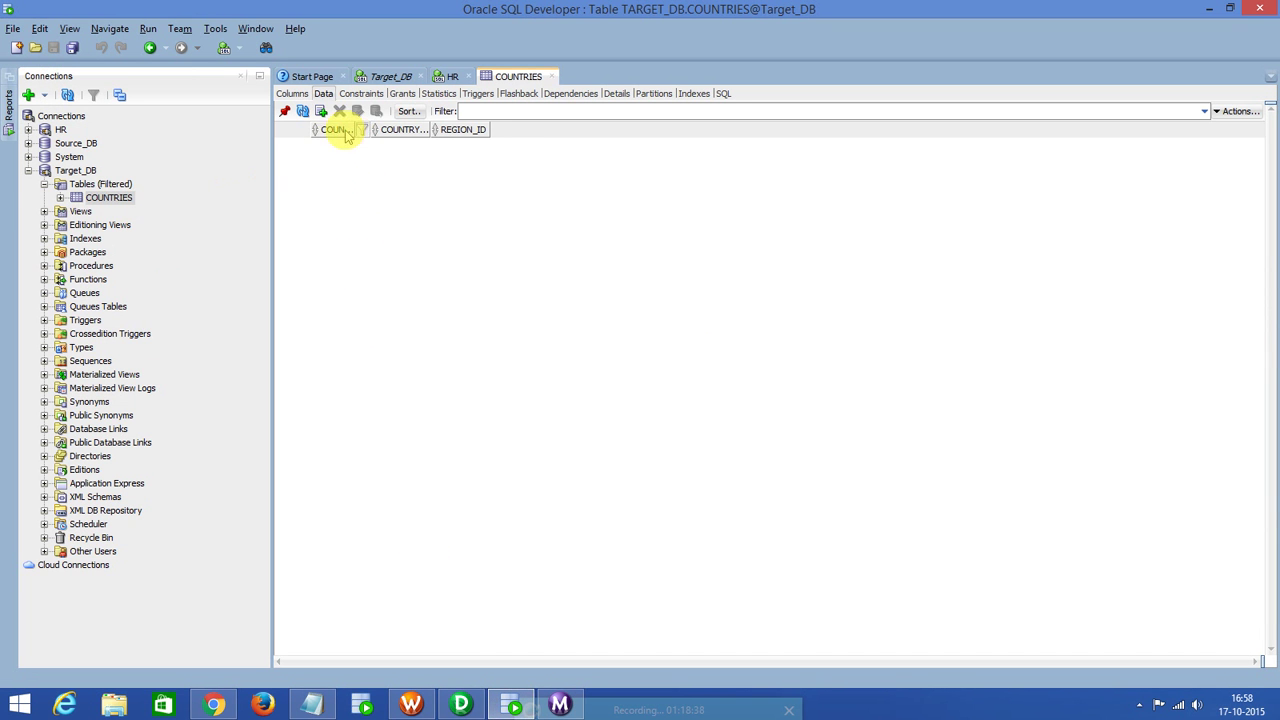
pyautogui.click(552, 77)
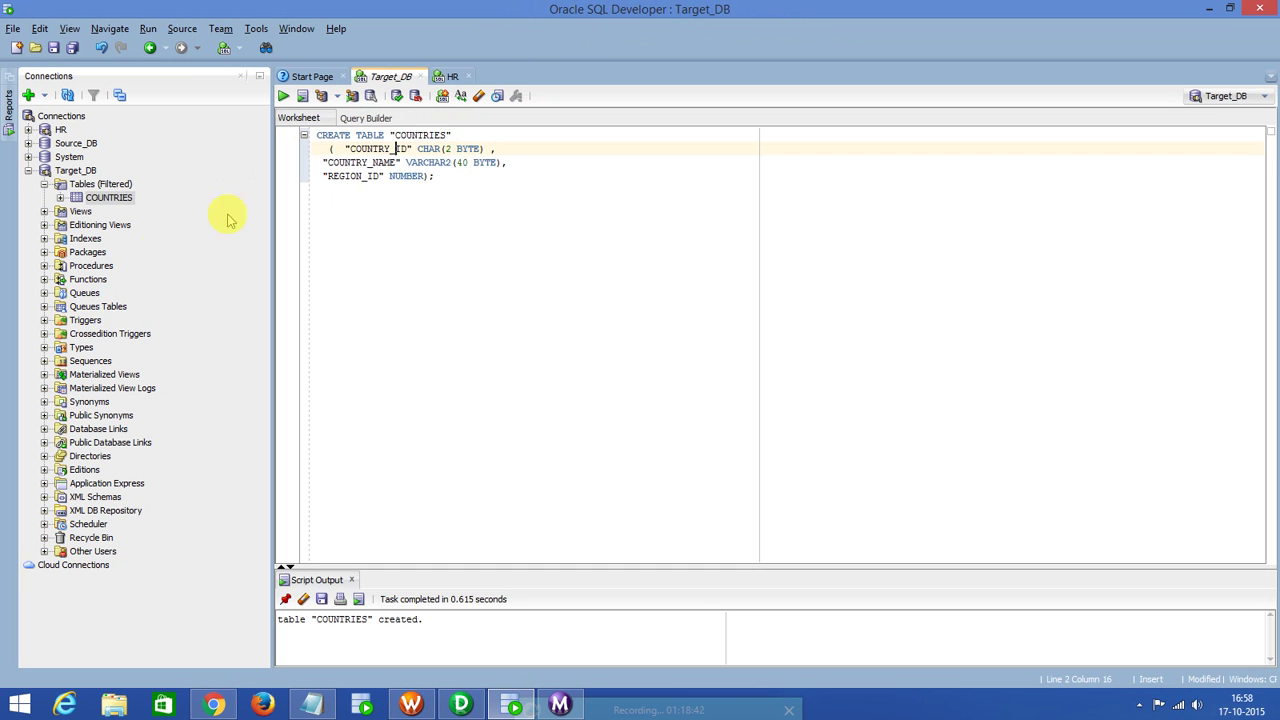
pyautogui.click(108, 197)
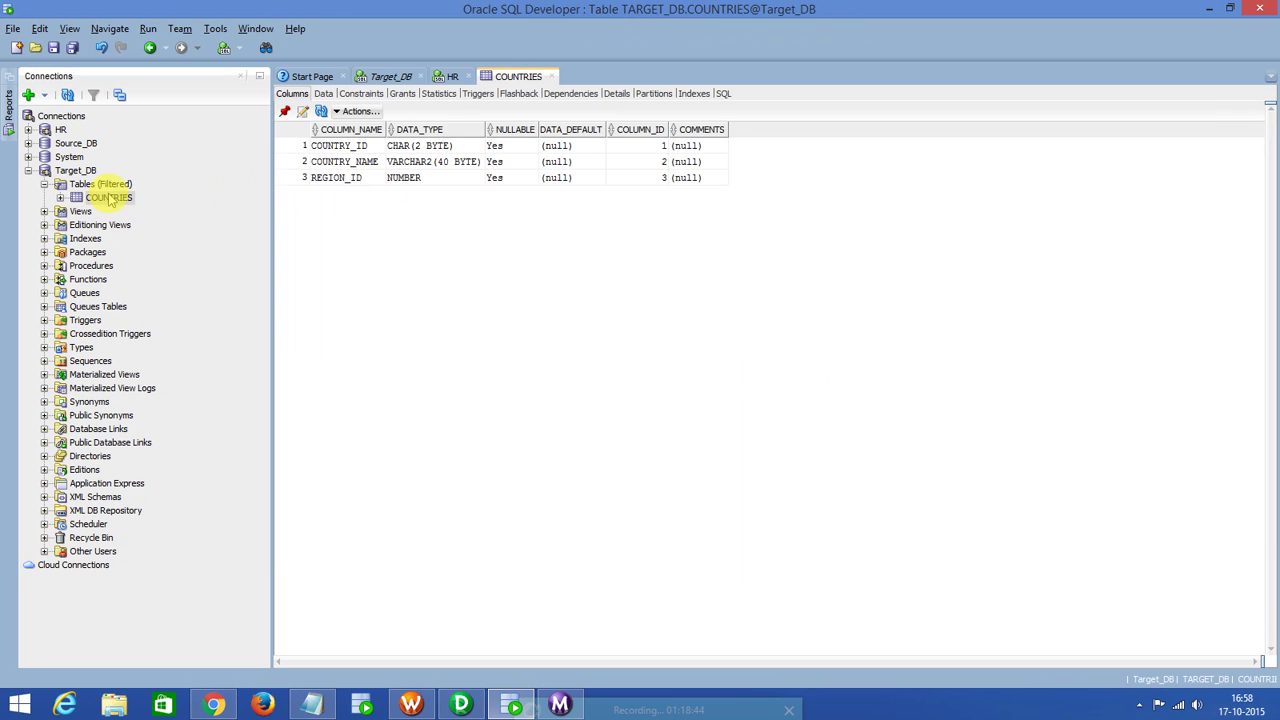
pyautogui.click(323, 93)
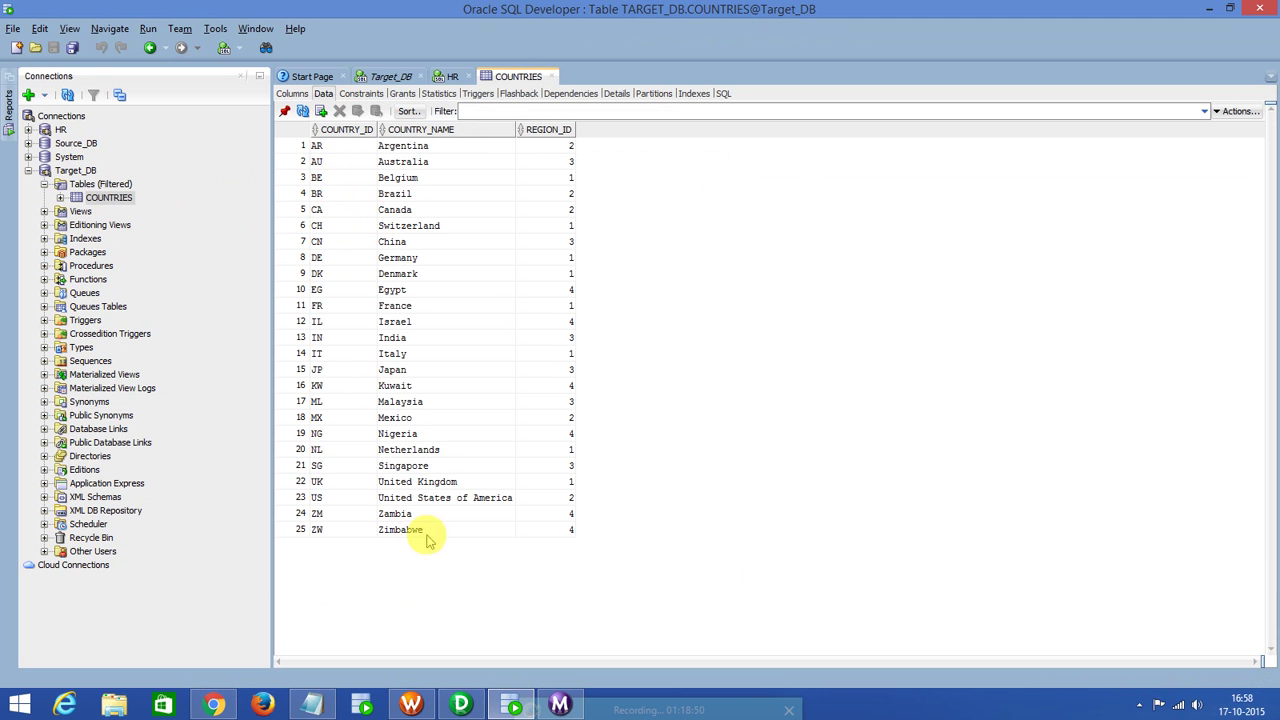
pyautogui.click(98, 199)
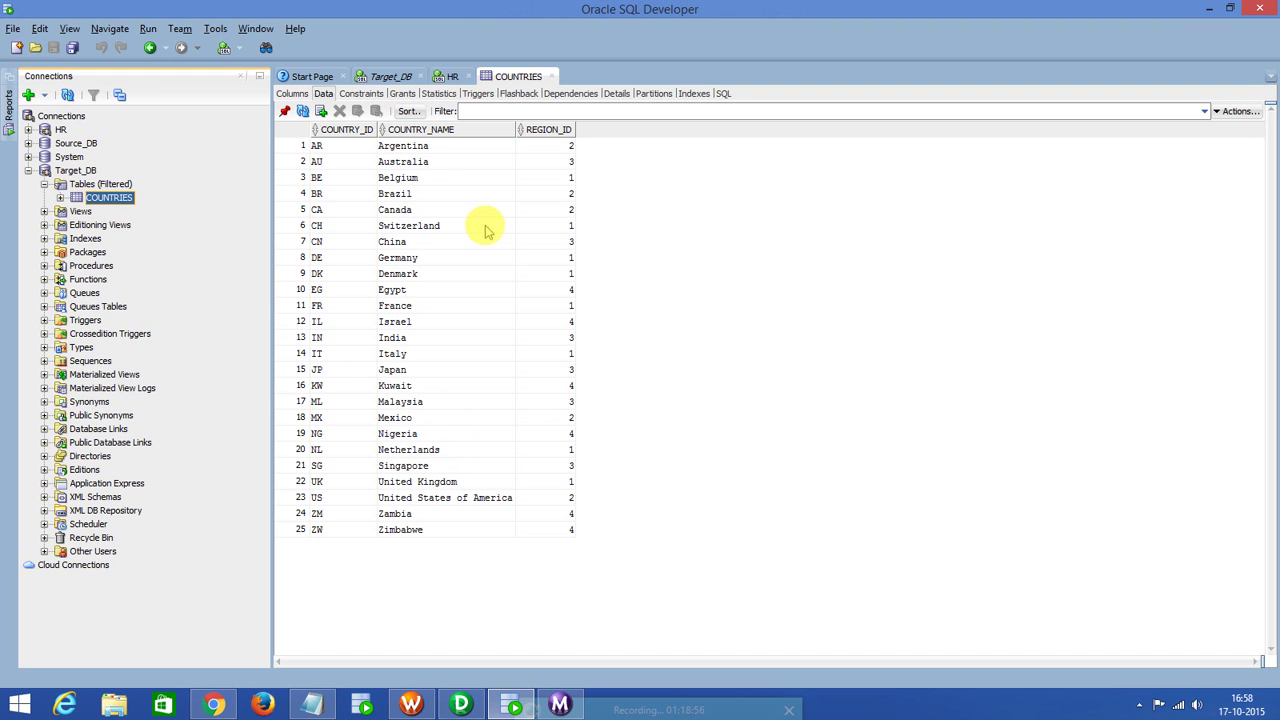
pyautogui.click(410, 705)
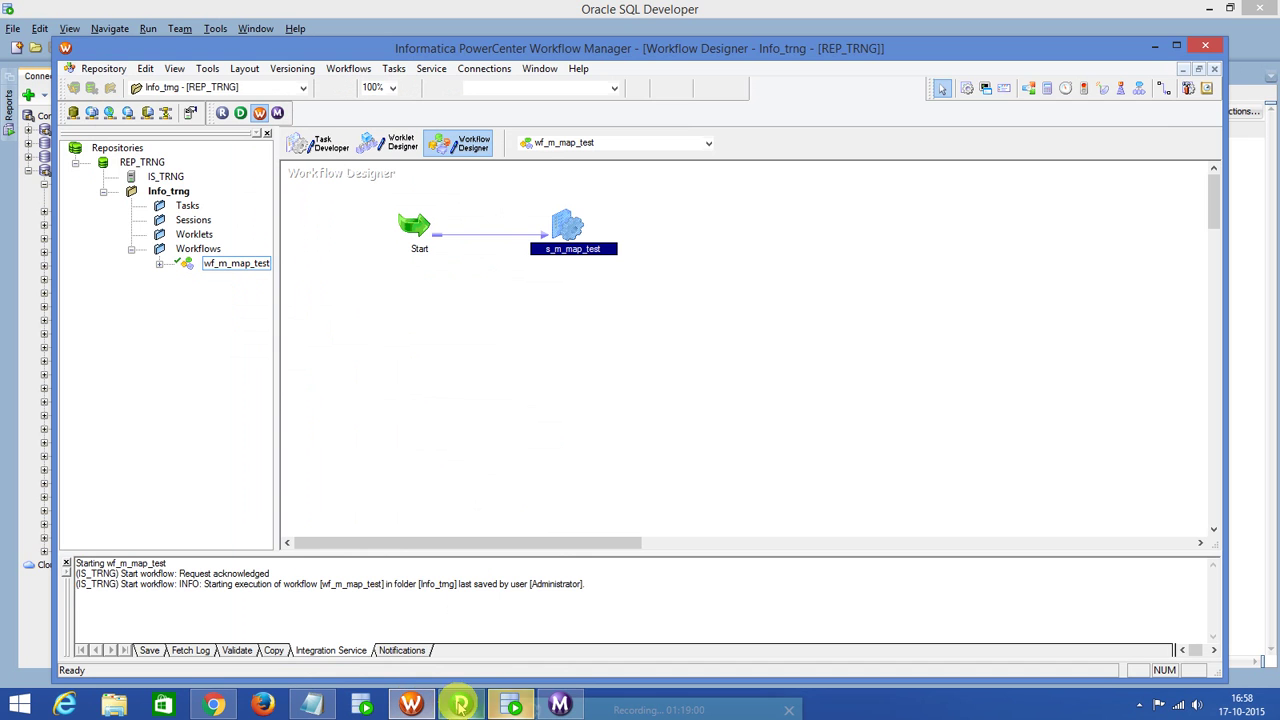
pyautogui.moveTo(512, 706)
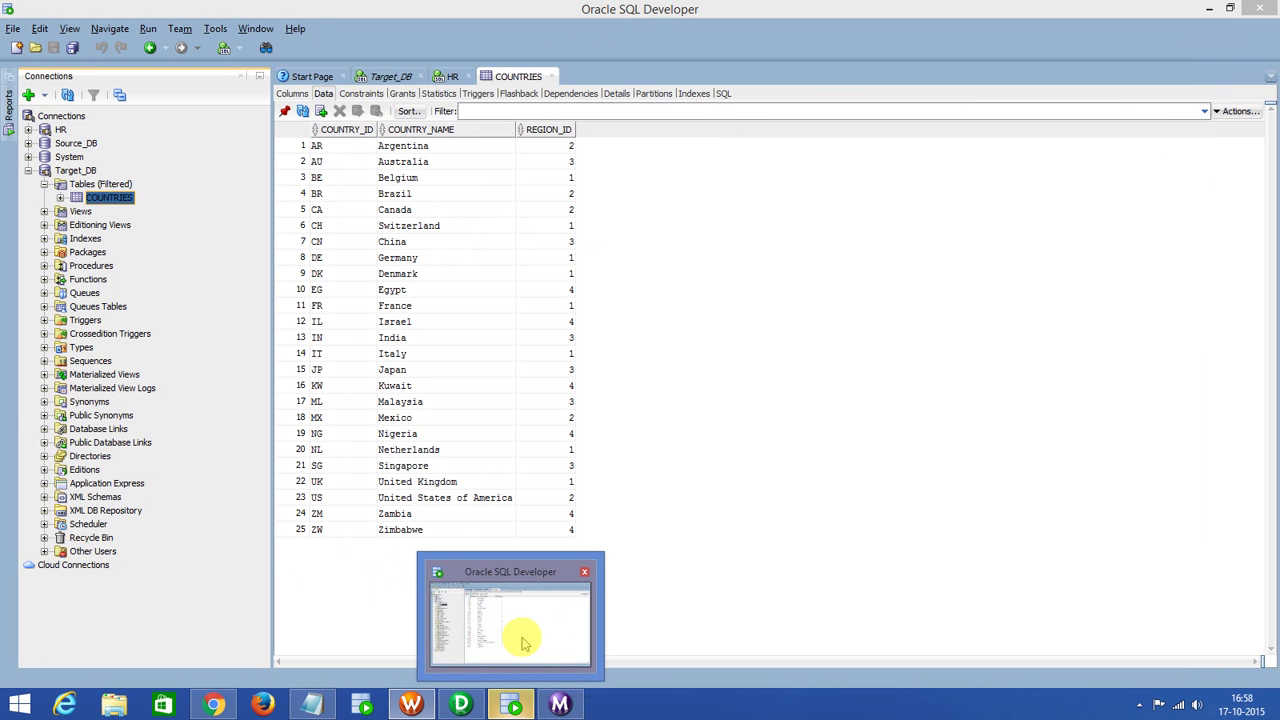
pyautogui.click(522, 643)
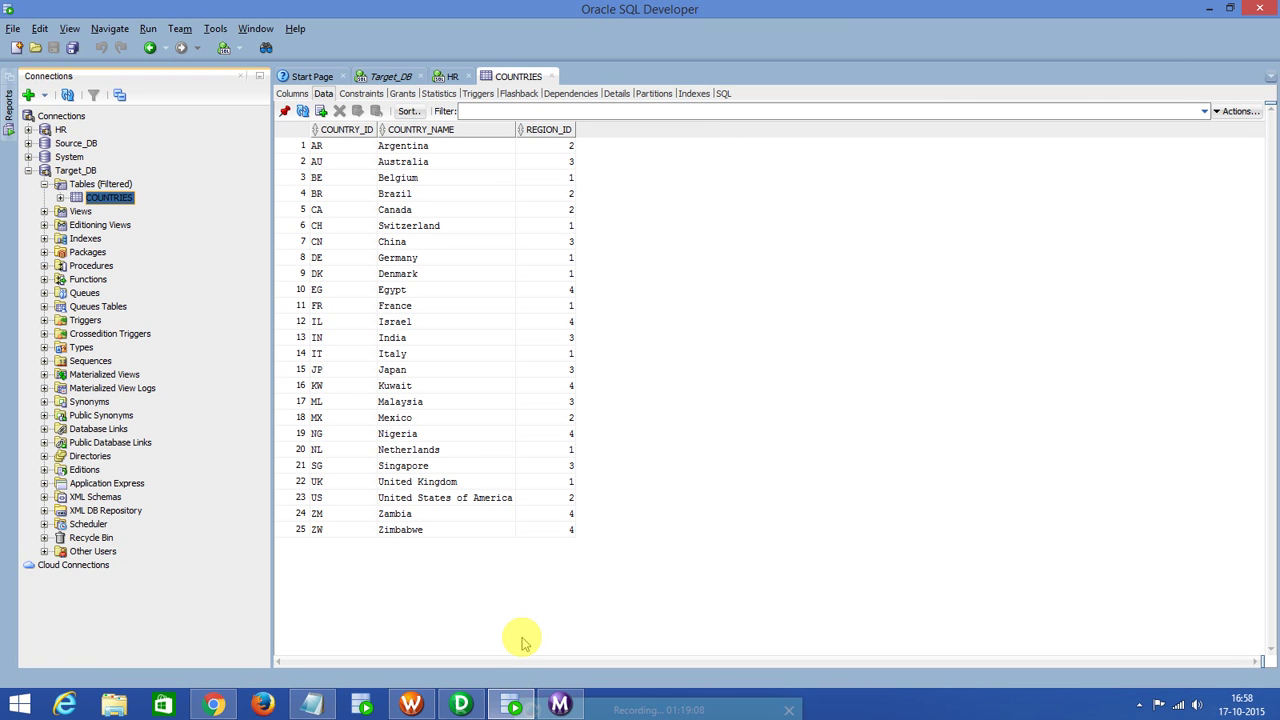
# Minimize SQL Developer, Workflow Manager, Workflow Monitor, Designer and Chrome to reveal the Notepad notes.
pyautogui.click(1205, 8)
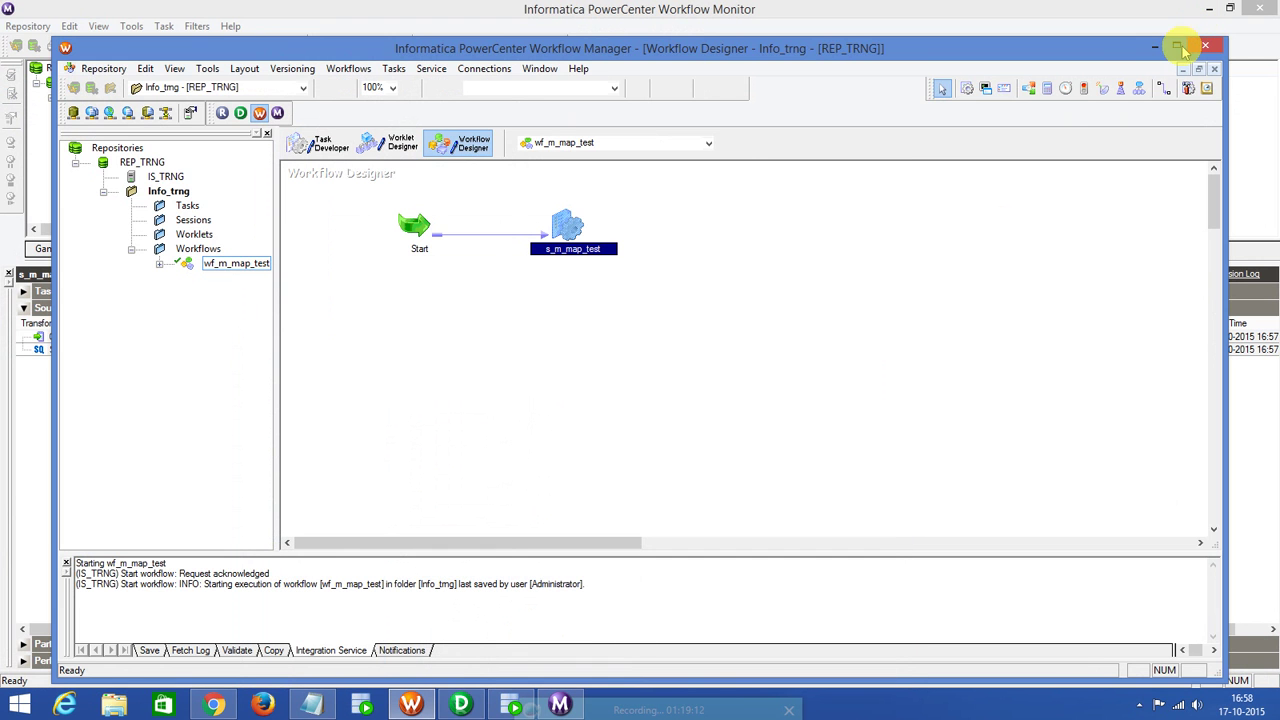
pyautogui.click(1155, 47)
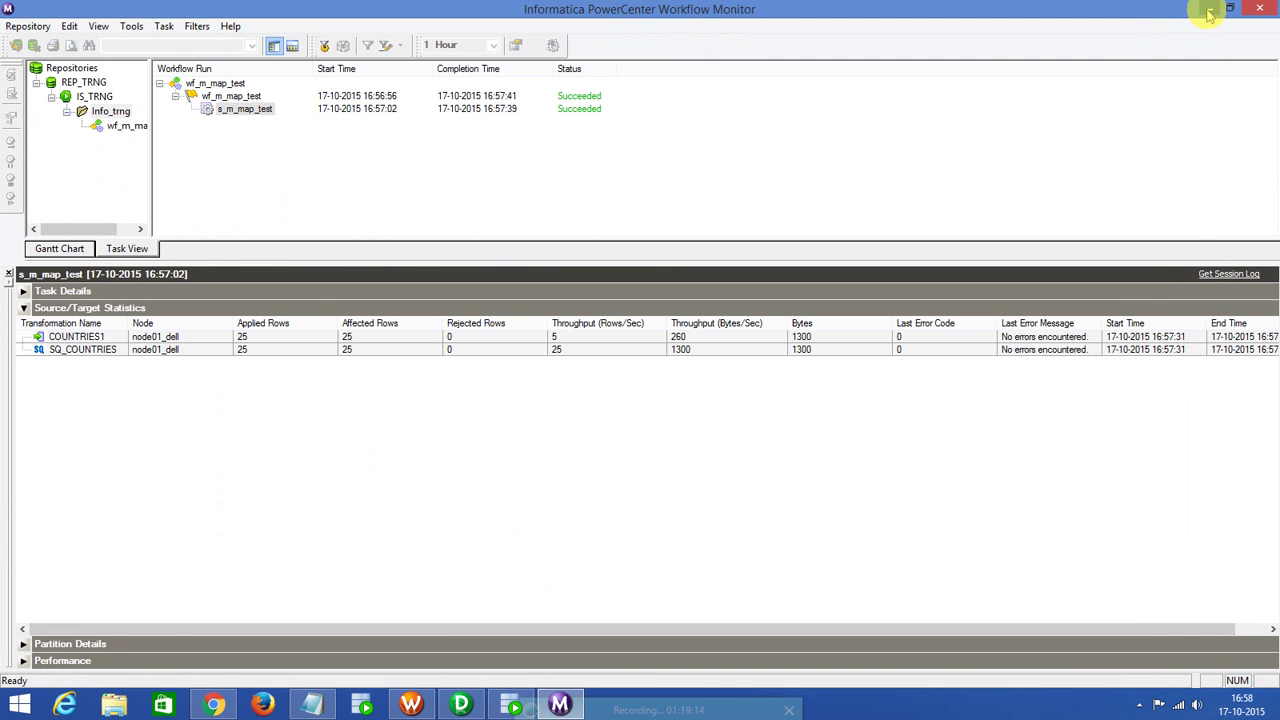
pyautogui.click(1207, 12)
pyautogui.click(1157, 38)
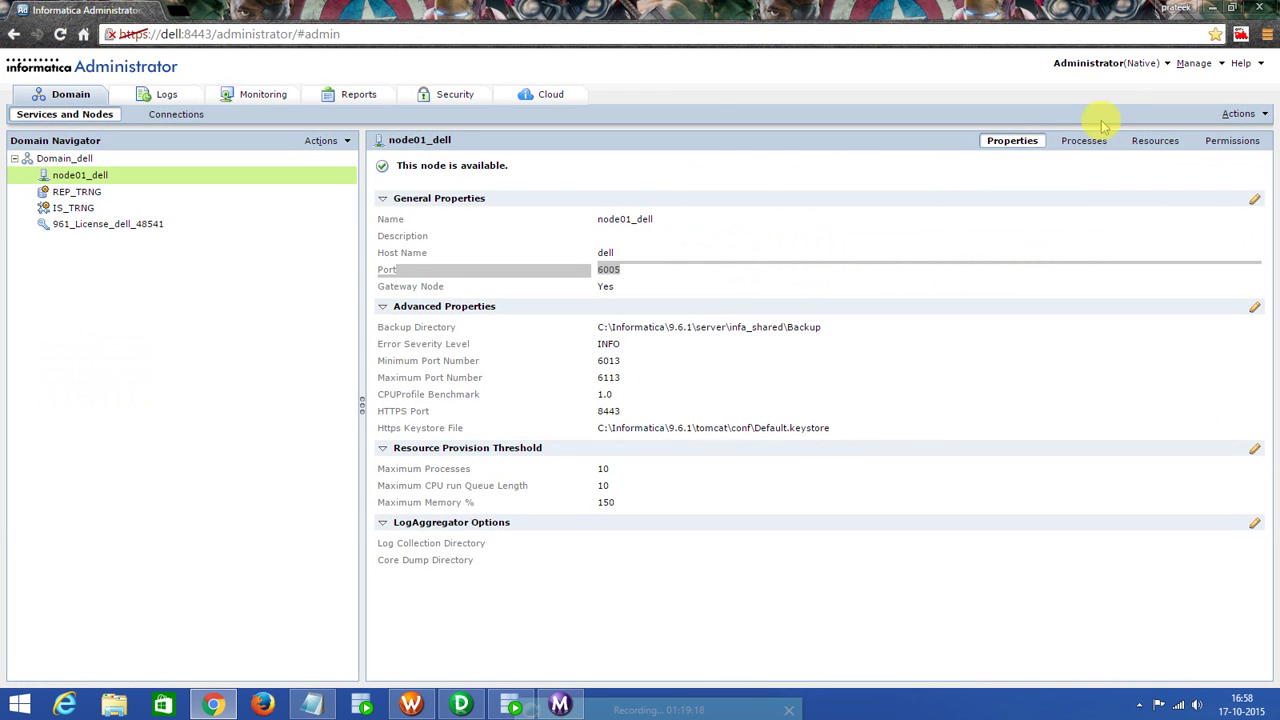
pyautogui.click(1207, 10)
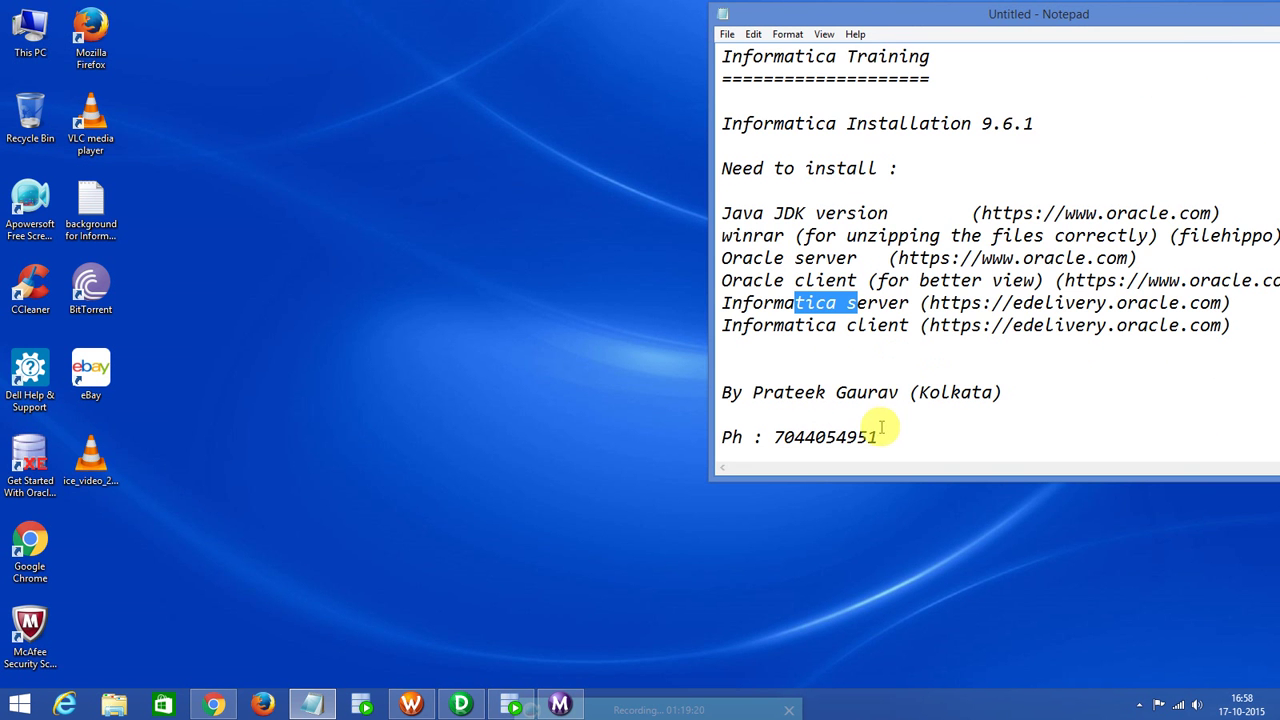
# Move the Informatica 9.6.1 installation notes window fully onto the screen.
pyautogui.moveTo(876, 437); pyautogui.dragTo(776, 437)
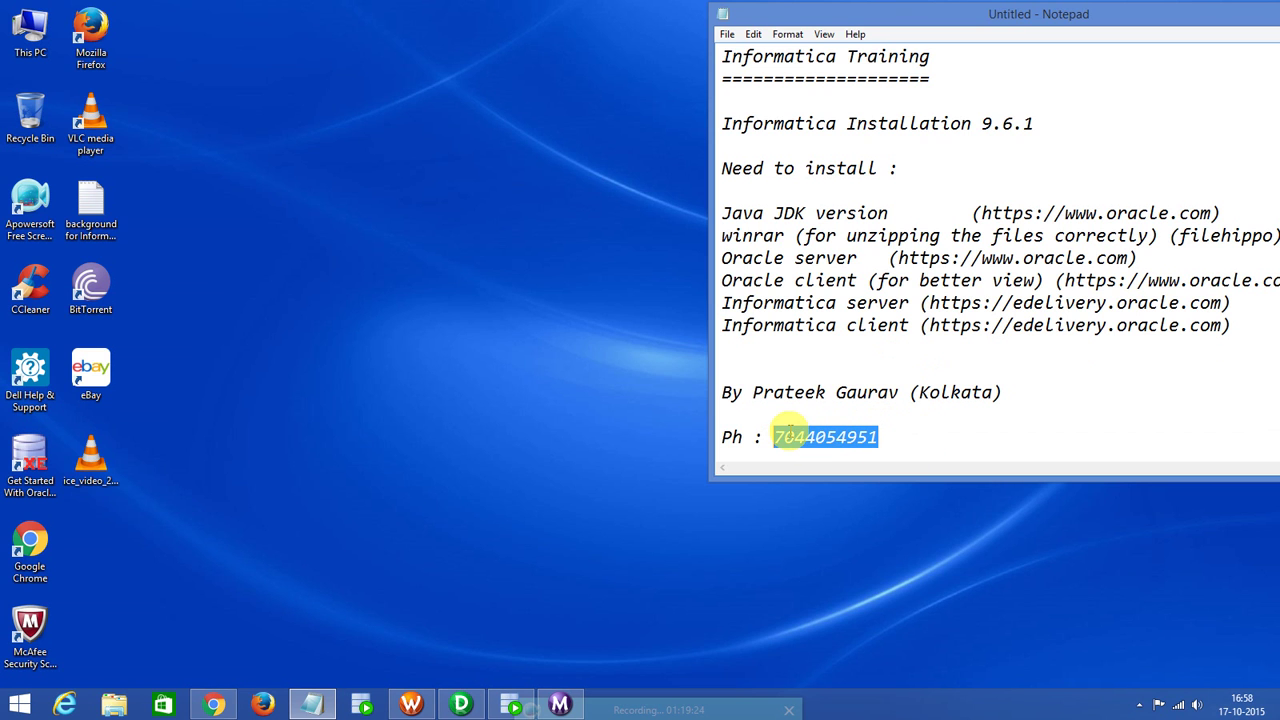
pyautogui.click(779, 437)
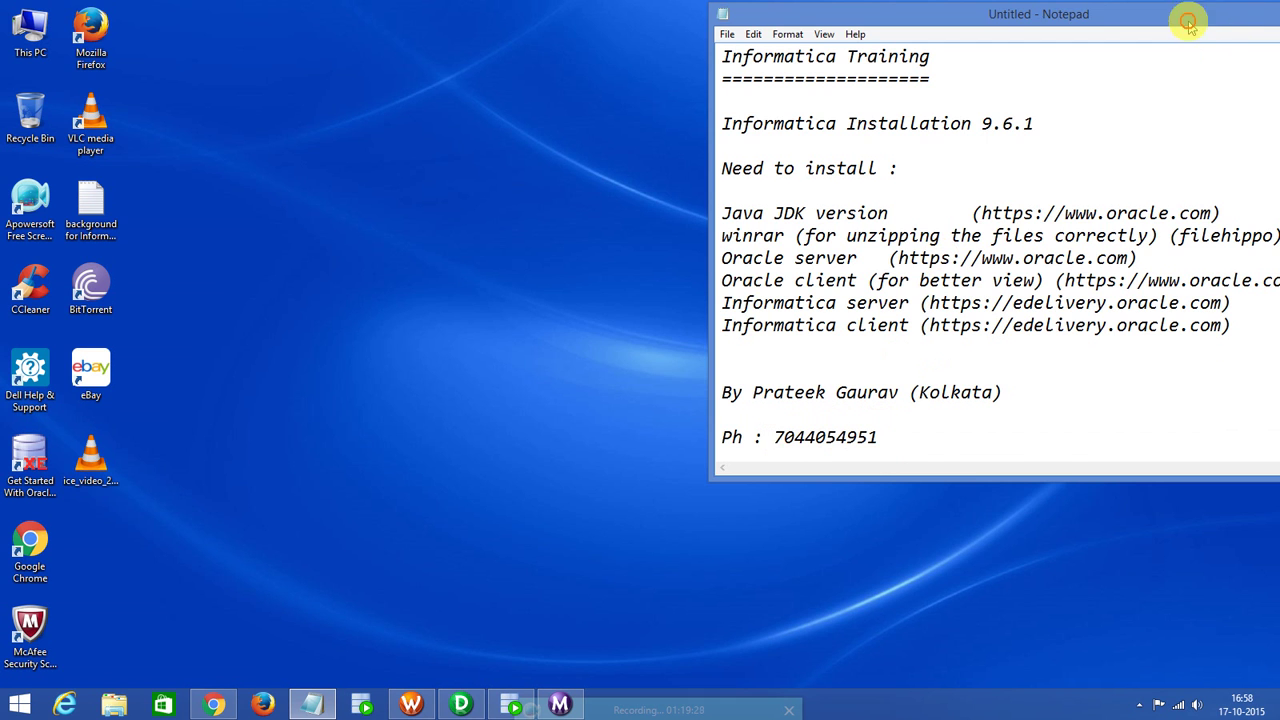
pyautogui.moveTo(1235, 17); pyautogui.dragTo(1088, 31)
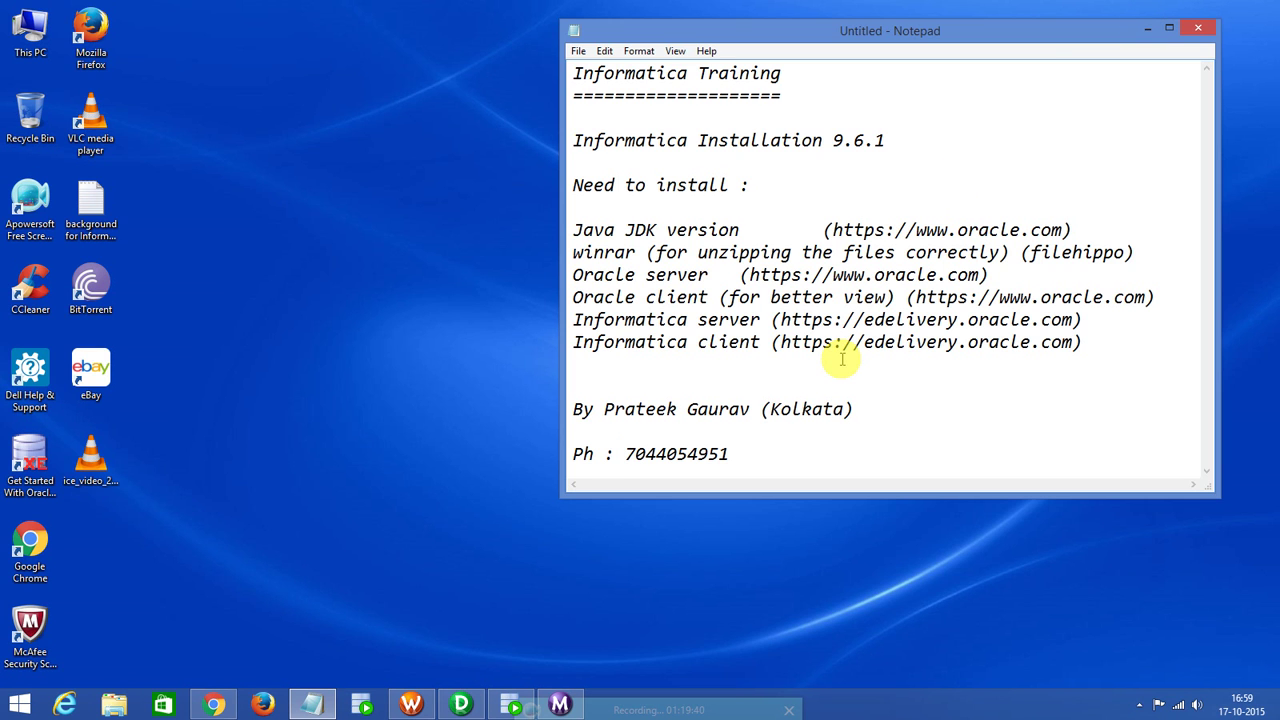
pyautogui.click(745, 710)
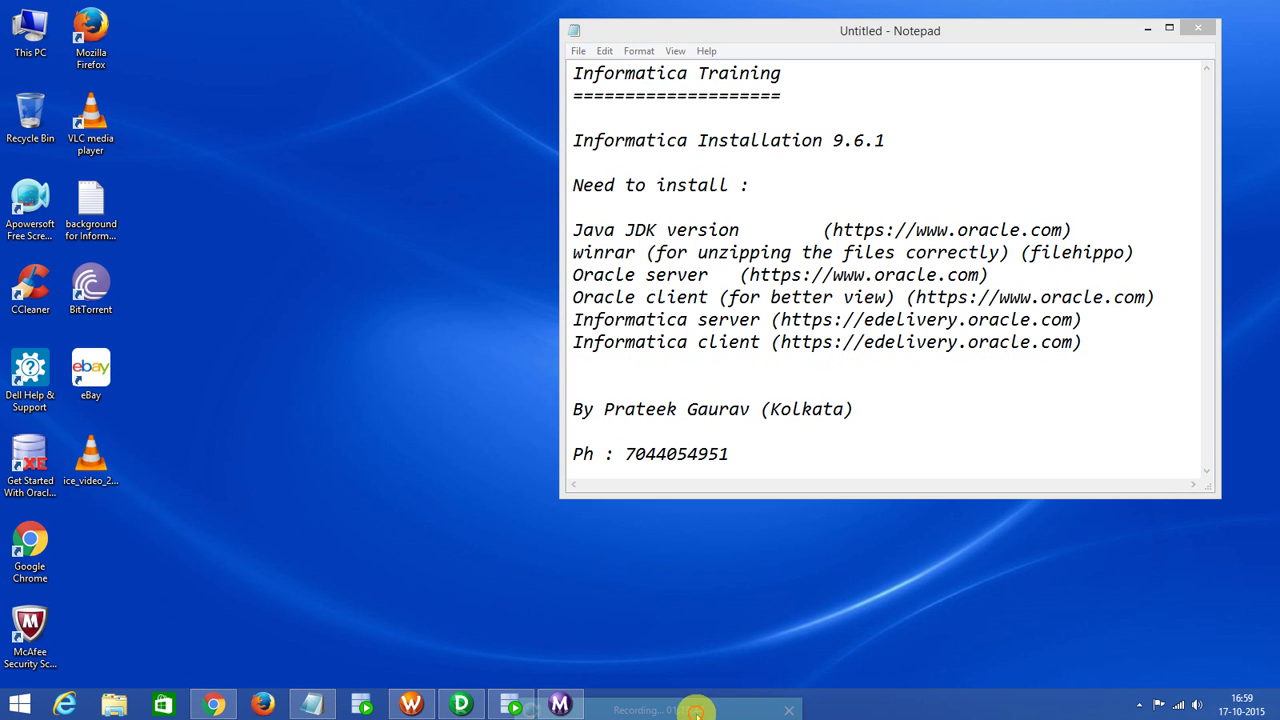